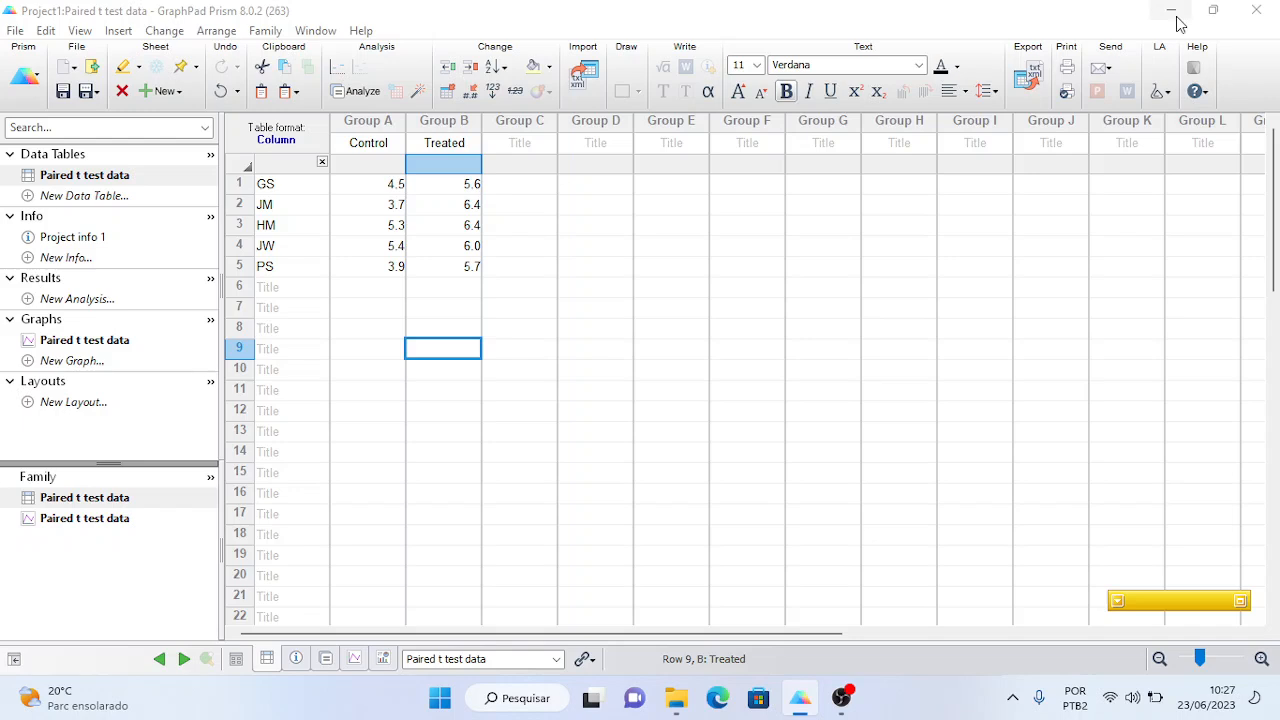
- Close Prism without saving the paired t test project, then minimize OBS to show the desktop
left_click(1257, 11)
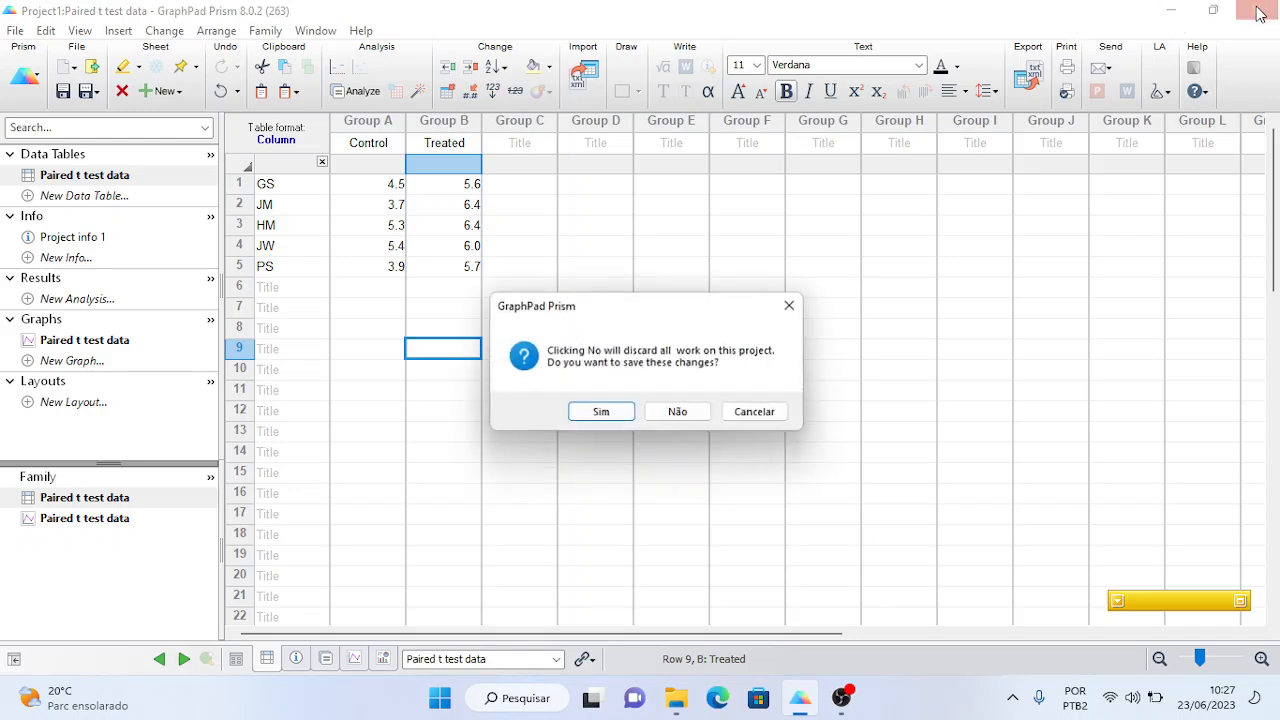
left_click(680, 414)
left_click(1181, 8)
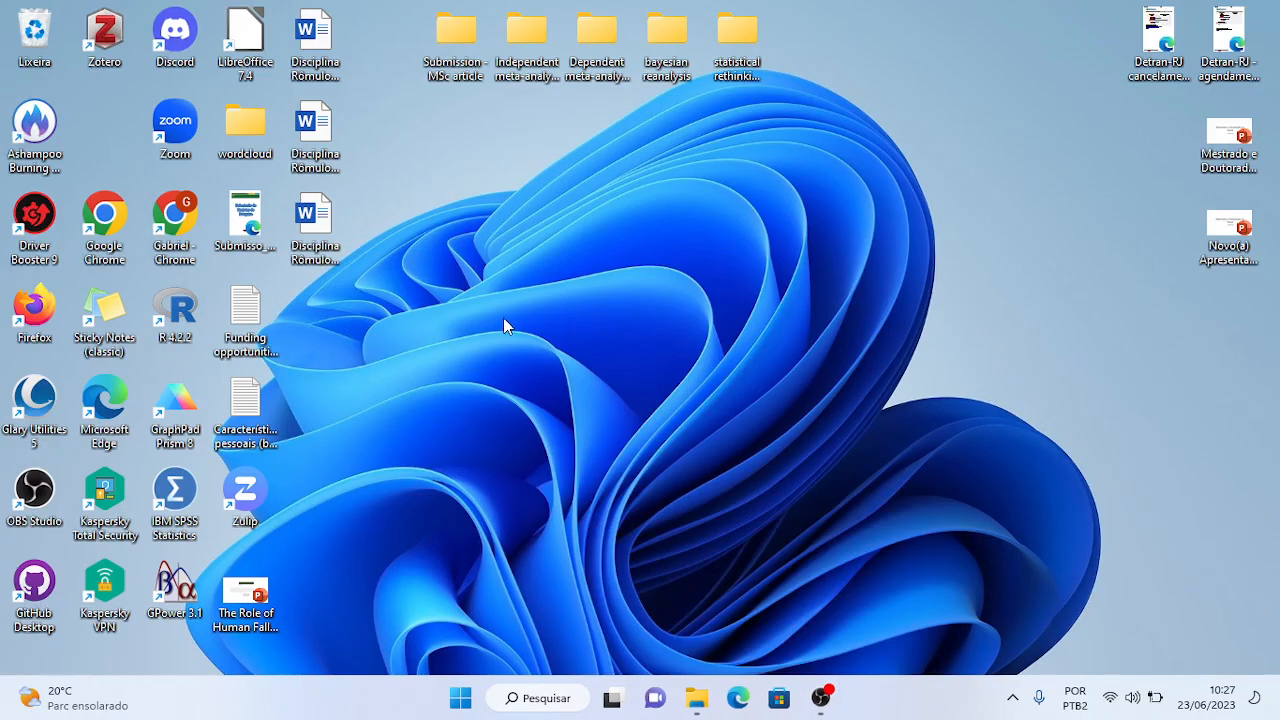
- Relaunch GraphPad Prism 8 from the desktop icon and show the XY table tutorials
double_click(178, 400)
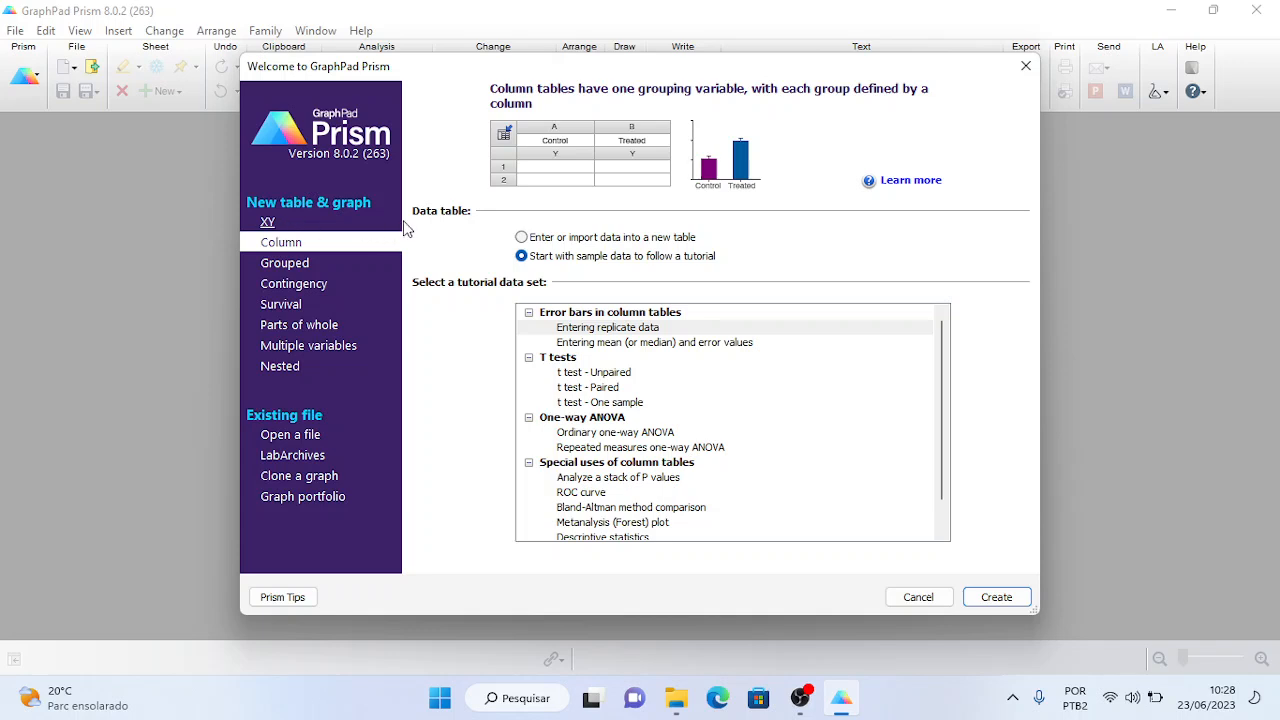
left_click(280, 224)
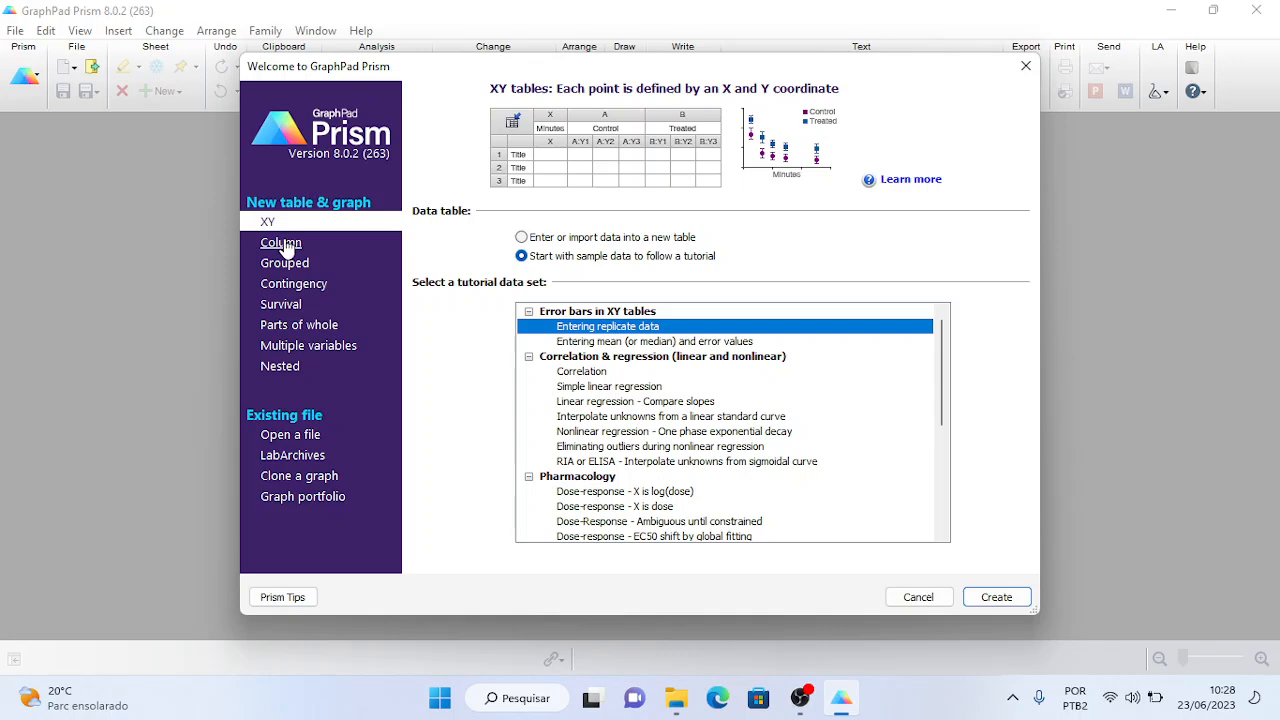
- Browse the Column and Grouped table types and select the Frequency distribution tutorial
left_click(284, 246)
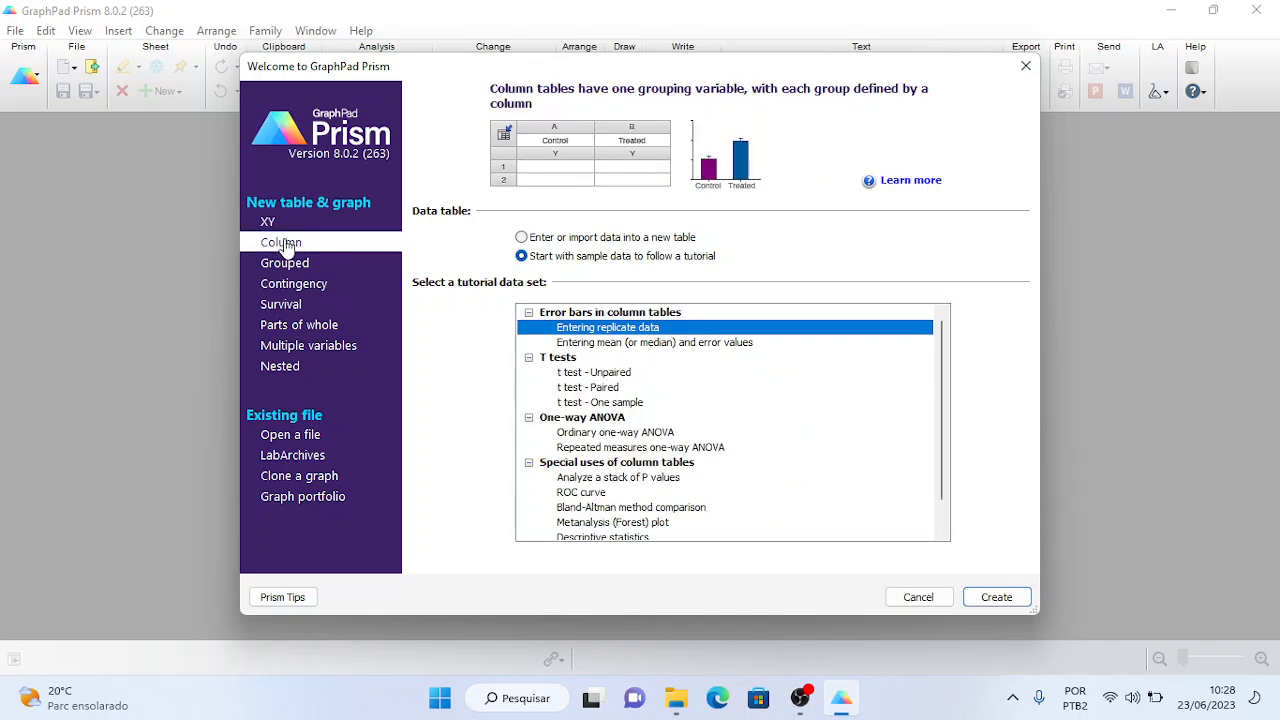
left_click(289, 264)
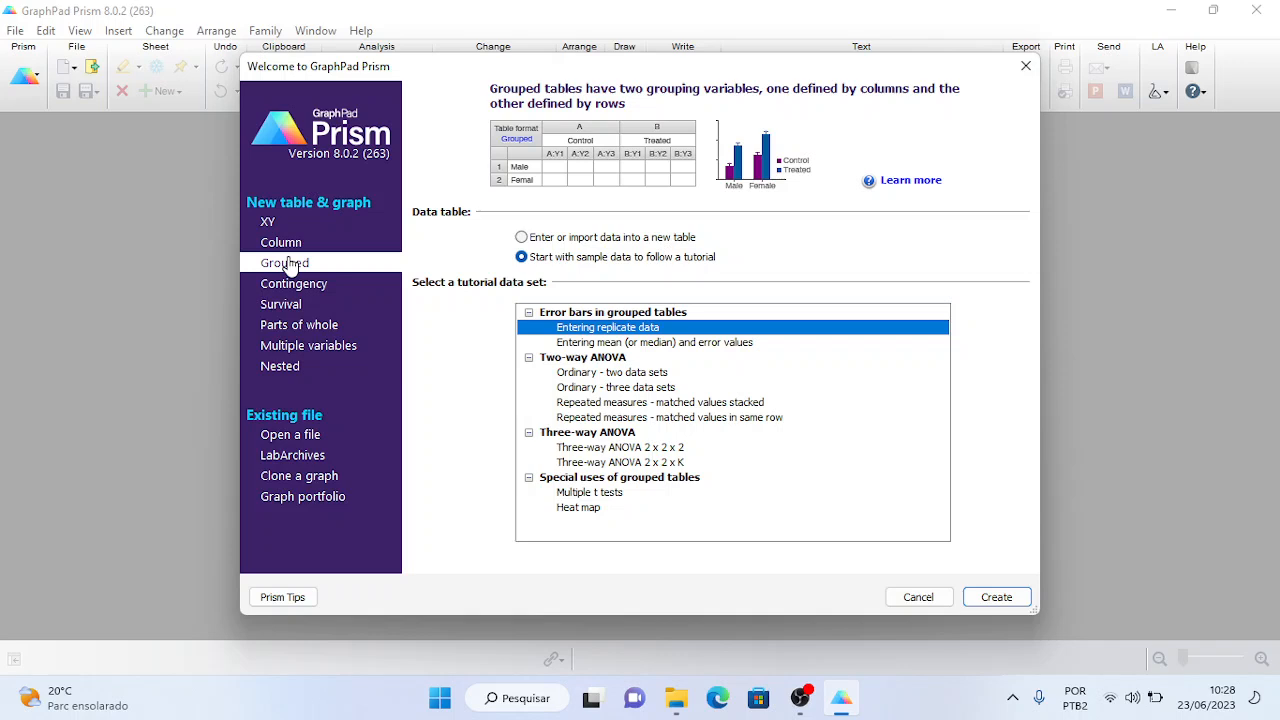
left_click(284, 246)
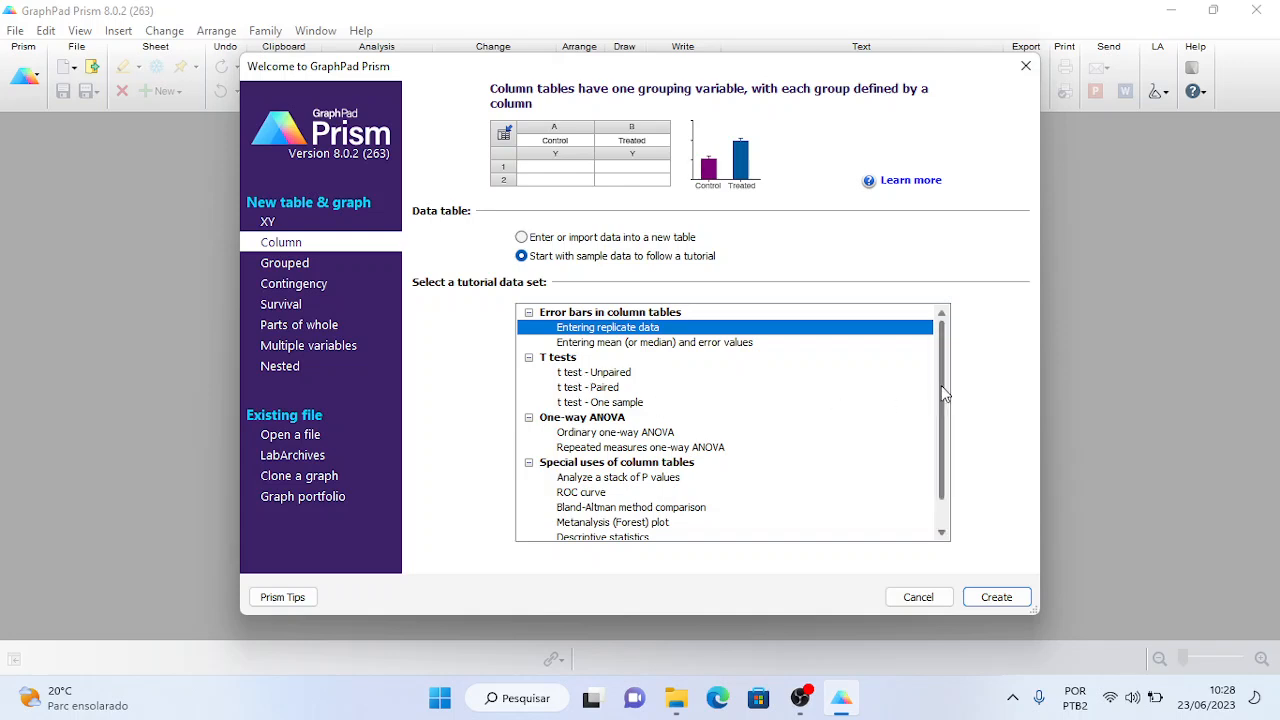
mouse_move(945, 395)
left_mouse_down()
mouse_move(946, 443)
mouse_move(938, 378)
mouse_move(940, 403)
left_mouse_up()
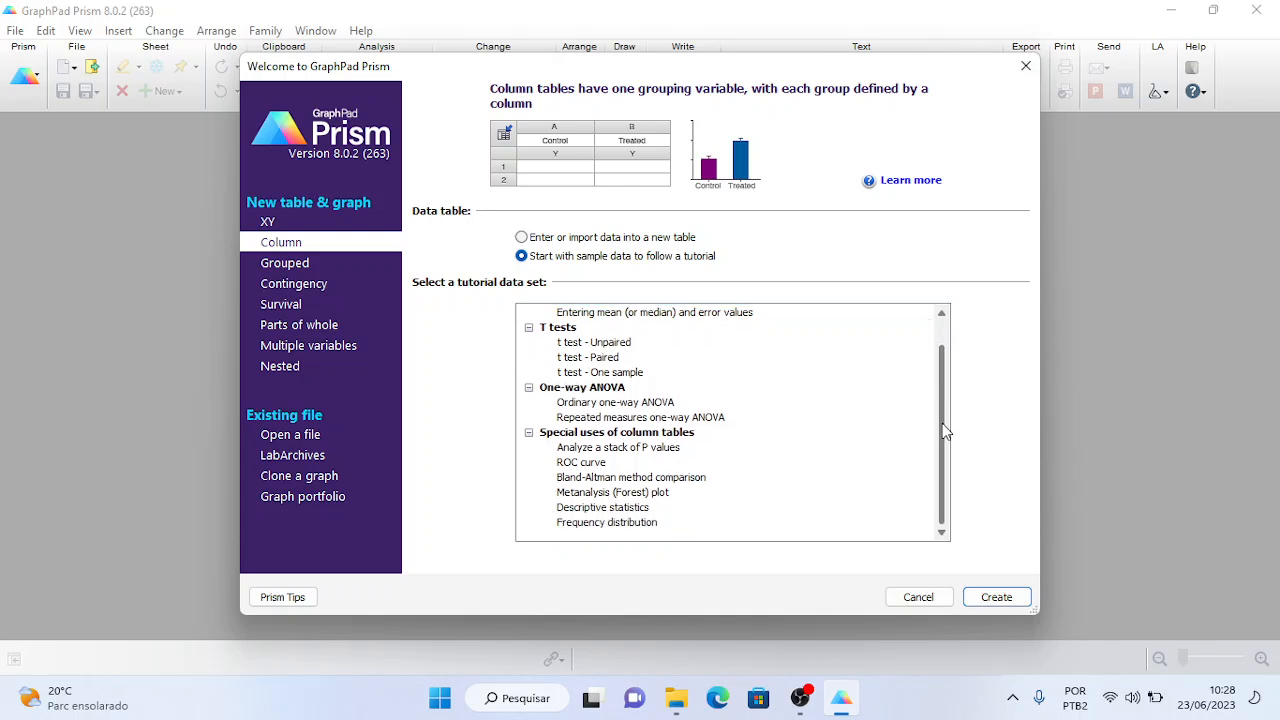
left_click(628, 523)
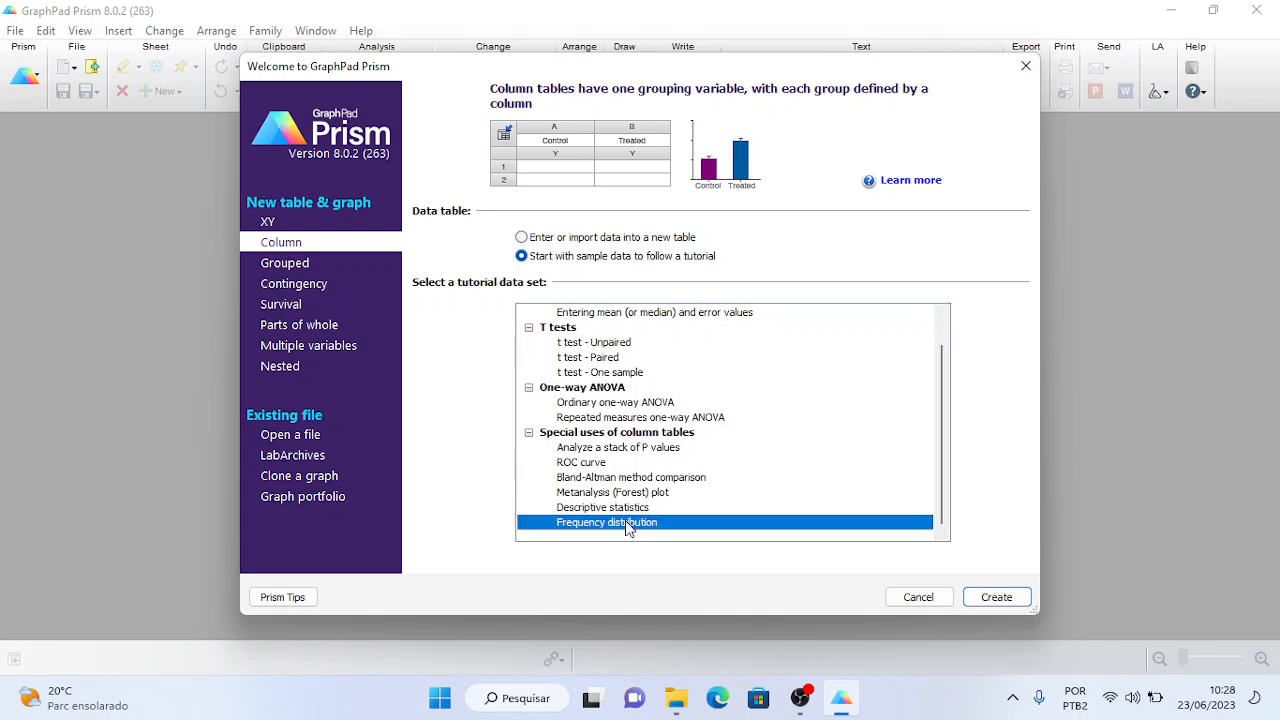
- Try the XY tutorials Correlation, Linear regression - Compare slopes and Dose-response, then view Contingency
left_click(267, 224)
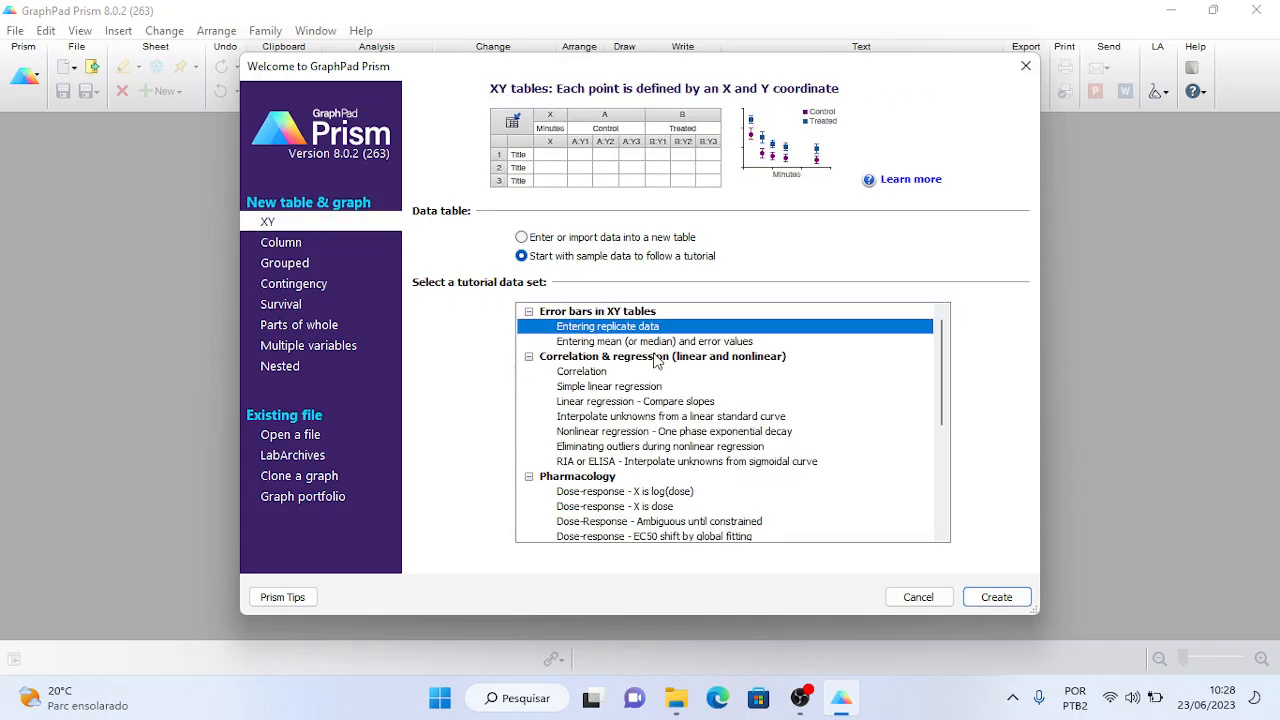
left_click(607, 372)
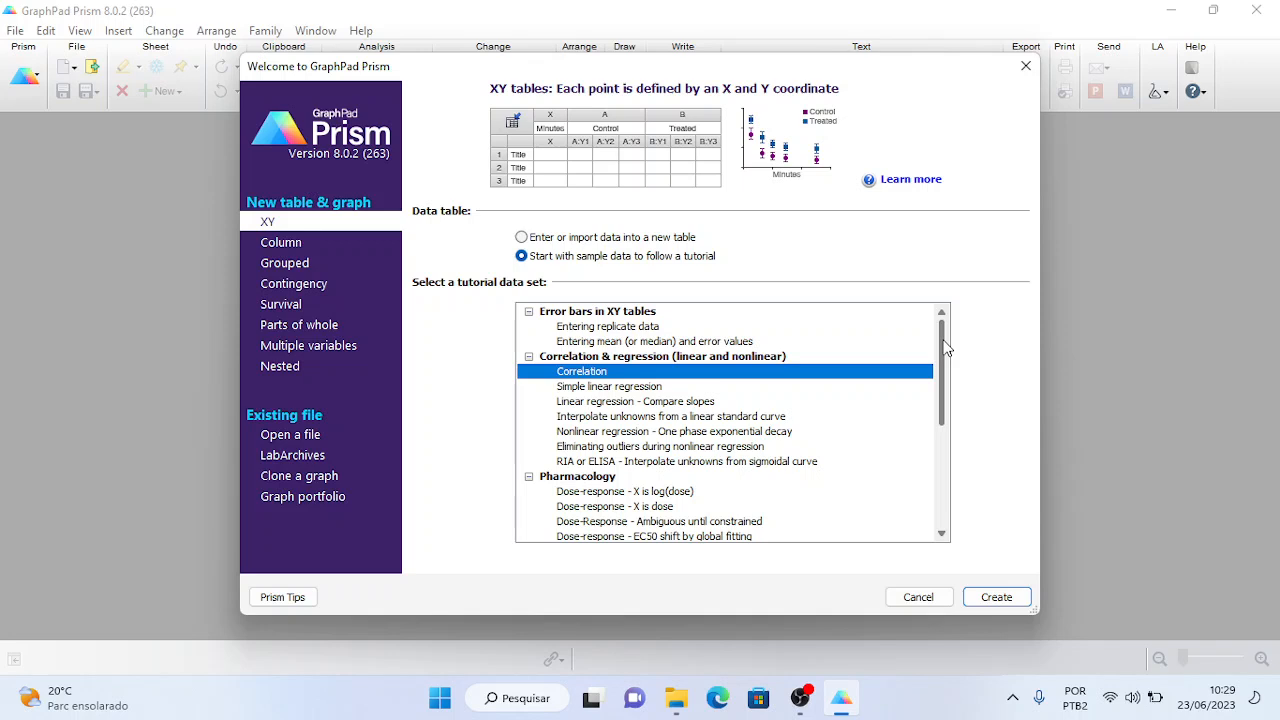
scroll(946, 347, "down", 1)
left_click(697, 388)
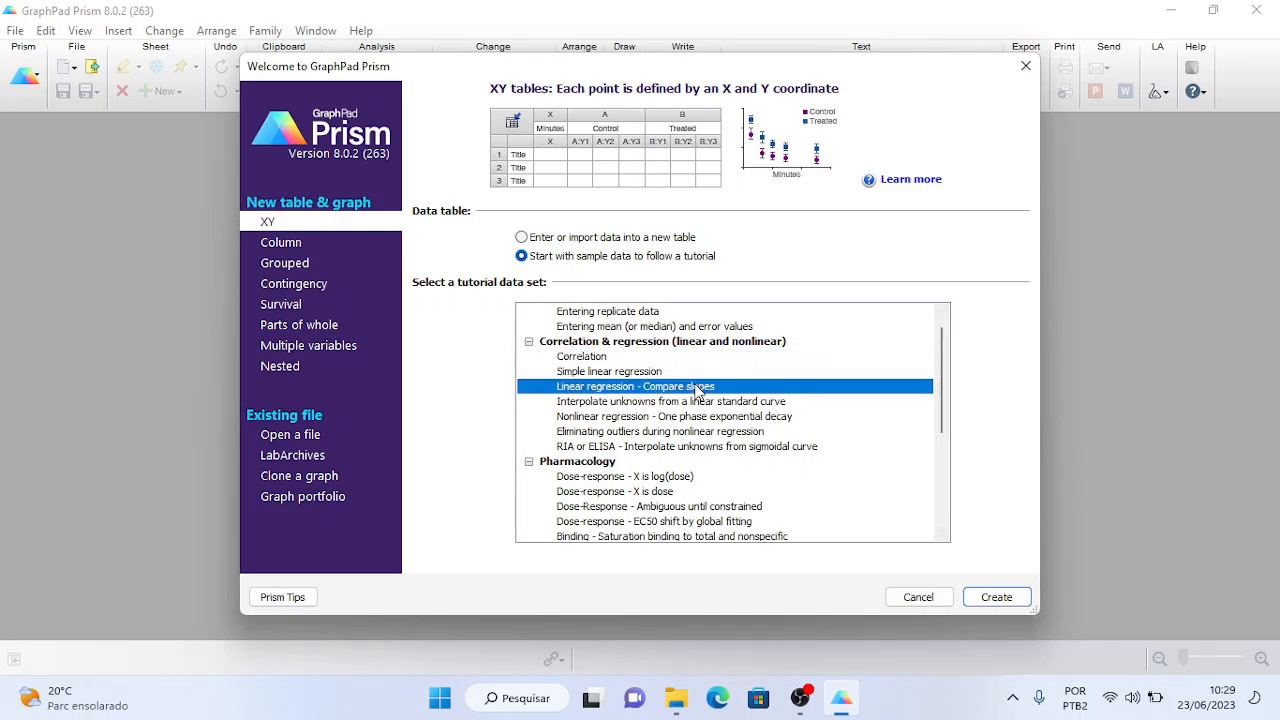
left_click(649, 480)
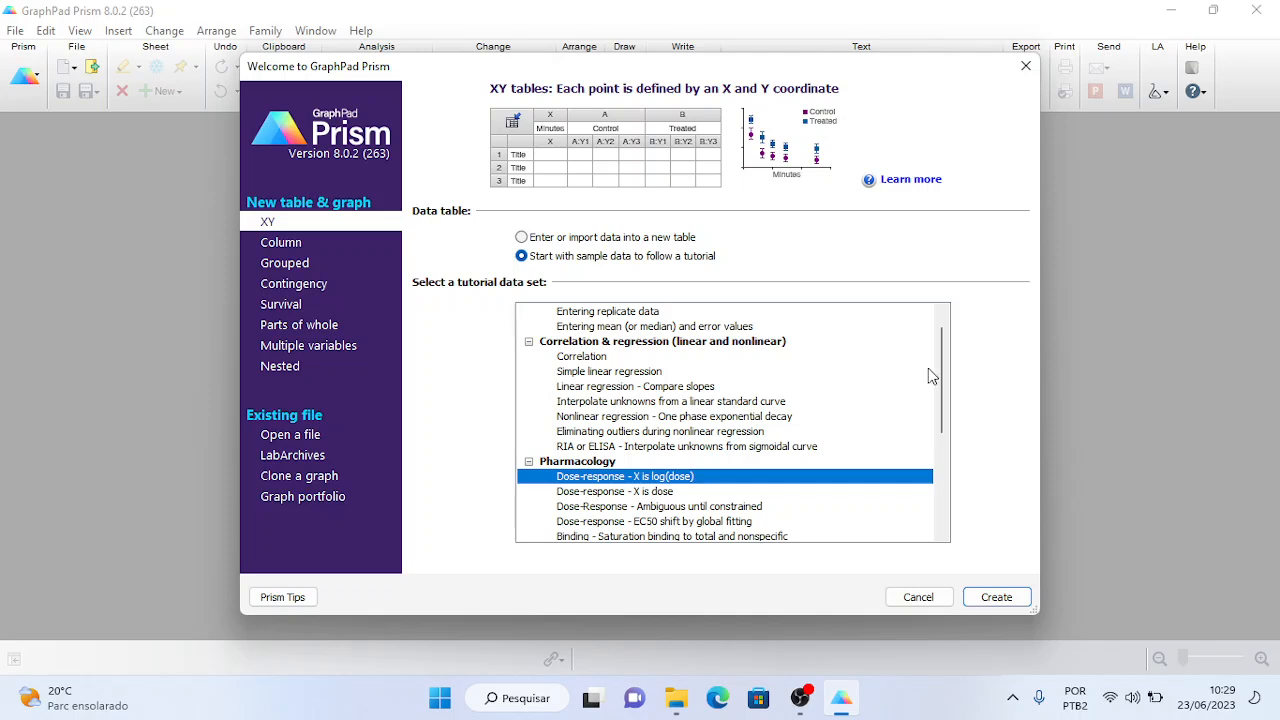
left_click_drag(940, 371, 939, 454)
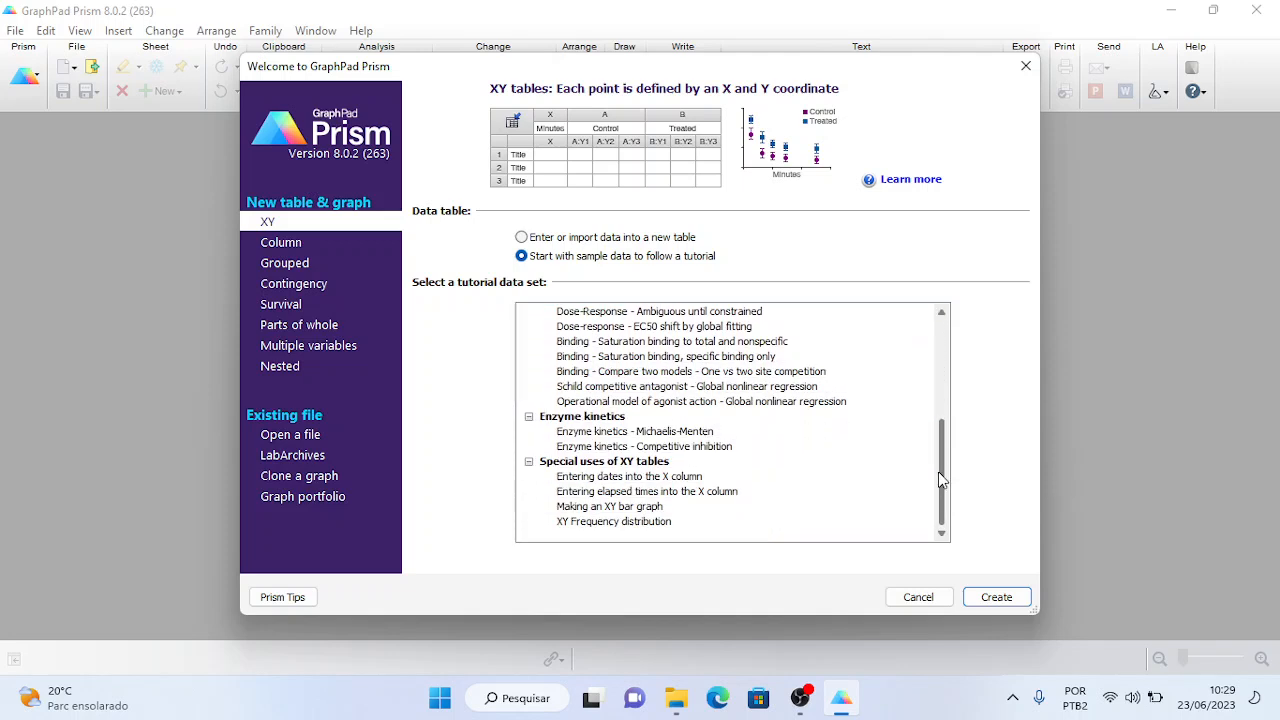
left_click(312, 287)
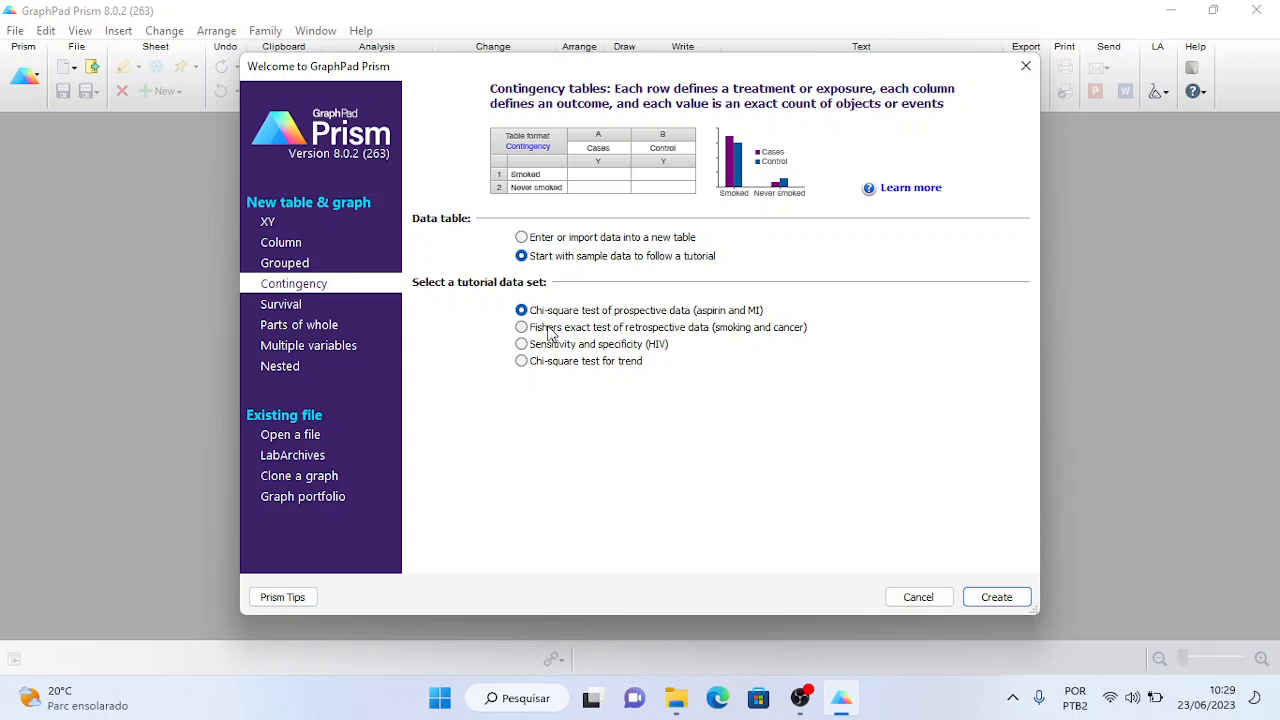
- Browse Survival, Parts of whole, Multiple variables (Correlation matrix) and Nested table types
left_click(281, 305)
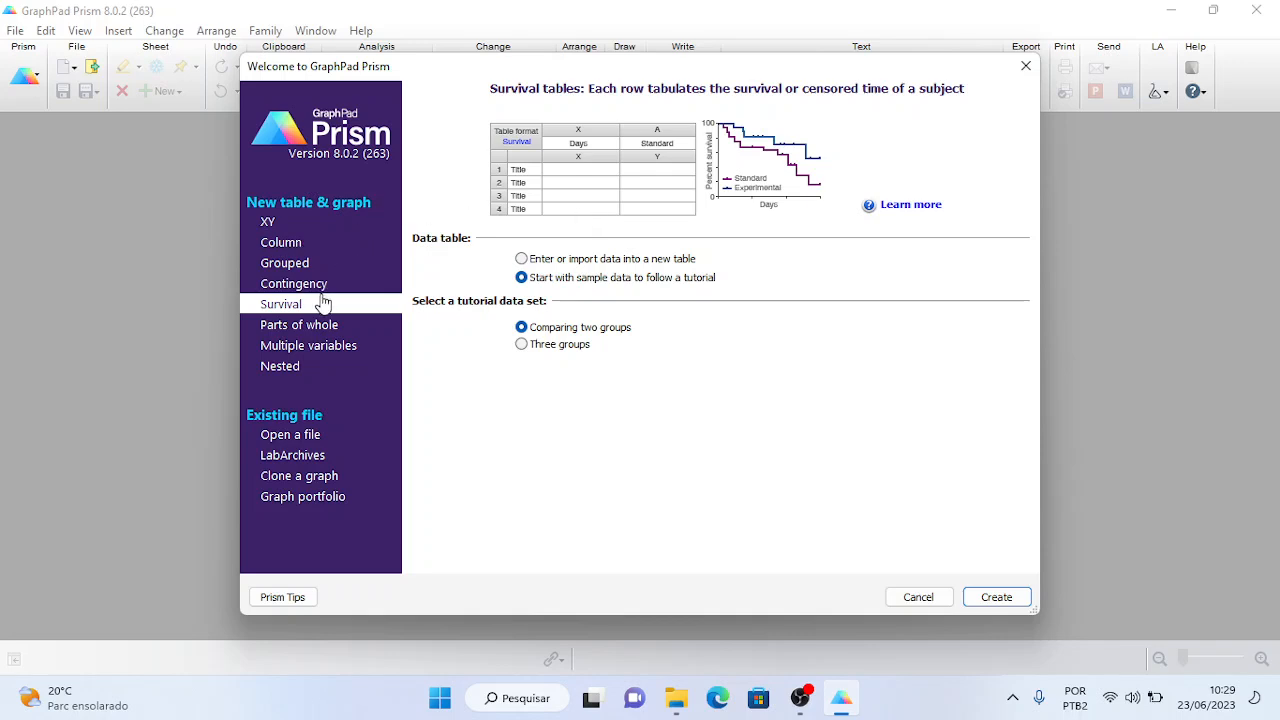
left_click(312, 327)
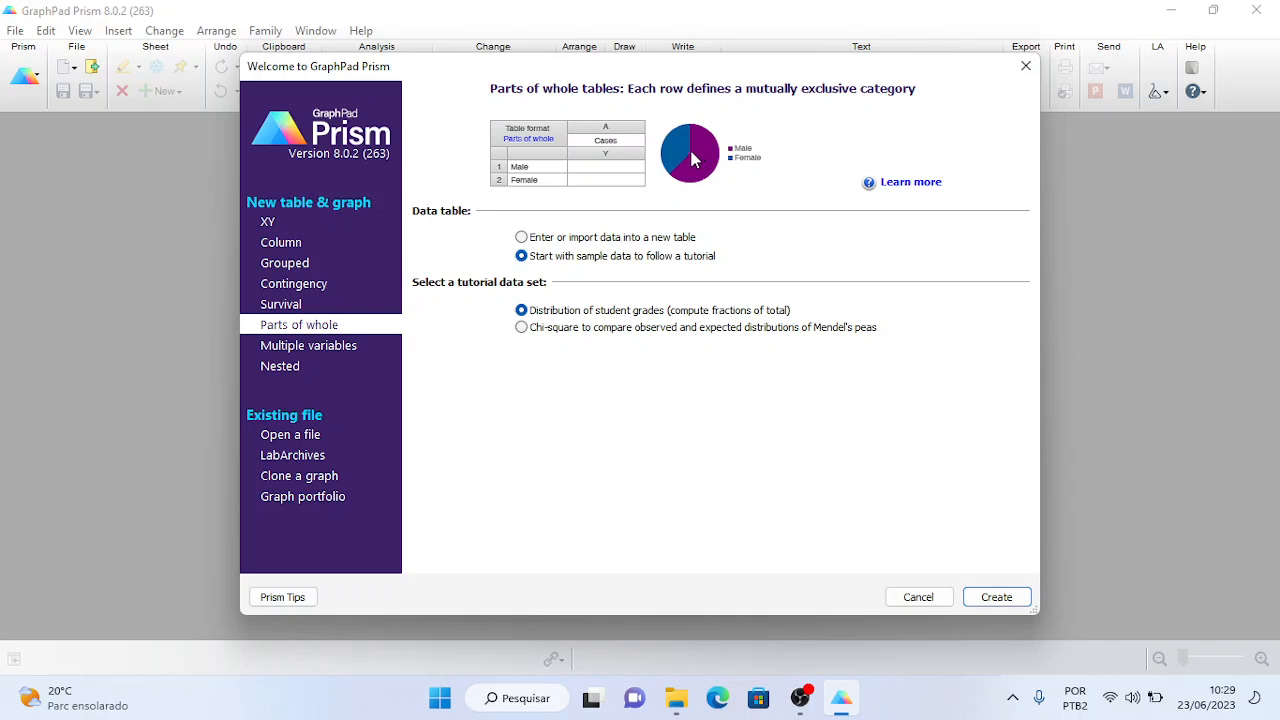
left_click(343, 350)
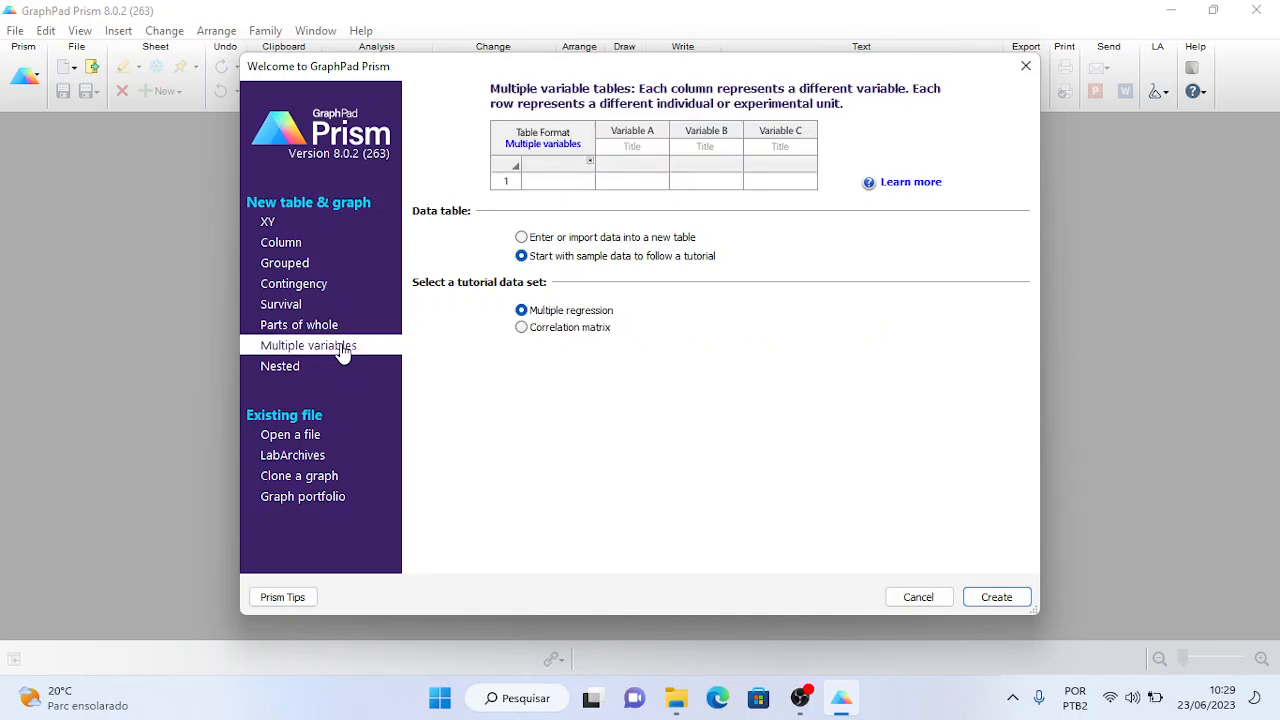
left_click(560, 333)
left_click(290, 369)
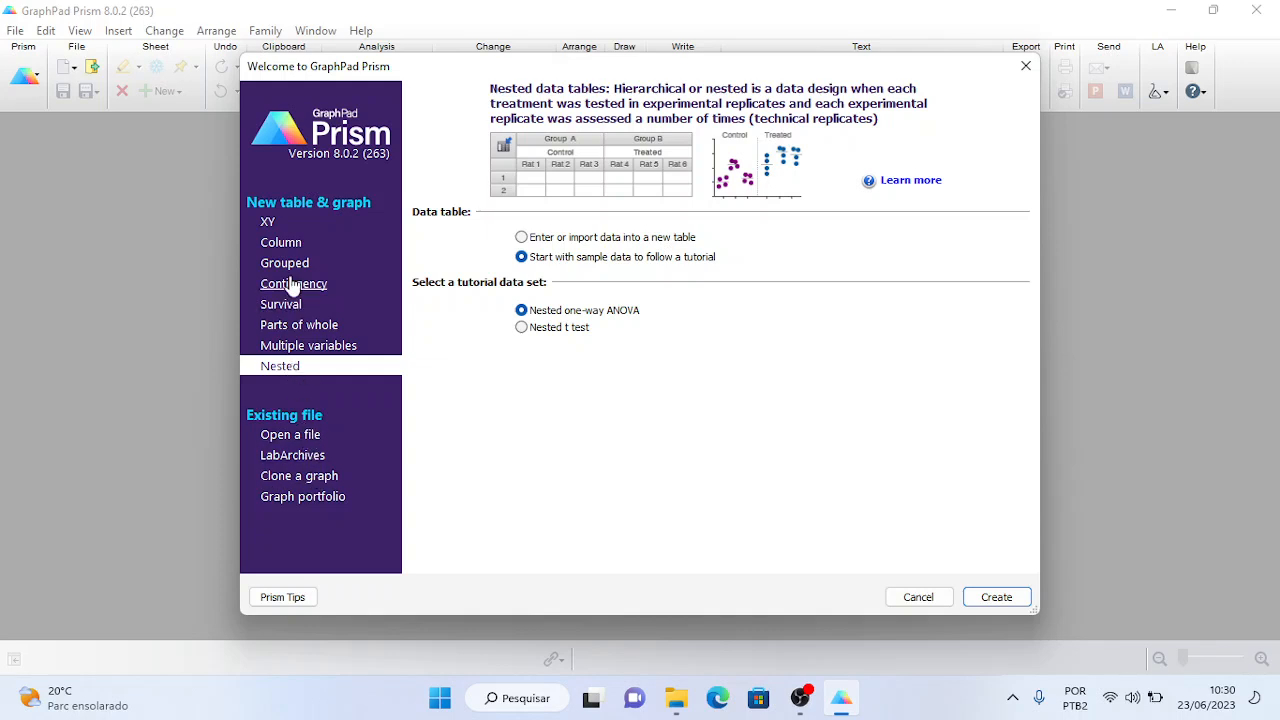
- Cycle through XY, Column, Grouped, Contingency and Survival table types, ending on Column tables
left_click(269, 225)
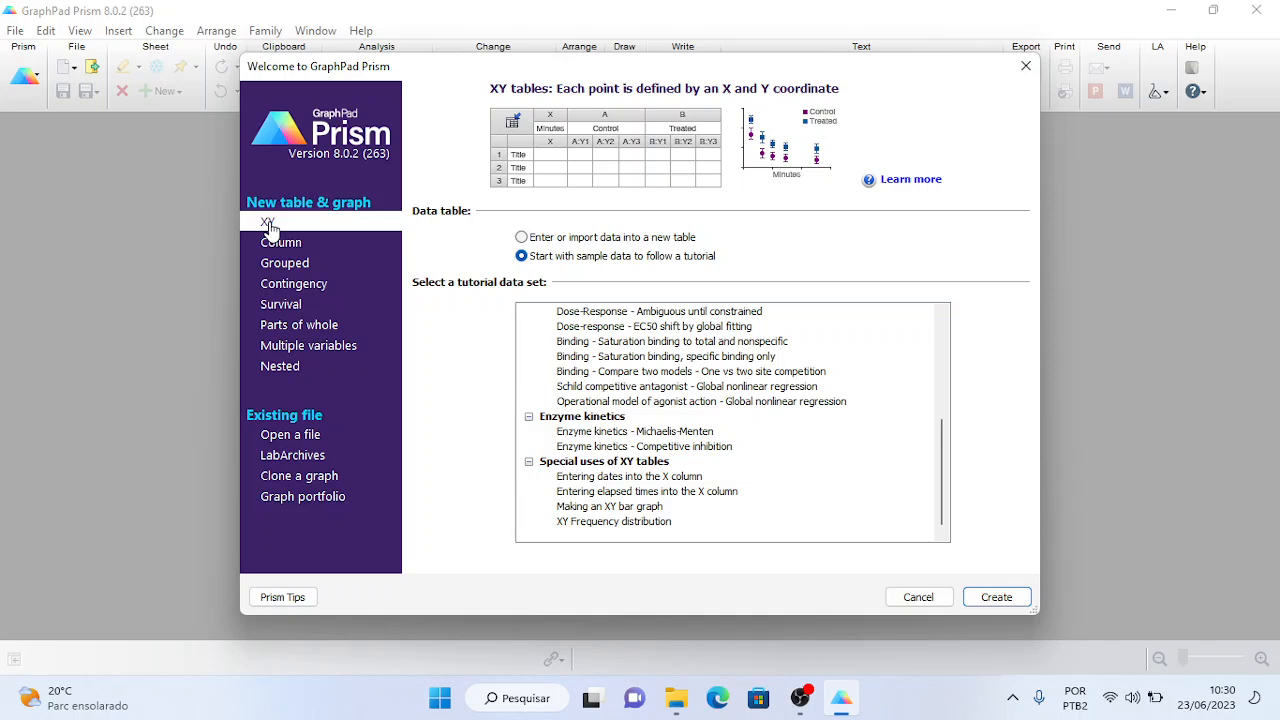
left_click(278, 251)
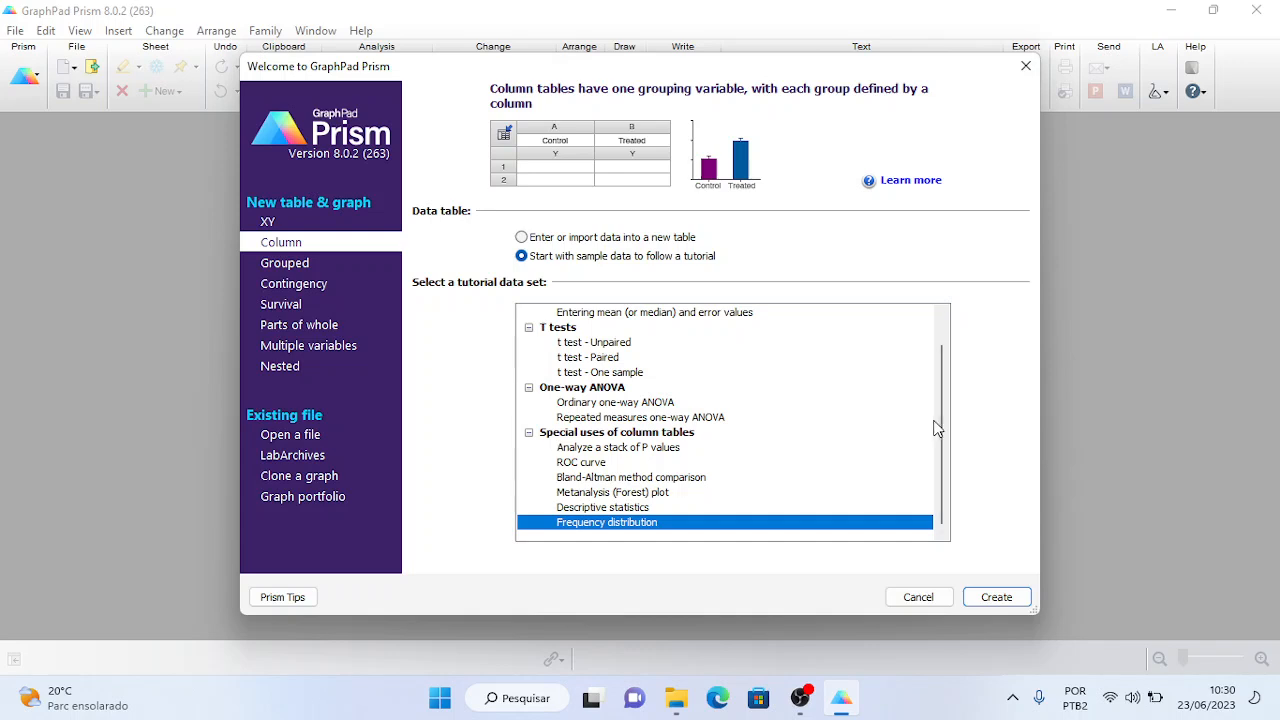
left_click_drag(940, 420, 940, 394)
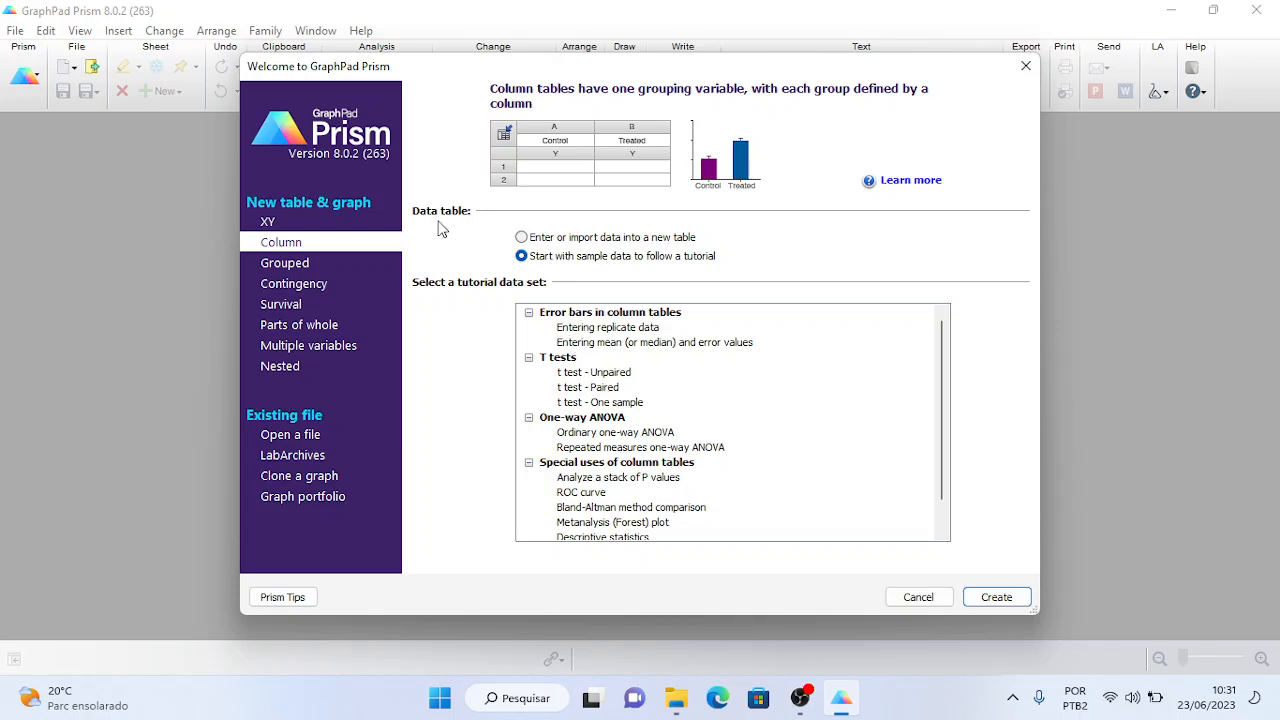
left_click(268, 222)
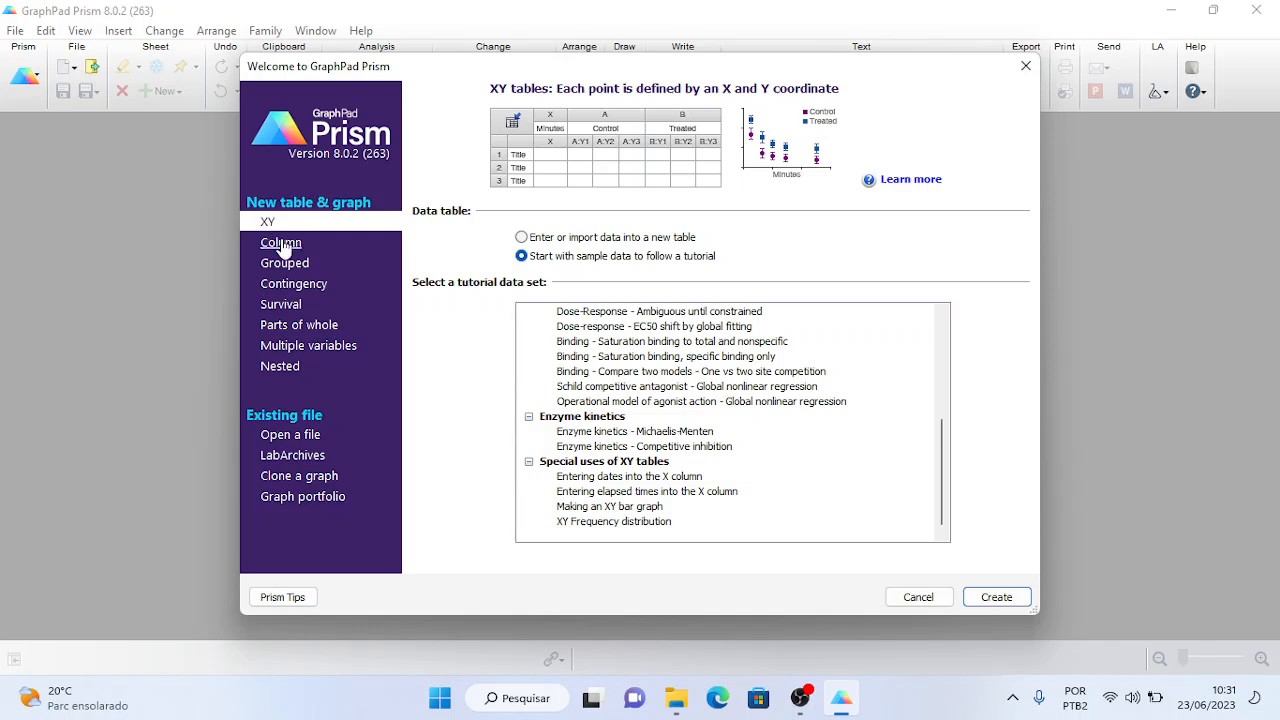
left_click(287, 270)
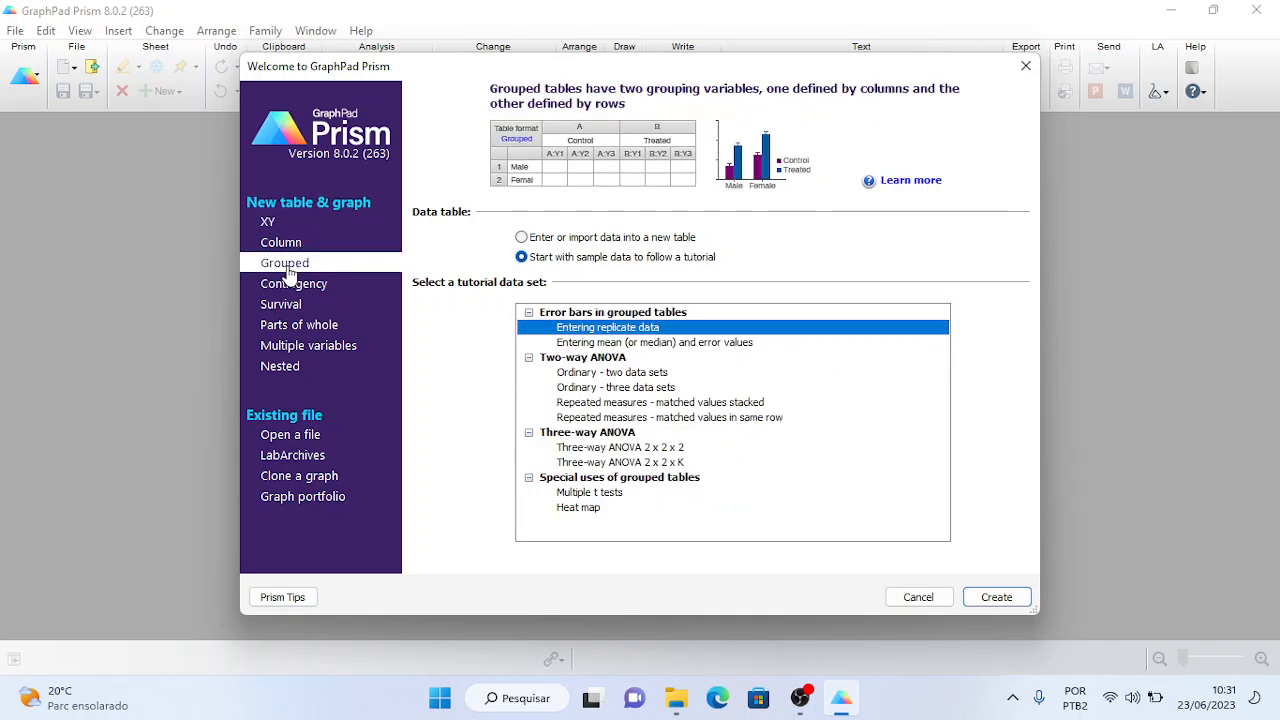
left_click(291, 287)
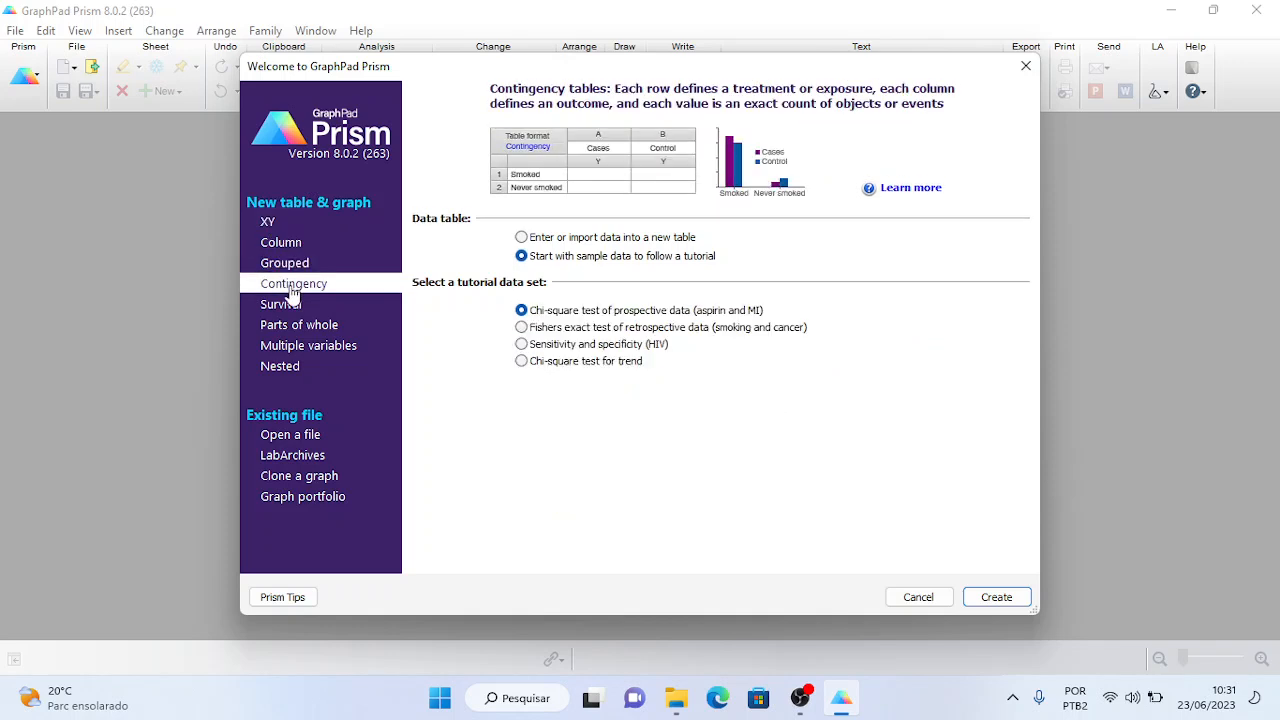
left_click(286, 304)
left_click(287, 250)
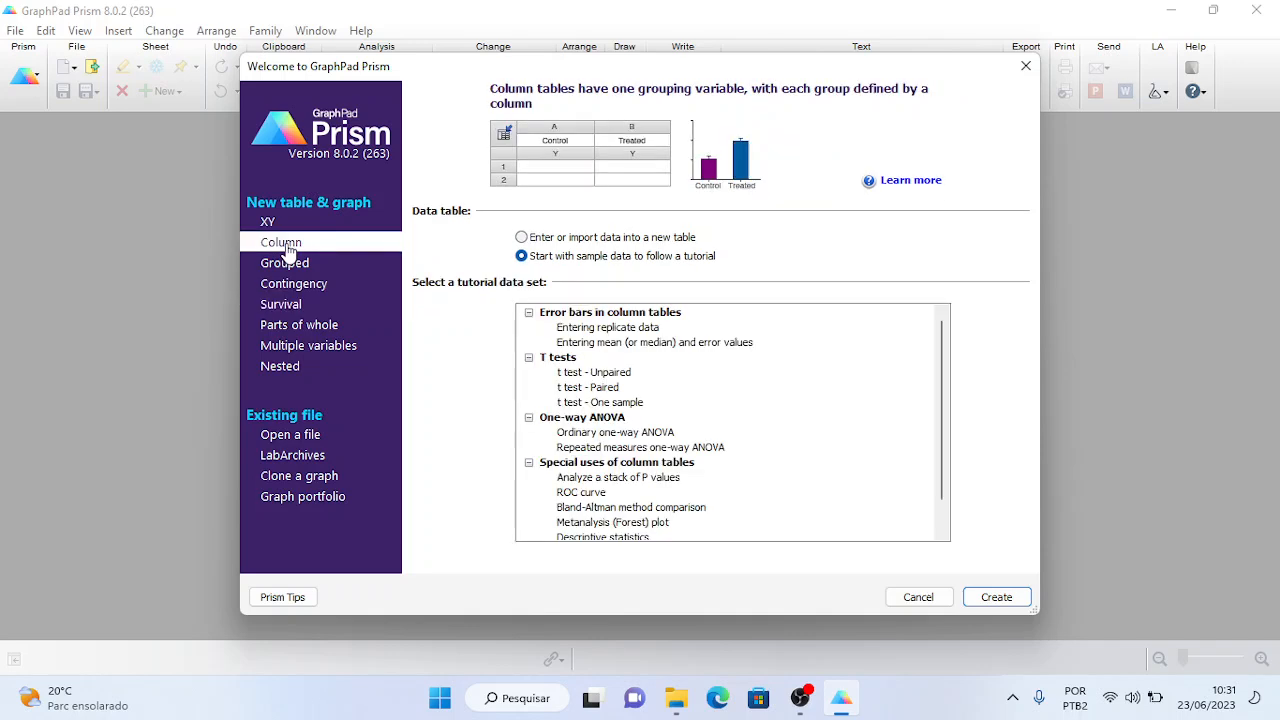
left_click(522, 239)
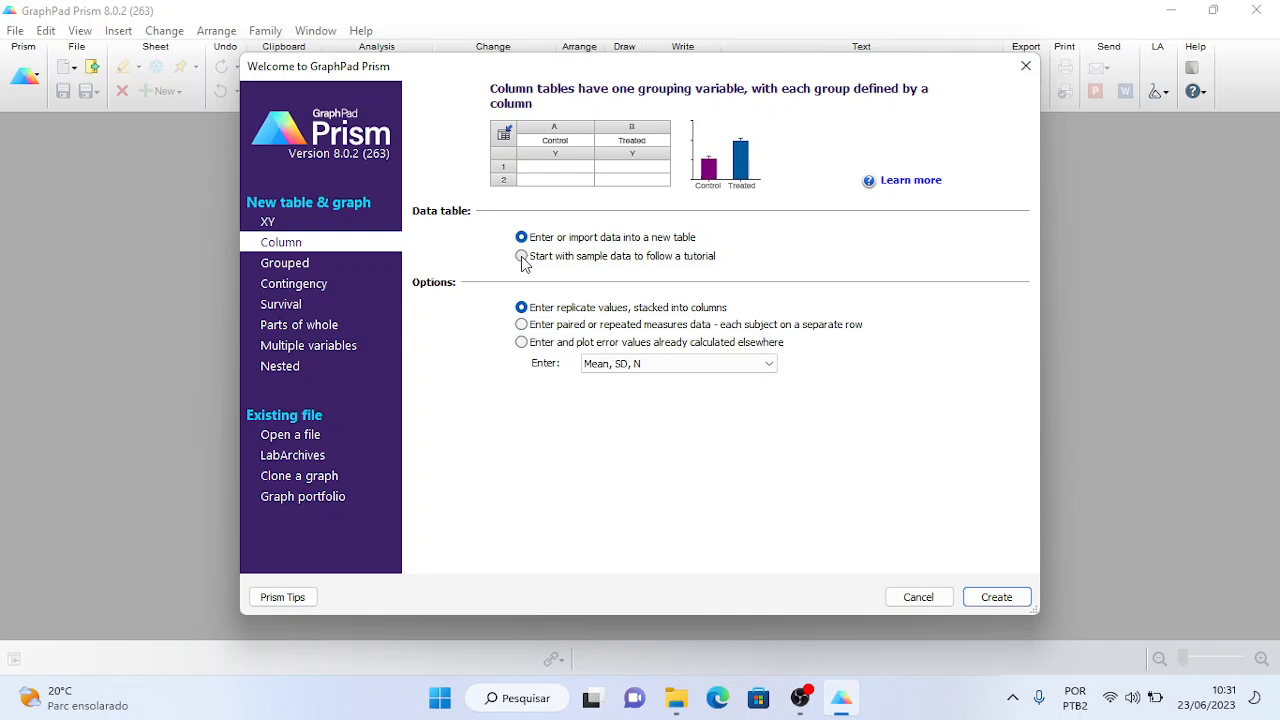
left_click(522, 257)
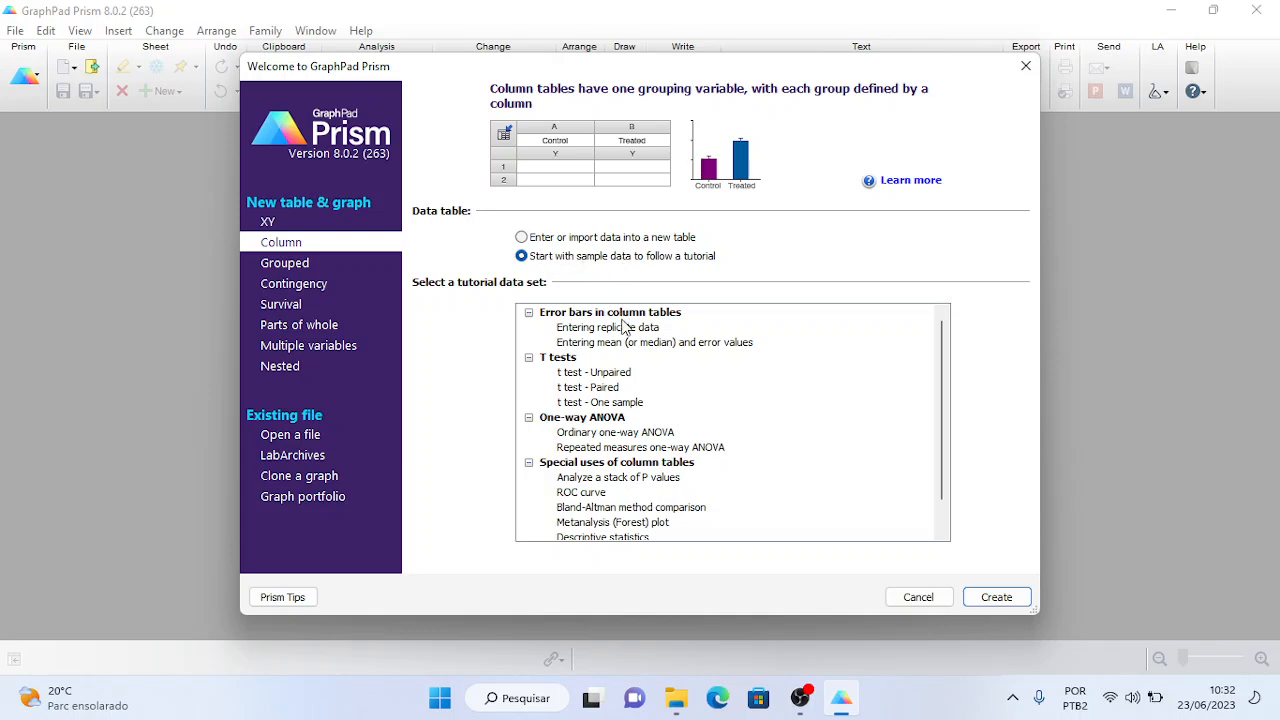
- Create a new project from the 't test - Unpaired' column sample data set
left_click(600, 374)
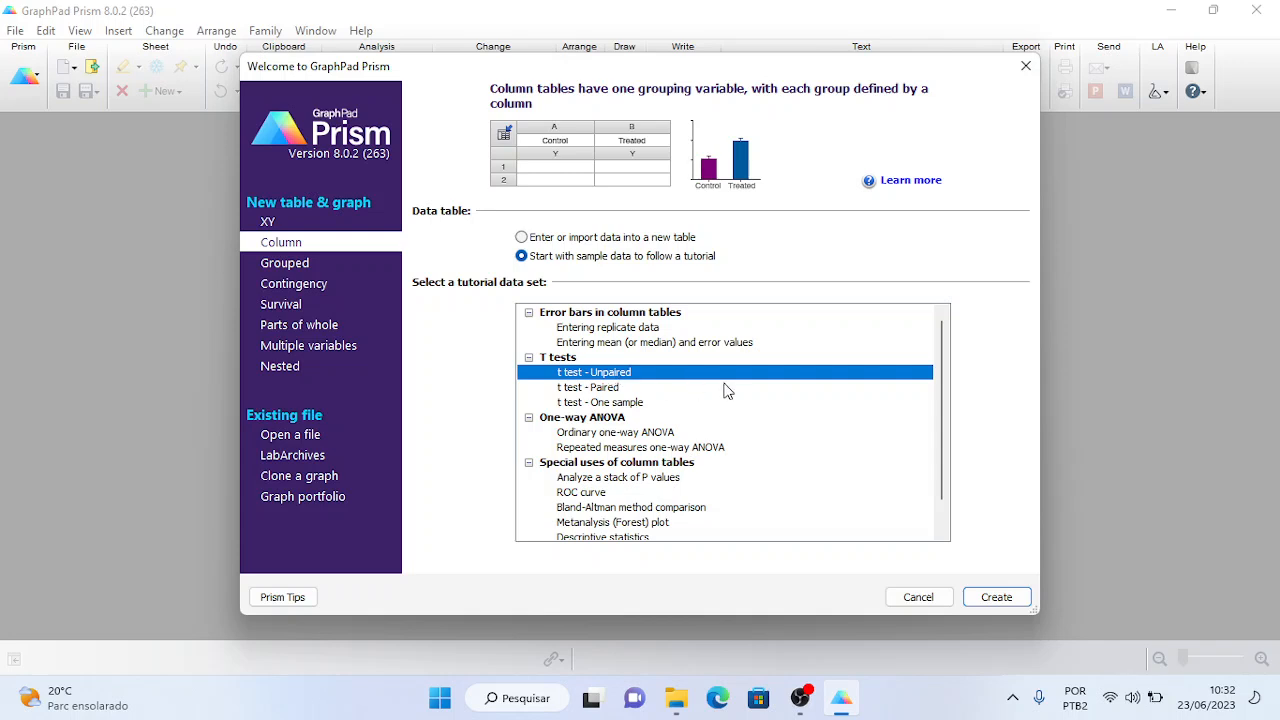
left_click(997, 597)
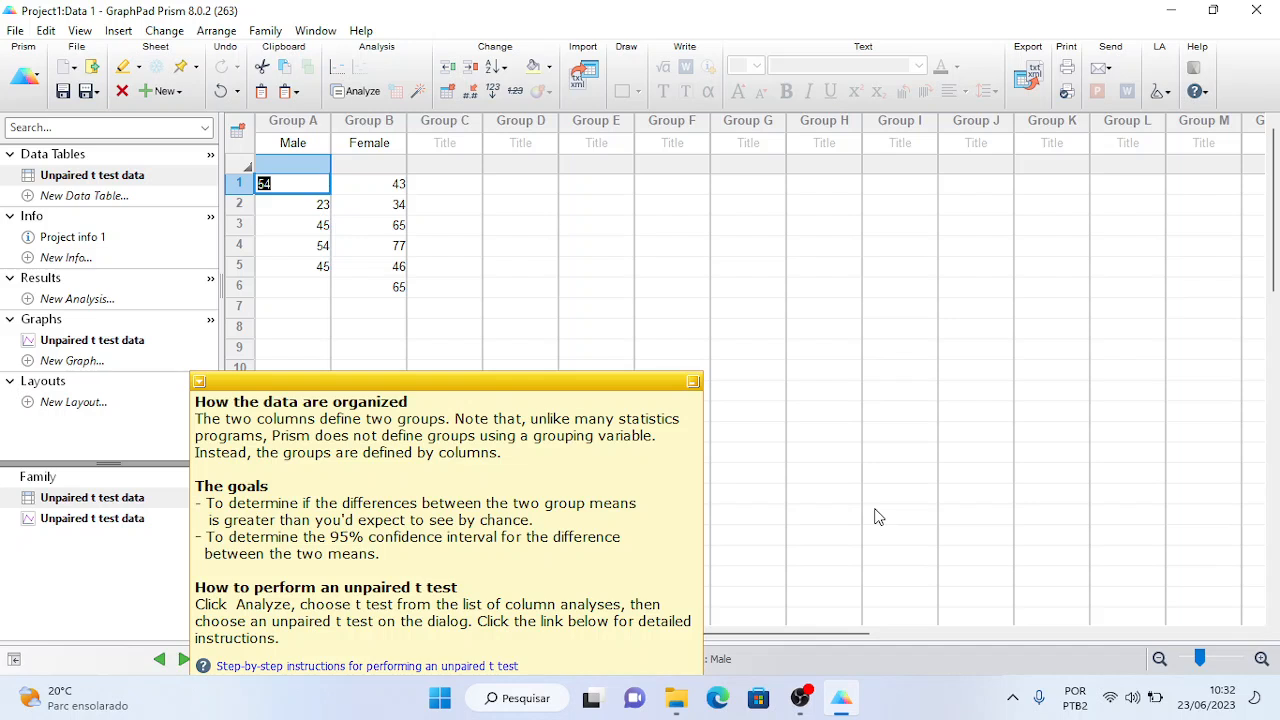
- Search 'ch' in Windows Search, correcting a typo, and launch Google Chrome
left_click(522, 698)
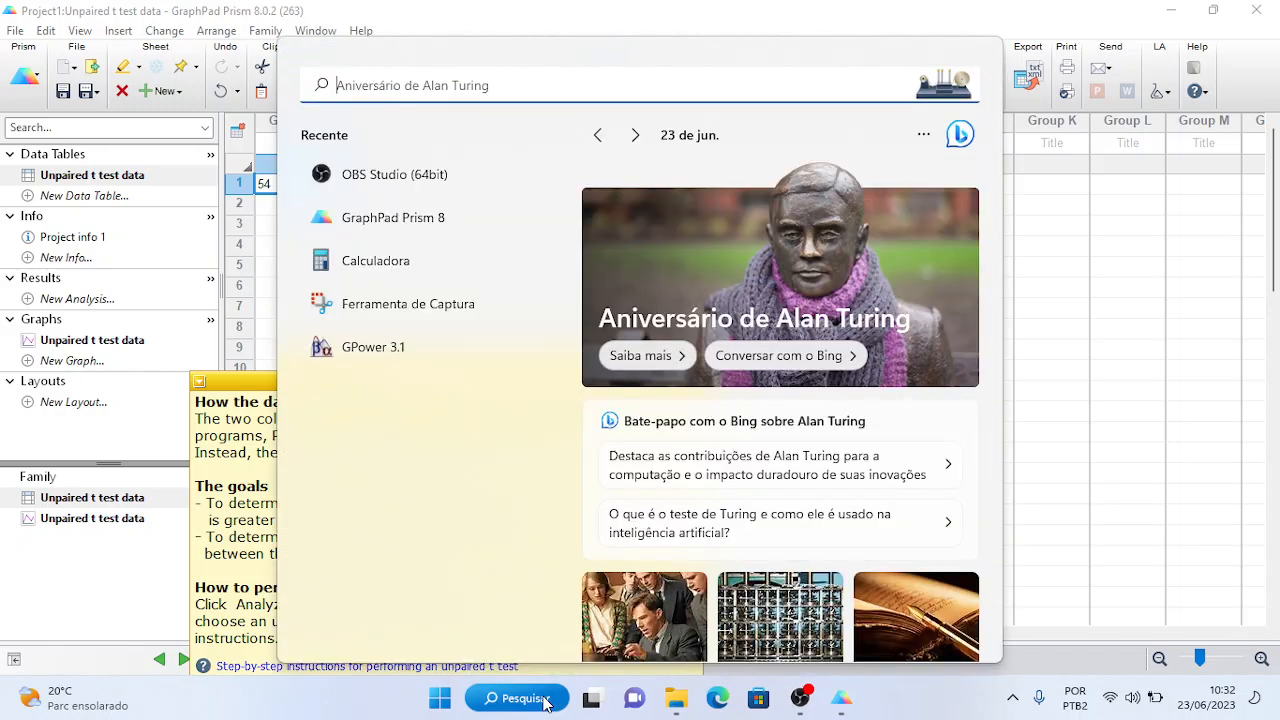
type("frr")
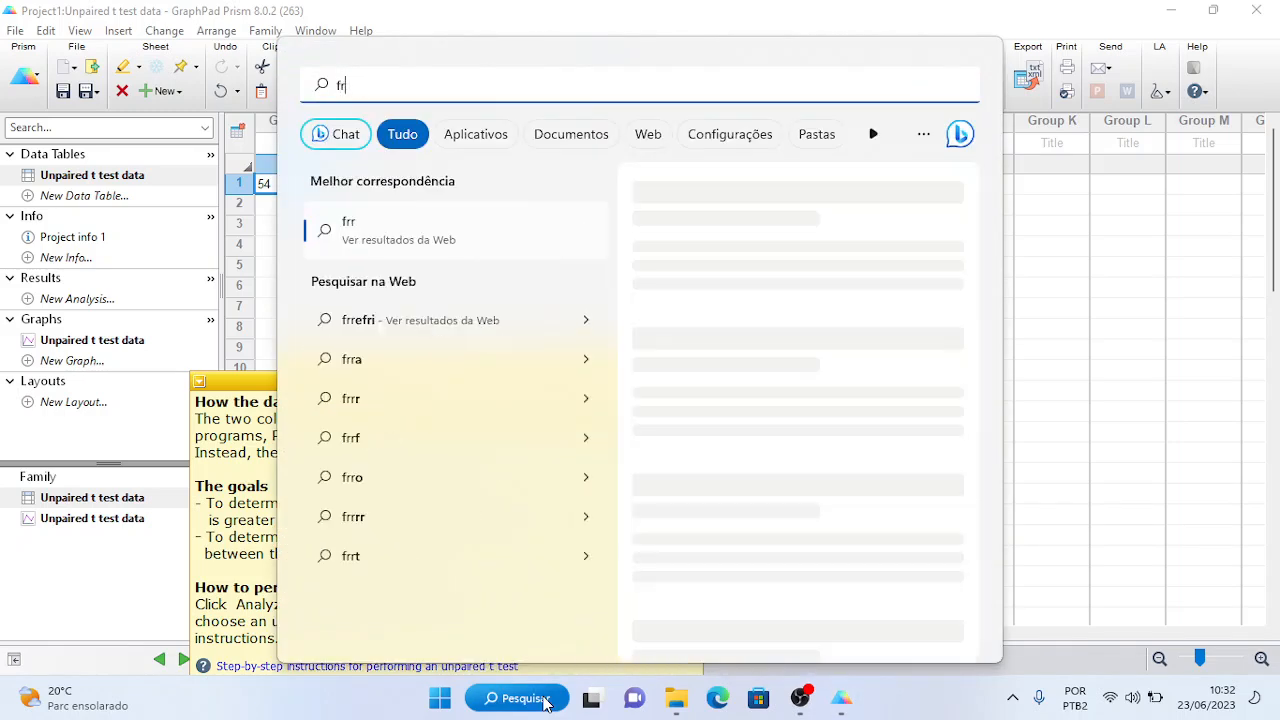
key("BackSpace")
key("BackSpace")
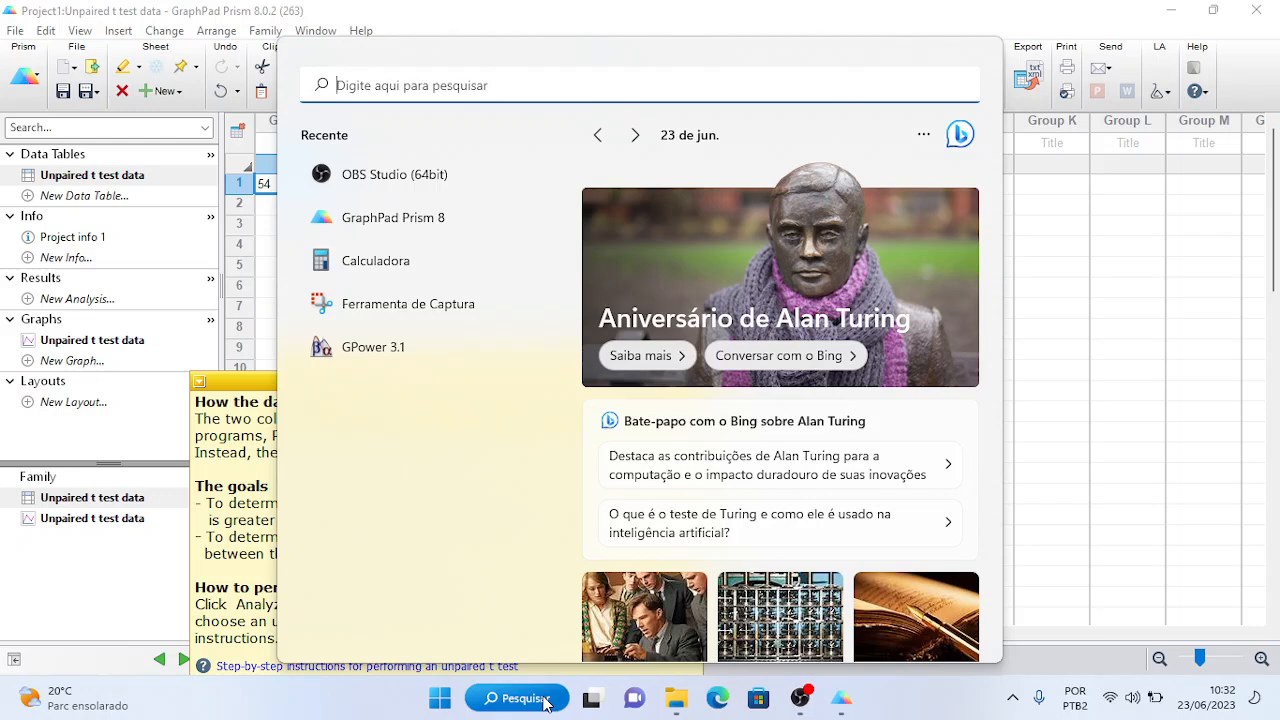
type("ch")
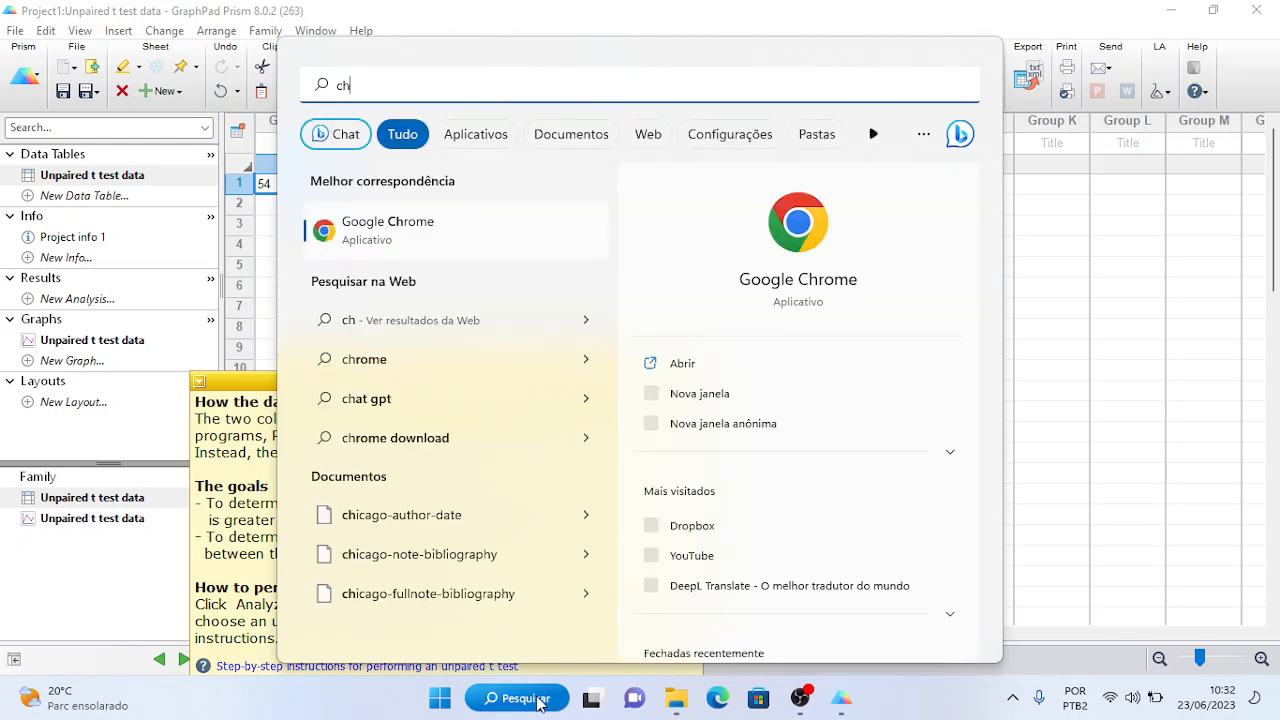
left_click(433, 241)
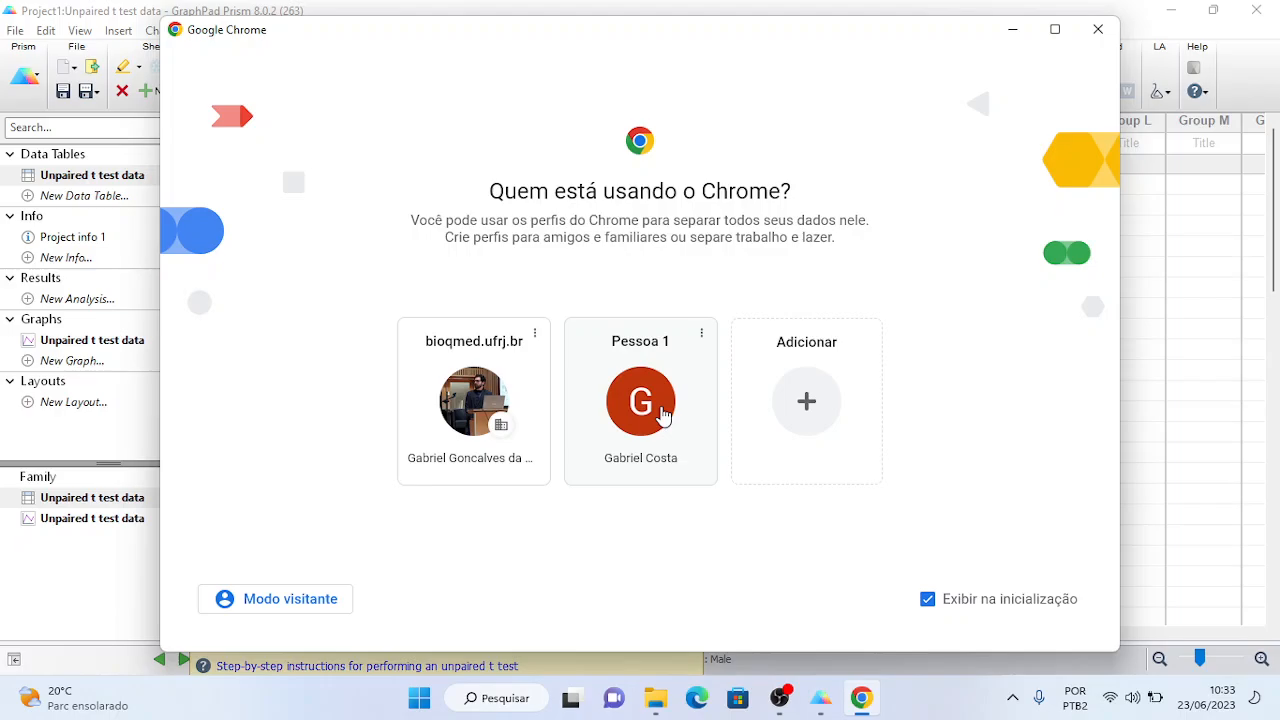
- Open Chrome under a profile, load the DeepL translator, then return to Prism's help note
left_click(662, 414)
key("alt+Tab")
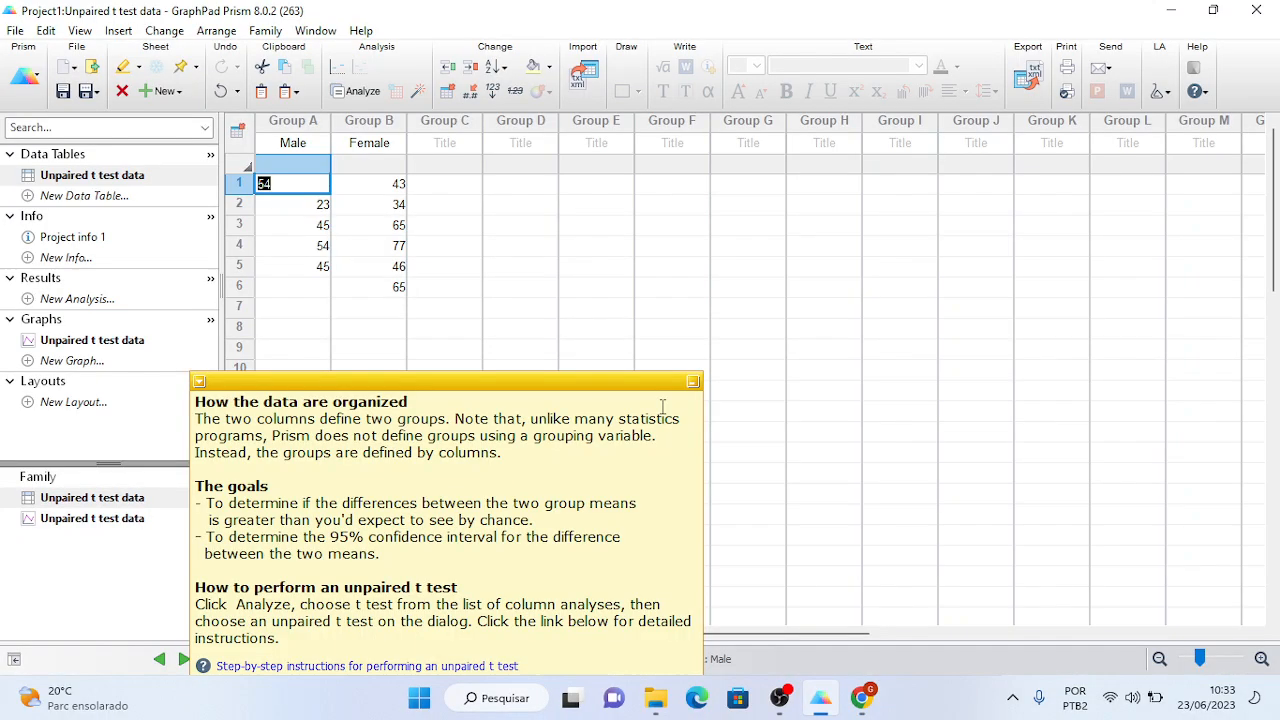
key("alt+Tab")
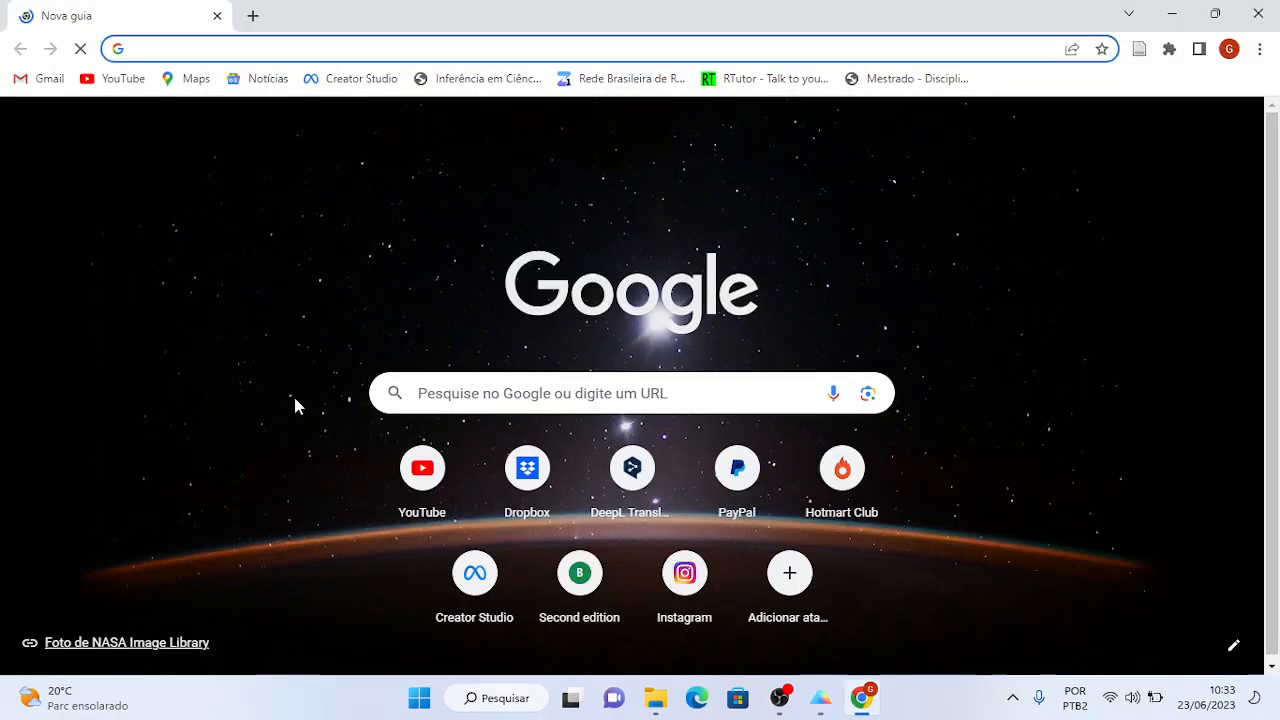
type("deep")
key("Return")
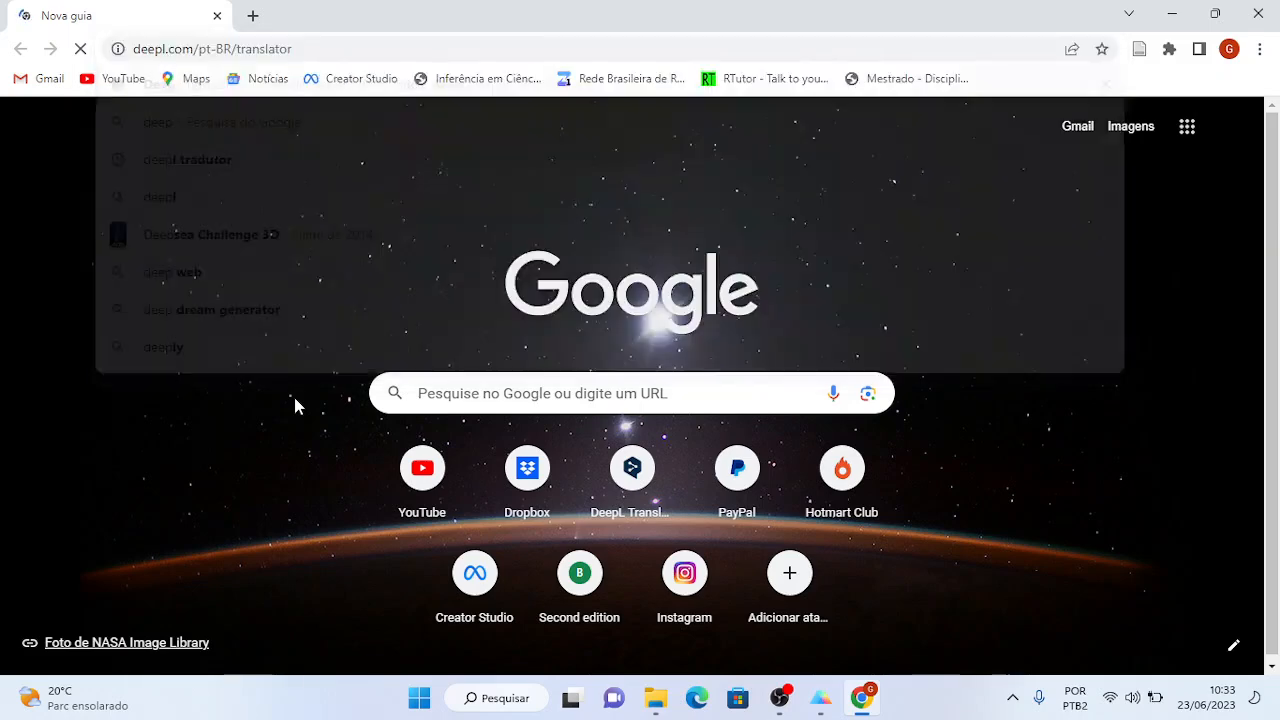
key("alt+Tab")
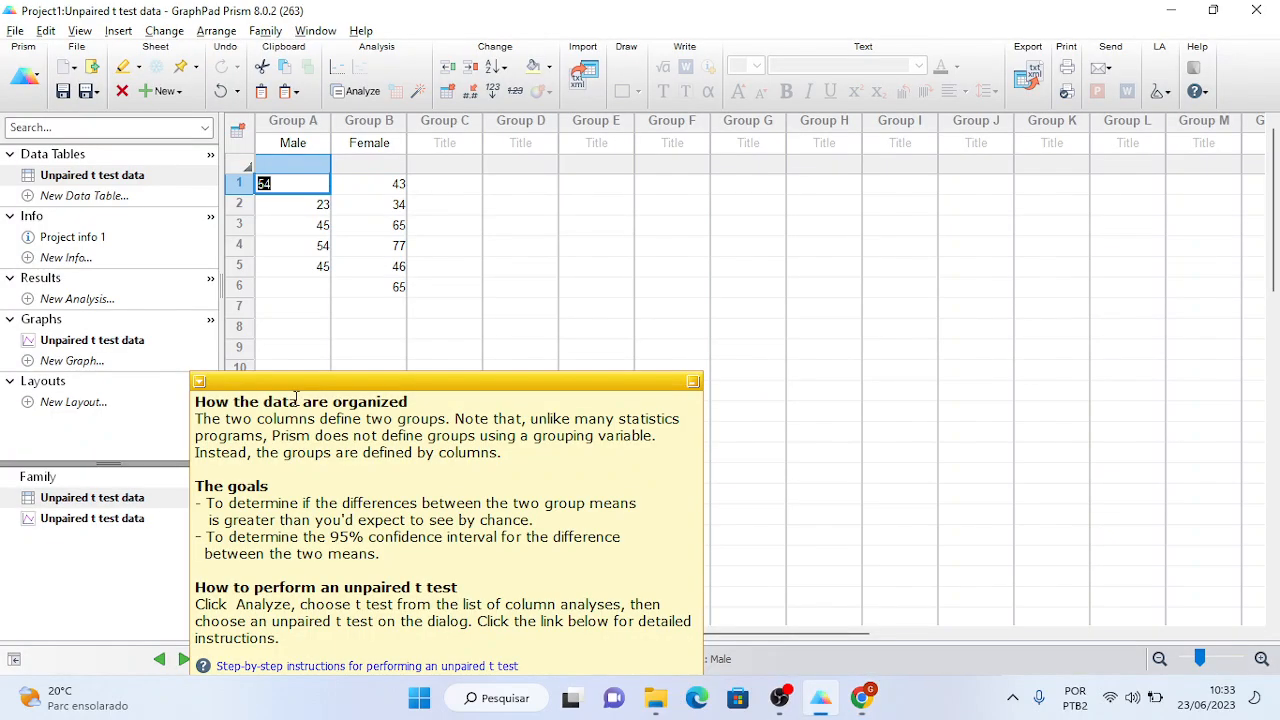
left_click(204, 402)
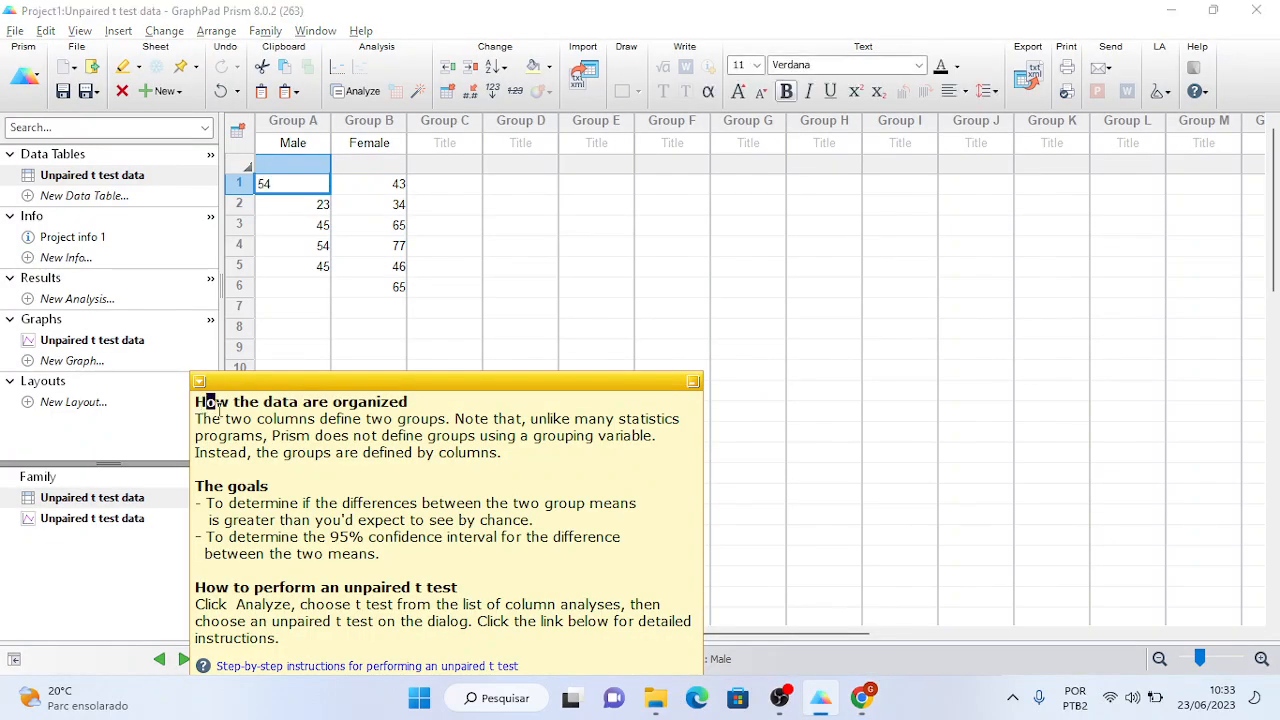
- Copy the Prism help note text into DeepL for Portuguese translation, then return to Prism
left_click_drag(197, 402, 322, 633)
key("ctrl+c")
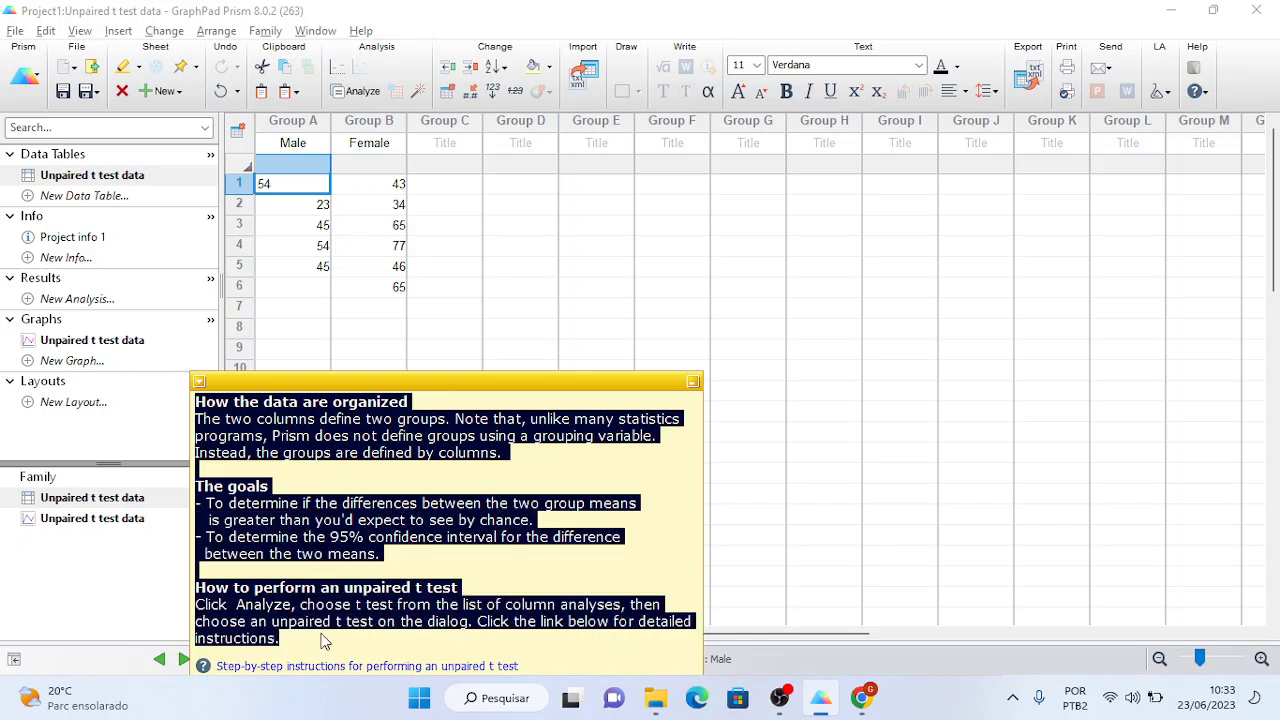
key("alt+Tab")
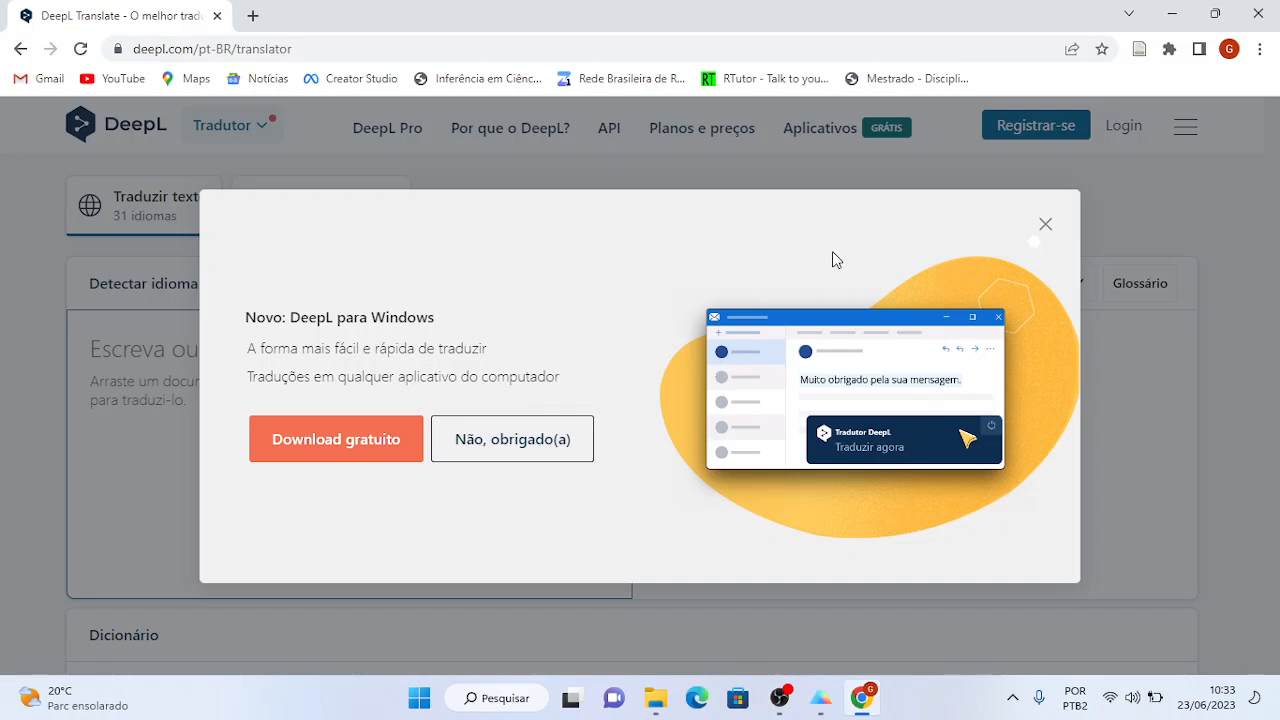
left_click(1044, 223)
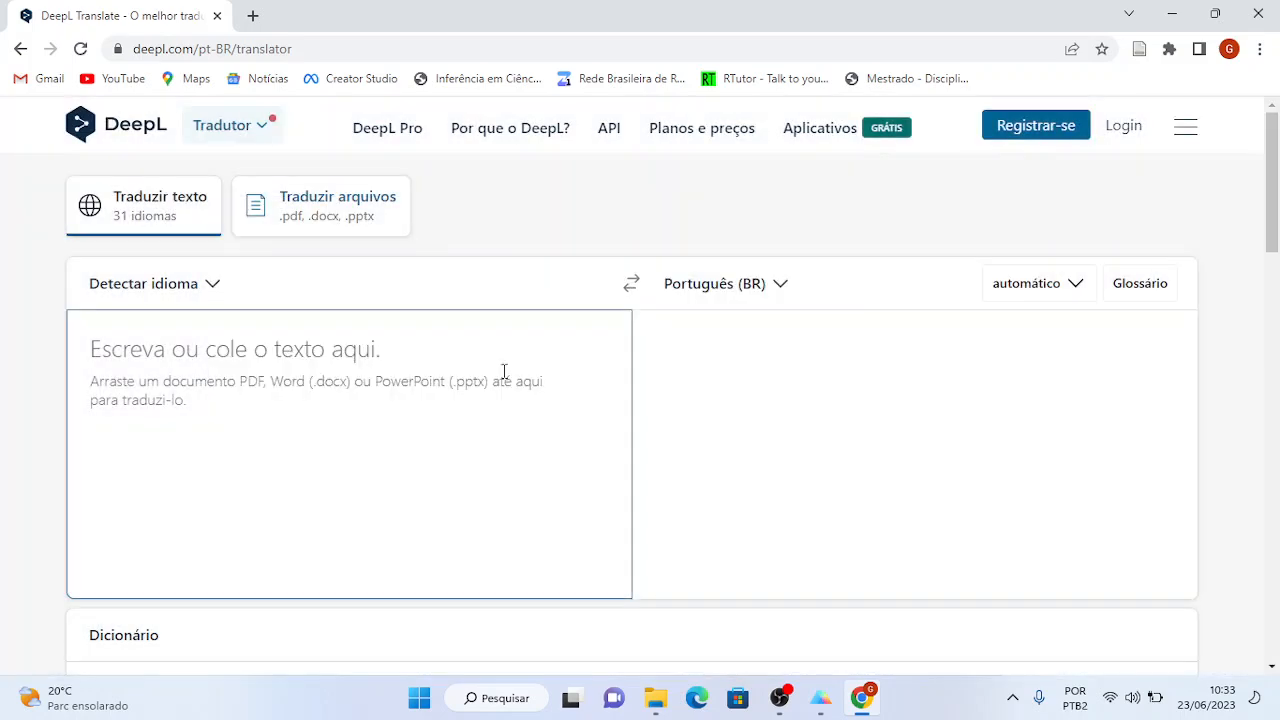
left_click(351, 337)
key("ctrl+v")
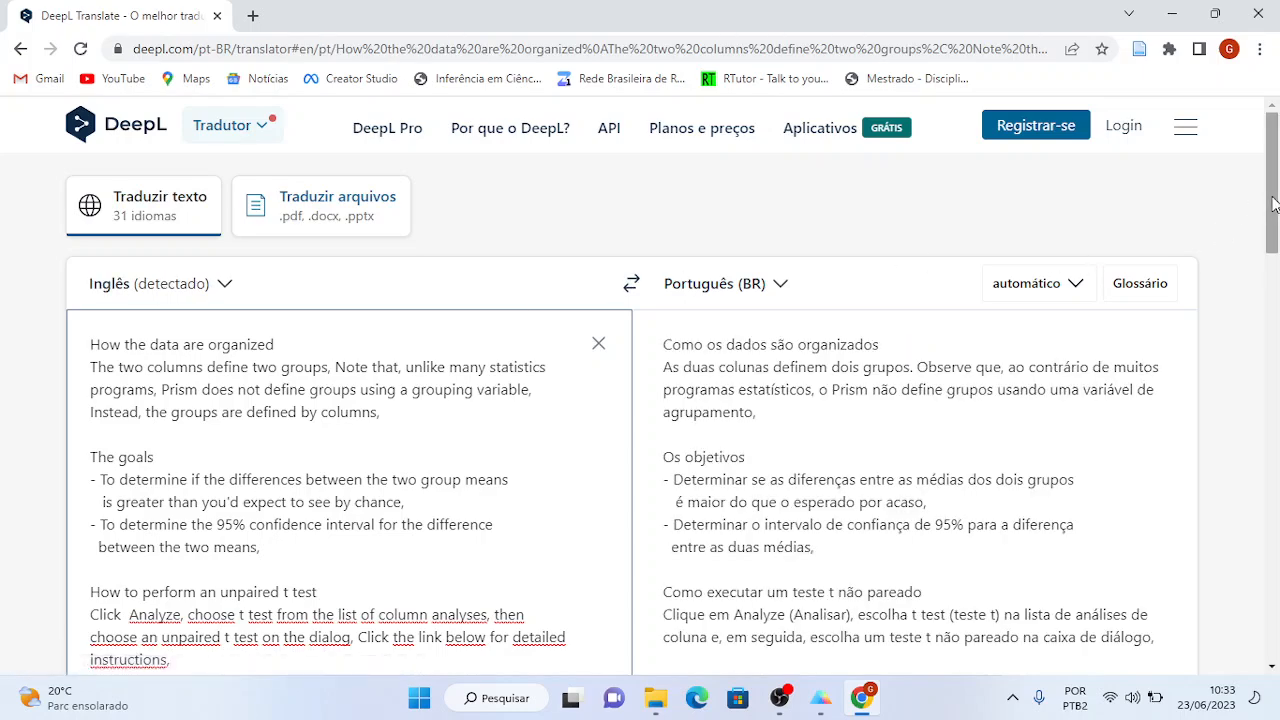
left_click_drag(1275, 206, 1275, 225)
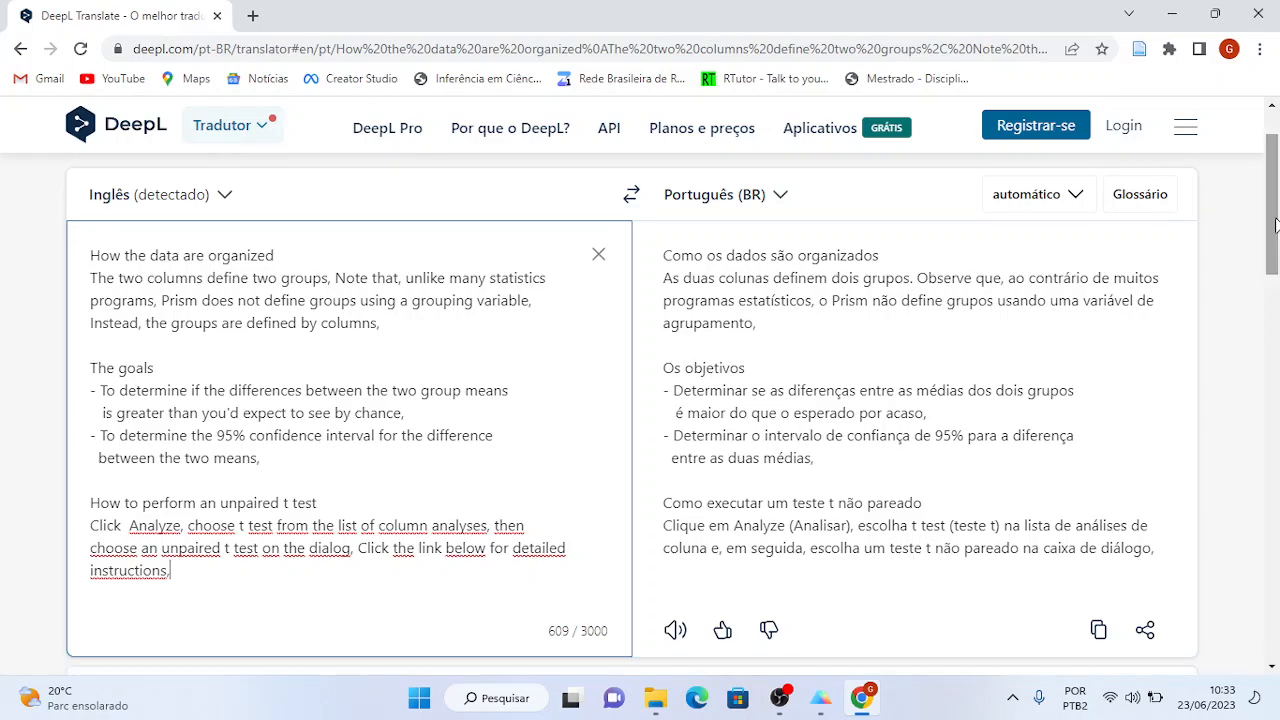
key("alt+Tab")
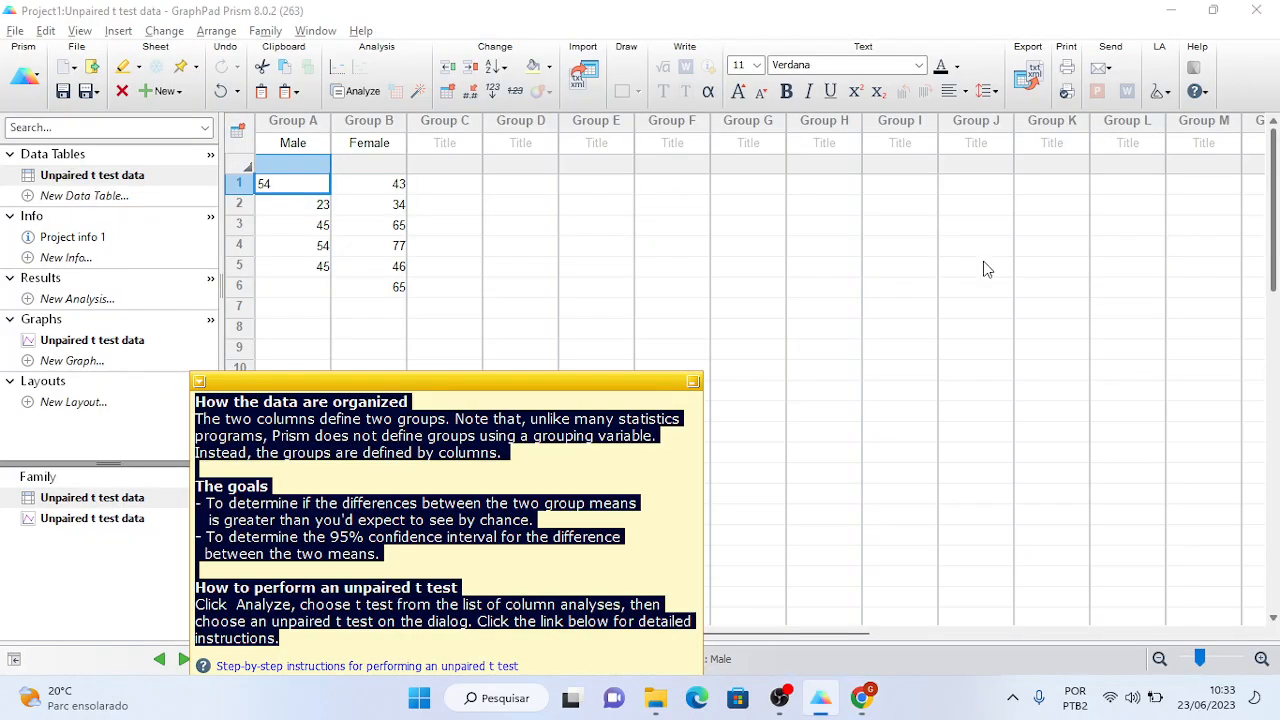
left_click(454, 418)
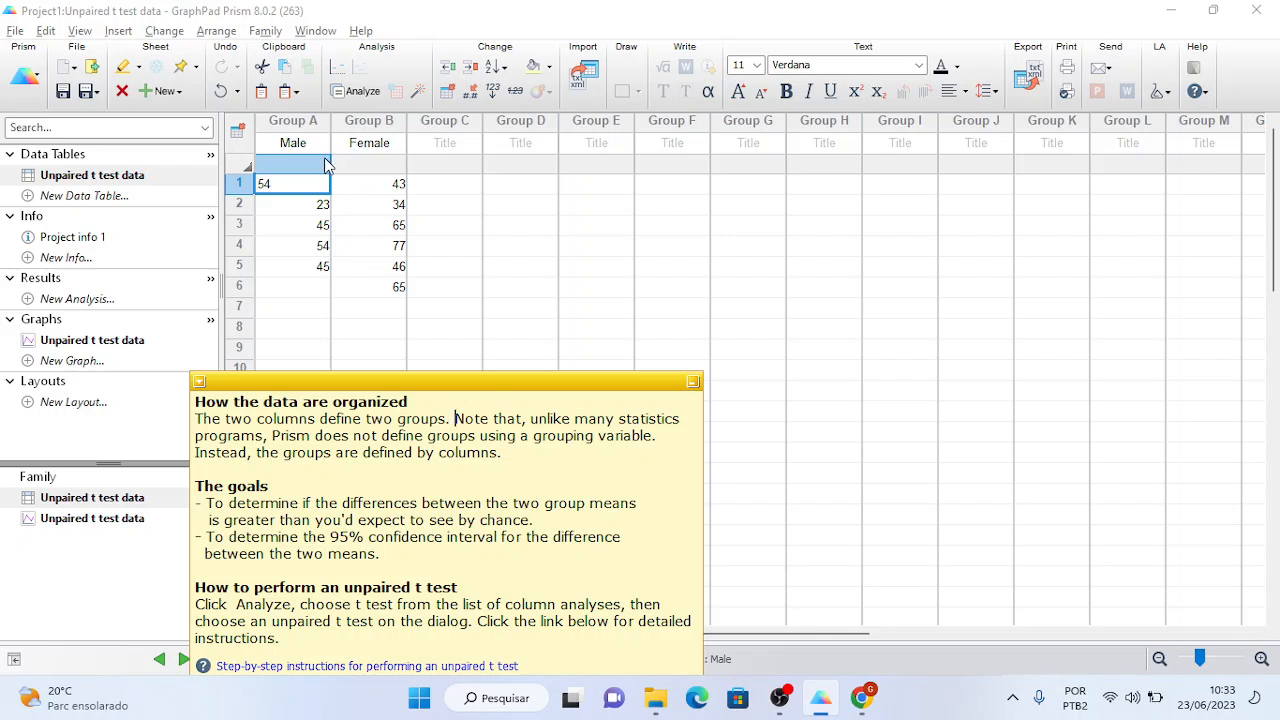
left_click(303, 130)
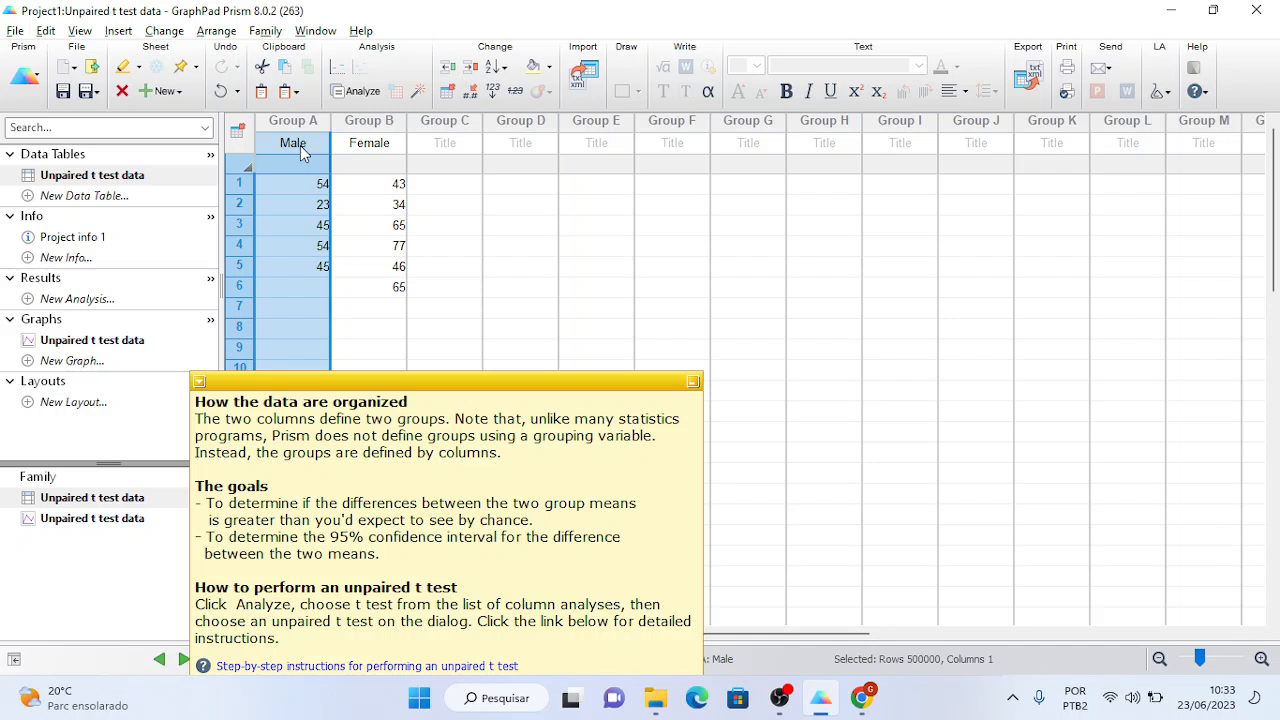
left_click(366, 130)
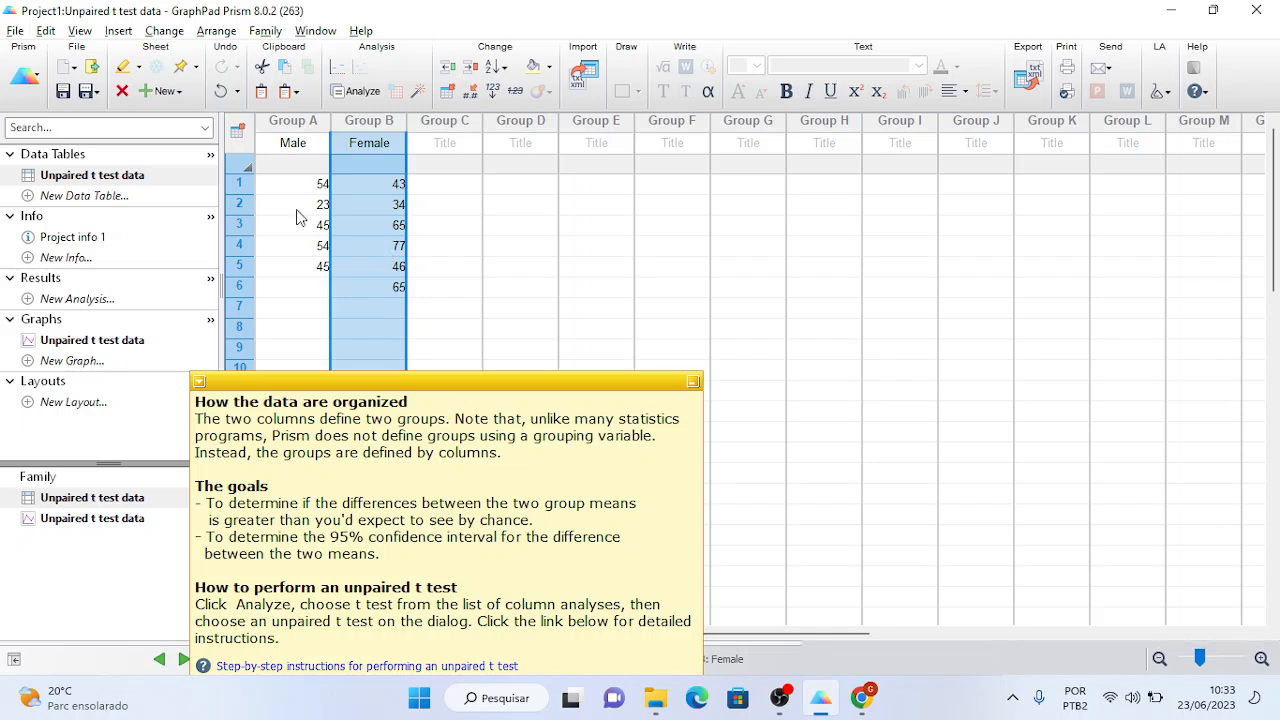
left_click(240, 186)
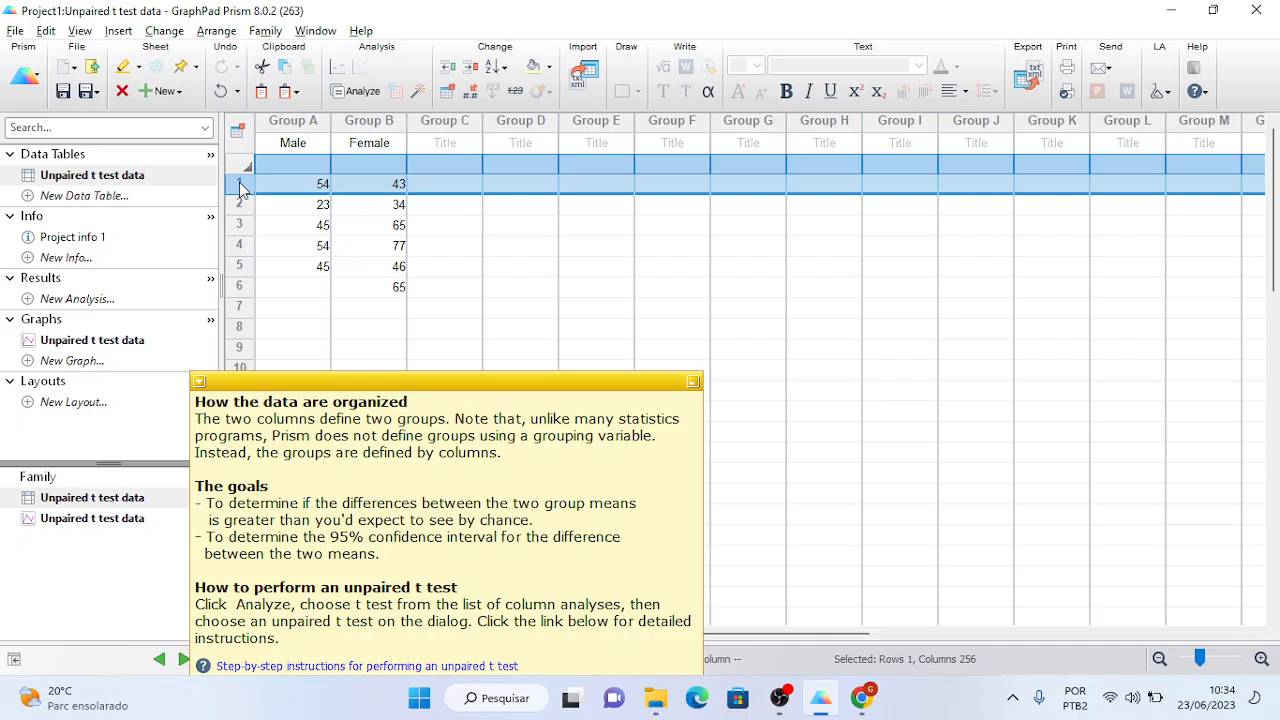
- Check the first two Male (54, 23) and Female (43, 34) values
left_click(296, 184)
left_click(366, 184)
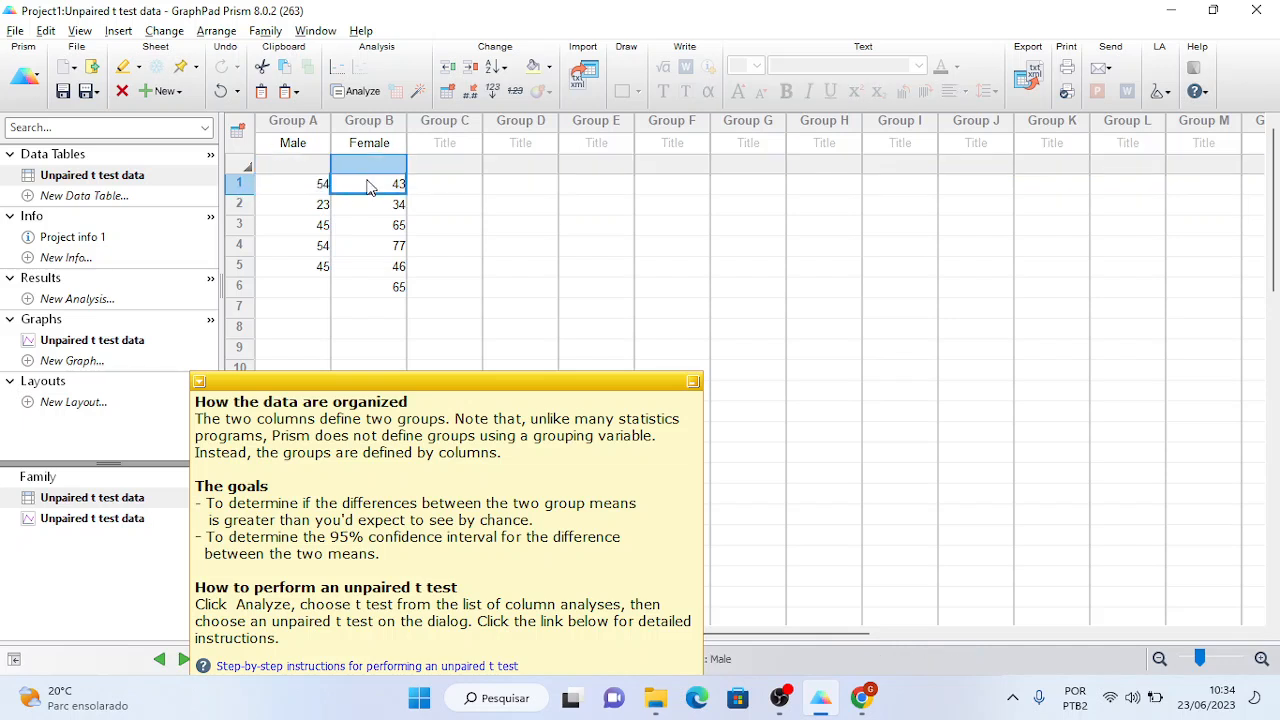
left_click(299, 204)
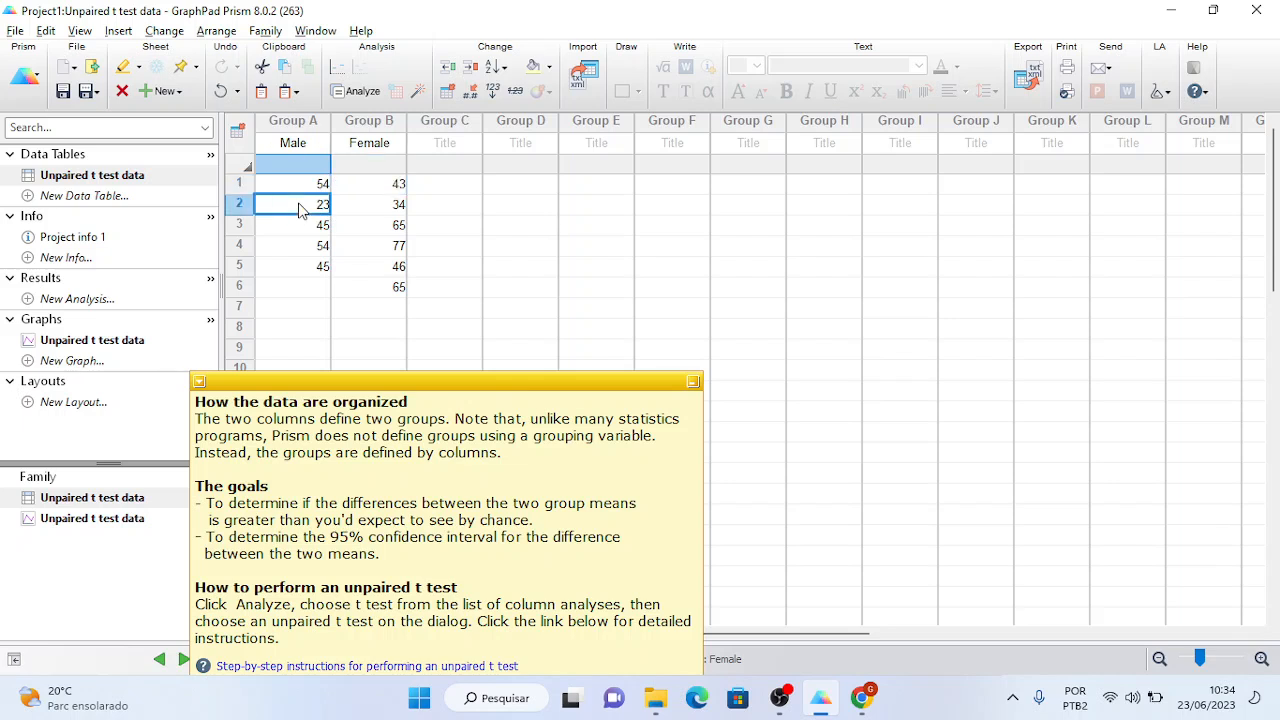
left_click(376, 205)
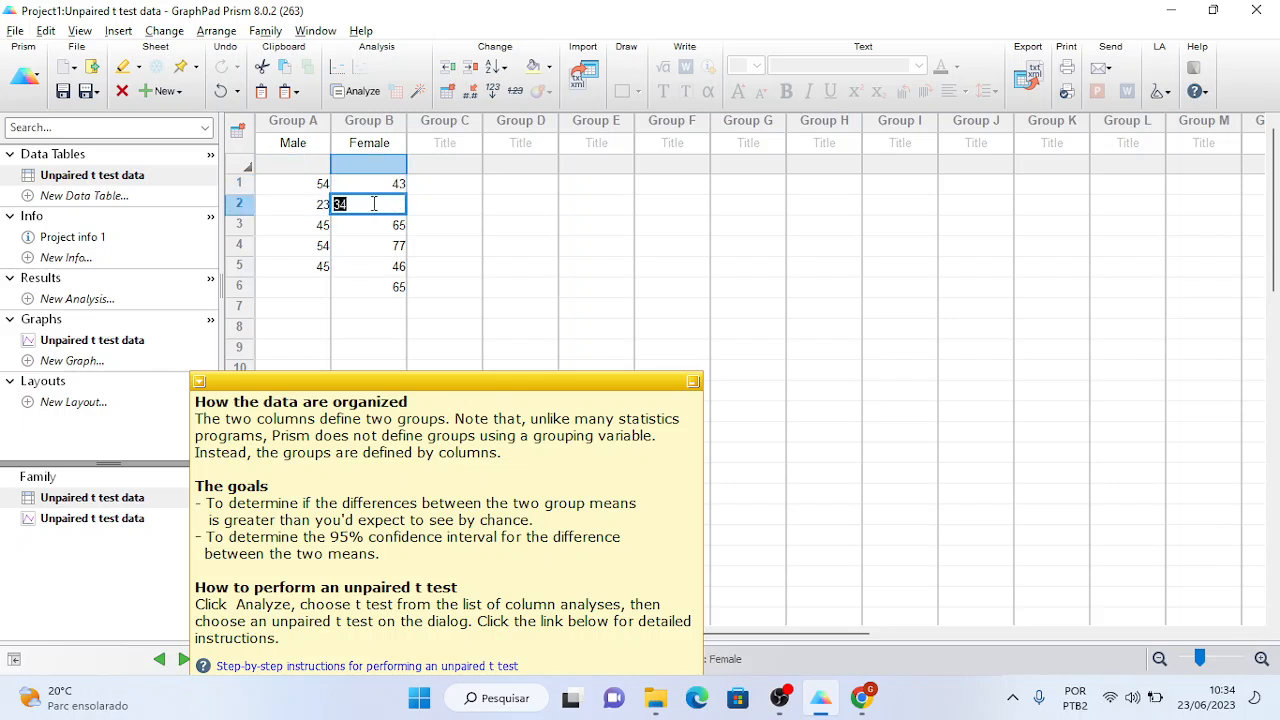
left_click(437, 264)
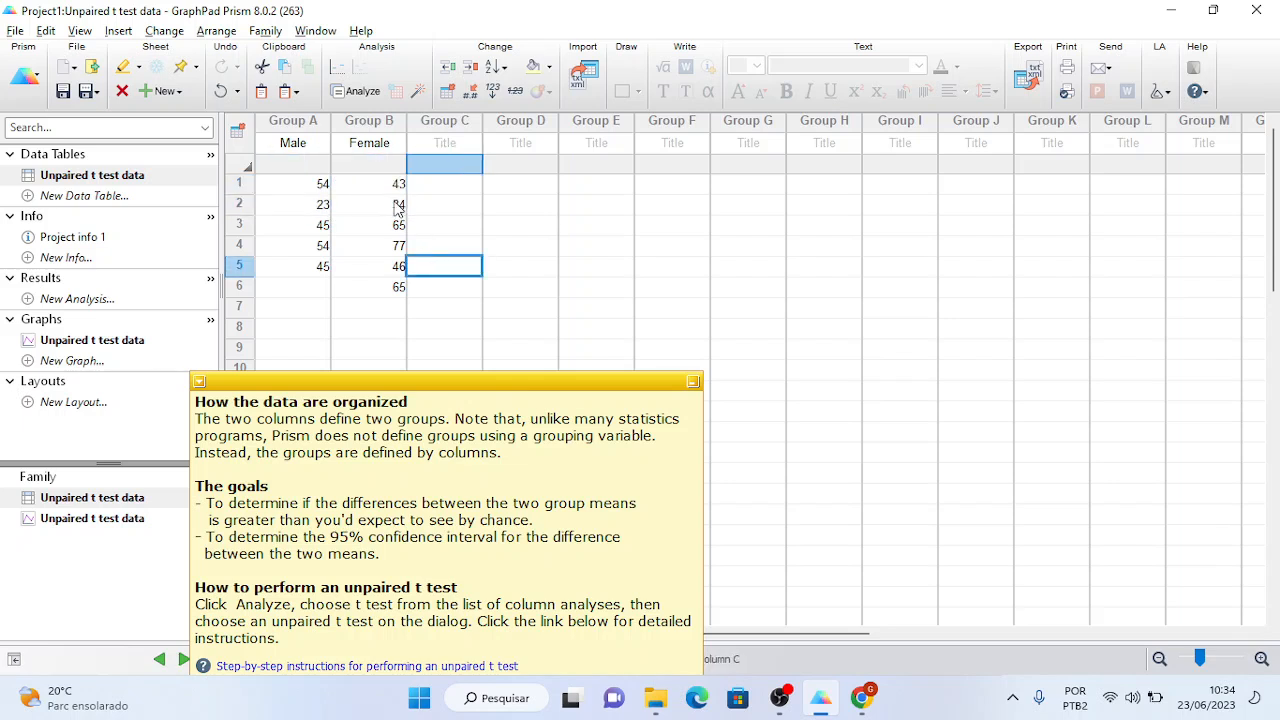
- Review Male rows 4 and 5 (54, 45), move to empty row 6, then select the help note
left_click_drag(380, 189, 380, 287)
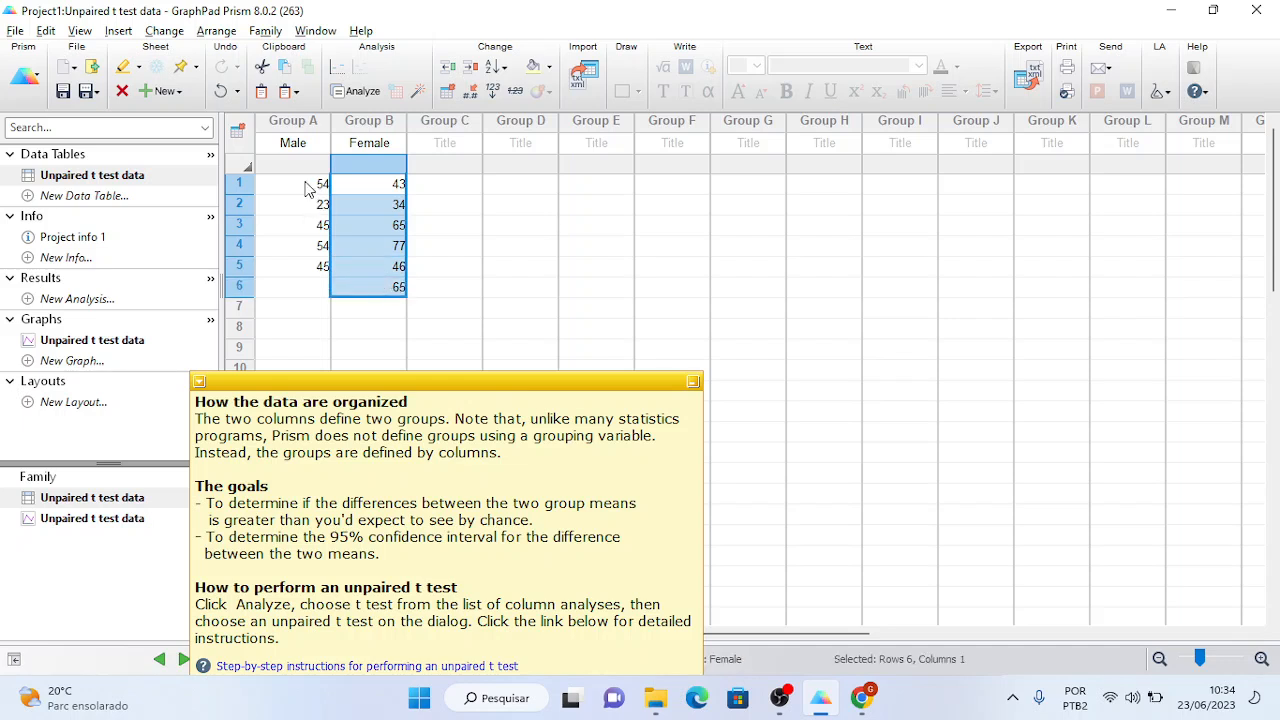
left_click_drag(305, 183, 306, 258)
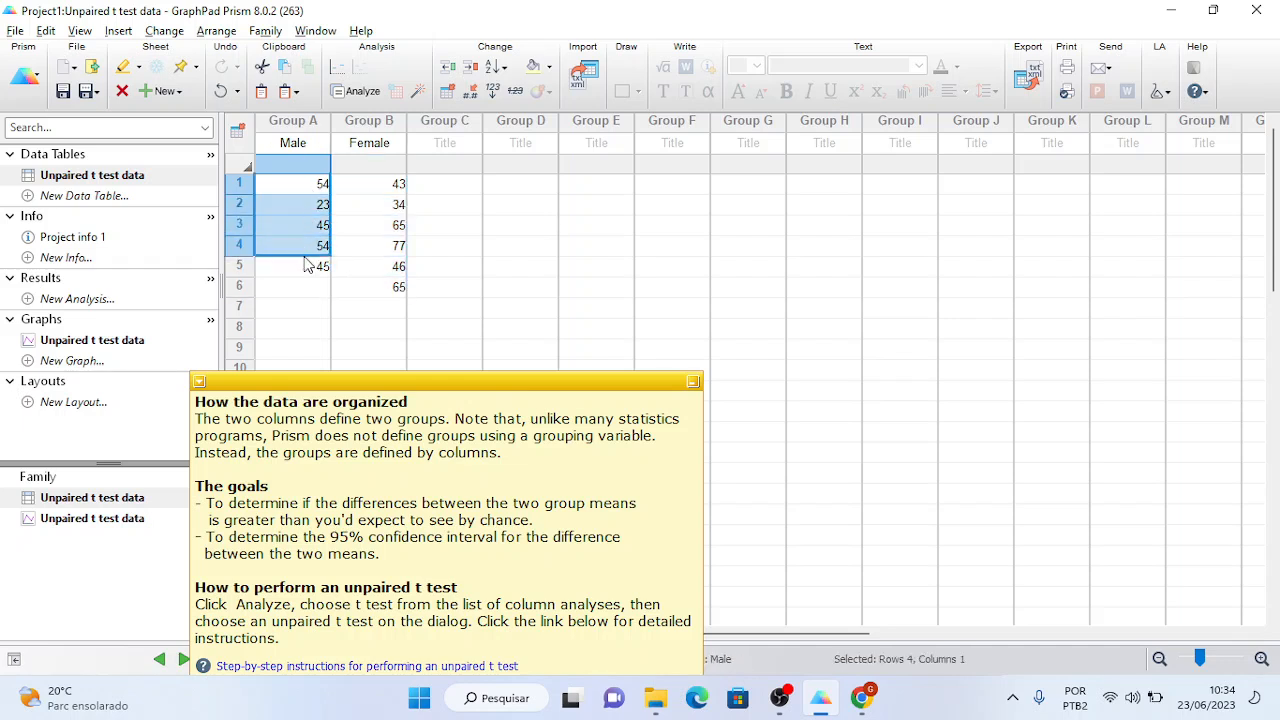
double_click(304, 261)
double_click(304, 245)
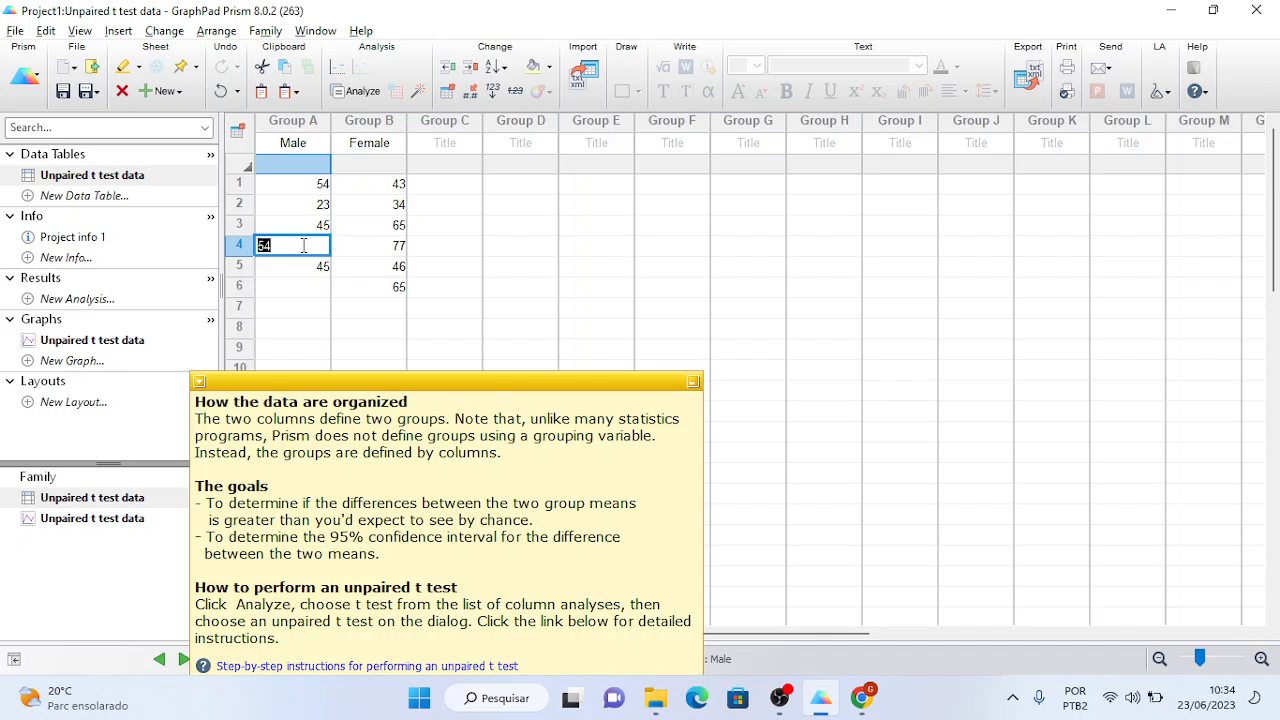
double_click(303, 264)
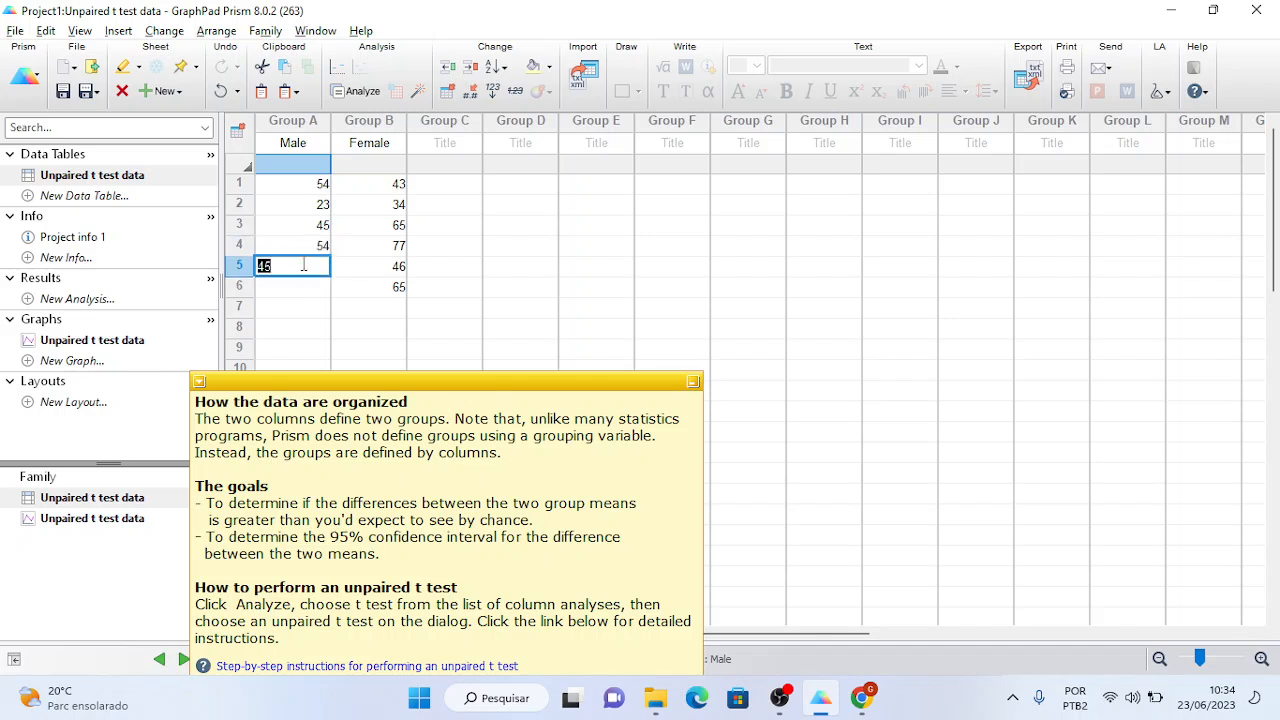
double_click(299, 241)
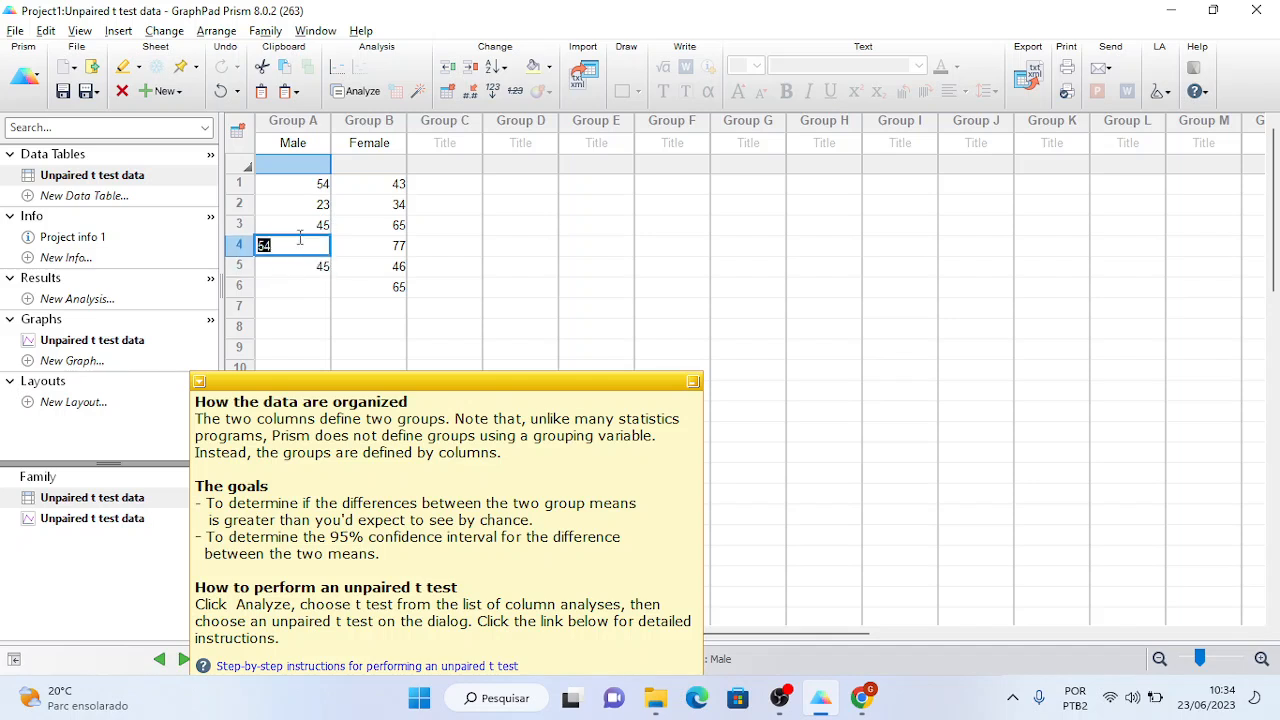
left_click(307, 287)
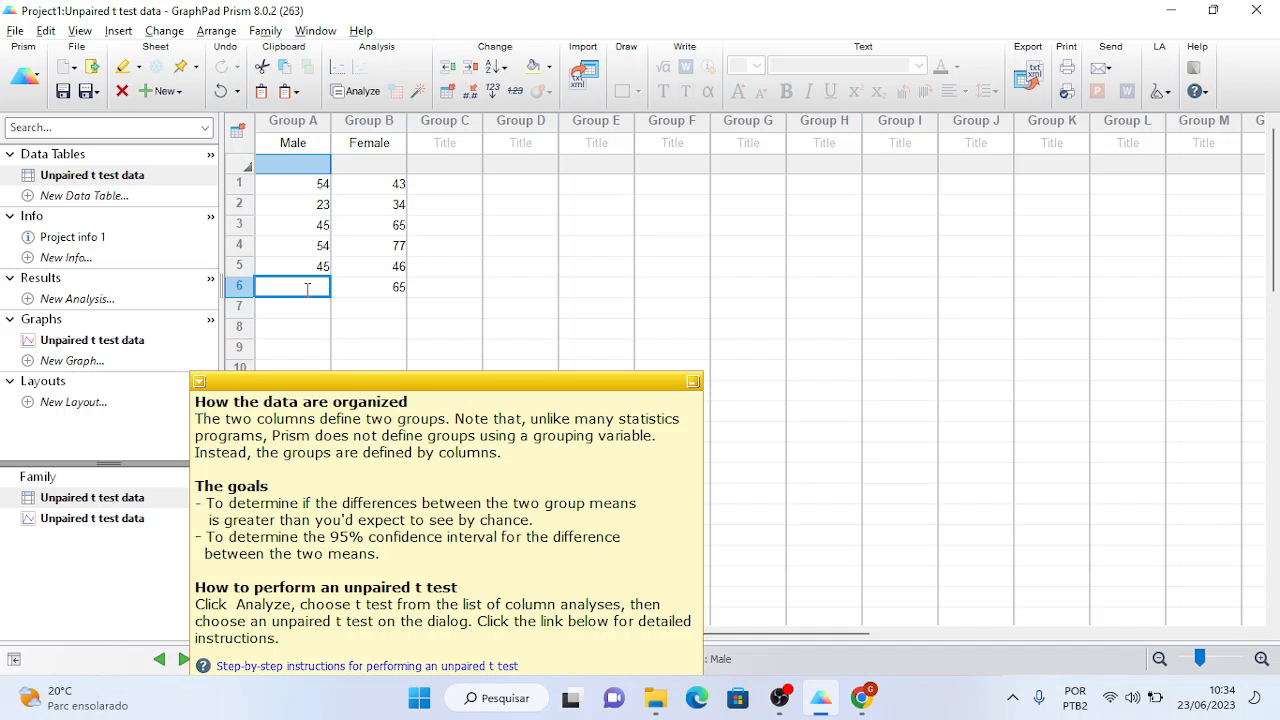
left_click(289, 425)
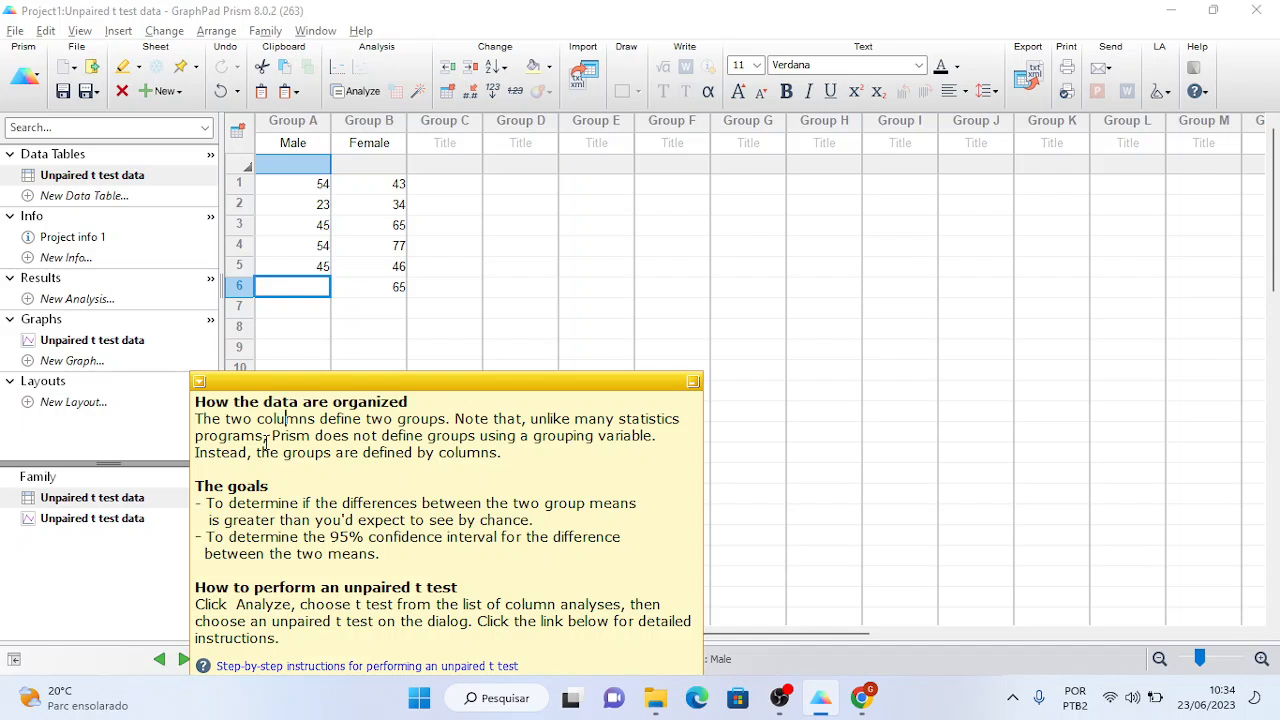
key("alt+Tab")
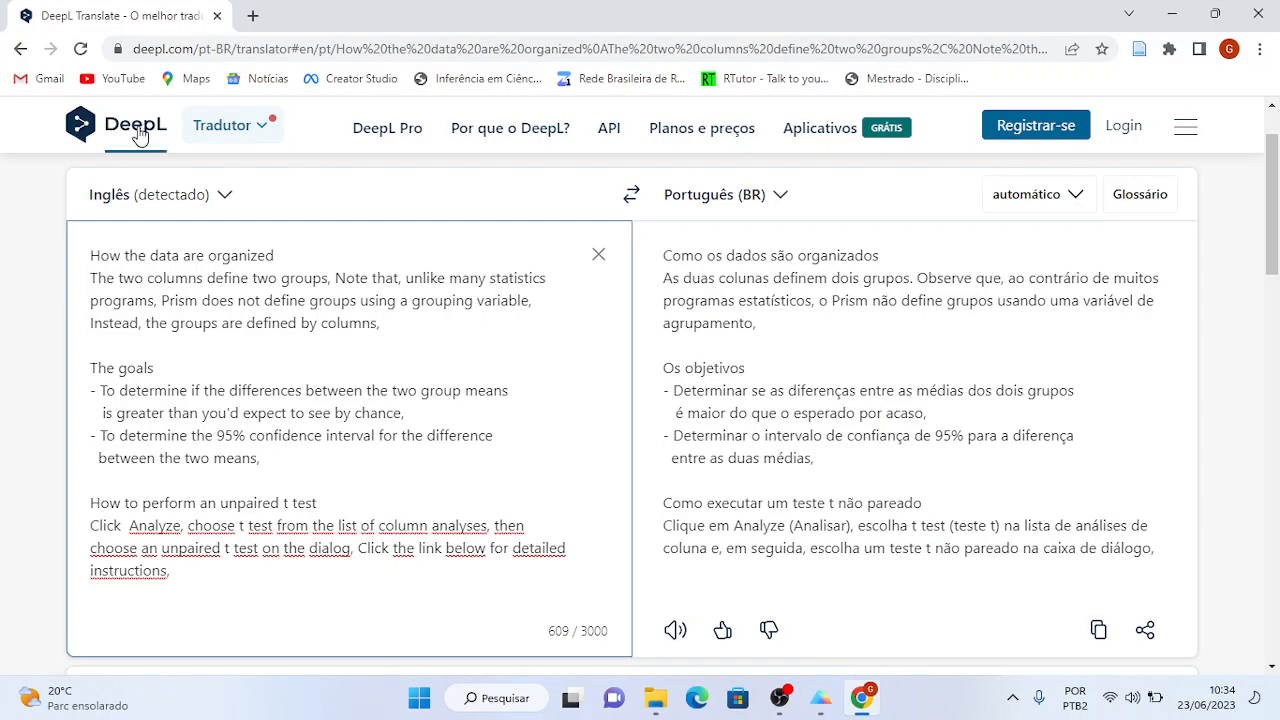
key("alt+Tab")
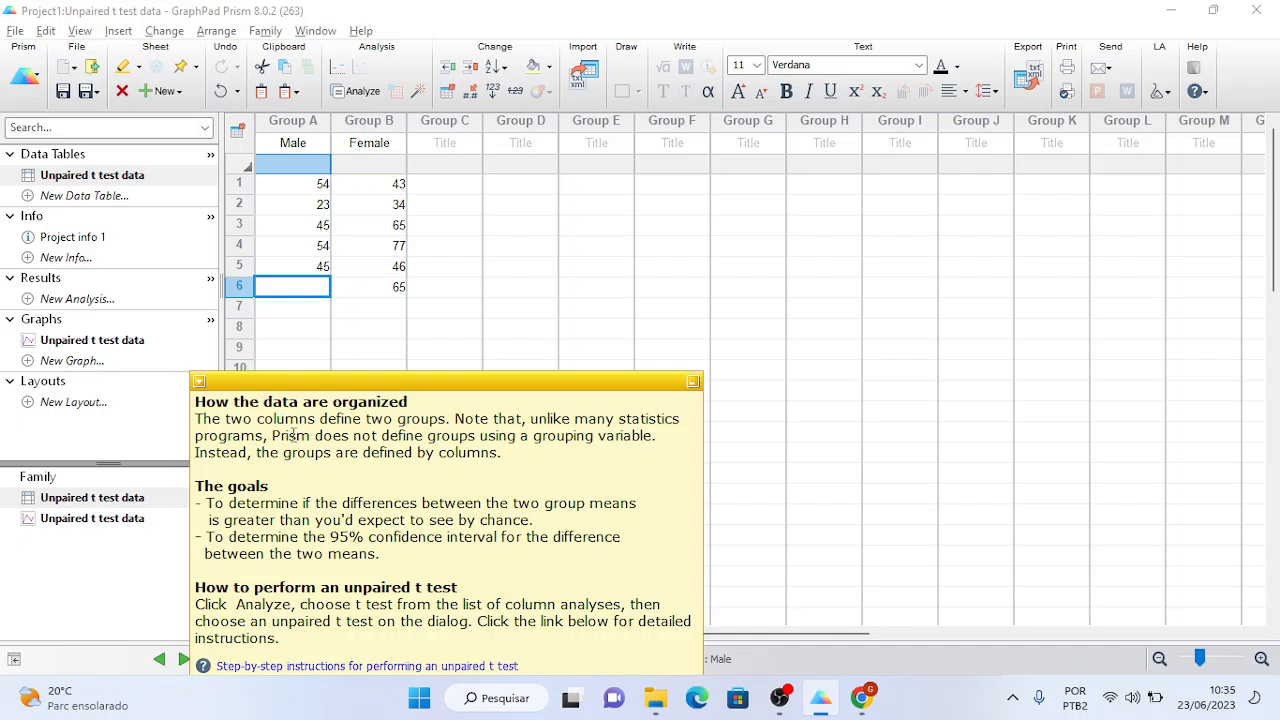
key("alt+Tab")
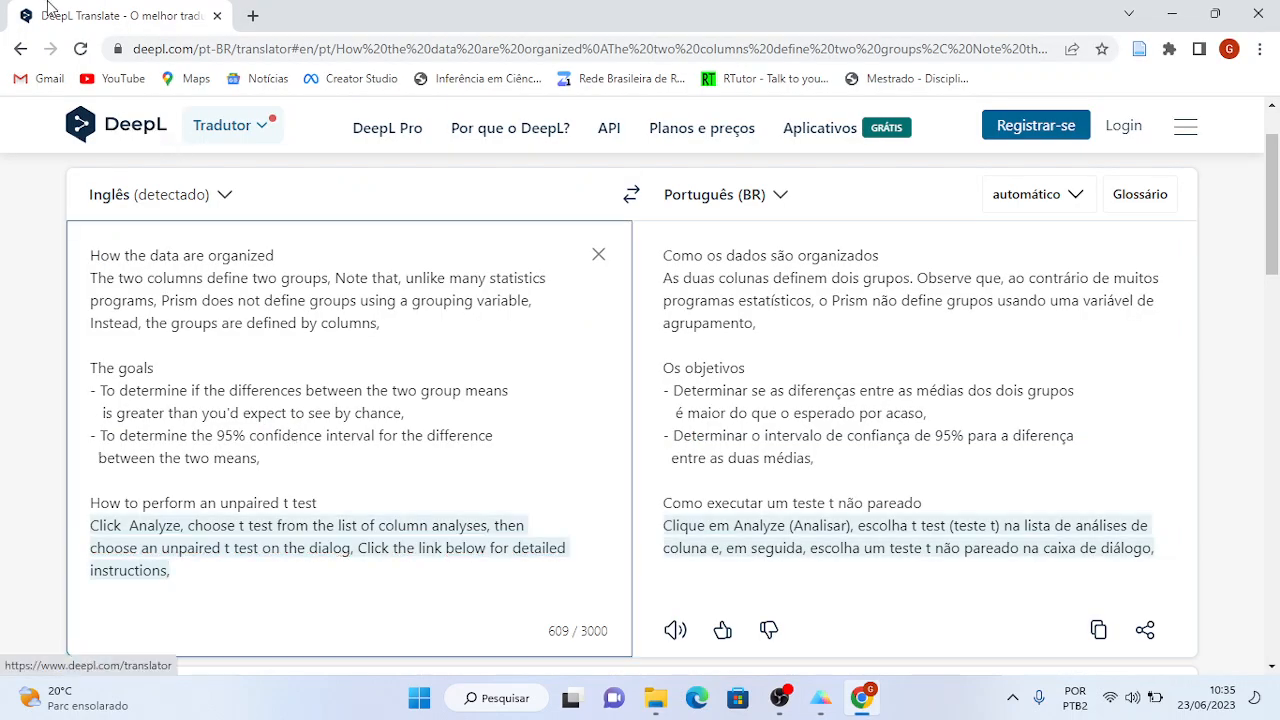
key("alt+Tab")
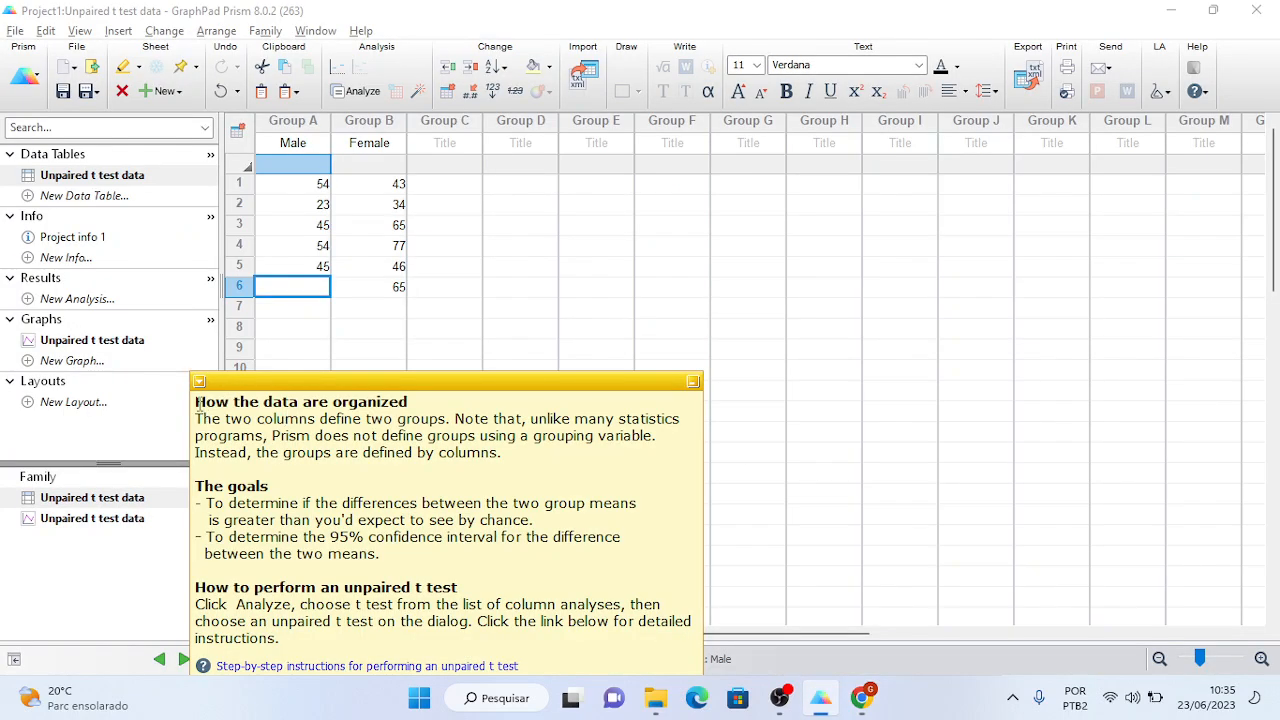
left_click_drag(197, 404, 339, 632)
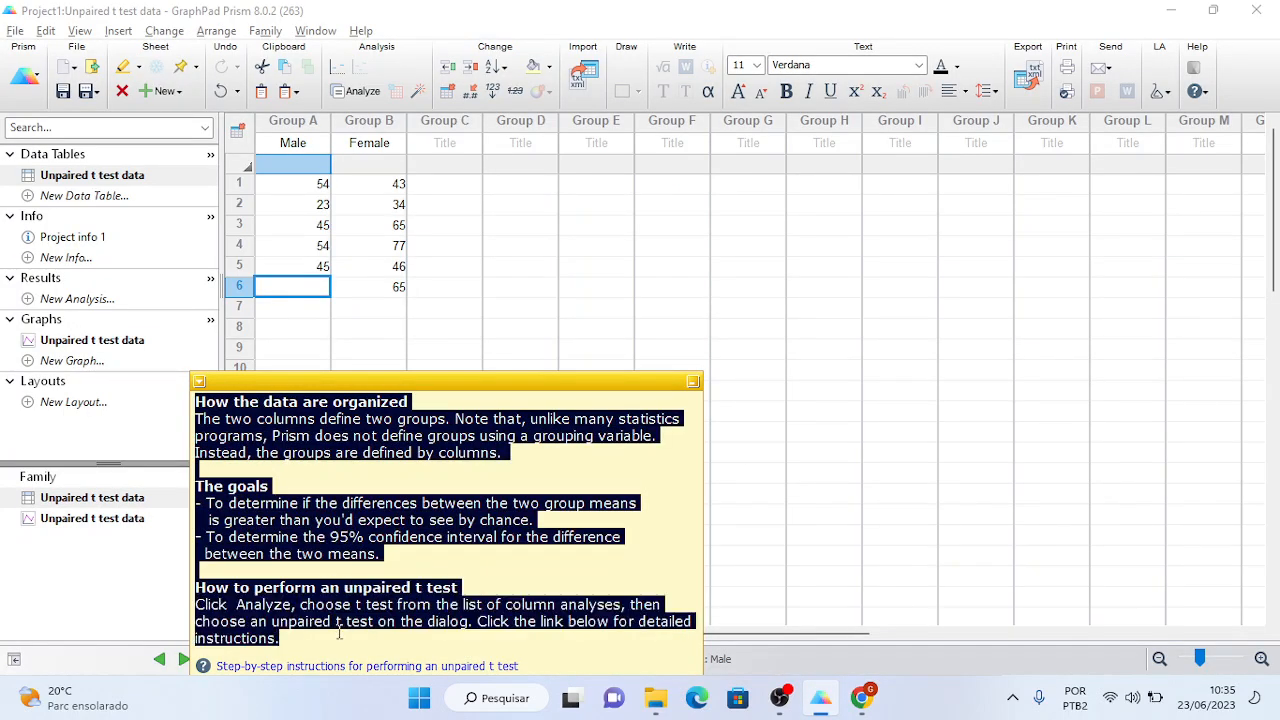
key("alt+Tab")
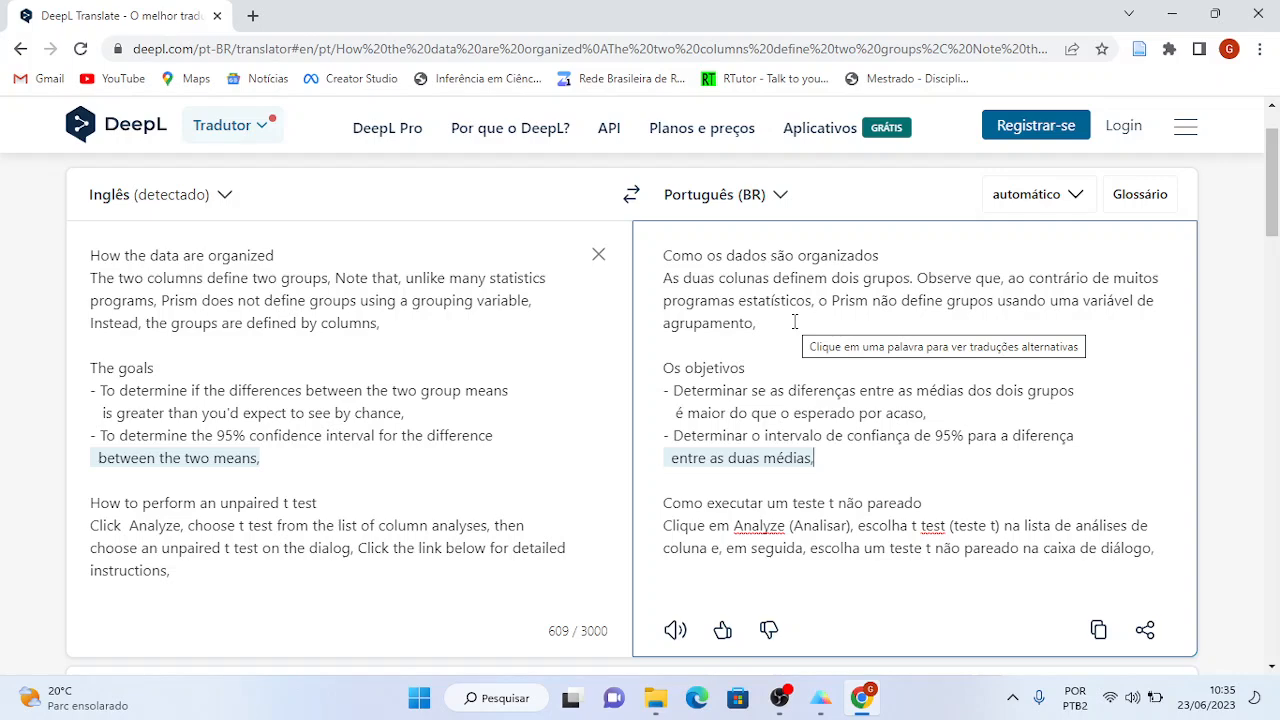
key("alt+Tab")
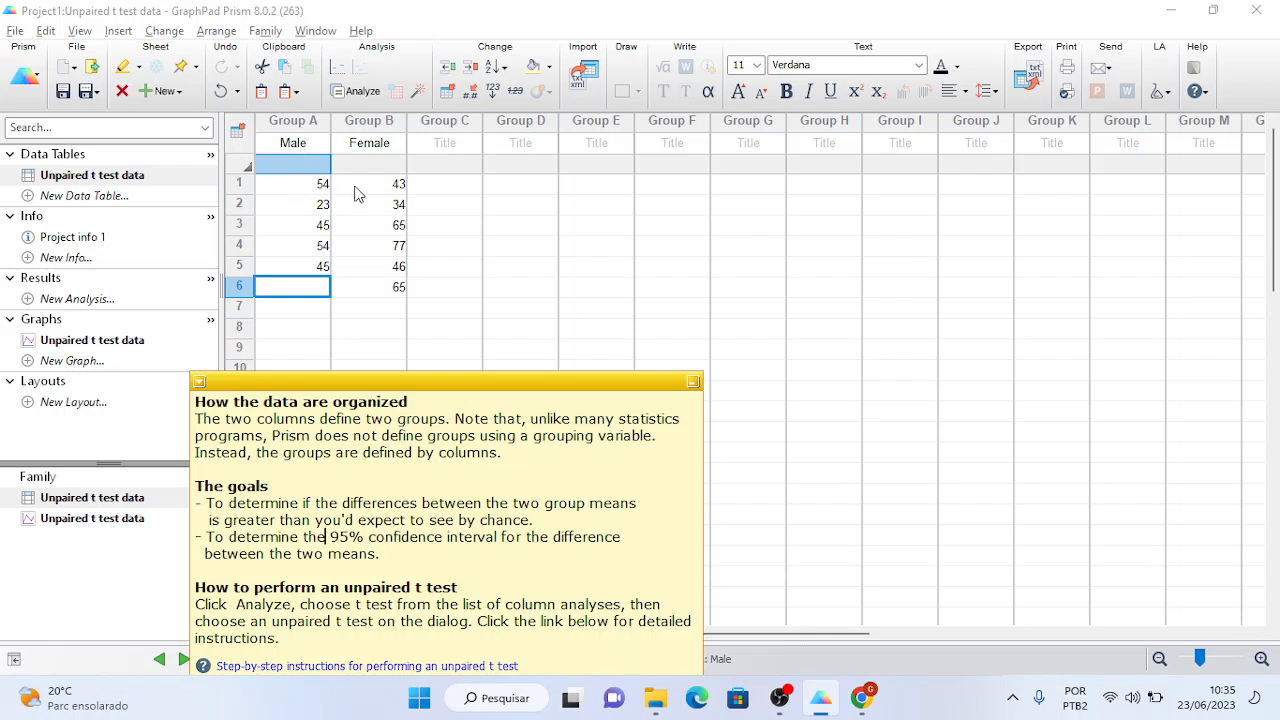
left_click_drag(285, 189, 288, 275)
key("ctrl+c")
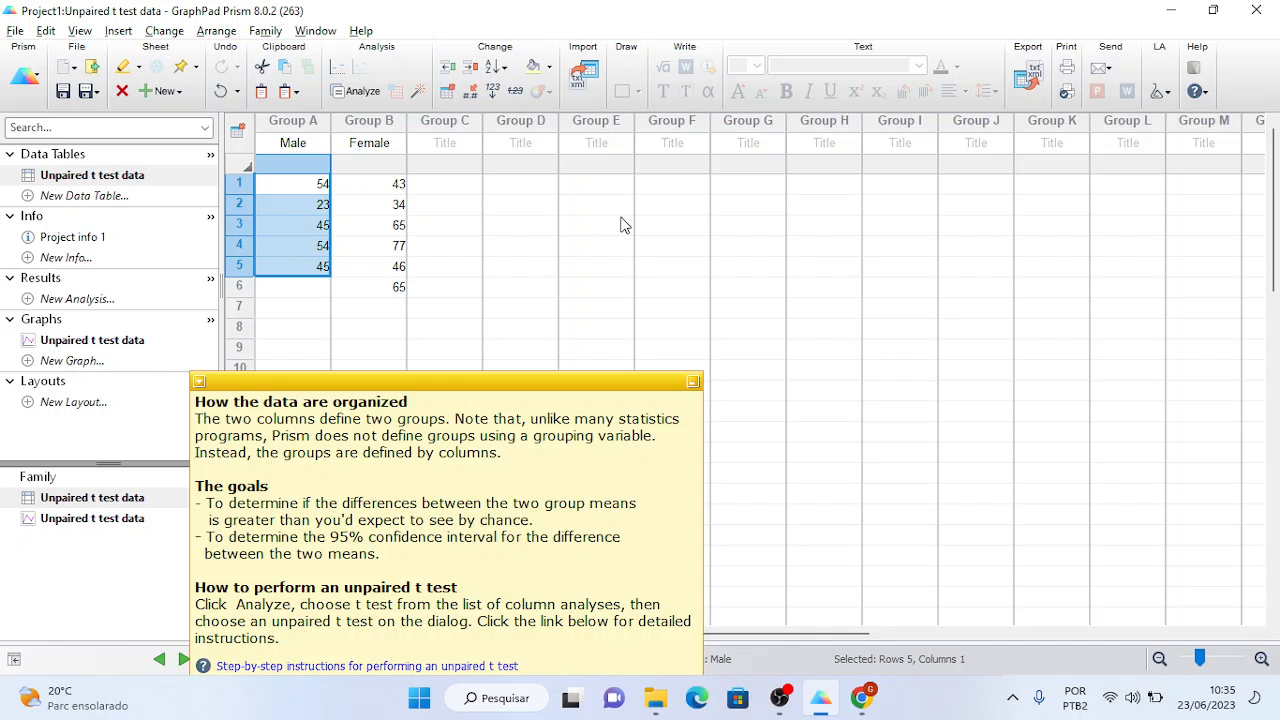
left_click(605, 189)
key("ctrl+v")
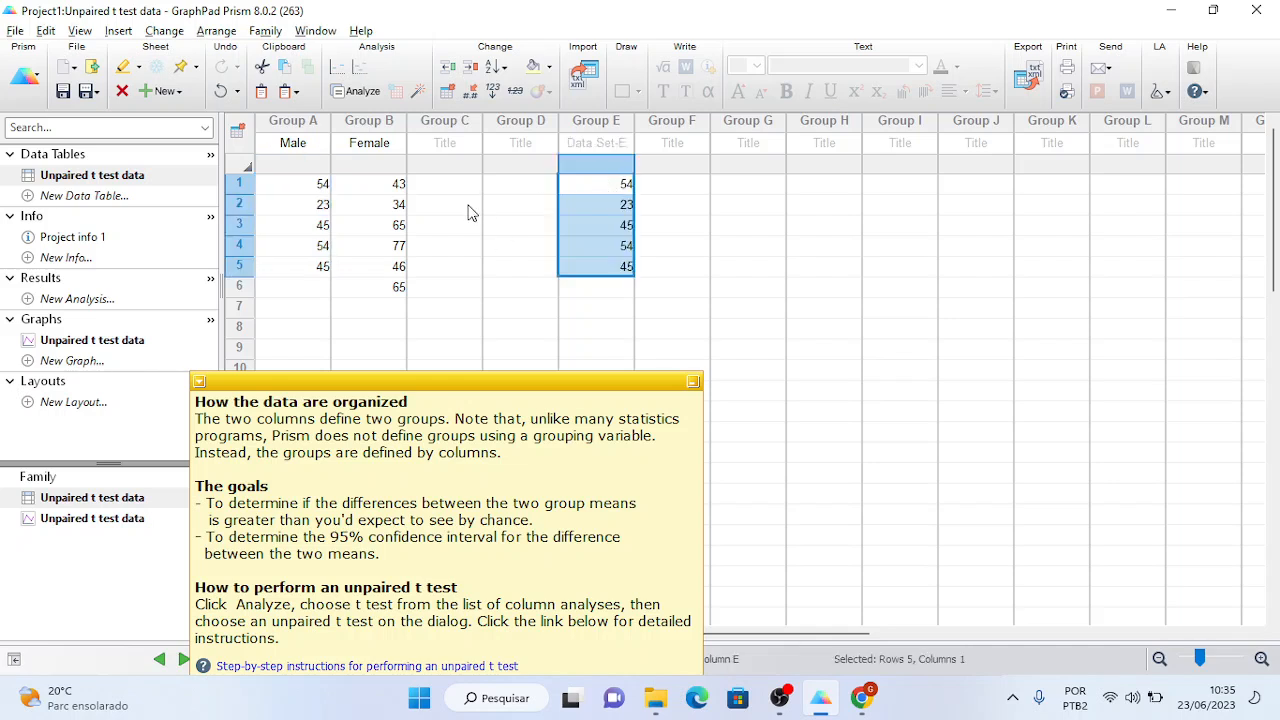
left_click(515, 185)
left_click_drag(515, 185, 517, 267)
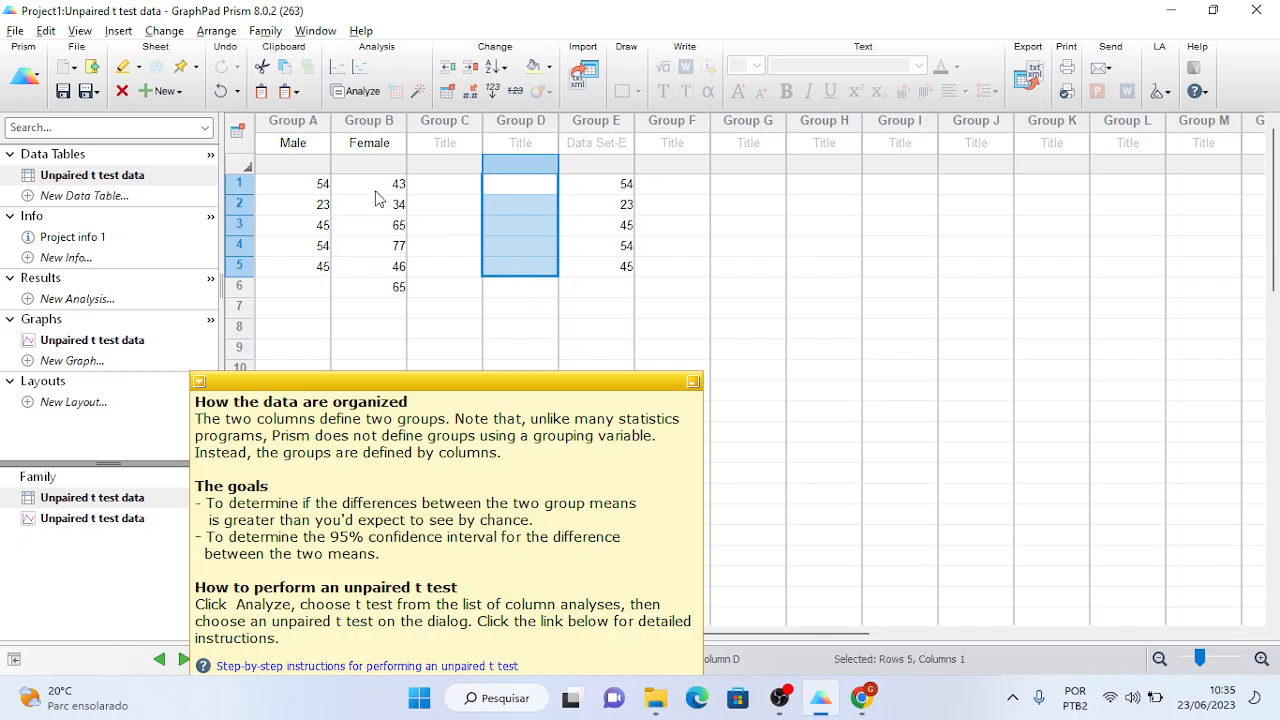
left_click_drag(370, 190, 372, 286)
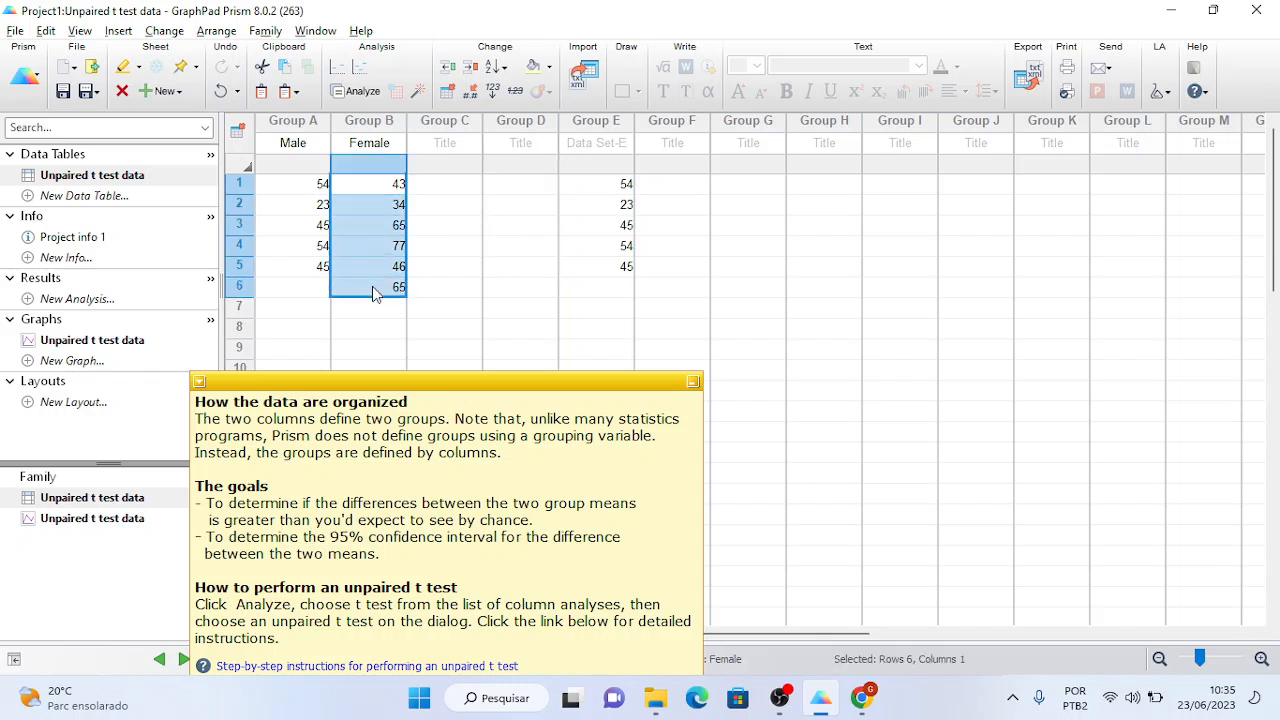
left_click(574, 306)
key("ctrl+v")
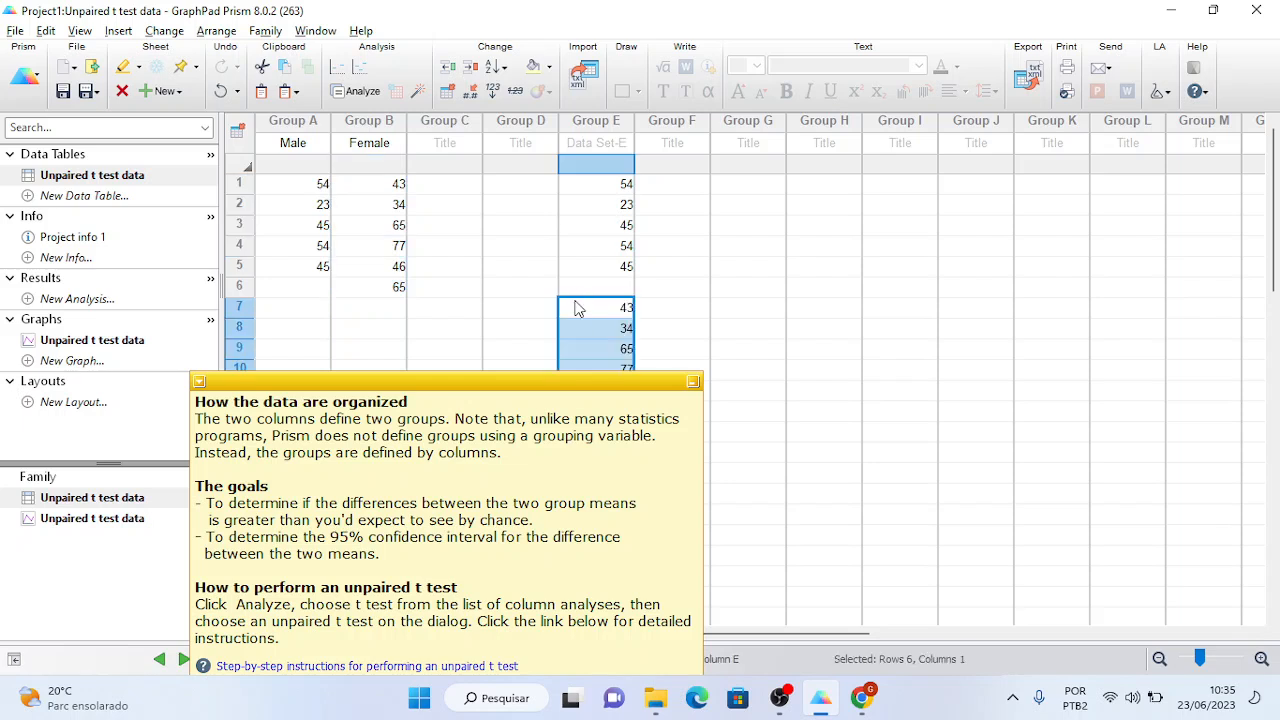
left_click_drag(533, 314, 522, 415)
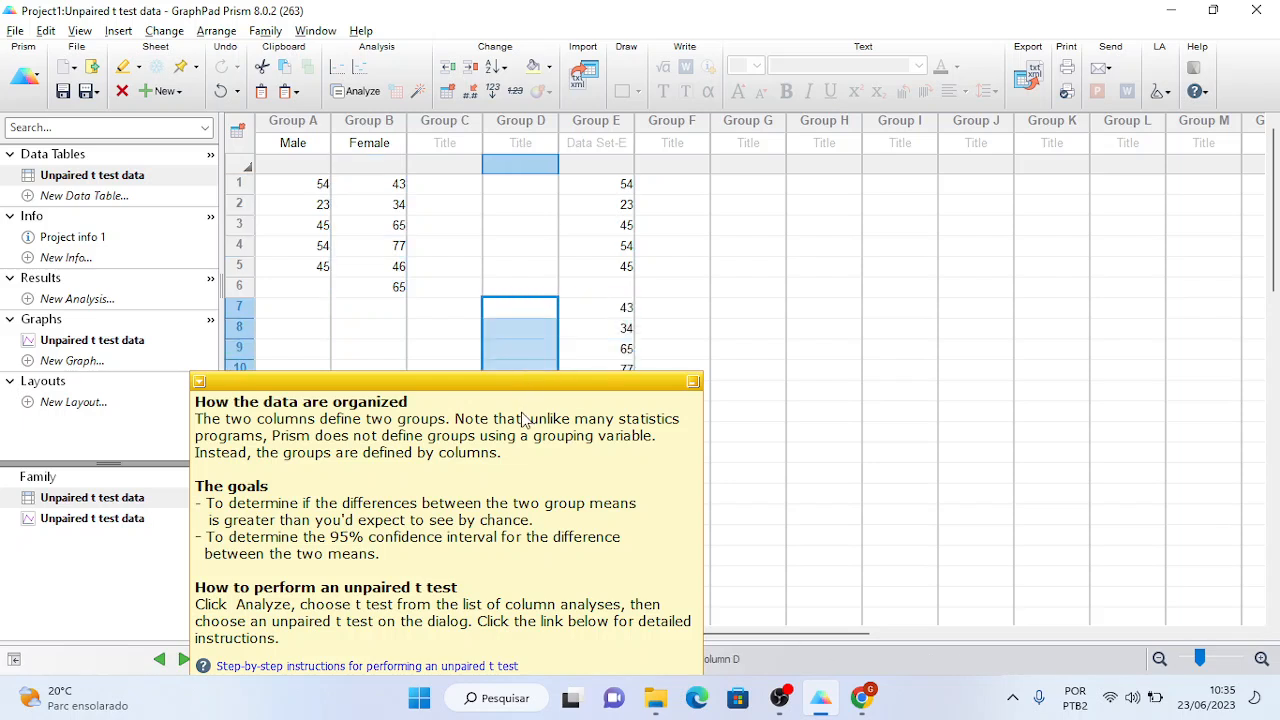
left_click(532, 139)
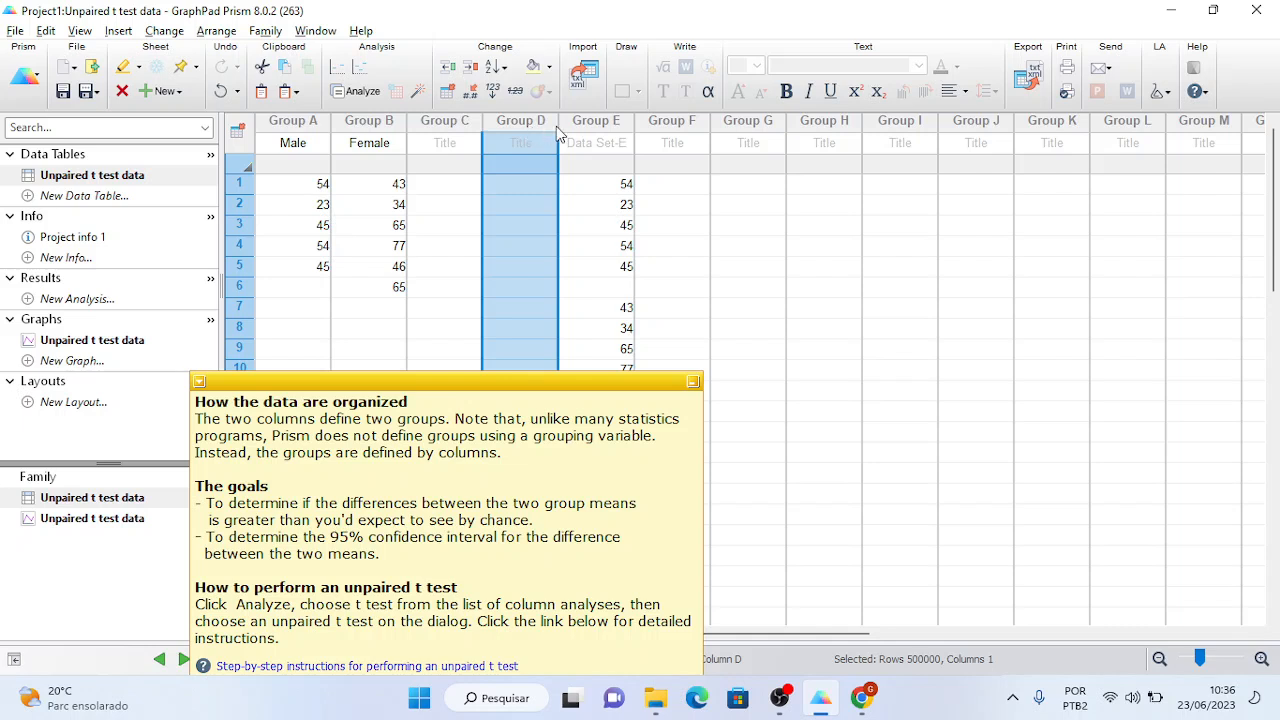
left_click_drag(556, 126, 569, 125)
right_click(586, 126)
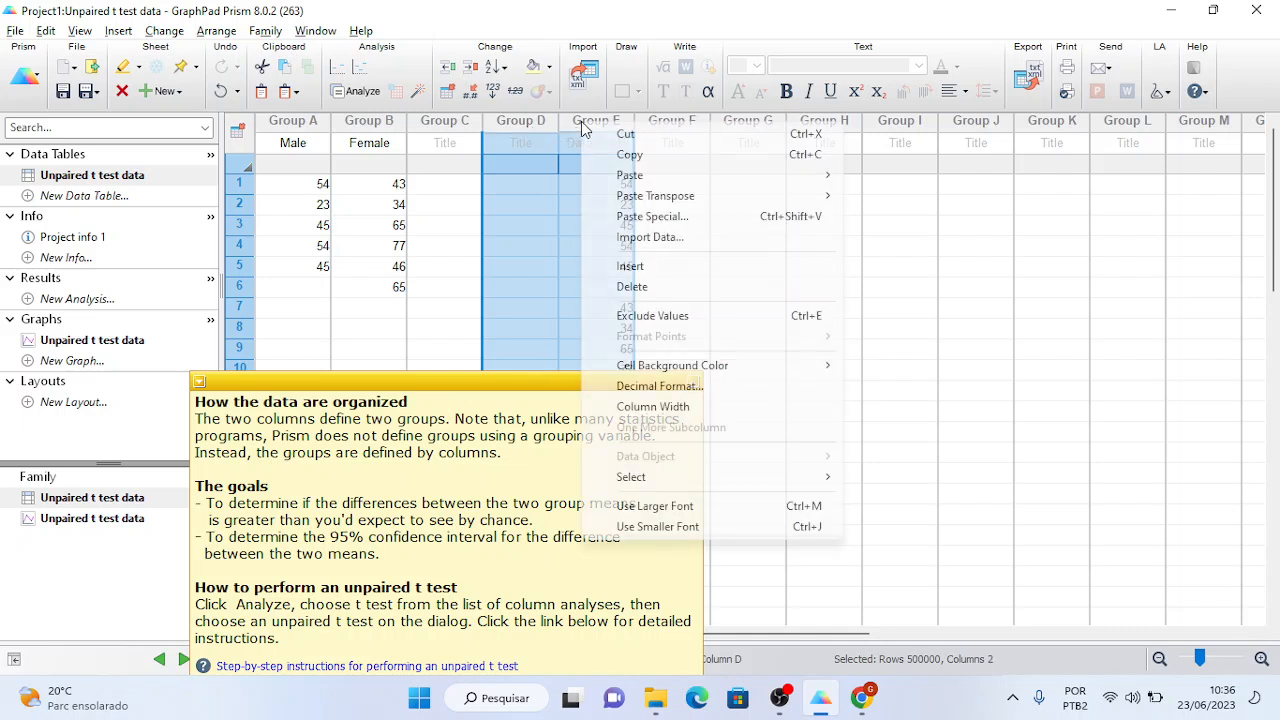
left_click(632, 286)
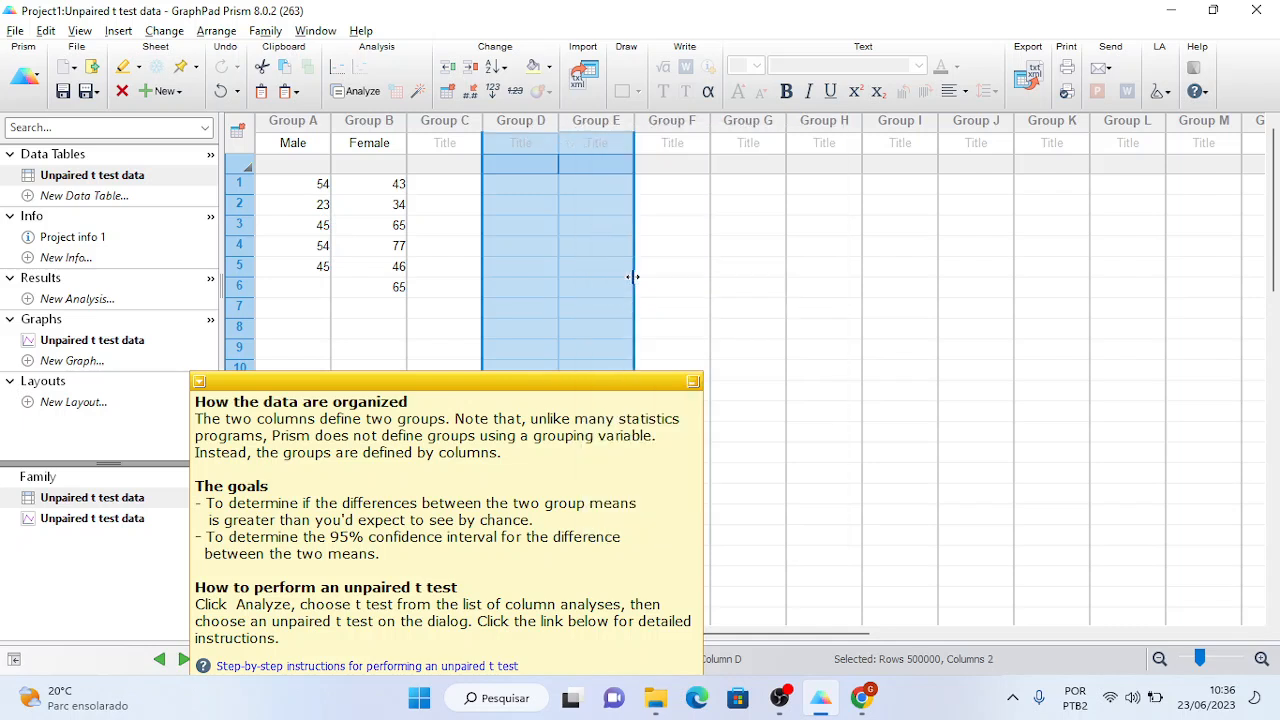
left_click(307, 140)
left_click(354, 132)
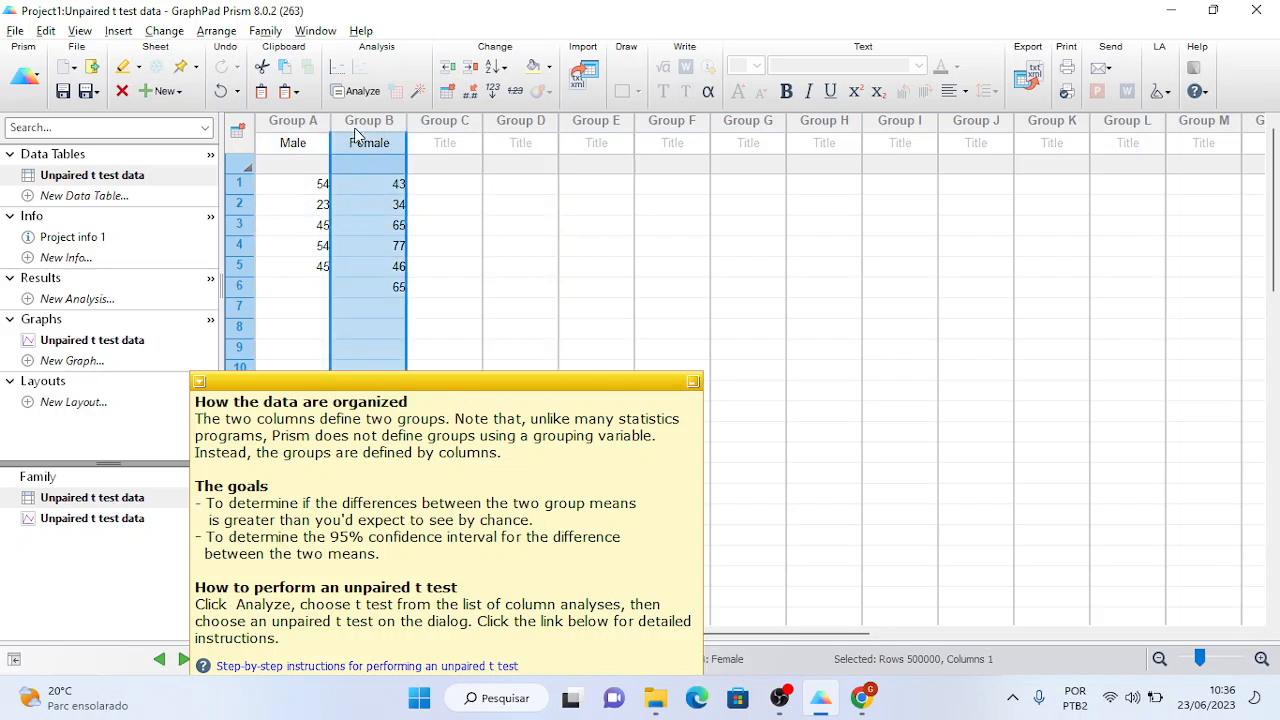
left_click(446, 126)
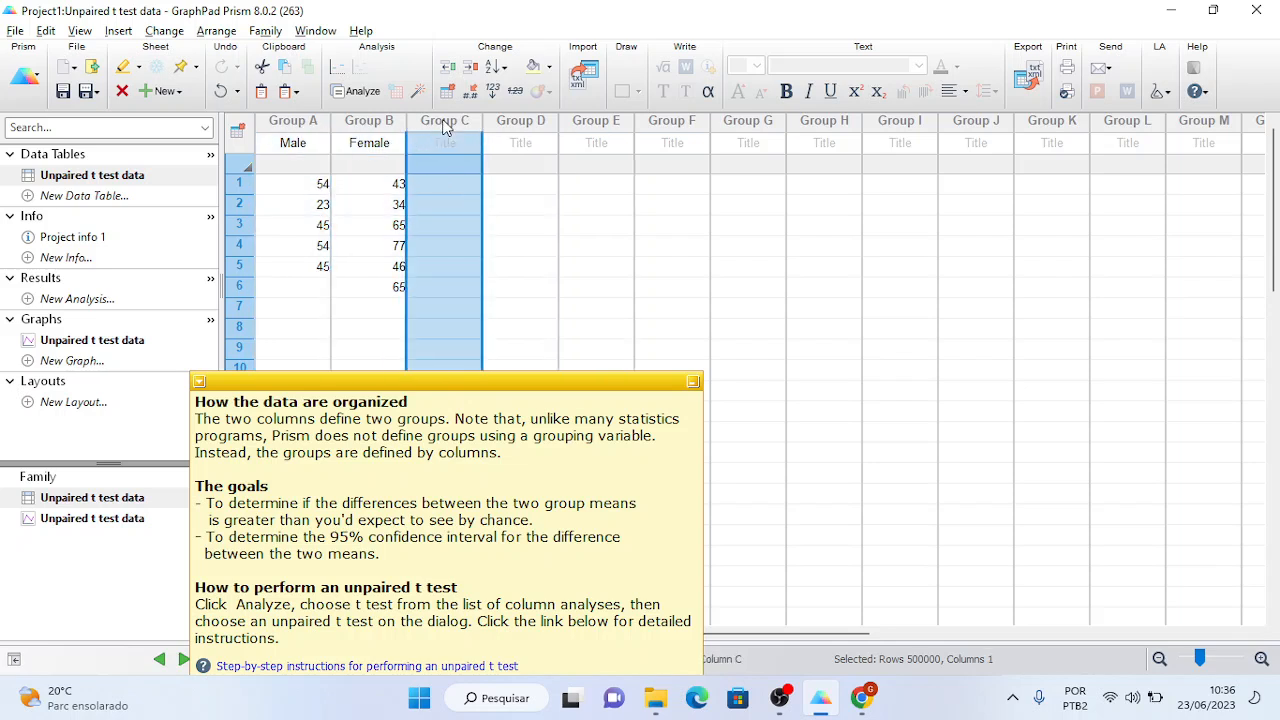
left_click(512, 123)
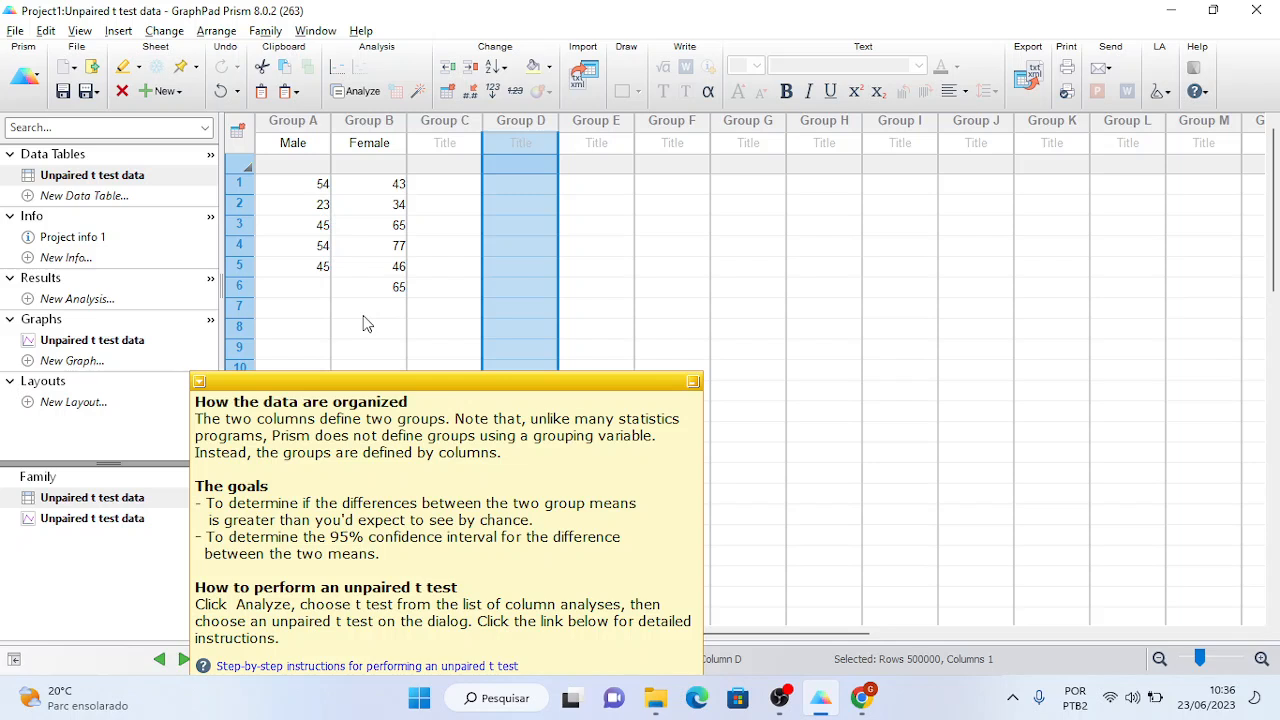
- Select the Male and Female columns in Prism, then bring the DeepL translation back to the front
left_click(297, 126)
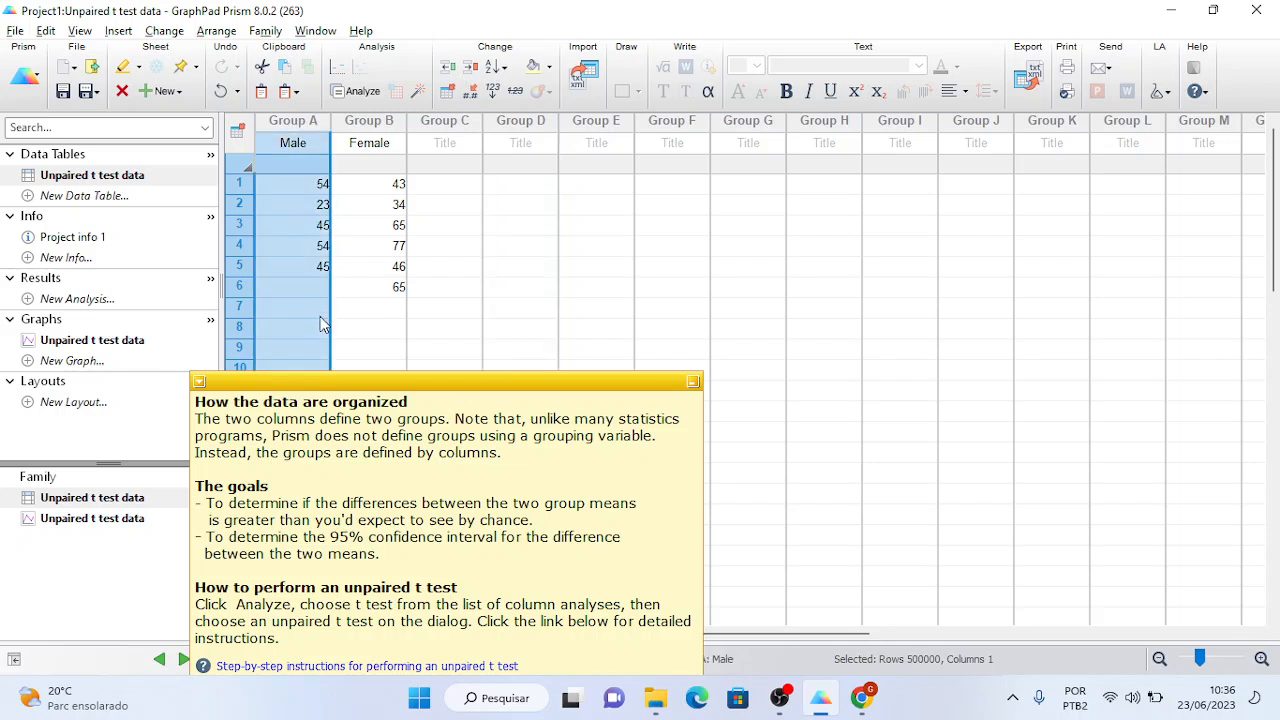
left_click(370, 122)
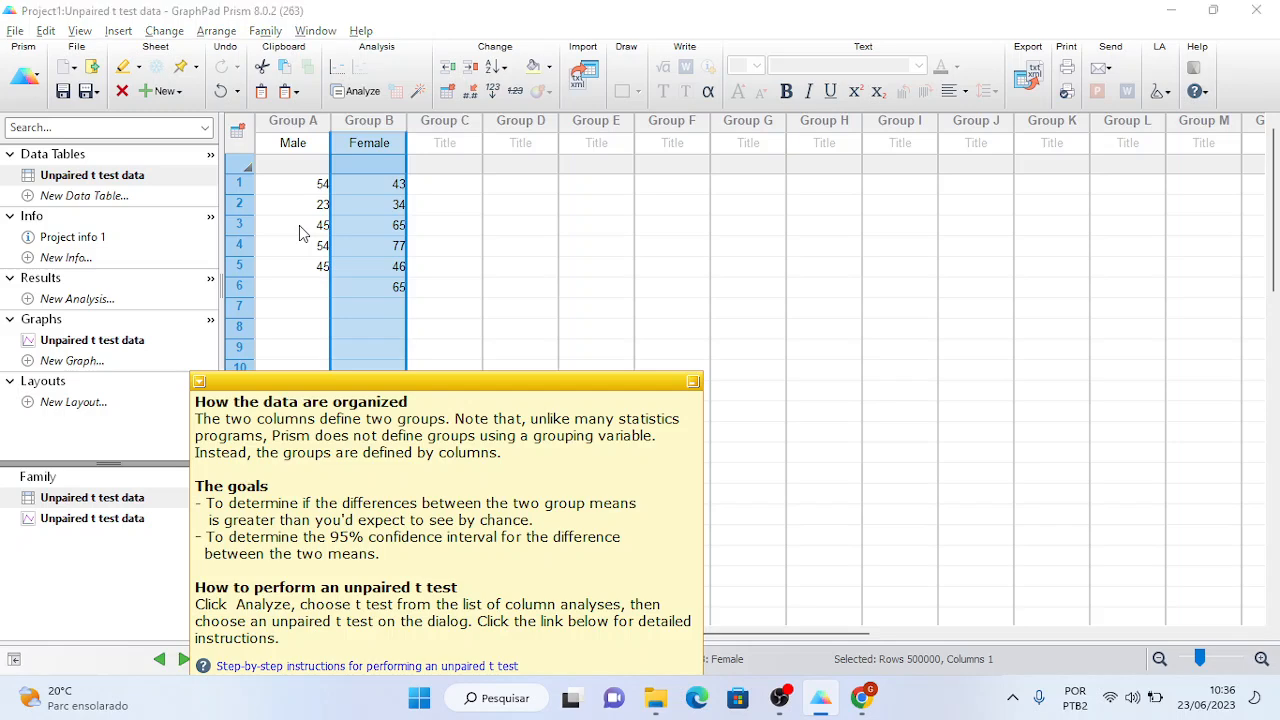
key("alt+Tab")
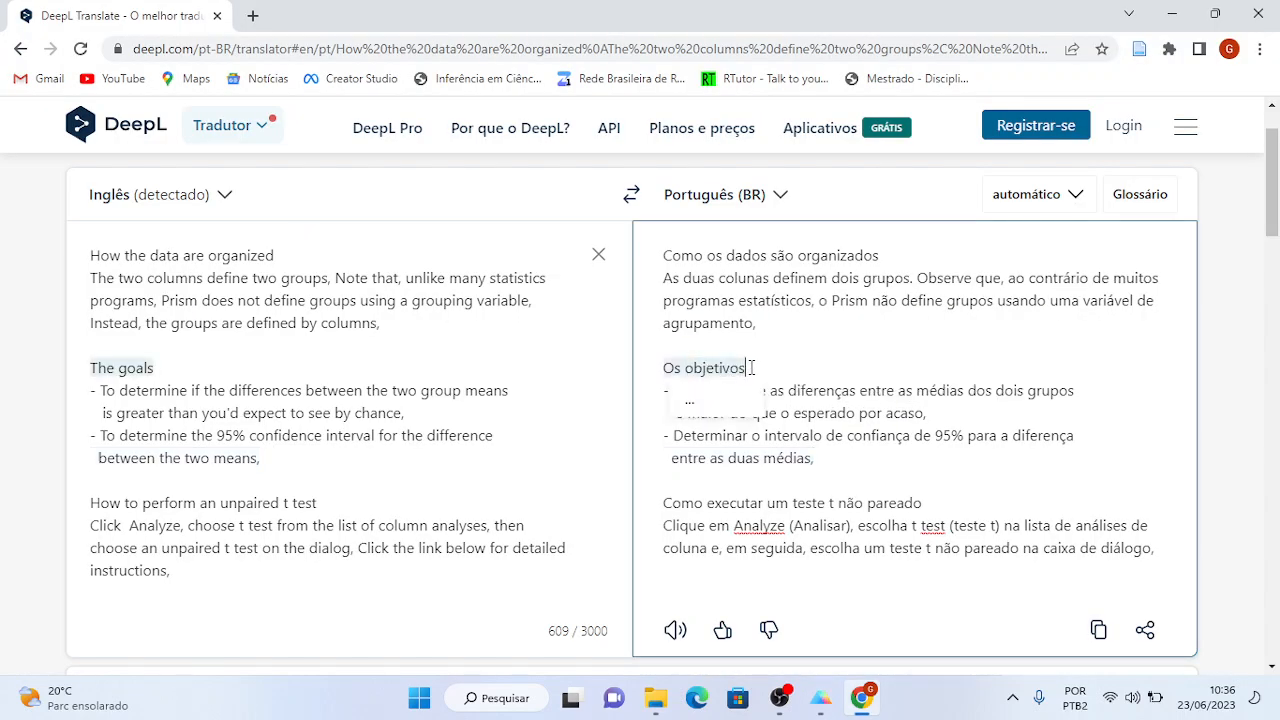
- Read through the Portuguese translation, highlighting the sentence ending 'entre as duas médias'
left_click(773, 324)
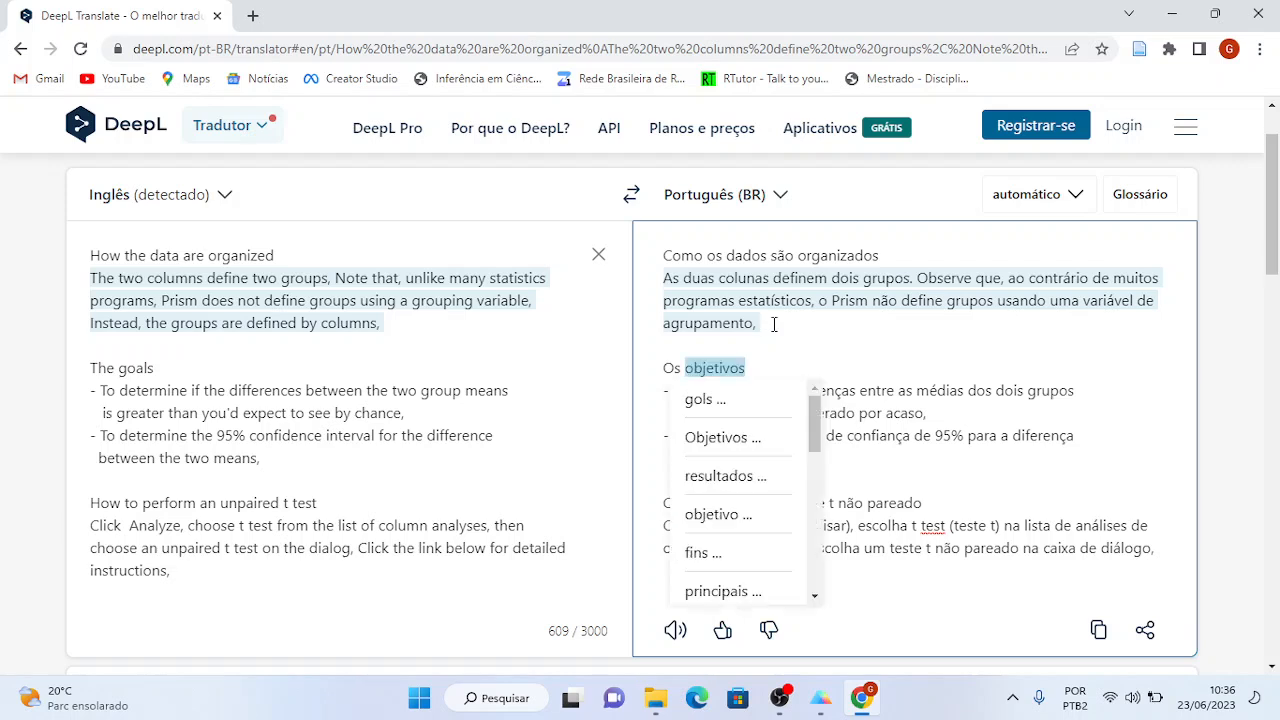
left_click(748, 343)
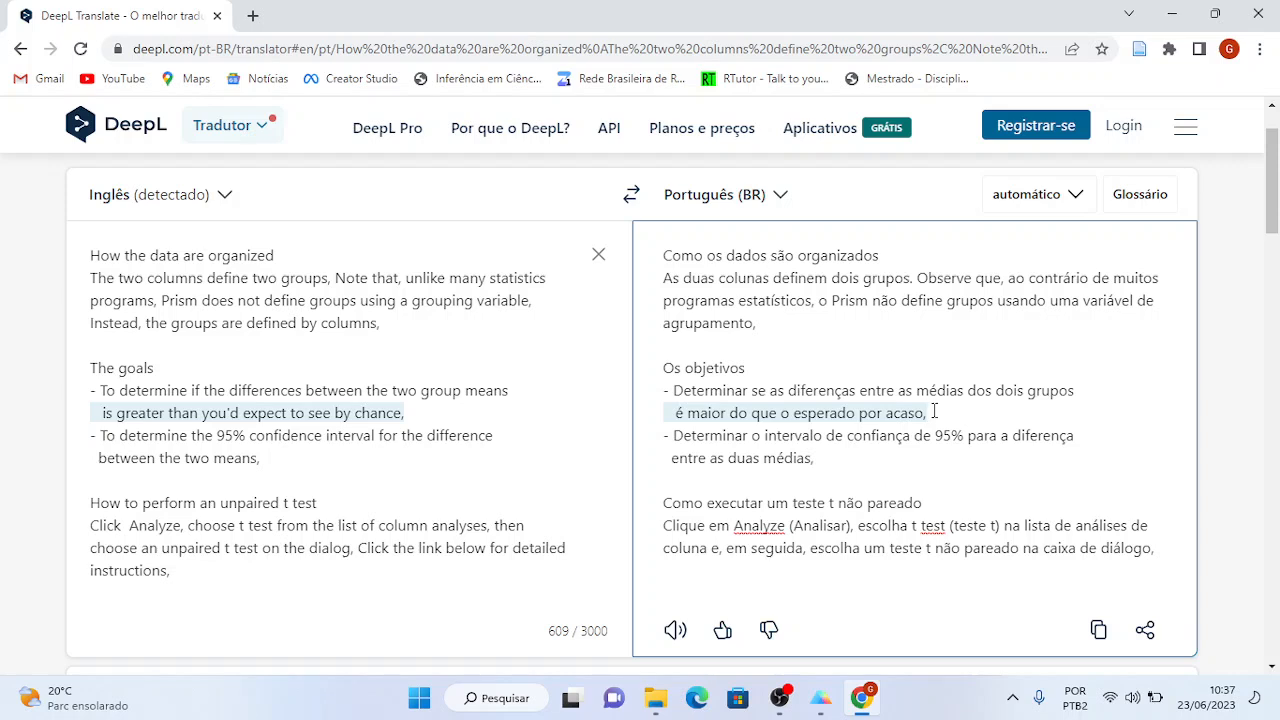
left_click(860, 459)
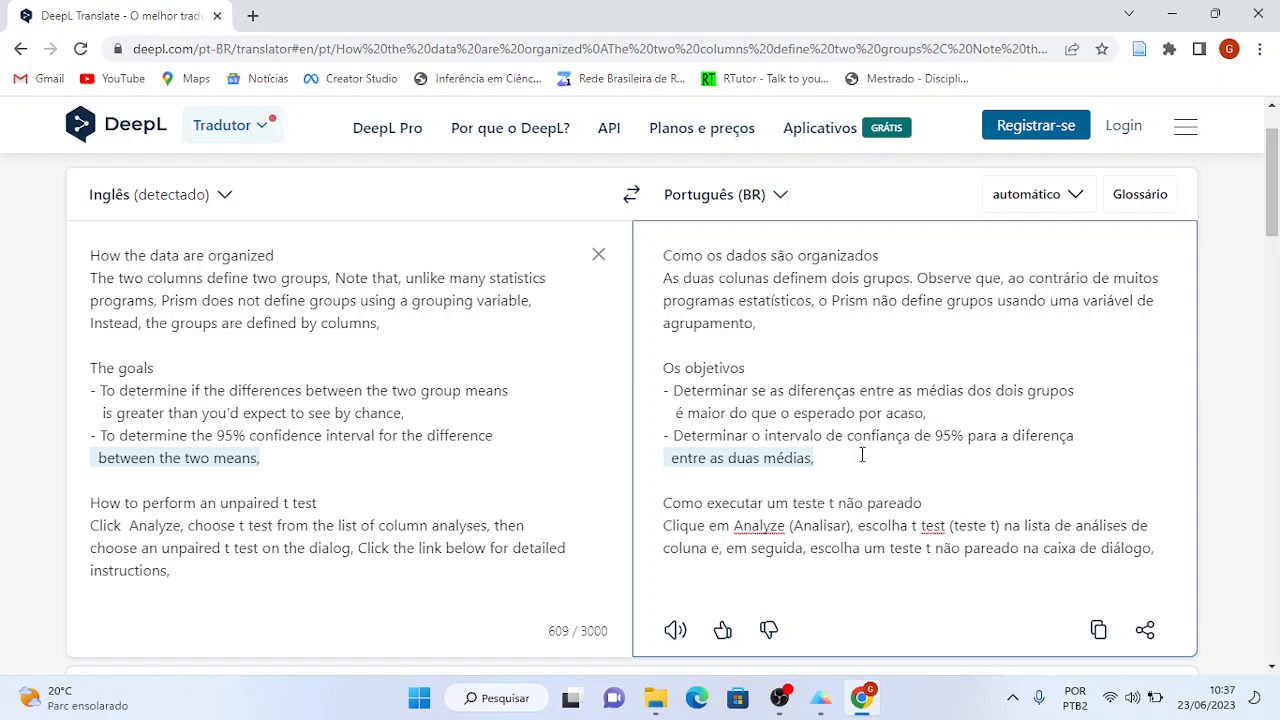
- Select the Male and Female columns, recheck the translation, and return to the Prism data sheet
key("alt+Tab")
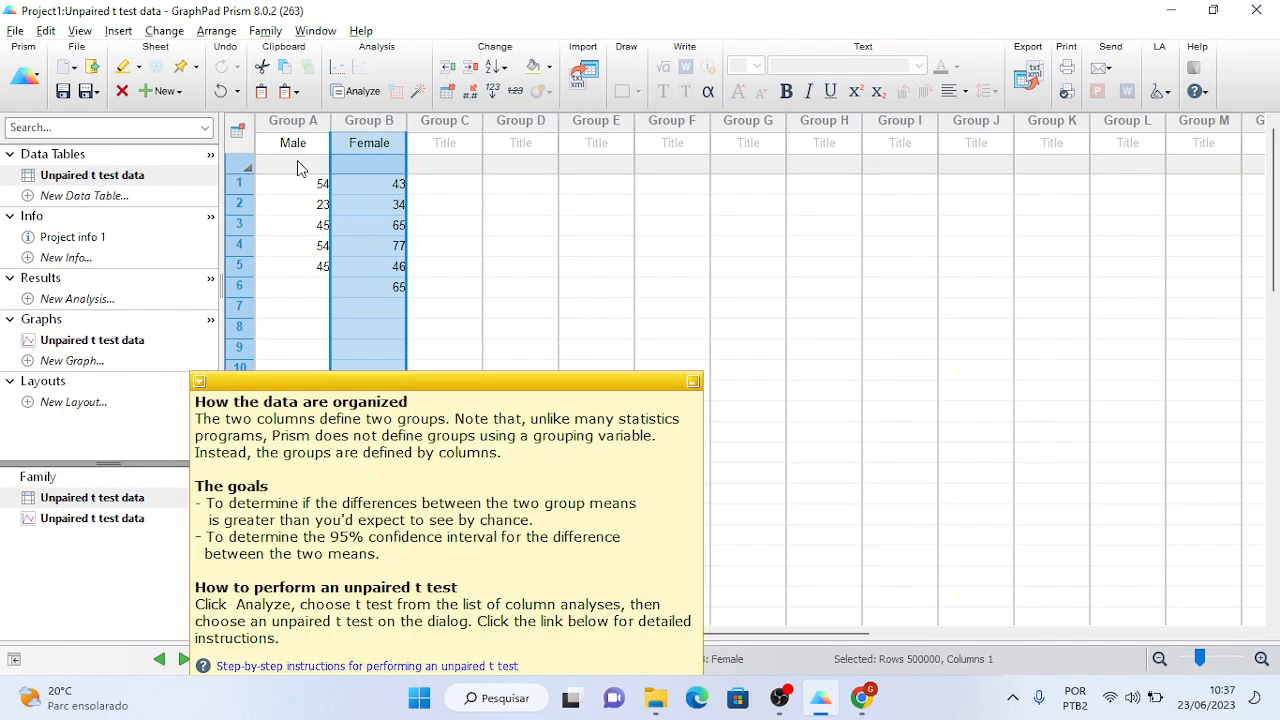
left_click_drag(295, 123, 337, 120)
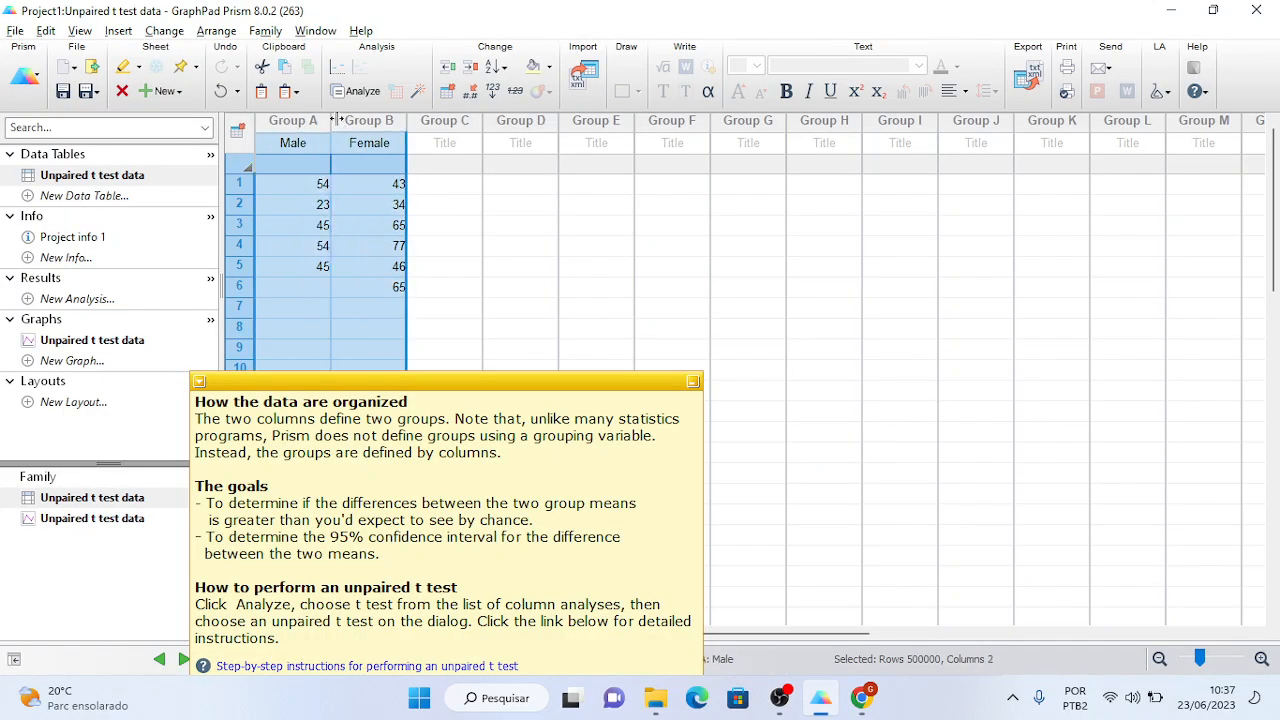
key("alt+Tab")
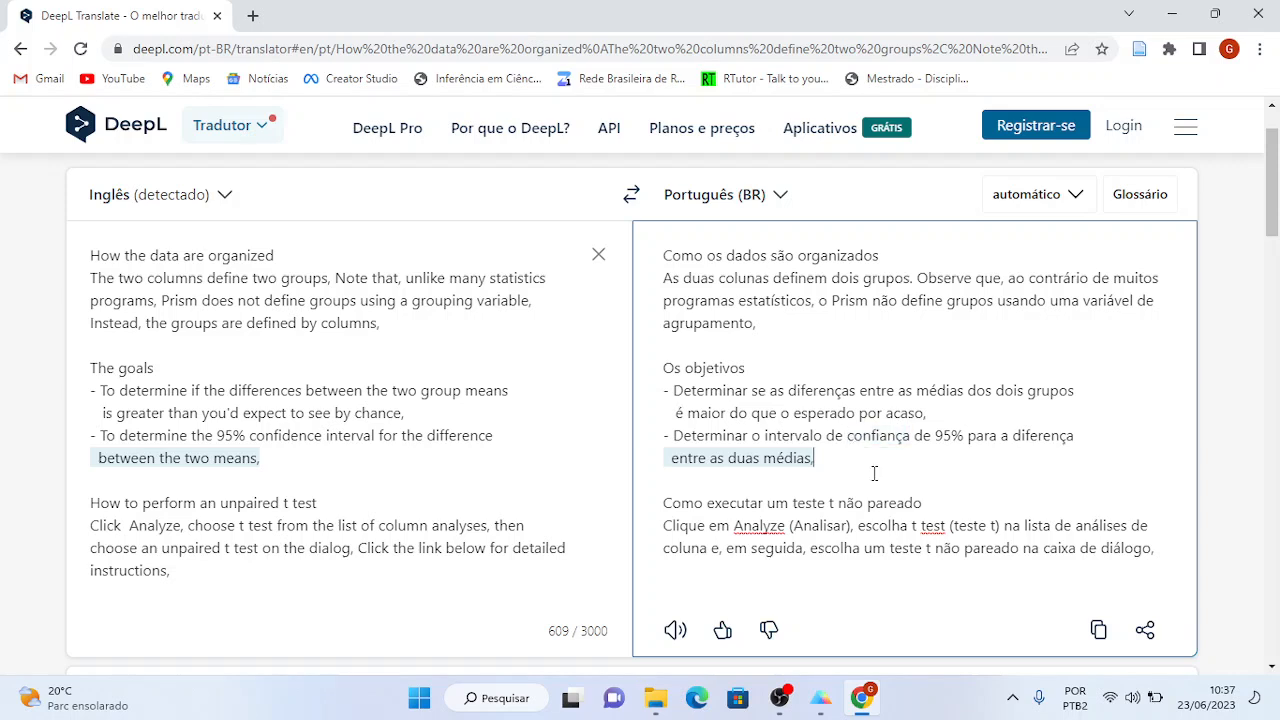
left_click(826, 482)
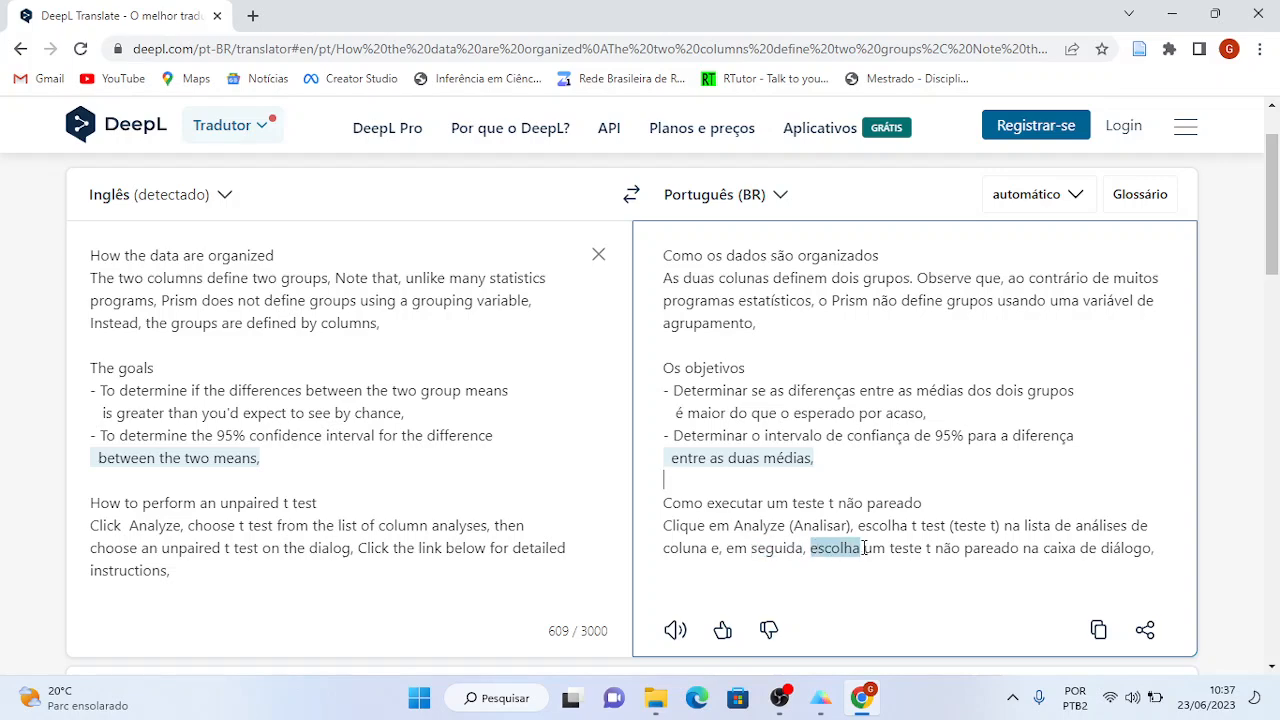
key("alt+Tab")
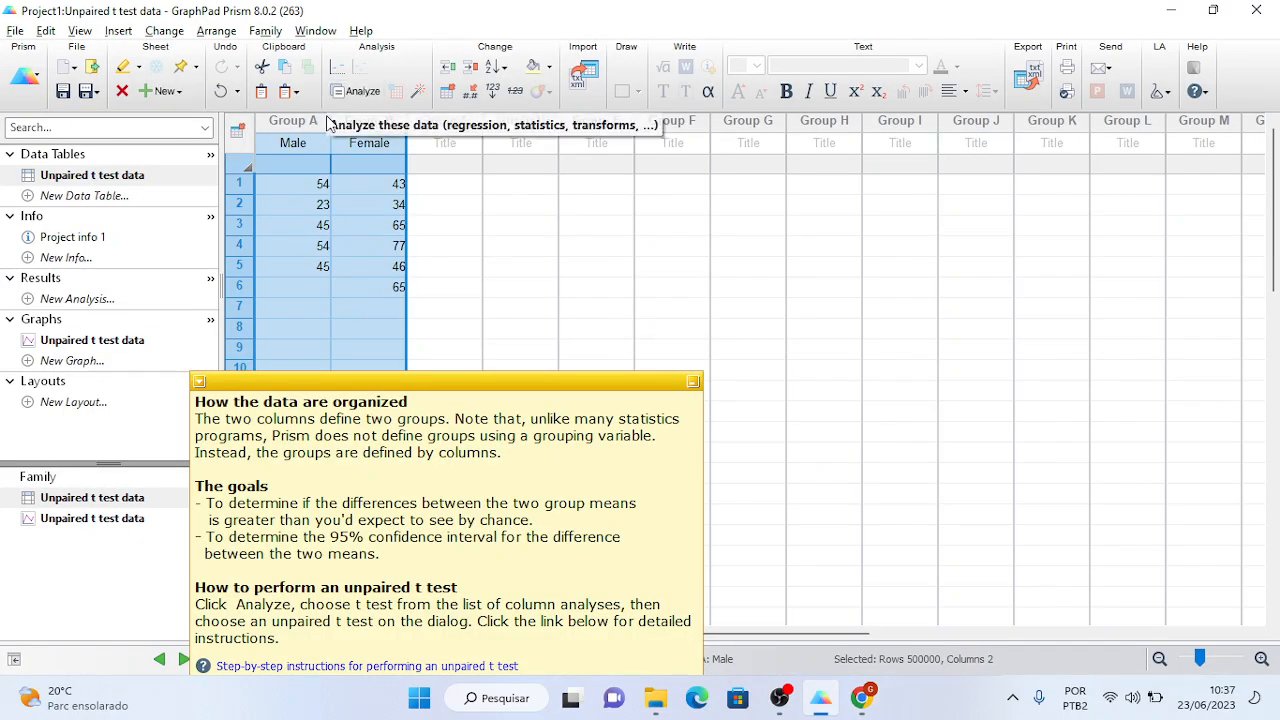
- With the Male and Female columns selected and the tip box minimized, bring up Analyze Data
left_click_drag(308, 130, 340, 123)
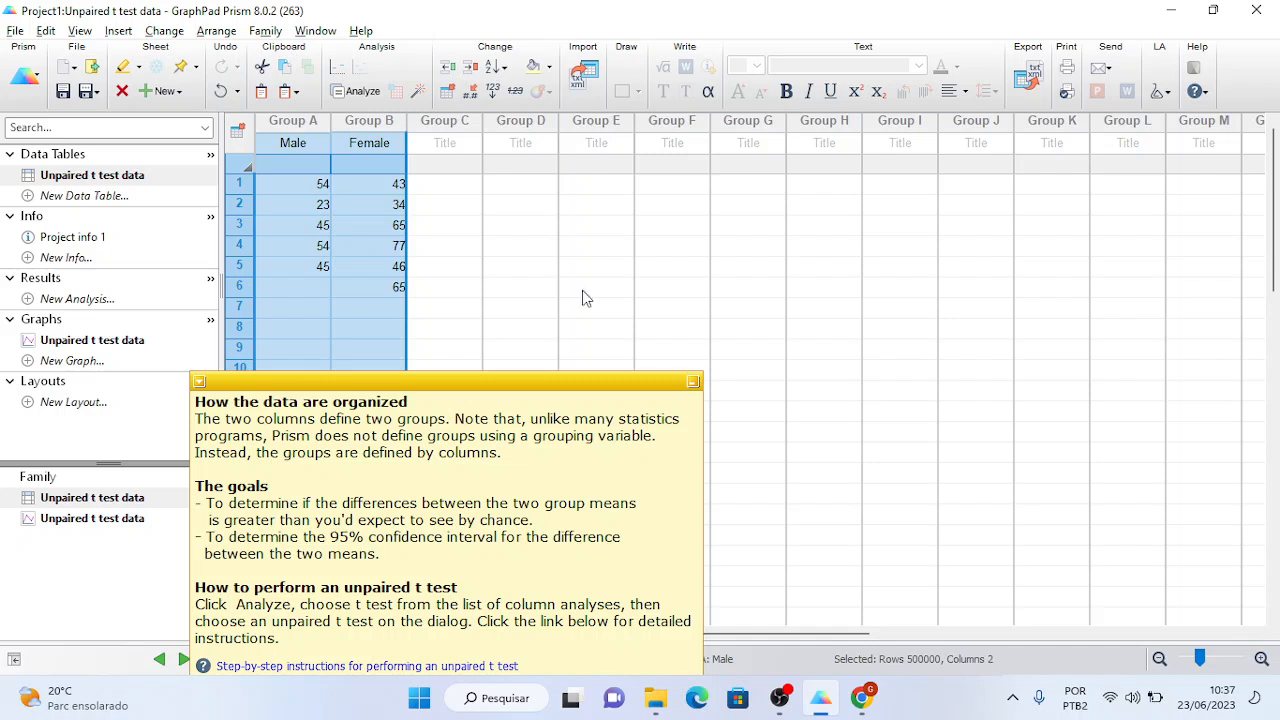
left_click(695, 383)
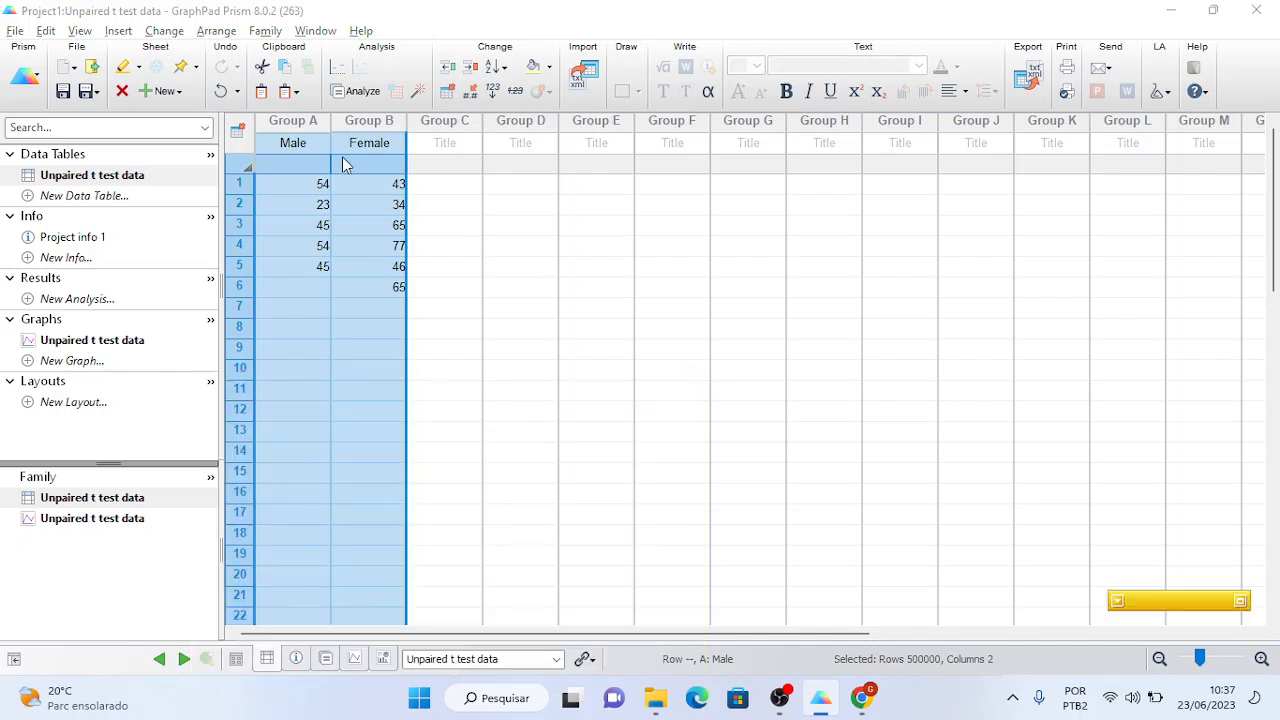
left_click(362, 92)
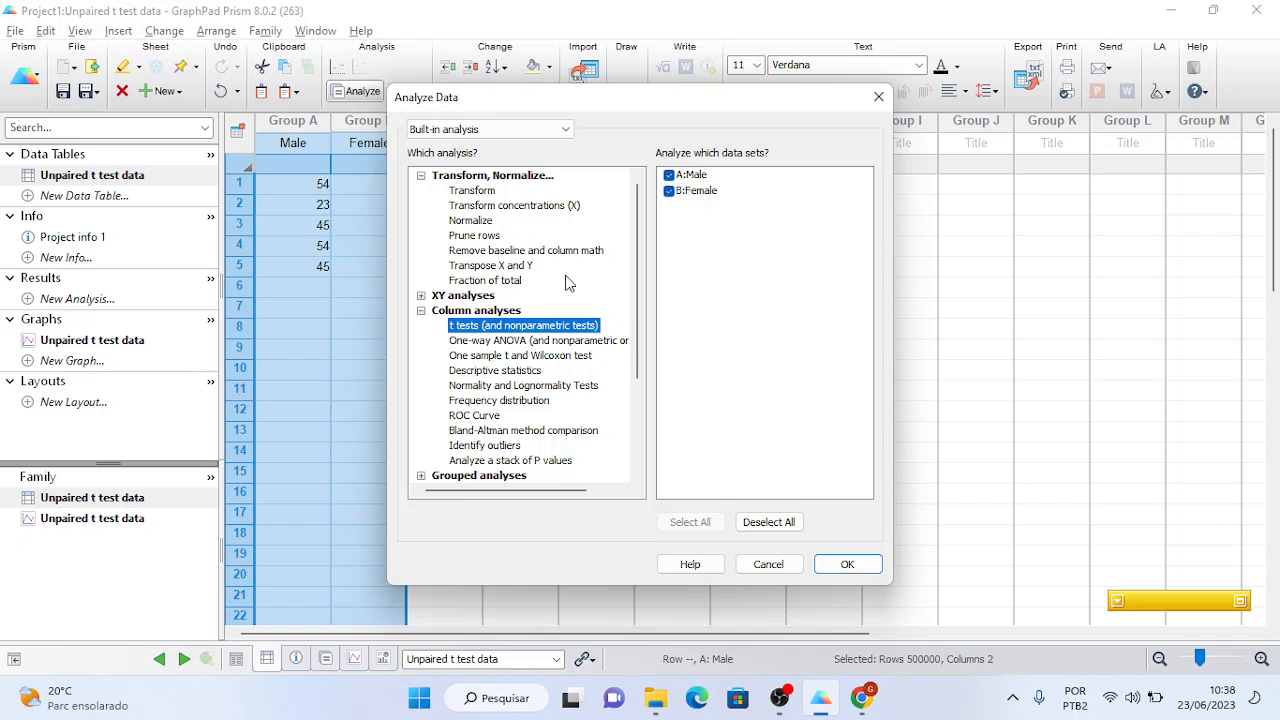
- Pick t tests (and nonparametric tests) under Column analyses for A:Male and B:Female and confirm
left_click(424, 313)
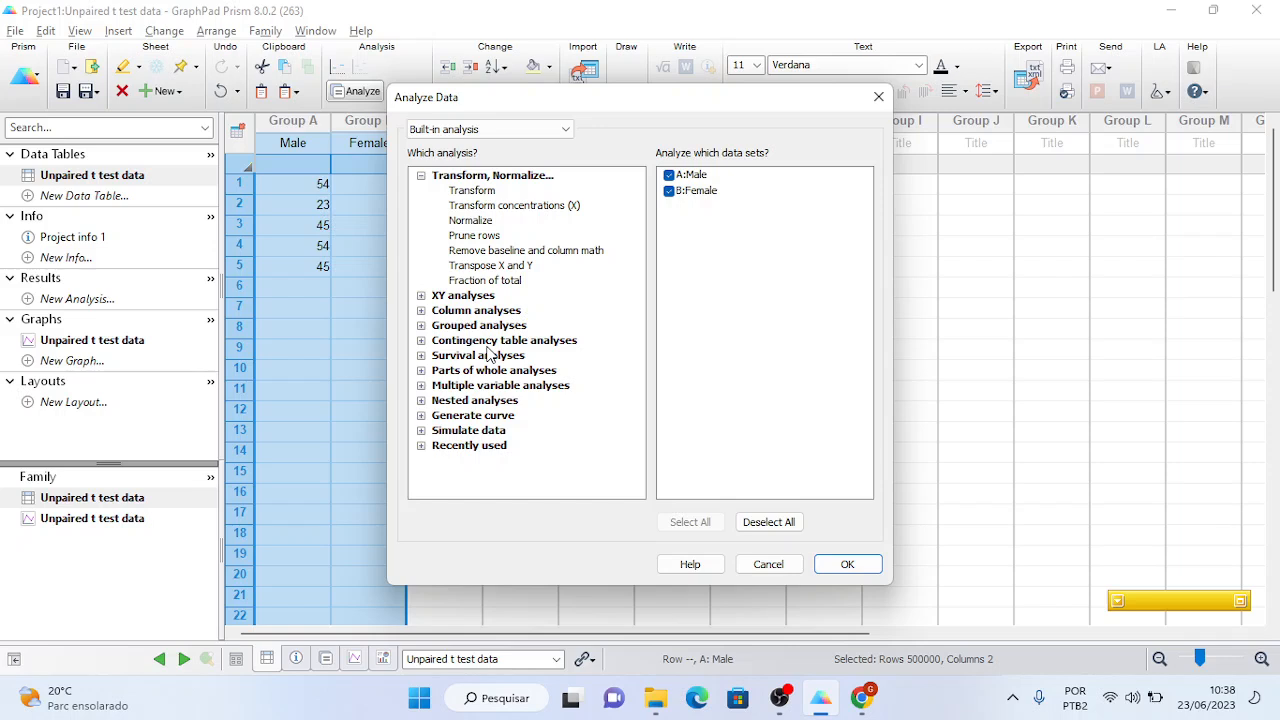
left_click(421, 311)
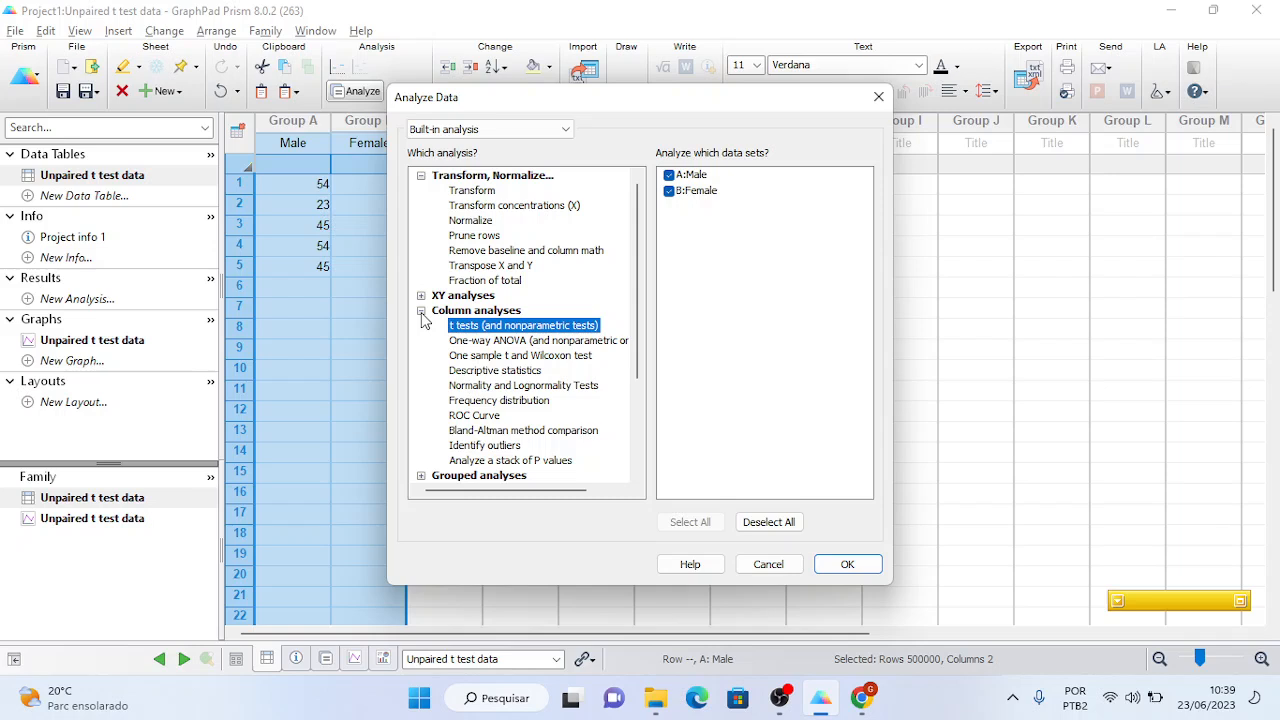
left_click(478, 341)
left_click(476, 372)
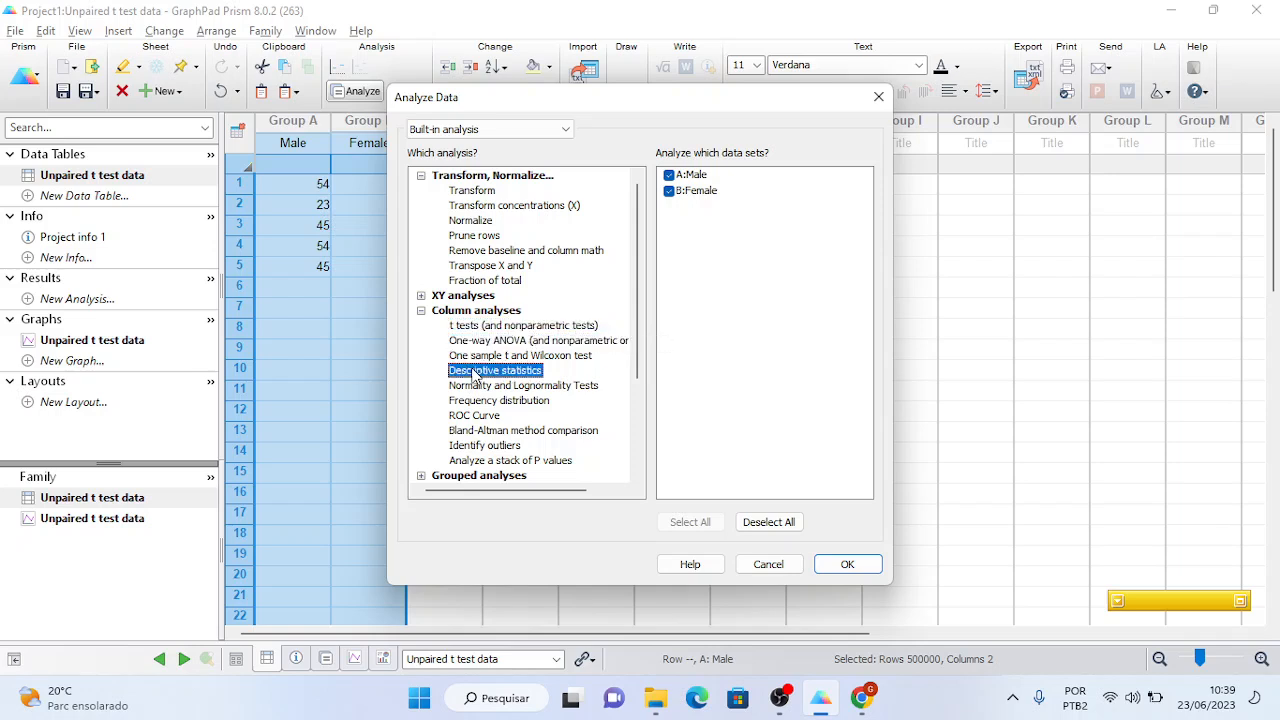
key("Up")
key("Up")
key("Down")
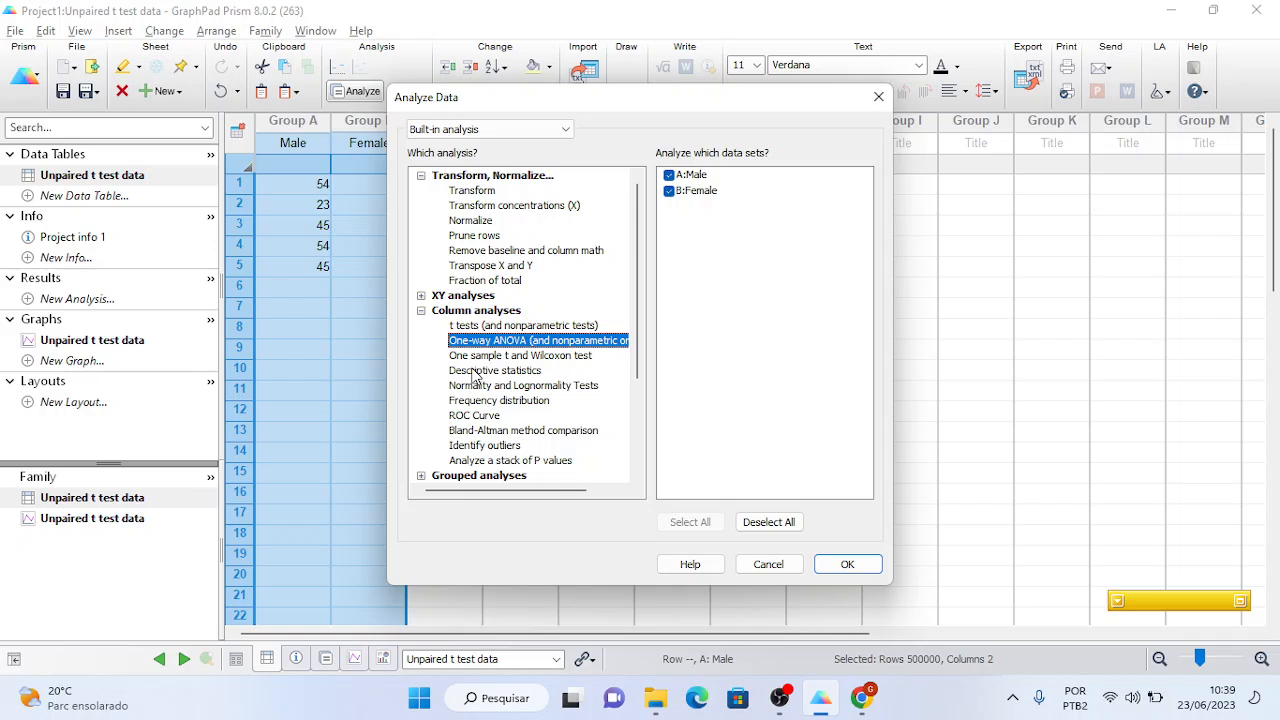
key("Down")
key("Down")
key("Down")
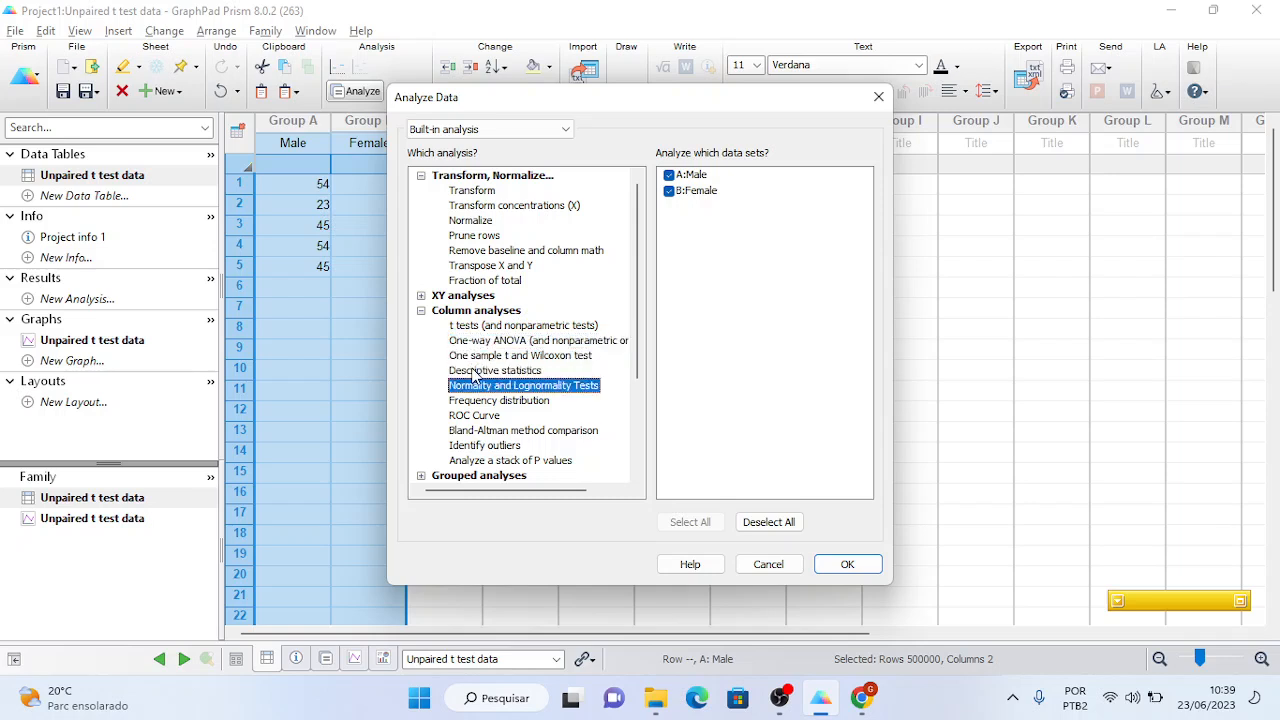
left_click(482, 332)
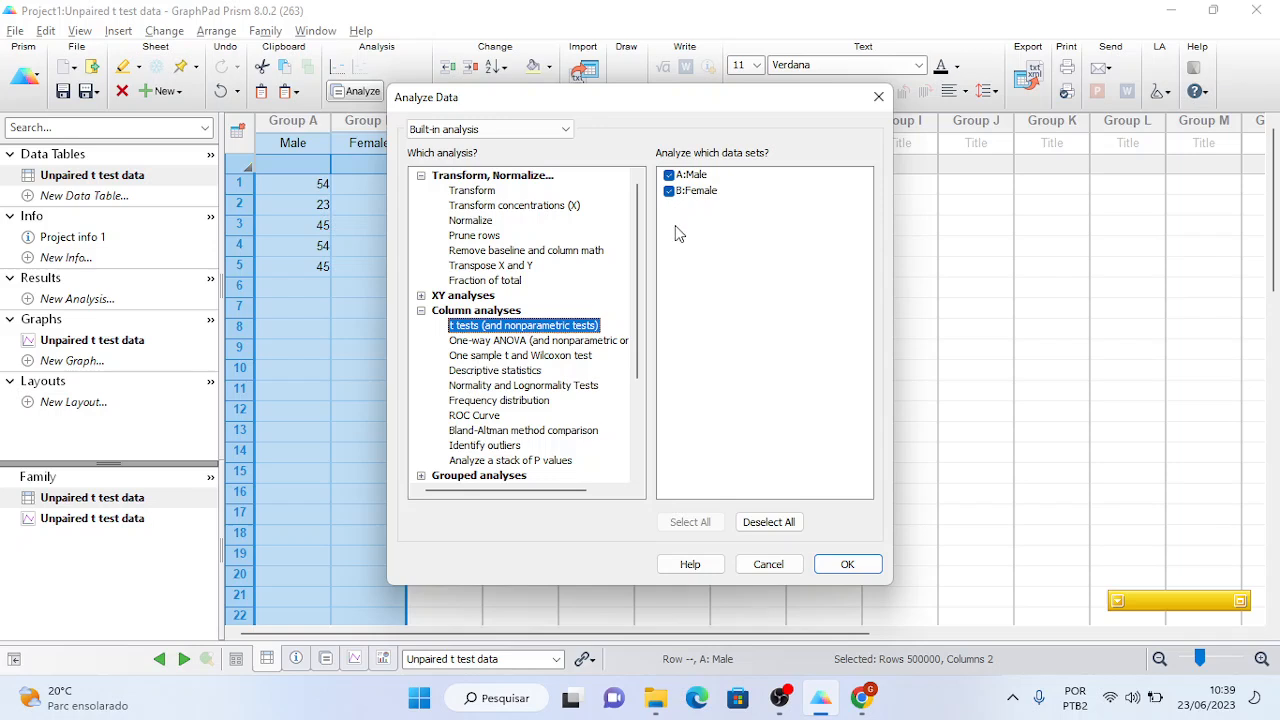
left_click(845, 566)
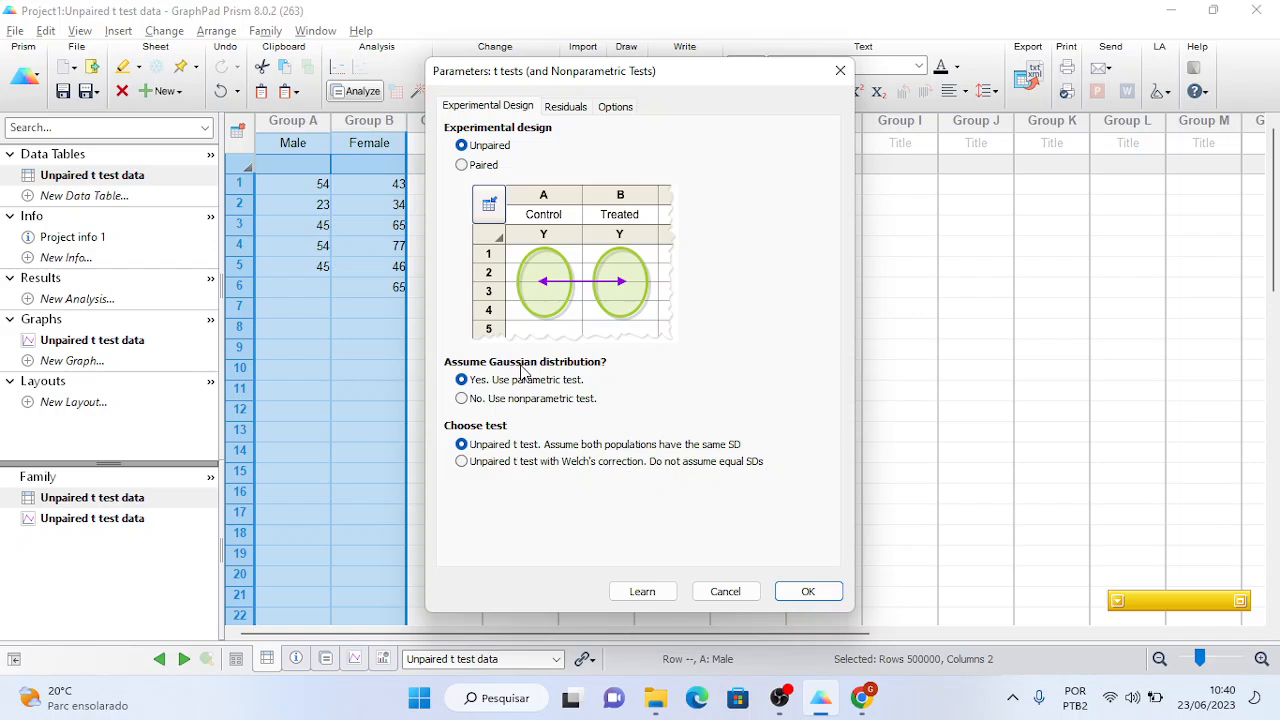
- Keep the unpaired parametric design and move through Residuals to the t test's Options settings
left_click(575, 110)
left_click(612, 114)
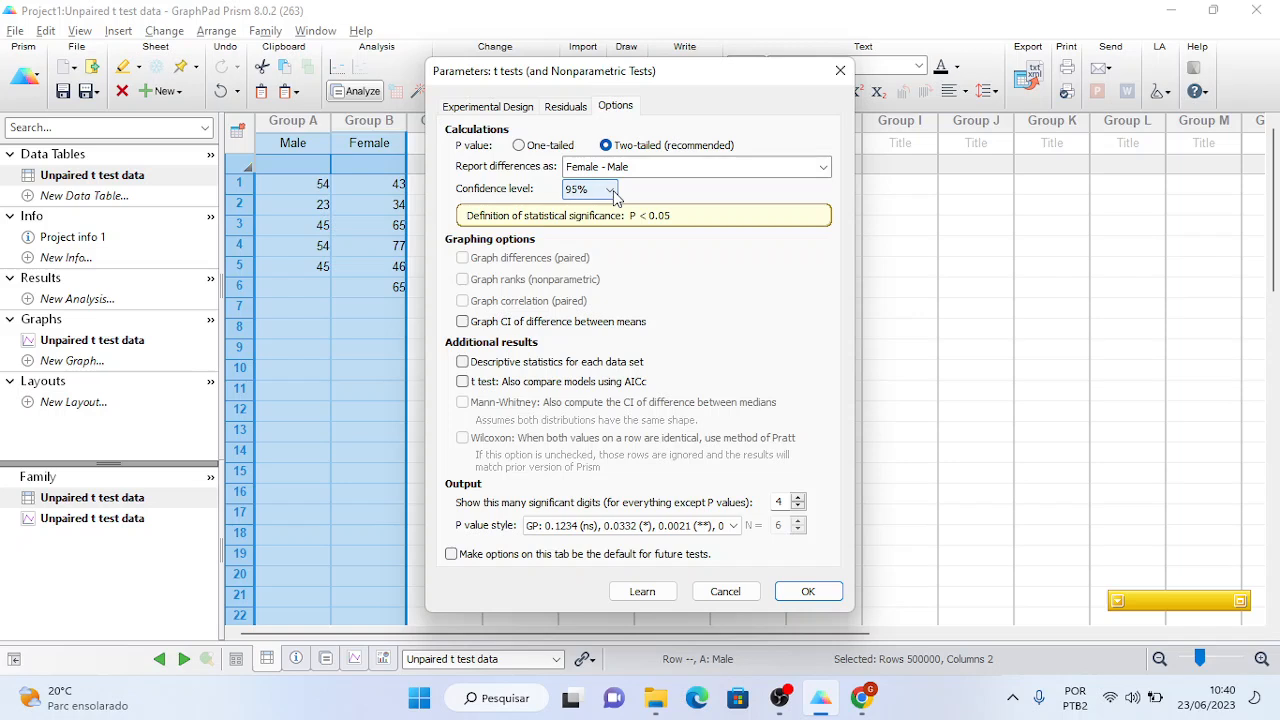
- Leave the confidence level at 95%, add descriptive statistics for each data set, then switch to OBS
left_click(610, 190)
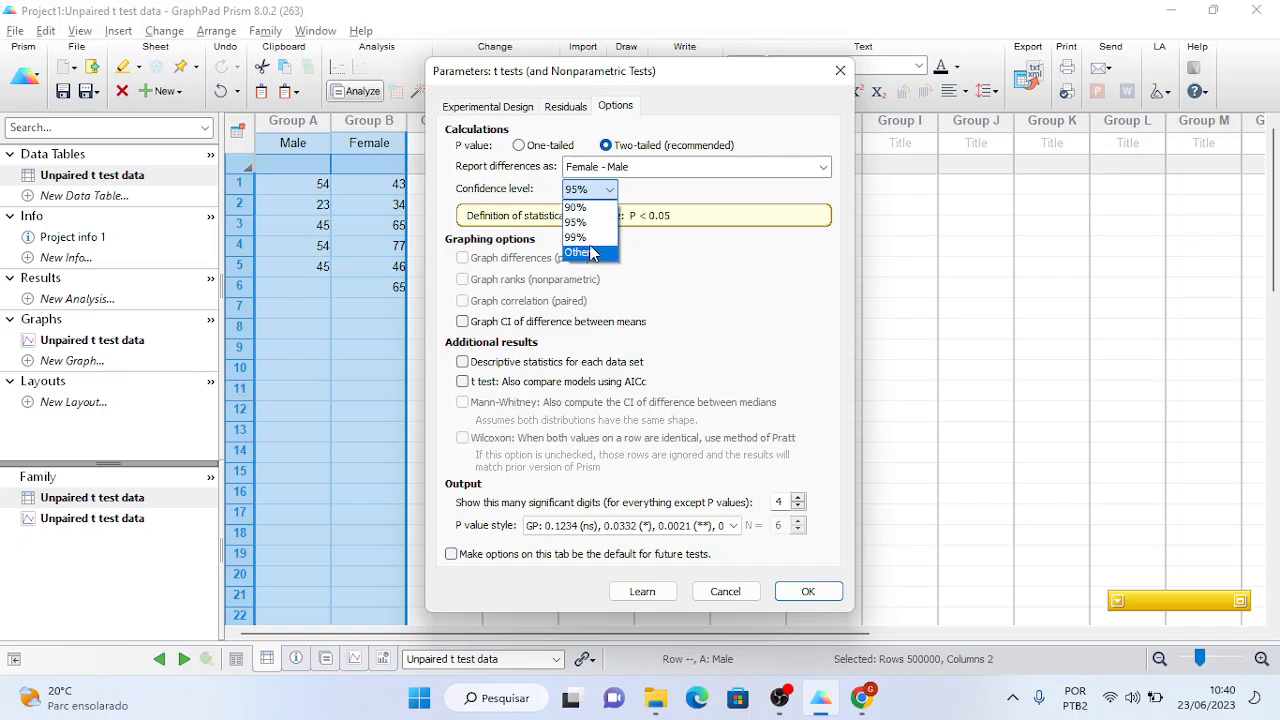
left_click(588, 224)
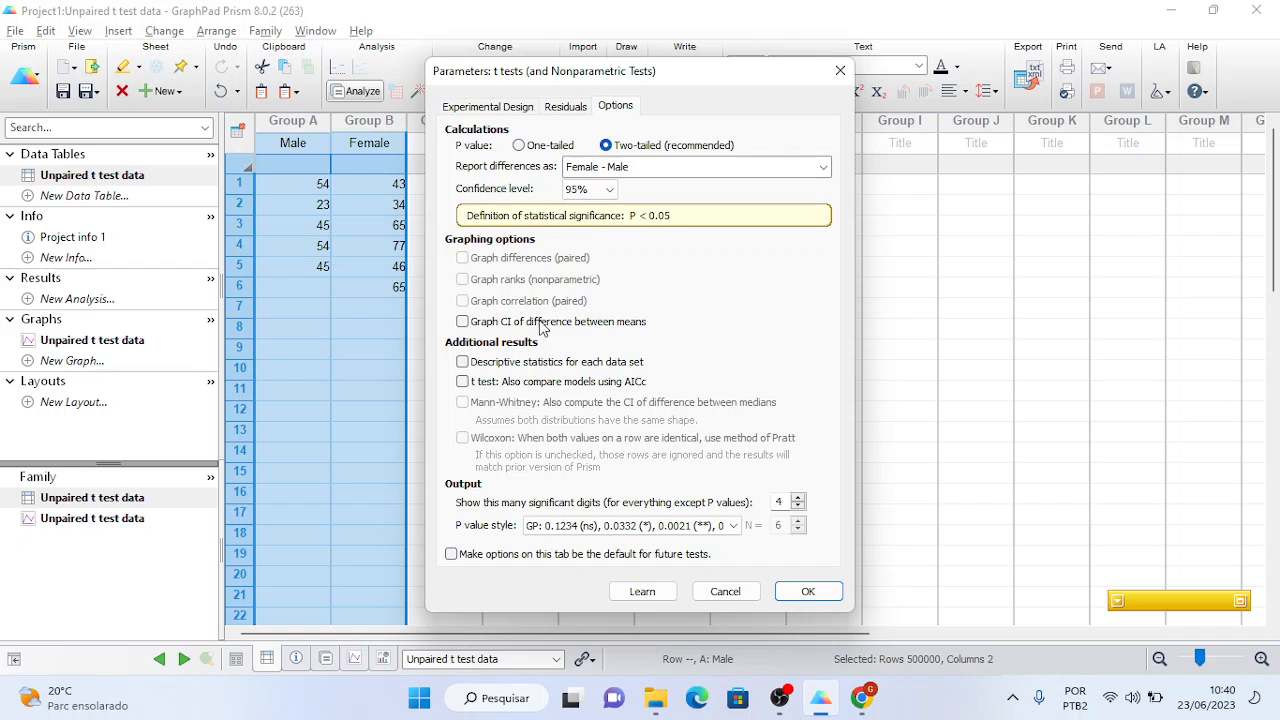
left_click(463, 363)
left_click(778, 698)
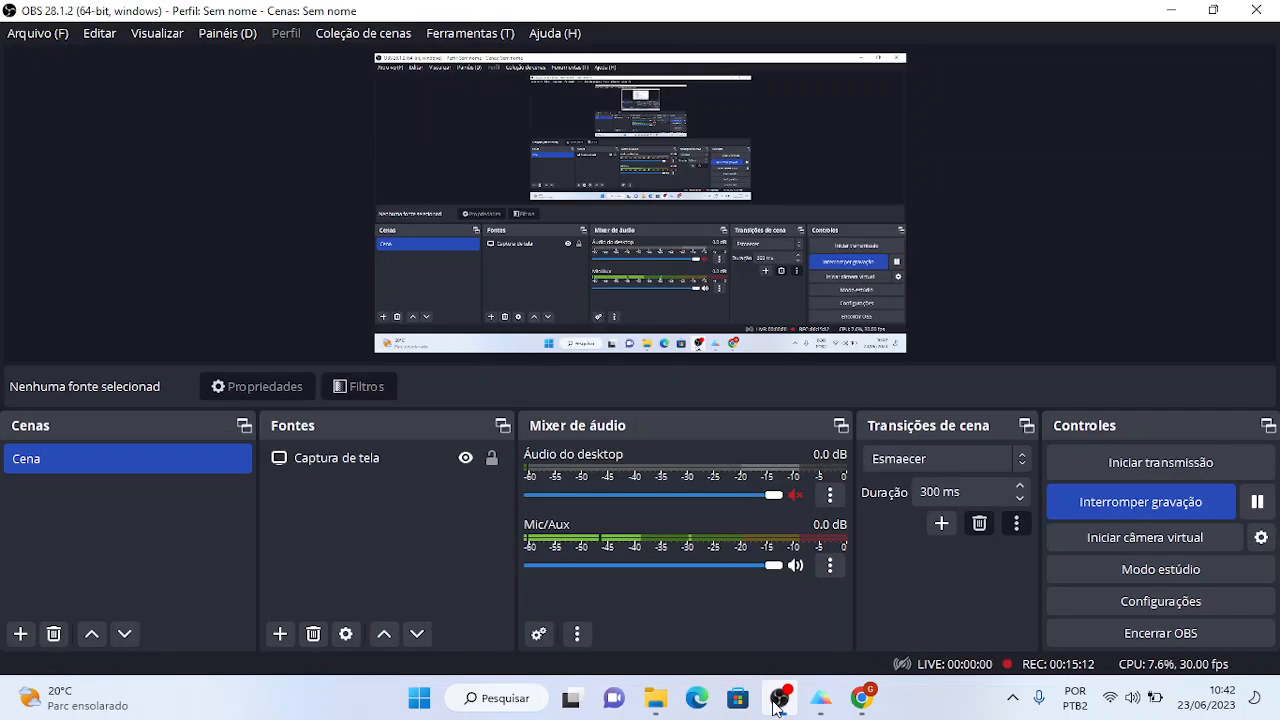
left_click(795, 566)
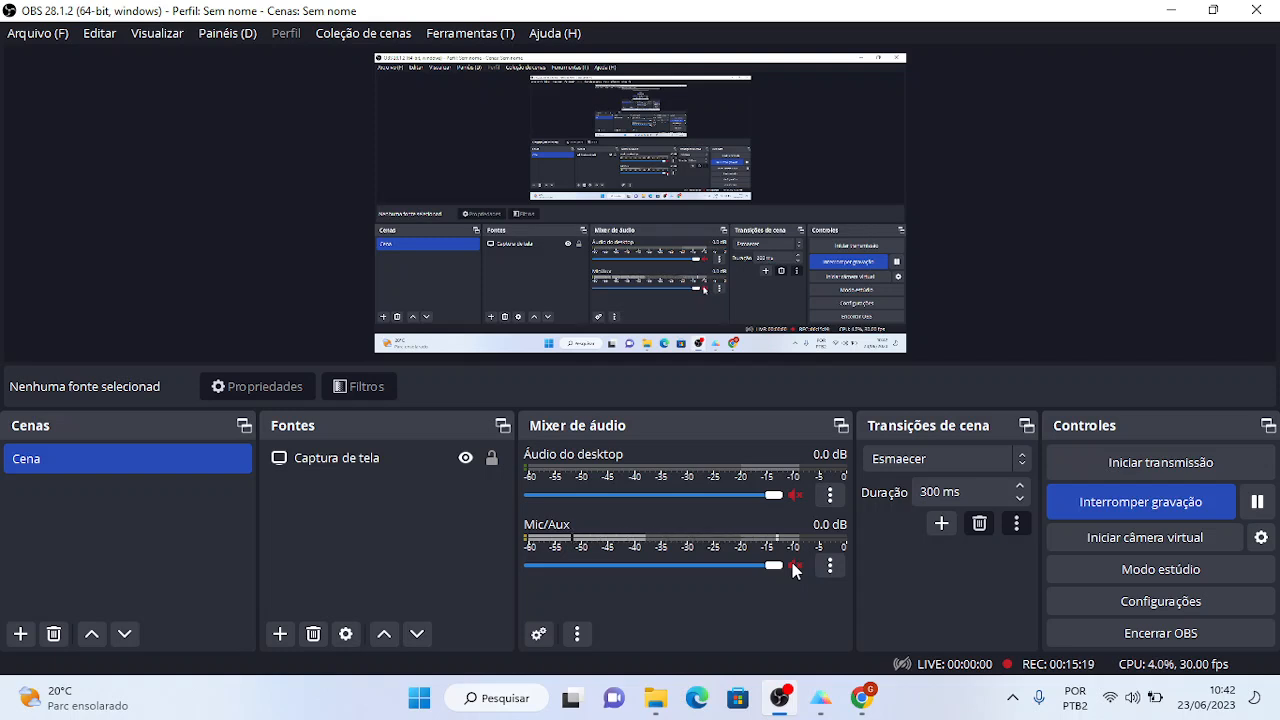
left_click(503, 455)
left_click(795, 566)
- Run the unpaired t test, producing P = 0.2613 (not significant), t = 1.199, df = 9
key("alt+Tab")
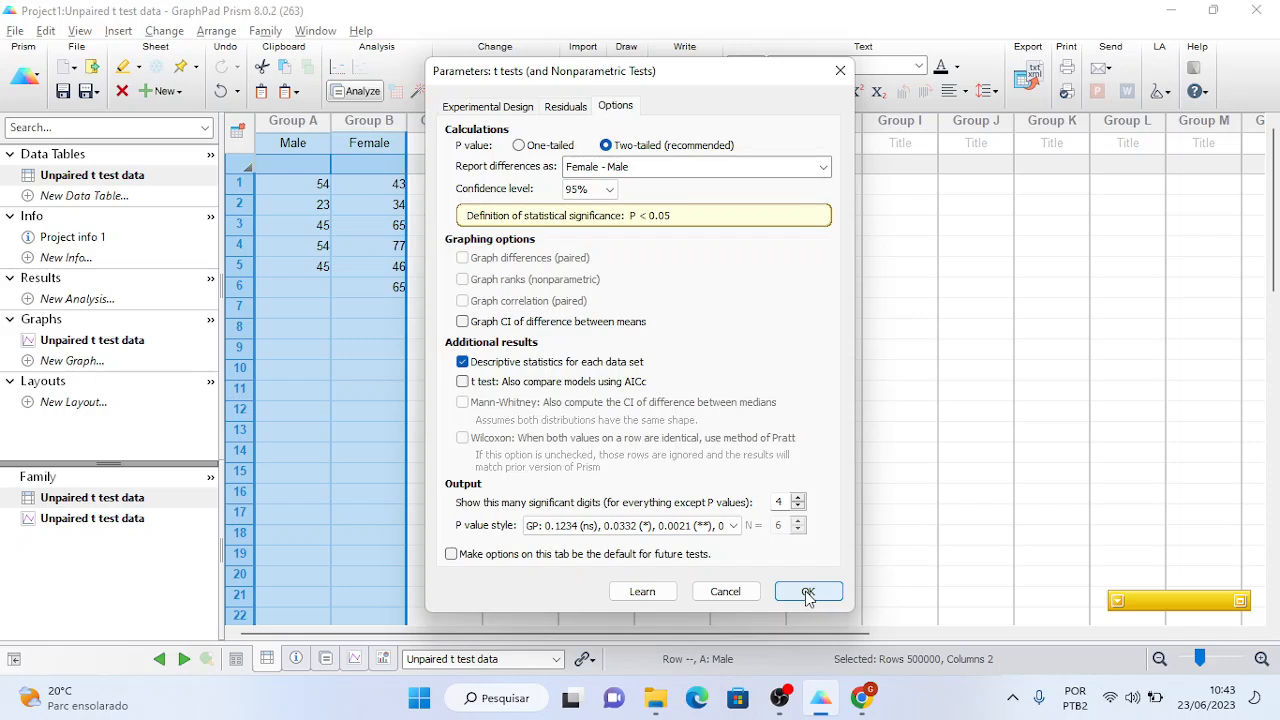
left_click(808, 592)
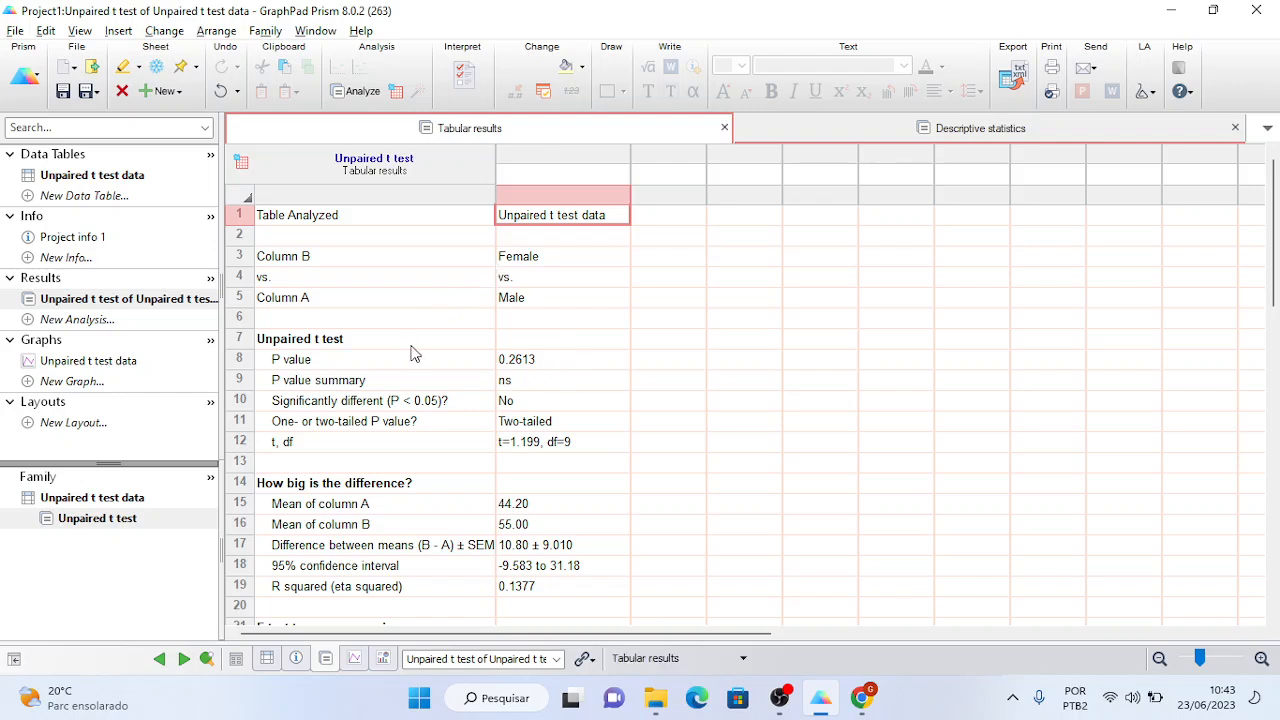
left_click(545, 362)
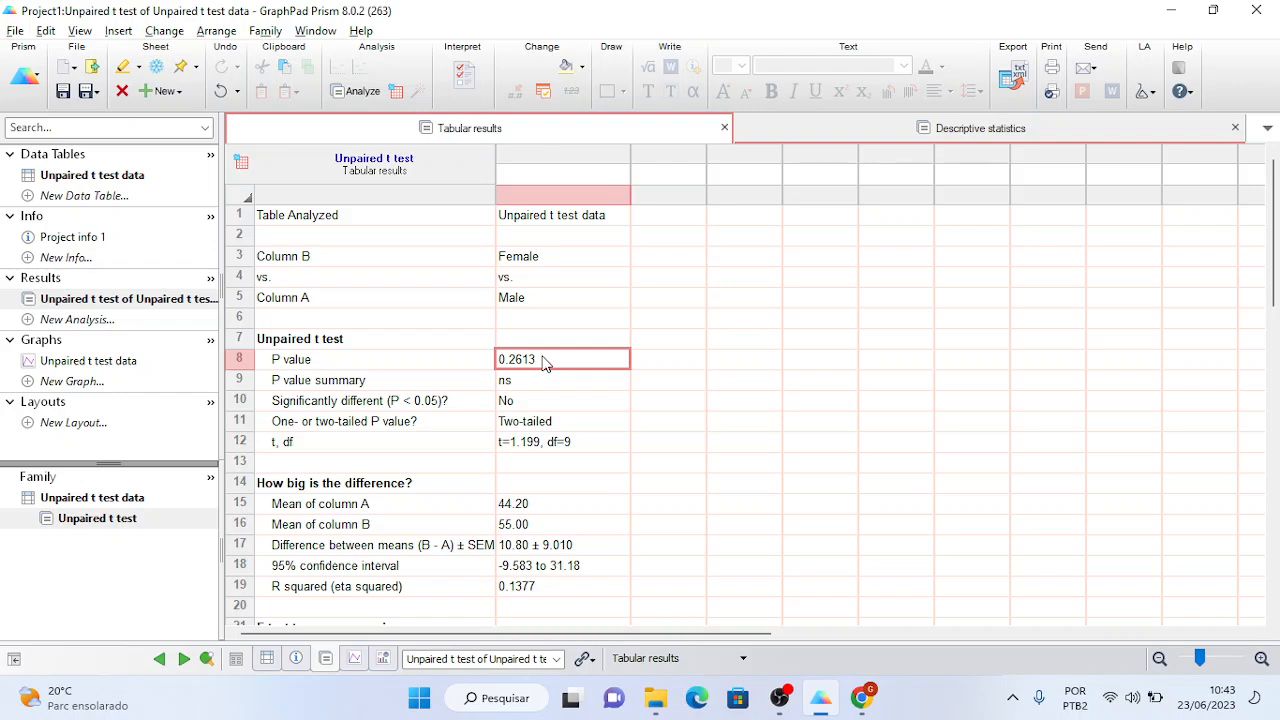
left_click(520, 386)
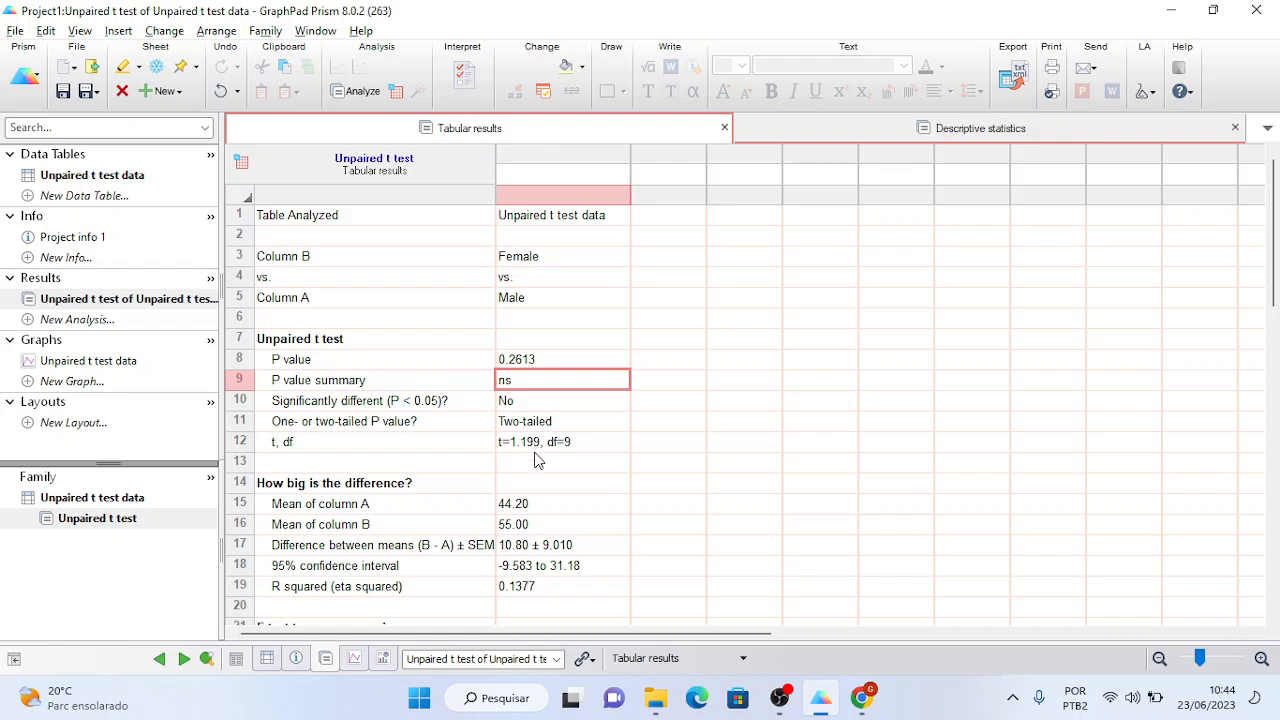
left_click(531, 508)
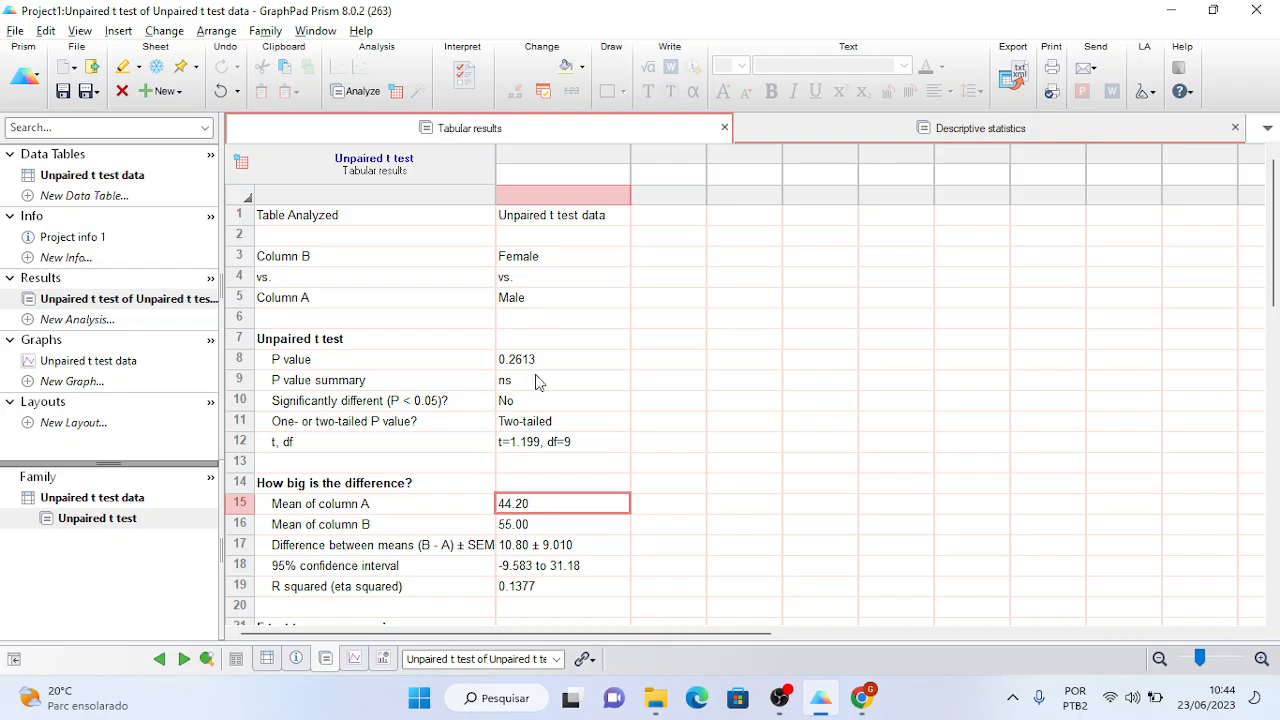
left_click(530, 303)
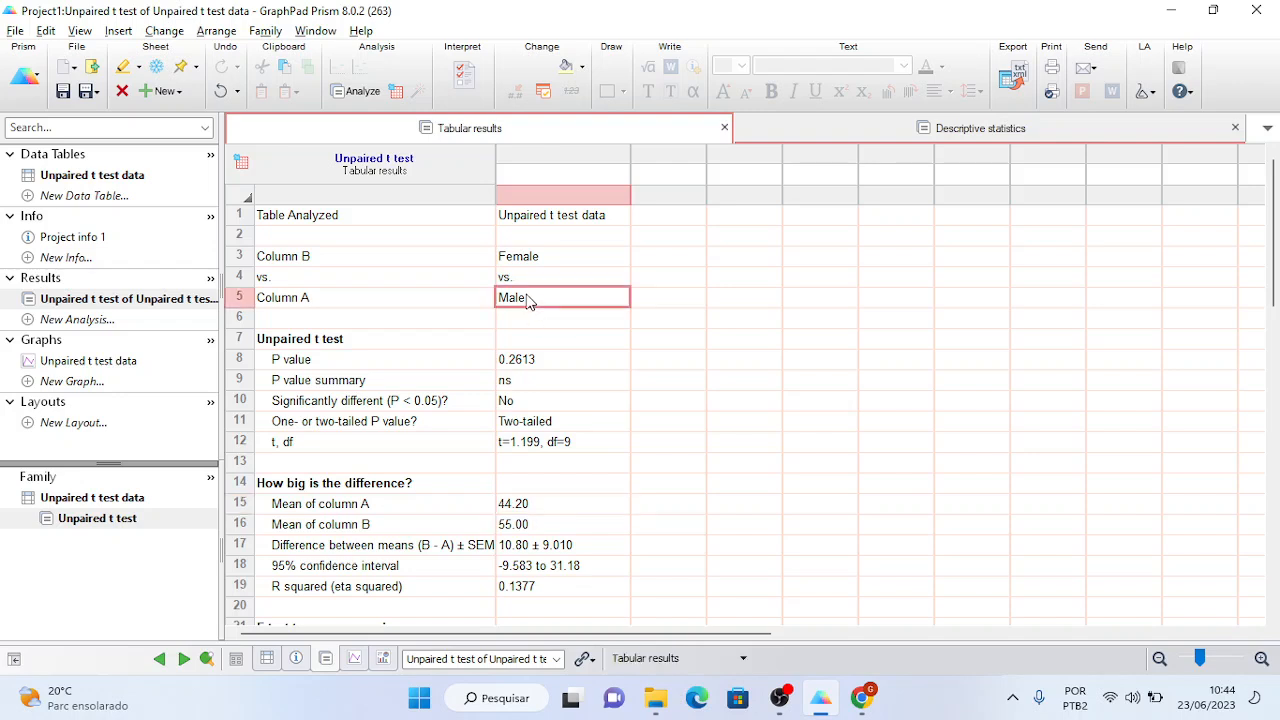
left_click(519, 530)
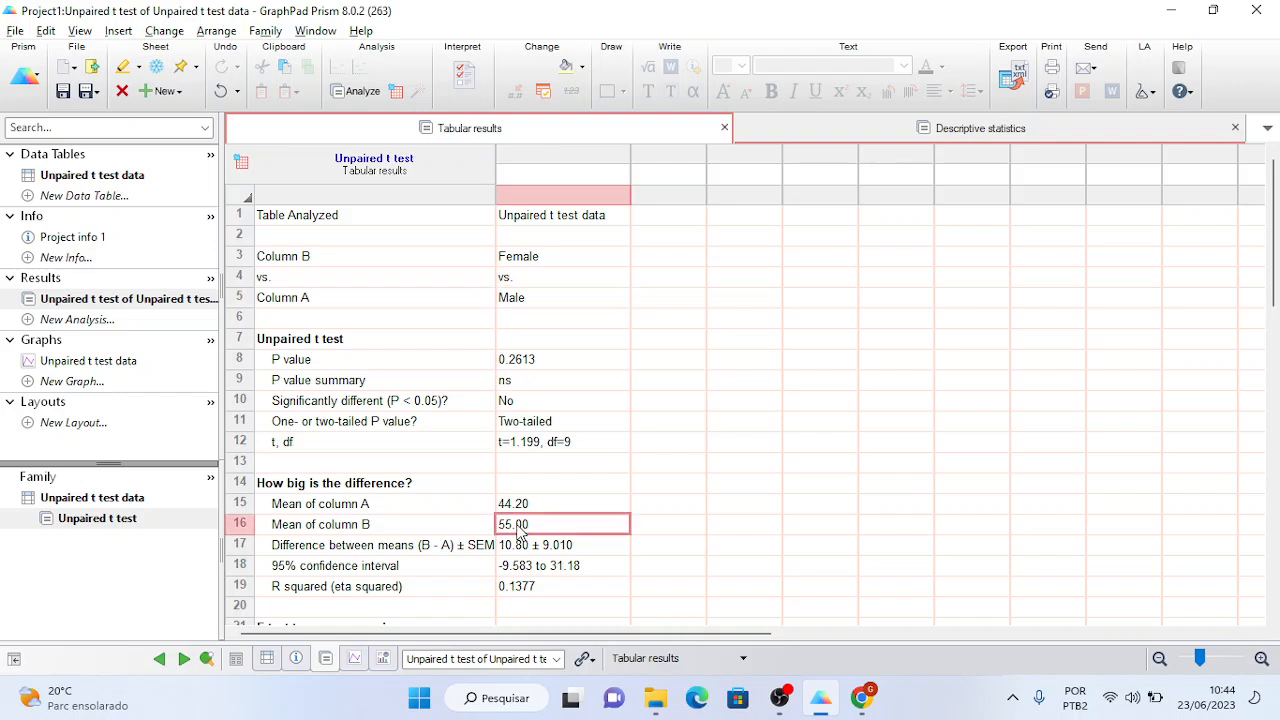
left_click(527, 261)
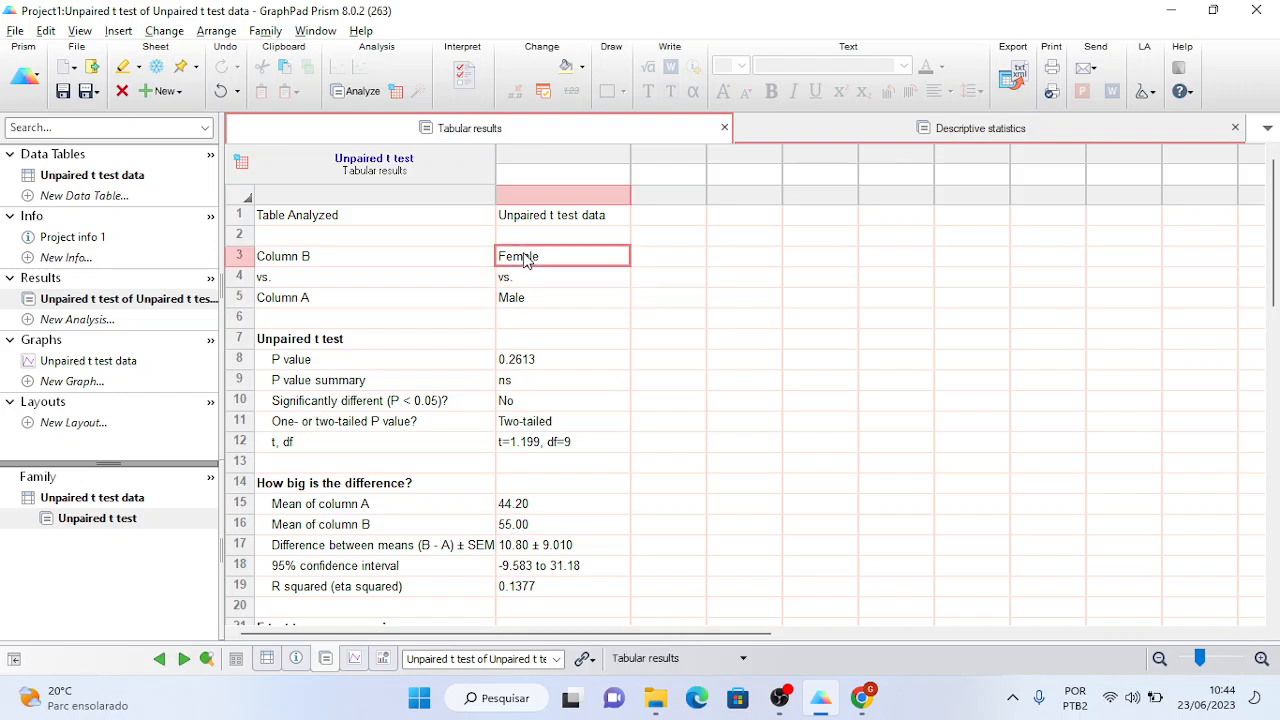
left_click(524, 549)
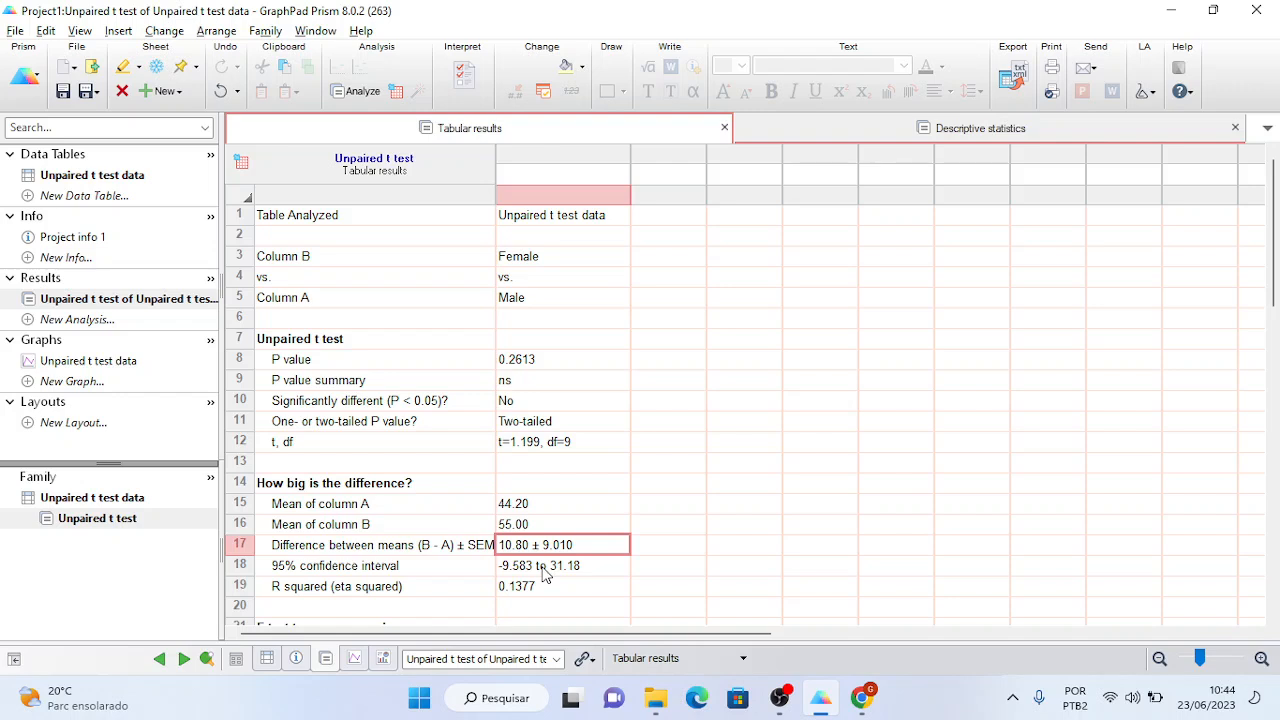
left_click(545, 573)
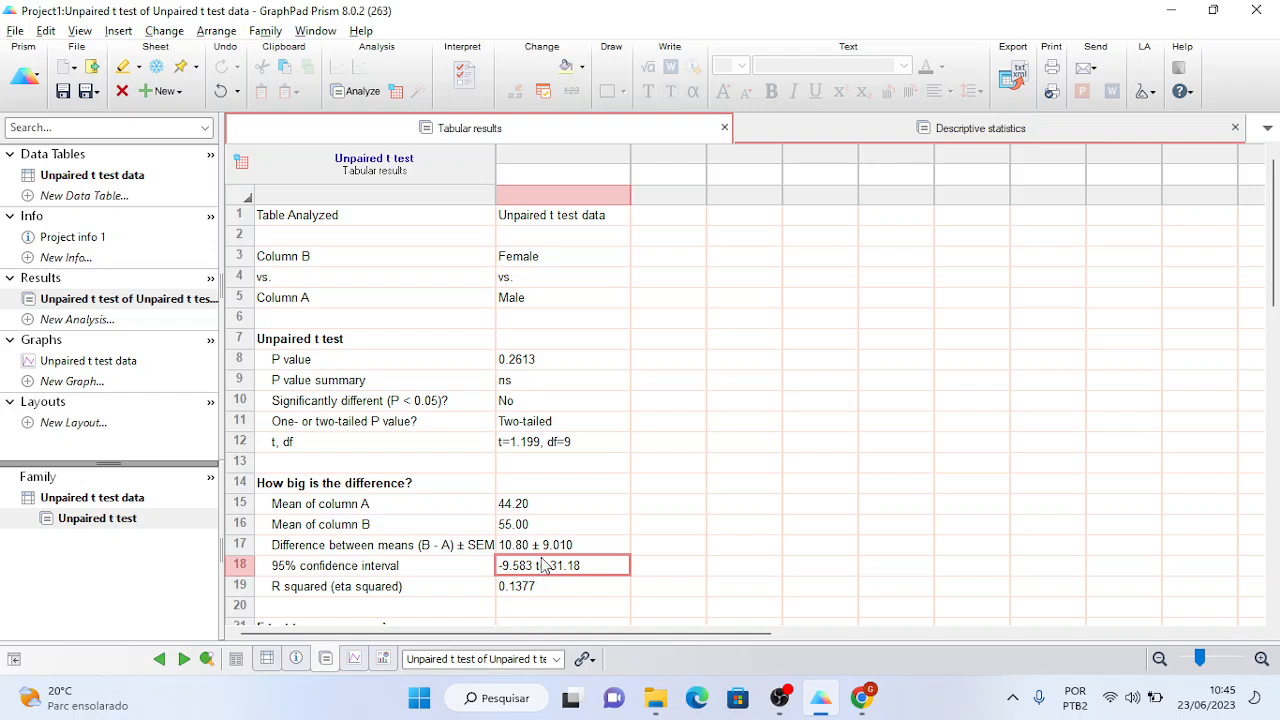
left_click(535, 359)
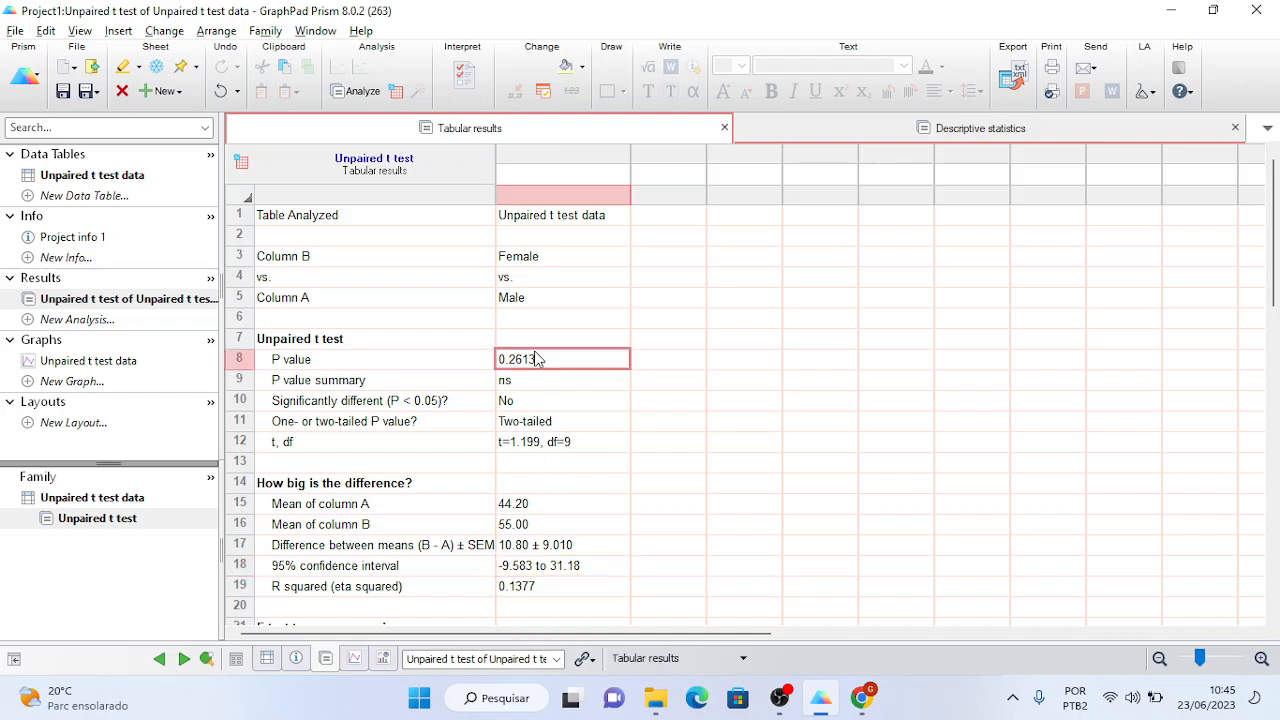
left_click(533, 570)
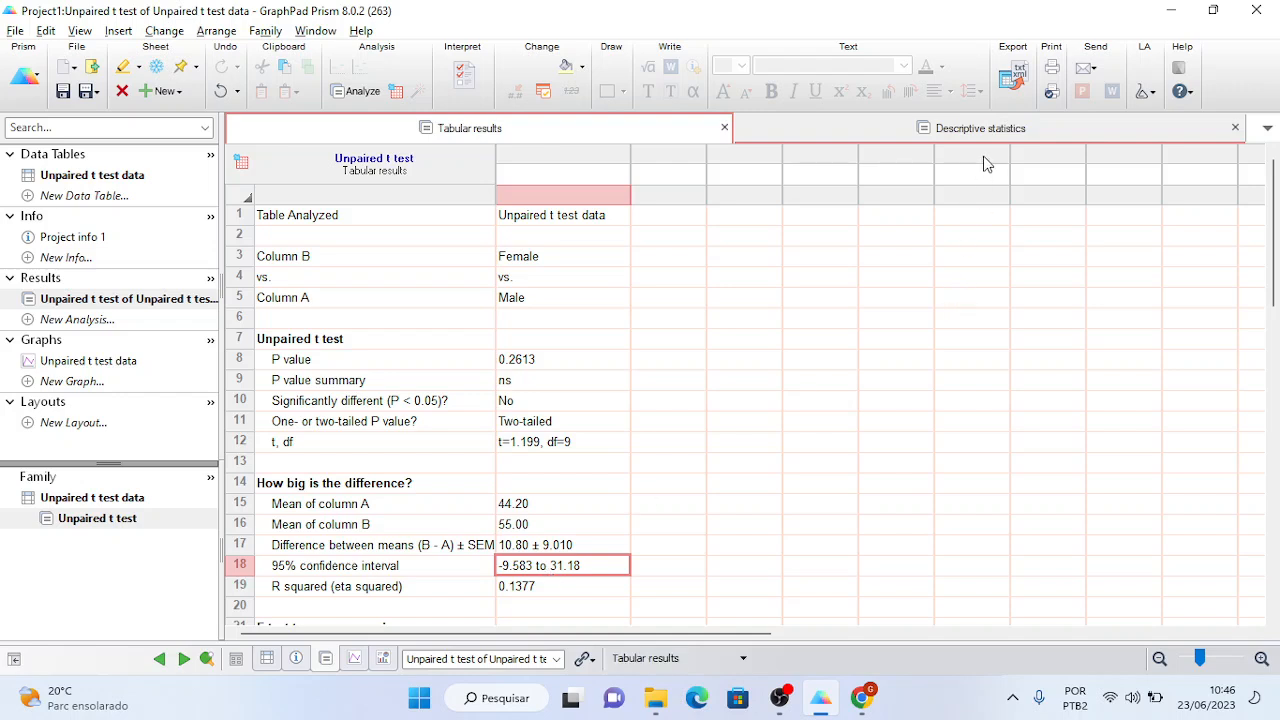
left_click(989, 131)
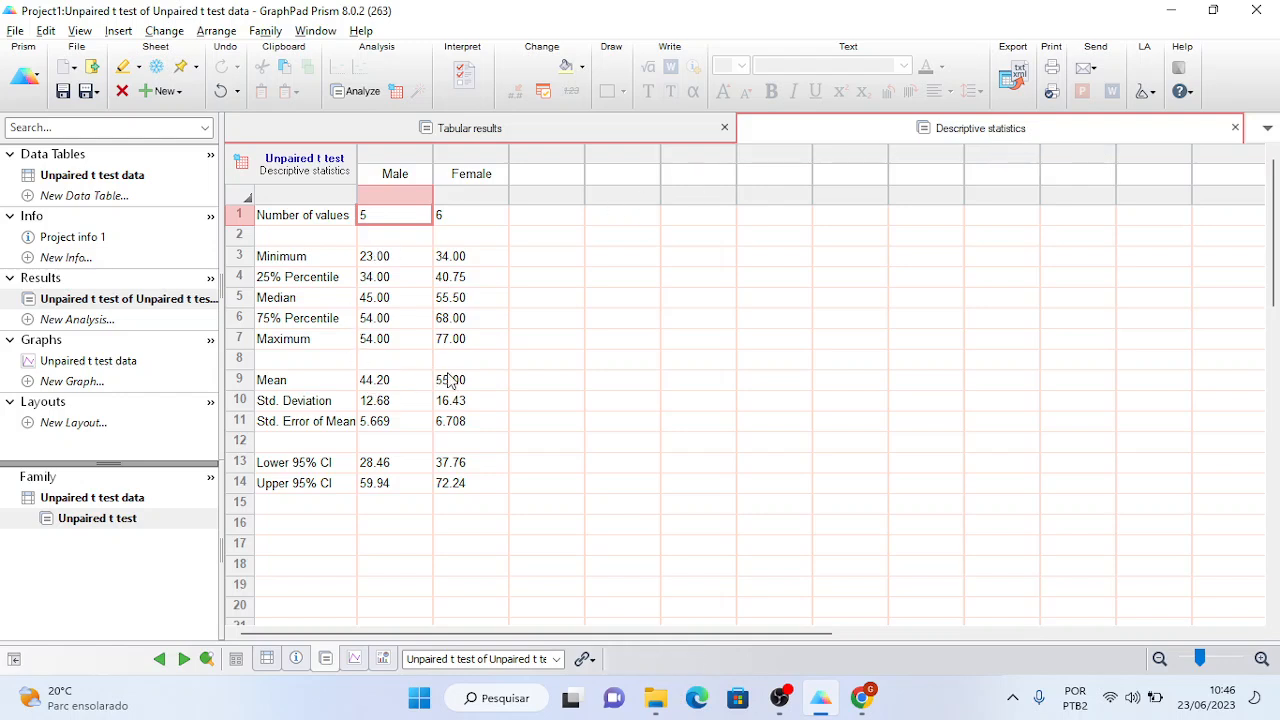
left_click(405, 424)
left_click_drag(405, 424, 440, 428)
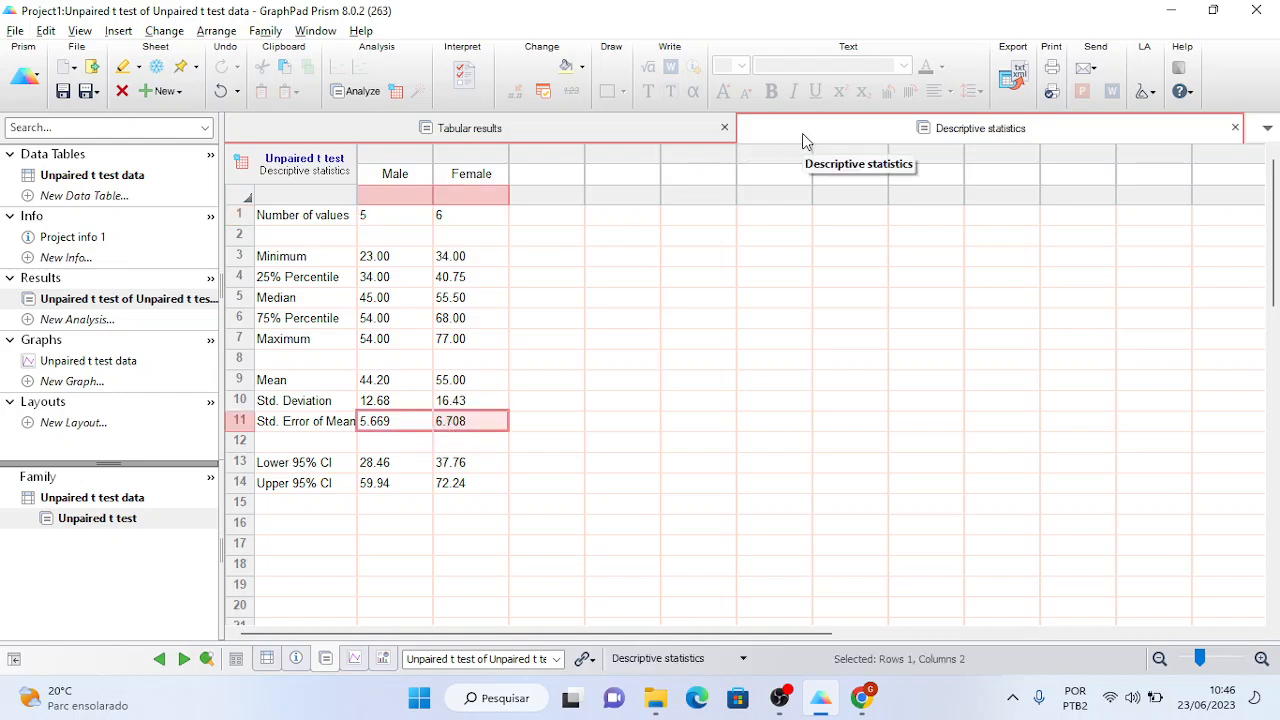
left_click(585, 127)
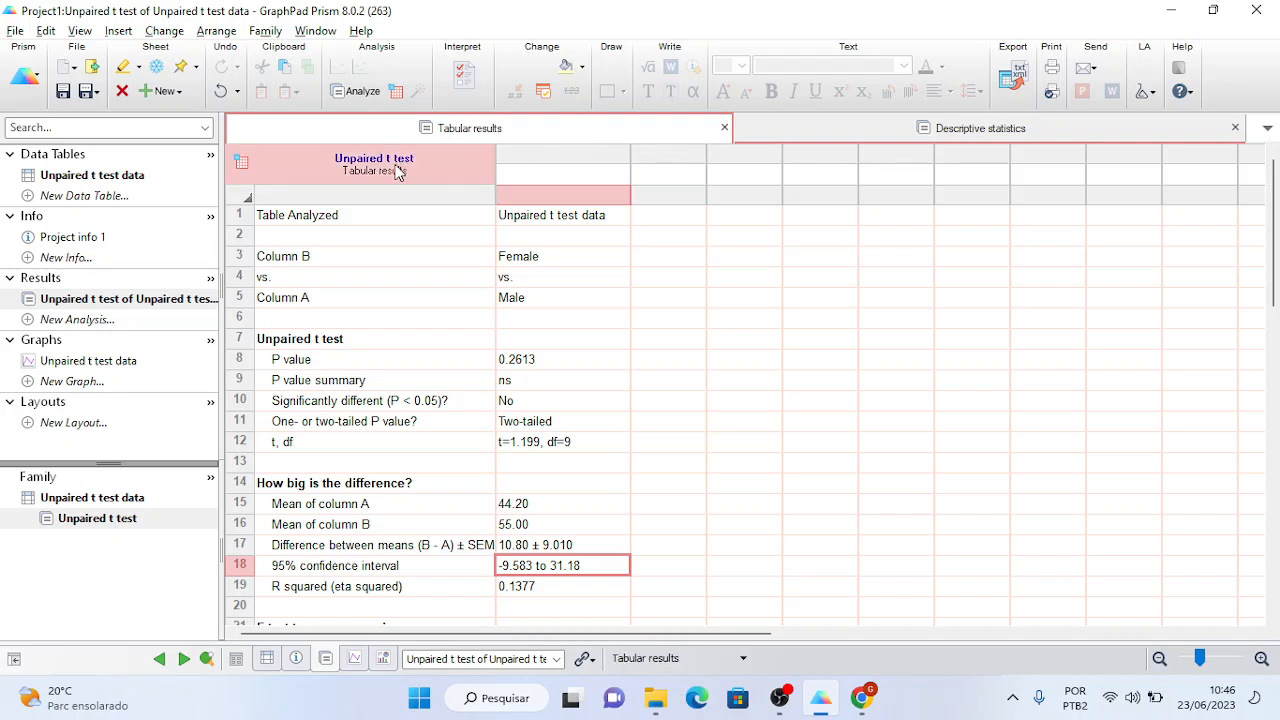
left_click(845, 131)
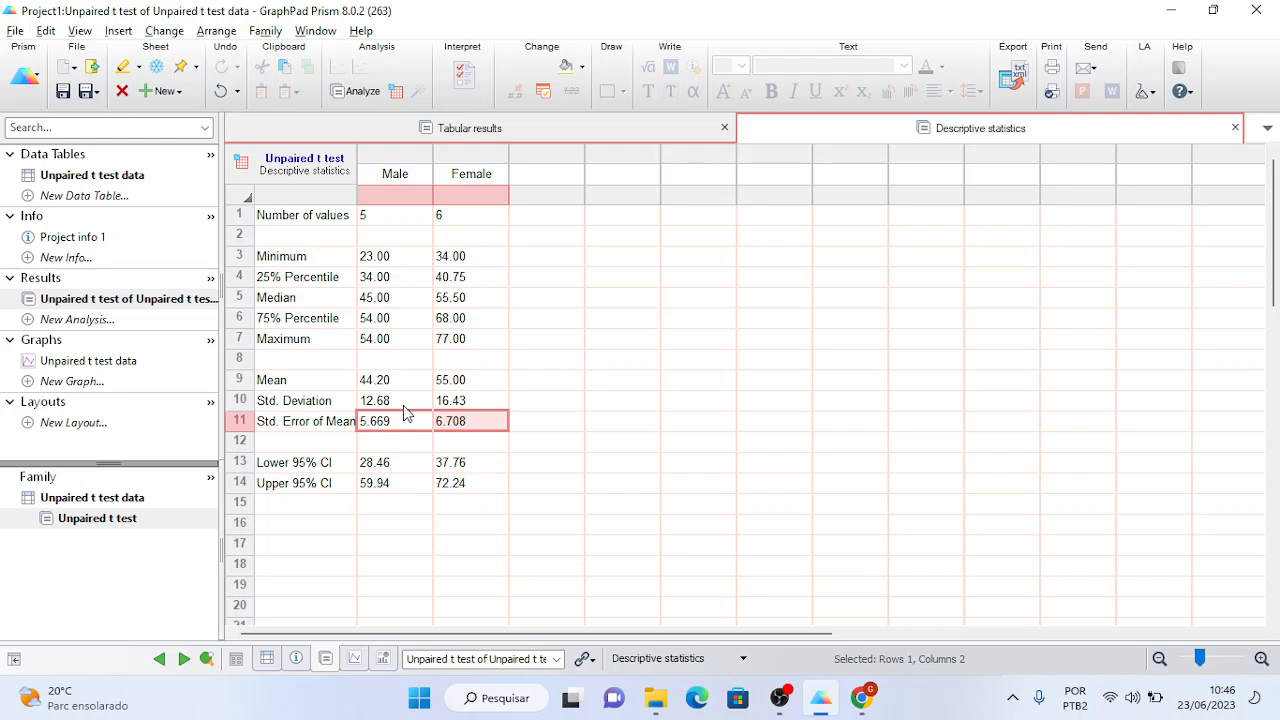
left_click(403, 405)
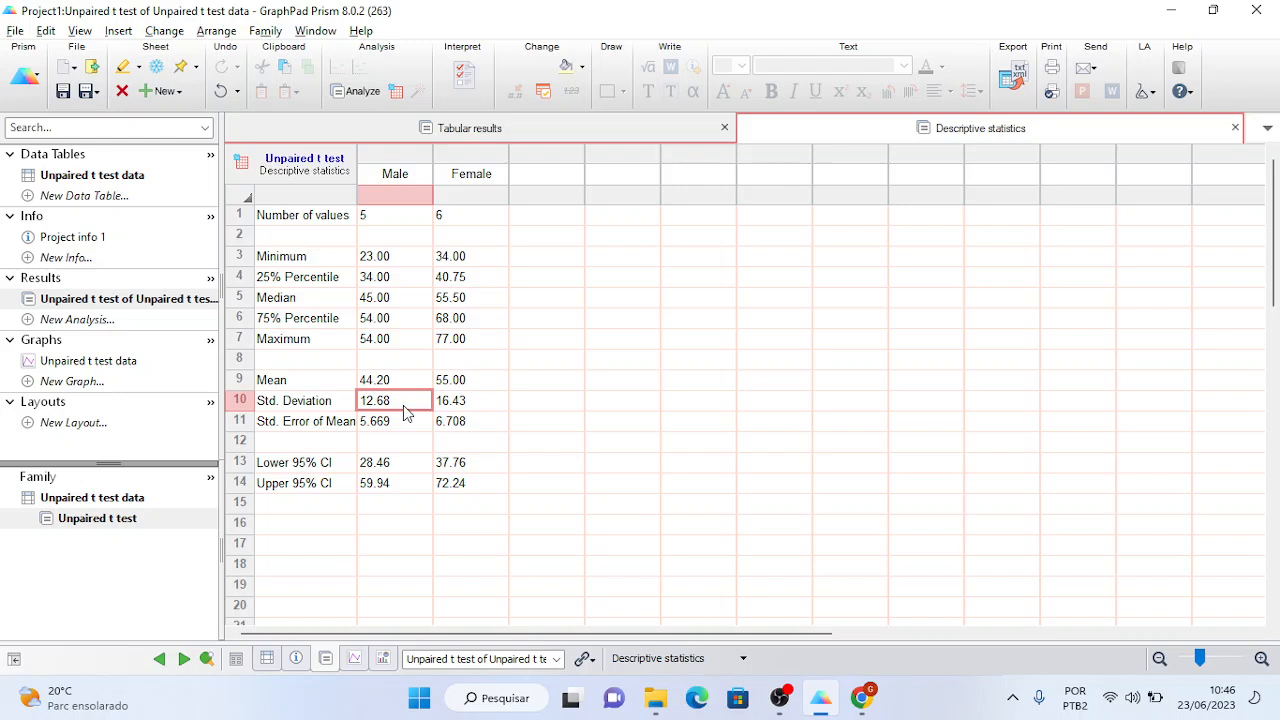
left_click_drag(403, 405, 403, 423)
left_click(403, 405)
left_click(401, 424)
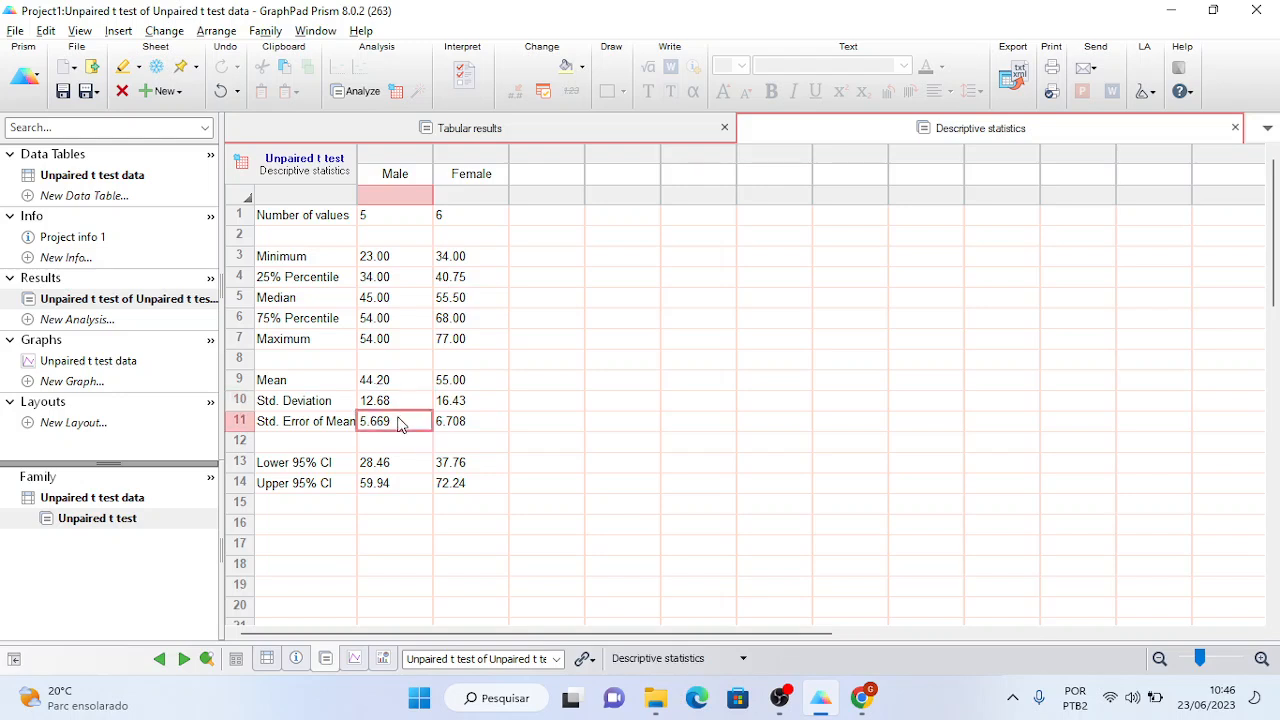
left_click(399, 441)
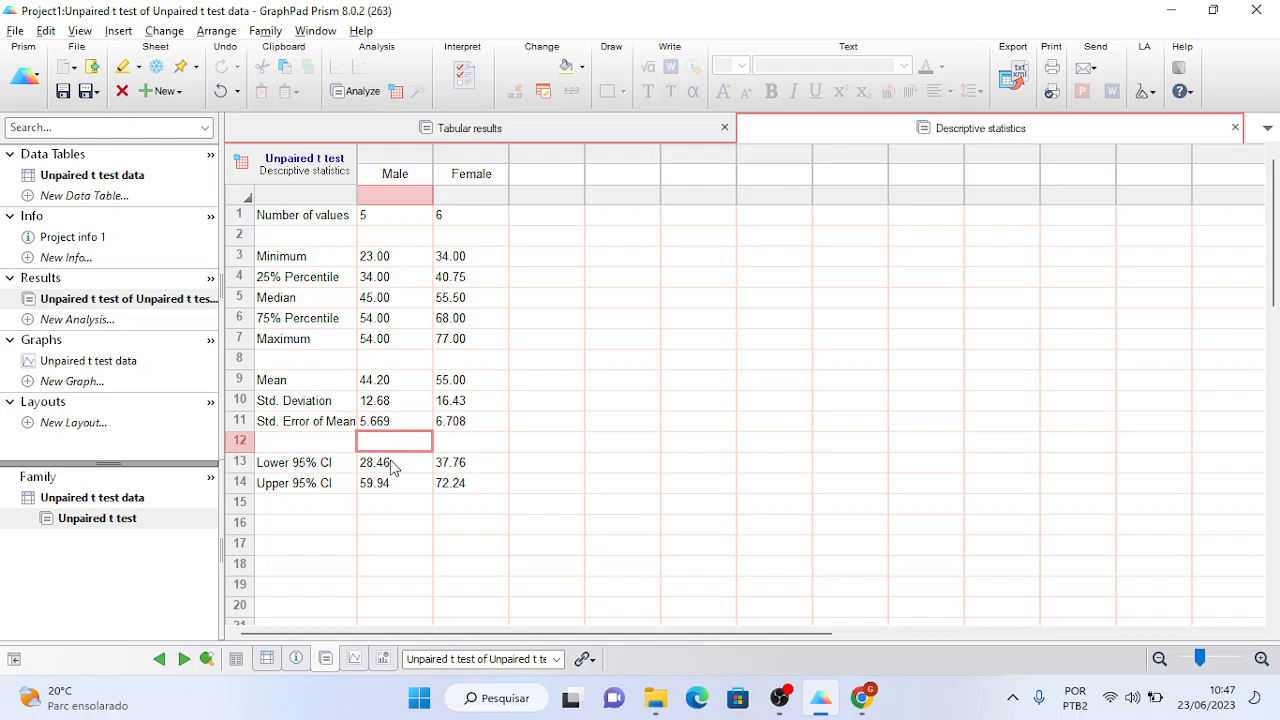
left_click(393, 466)
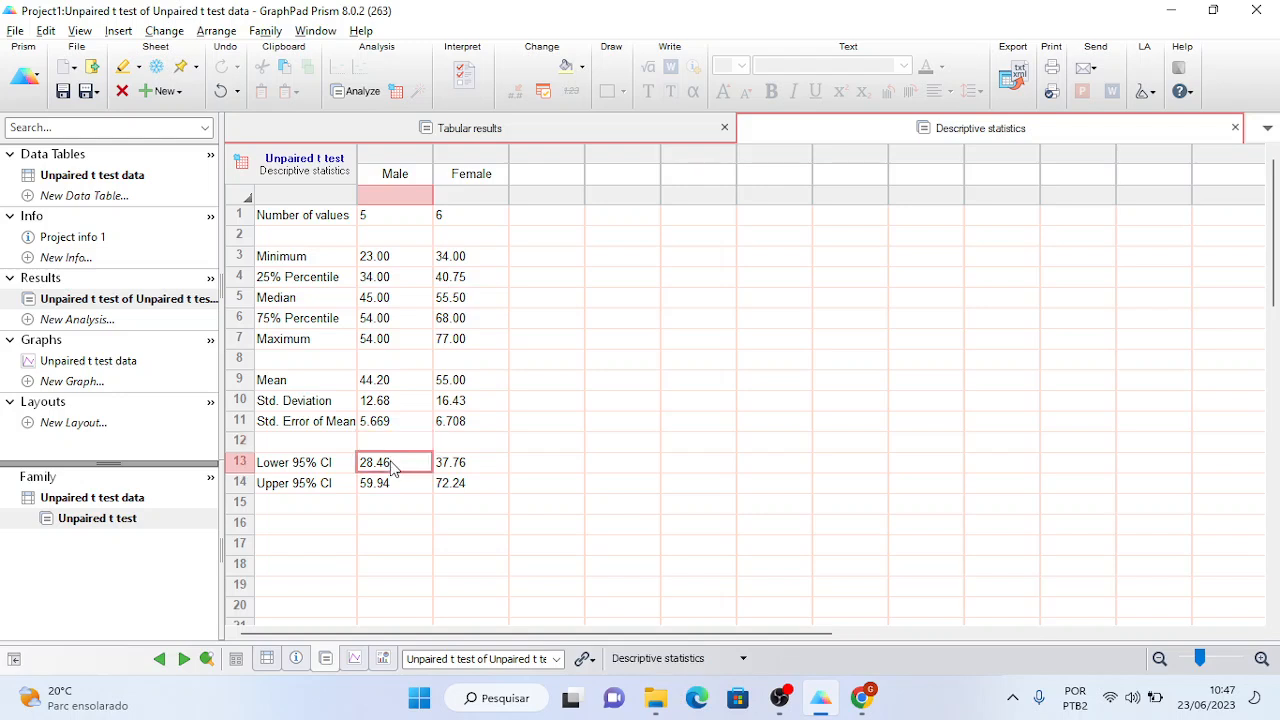
left_click(576, 141)
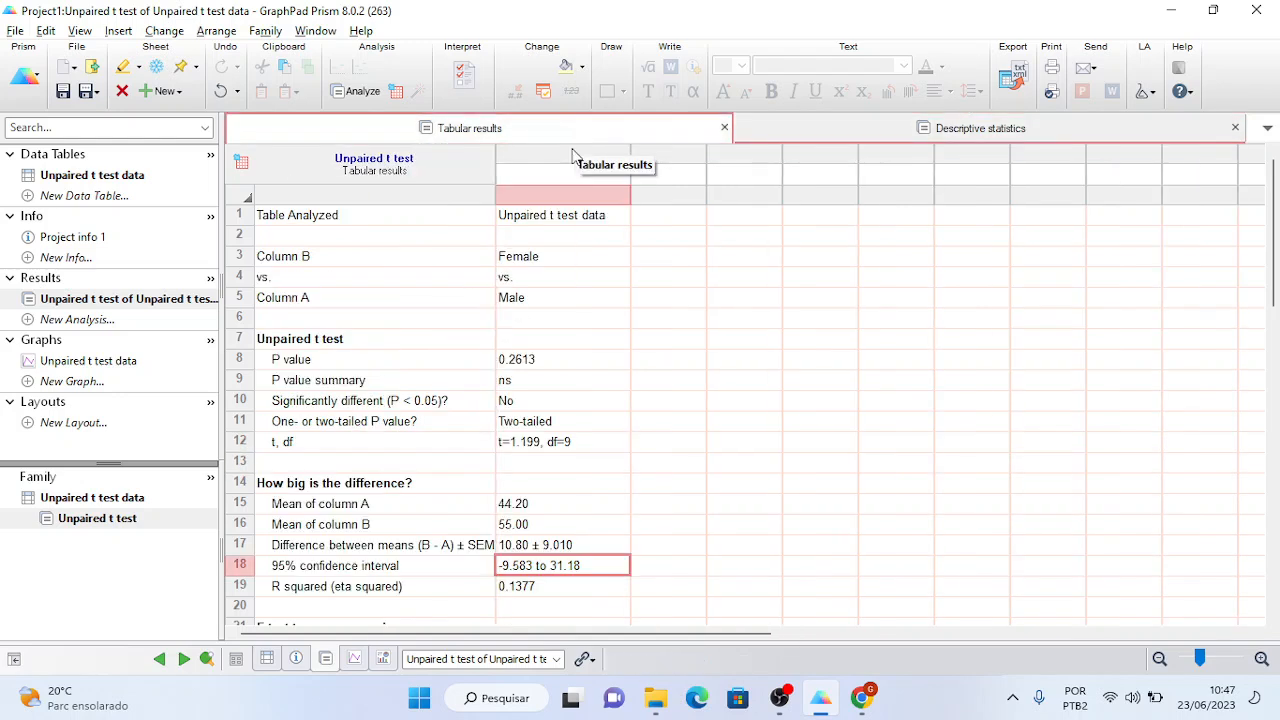
left_click(700, 505)
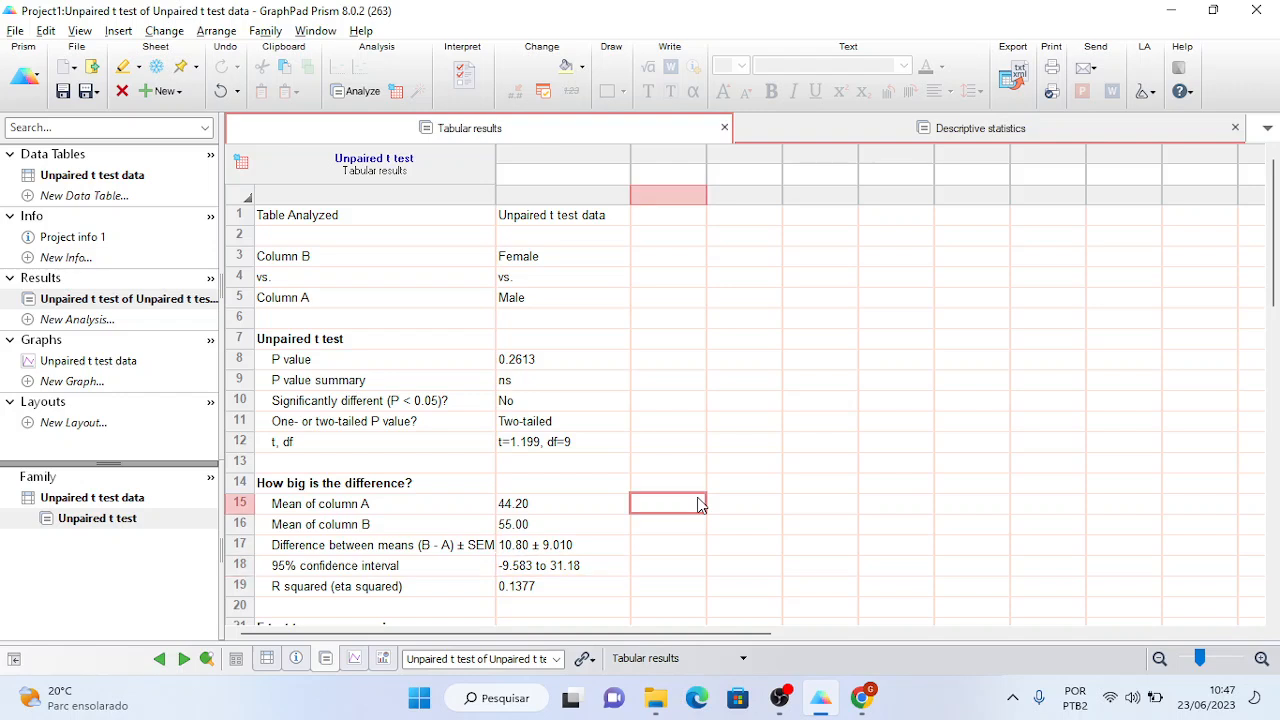
- Show the Unpaired t test data sheet and clear the Male/Female column selection
left_click(139, 185)
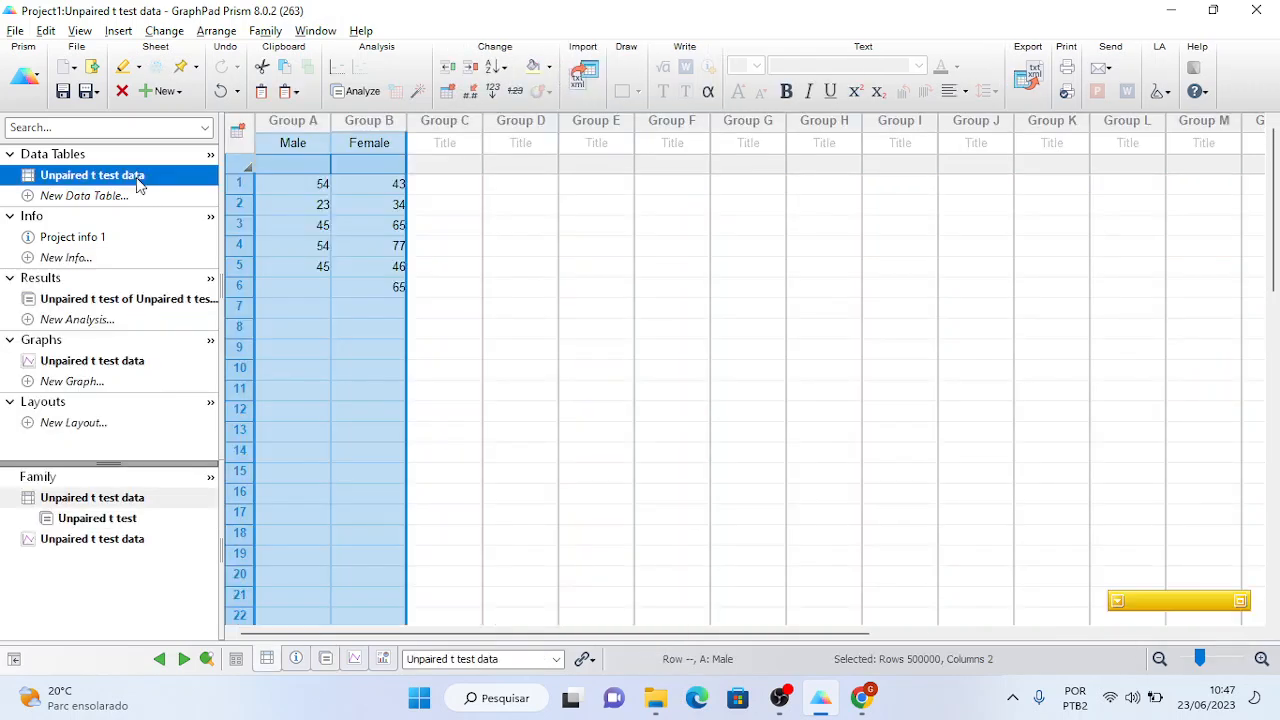
left_click(303, 288)
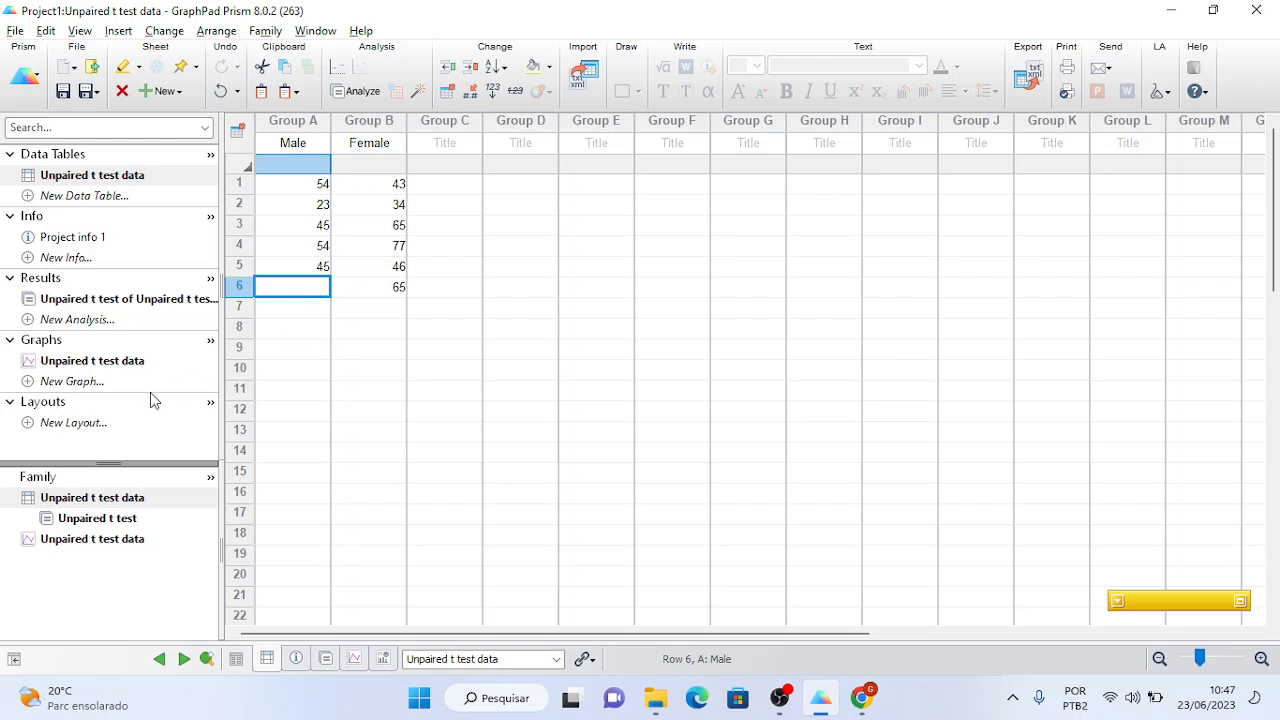
- Display the Unpaired t test data graph as a Male vs Female scatter plot with mean and SD
left_click(124, 361)
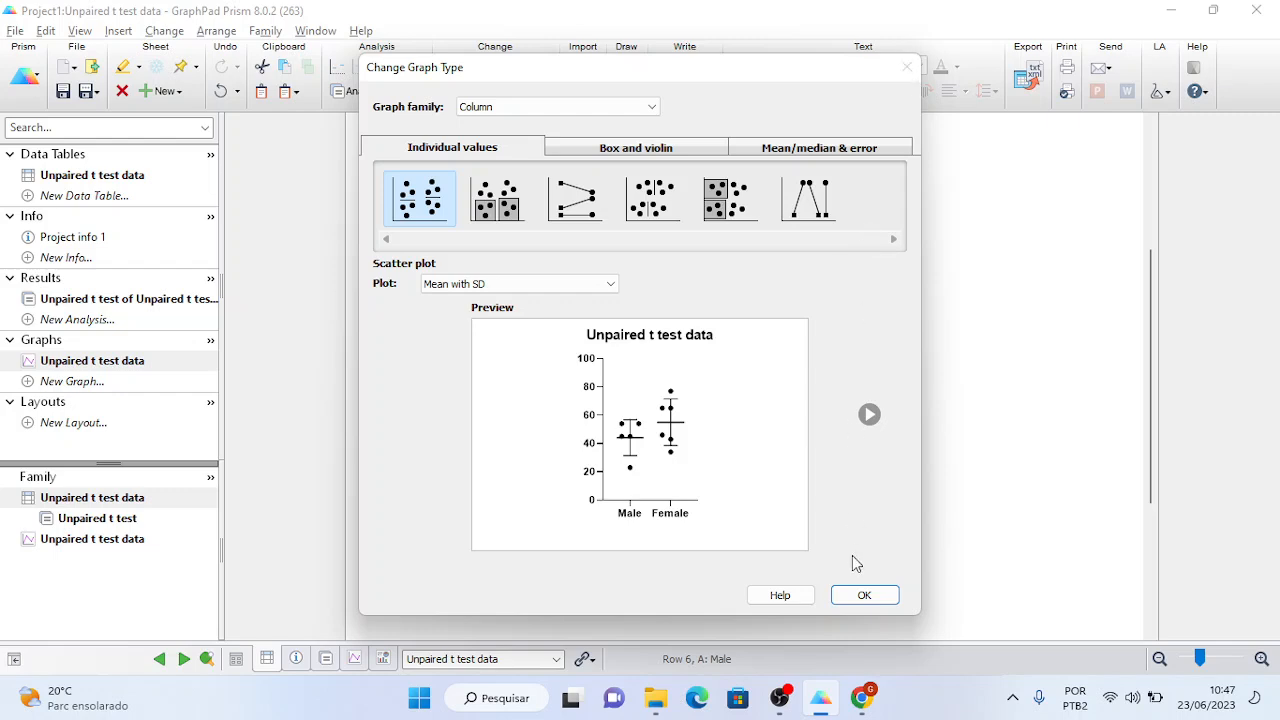
left_click(861, 596)
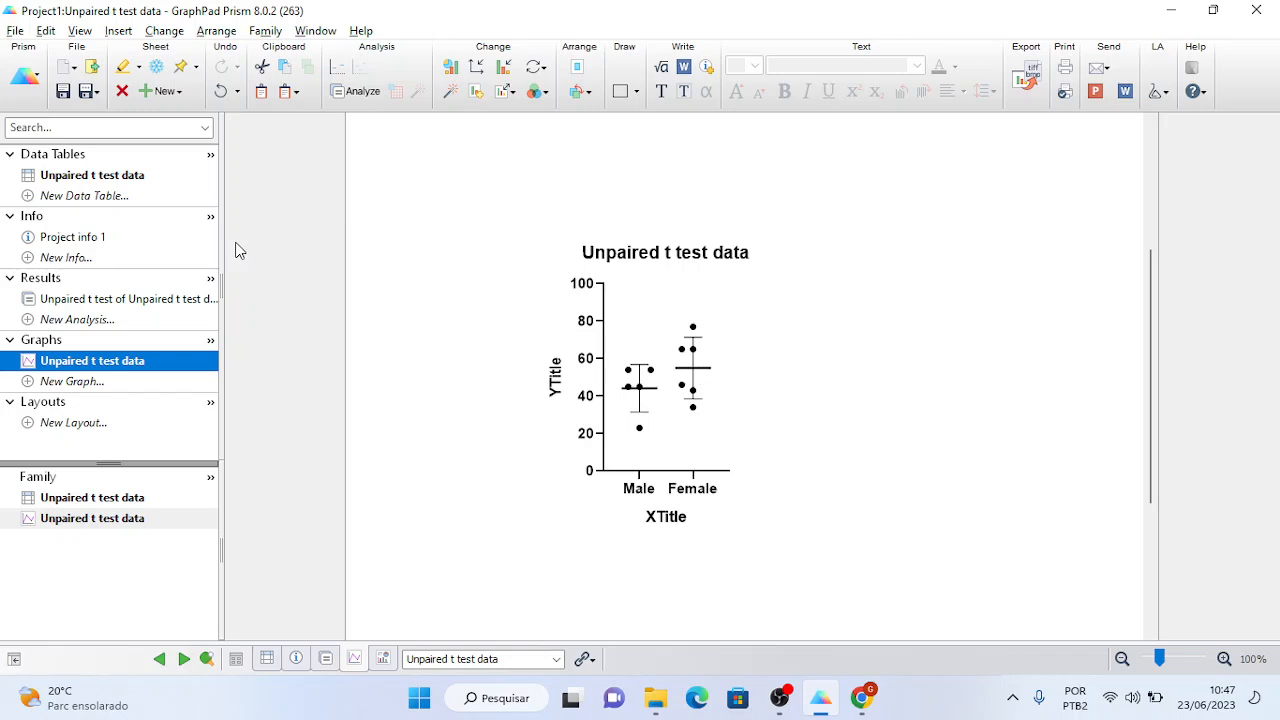
mouse_move(130, 180)
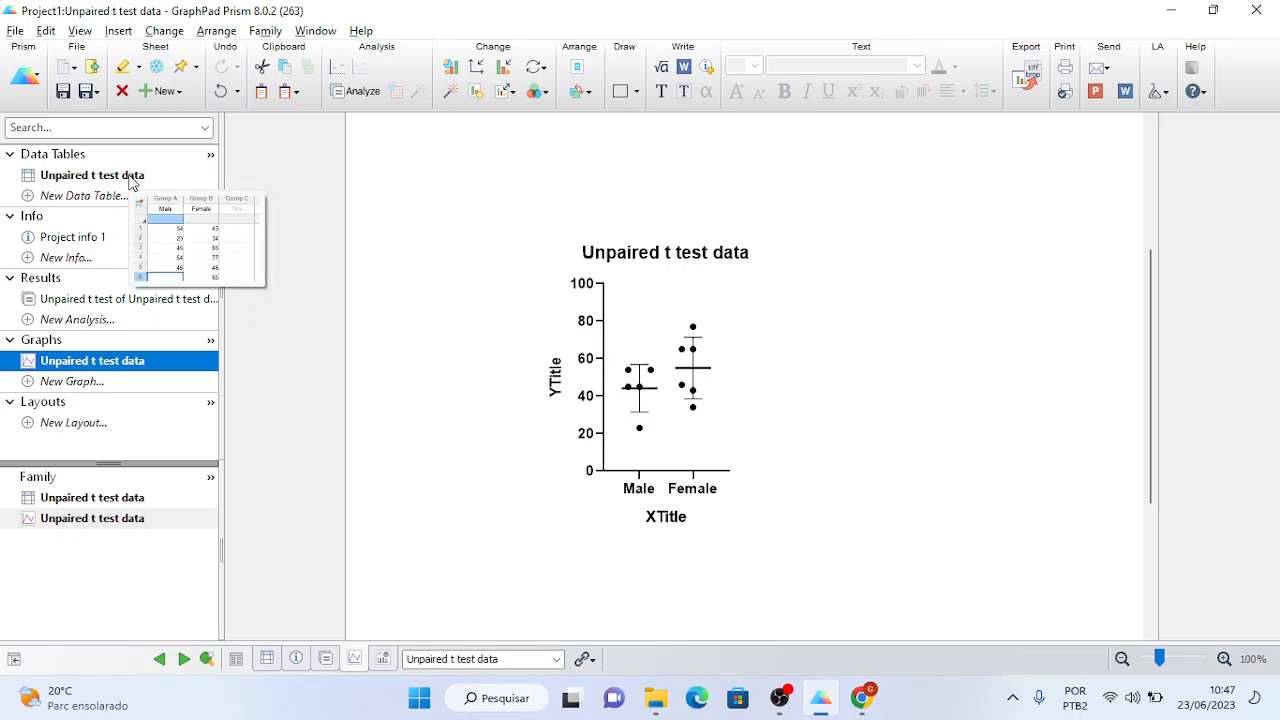
- Enter 65 as the sixth Male value in row 6 of the Unpaired t test data table
left_click(130, 180)
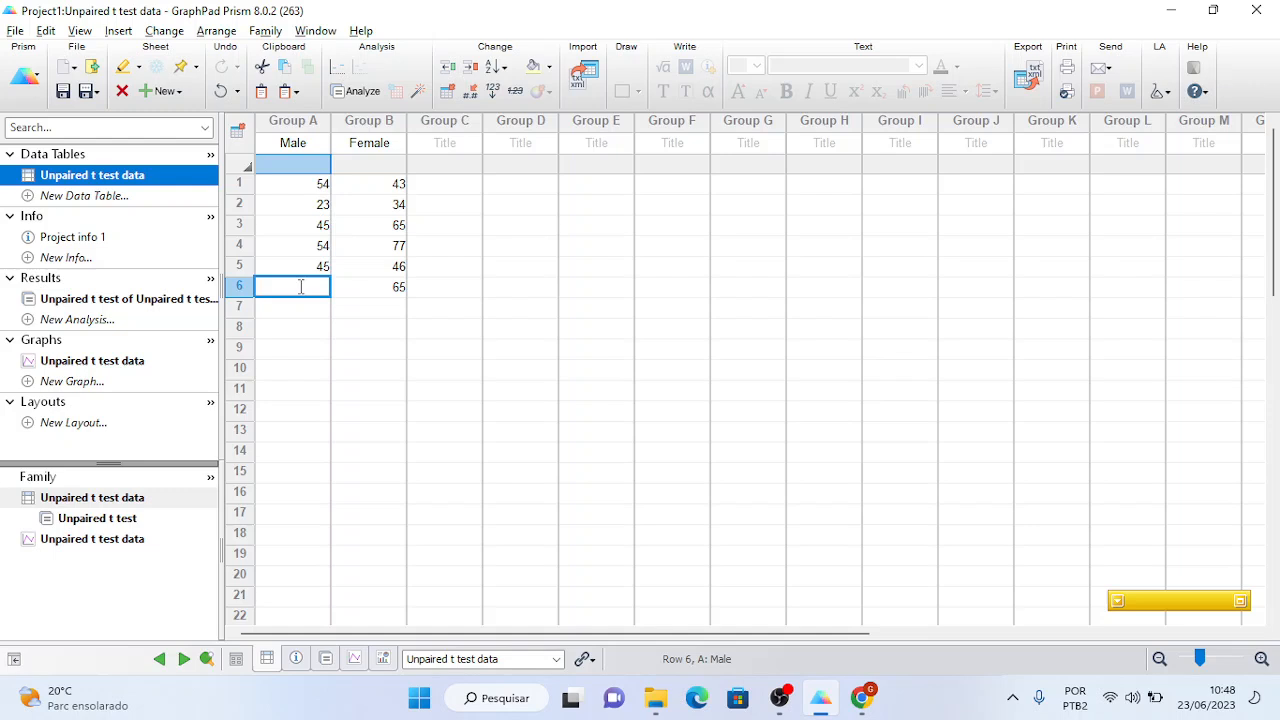
type("65")
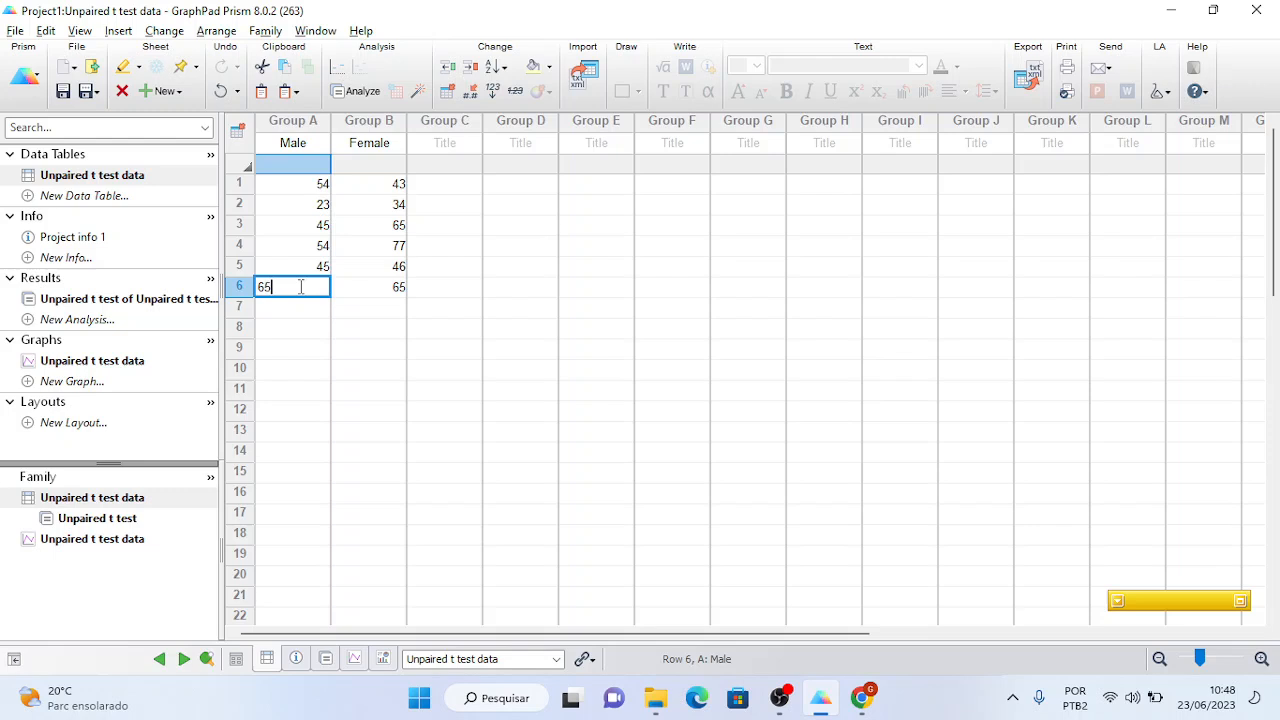
left_click(300, 320)
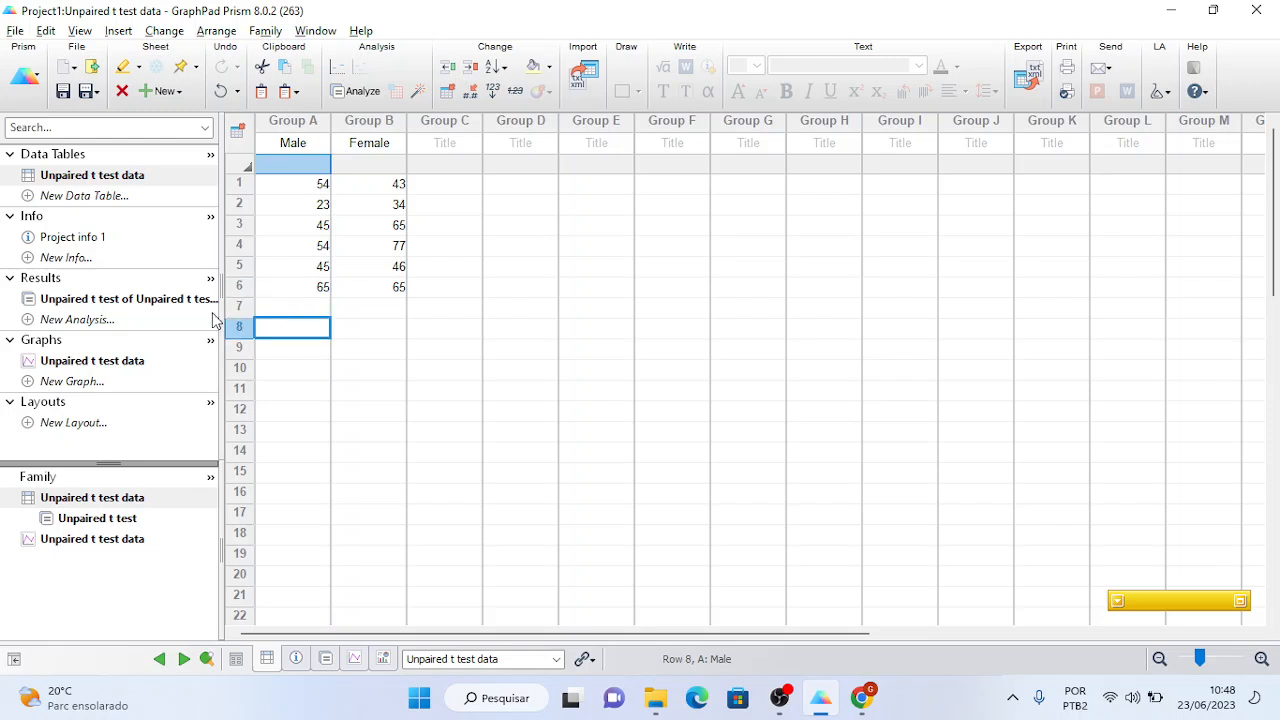
double_click(291, 287)
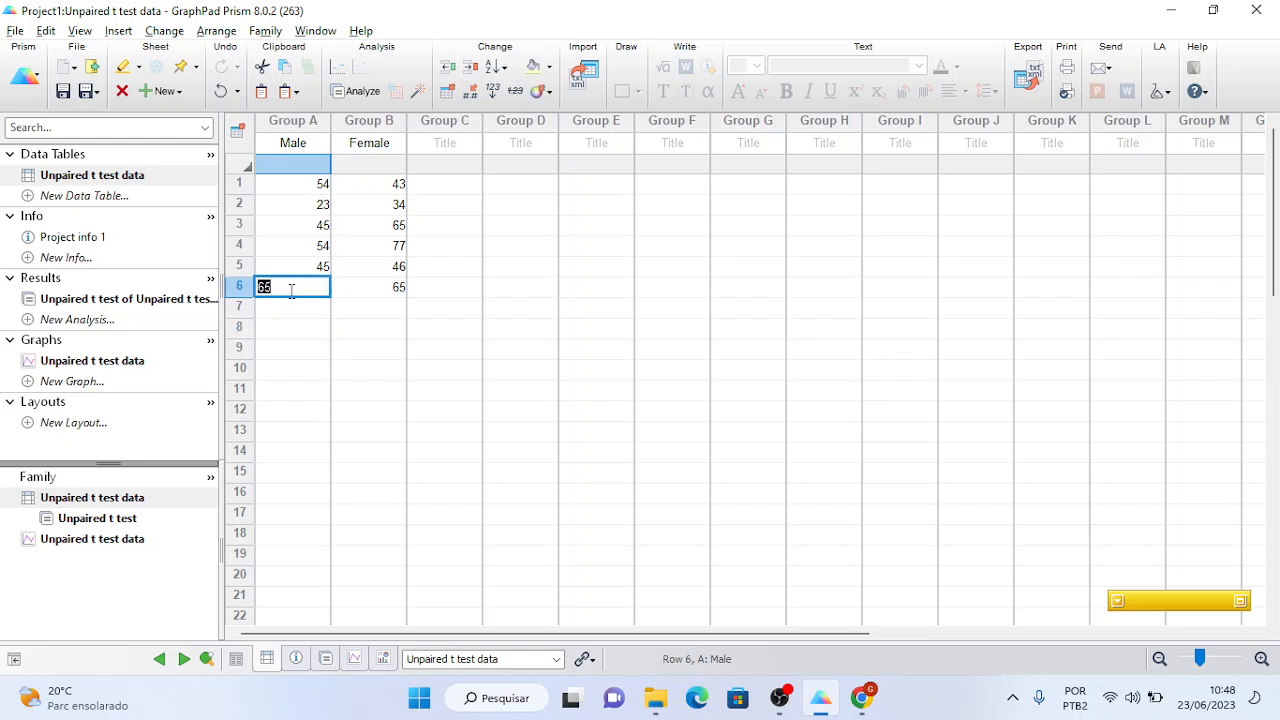
left_click(296, 308)
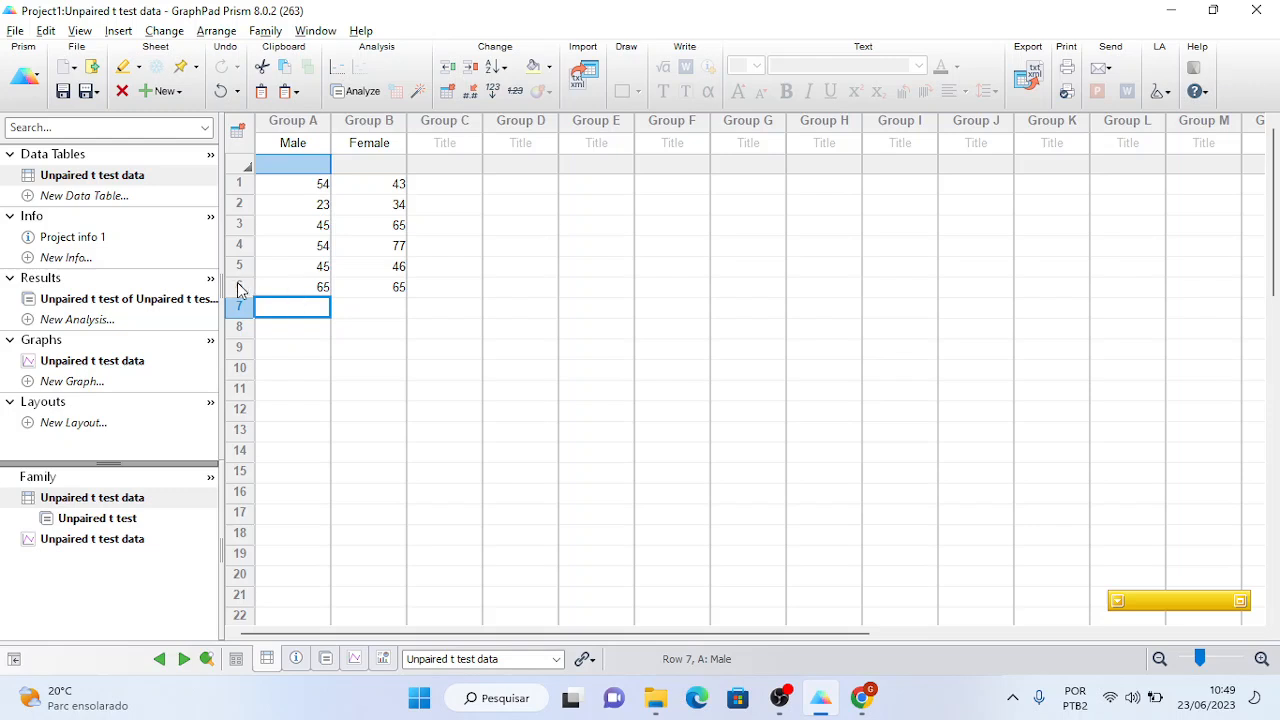
- Review the recalculated t test results (P = 0.4270) and the updated scatter graph
left_click(177, 301)
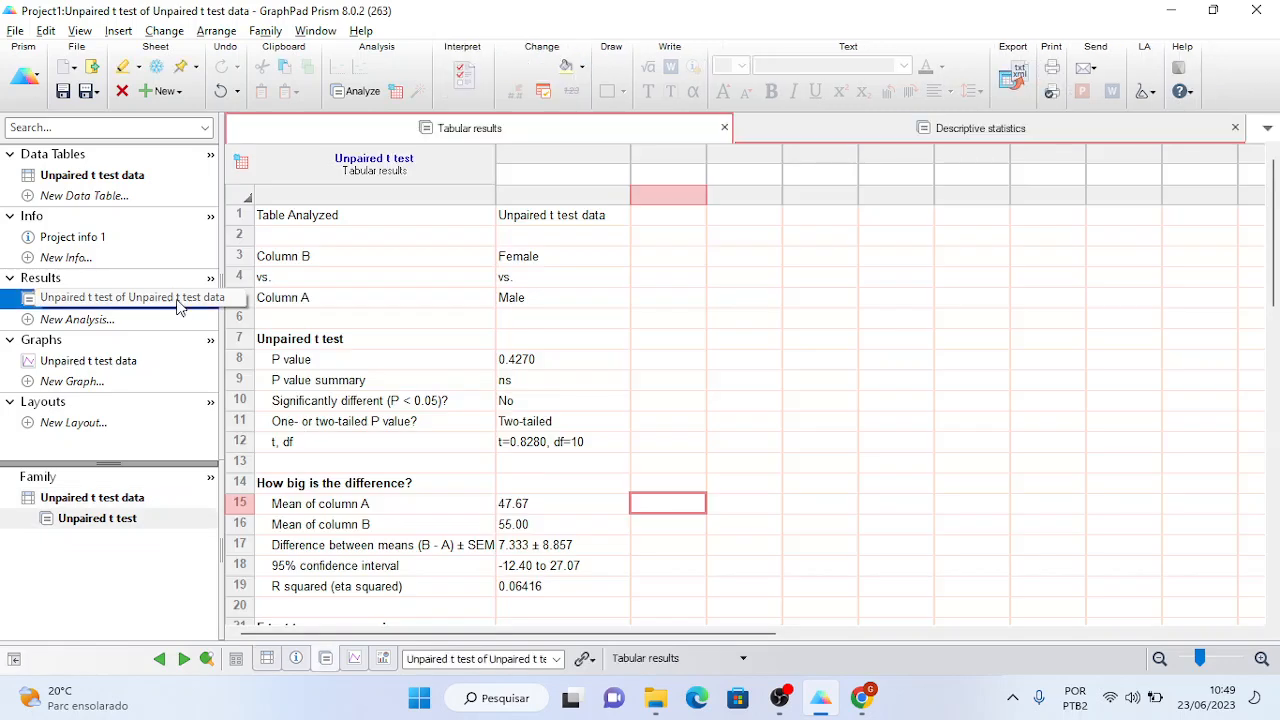
left_click(534, 364)
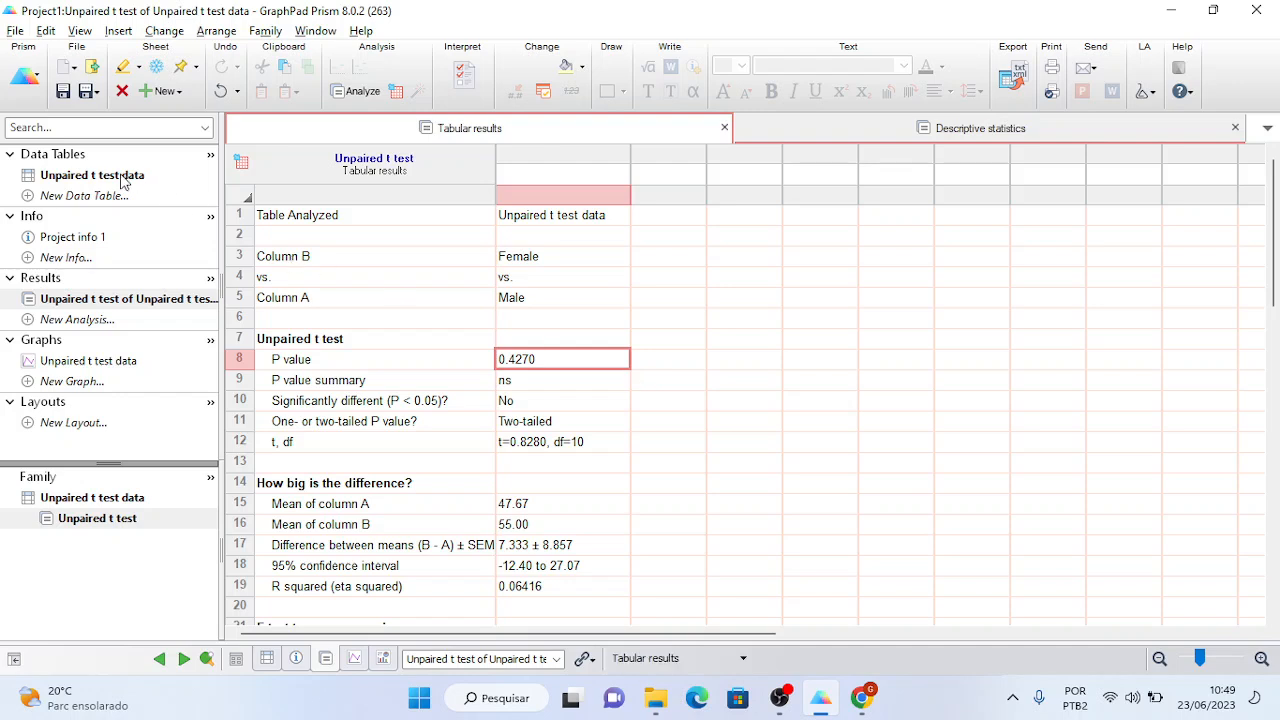
left_click(104, 362)
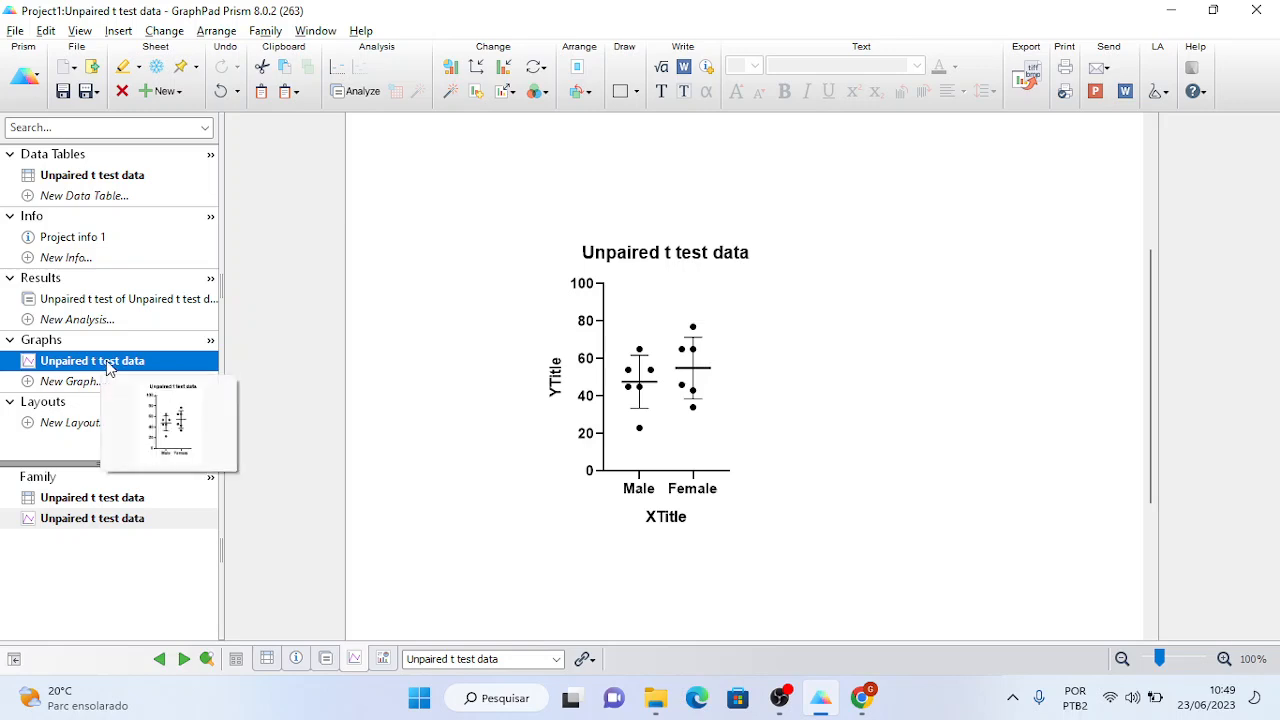
- Go back through the Male/Female data table and reopen the results to inspect the difference between means
left_click(70, 178)
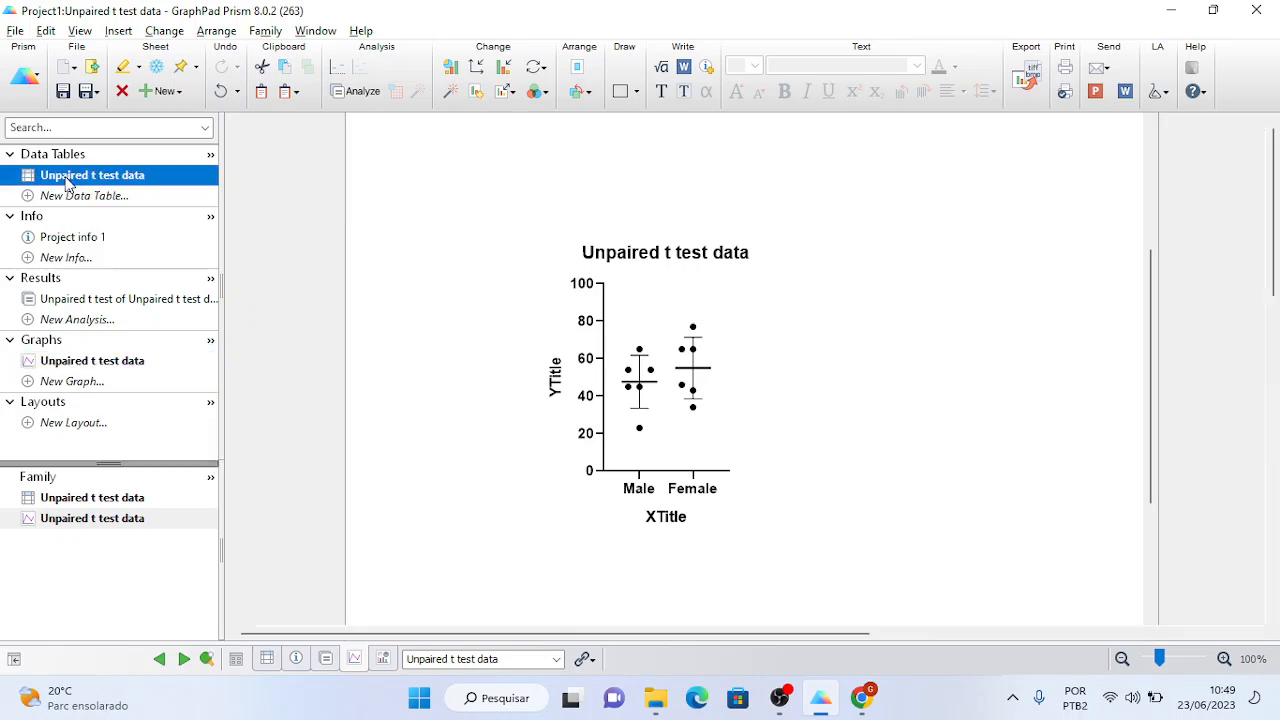
left_click(86, 302)
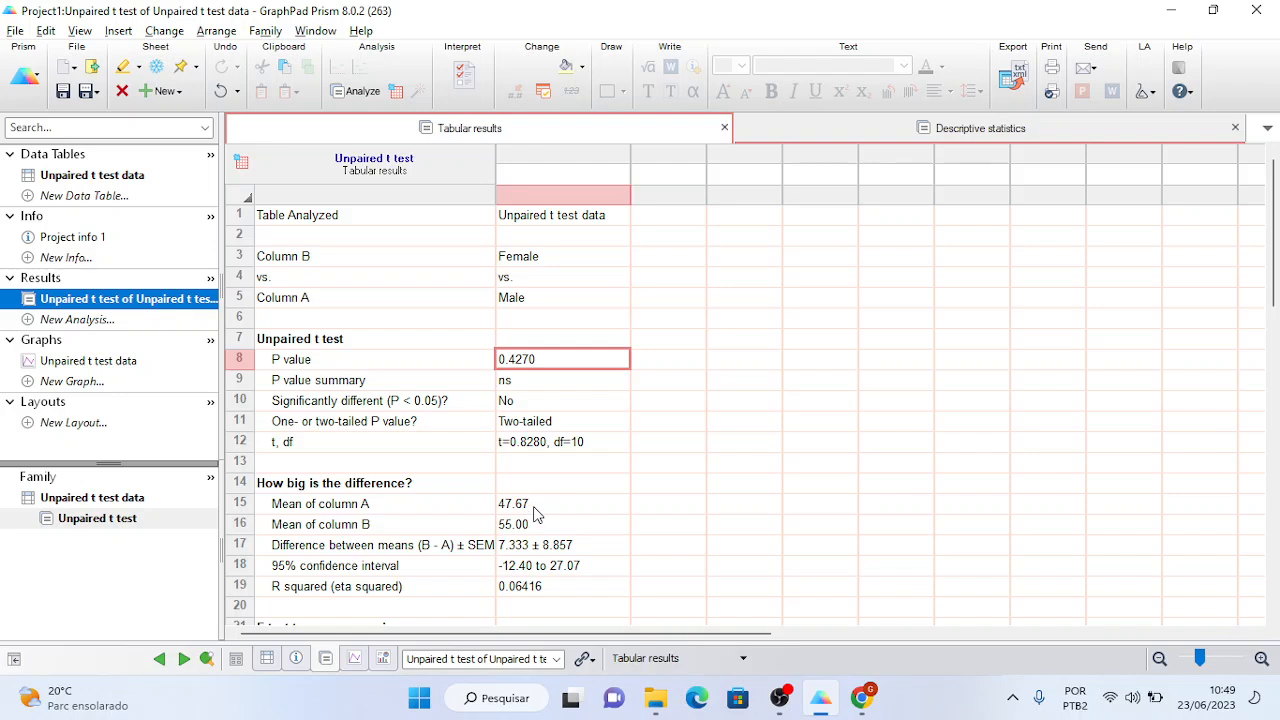
left_click(530, 550)
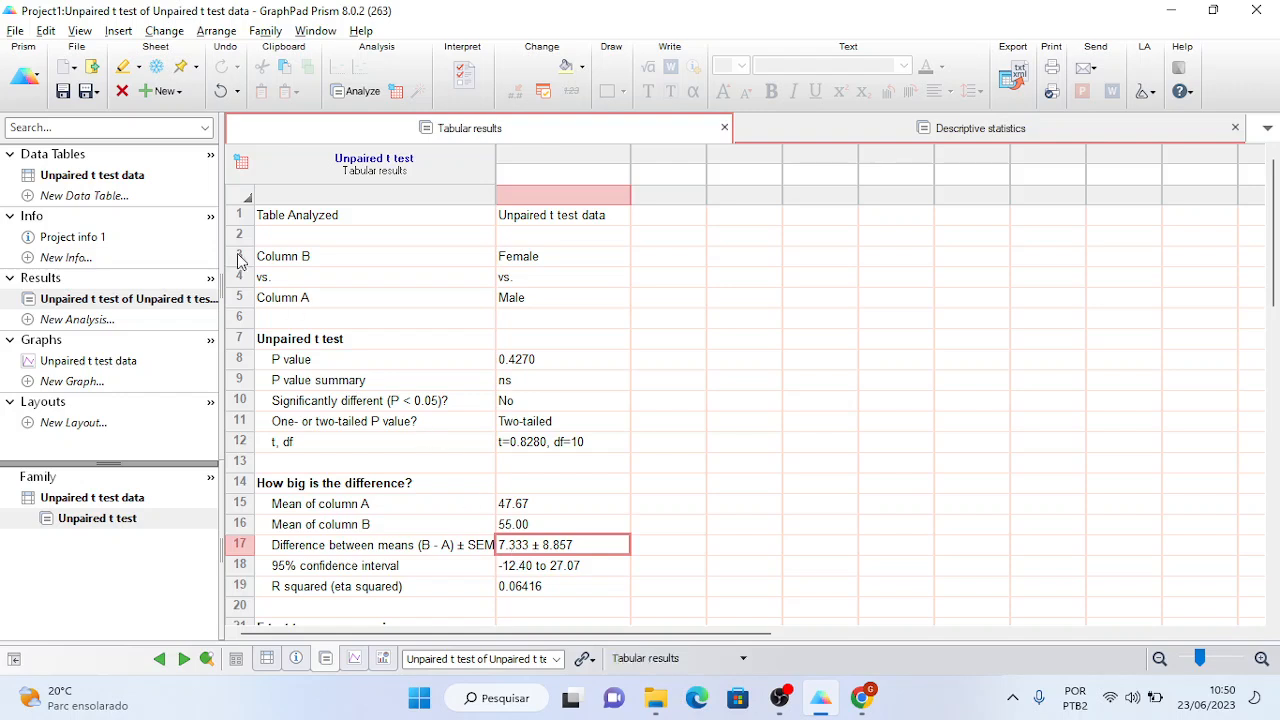
- Change the sixth Male value from 65 to 15 and view the recalculated t test, P = 0.1299
left_click(125, 178)
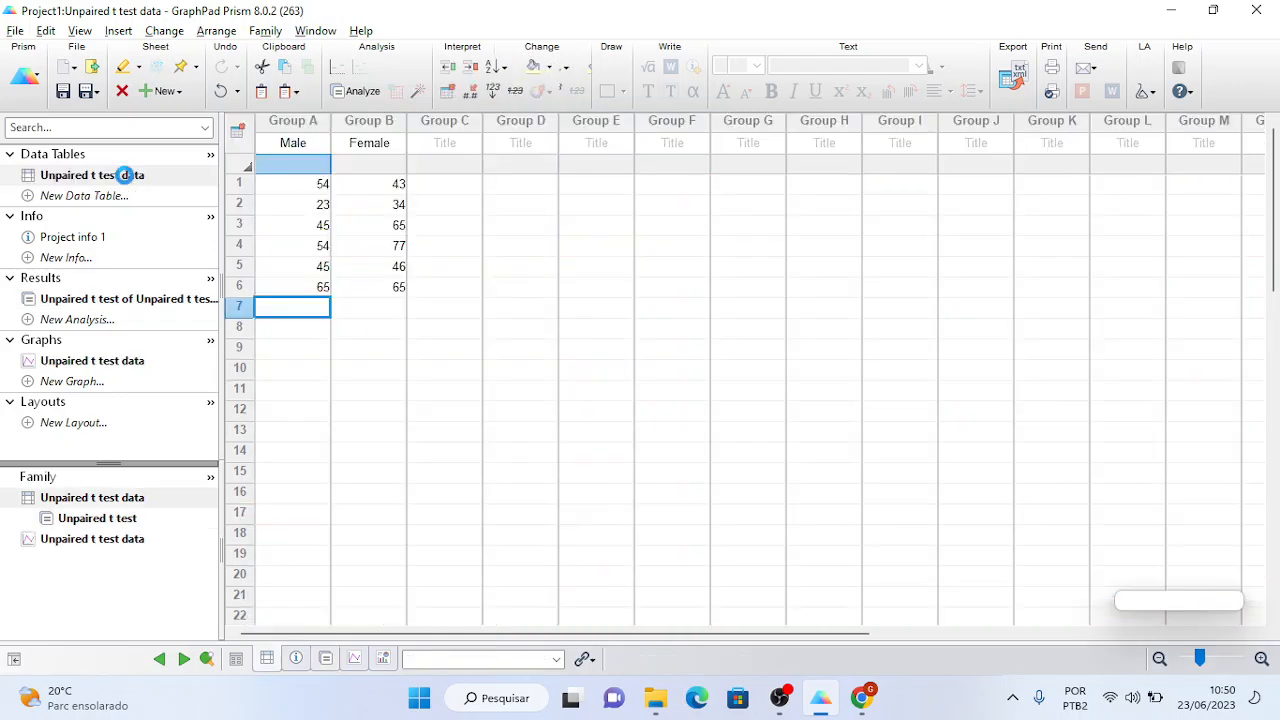
double_click(297, 288)
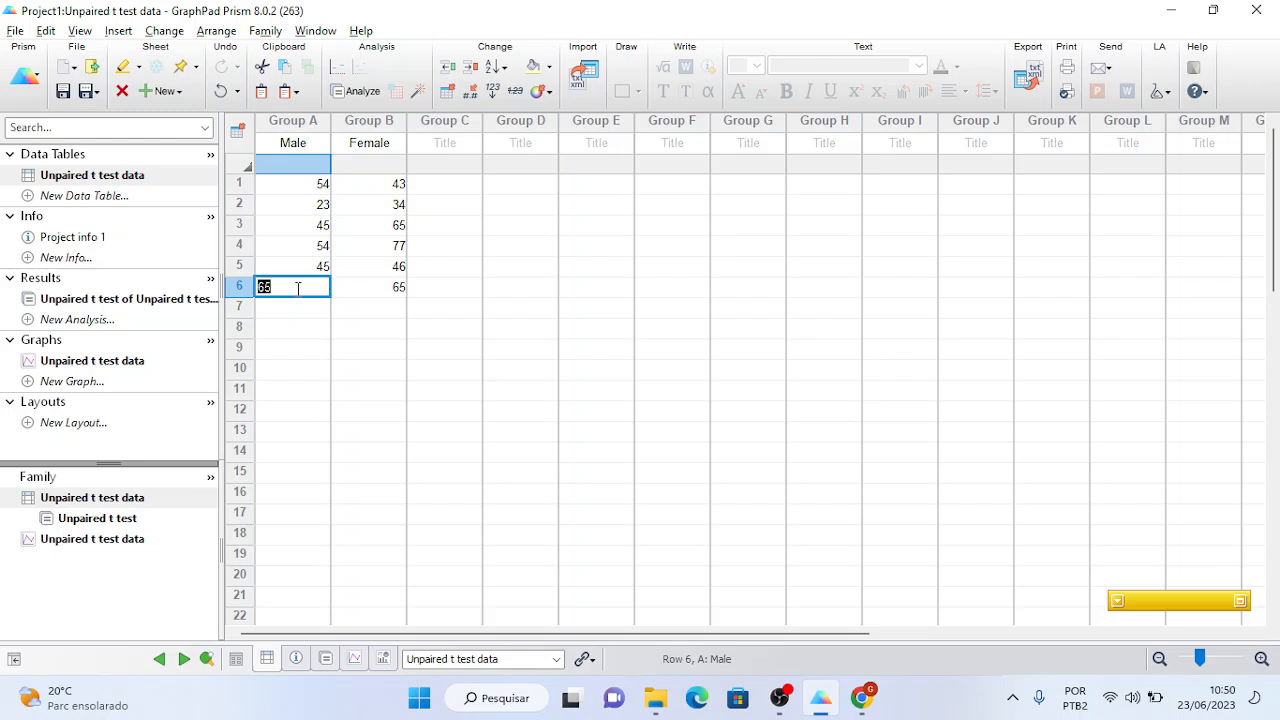
type("15")
left_click(297, 308)
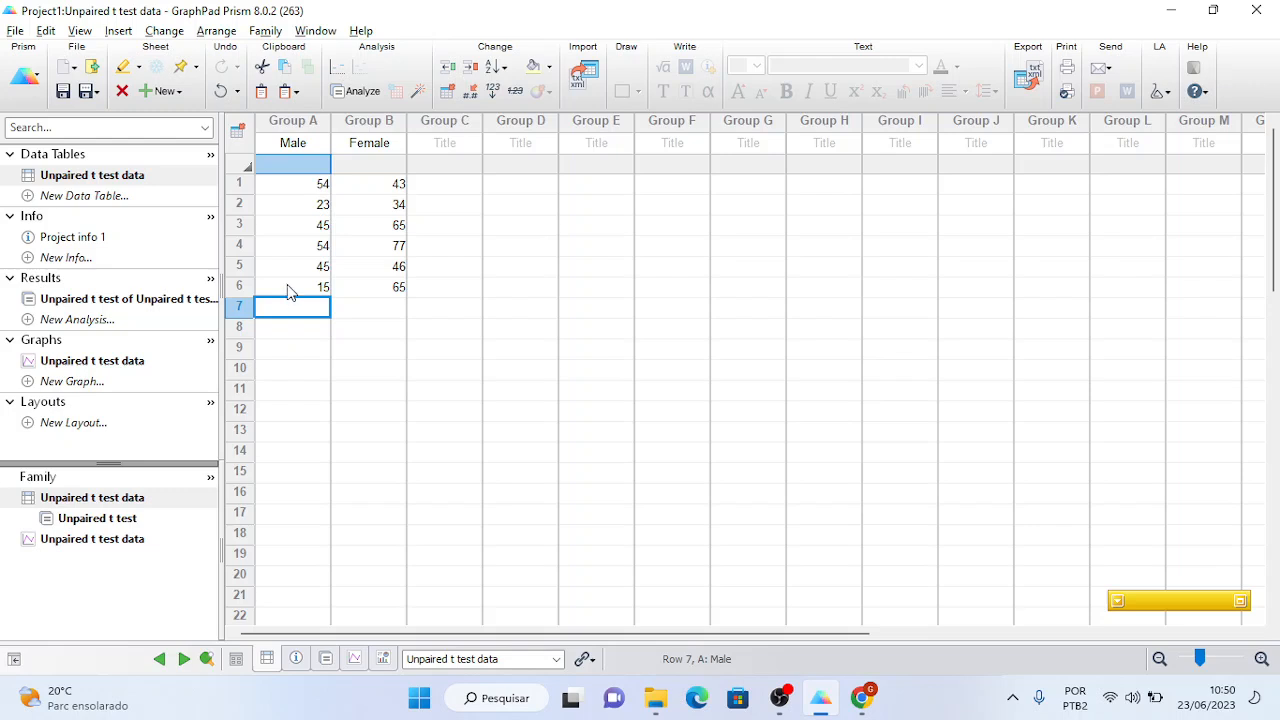
double_click(288, 286)
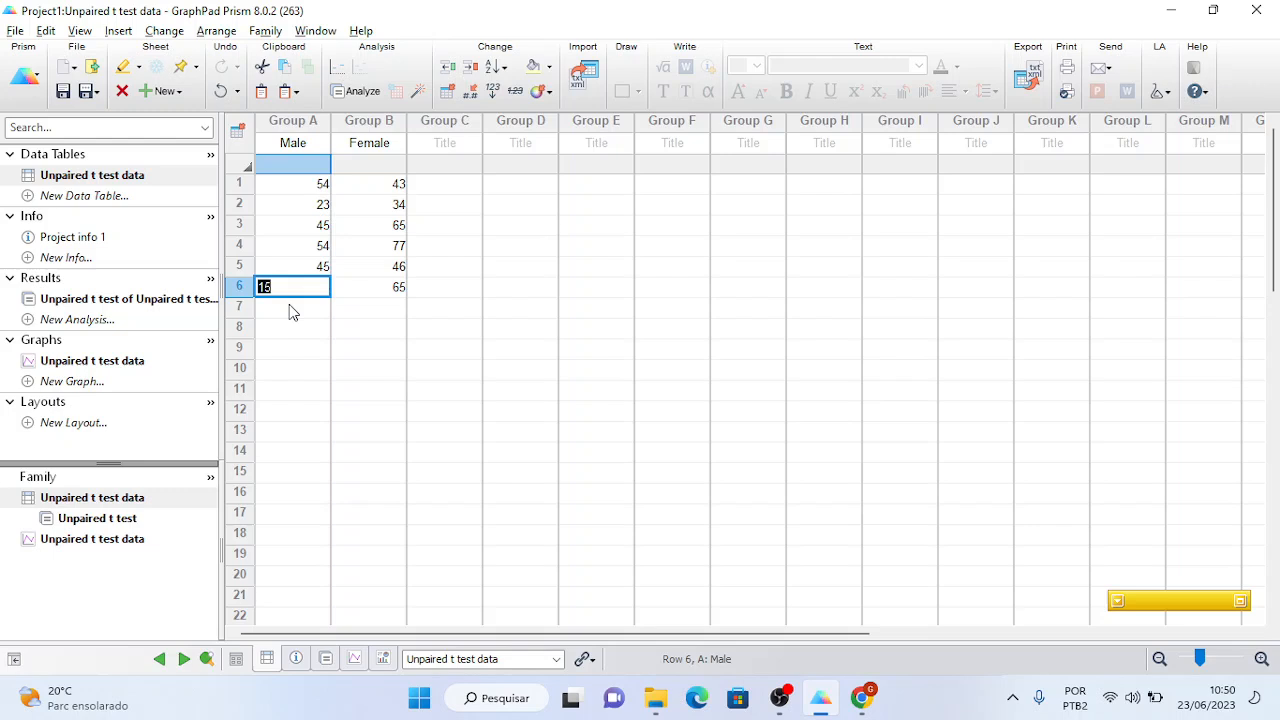
left_click(174, 303)
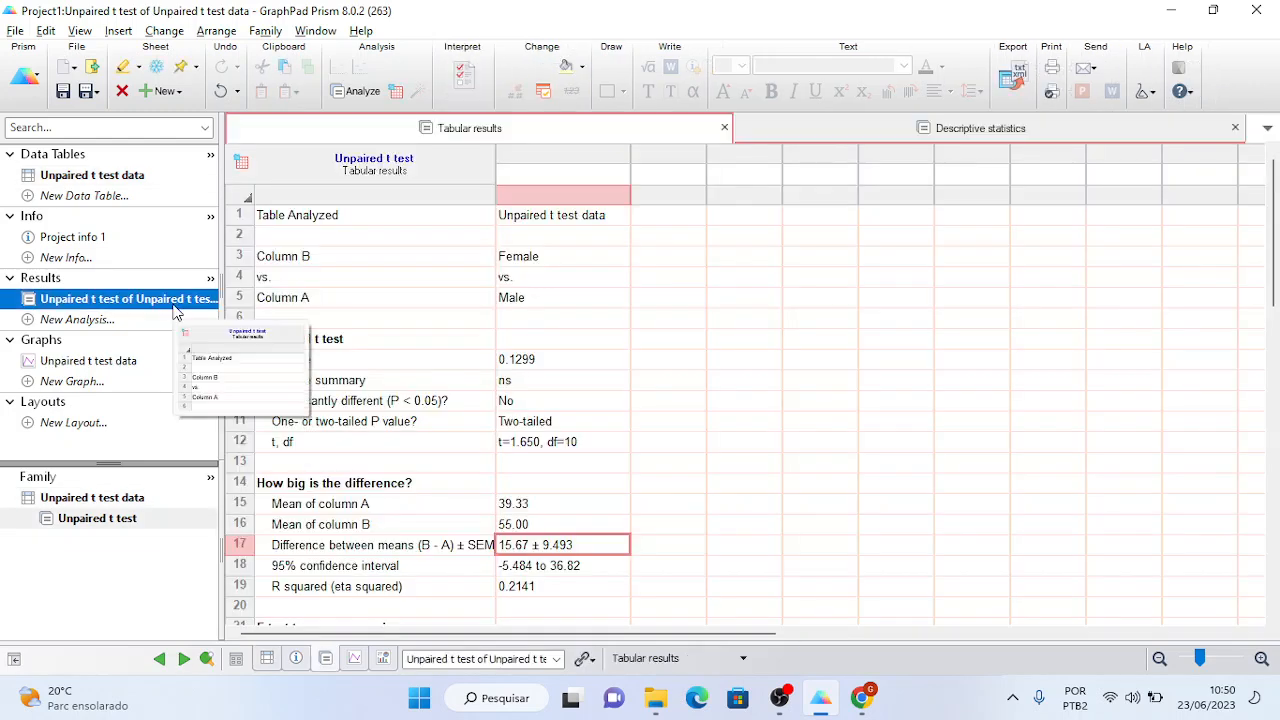
left_click(547, 366)
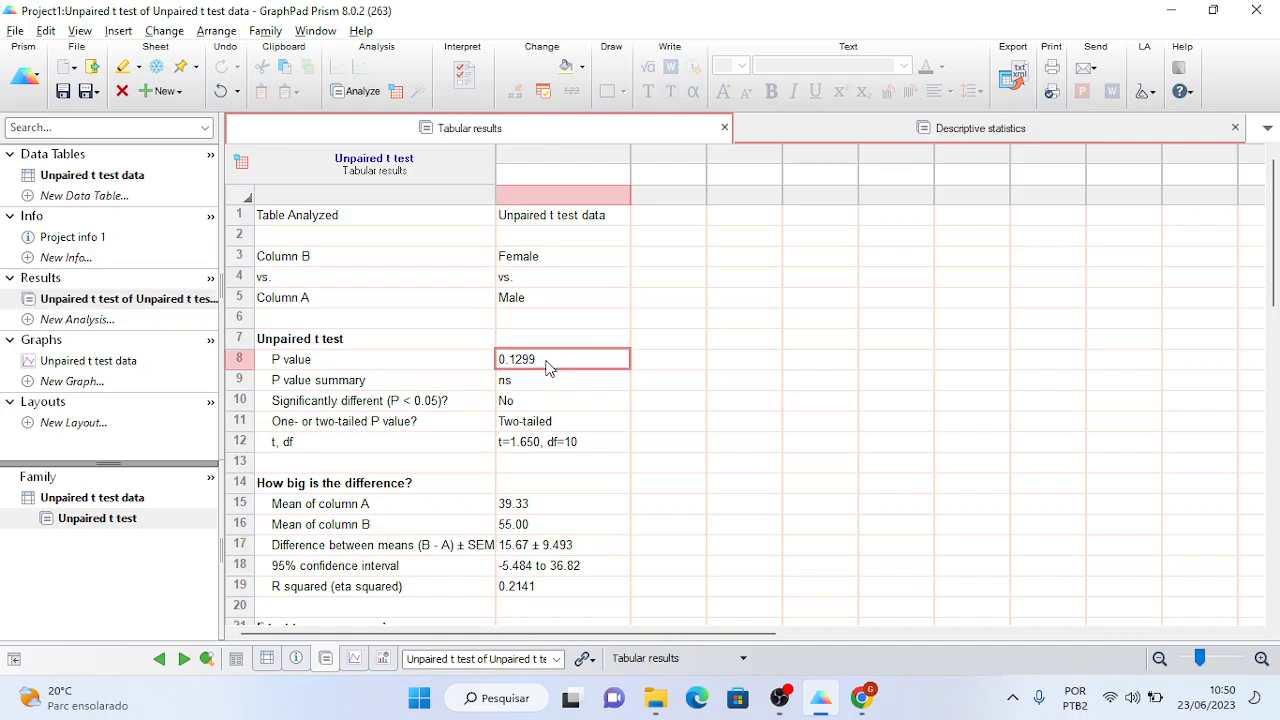
left_click(527, 549)
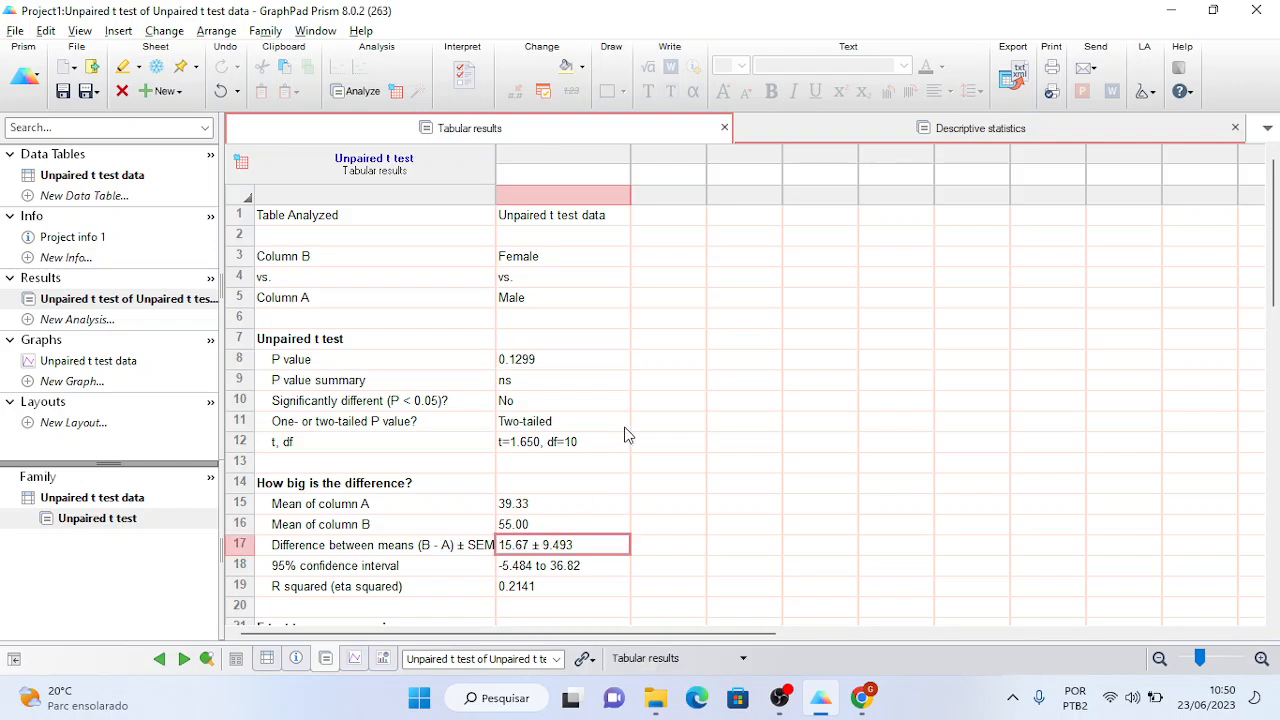
left_click(108, 177)
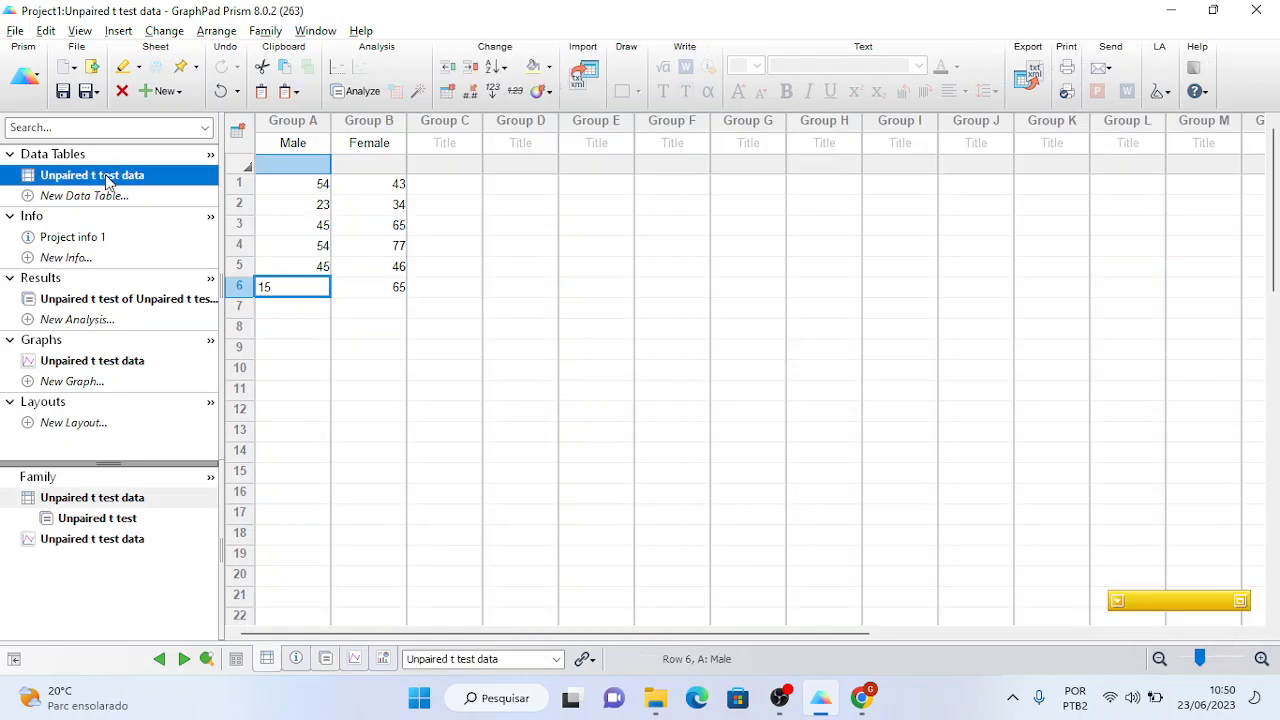
left_click(97, 298)
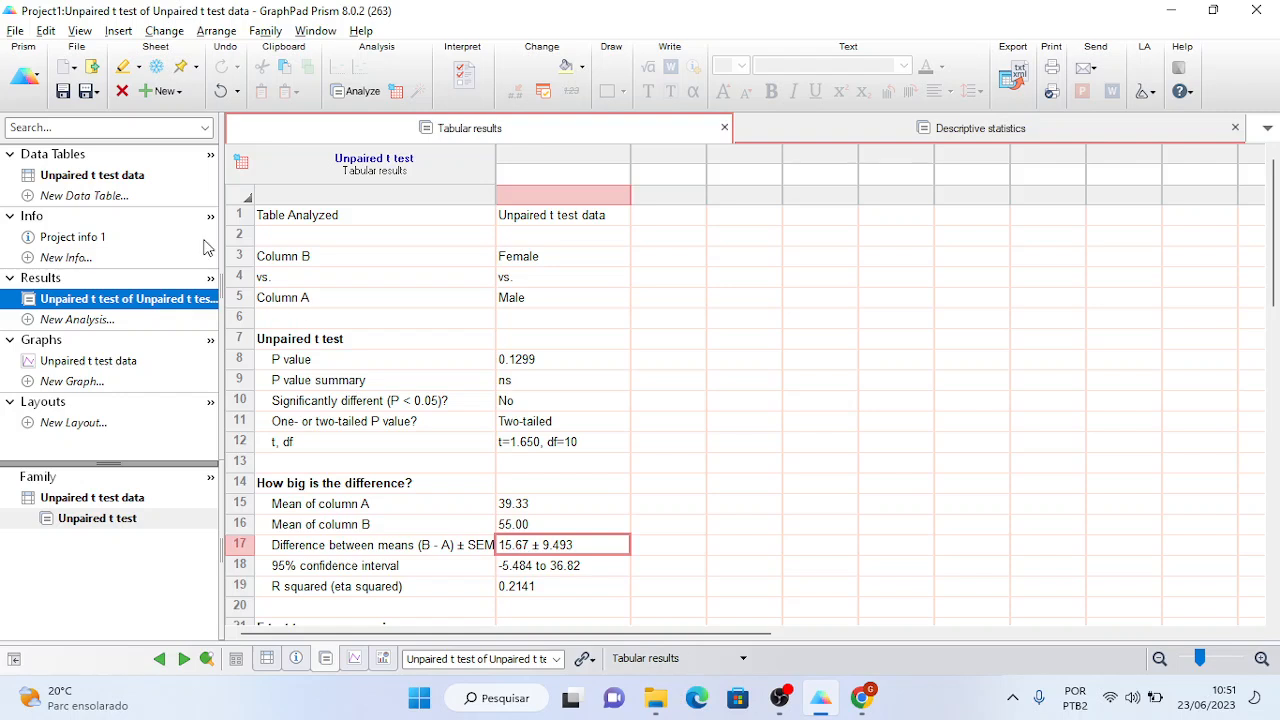
- Reopen the Unpaired t test data table and select Male row 7, marking row 20 as the target
left_click(118, 178)
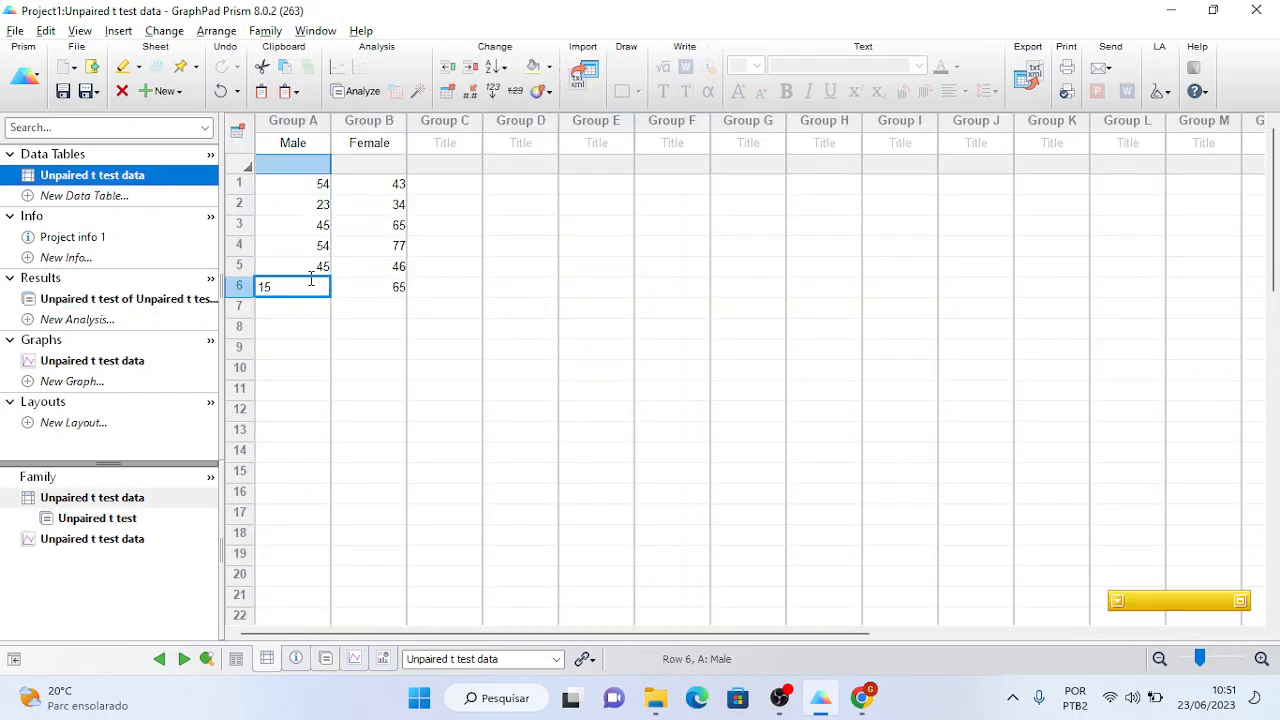
left_click(305, 307)
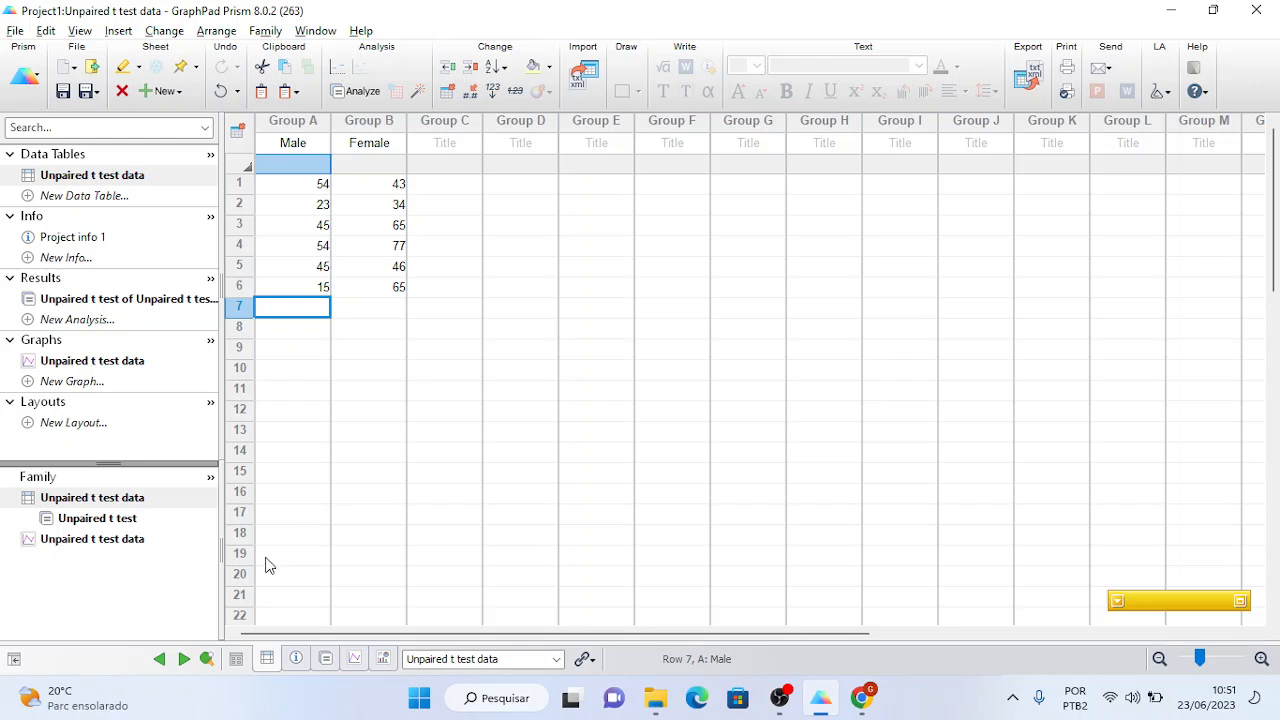
left_click(240, 575)
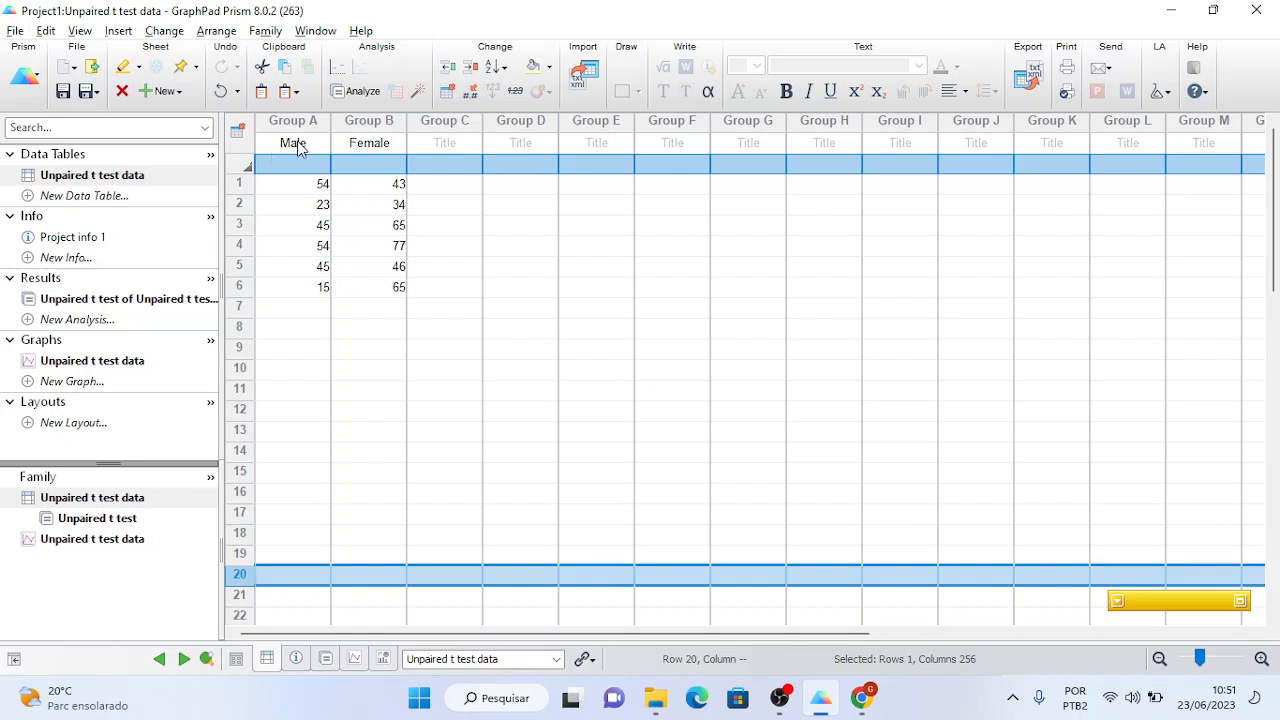
left_click(309, 307)
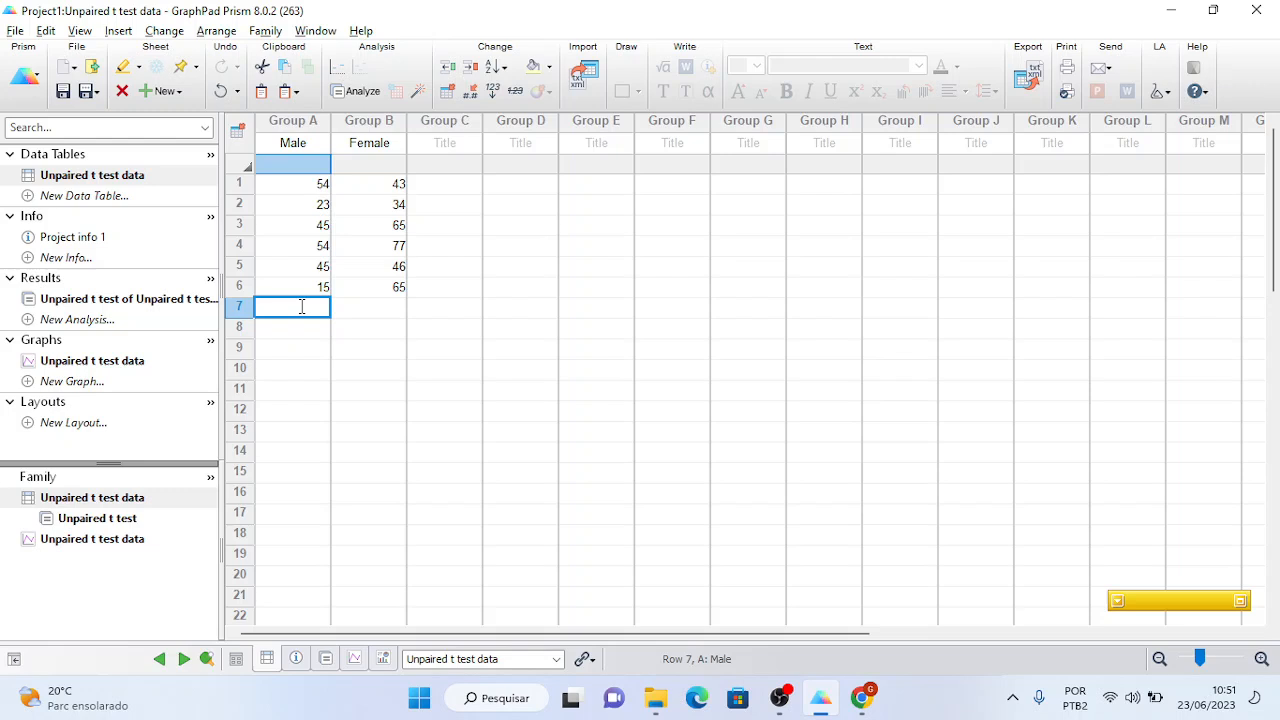
left_click(242, 578)
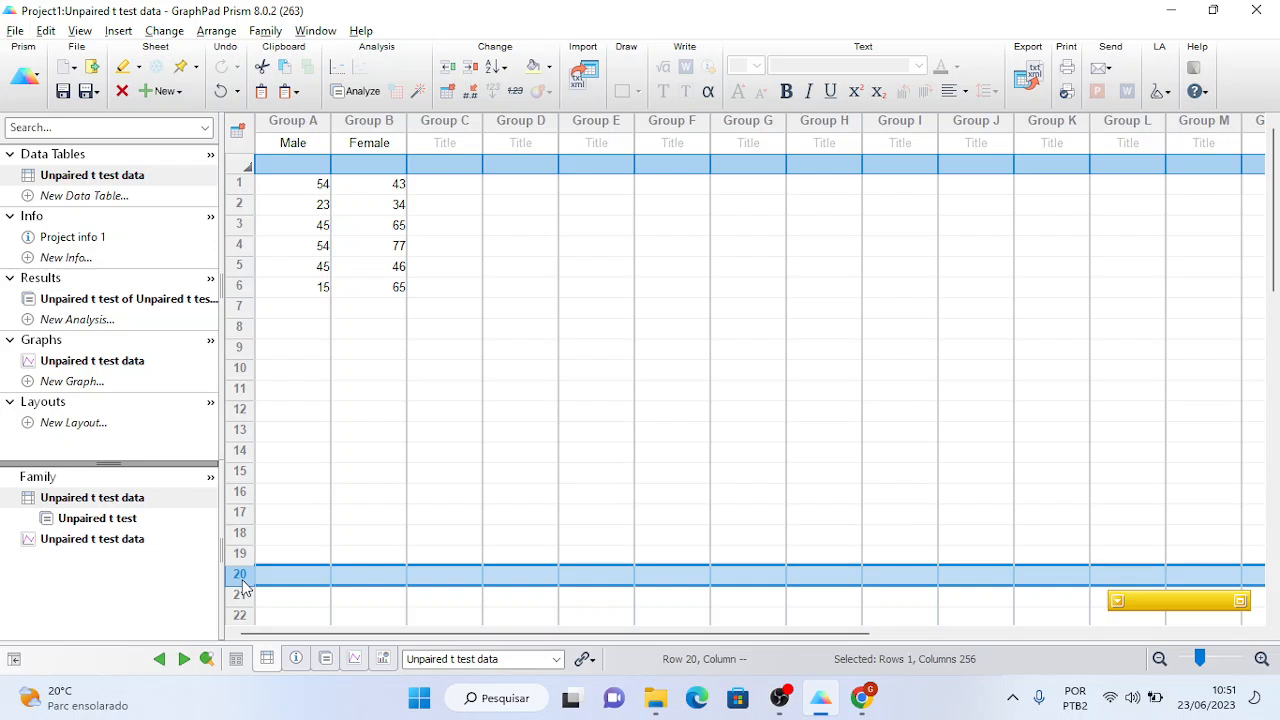
- Enter Male rows 7–13 as 22, 26, 28, 12, 11, 10, 19
left_click(299, 307)
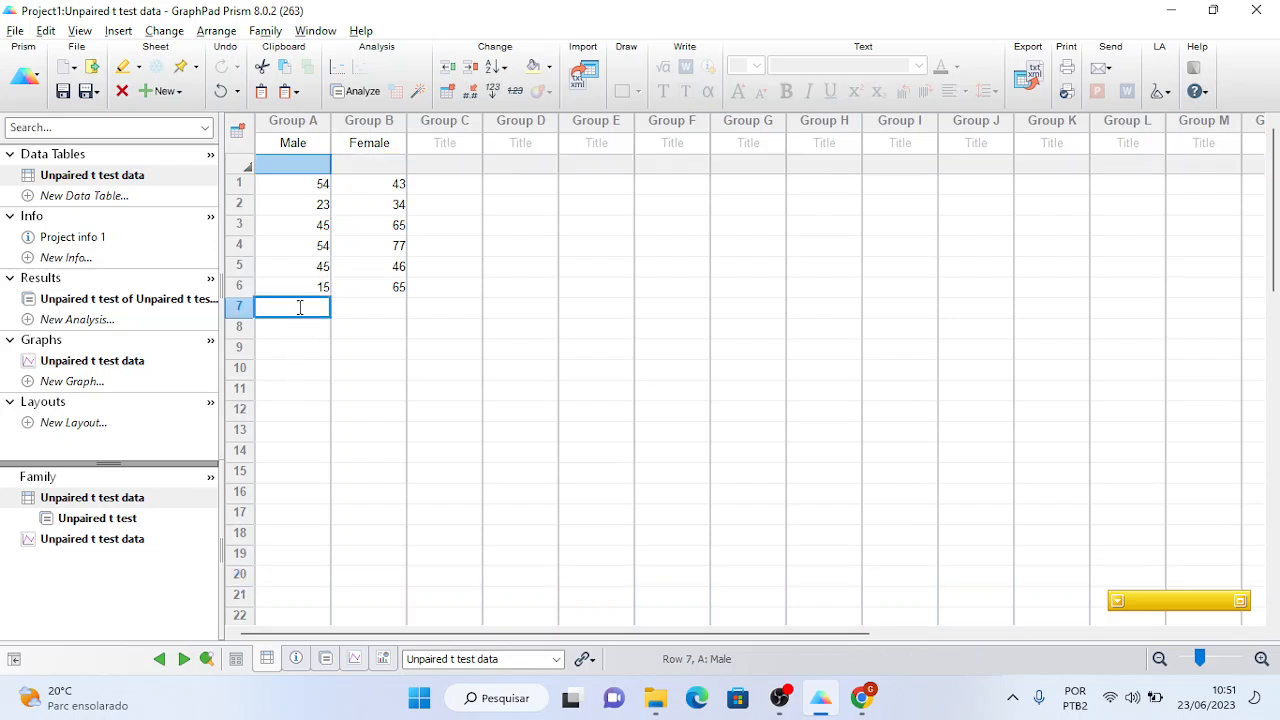
type("22")
key("Return")
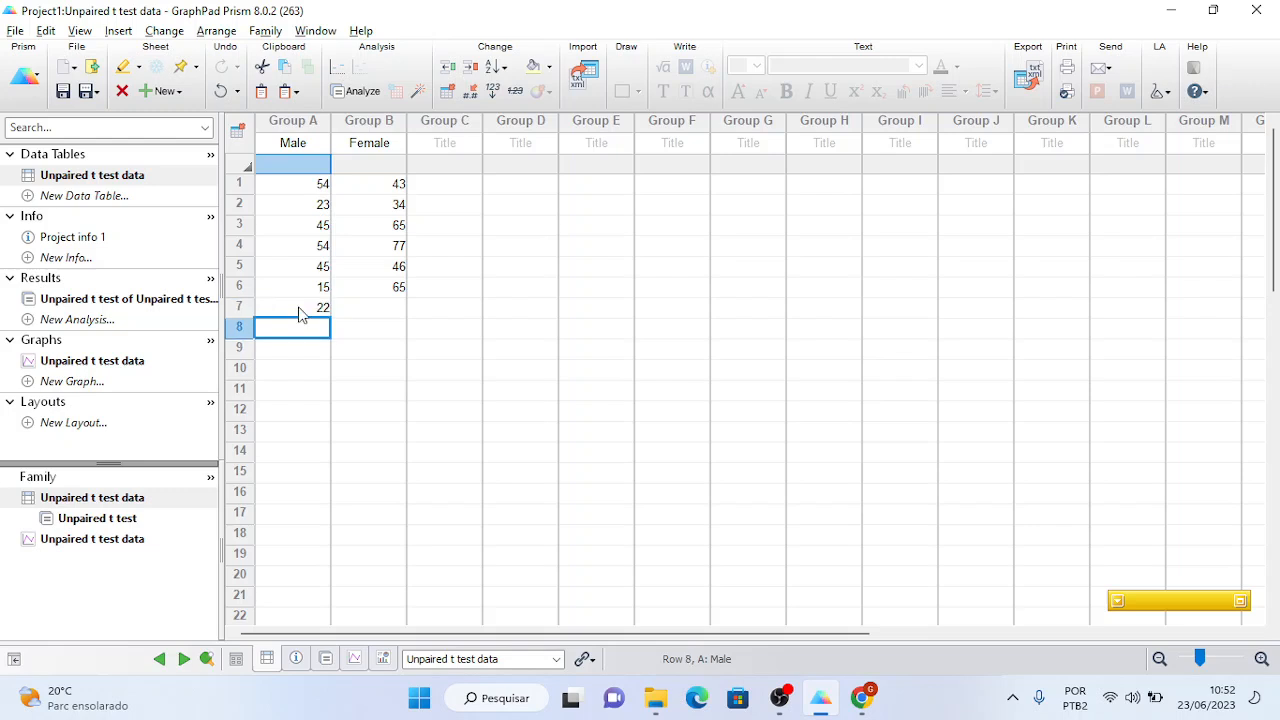
type("26")
key("Return")
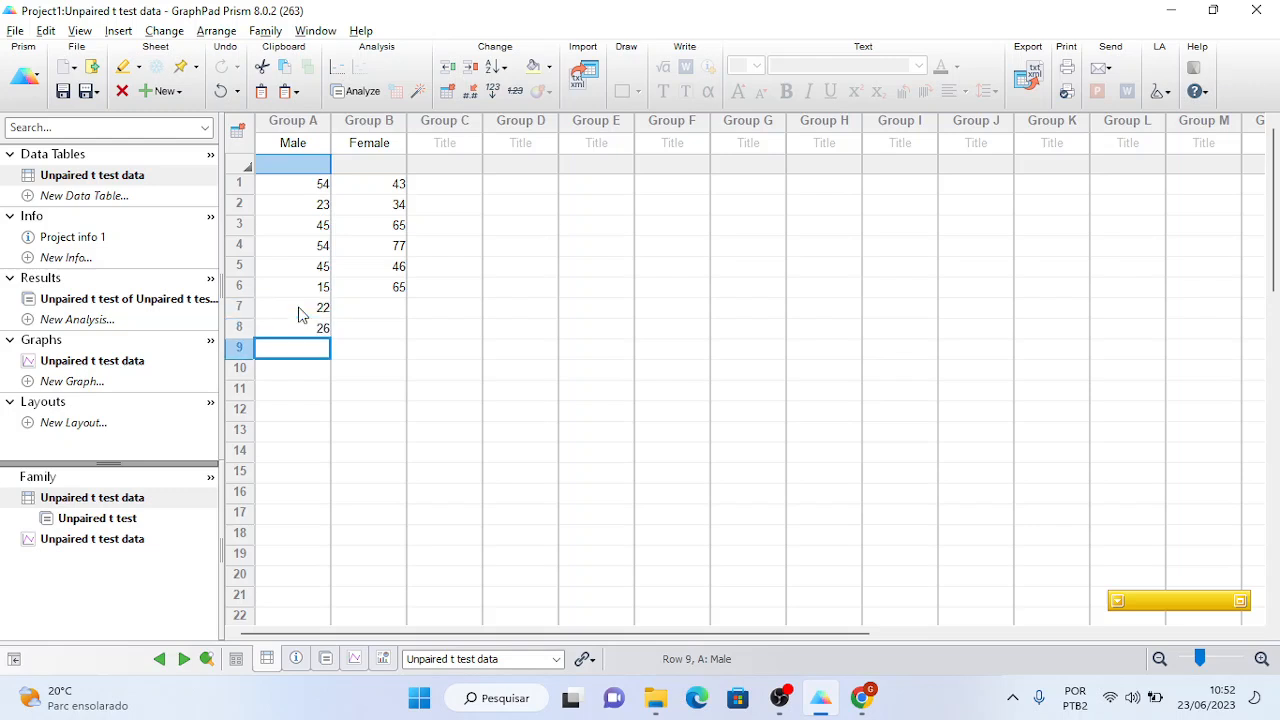
type("28")
key("Return")
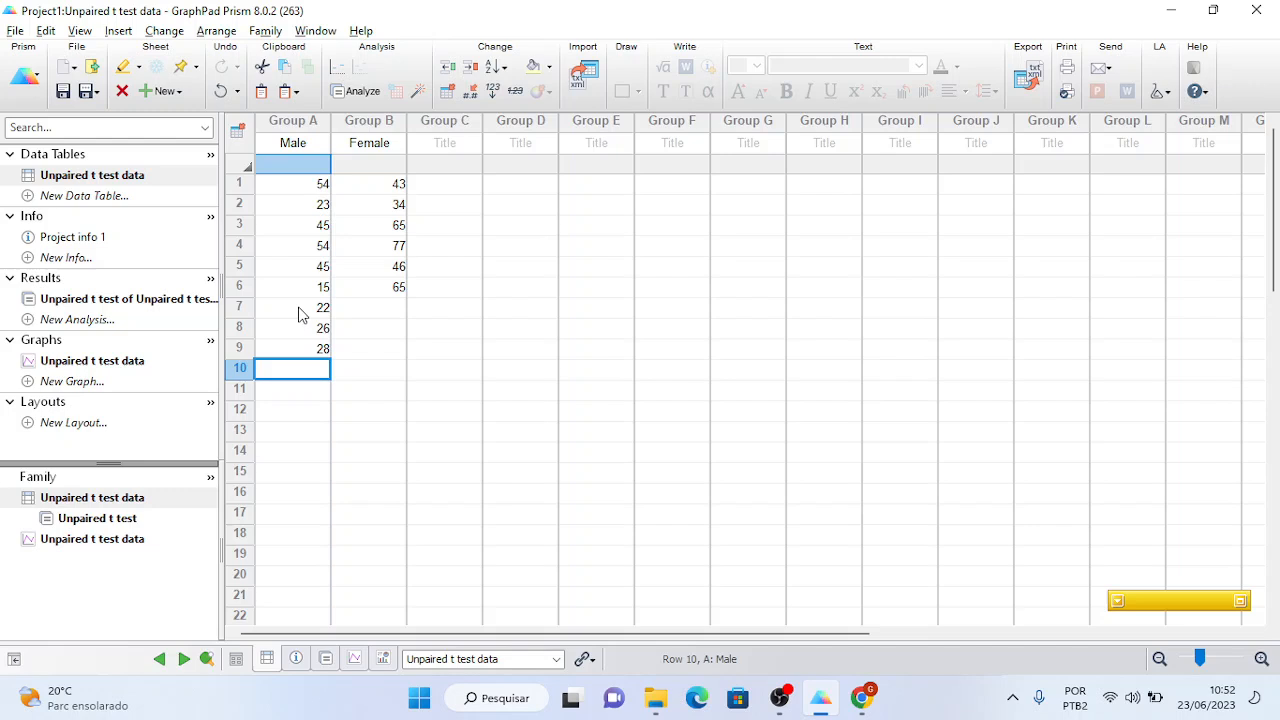
type("12")
key("Return")
type("11")
key("Return")
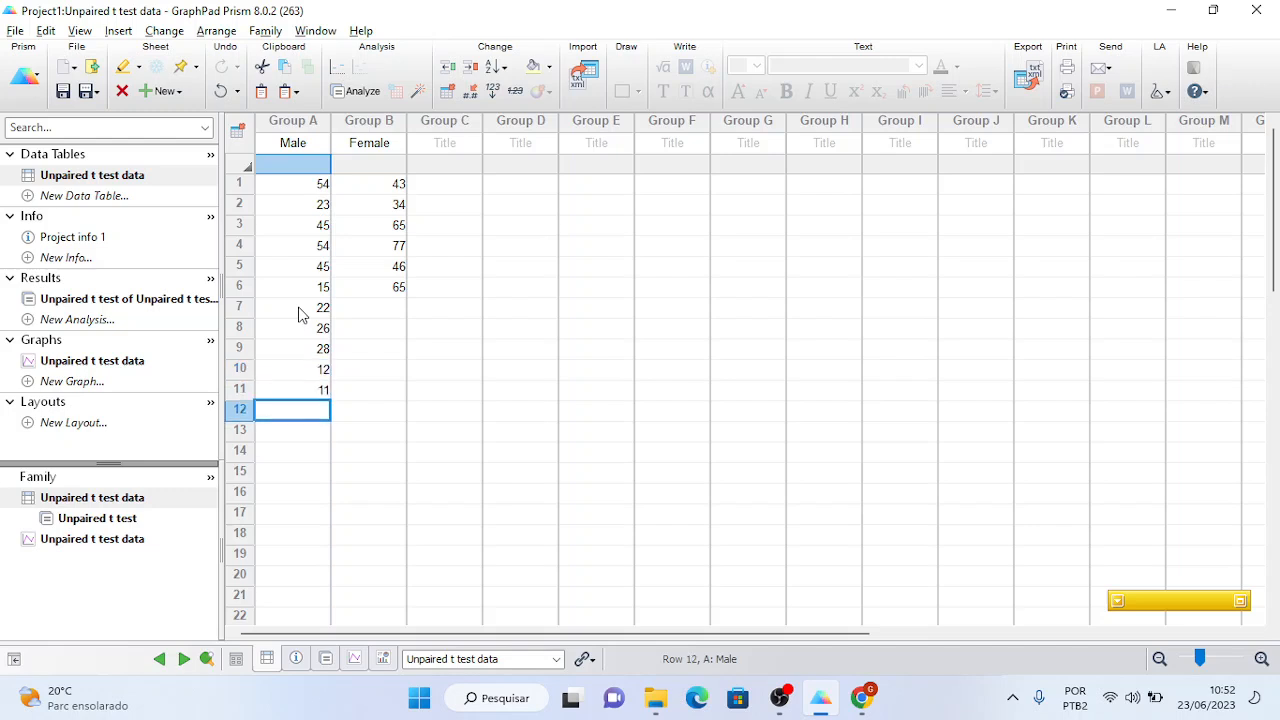
type("10")
key("Return")
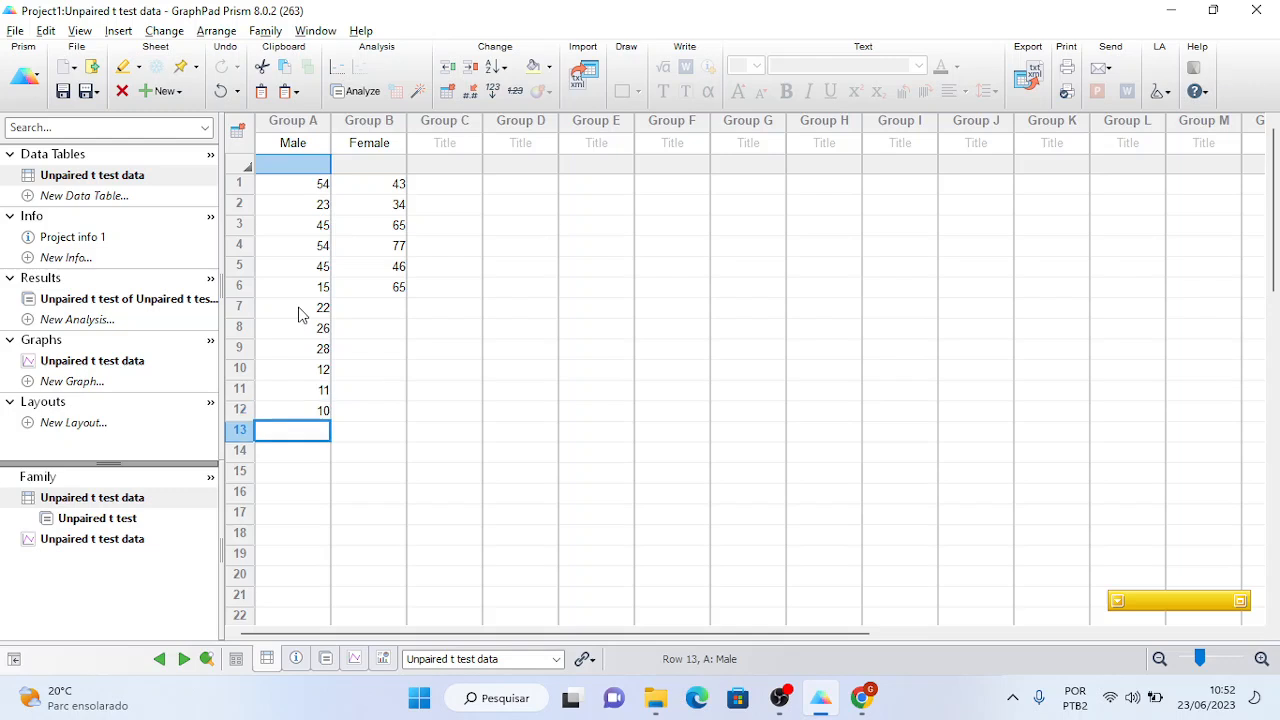
type("19")
key("Return")
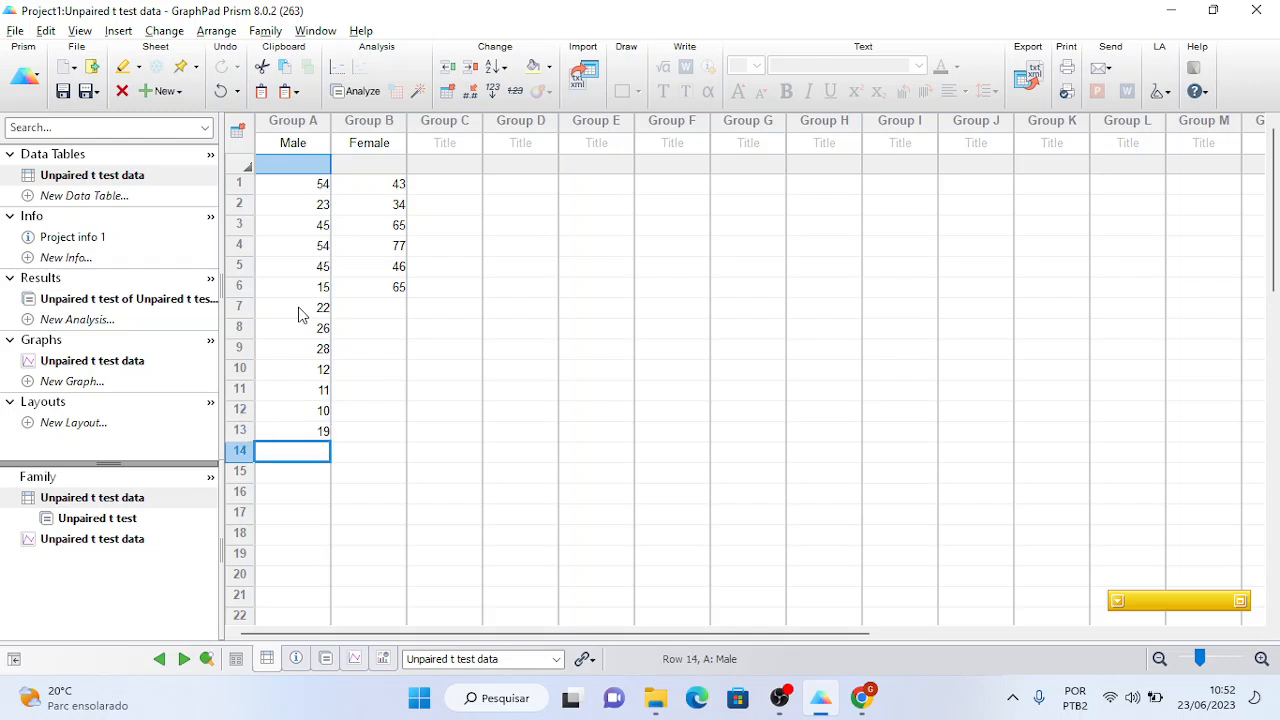
- Enter Male rows 14–20 as 29, 35, 15, 18, 22, 27, 29
type("29")
key("Return")
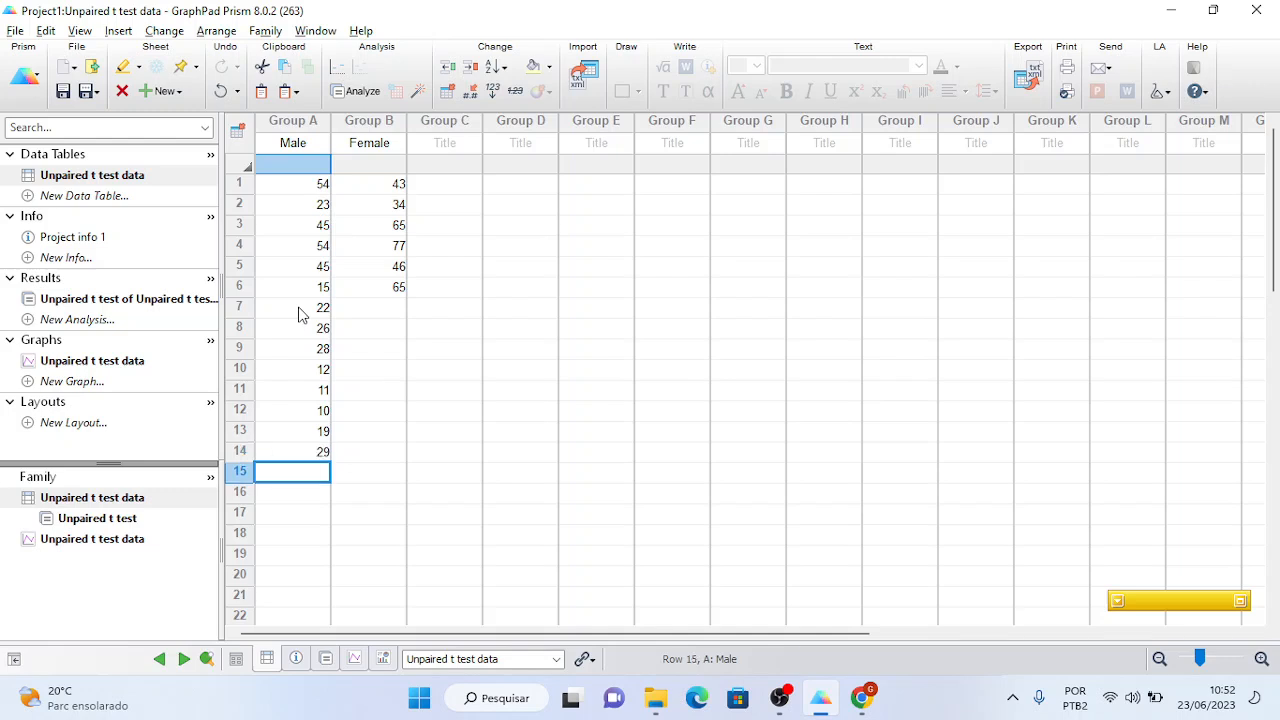
type("35")
key("Return")
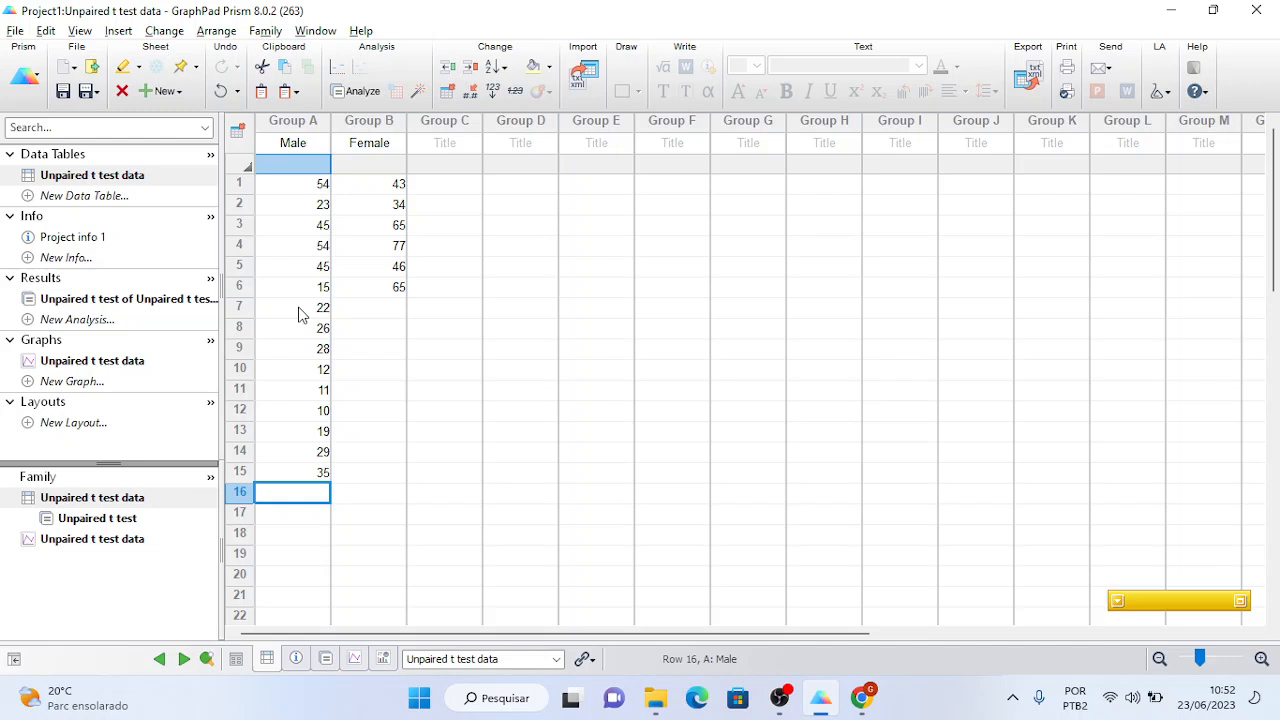
type("15")
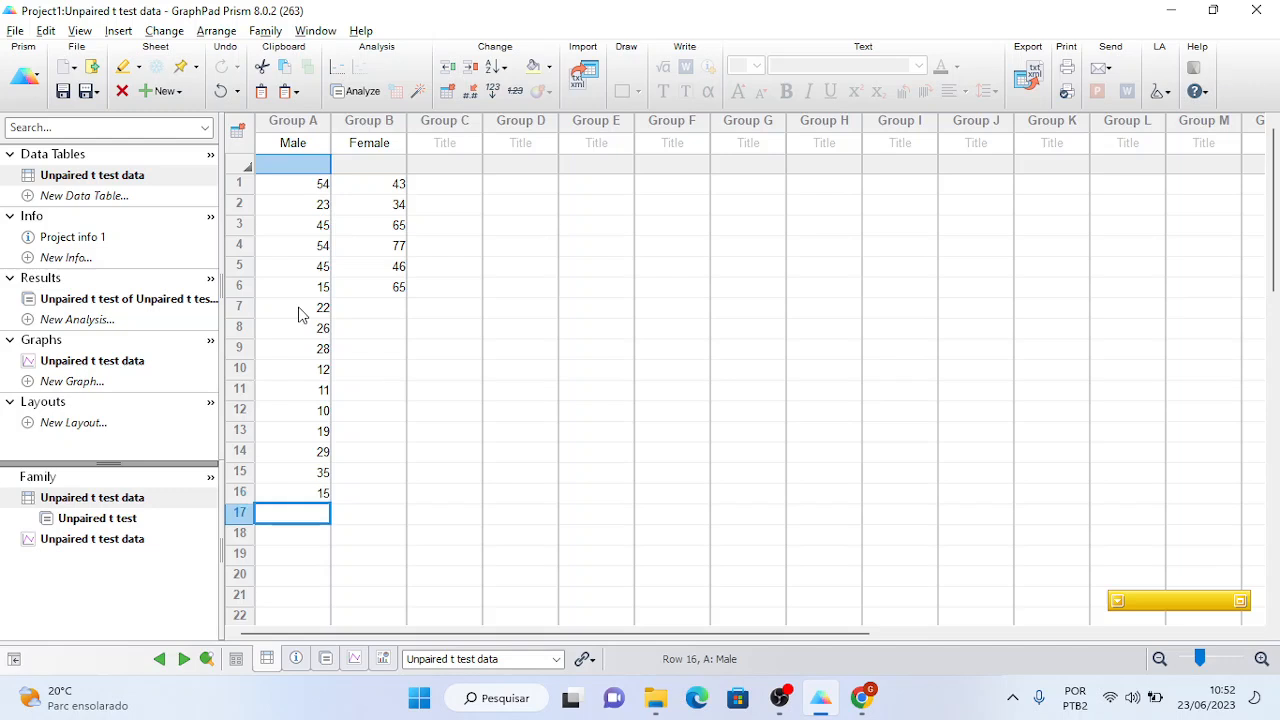
key("Return")
type("18")
key("Return")
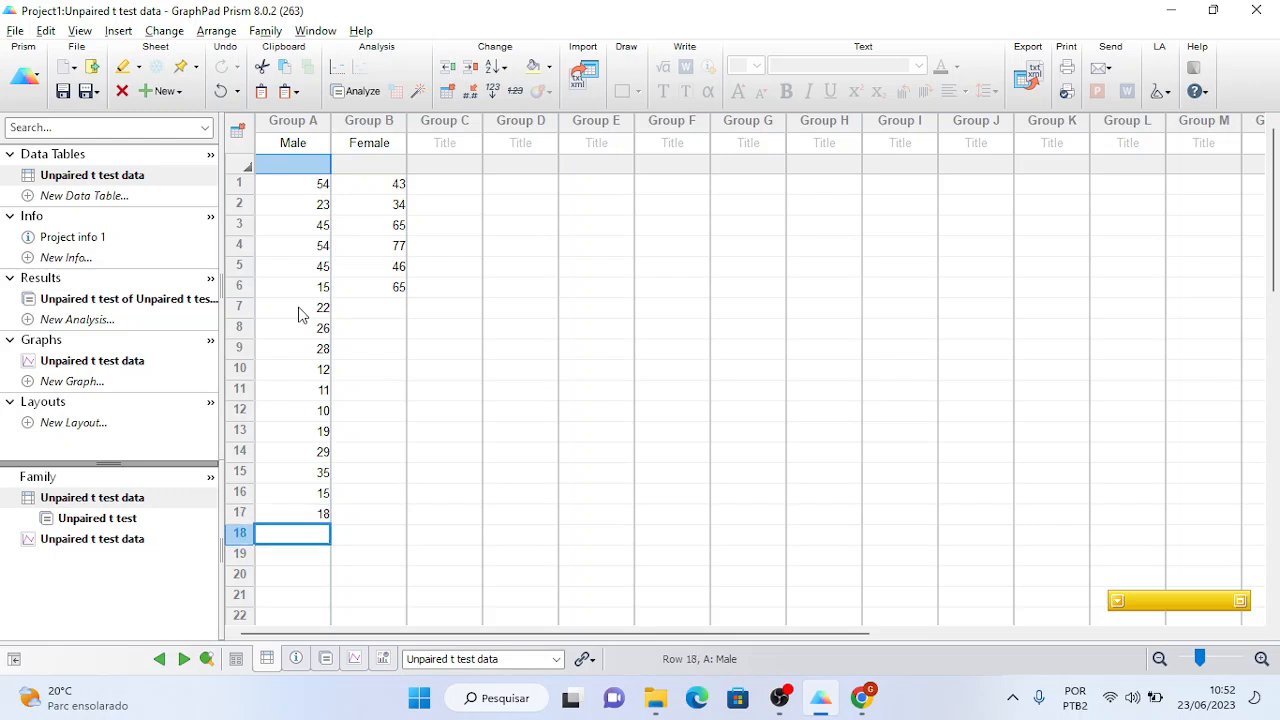
type("22")
key("Return")
type("2")
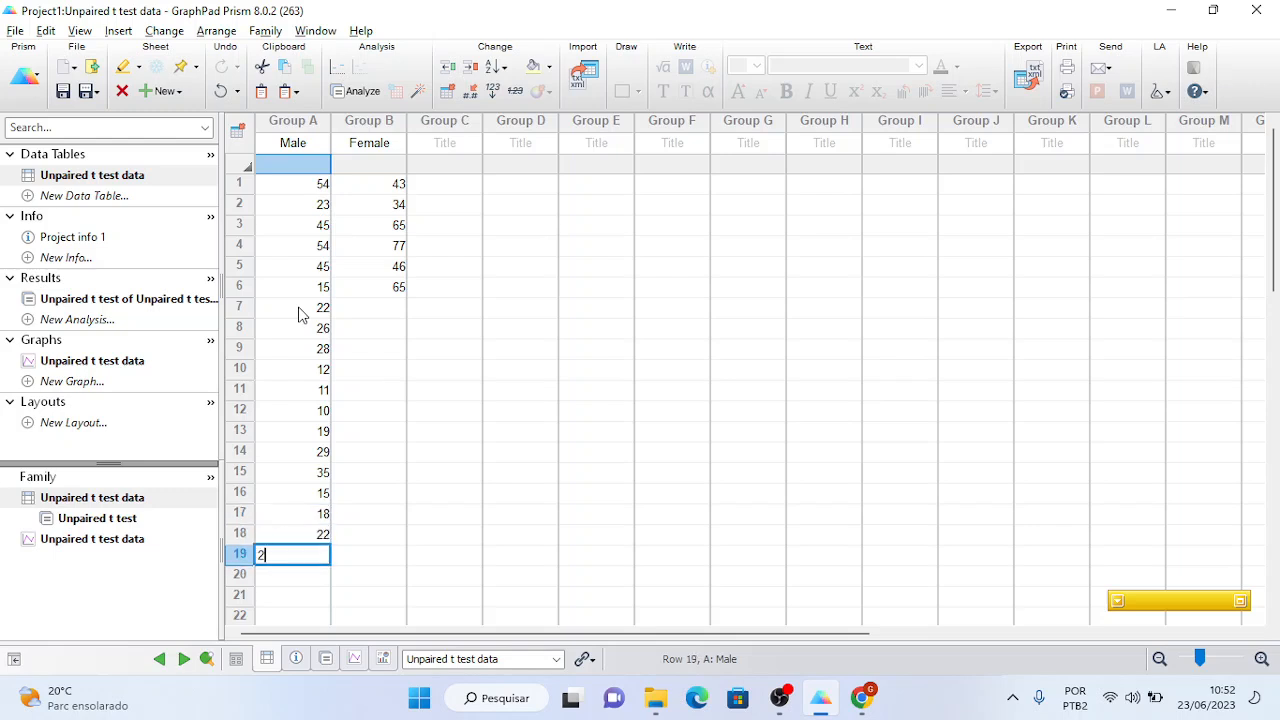
type("7")
key("Return")
type("29")
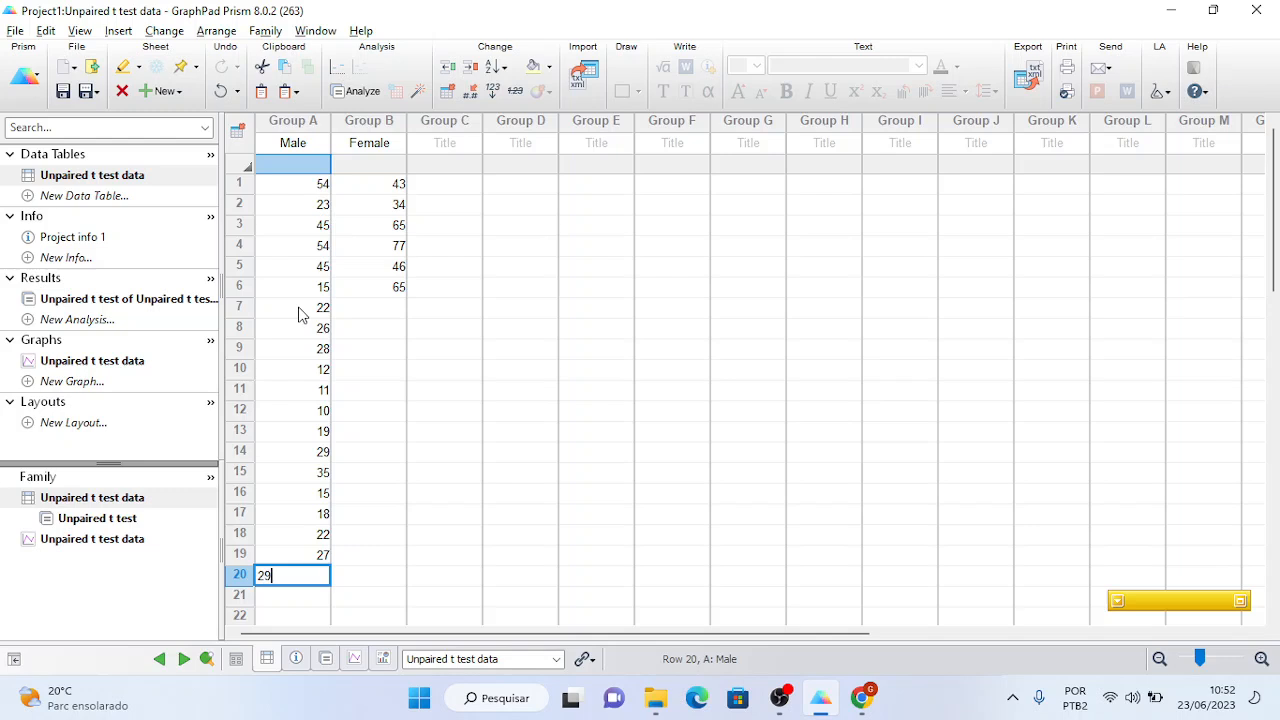
key("Tab")
key("Up")
key("Up")
key("Up")
key("Up")
- Enter Female rows 7–13 as 55, 43, 44, 25, 39, 69, 77
key("Up")
key("Up")
key("Up")
key("Up")
key("Up")
key("Up")
key("Up")
key("Up")
key("Up")
key("Up")
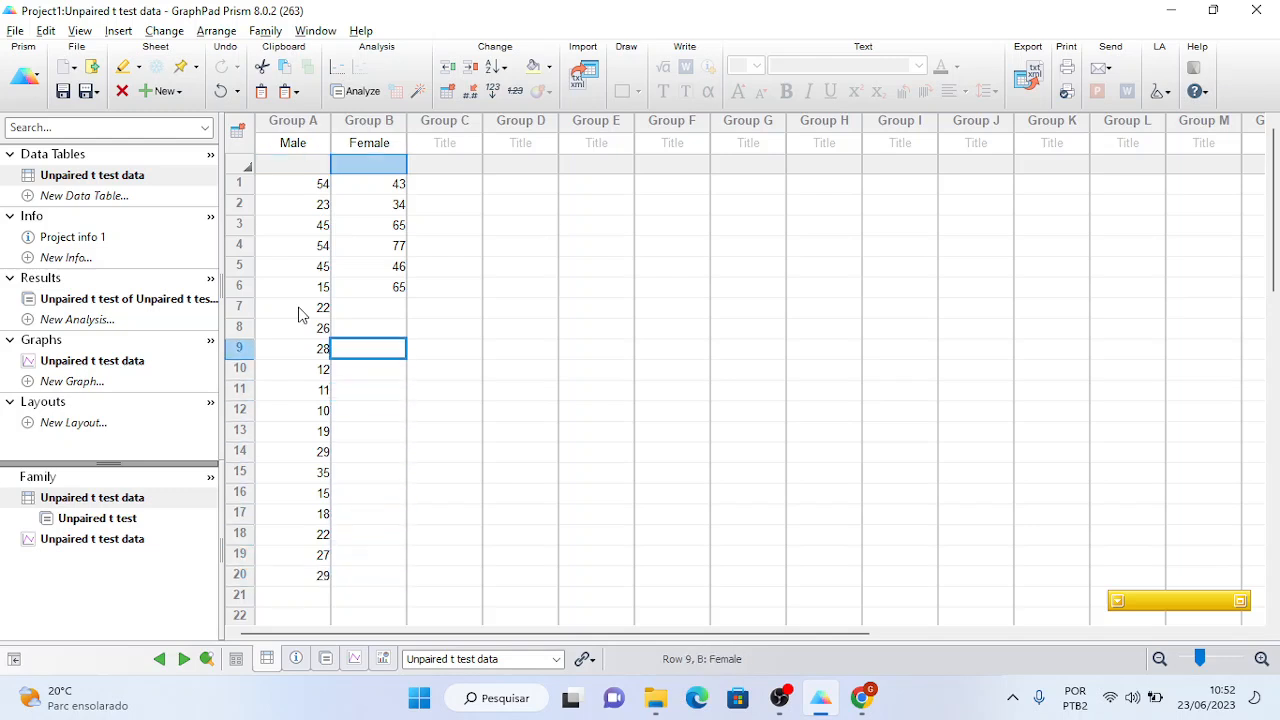
key("Down")
key("Down")
key("Up")
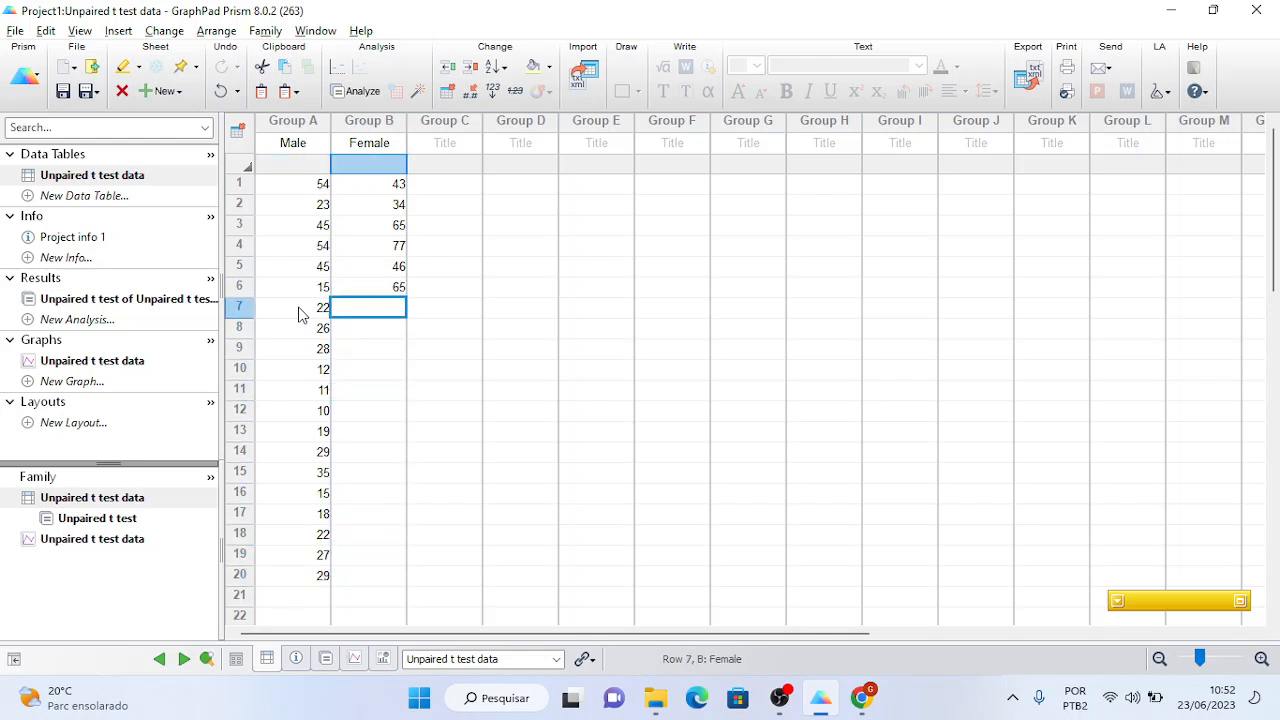
type("55")
key("Return")
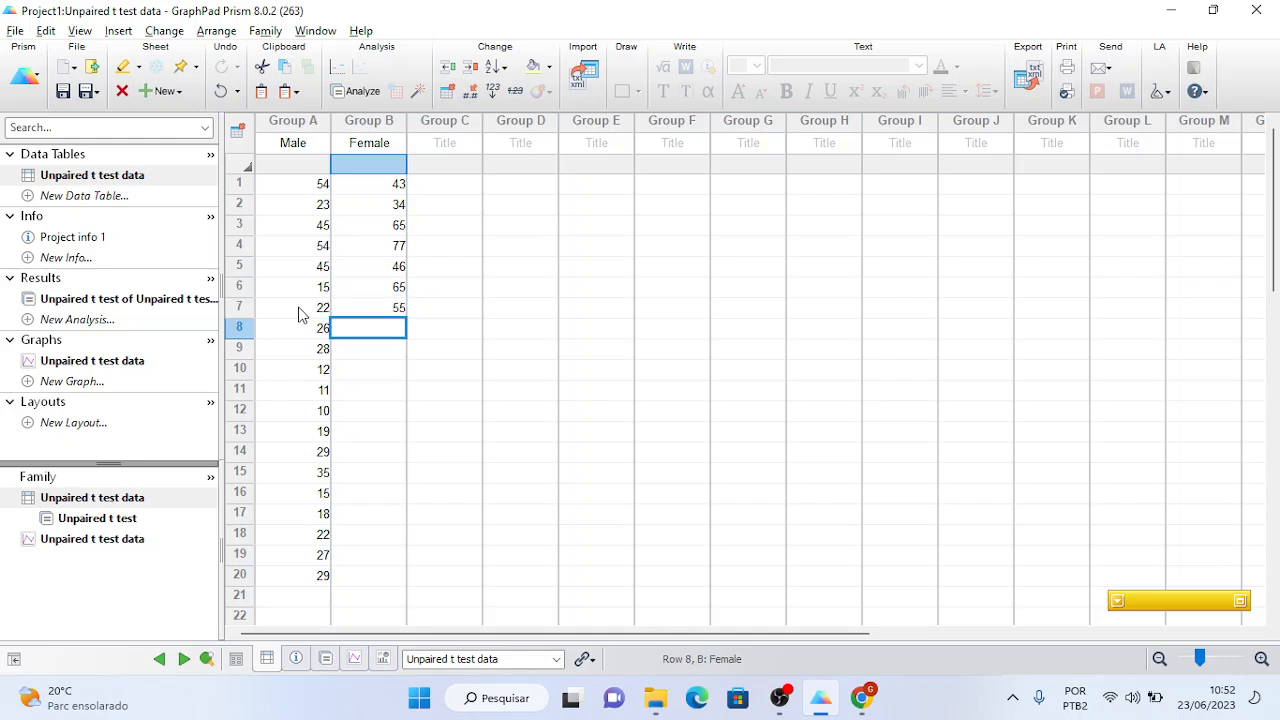
type("43")
key("Return")
type("44")
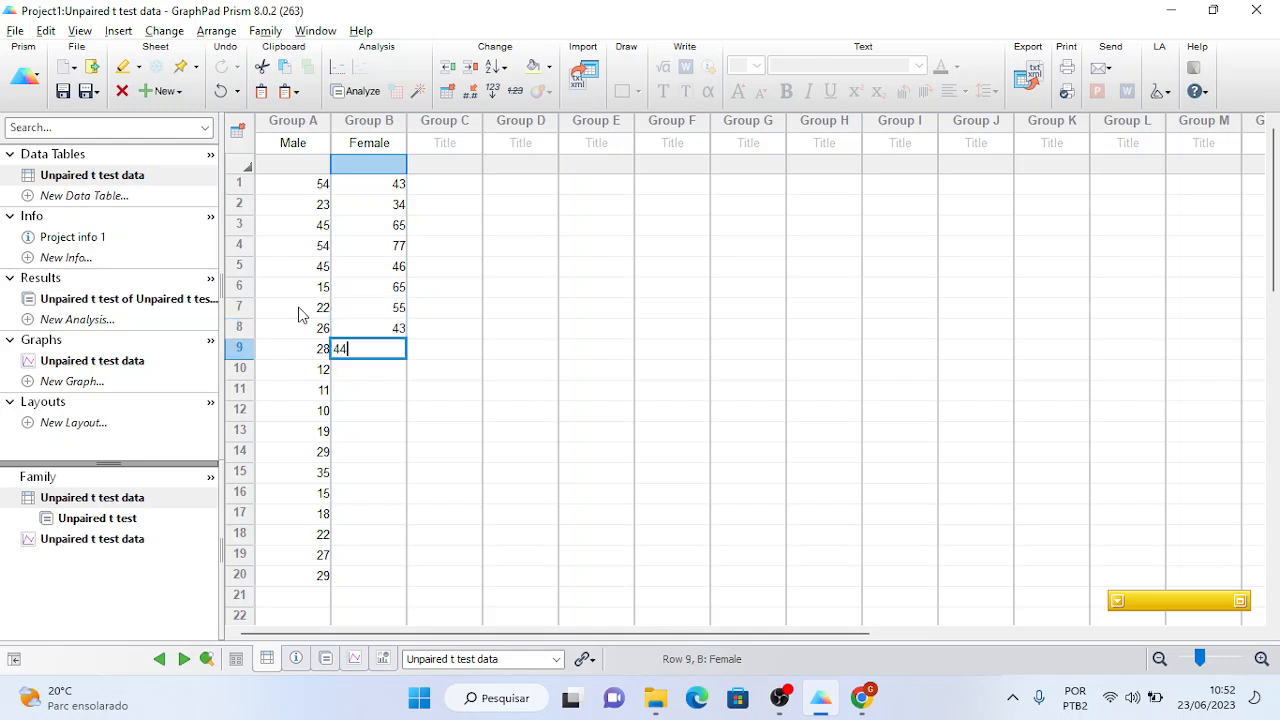
key("Return")
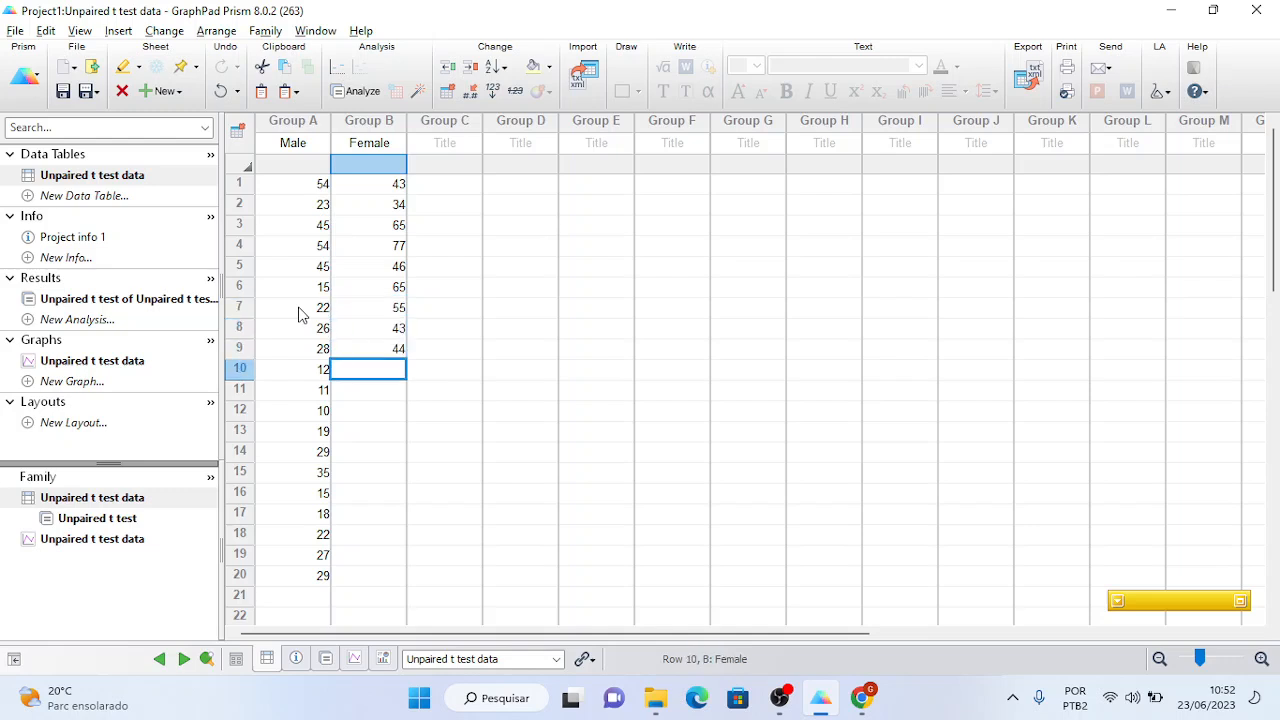
type("25")
key("Return")
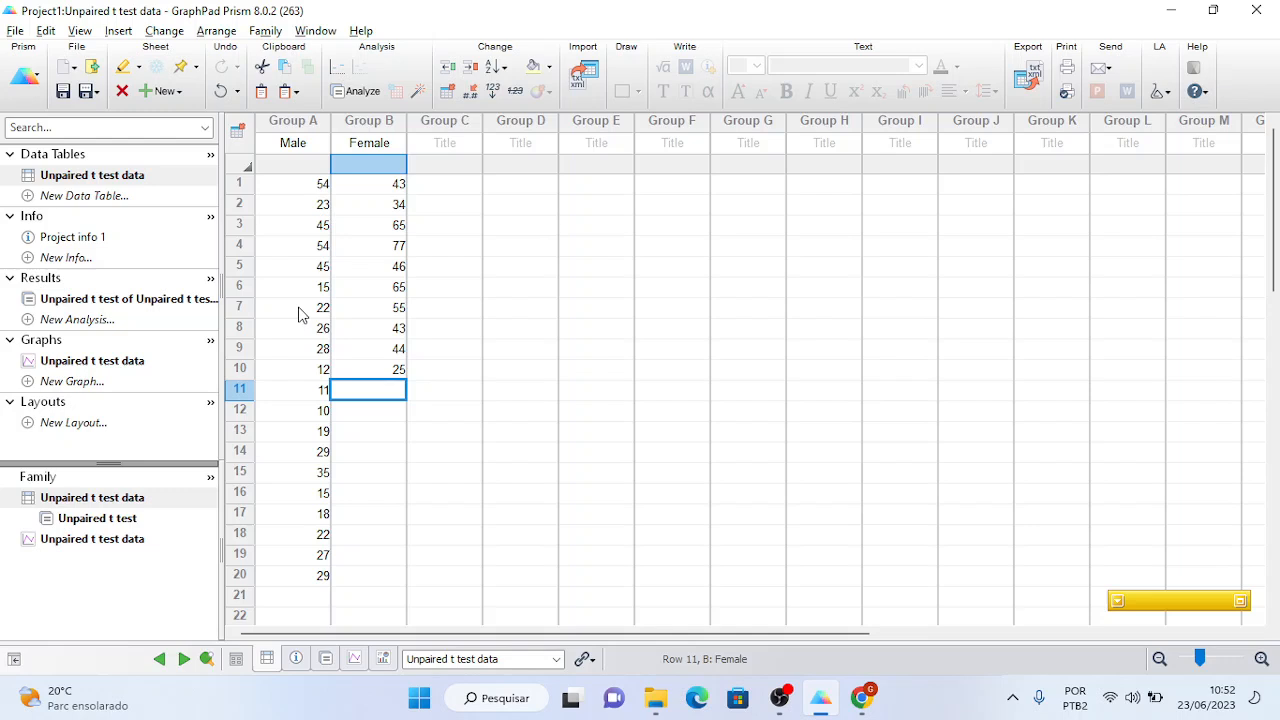
type("39")
key("Return")
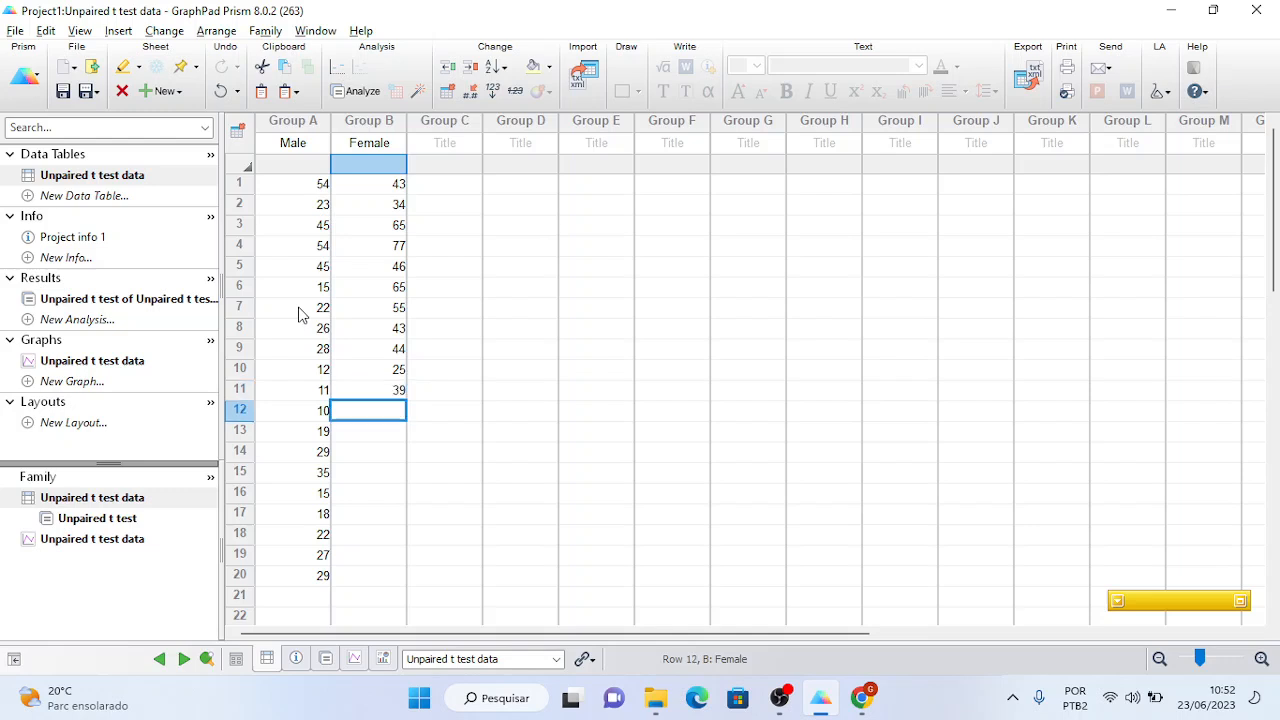
type("69")
key("Return")
type("77")
key("Return")
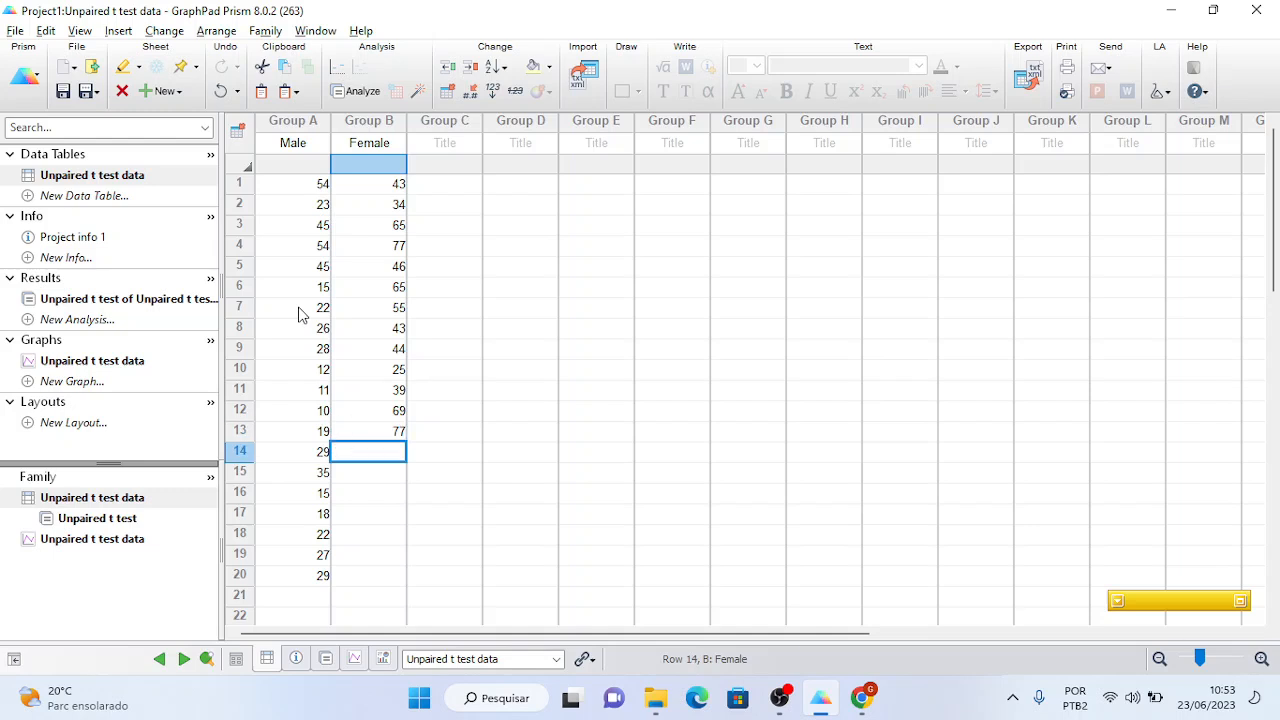
- Enter Female rows 14–20 as 66, 55, 89, 38, 49, 47, 41
type("66")
key("Return")
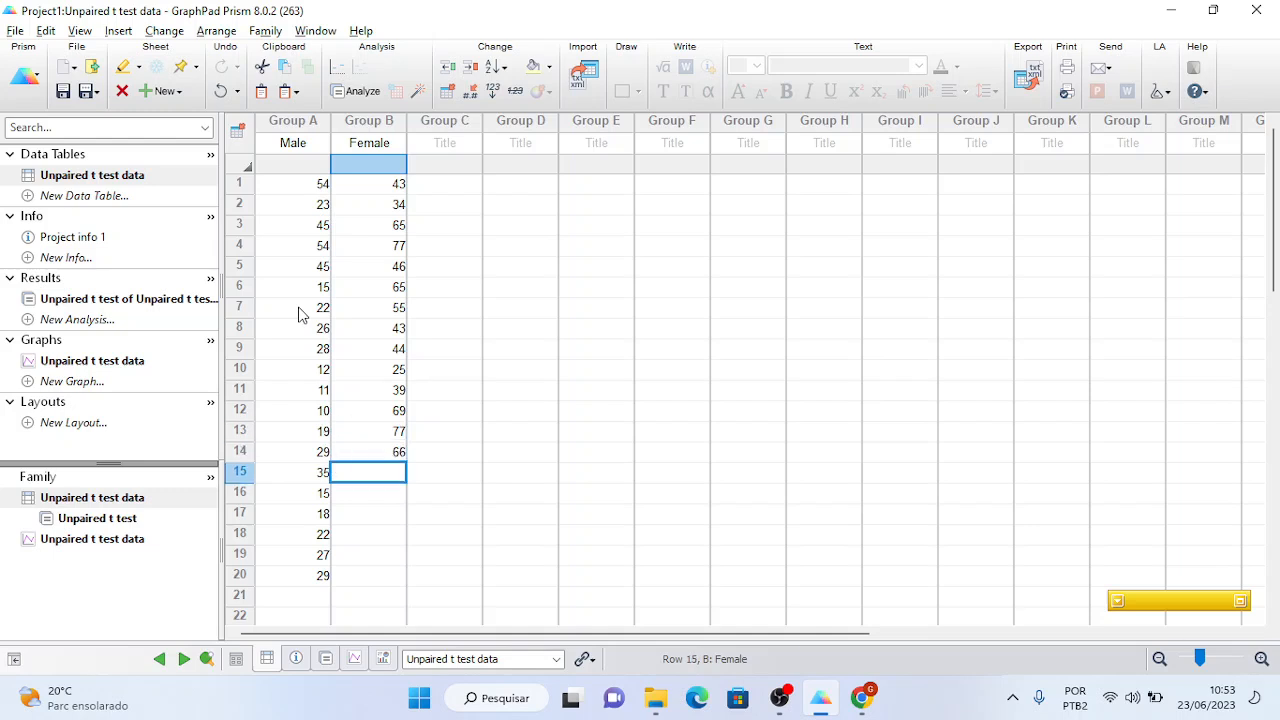
type("55")
key("Return")
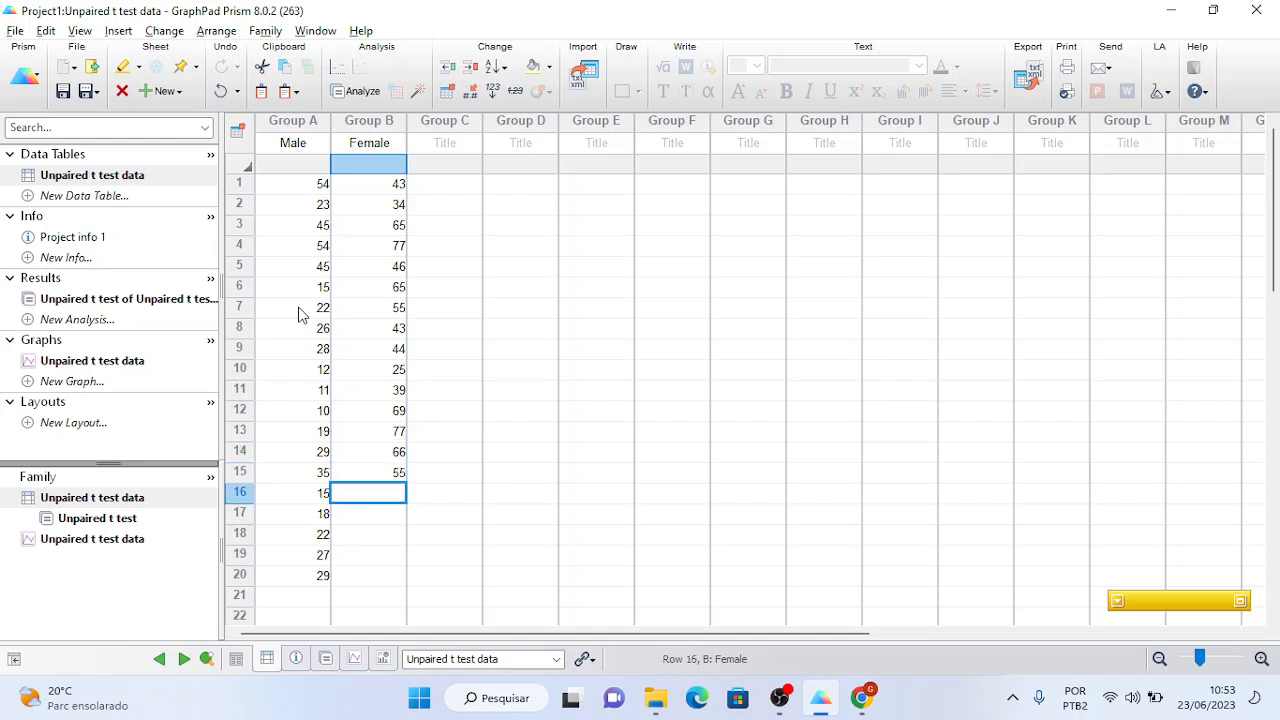
type("89")
key("Return")
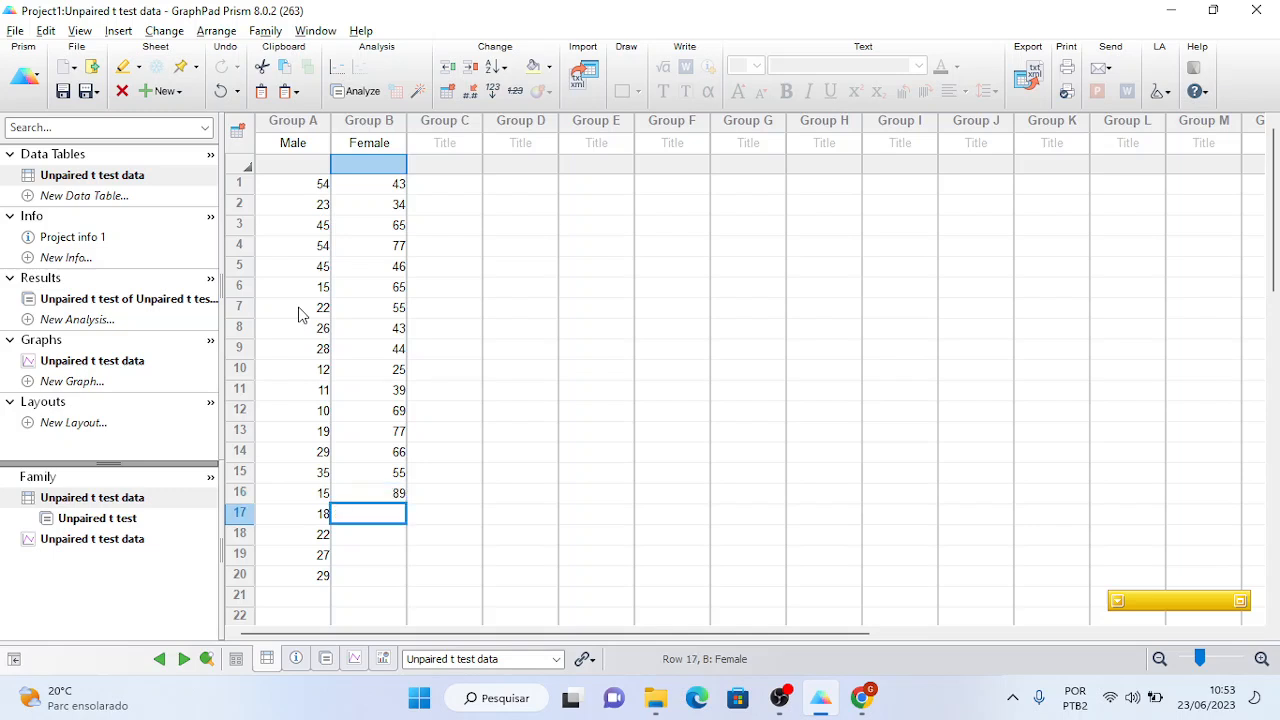
type("38")
key("Return")
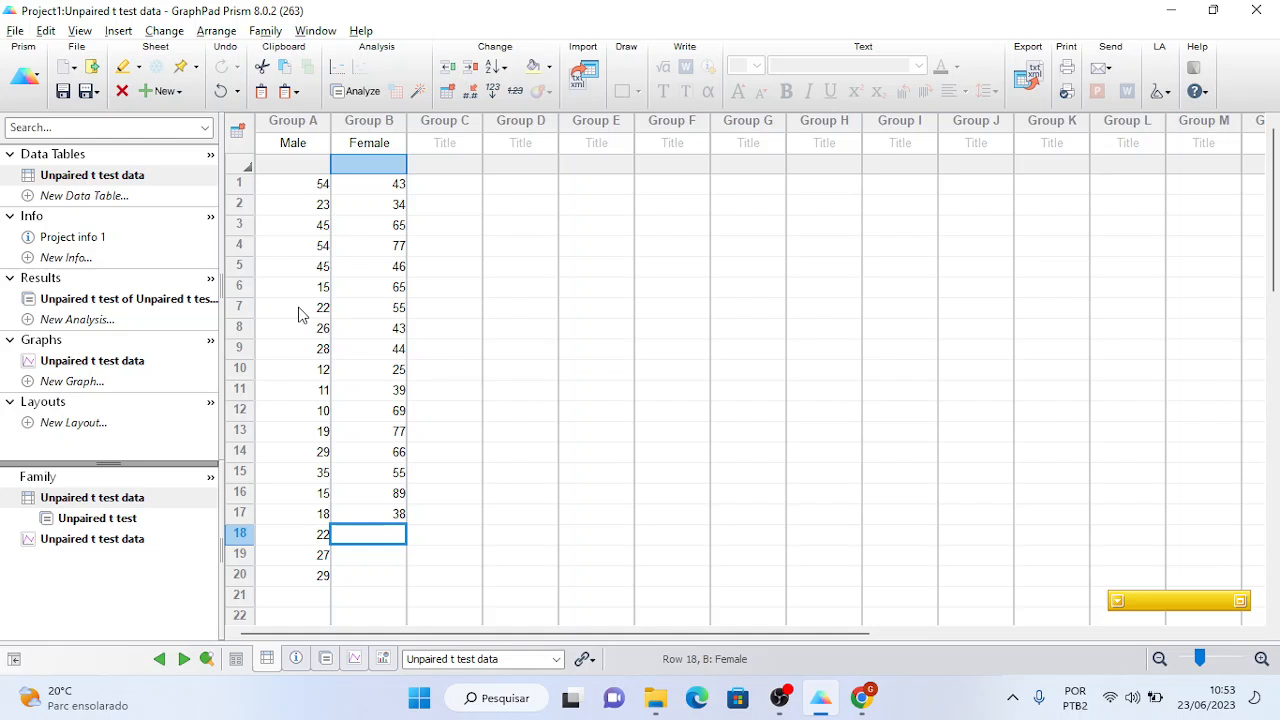
type("49")
key("Return")
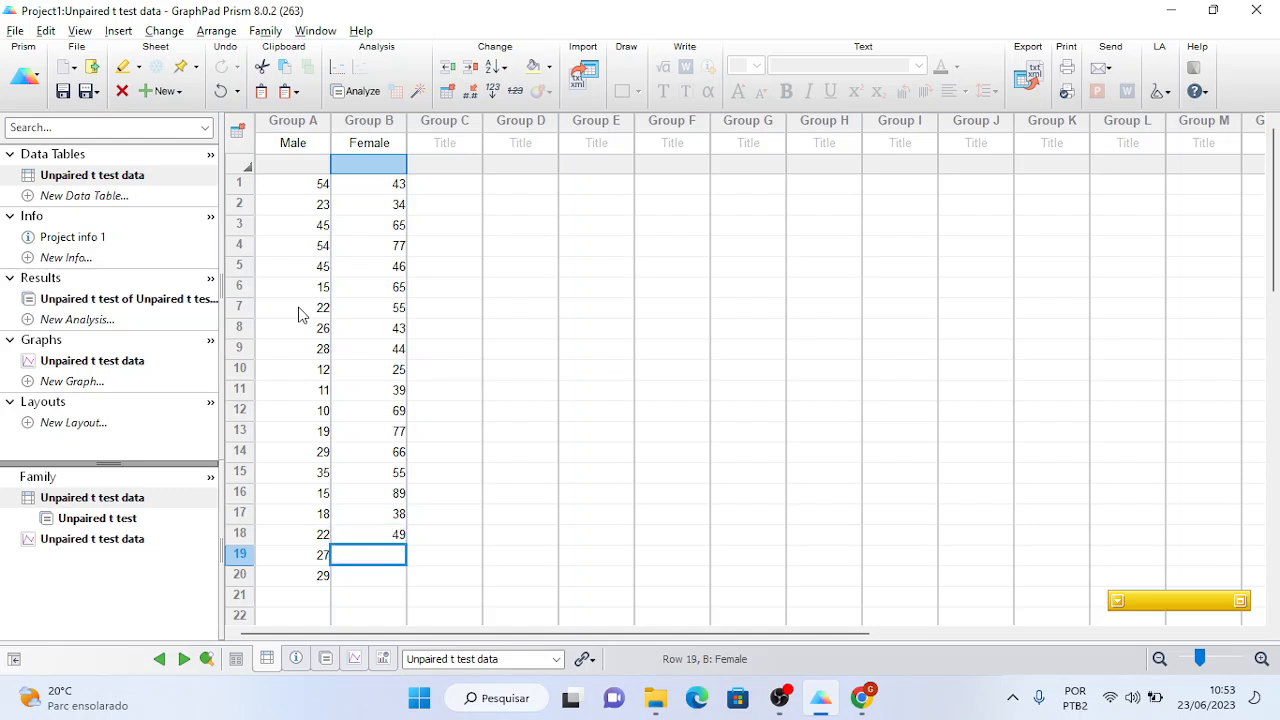
type("47")
key("Return")
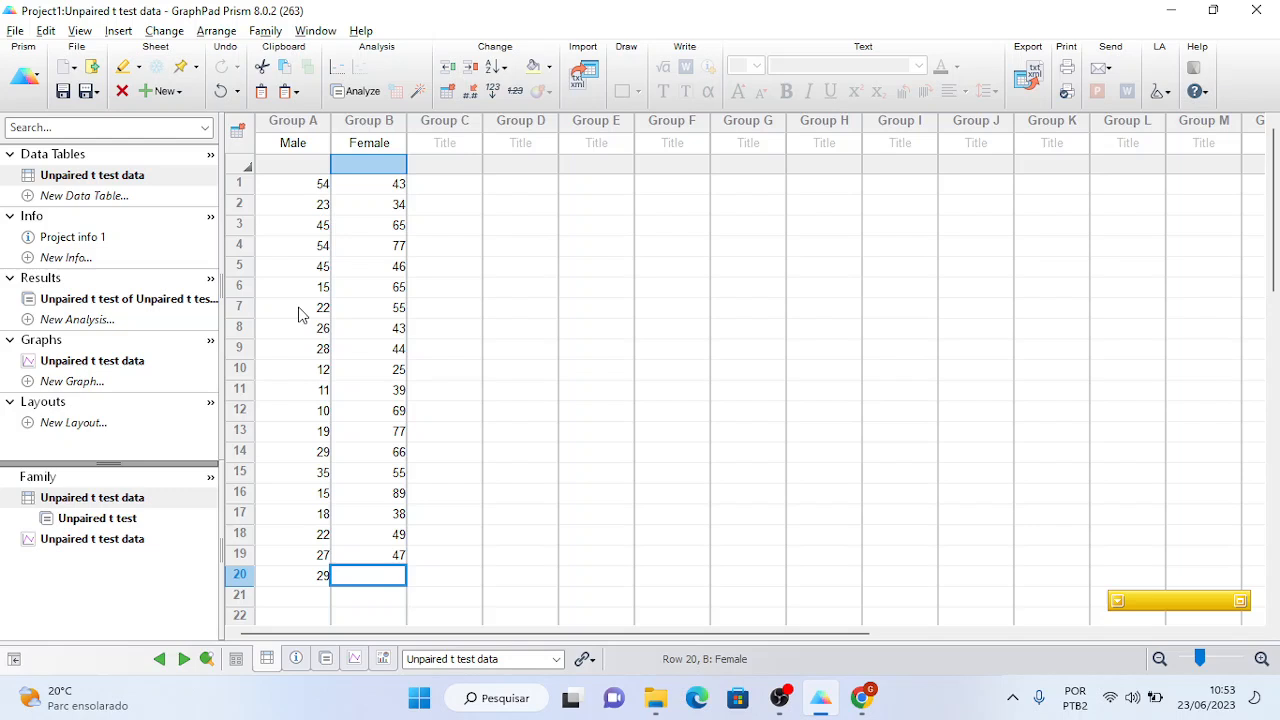
type("41")
key("Return")
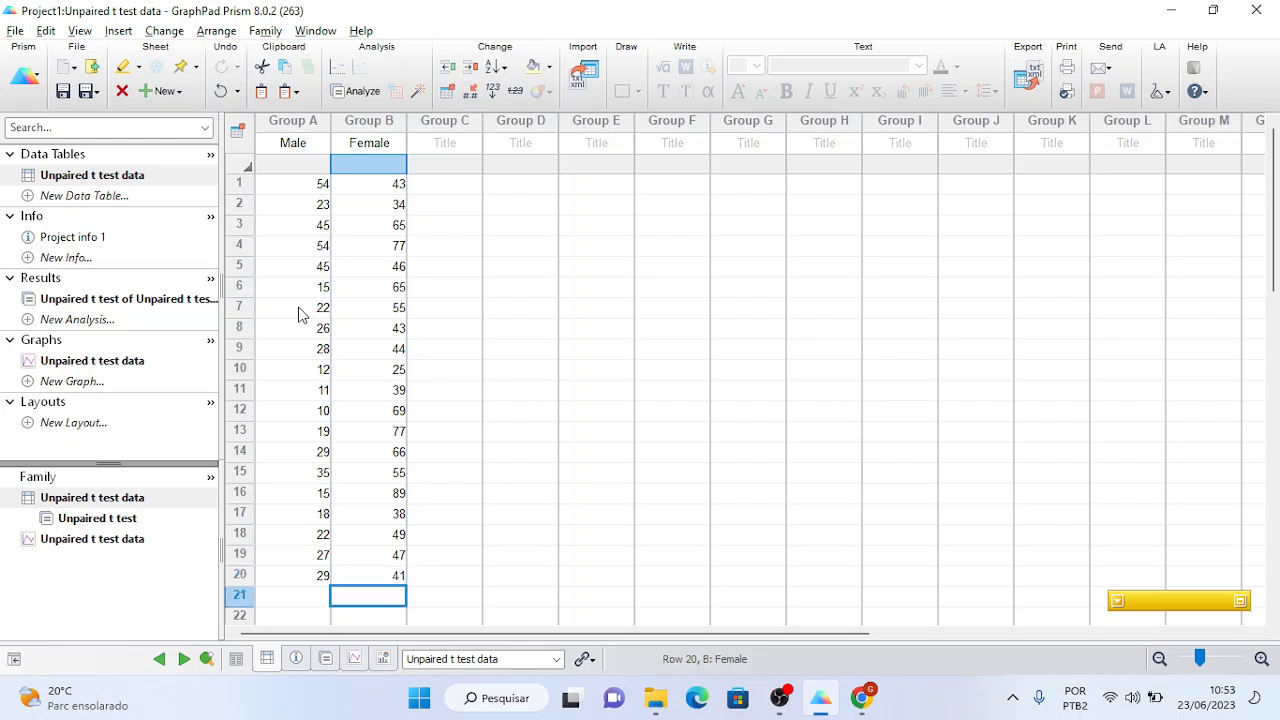
key("Up")
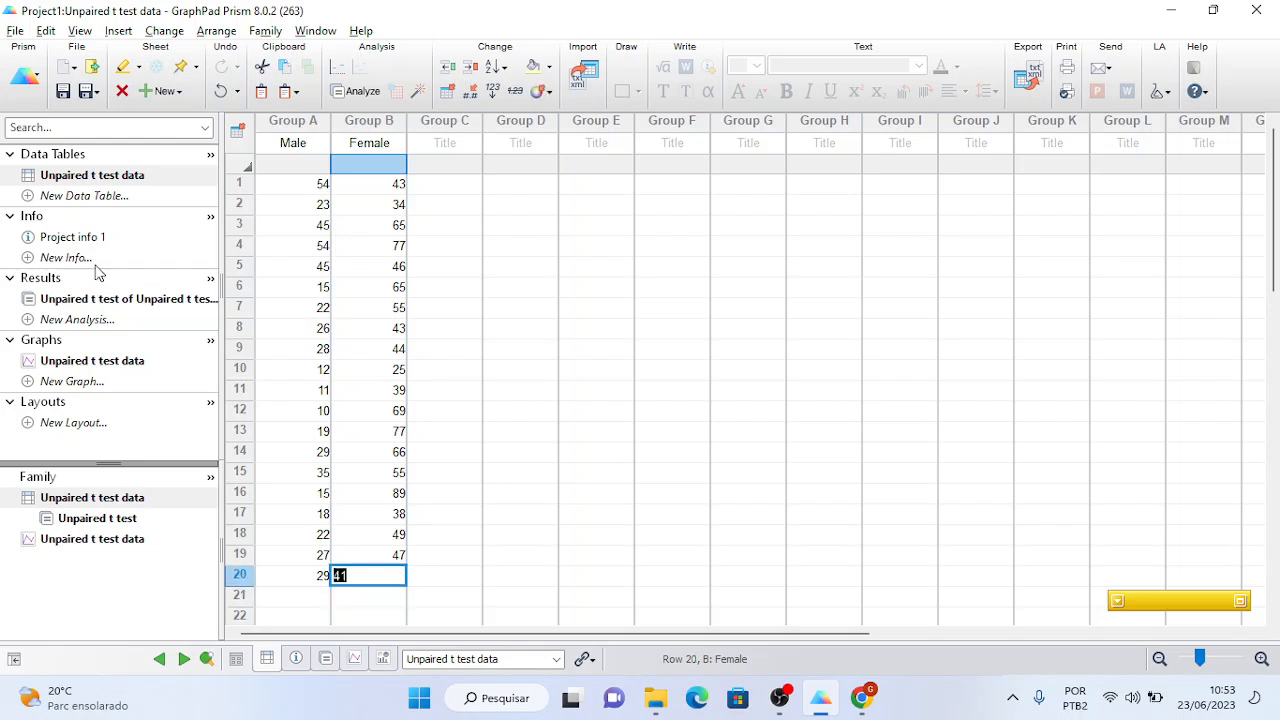
- Review the updated t test results: P < 0.0001, t = 5.515, df = 38, difference 26.40
left_click(84, 299)
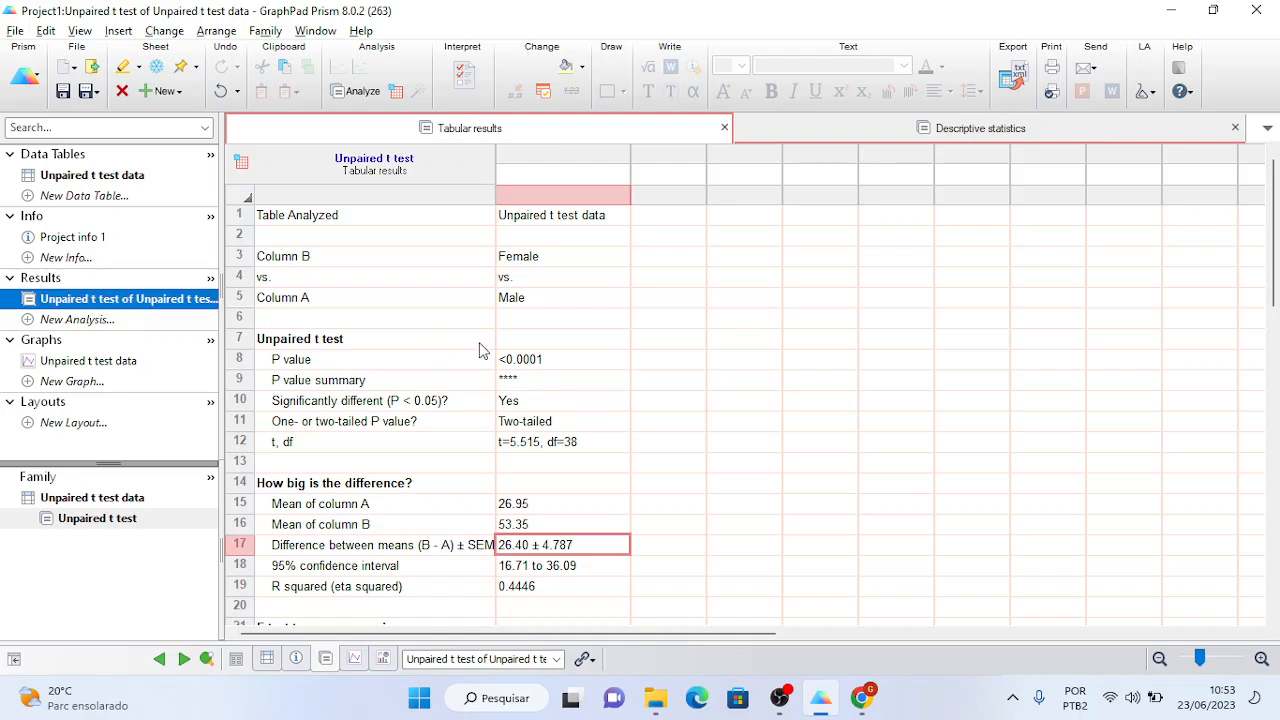
left_click(662, 362)
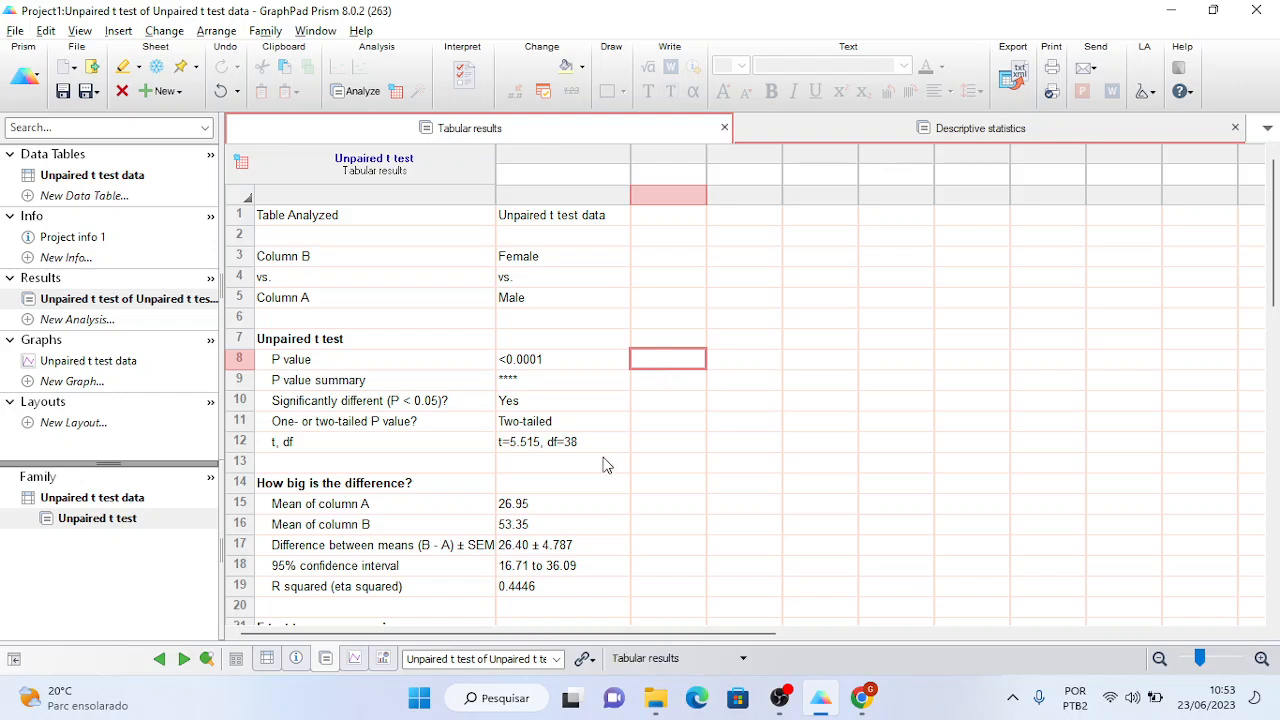
left_click(520, 549)
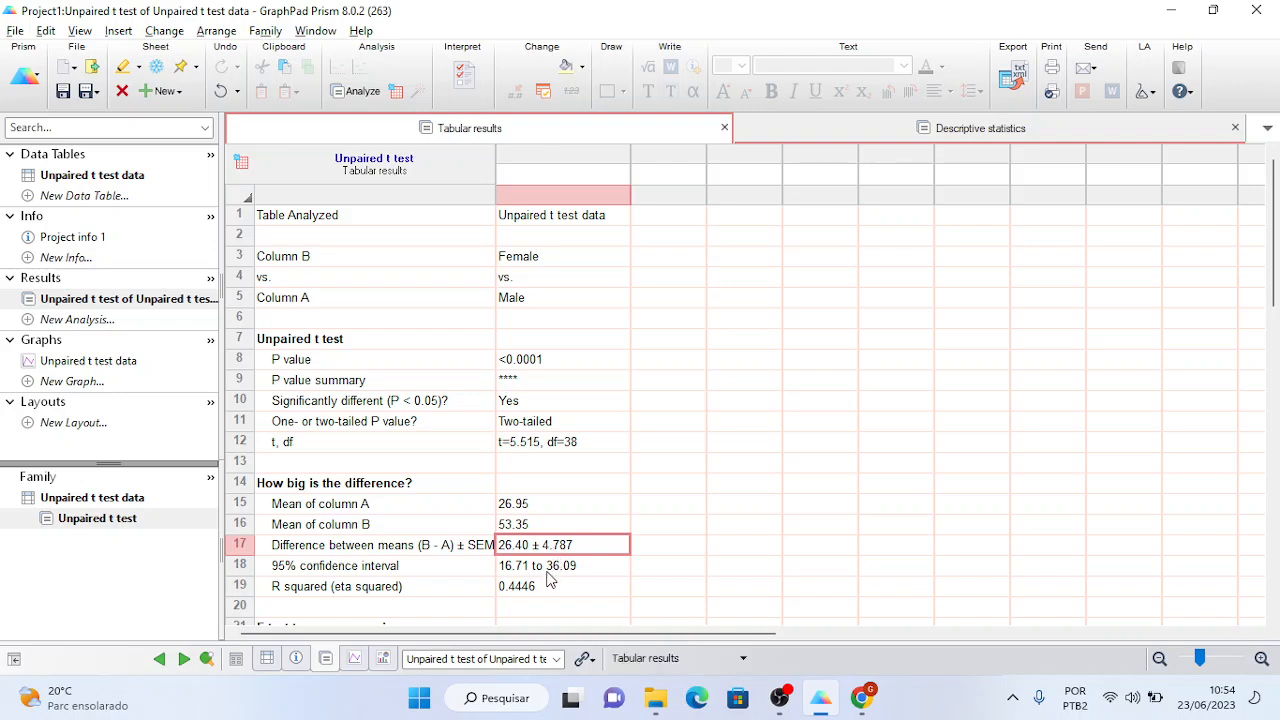
left_click(548, 574)
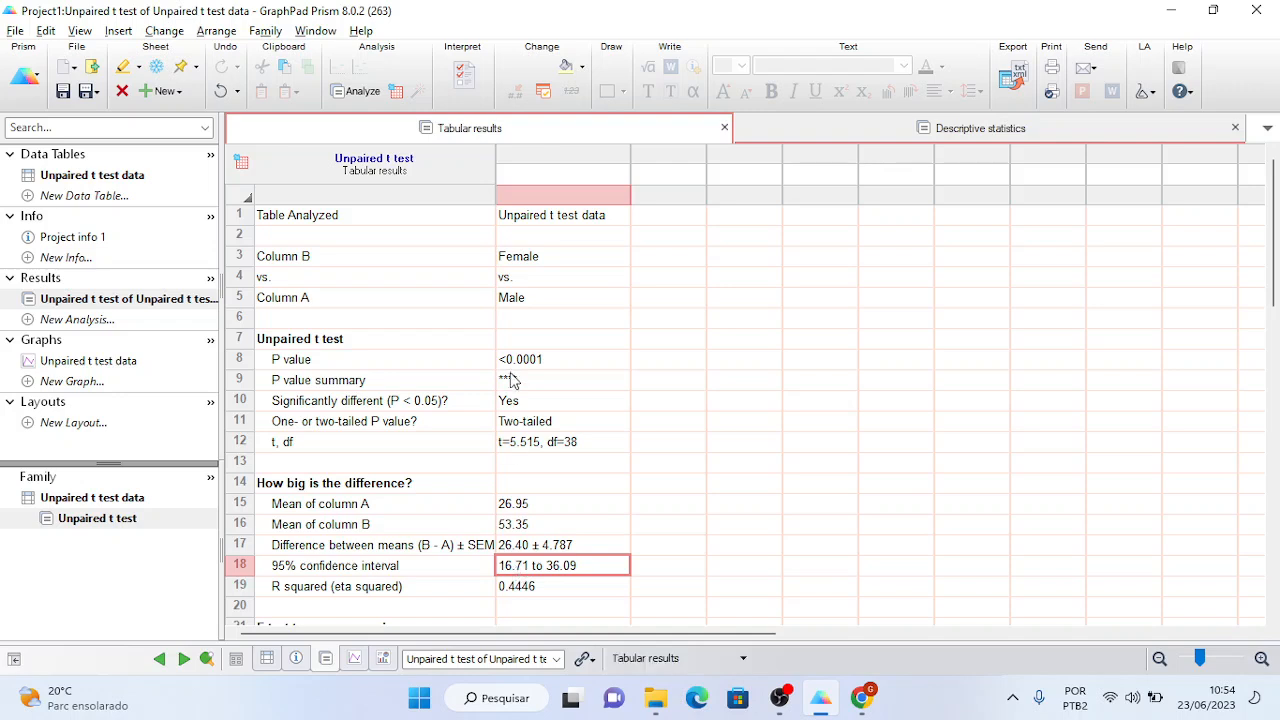
left_click(519, 262)
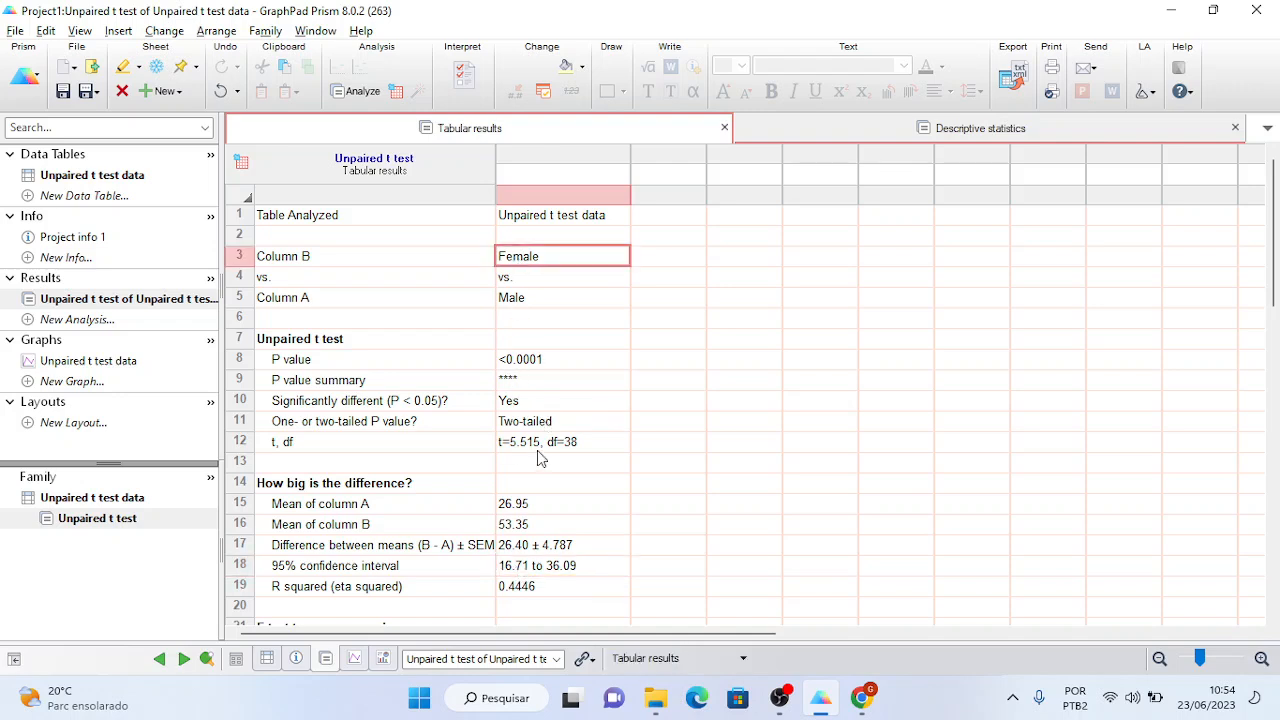
left_click(525, 527)
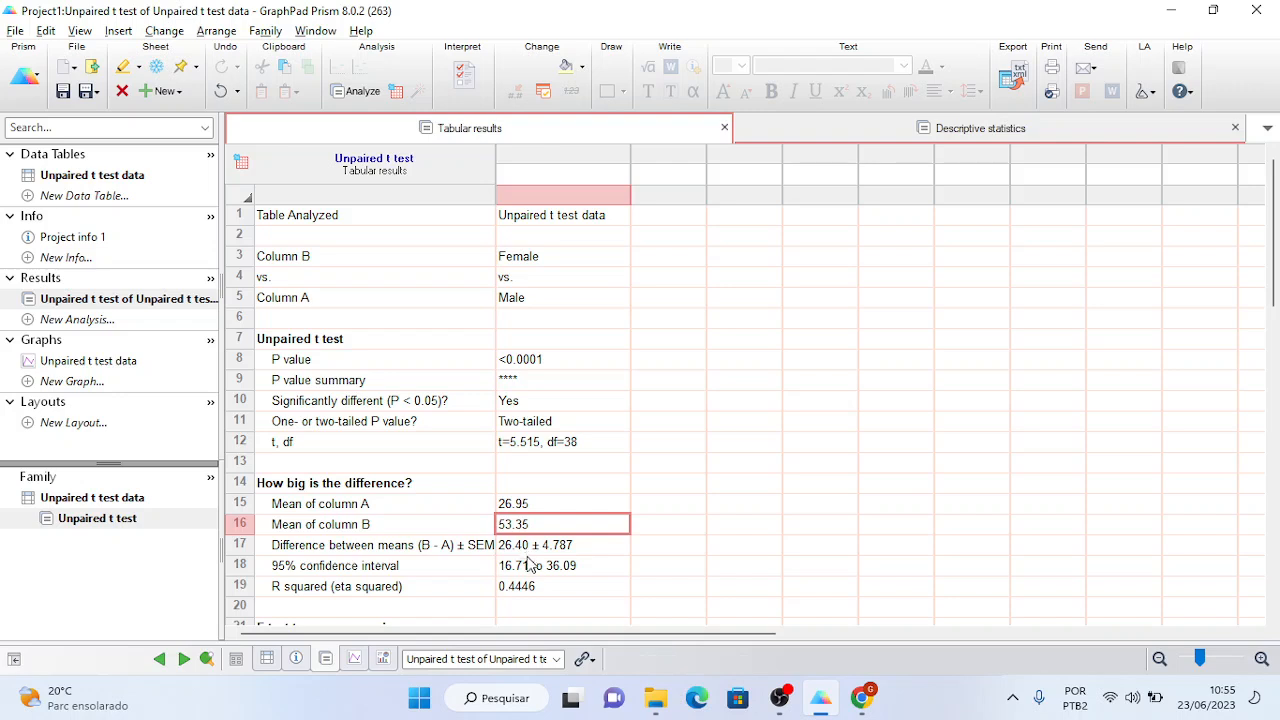
left_click(533, 570)
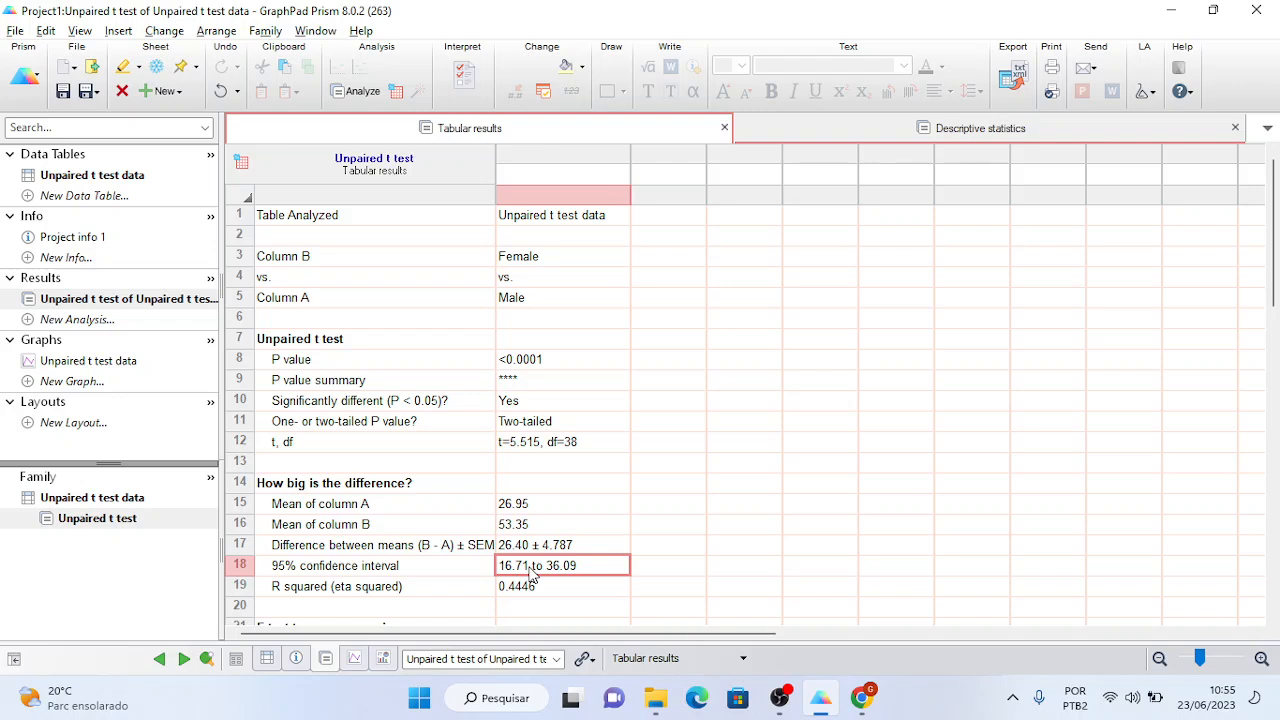
left_click(520, 362)
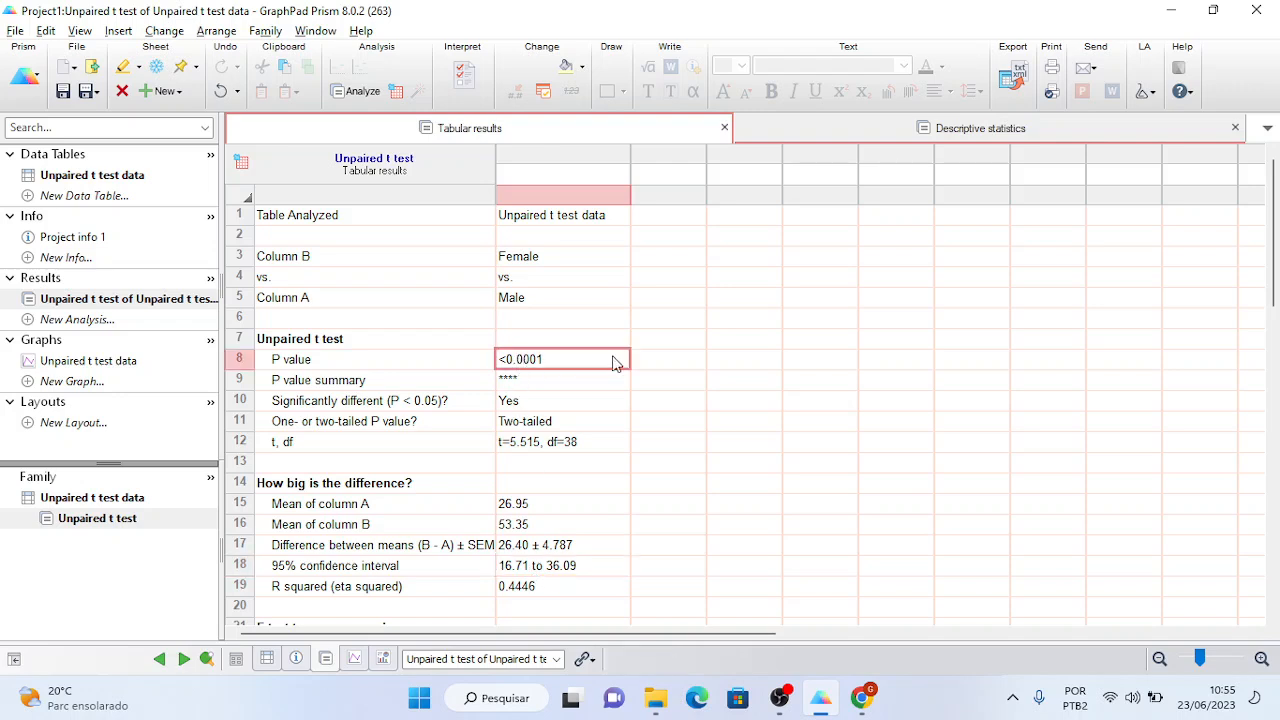
left_click(645, 362)
left_click(591, 366)
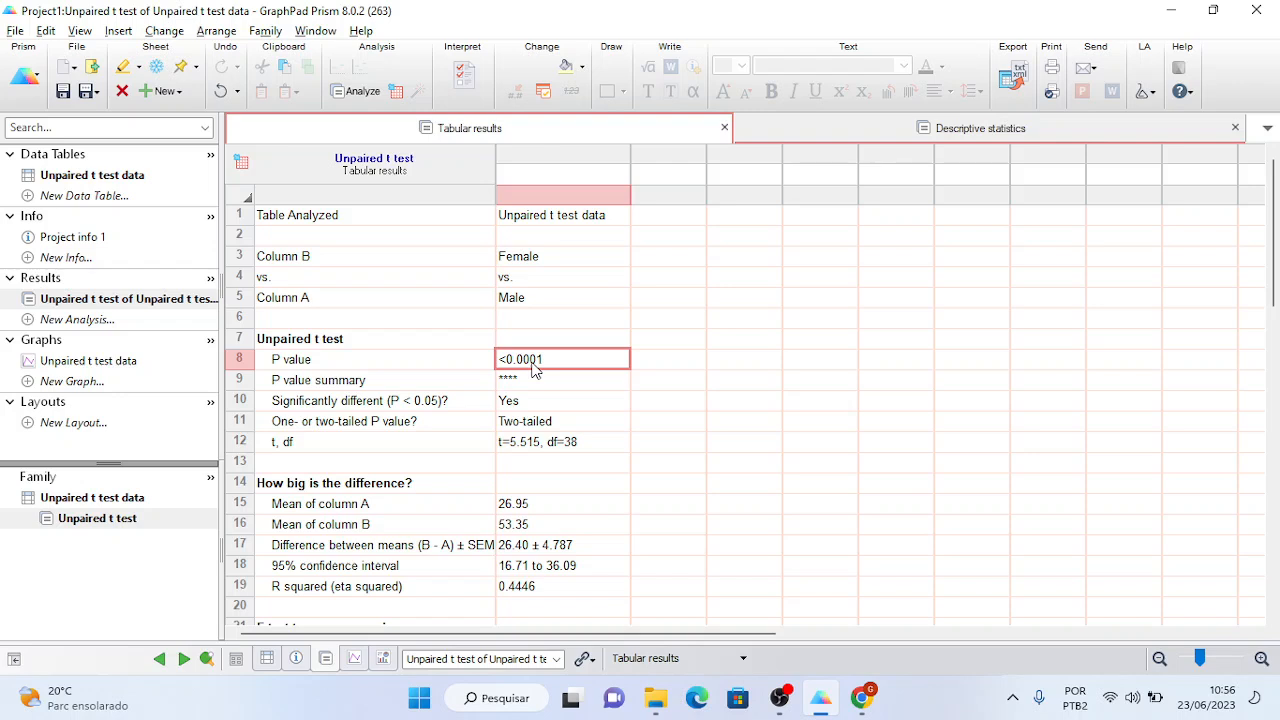
- Show the Unpaired t test data table with its 20 Male and Female values
left_click(142, 178)
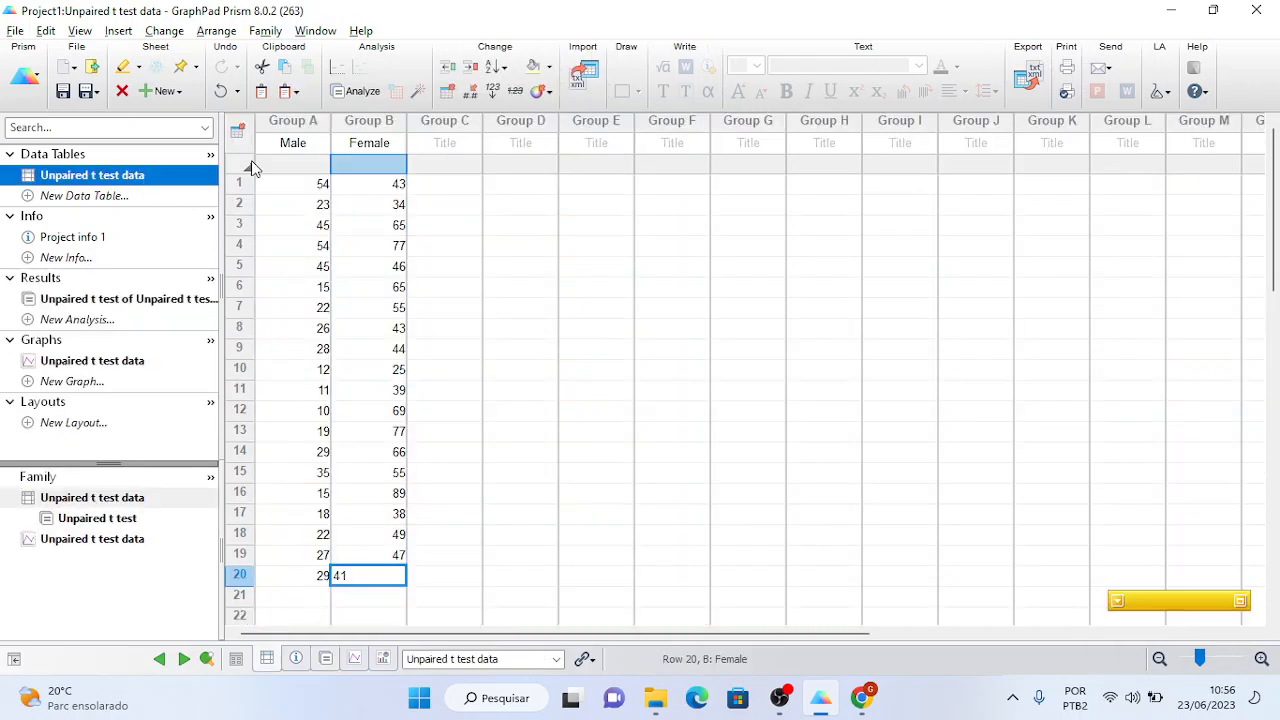
left_click(463, 248)
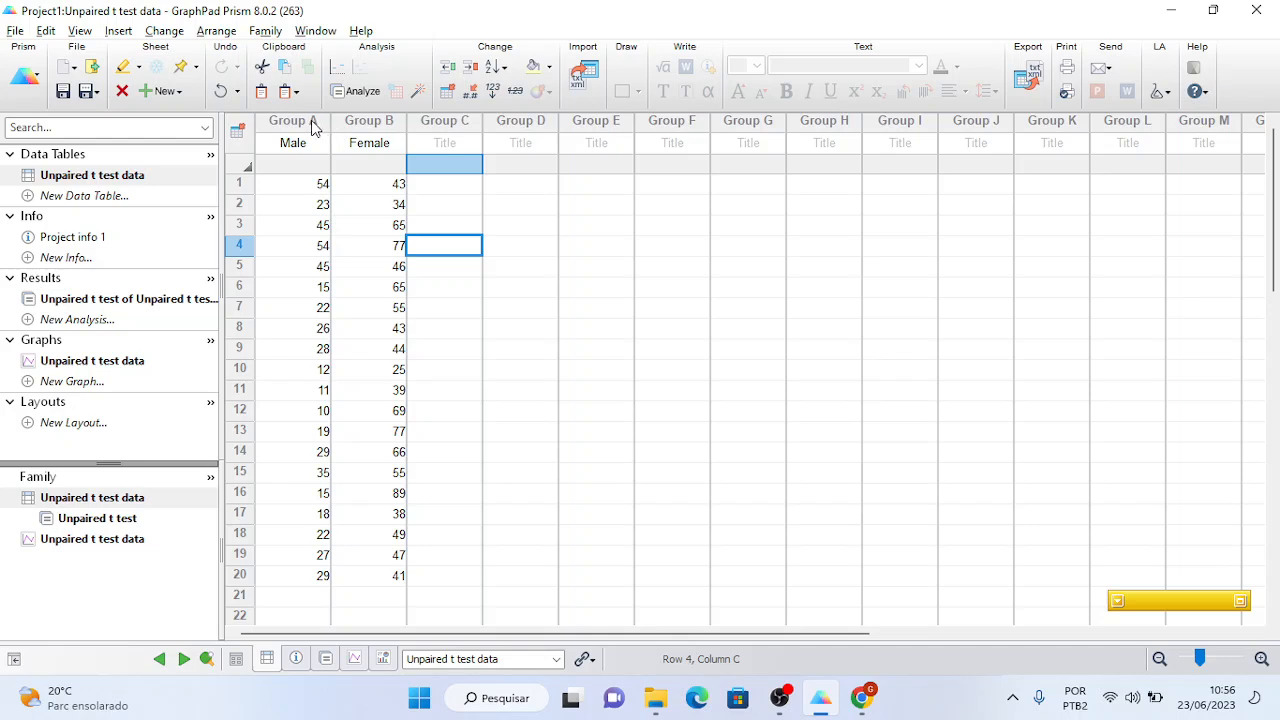
left_click_drag(311, 120, 340, 120)
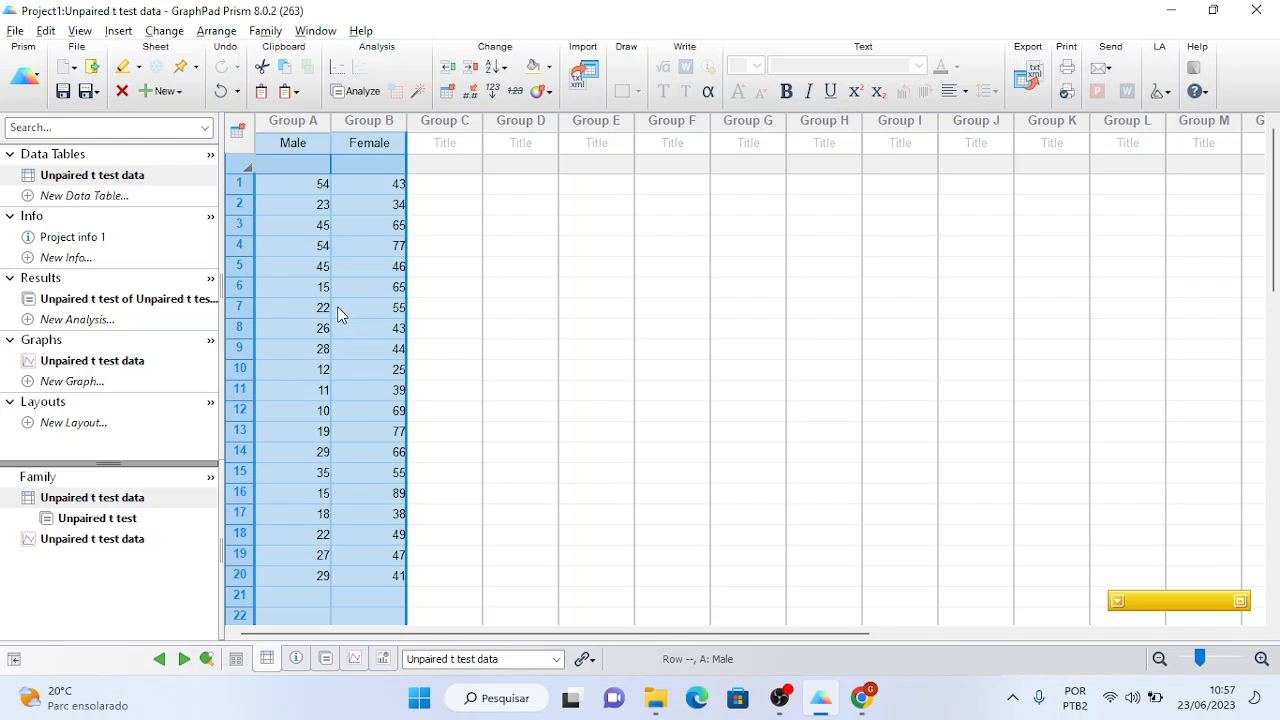
double_click(302, 308)
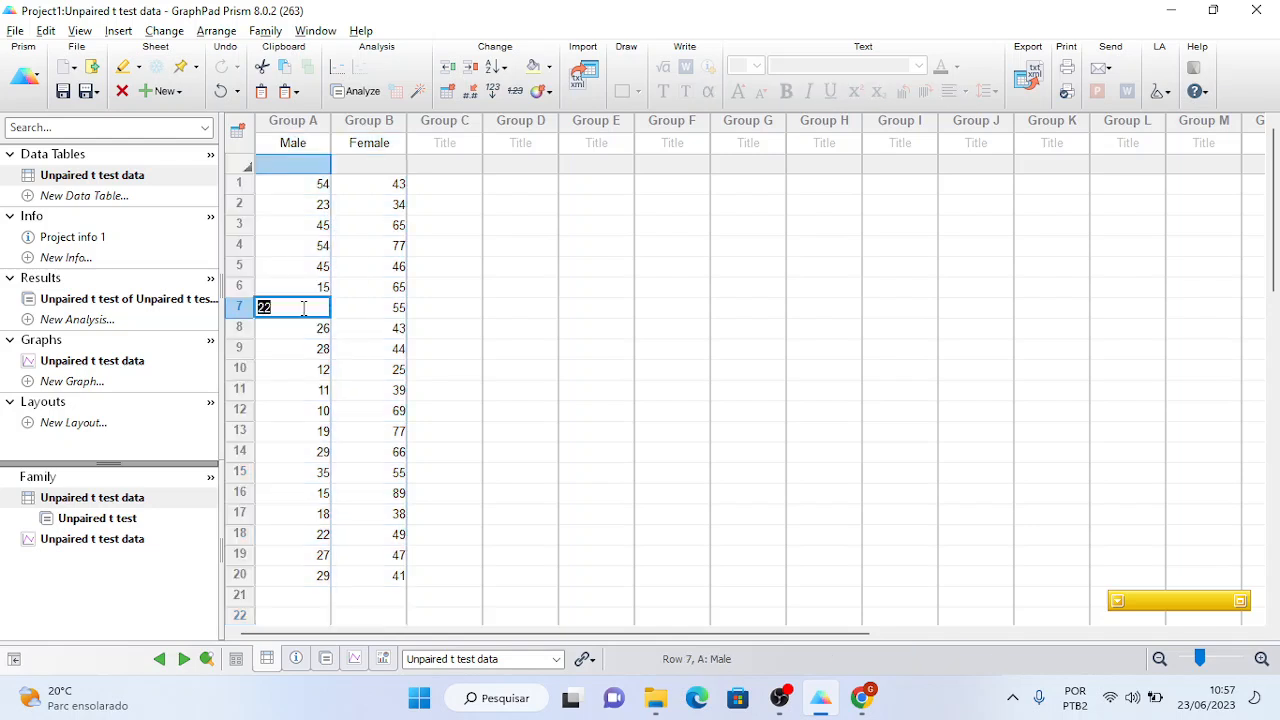
double_click(304, 205)
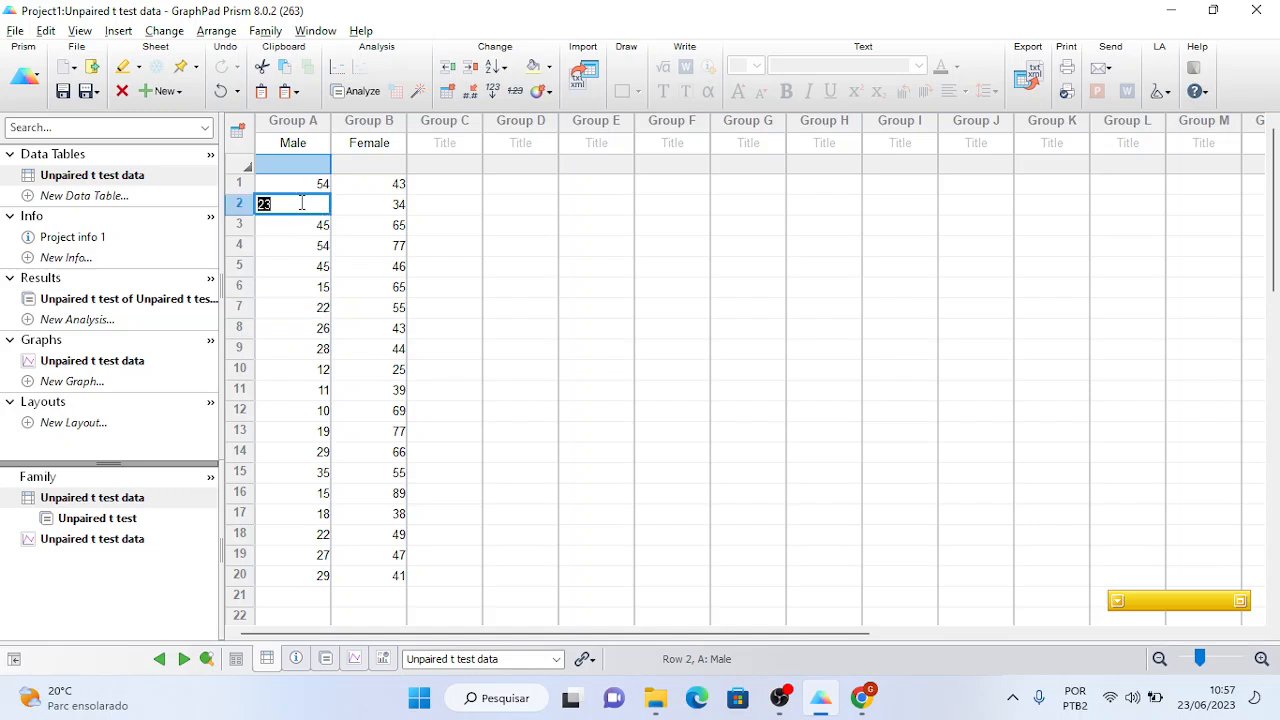
key("Escape")
left_click(498, 264)
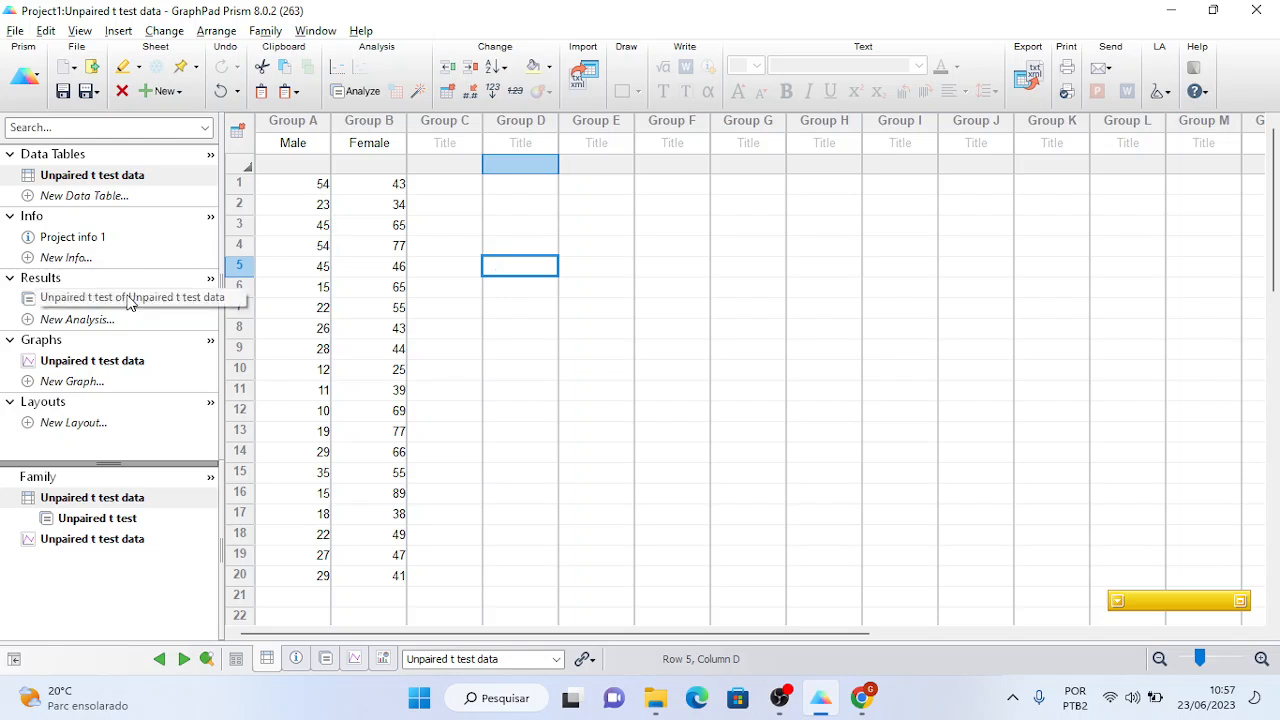
mouse_move(129, 303)
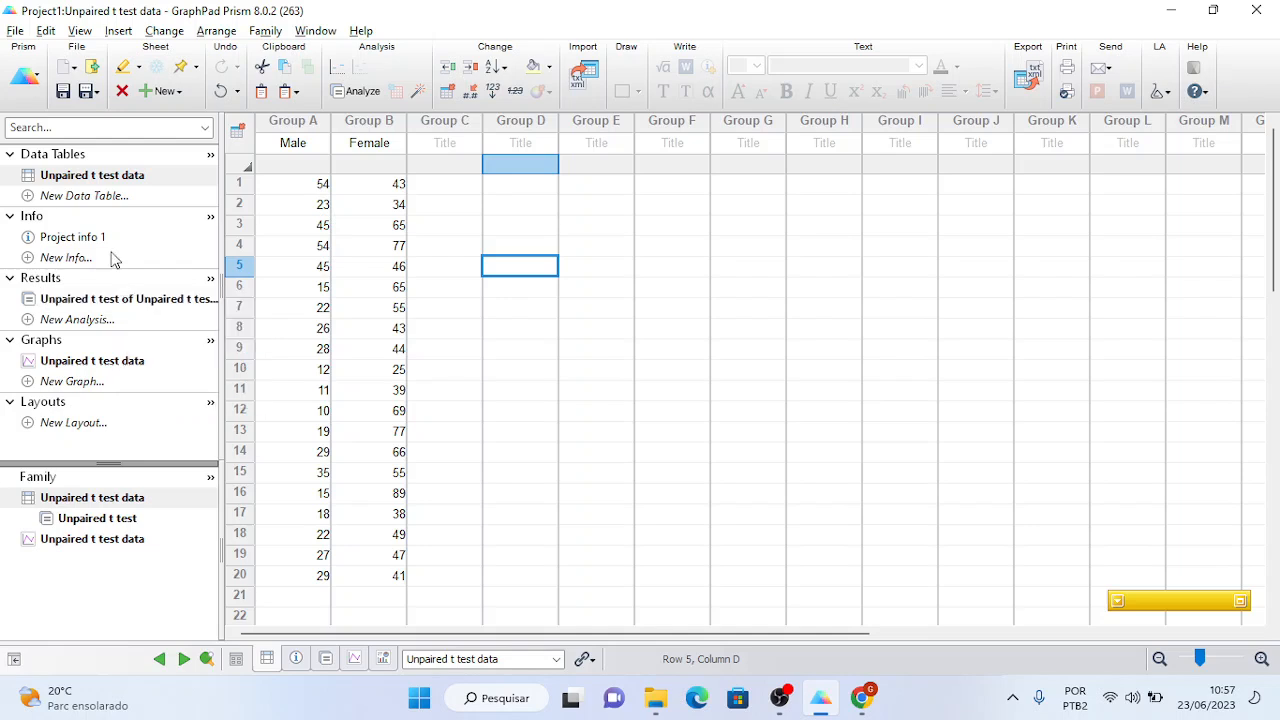
mouse_move(93, 190)
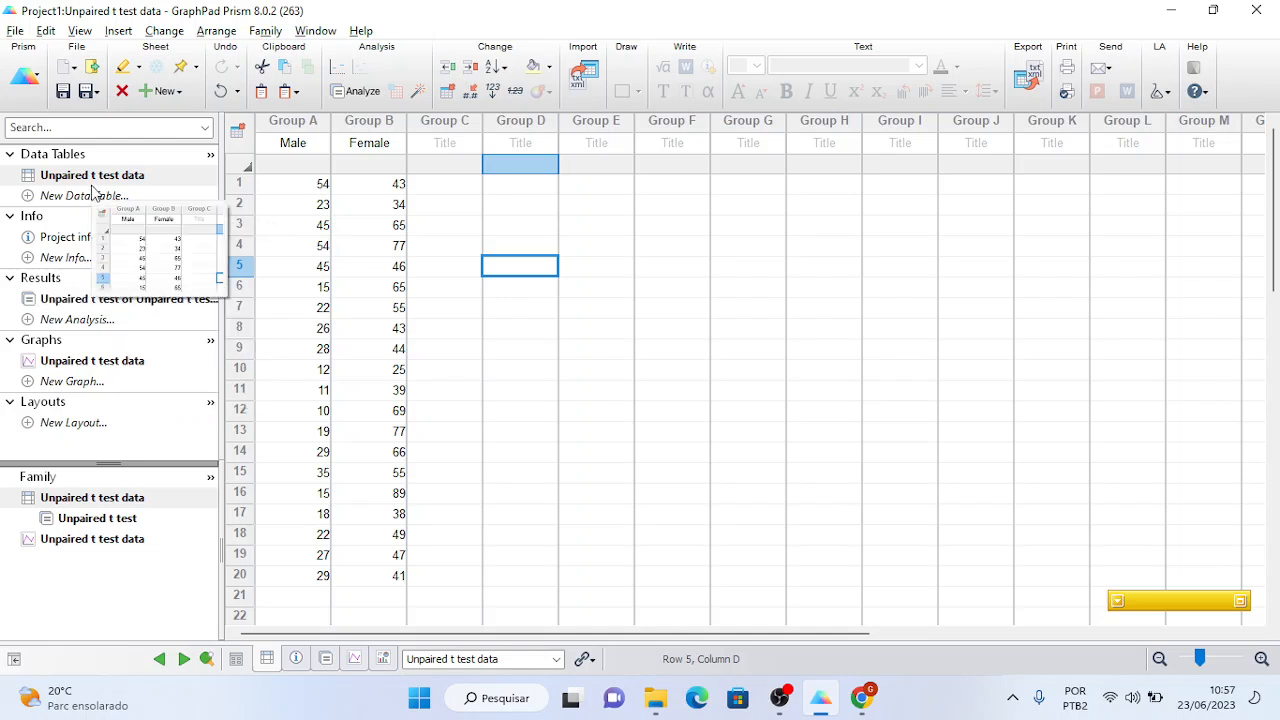
- Restore the Group C column to its normal width
left_click(16, 31)
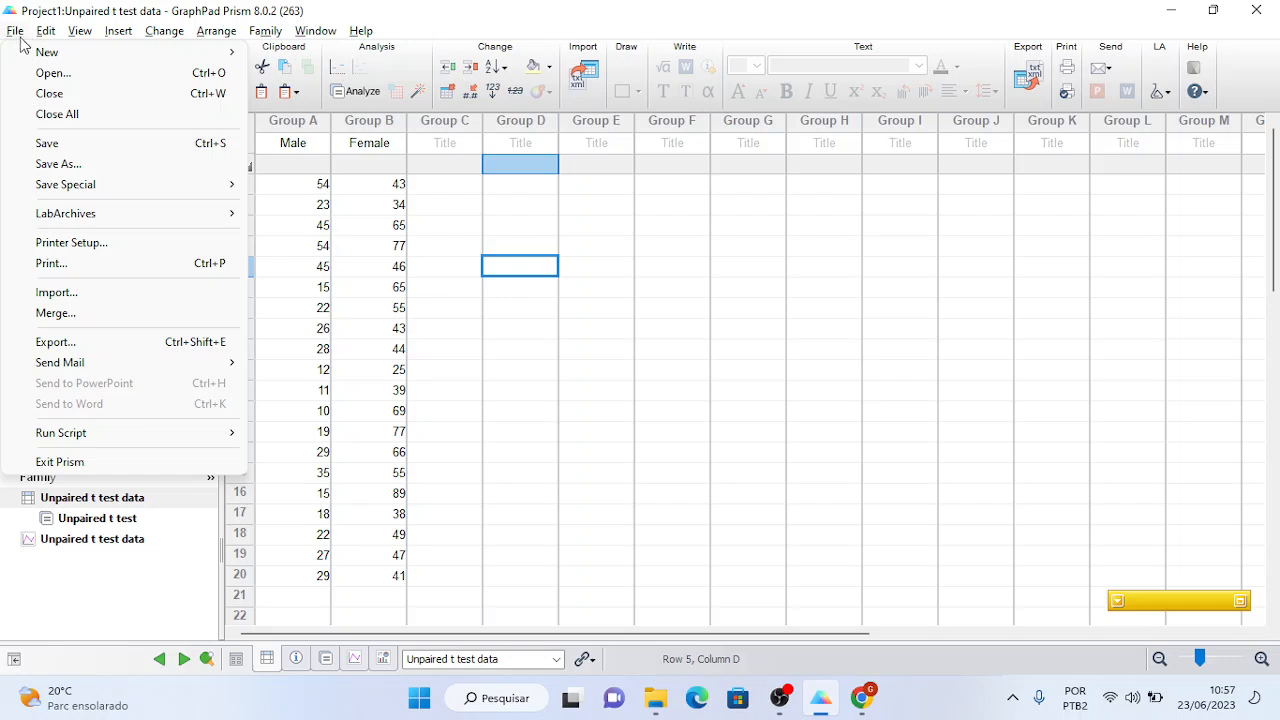
mouse_move(45, 52)
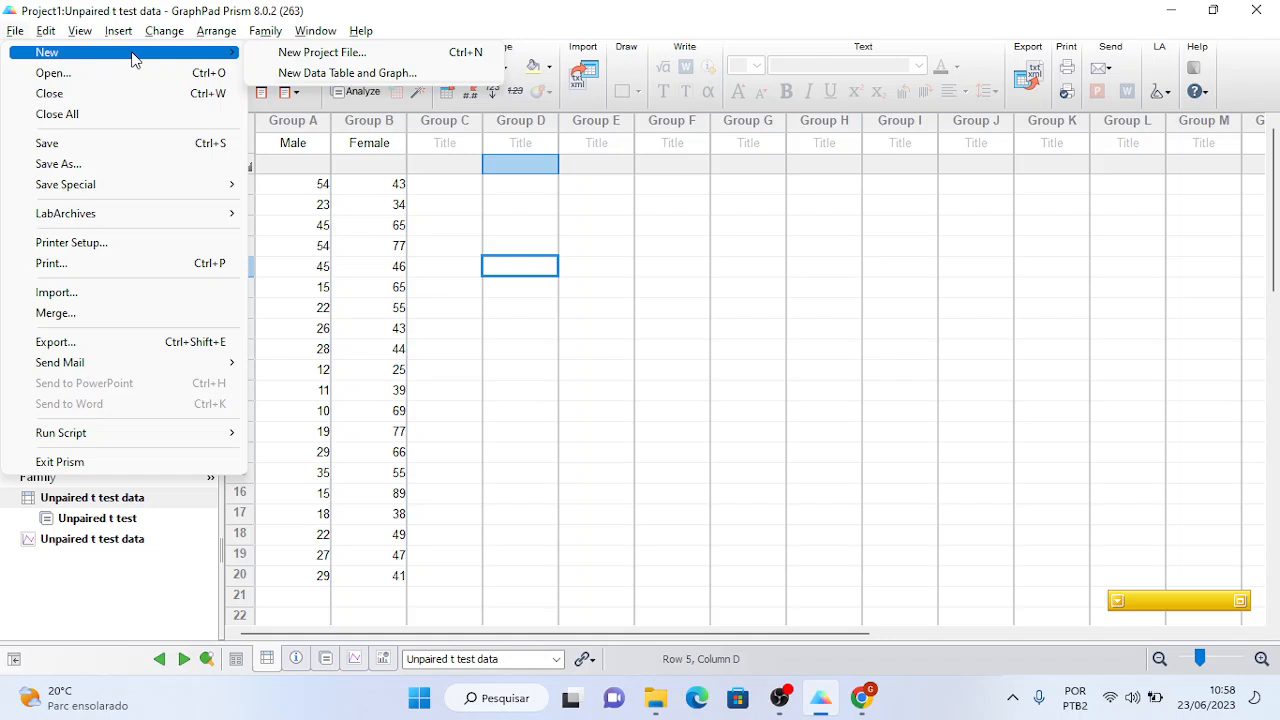
left_click(490, 332)
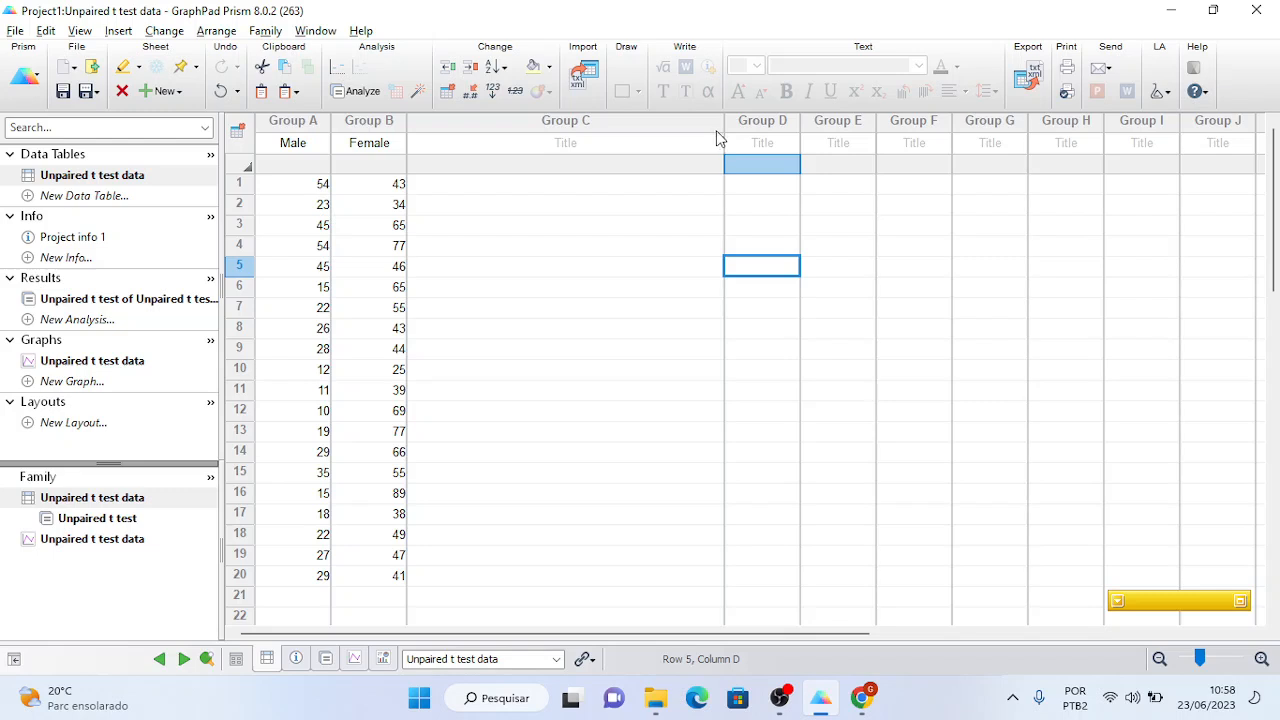
left_click_drag(722, 120, 486, 140)
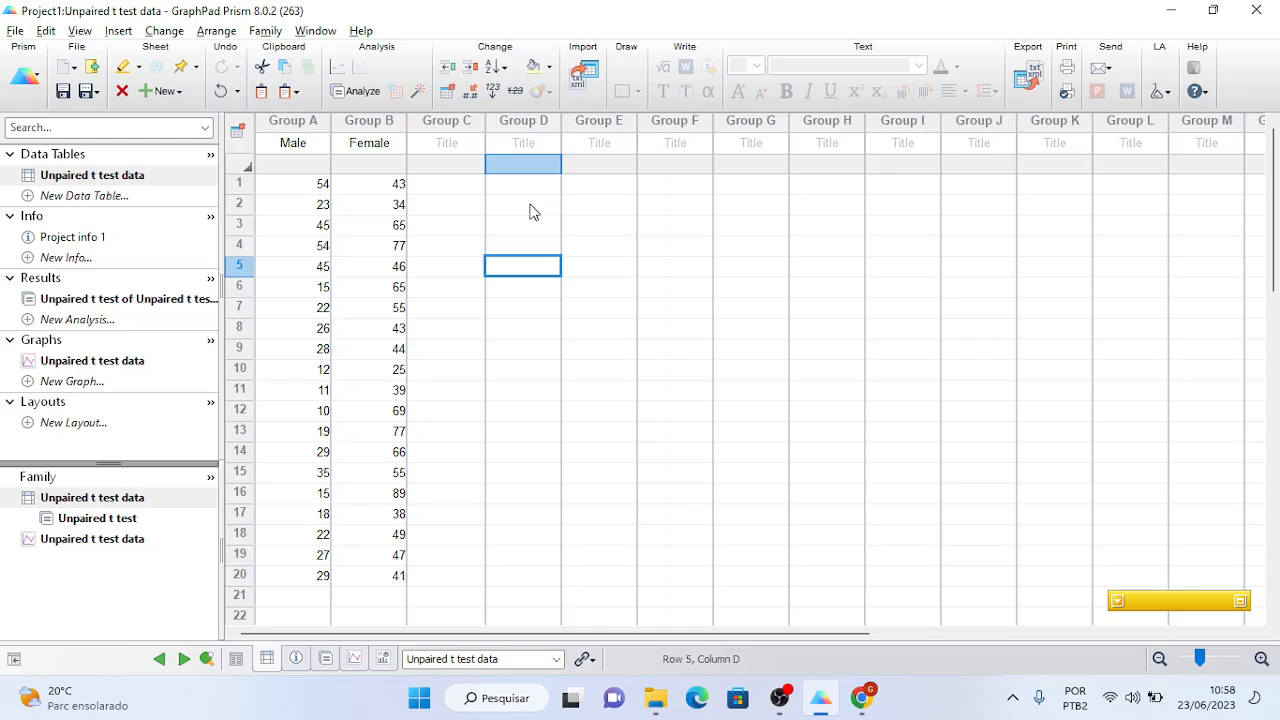
- Start a new Prism project file via File > New > New Project File
left_click(16, 31)
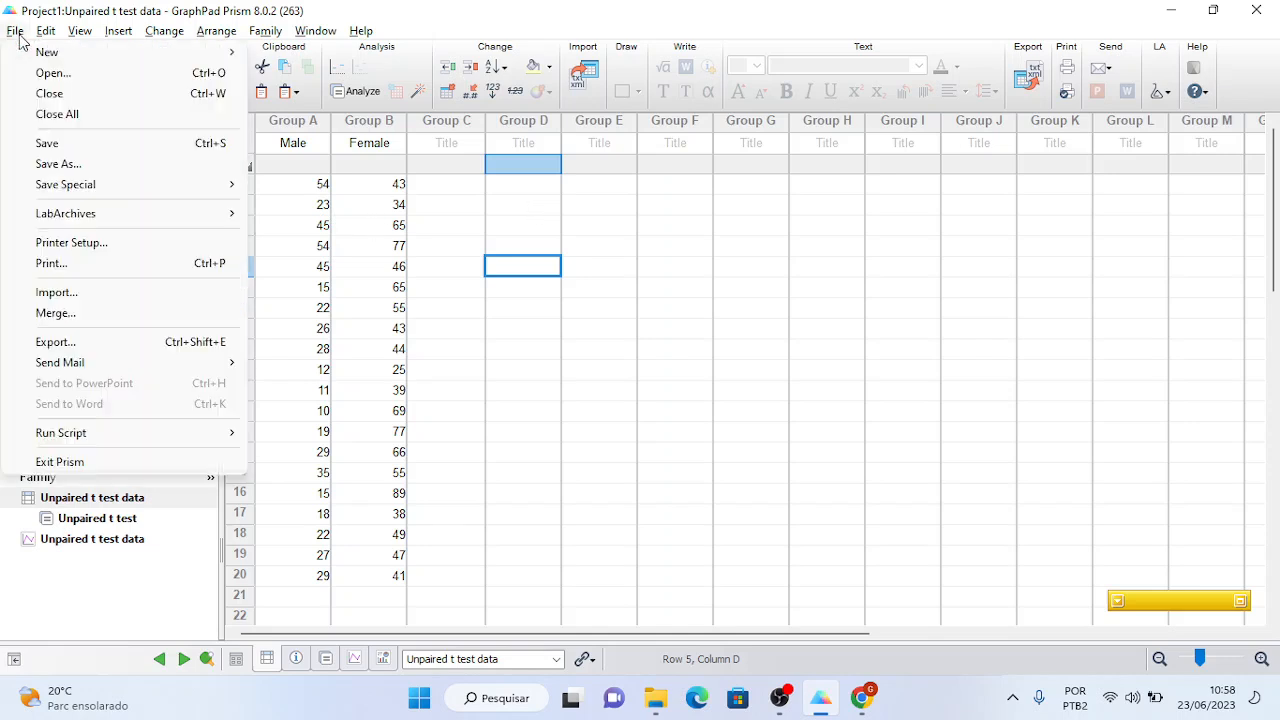
mouse_move(55, 57)
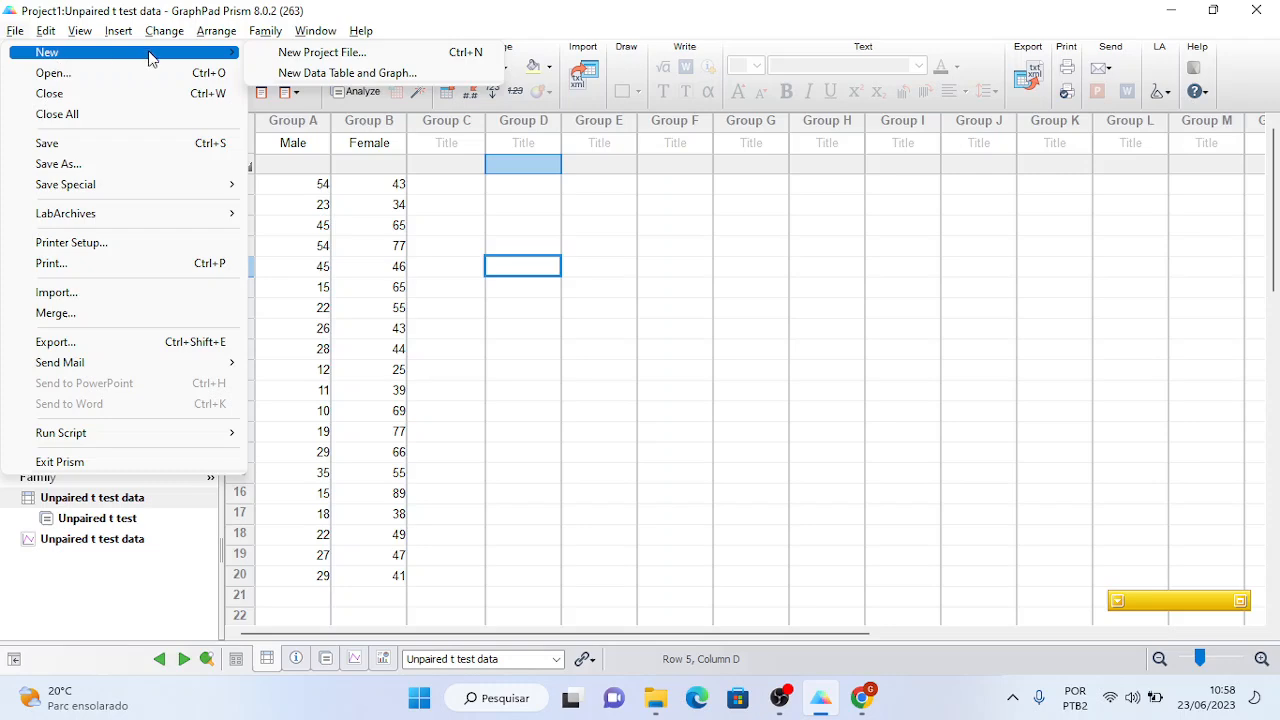
left_click(306, 53)
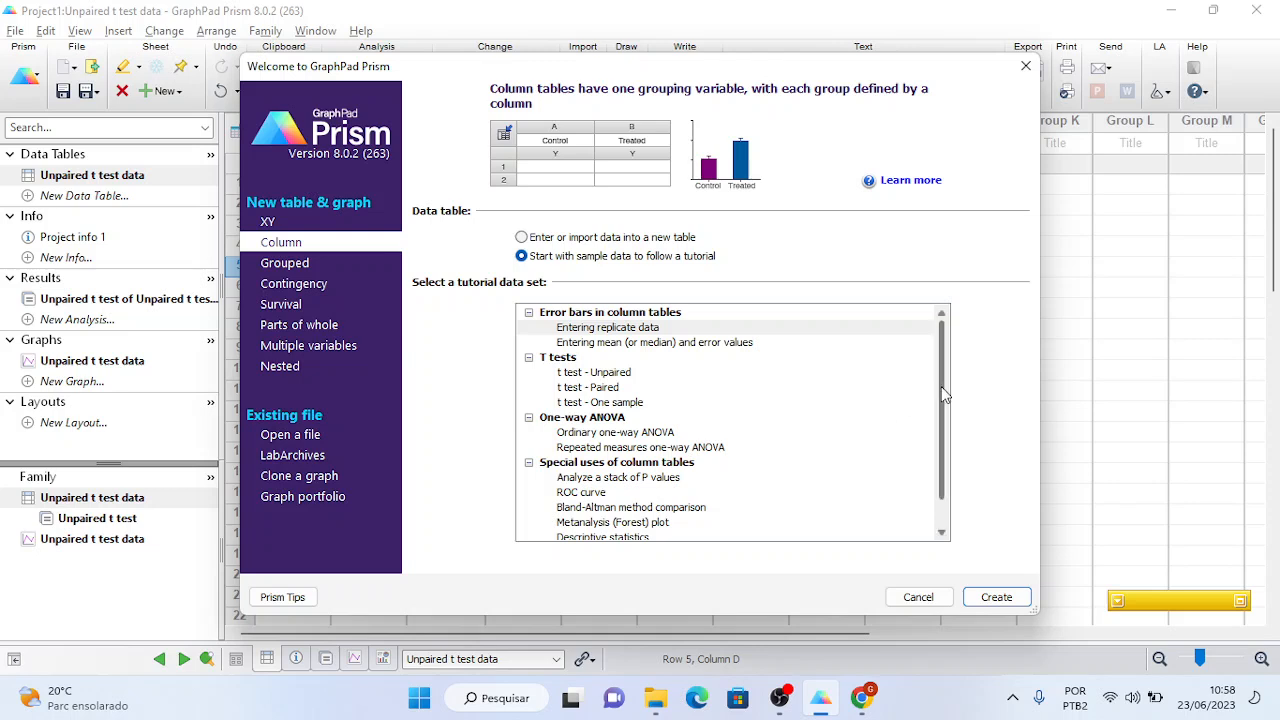
- Preview the XY Correlation tutorial in the welcome dialog, then cancel without creating anything
left_click_drag(942, 395, 945, 422)
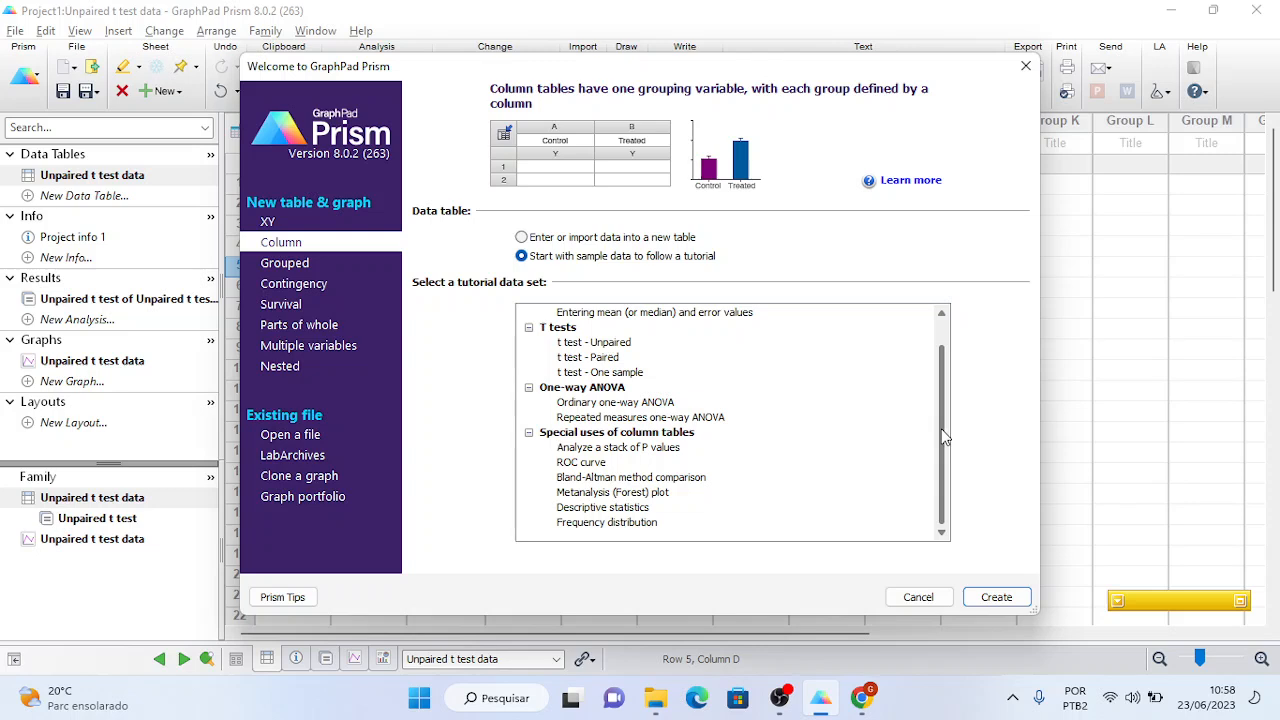
left_click_drag(945, 435, 945, 395)
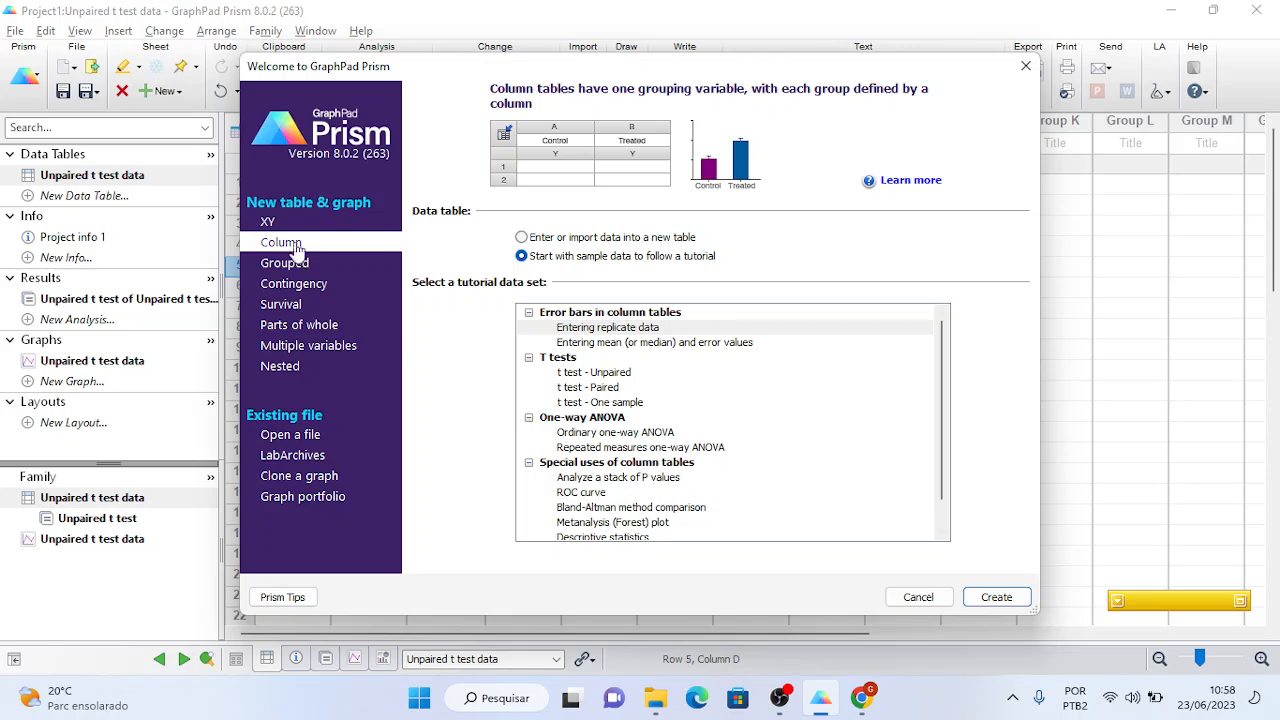
left_click(270, 222)
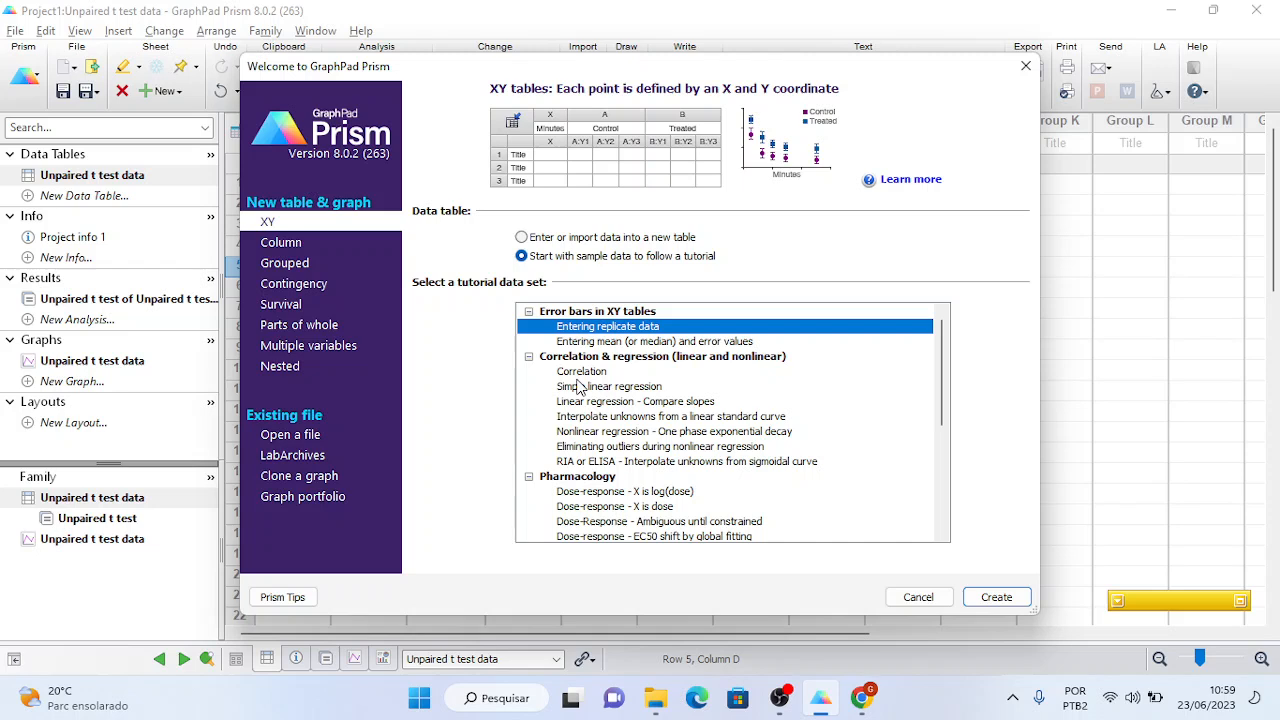
left_click(586, 373)
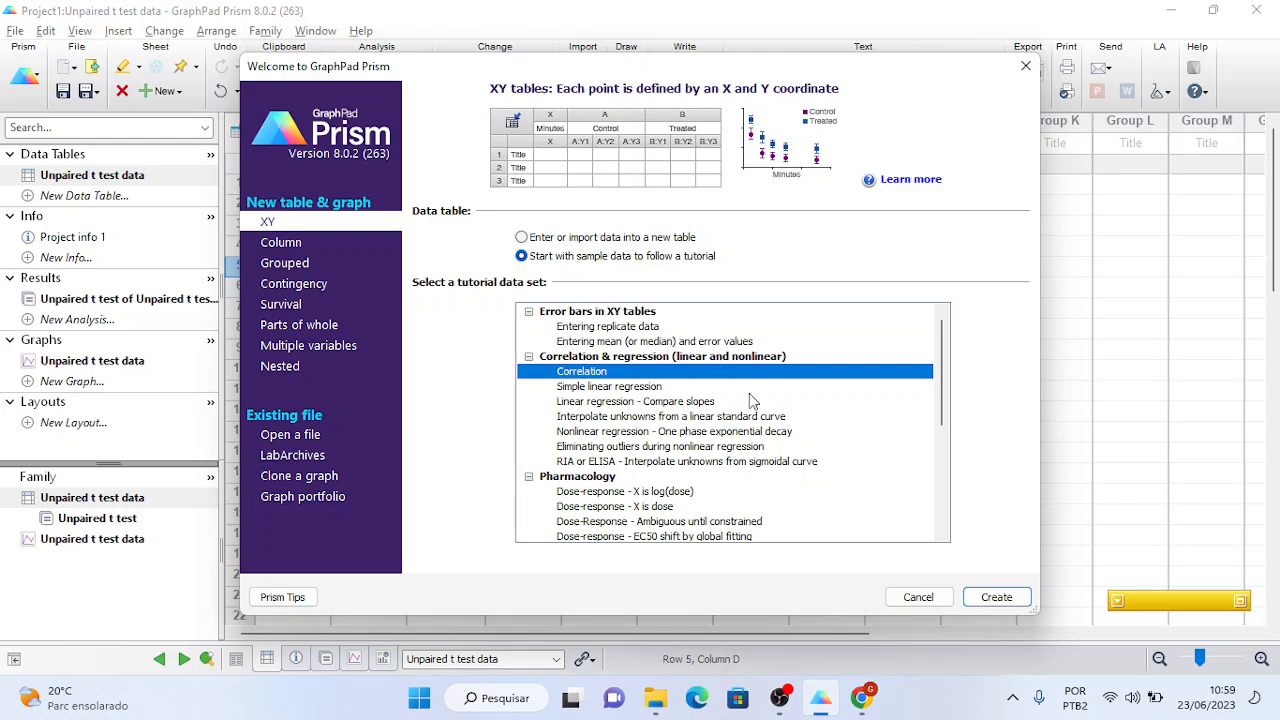
left_click(918, 597)
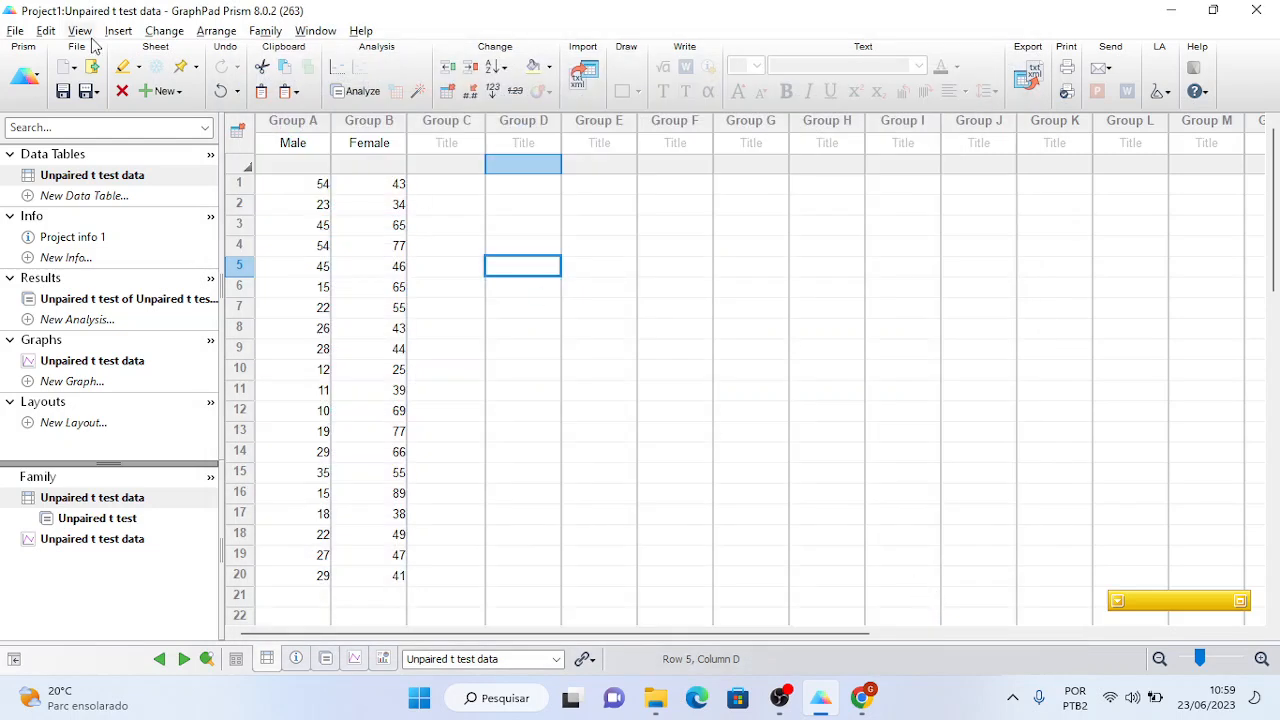
- Create a new project from the XY Correlation tutorial with Ozone, Solar.R, Wind and Temp data
left_click(15, 30)
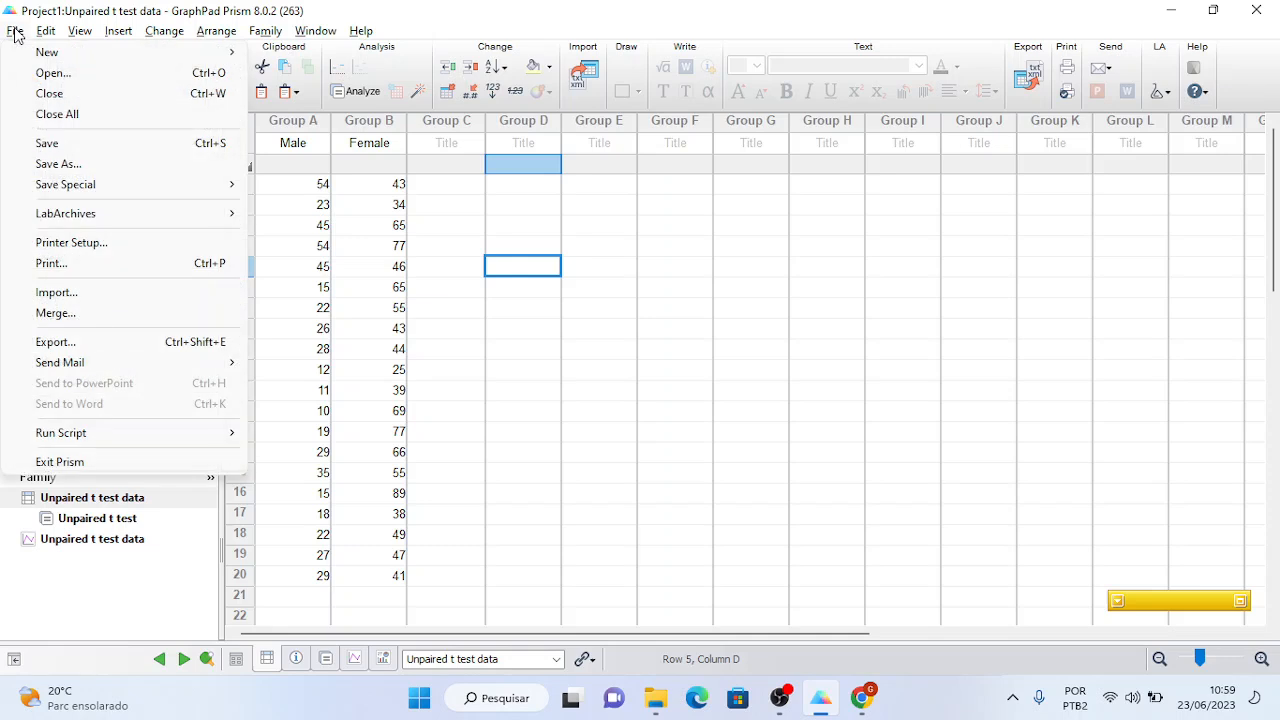
mouse_move(55, 58)
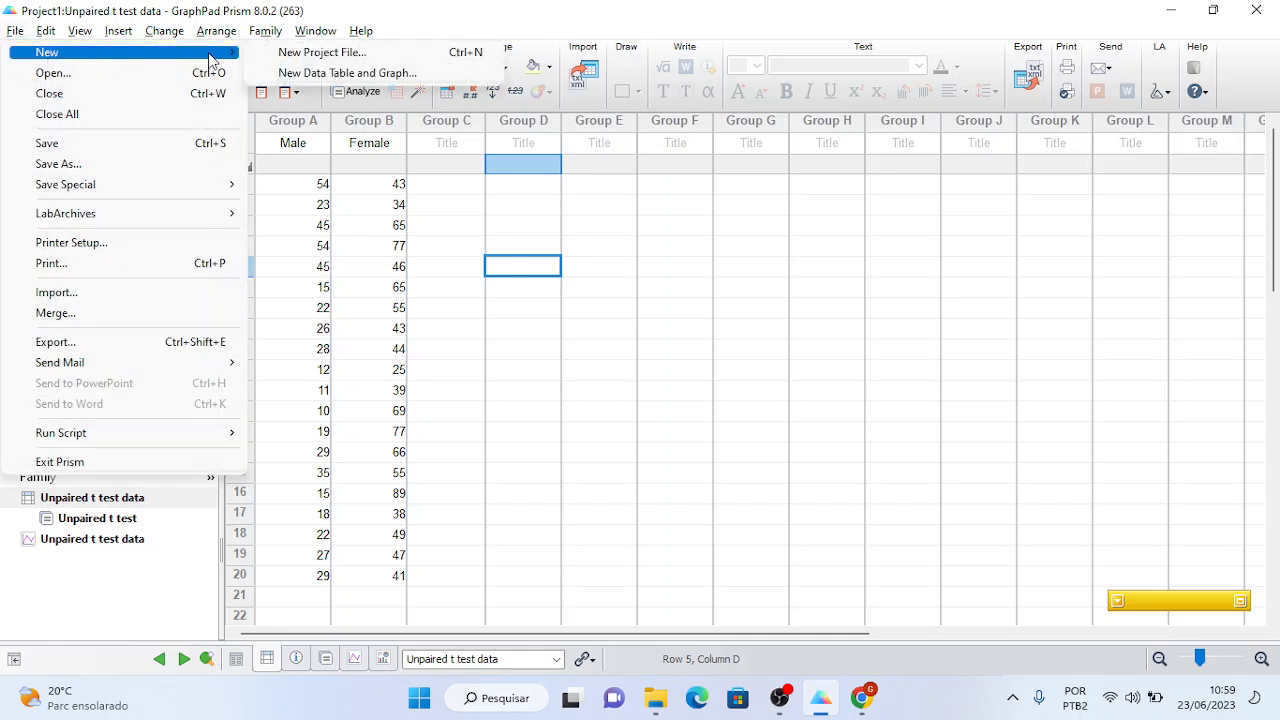
left_click(296, 56)
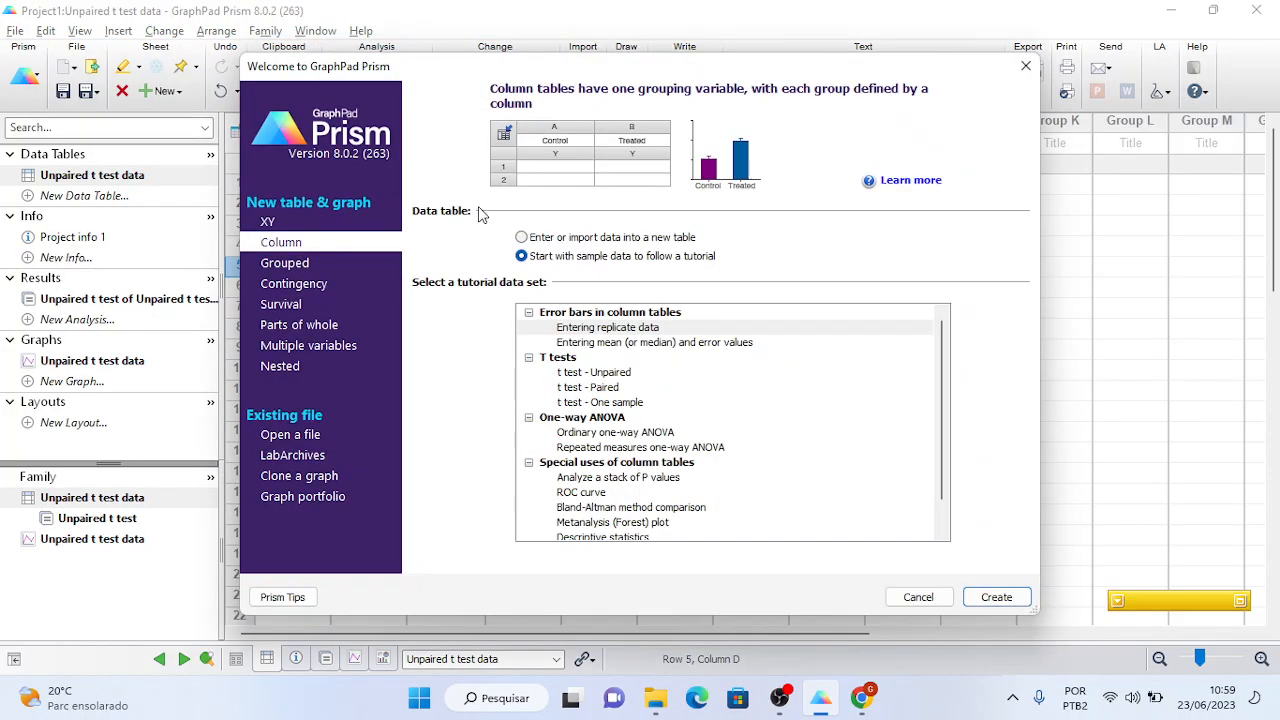
left_click(266, 222)
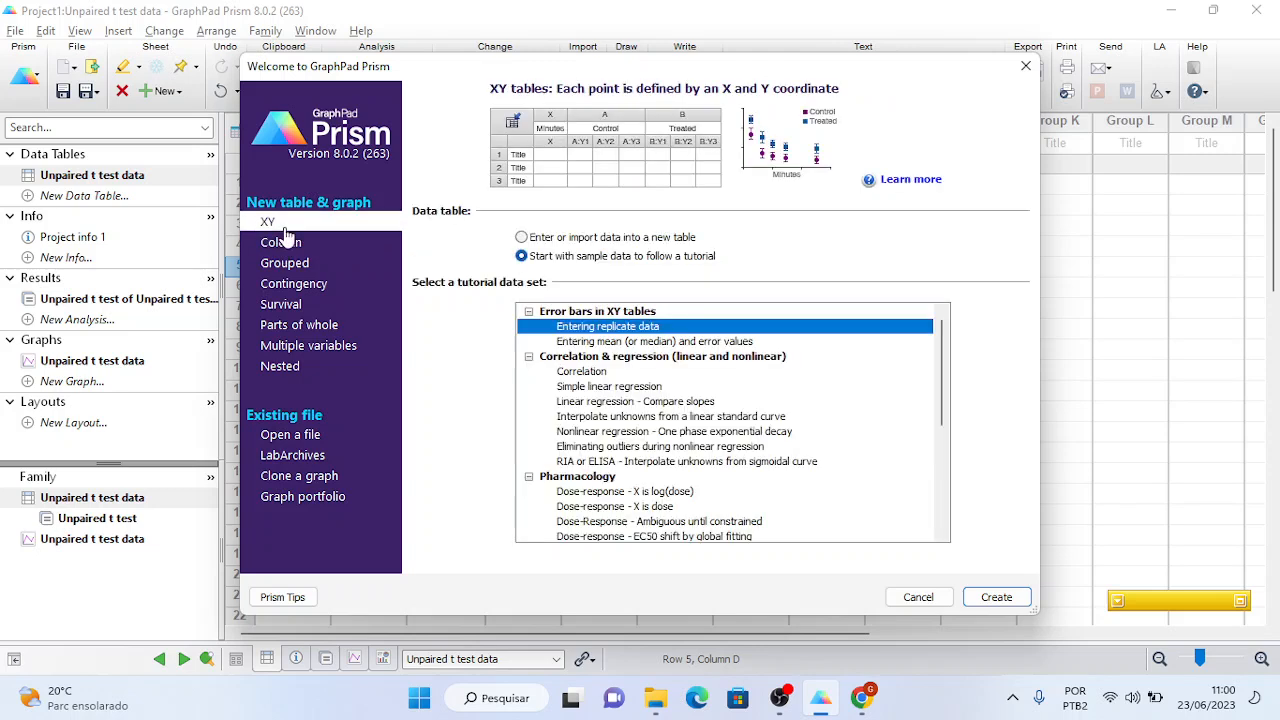
left_click(591, 373)
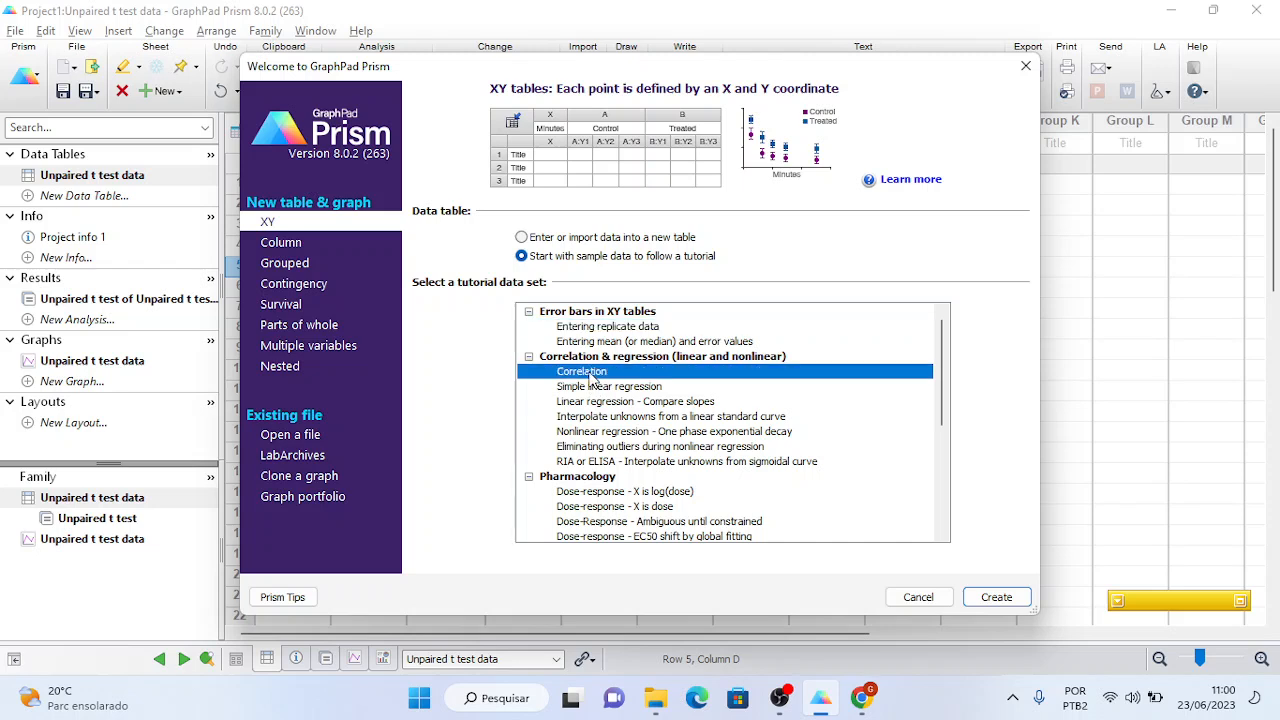
left_click(997, 598)
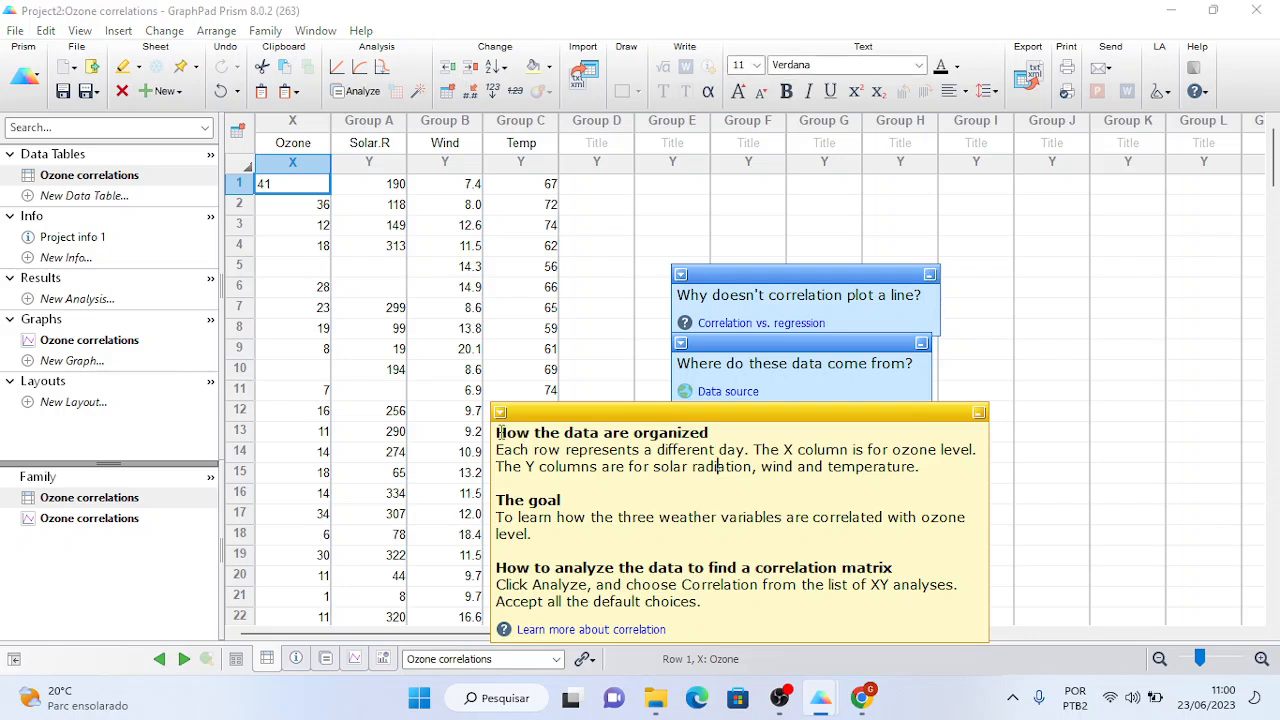
- Select the tutorial's yellow help note and switch to DeepL Translate in Chrome
left_click_drag(498, 430, 918, 467)
left_click_drag(708, 566, 736, 601)
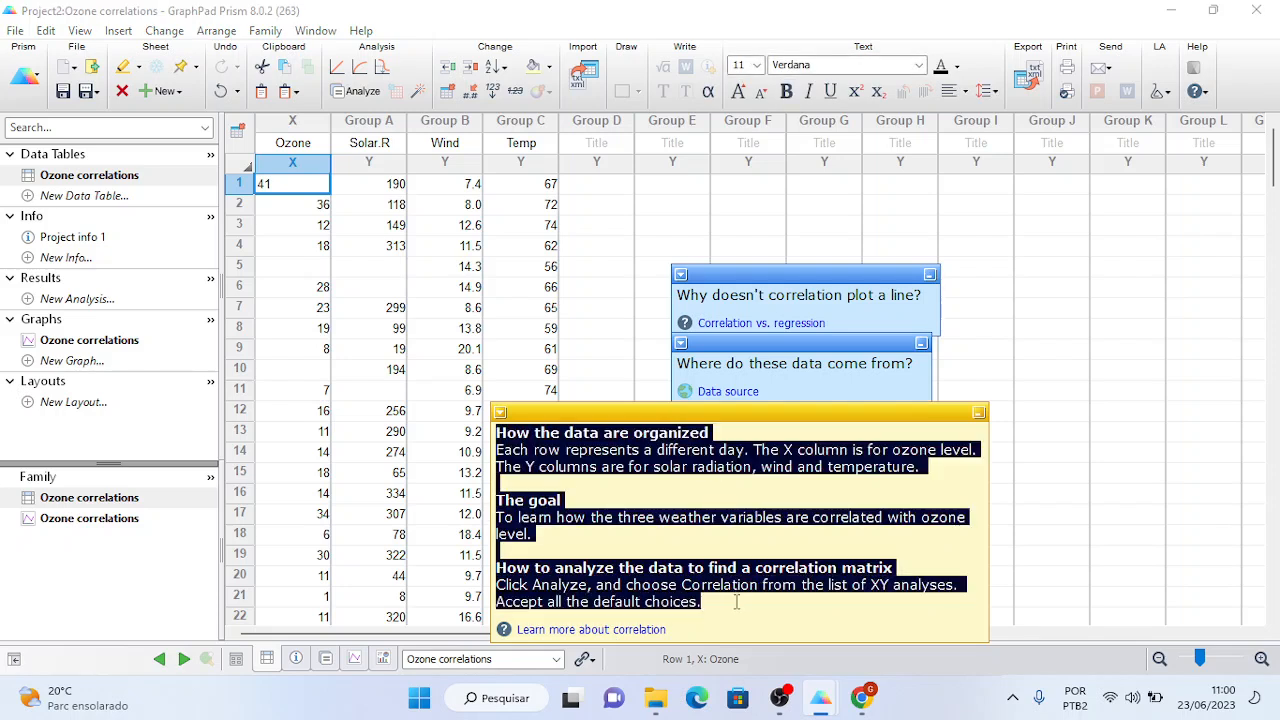
left_click(875, 699)
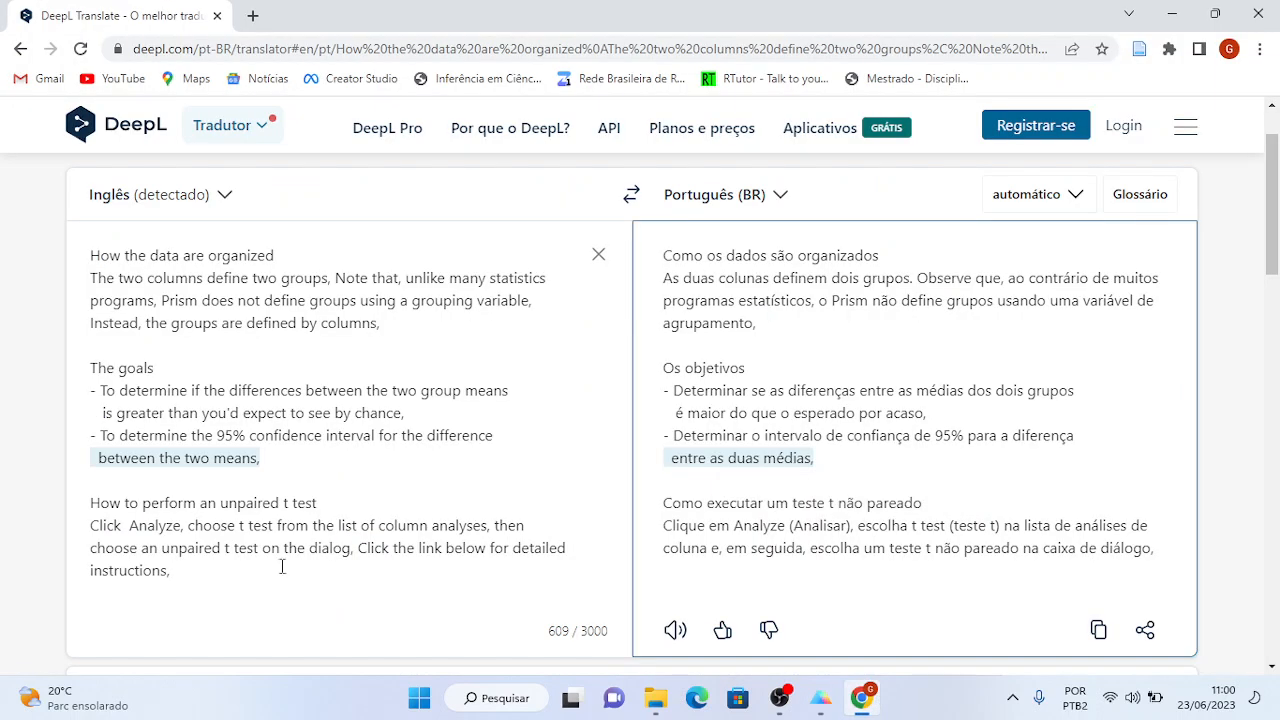
- Paste the Ozone note into DeepL, remove the 'How the data are organized' heading, then bring up OBS
left_click_drag(282, 566, 87, 255)
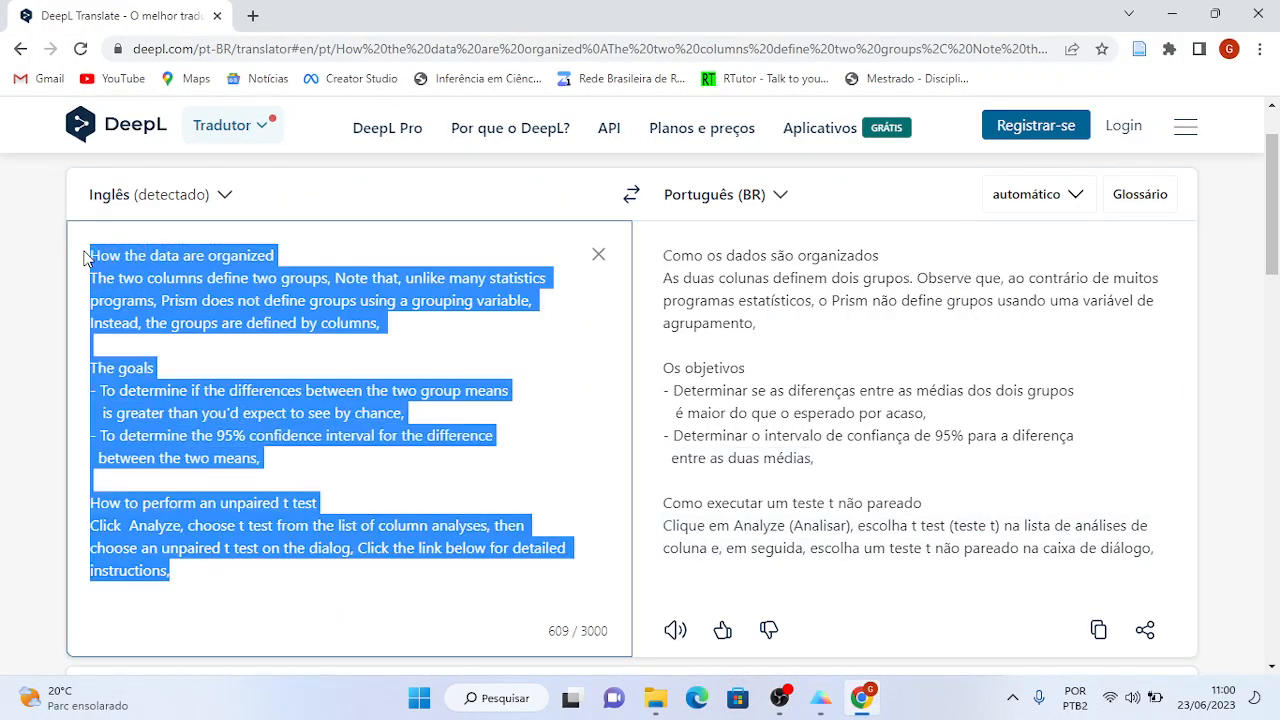
type("How the data are organized Each row represents a different day, The X column is for ozone level, The Y columns are for solar radiation, wind and temperature,  The goal To learn how the three weather variables are correlated with ozone level,  How to analyze the data to find a correlation matrix Click Analyze, and choose Correlation from the list of XY analyses,  Accept all the default choices,")
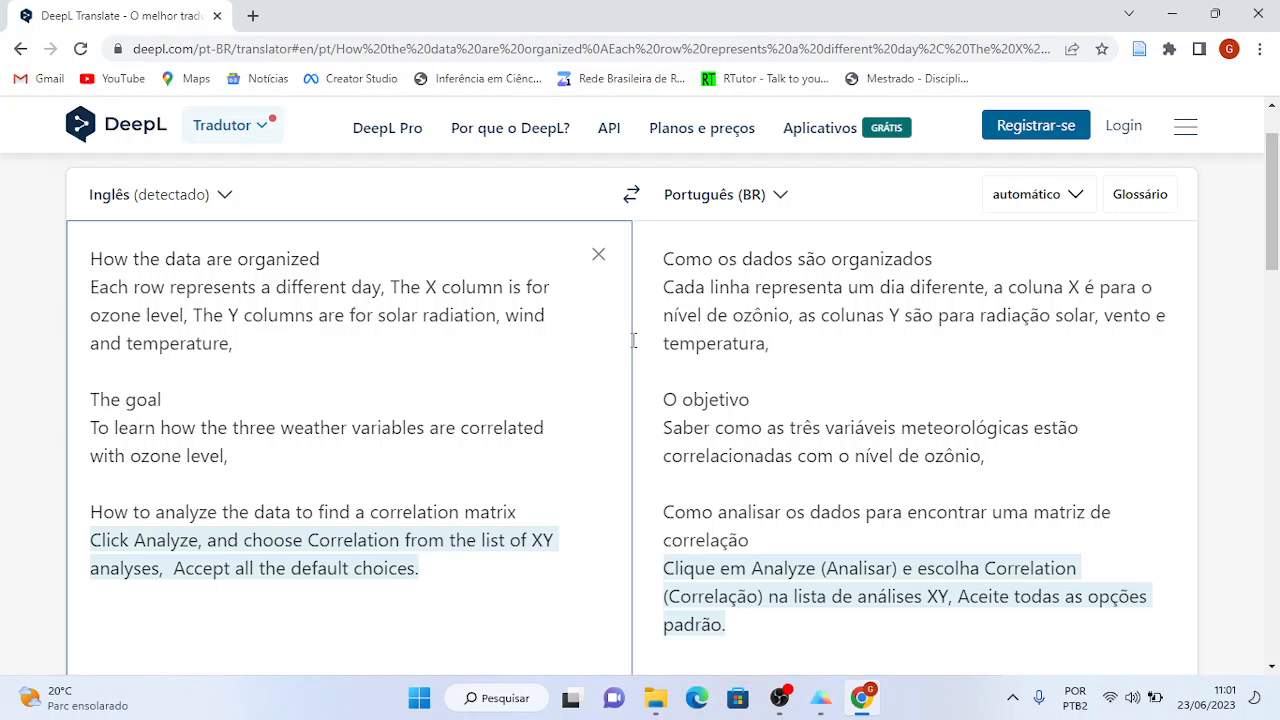
left_click_drag(320, 259, 38, 265)
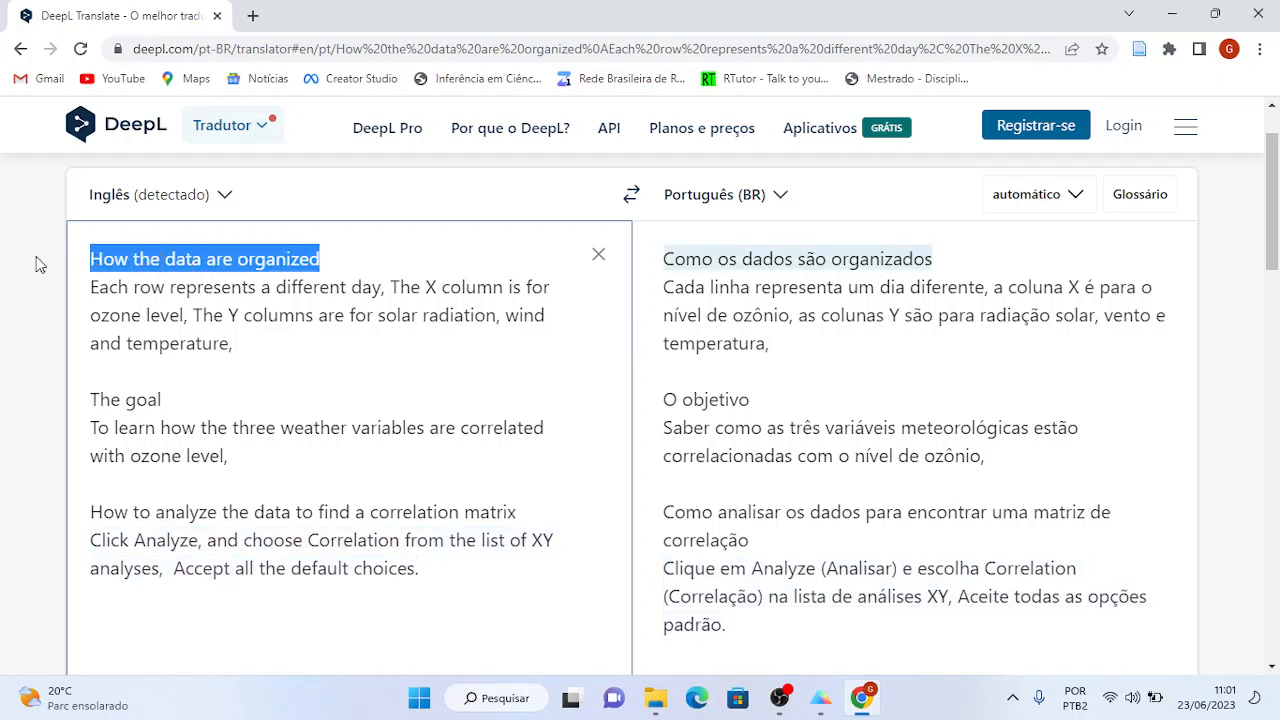
key("Delete")
key("Delete")
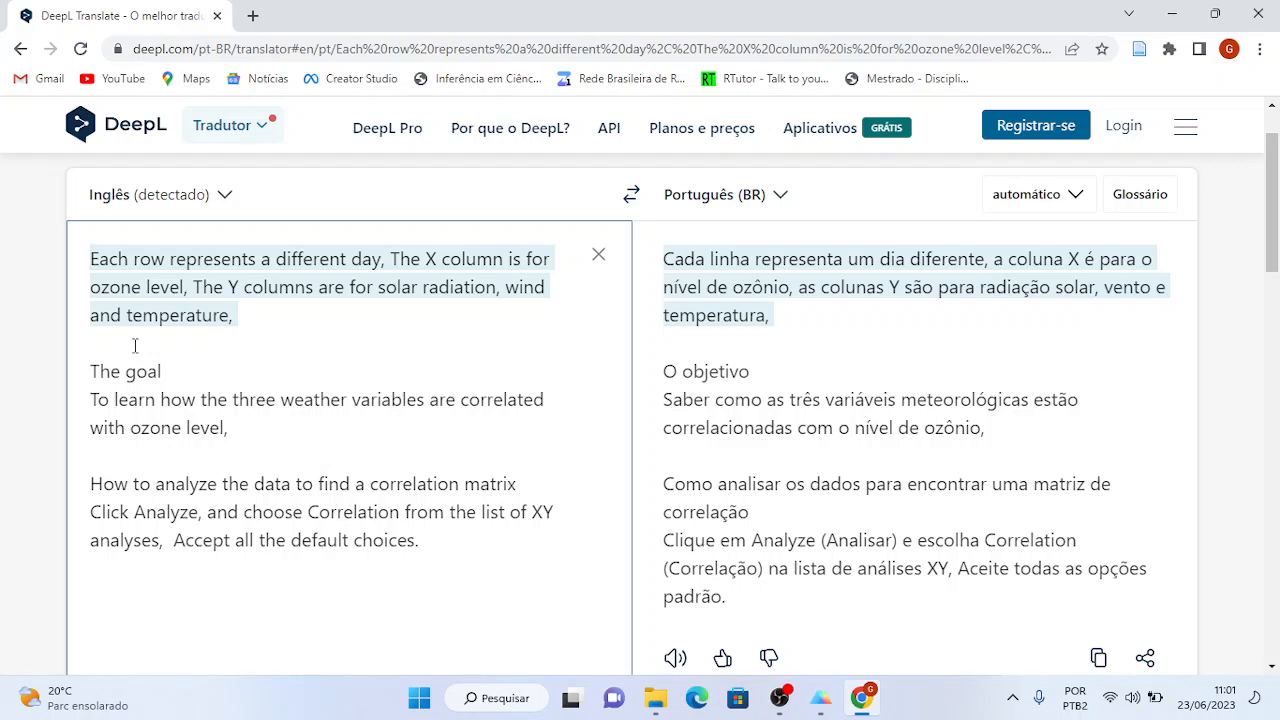
left_click(135, 345)
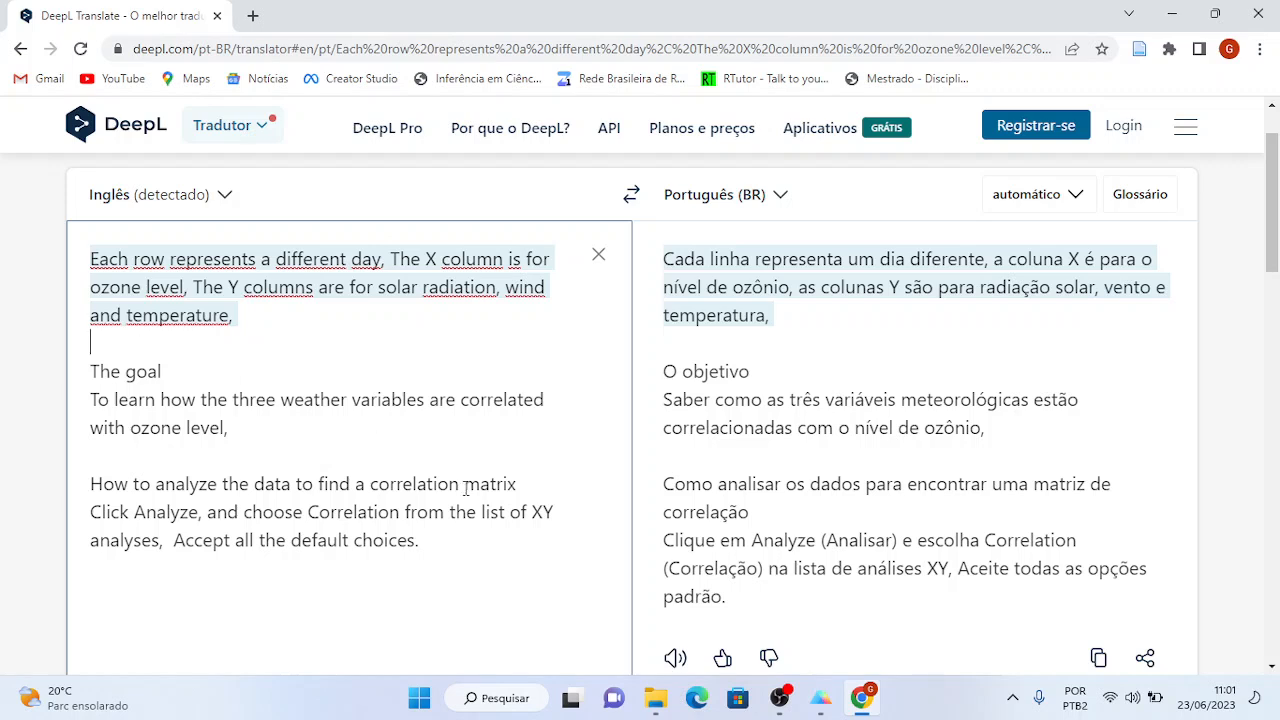
left_click(781, 699)
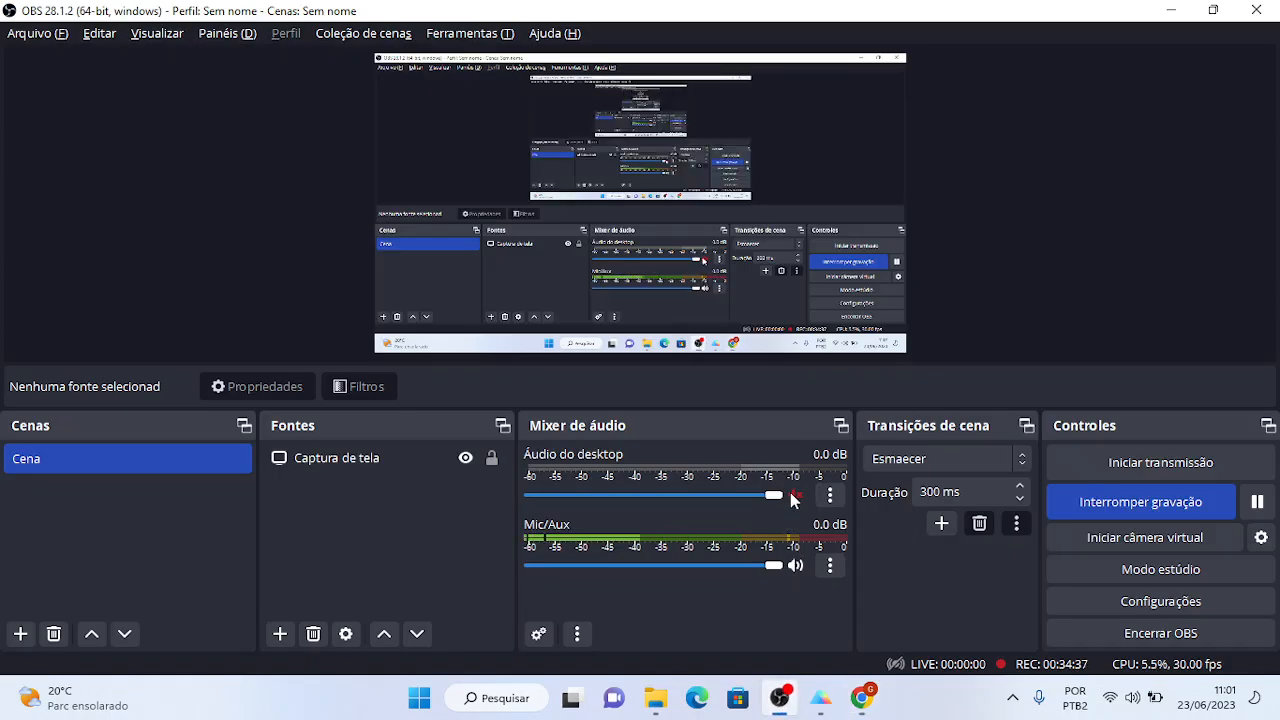
- Mute the Mic/Aux input in OBS's Audio Mixer and return to DeepL
left_click(797, 562)
key("alt+Tab")
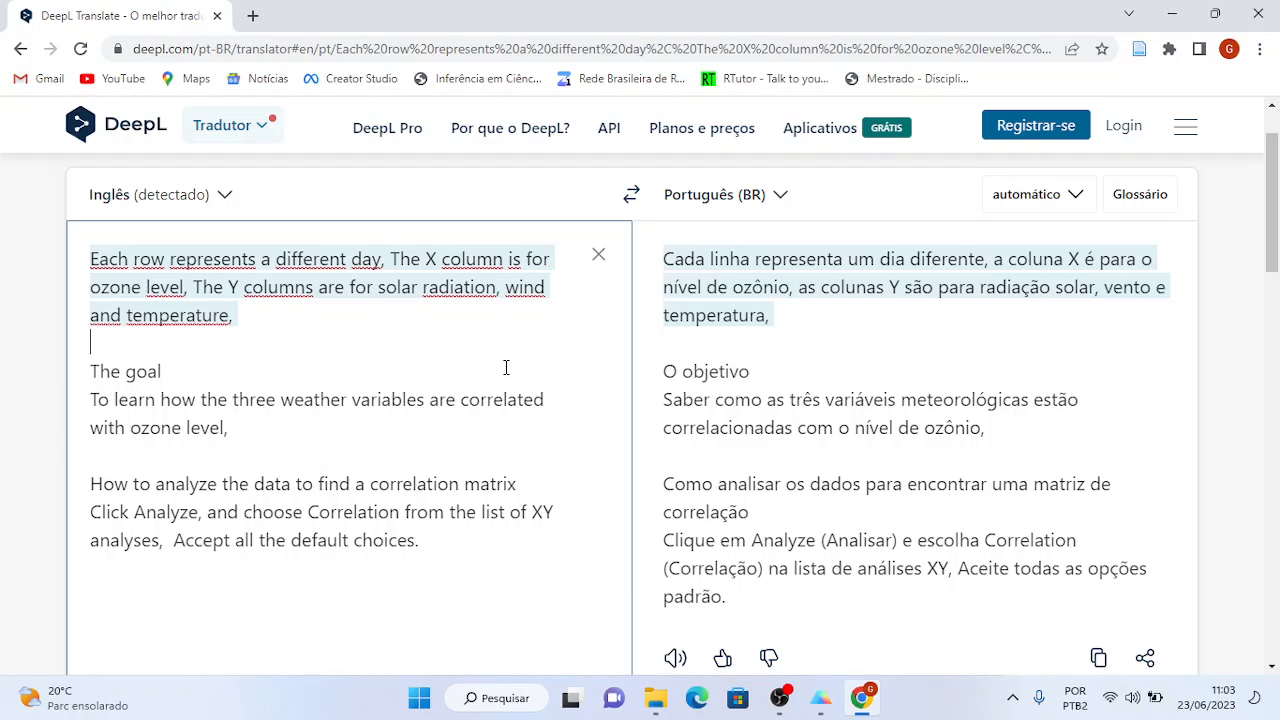
- Switch from the DeepL translation to the OBS Studio window
key("alt+Tab")
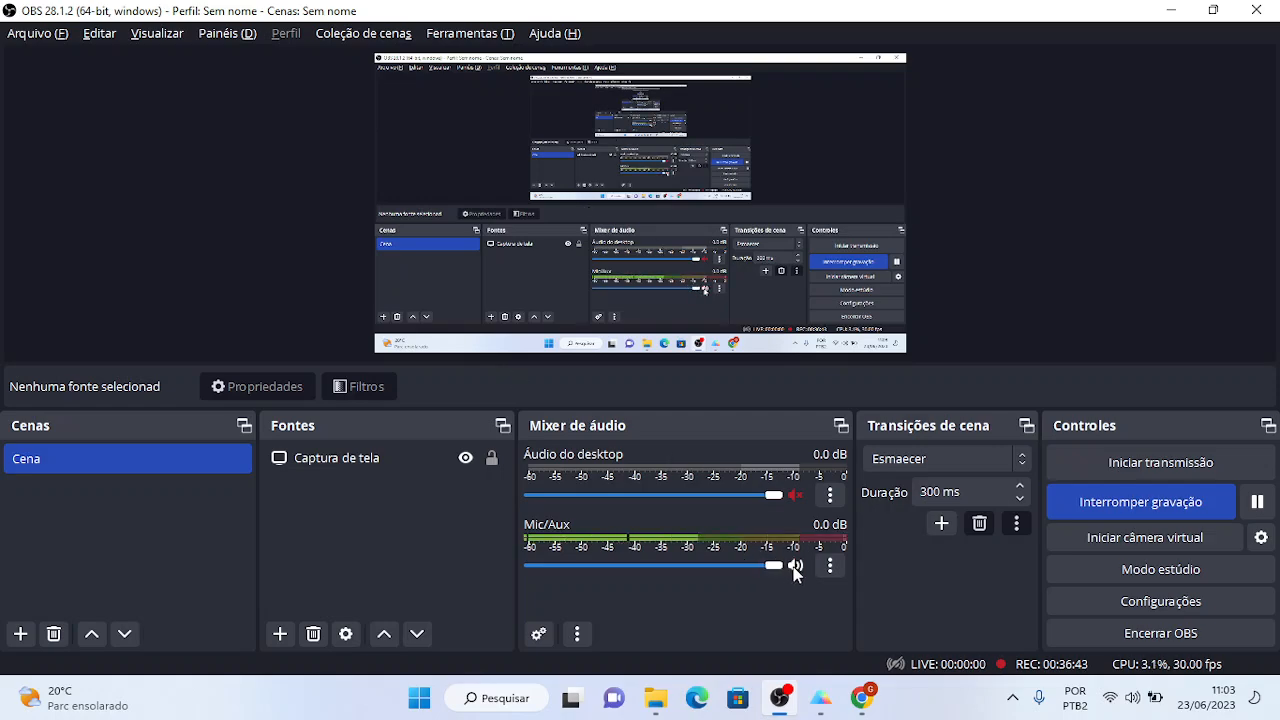
- Minimize Chrome, OBS, and both Prism project windows to reveal the desktop
key("alt+Tab")
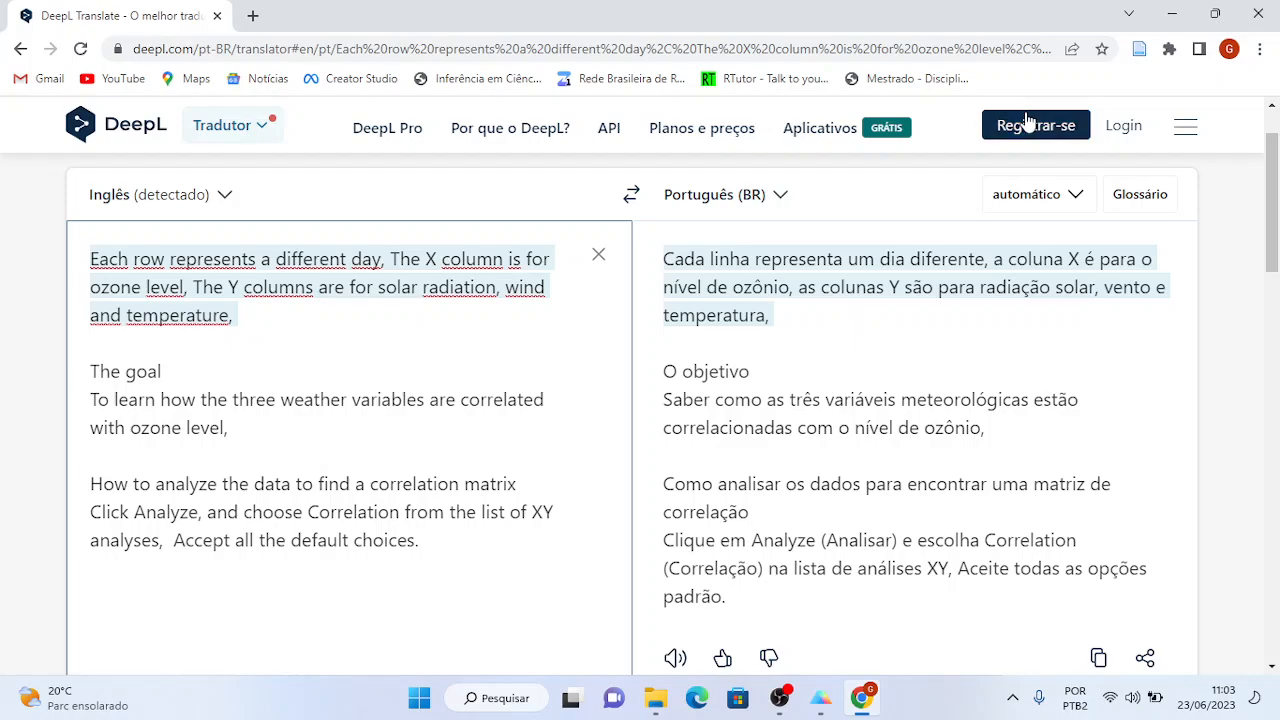
left_click(1172, 20)
left_click(1171, 16)
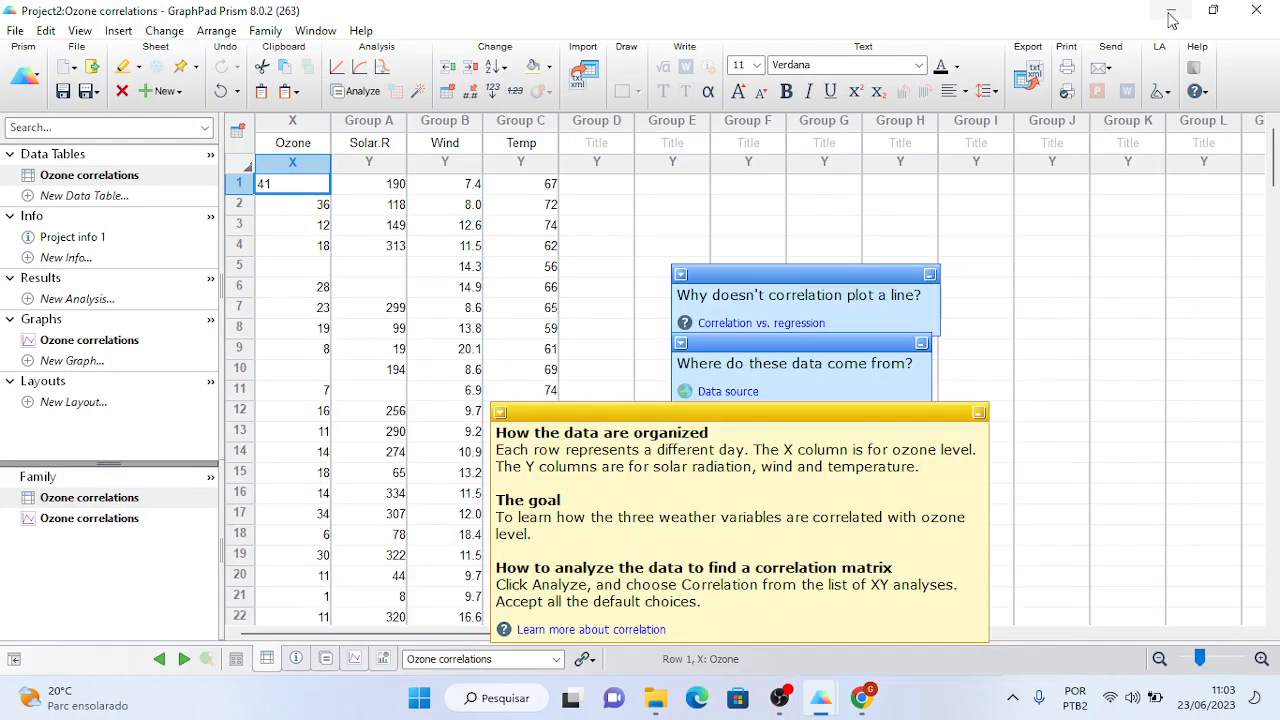
left_click(1171, 16)
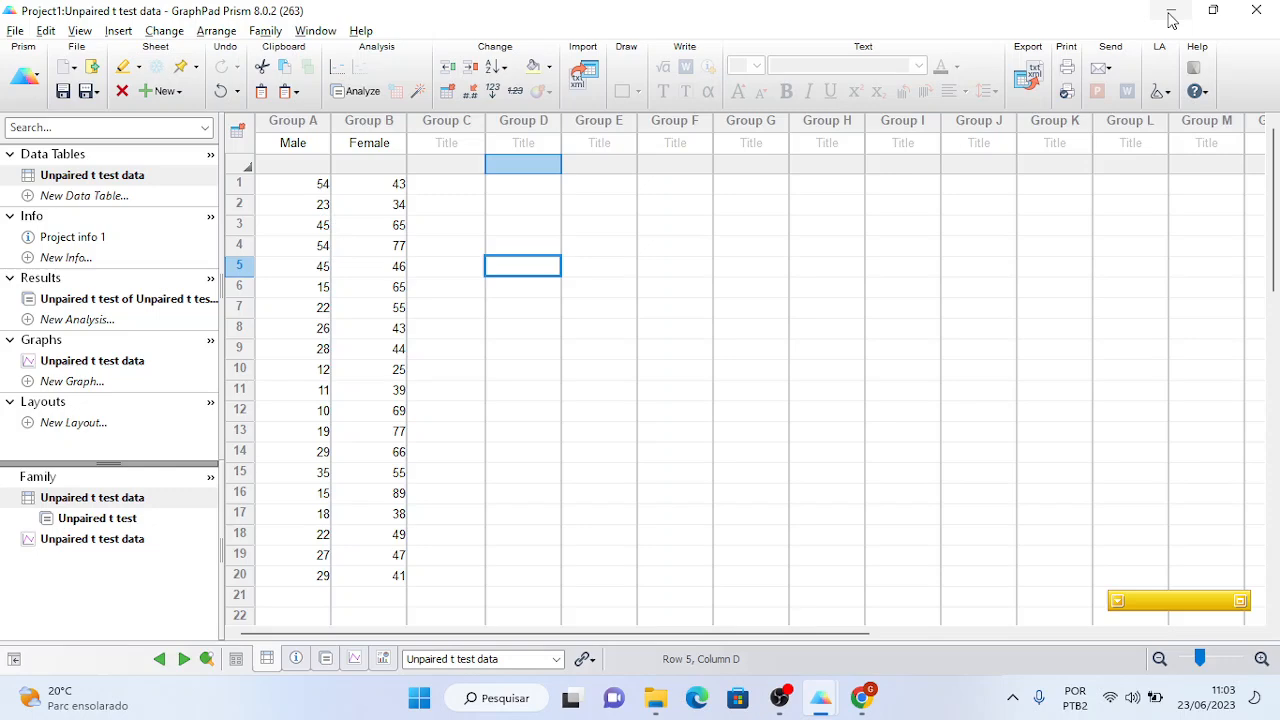
left_click(1171, 16)
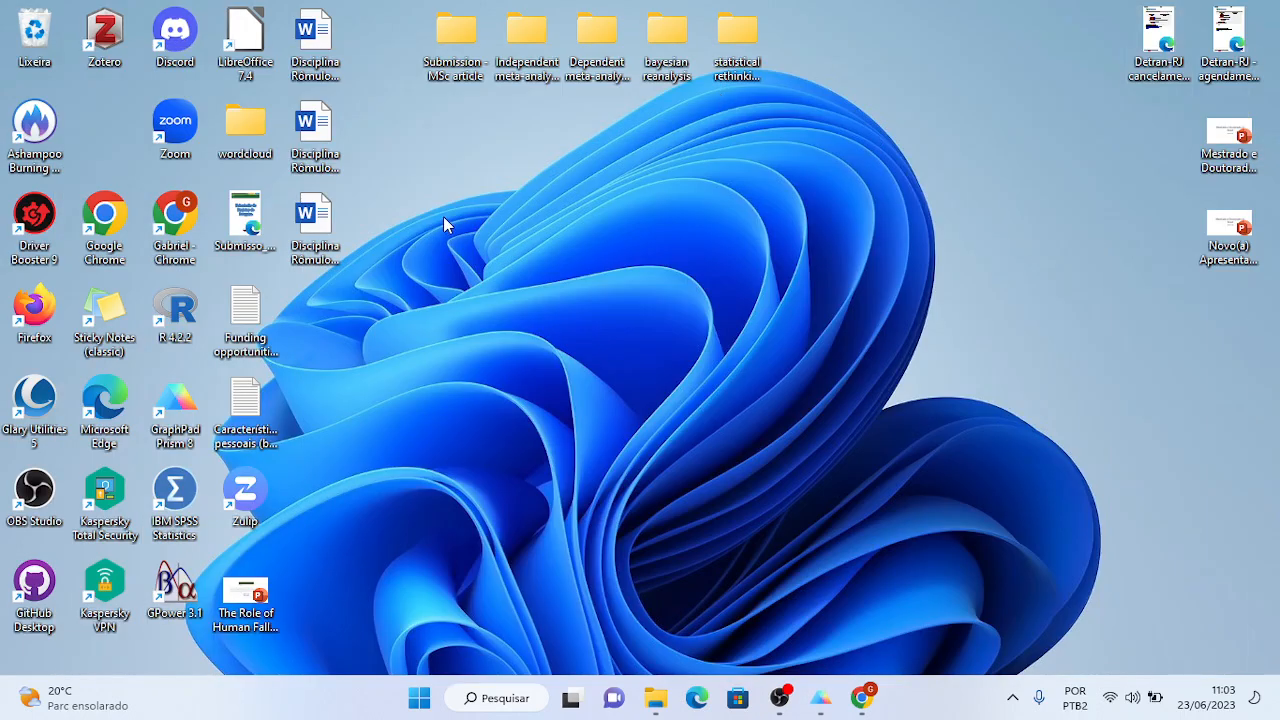
- Launch Chrome under the institutional work profile, maximize it, and open Gmail
double_click(107, 215)
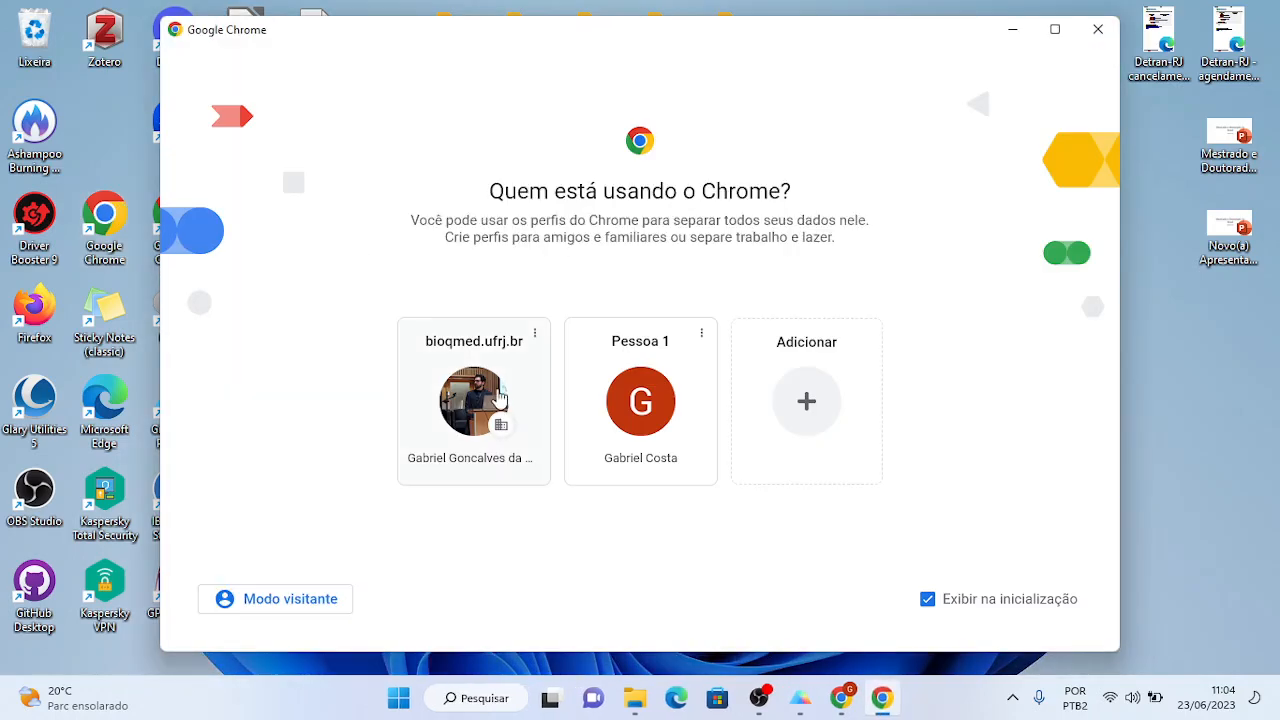
left_click(493, 405)
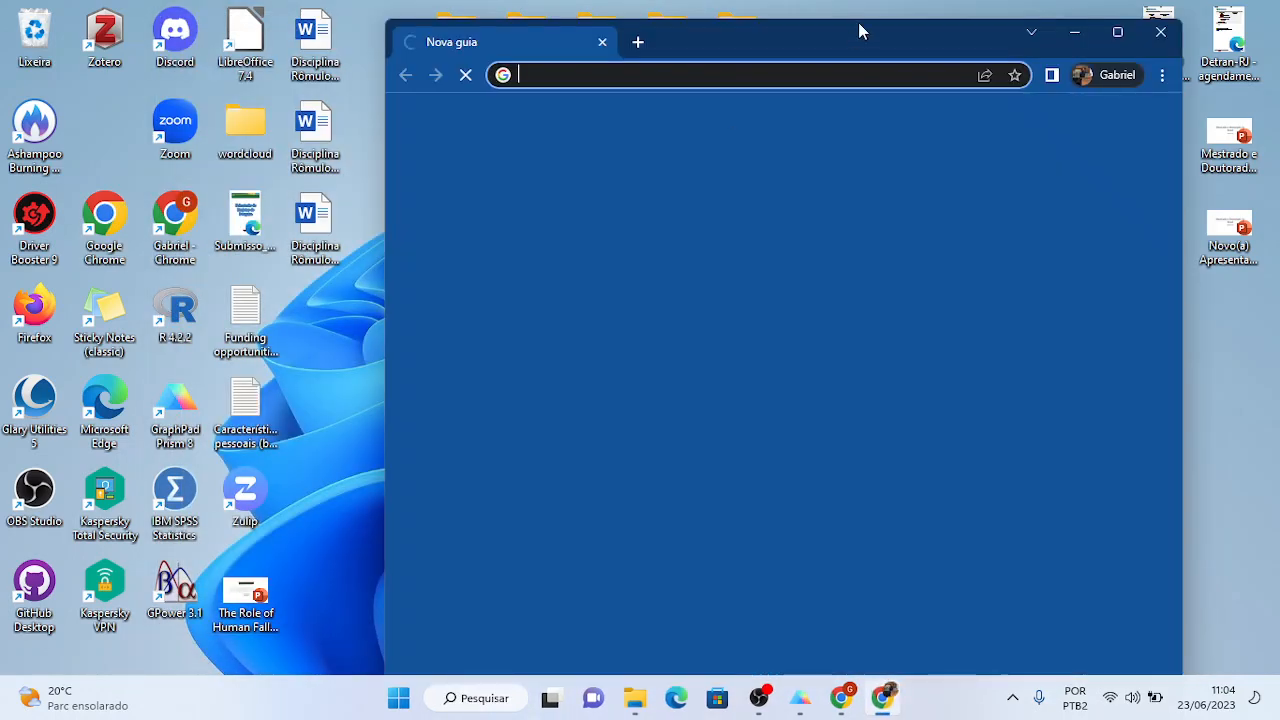
left_click(1117, 32)
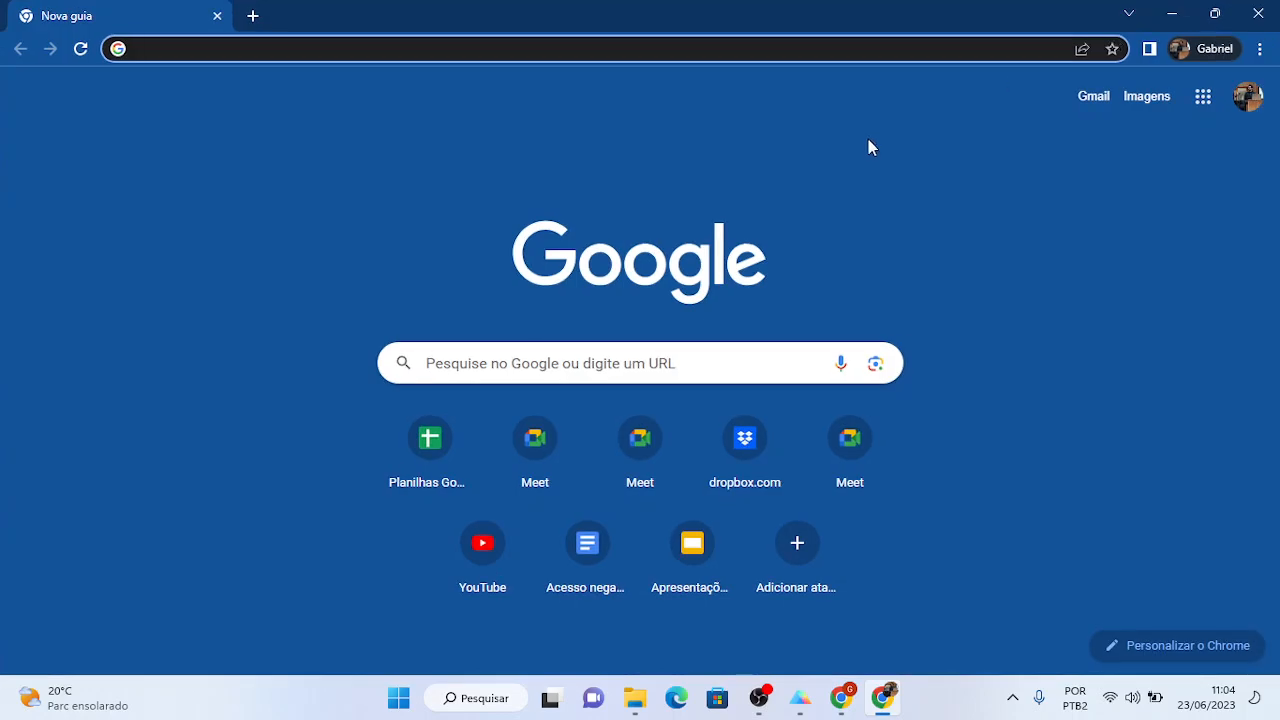
left_click(1092, 102)
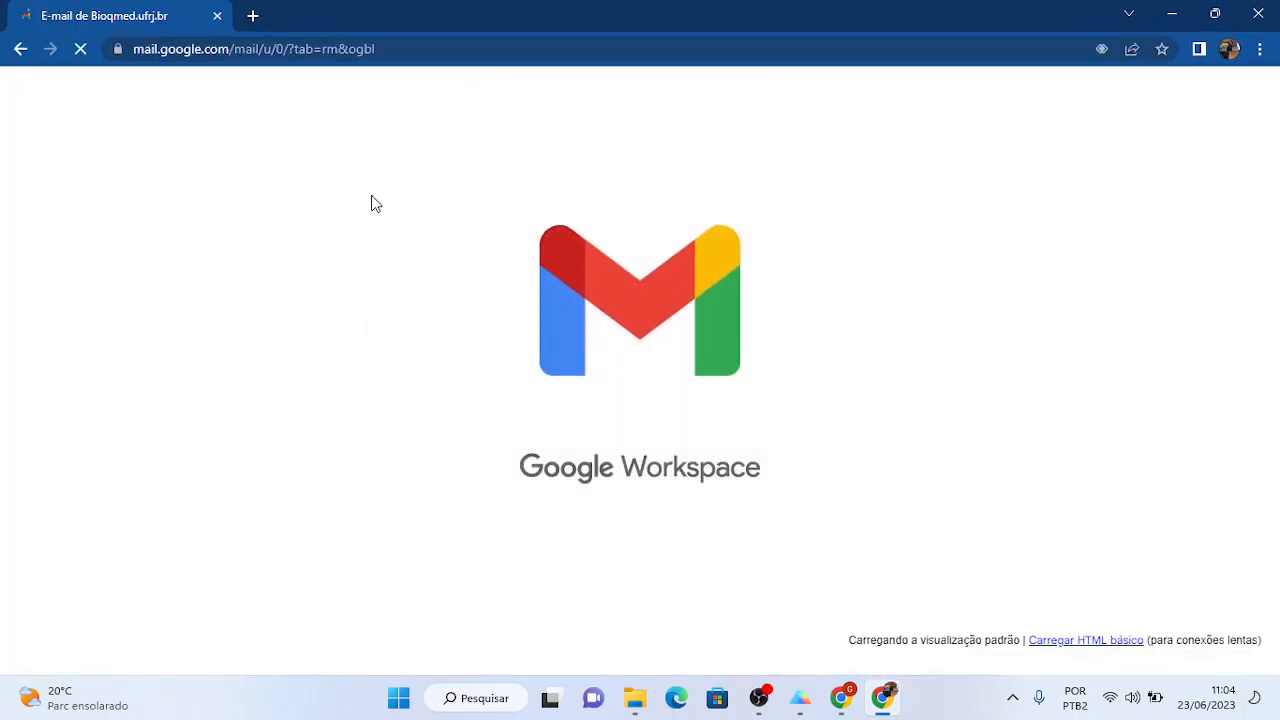
- Search Google for 'hotmail login' in a new tab beside DeepL Translate
key("alt+Tab")
key("alt+Tab")
key("alt+Tab")
key("alt+Tab")
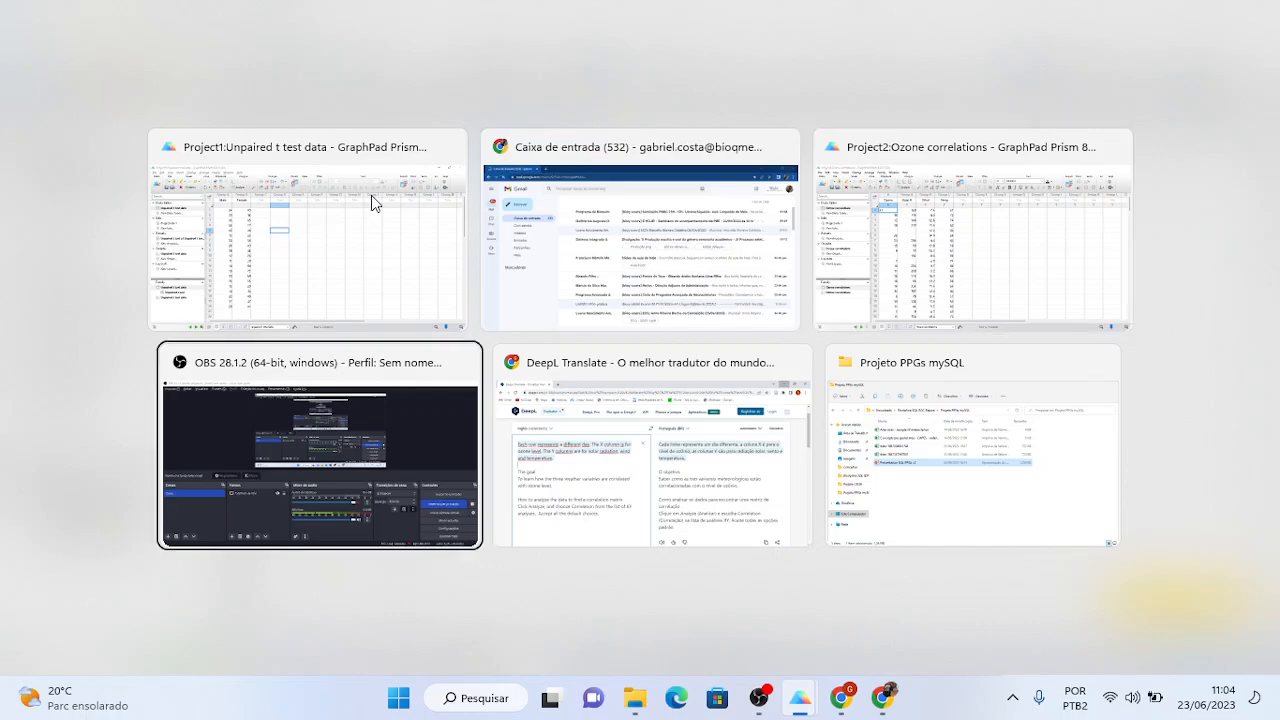
key("alt+Tab")
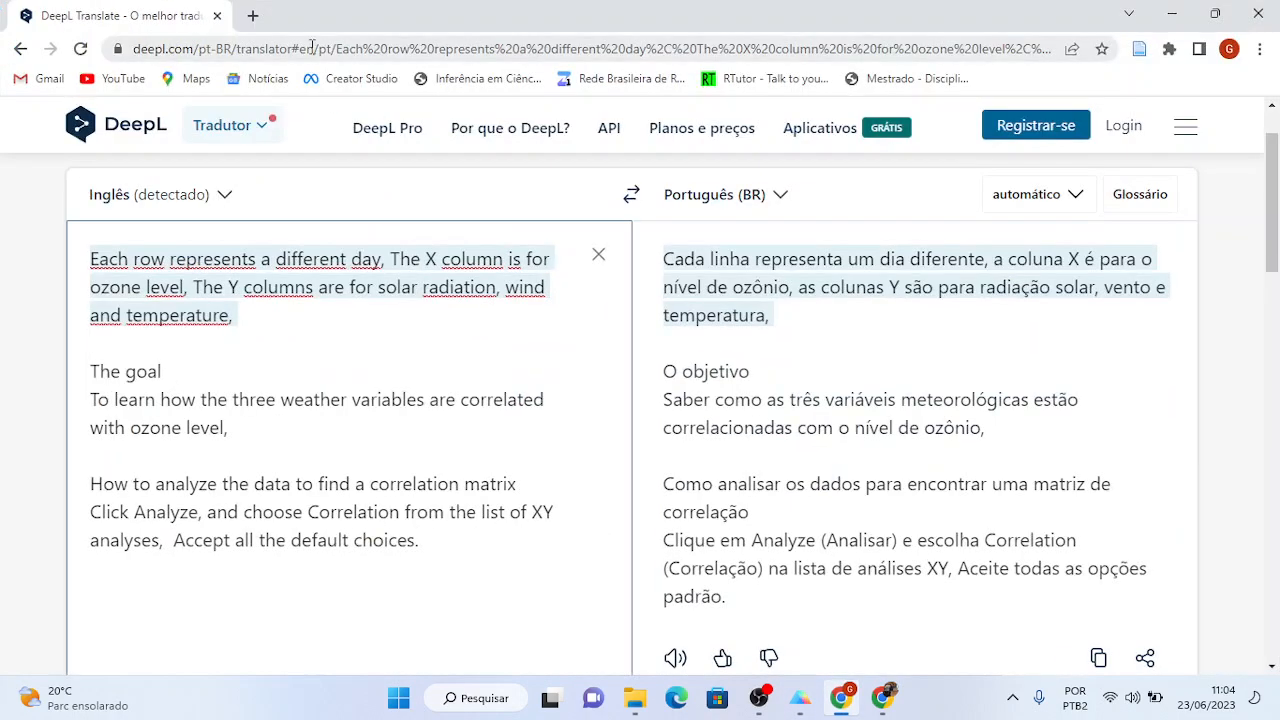
left_click(253, 18)
type("hot")
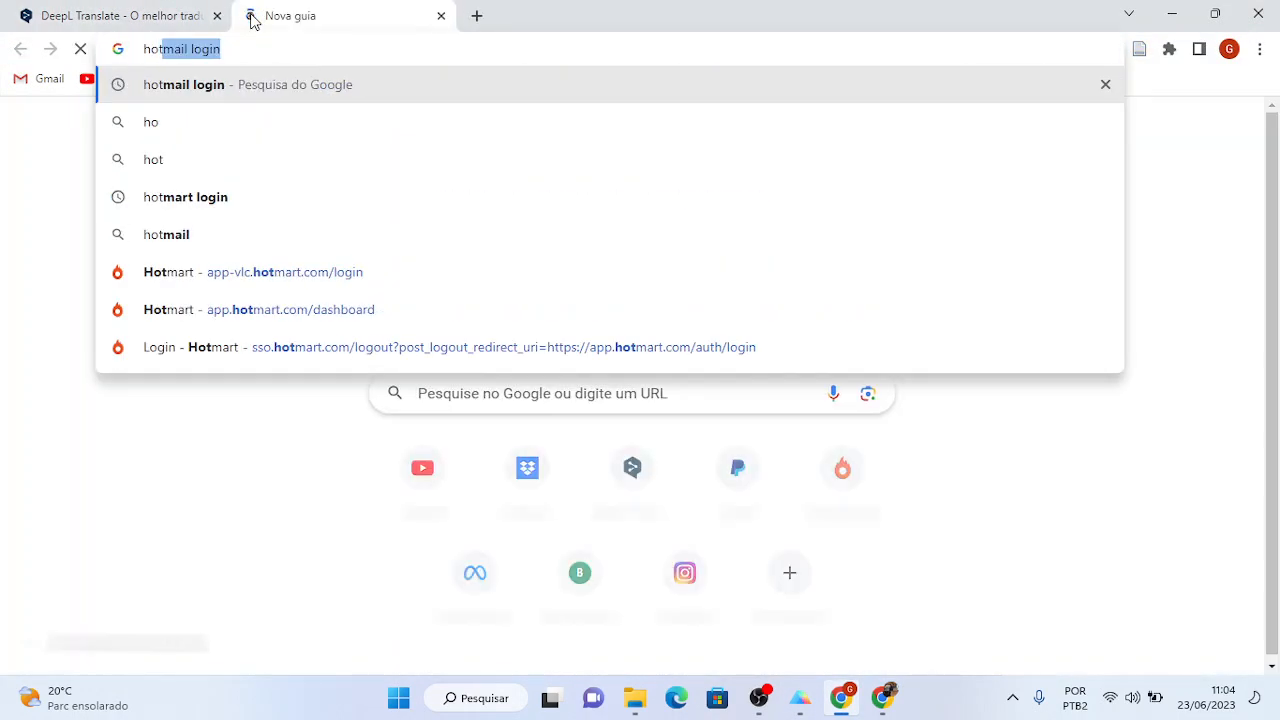
key("Return")
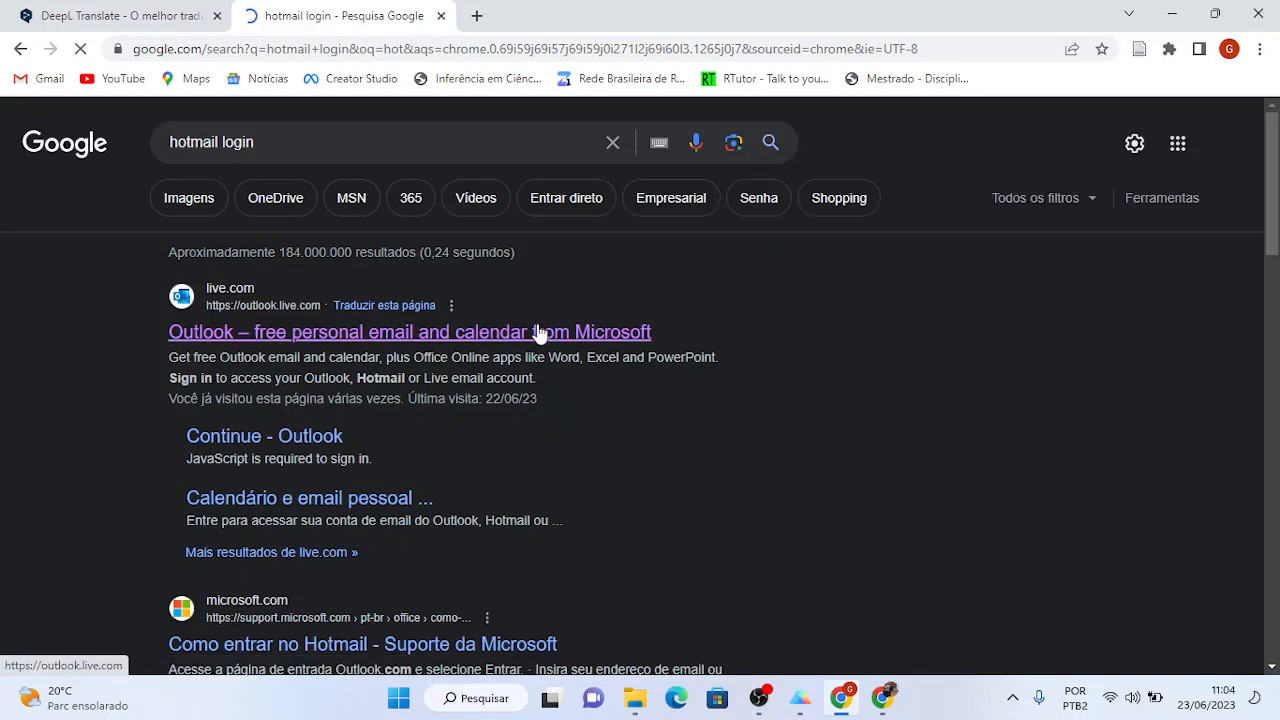
- Launch Excel from Windows search
left_click(486, 699)
type("excel")
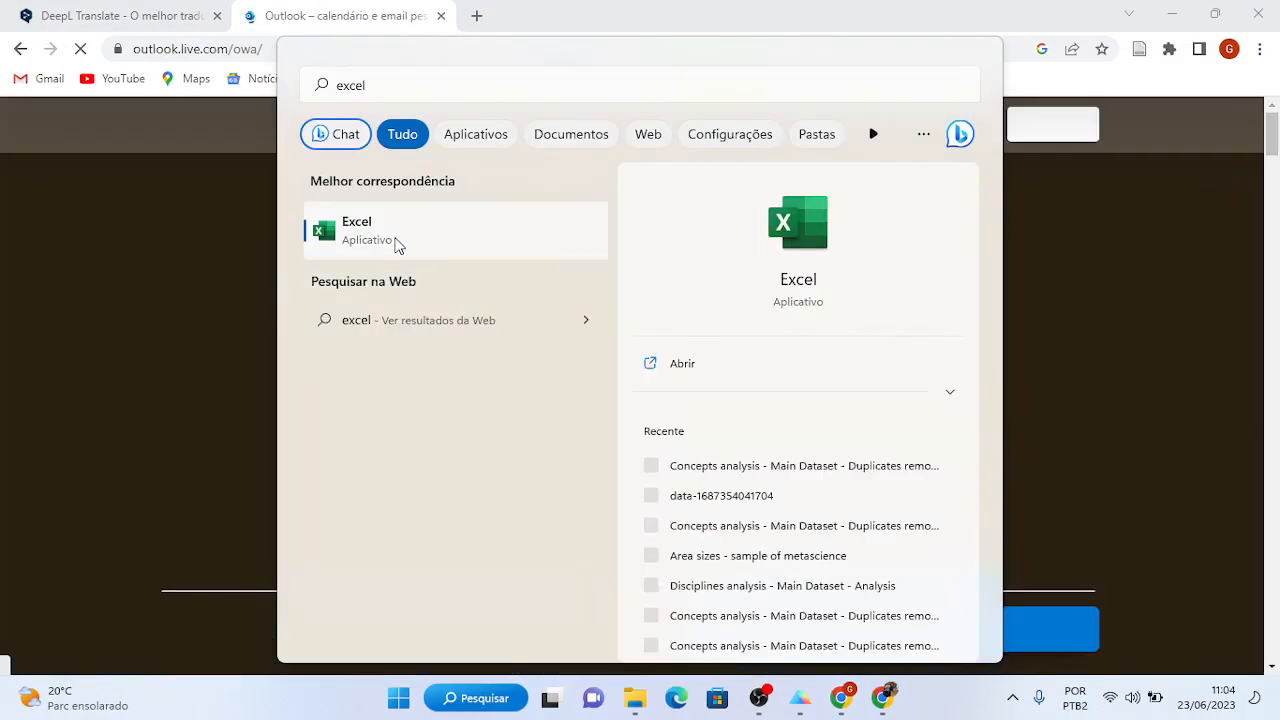
left_click(397, 245)
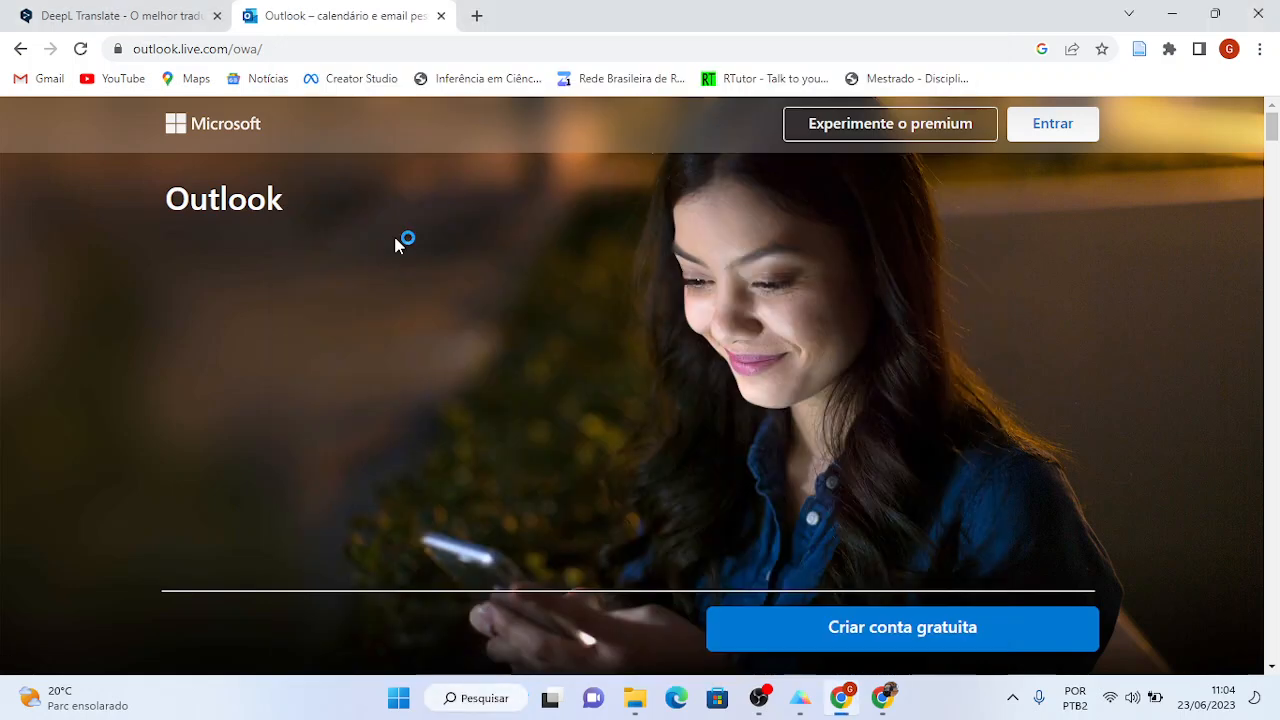
- Sign in to Outlook with the account e-mail and password, declining to stay signed in
left_click(1045, 132)
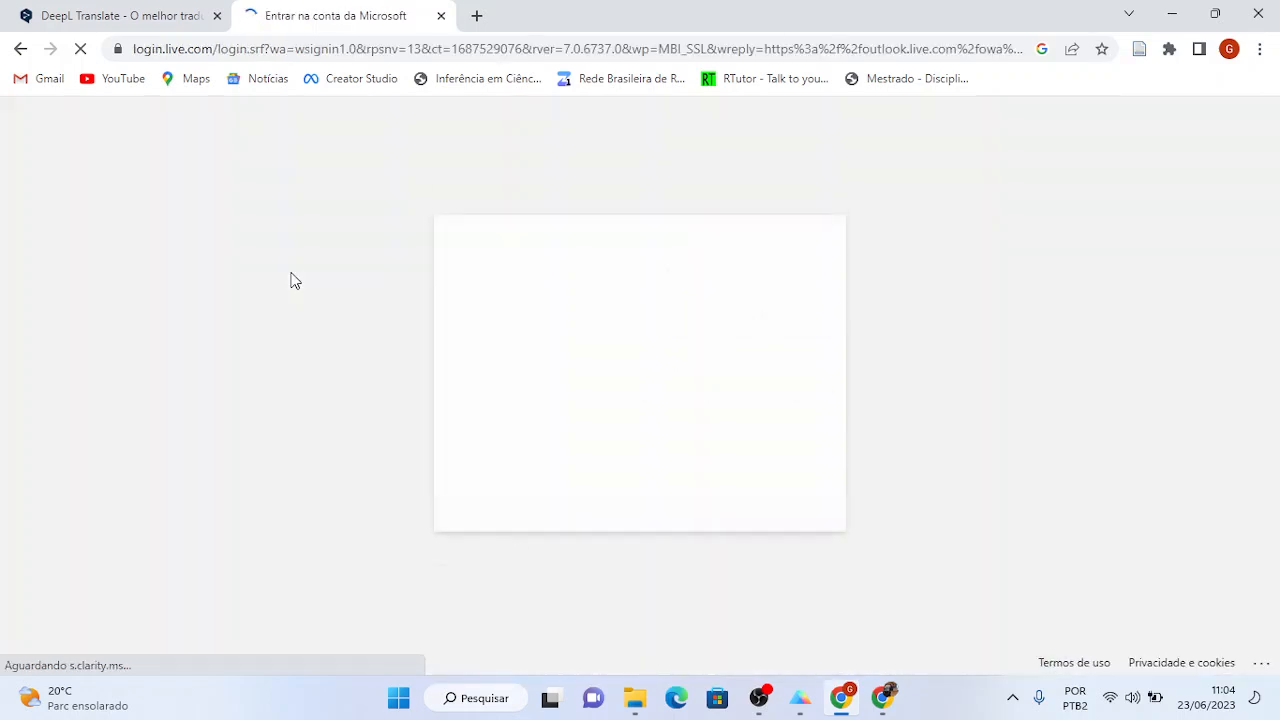
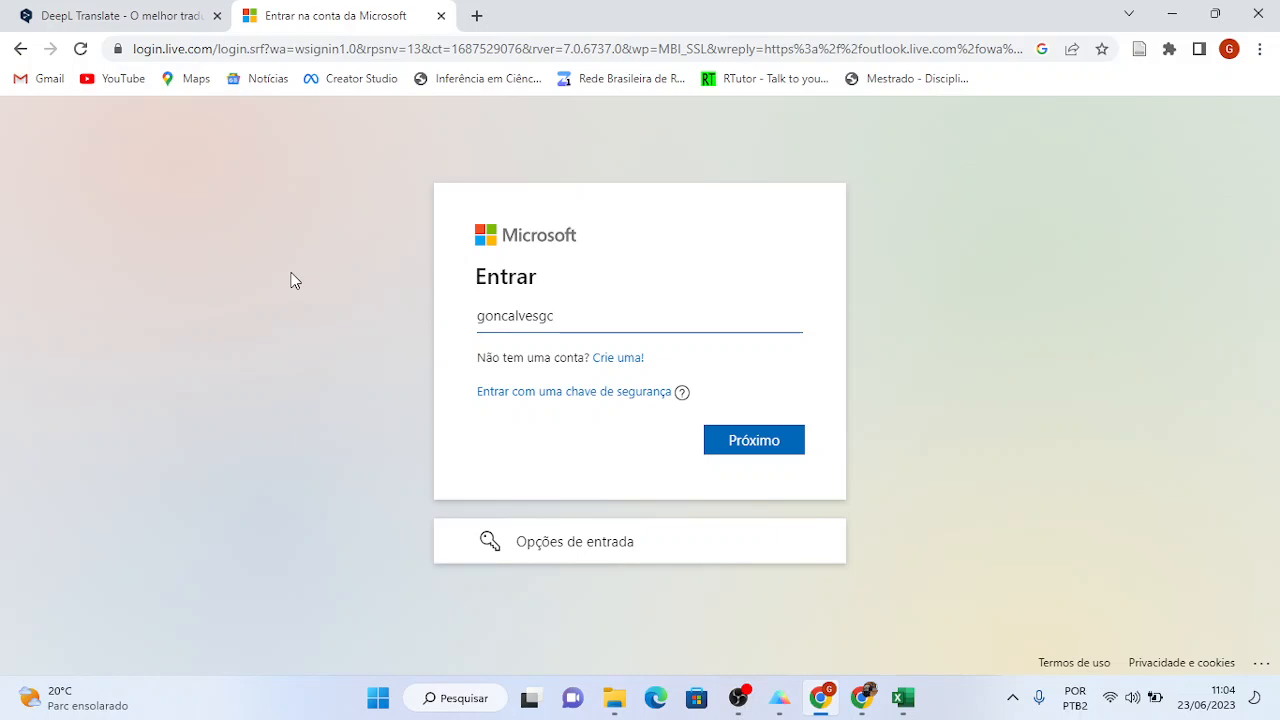
key("Return")
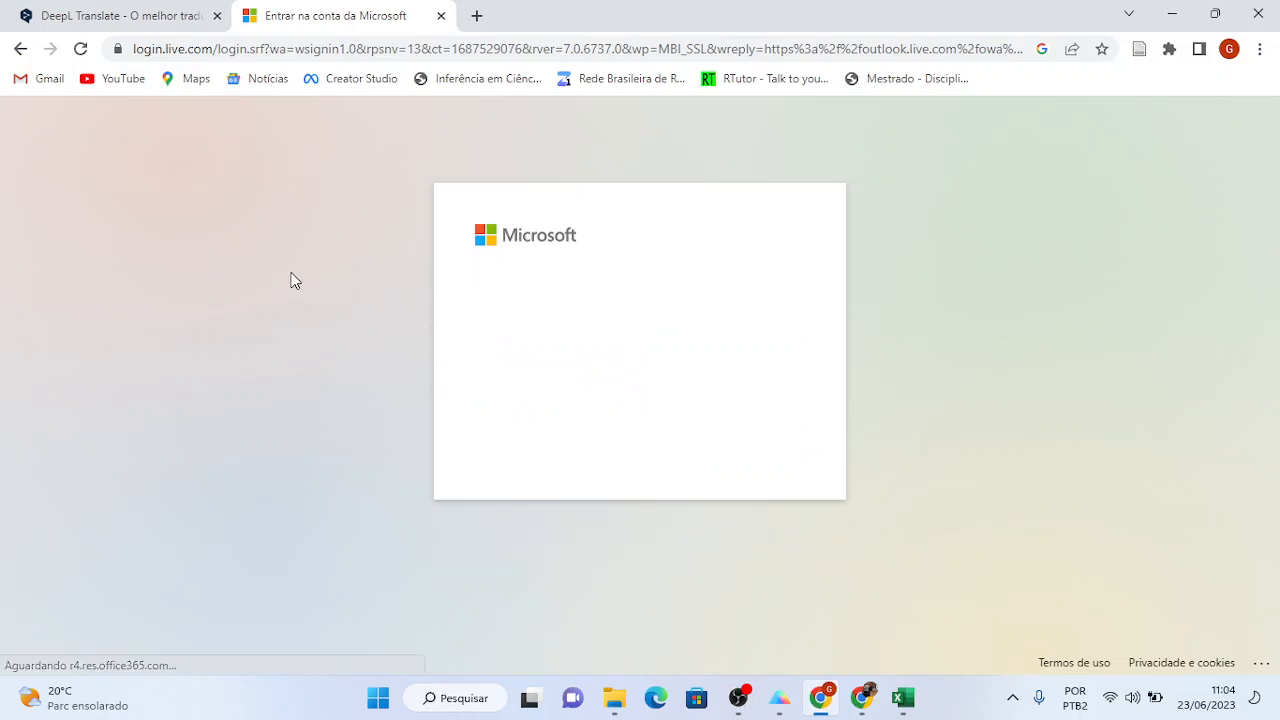
type("•")
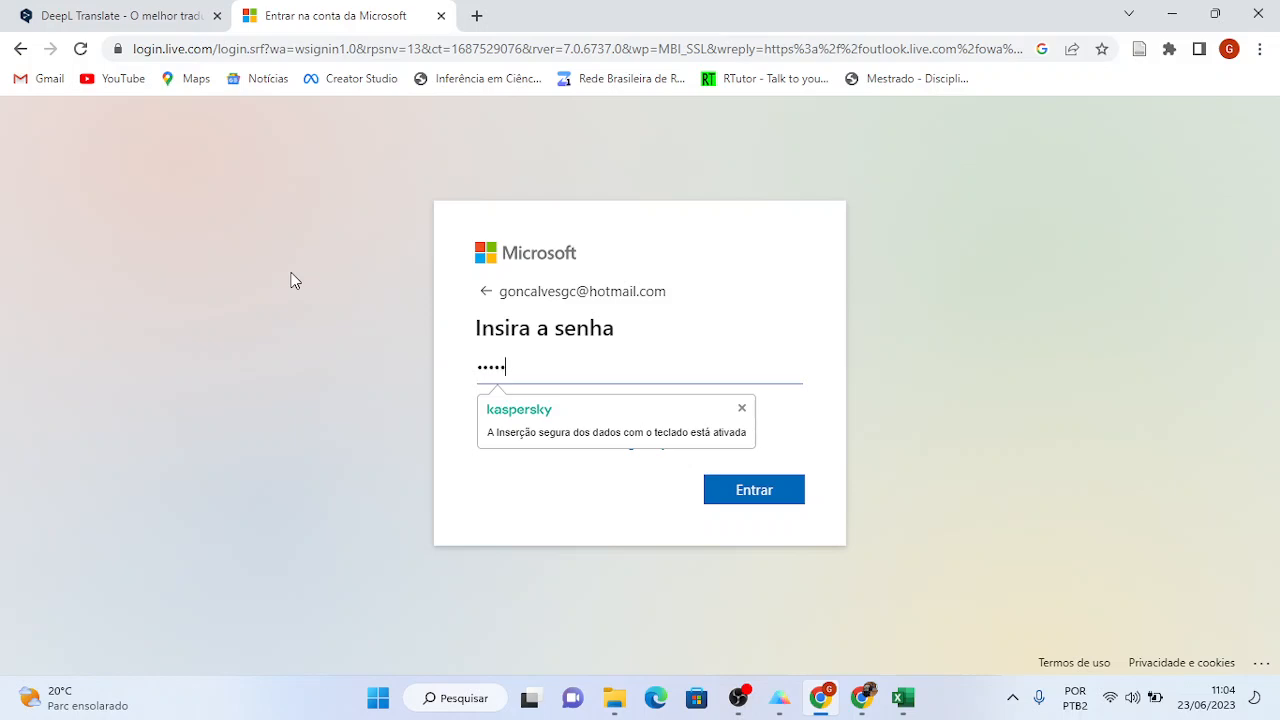
type("••••••••••")
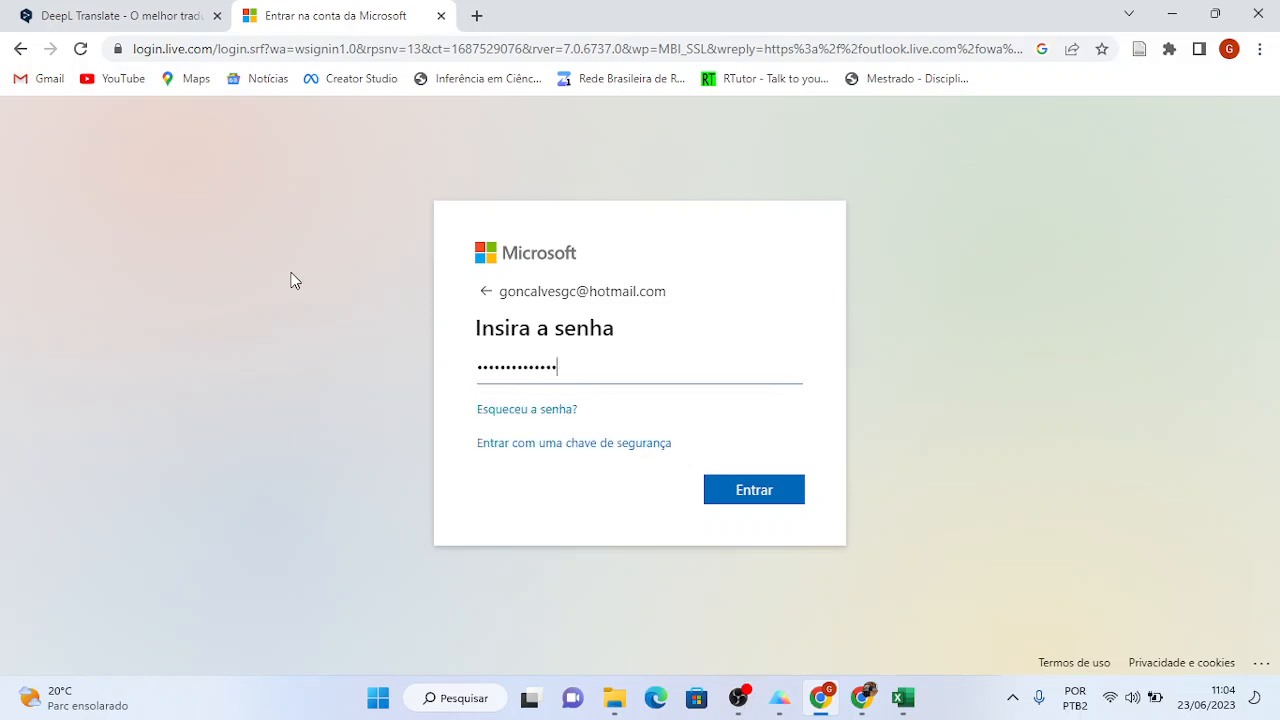
type("••••••")
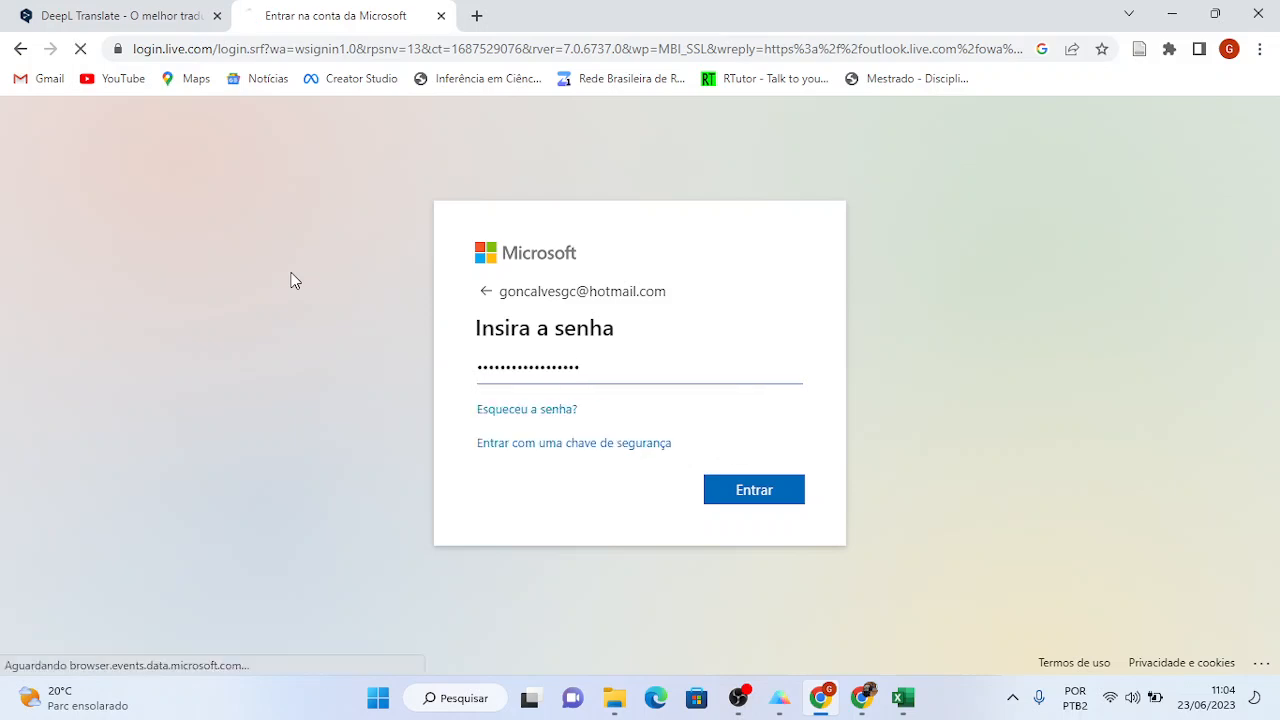
key("Return")
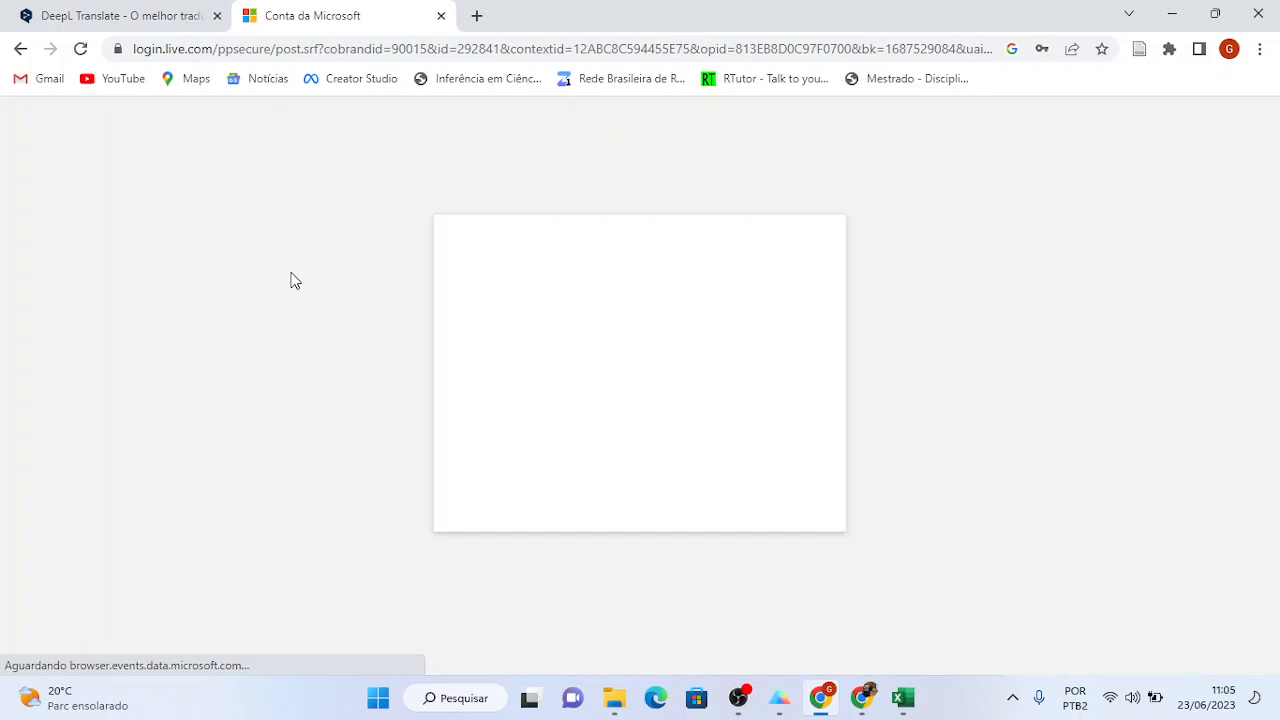
left_click(630, 484)
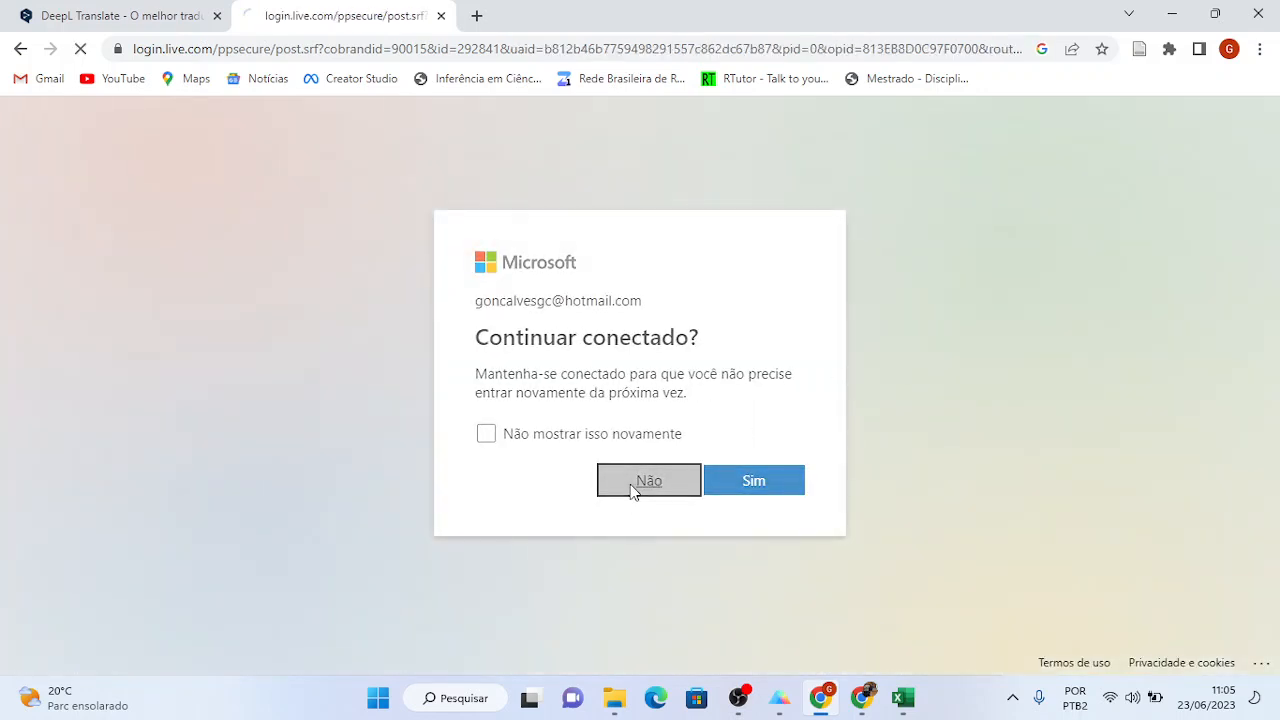
key("alt+Tab")
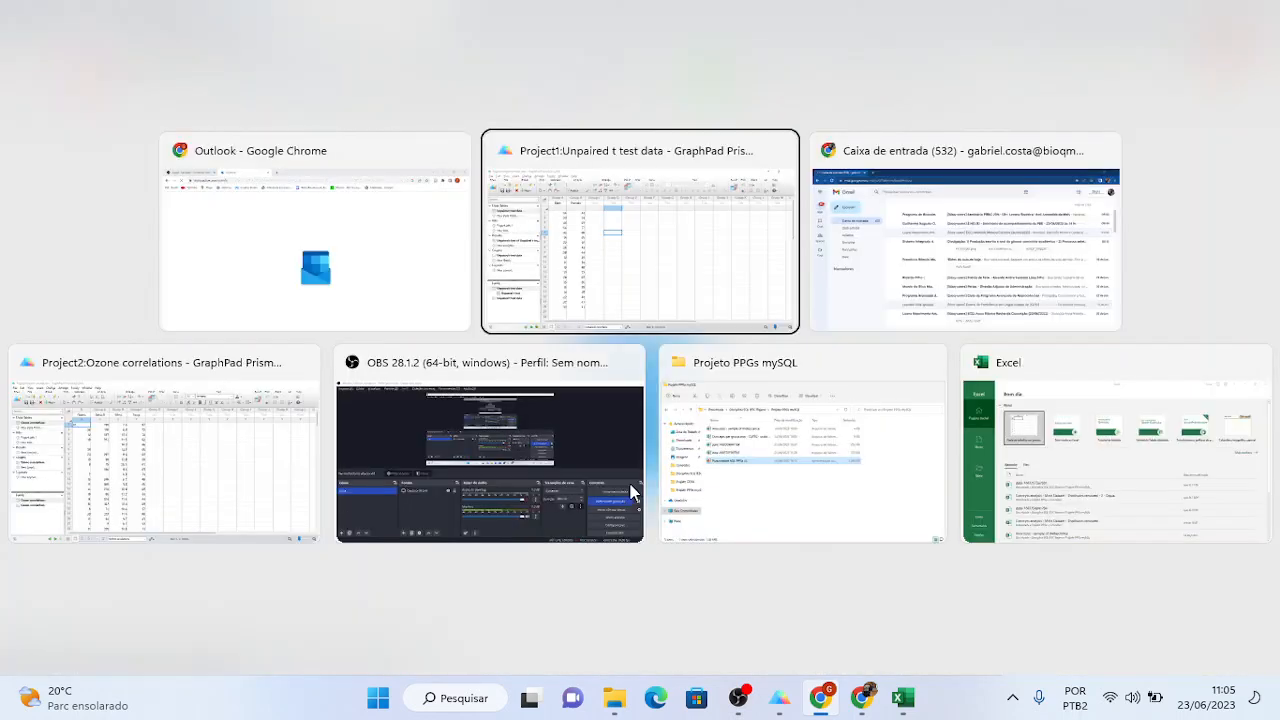
key("alt+Tab")
key("alt+Tab")
key("alt+Tab")
key("alt+Tab")
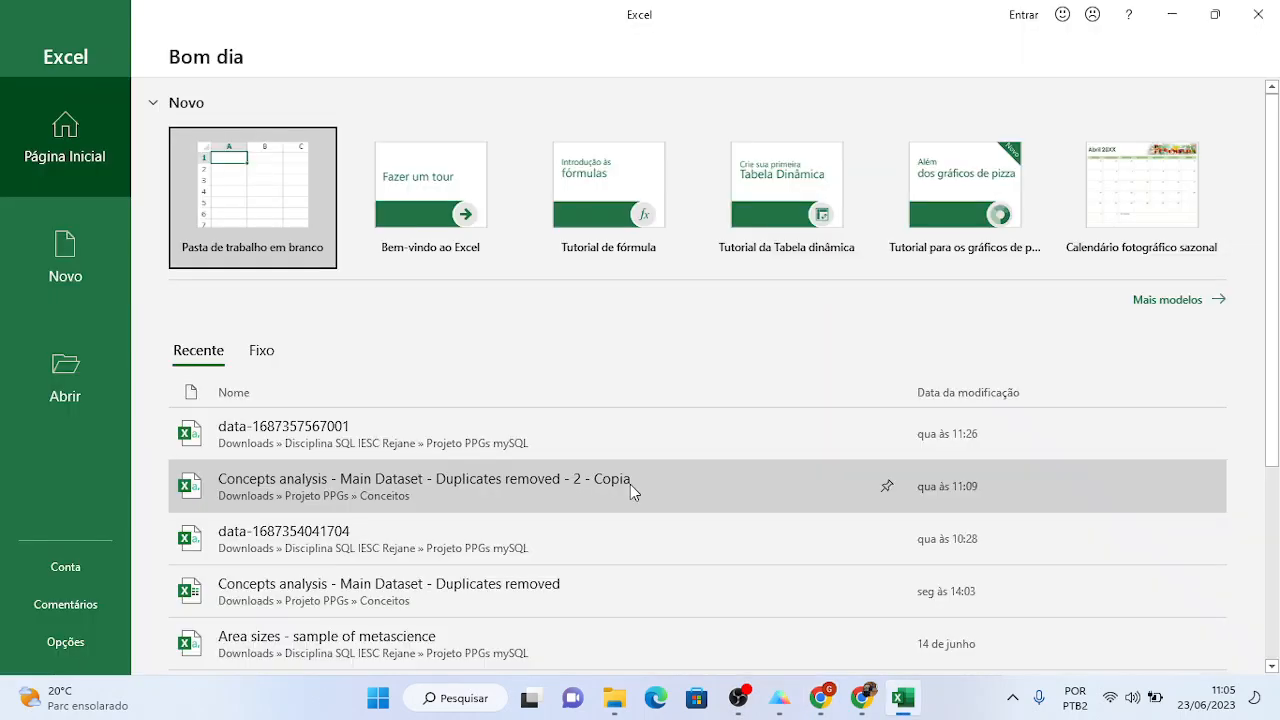
- Copy the Ozone, Solar.R, Wind and Temp columns from Prism into cell A1 of a new blank workbook
left_click(243, 196)
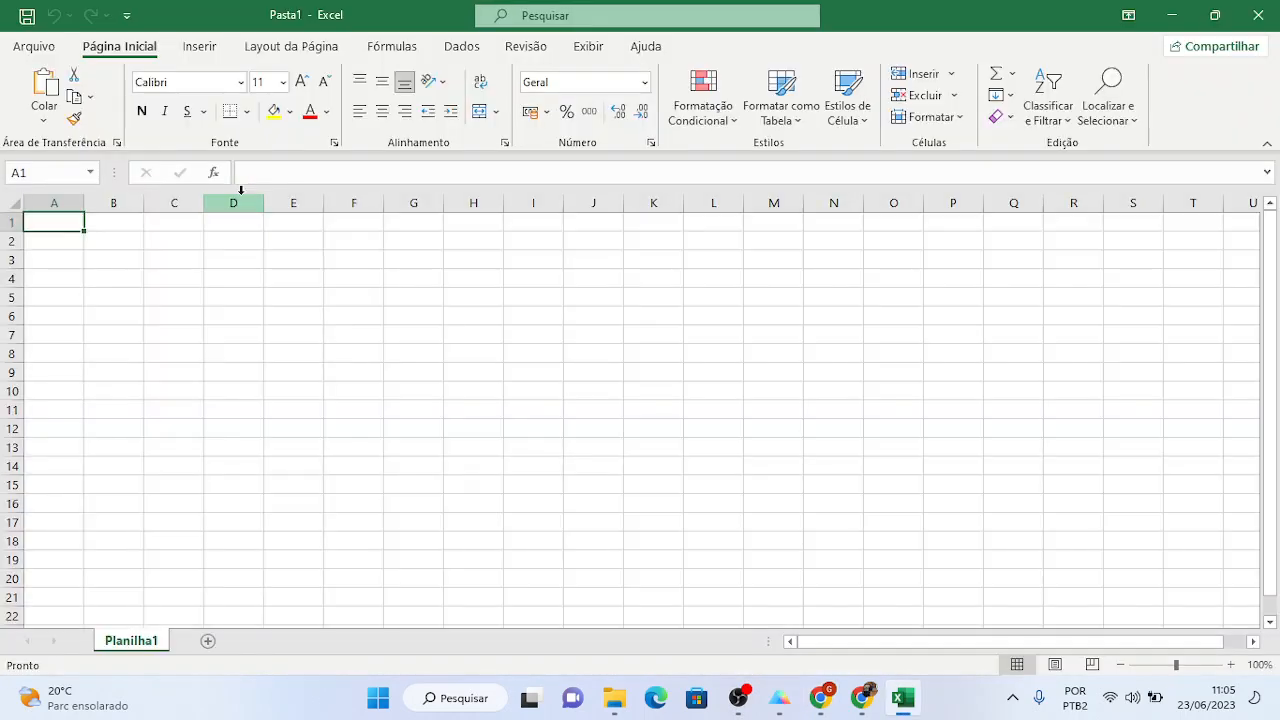
key("alt+Tab")
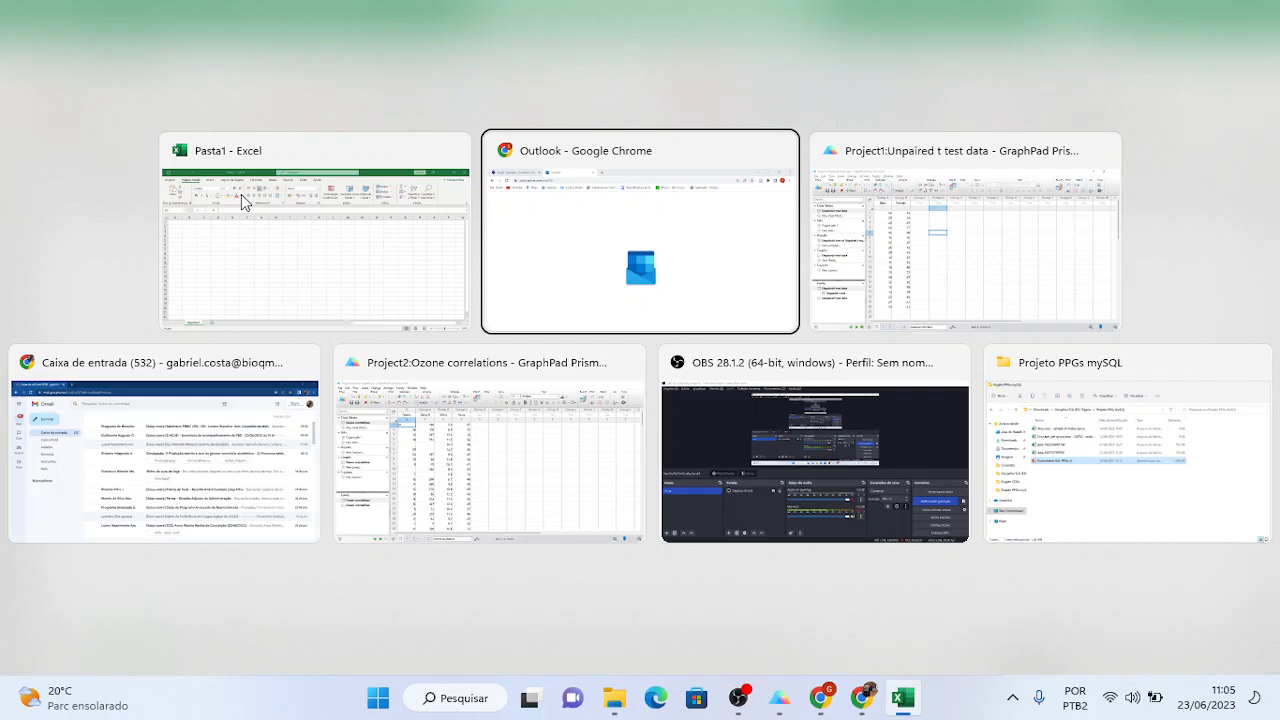
key("alt+Tab")
key("alt+Tab")
key("alt+Tab")
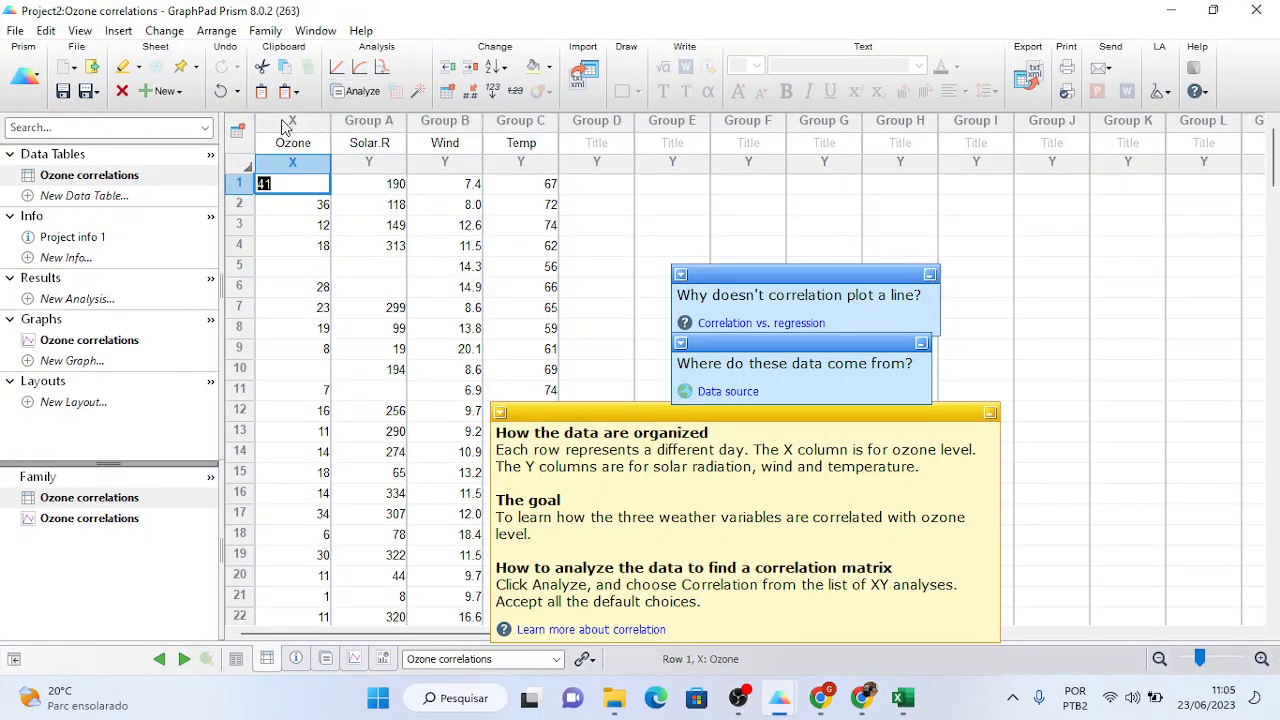
left_click_drag(285, 124, 497, 128)
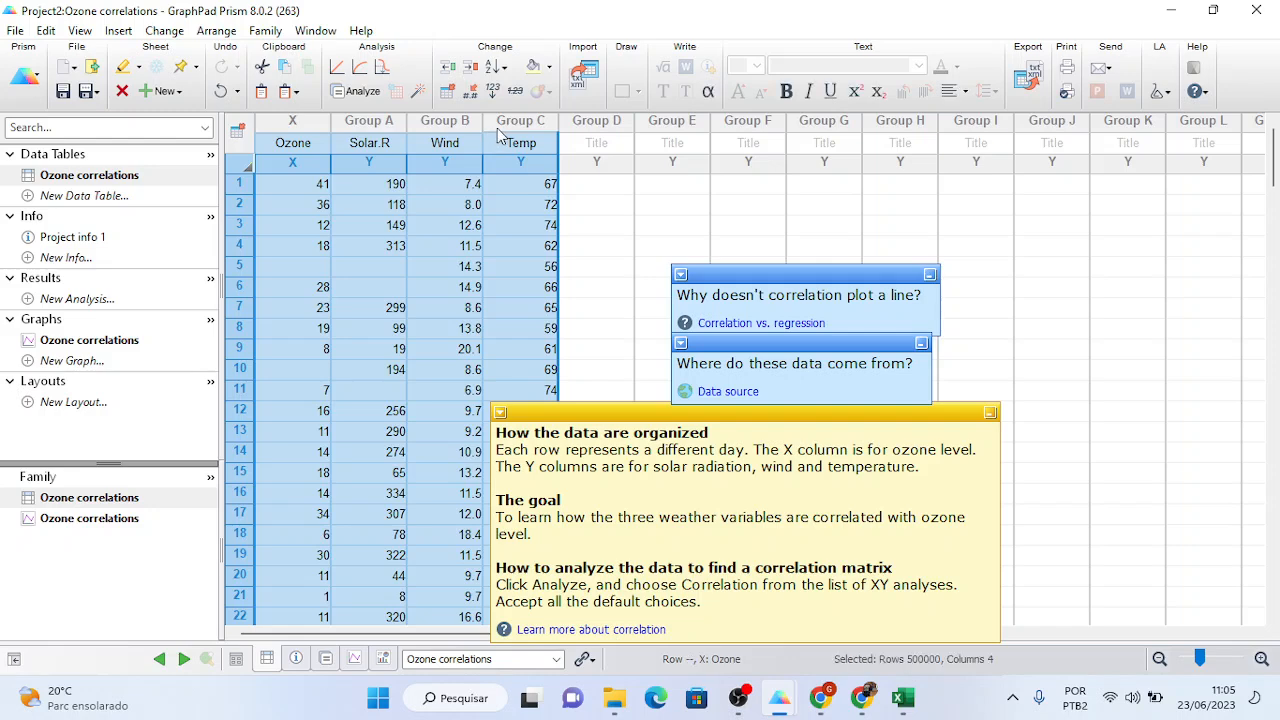
left_click(903, 697)
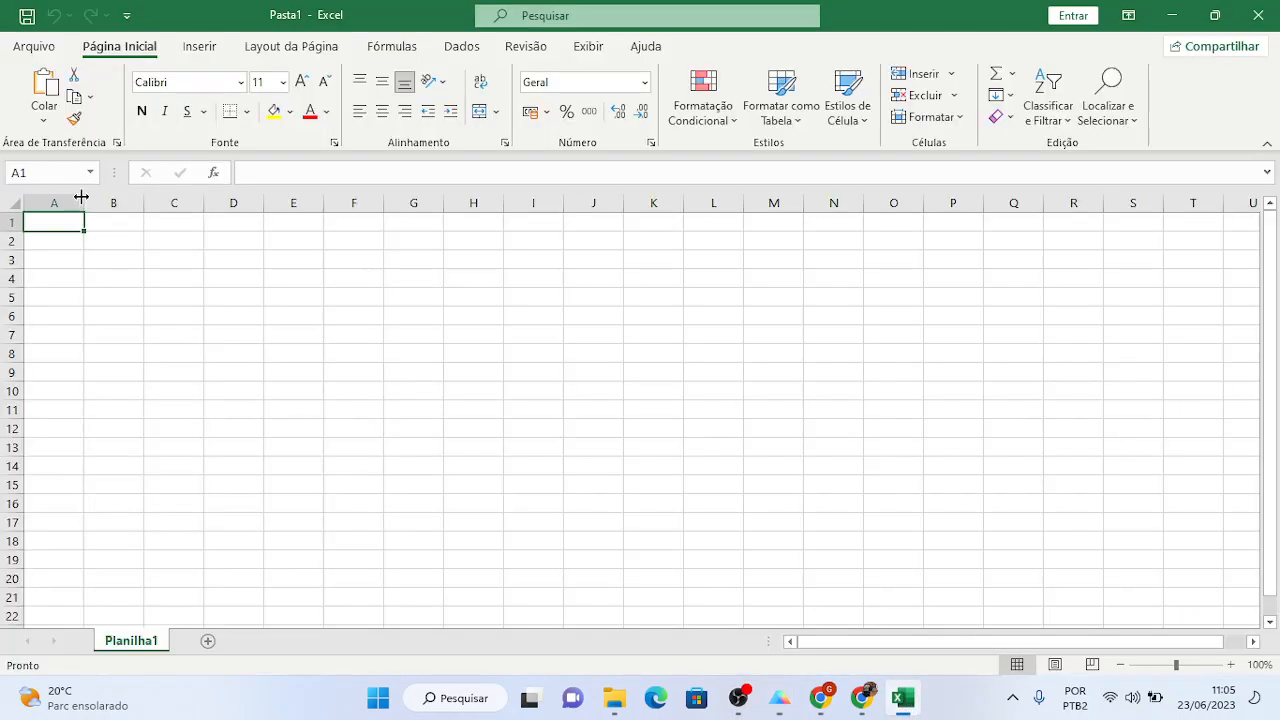
key("ctrl+v")
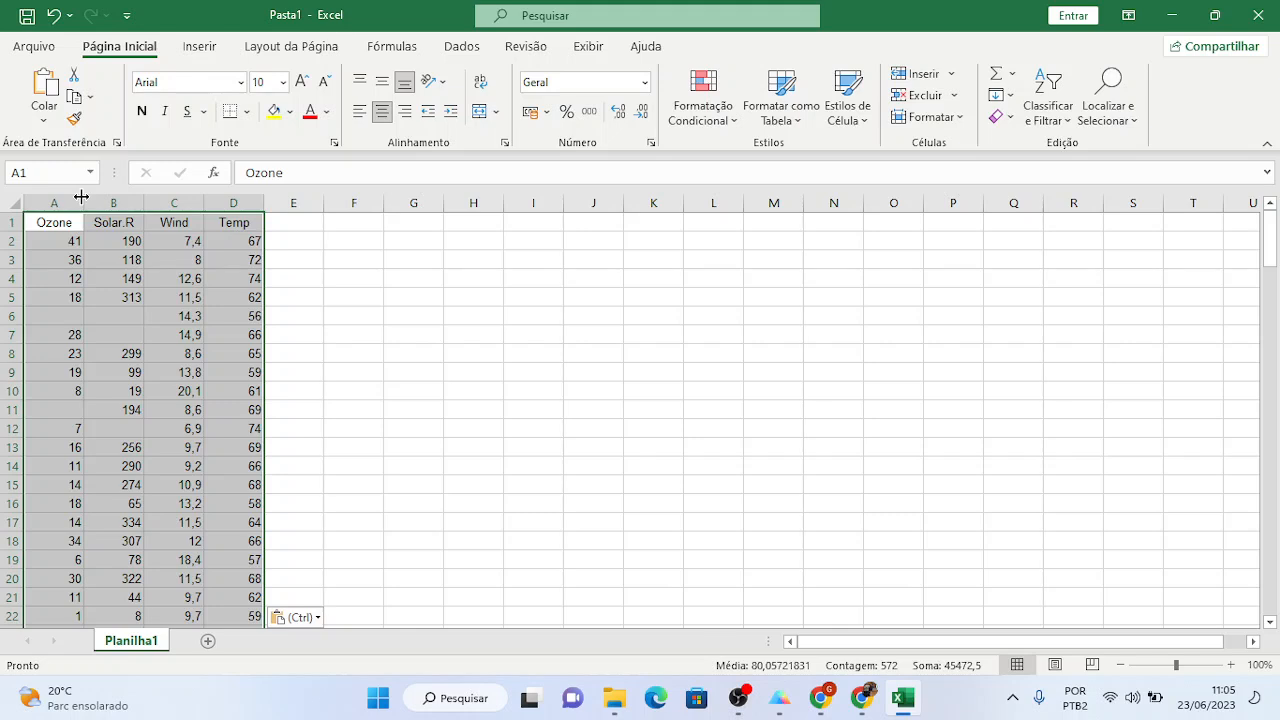
left_click(268, 280)
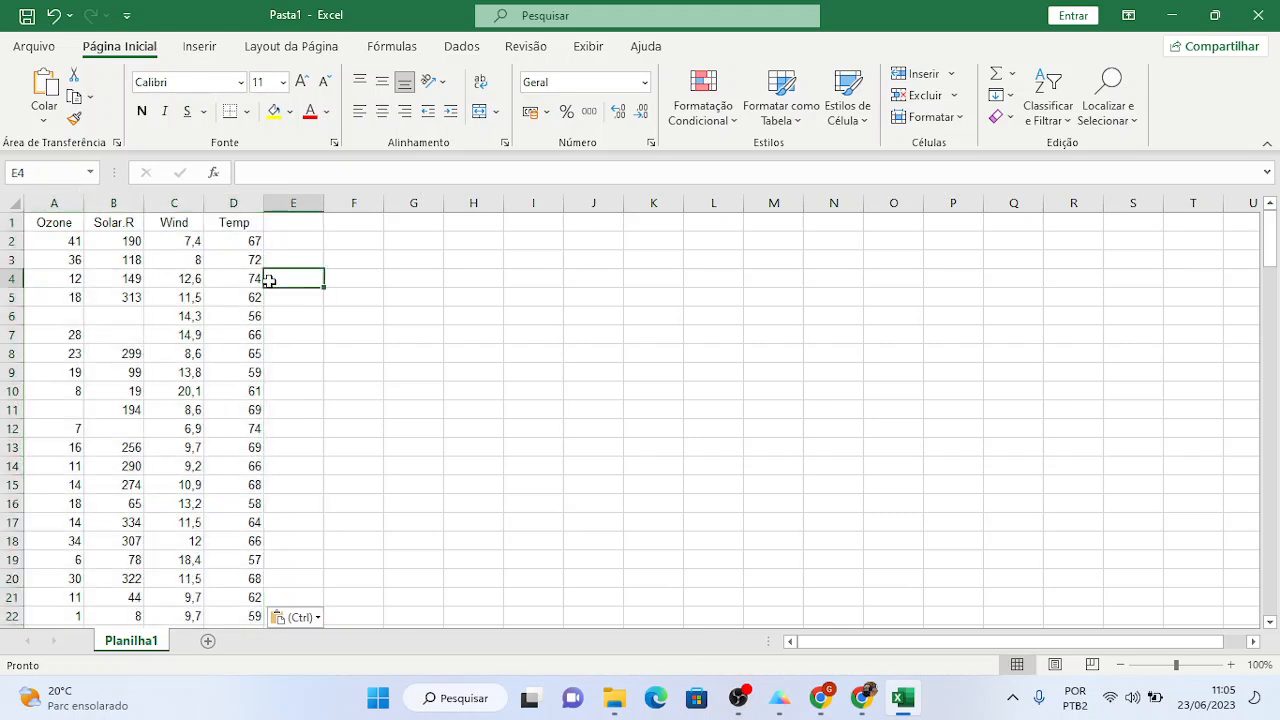
- Use Salvar como to store the workbook in Downloads as 'Ozone Level GraphPad - Correlation example'
left_click(35, 47)
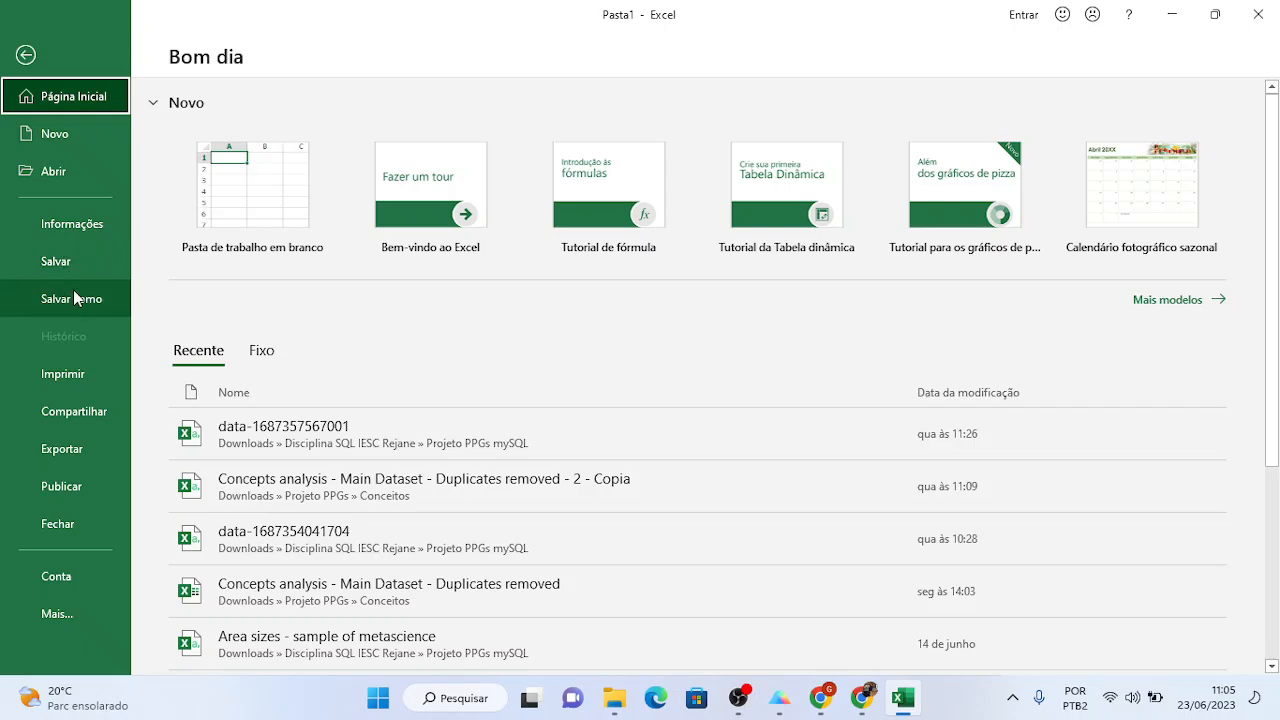
left_click(74, 291)
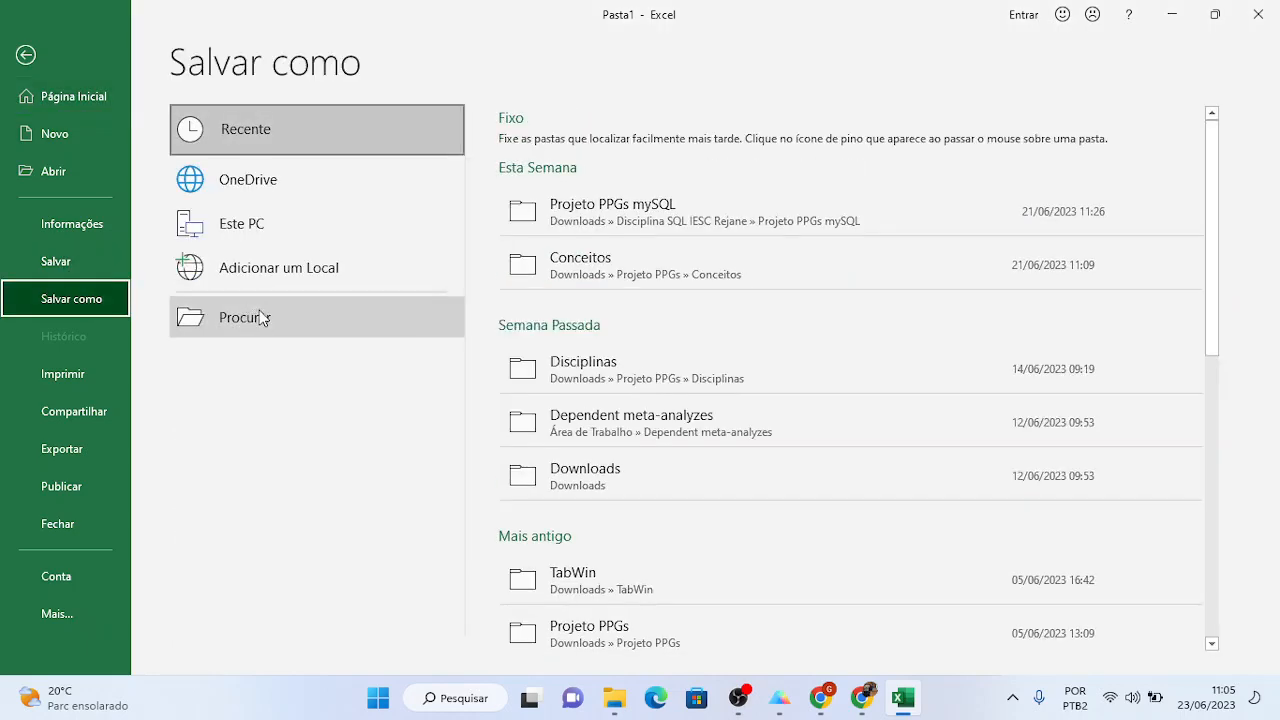
left_click(260, 318)
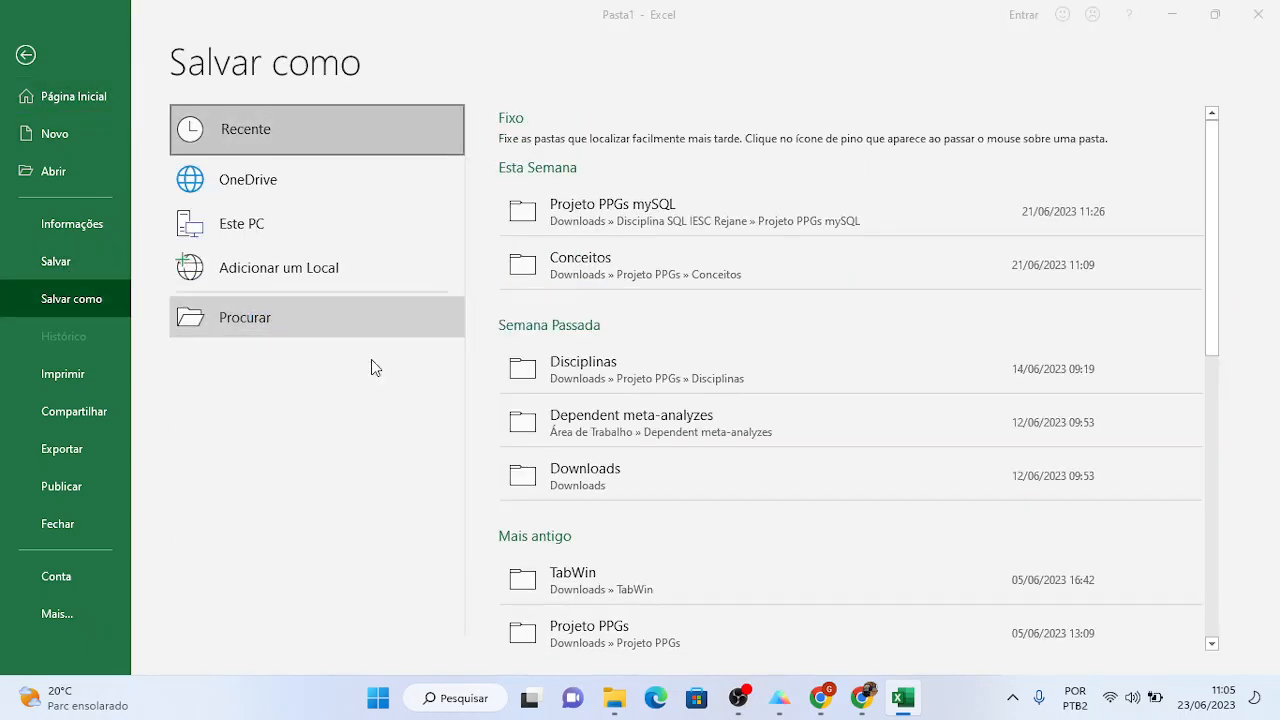
type("Ozone Level GraphPad - Correla")
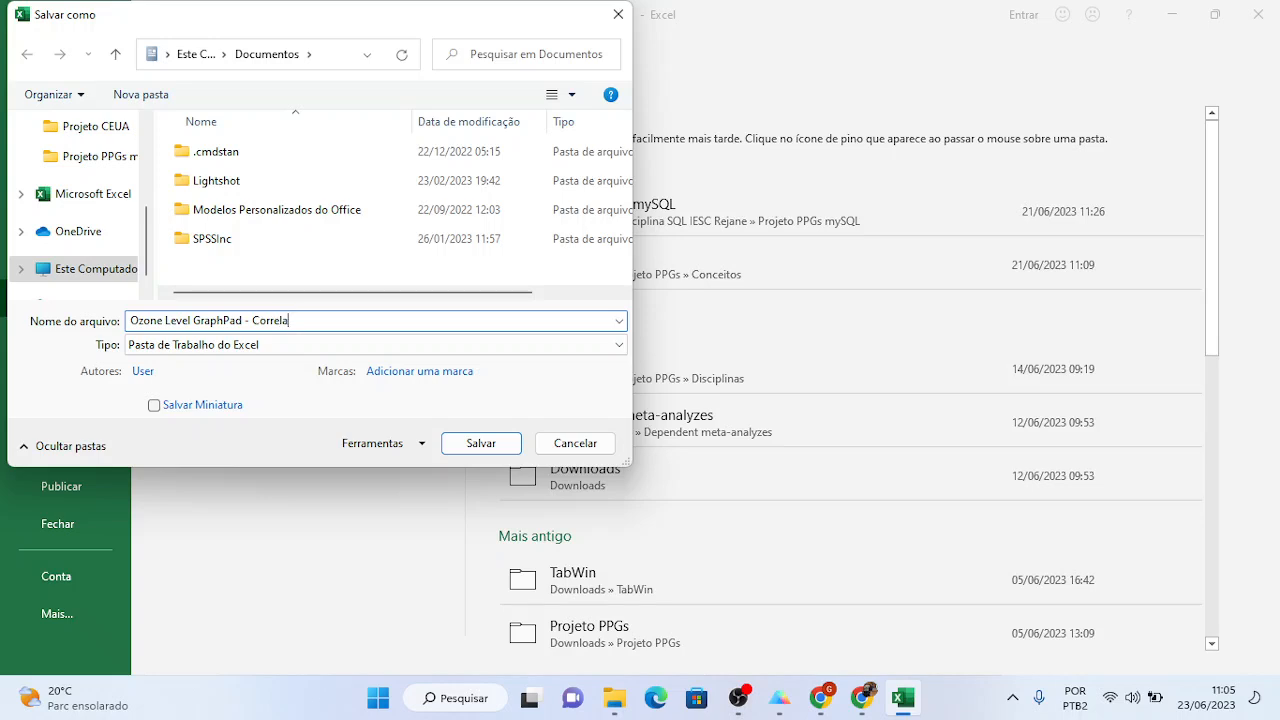
type("tion example")
left_click_drag(148, 212, 138, 101)
left_click(100, 163)
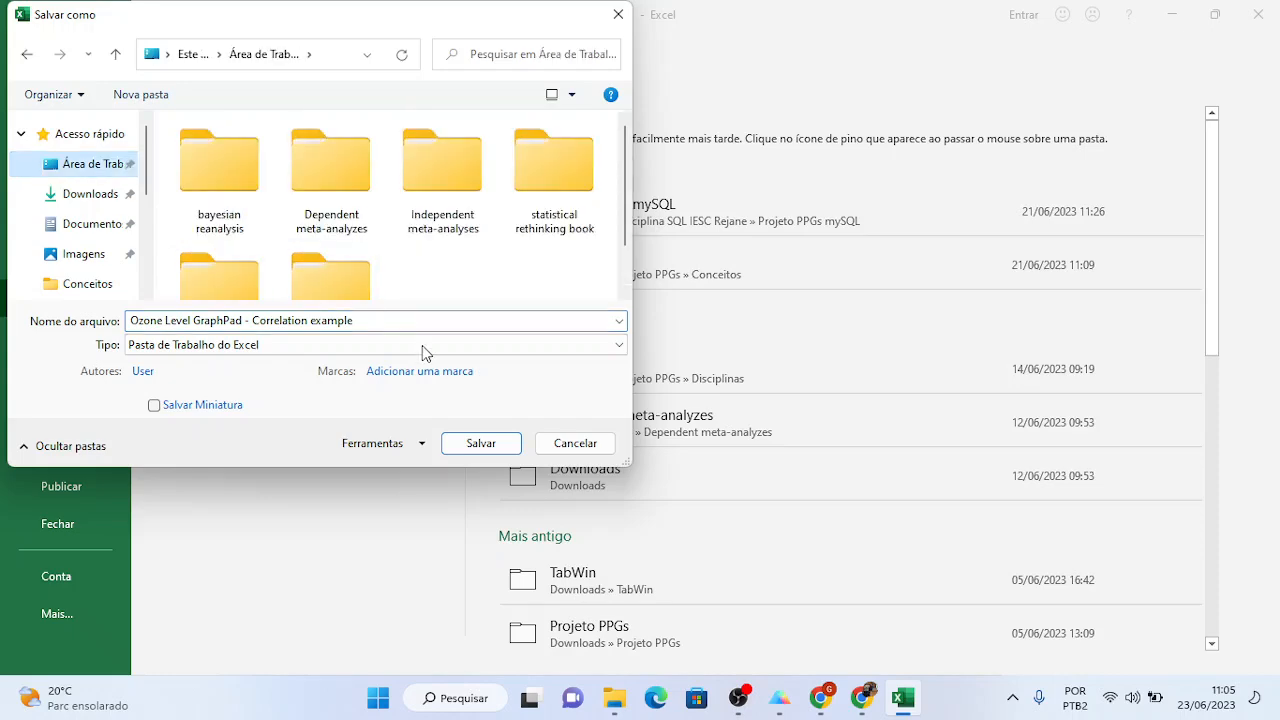
left_click(93, 193)
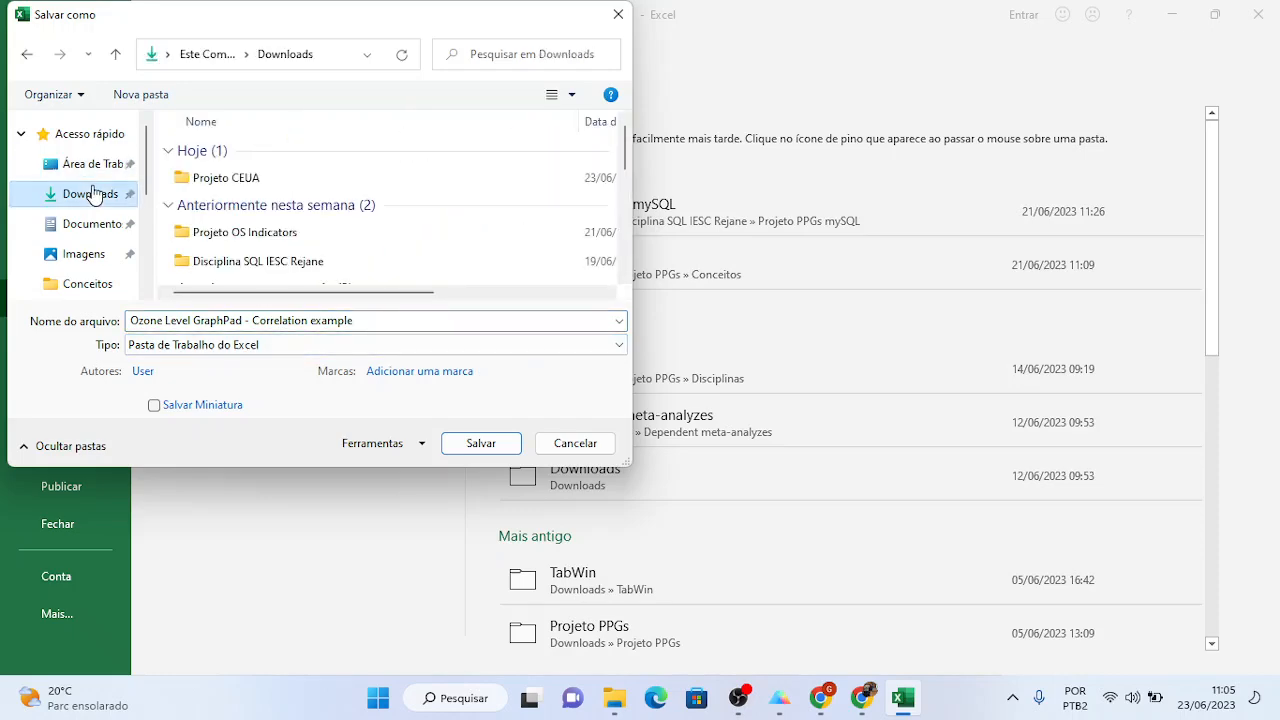
left_click(481, 443)
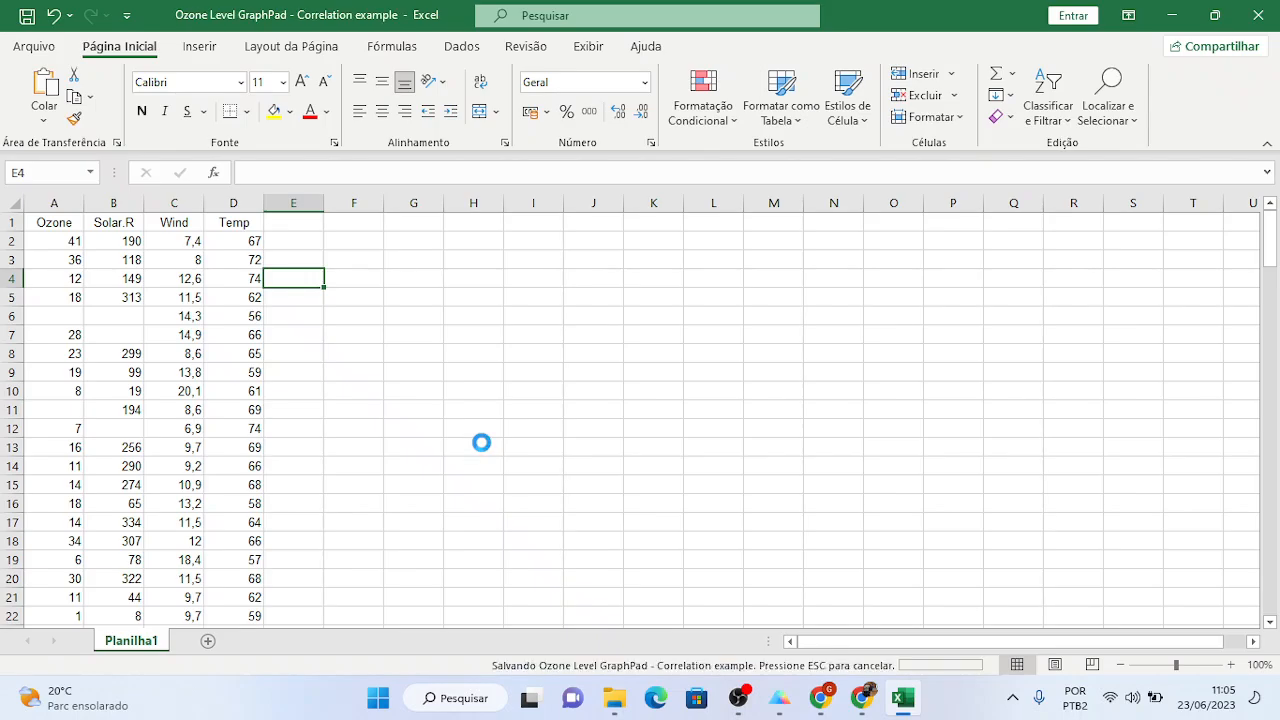
- In Outlook's Sent Items, open the Disciplina MPB 740 sent message
left_click(821, 698)
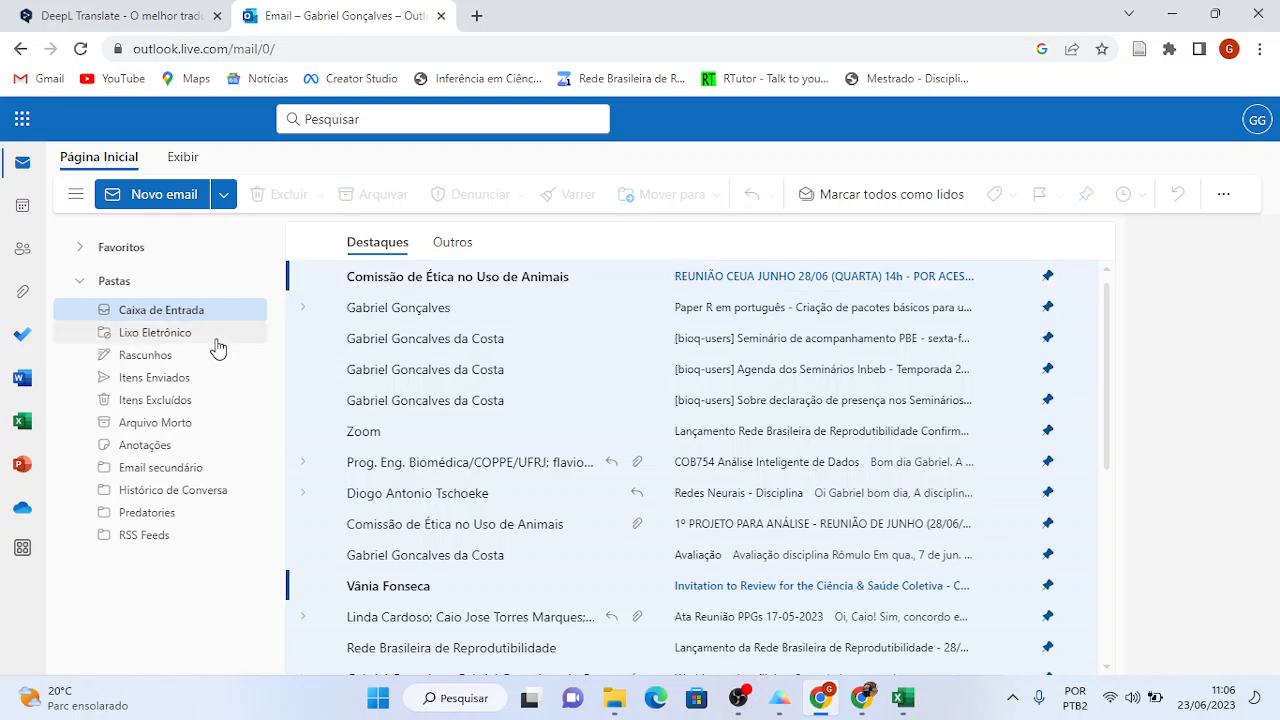
left_click(182, 376)
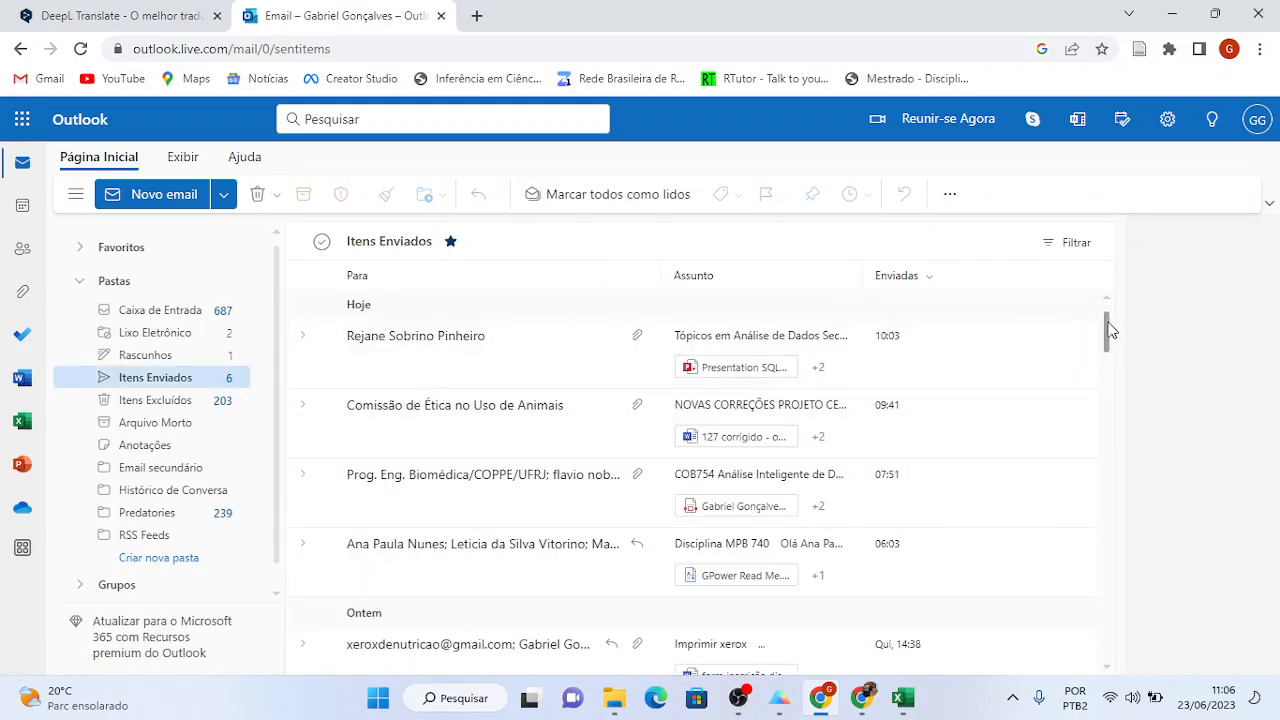
left_click_drag(1108, 330, 1110, 344)
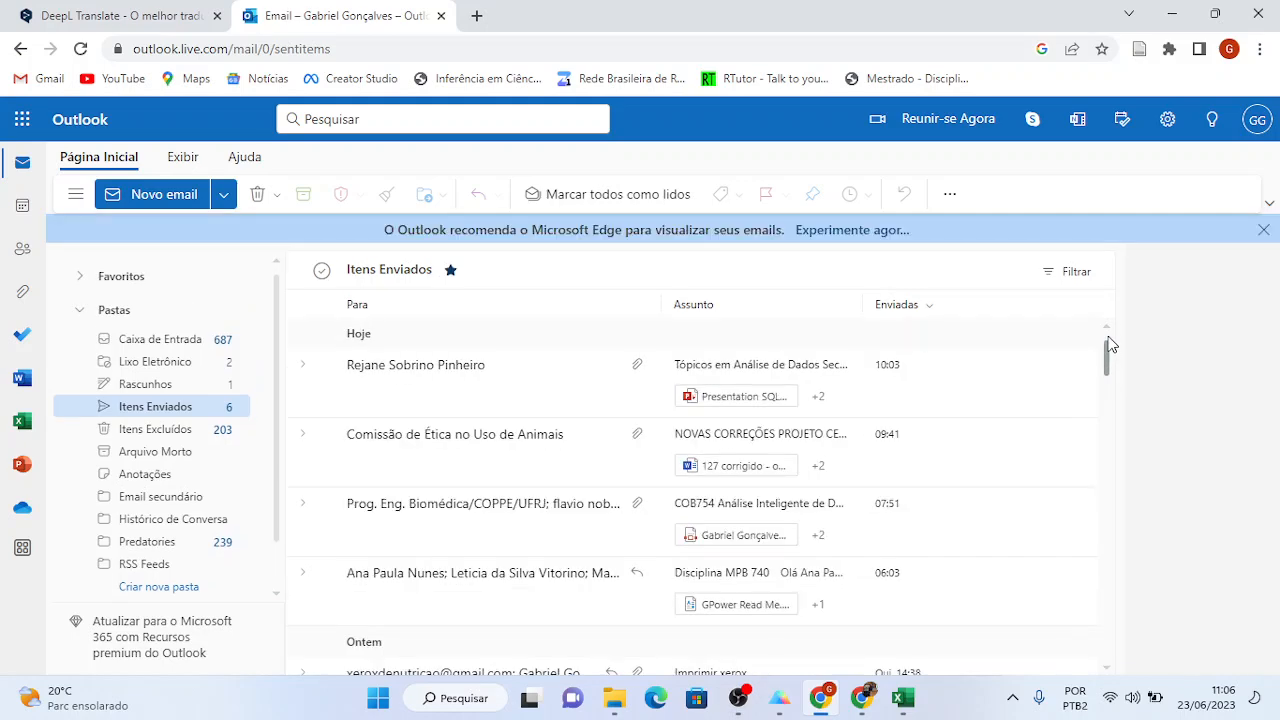
mouse_move(1108, 356)
left_mouse_down()
mouse_move(1106, 530)
mouse_move(1100, 340)
left_mouse_up()
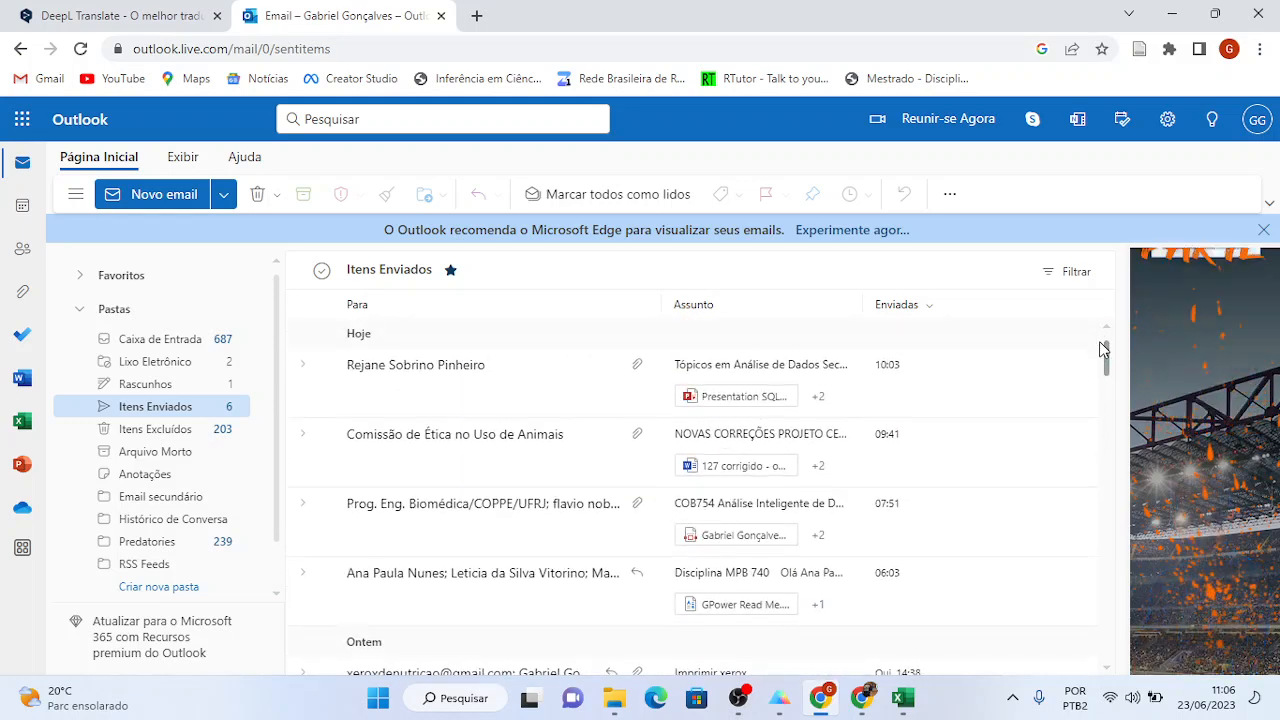
left_click(529, 574)
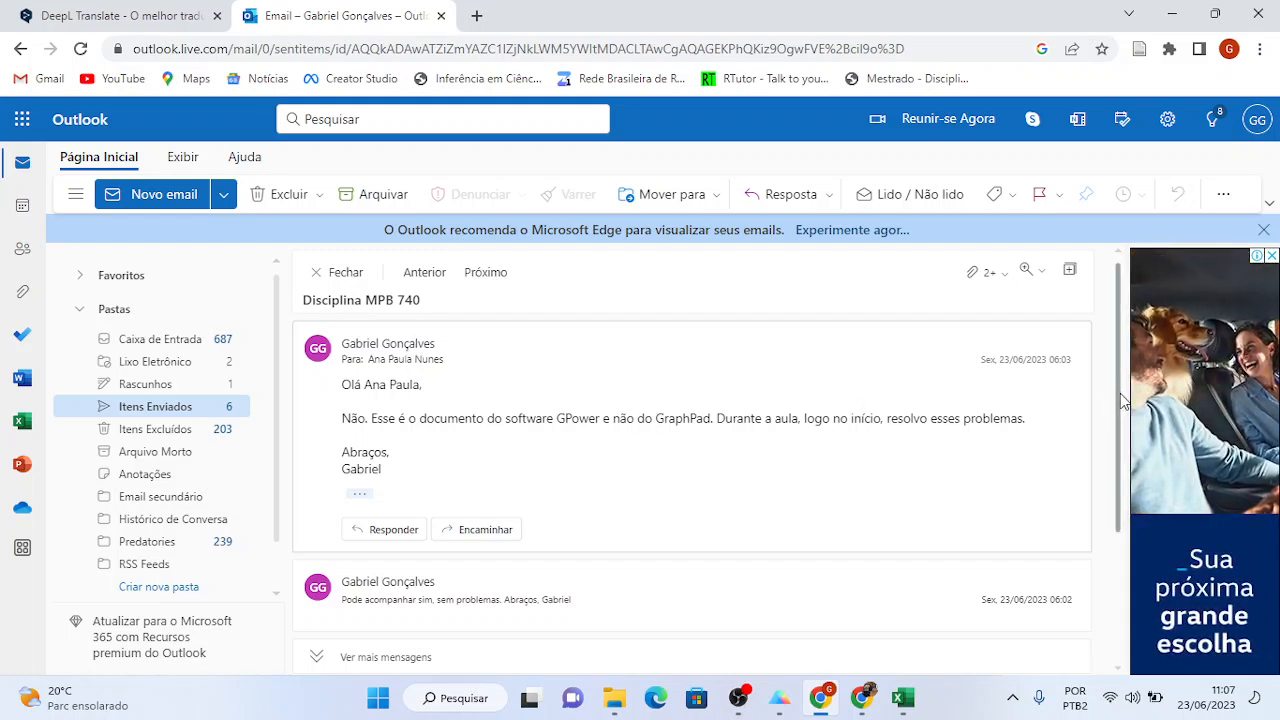
- Expand the older messages, including the GraphPad class confirmation, and start a reply-all to it
left_click_drag(1120, 400, 1137, 511)
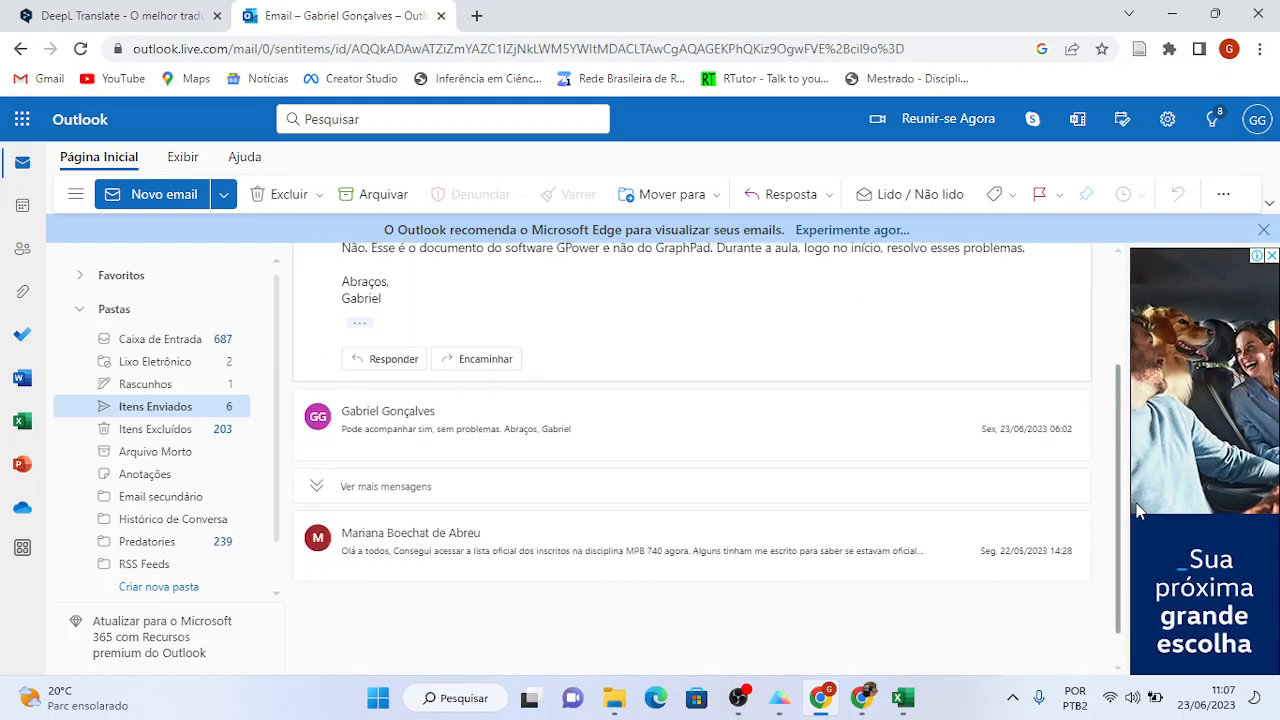
left_click(442, 470)
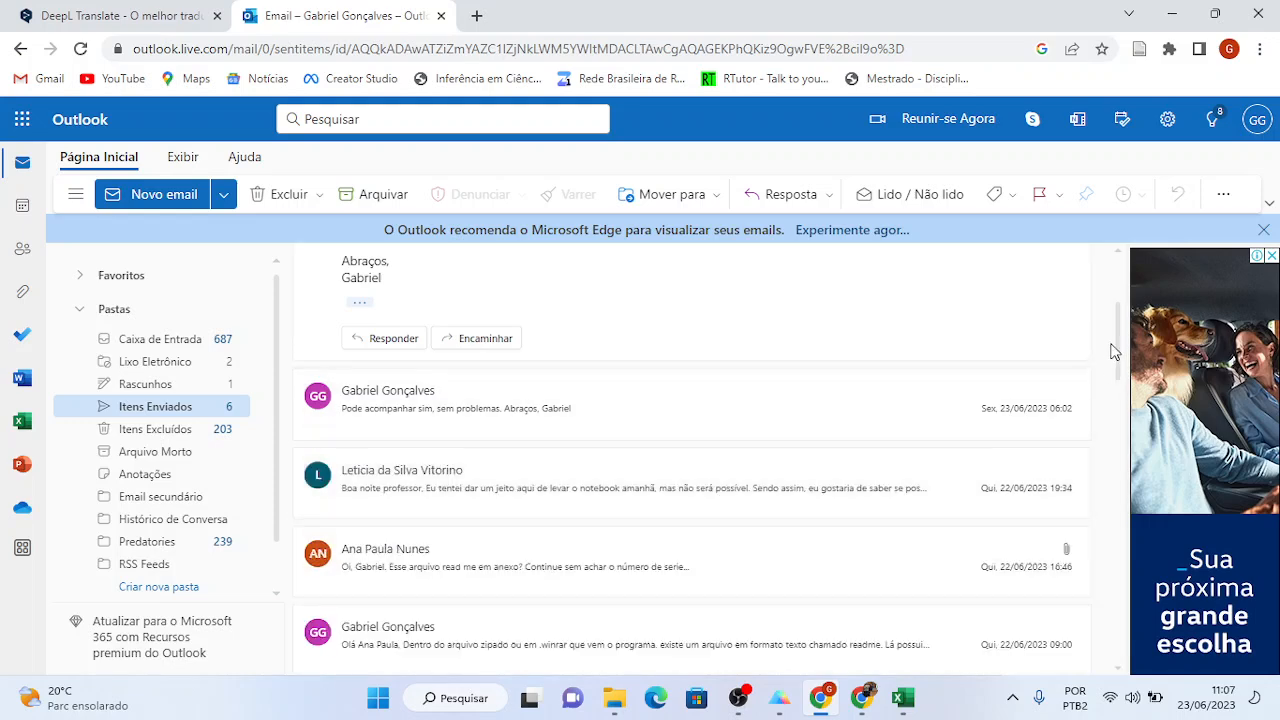
left_click_drag(1117, 344, 1120, 433)
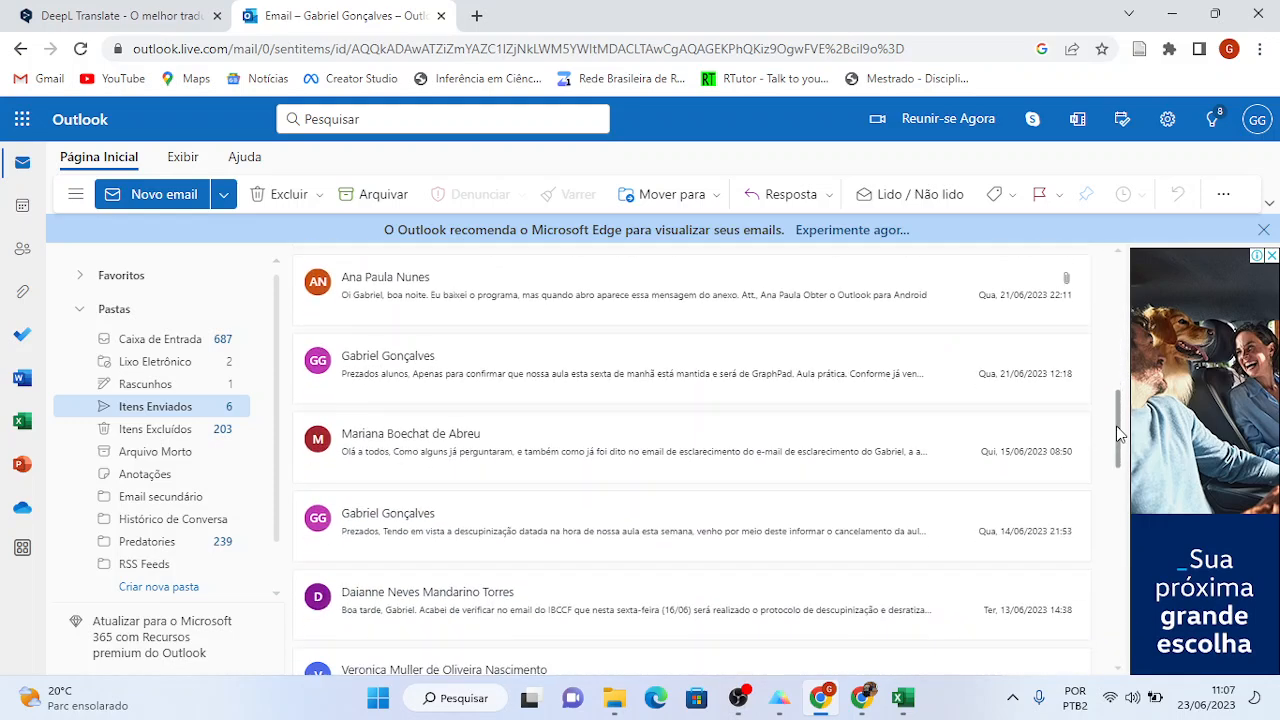
left_click(595, 450)
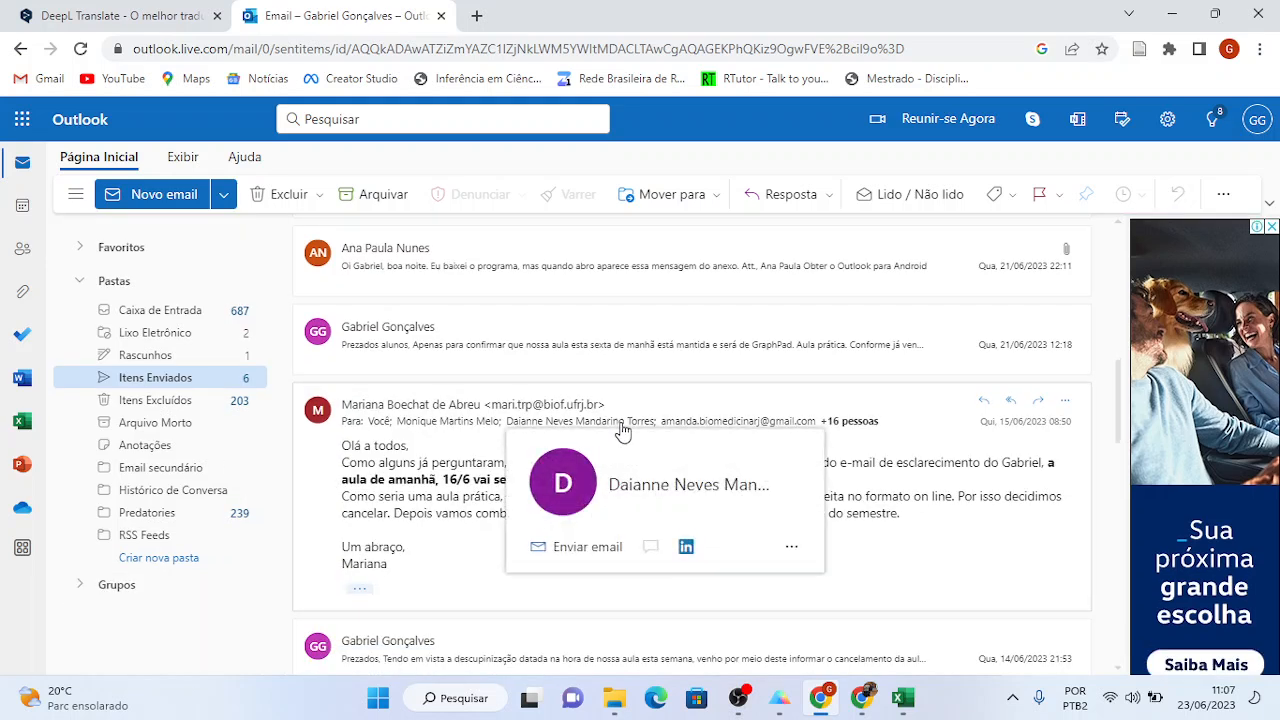
left_click(622, 430)
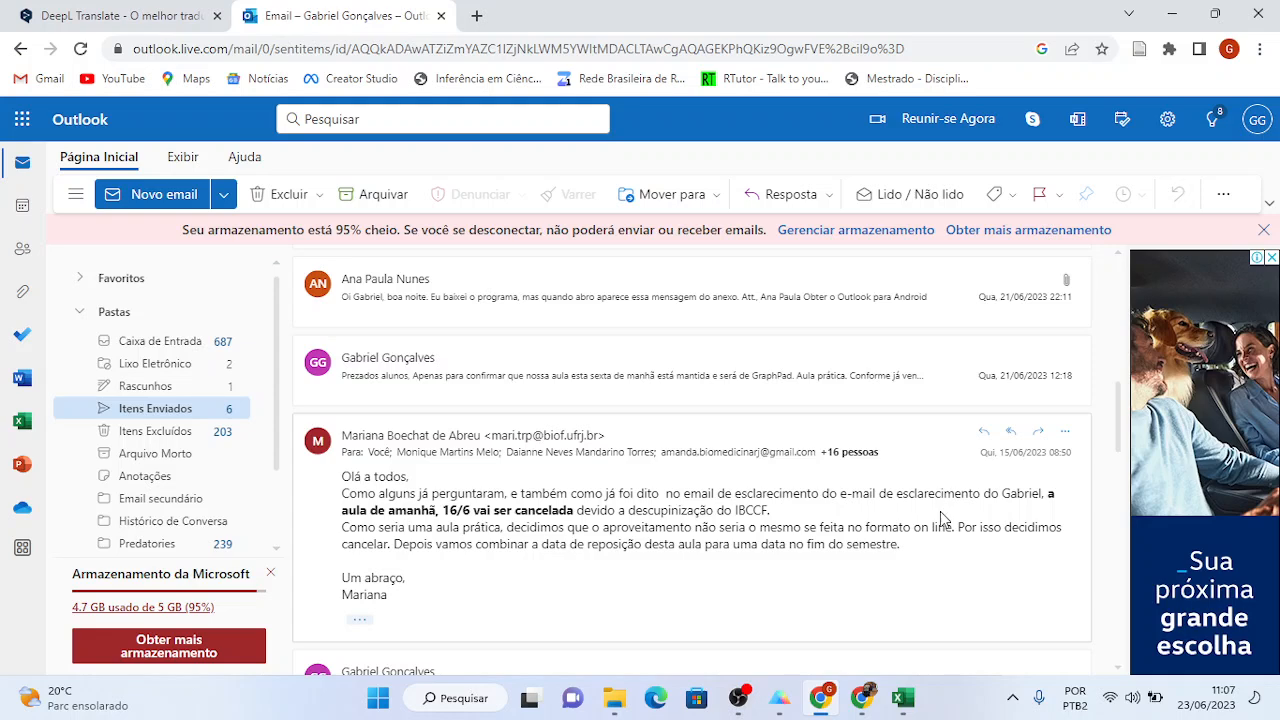
left_click(697, 378)
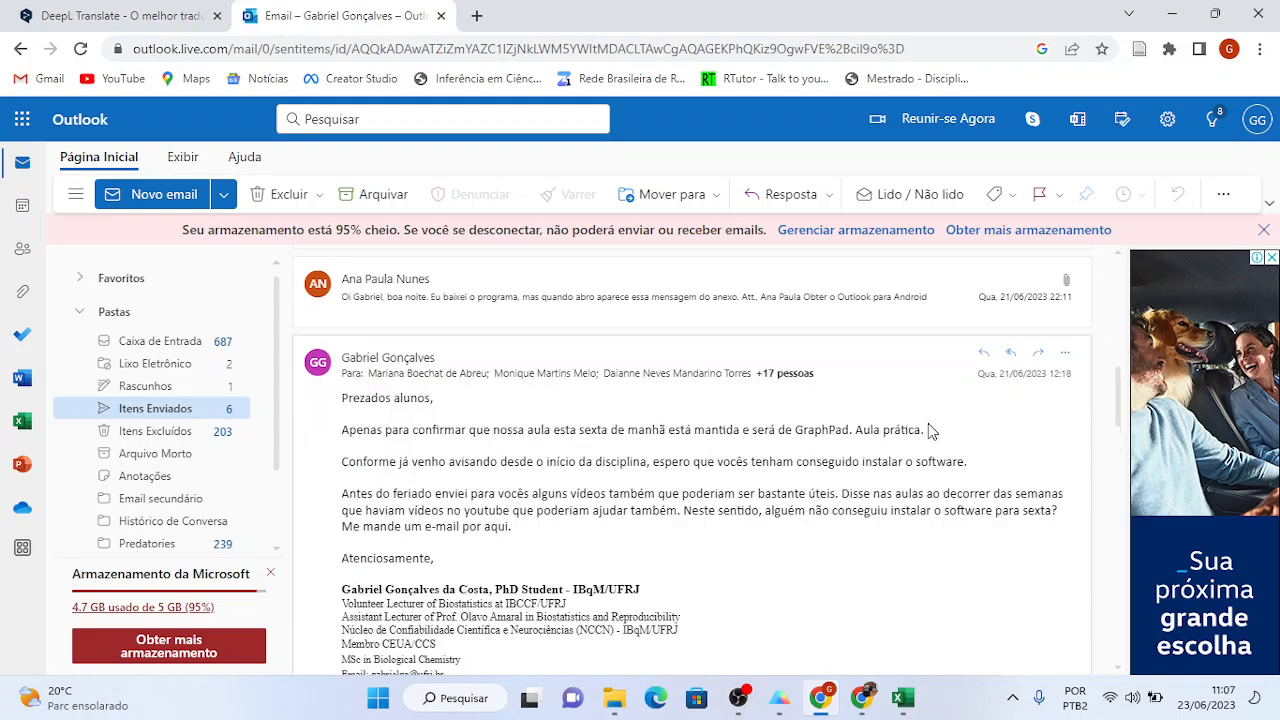
left_click(1009, 356)
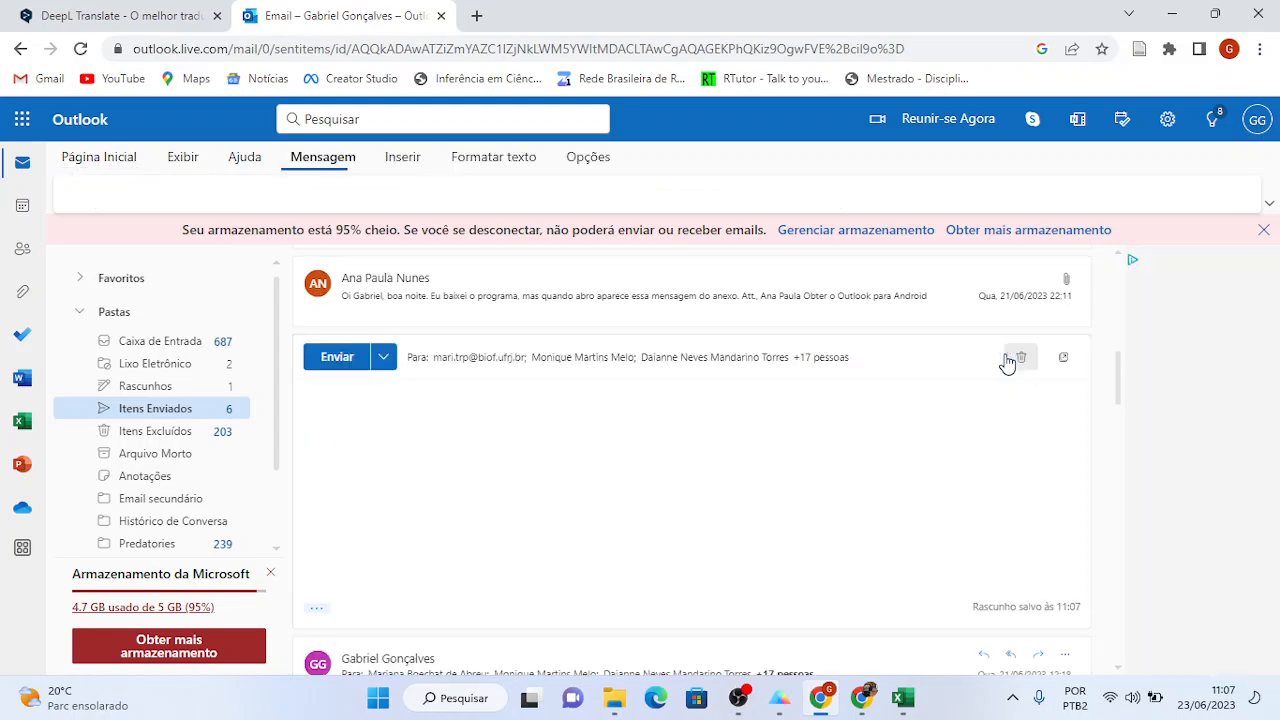
- Close the saved Ozone Excel workbook
left_click(370, 400)
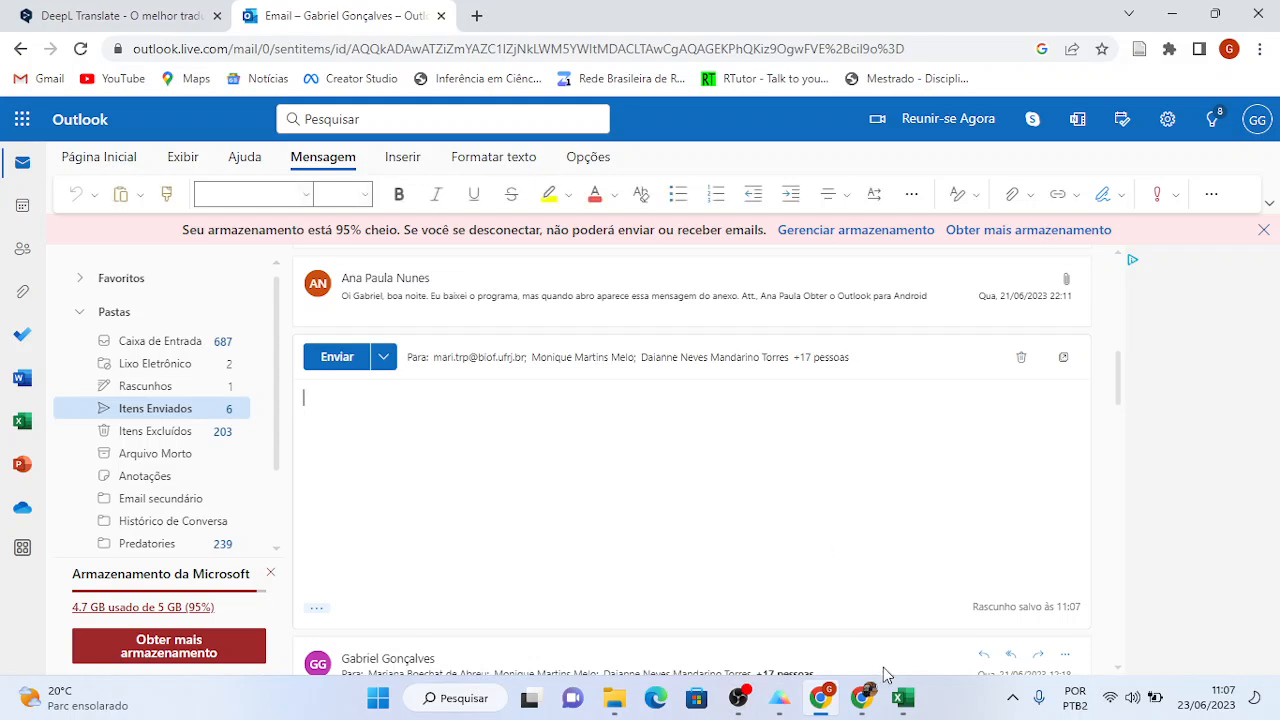
left_click(903, 704)
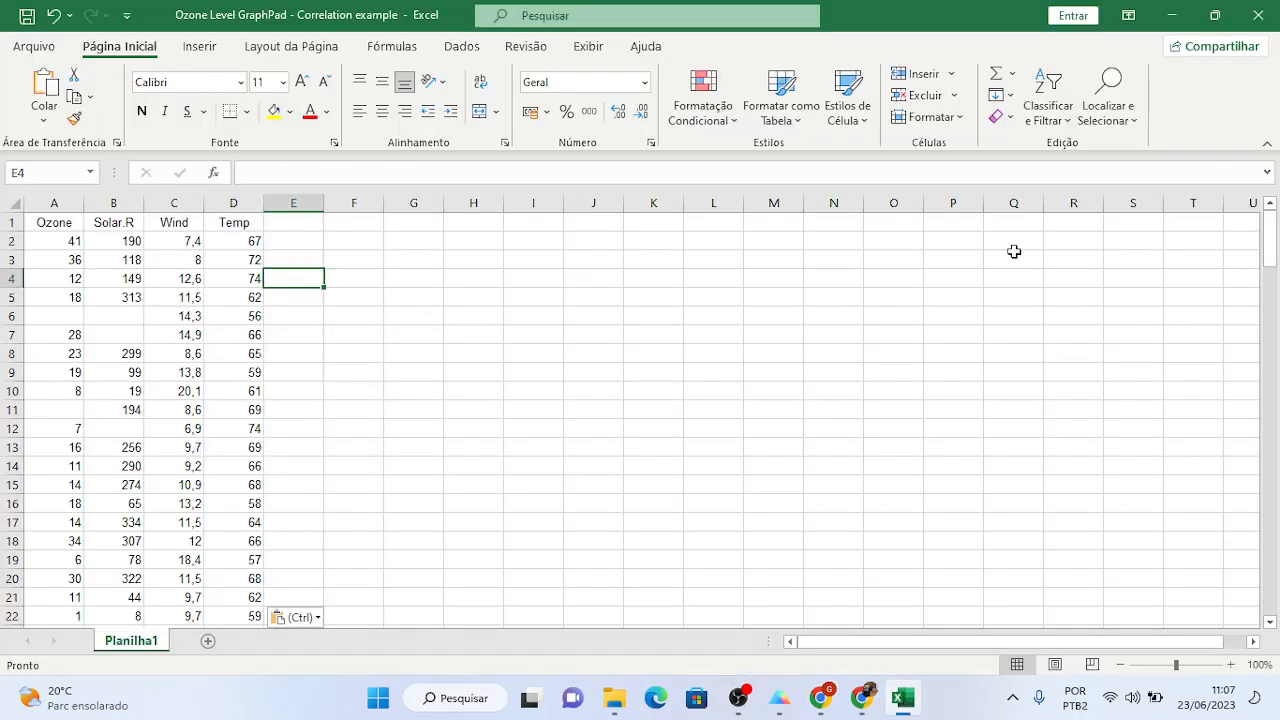
left_click(1258, 15)
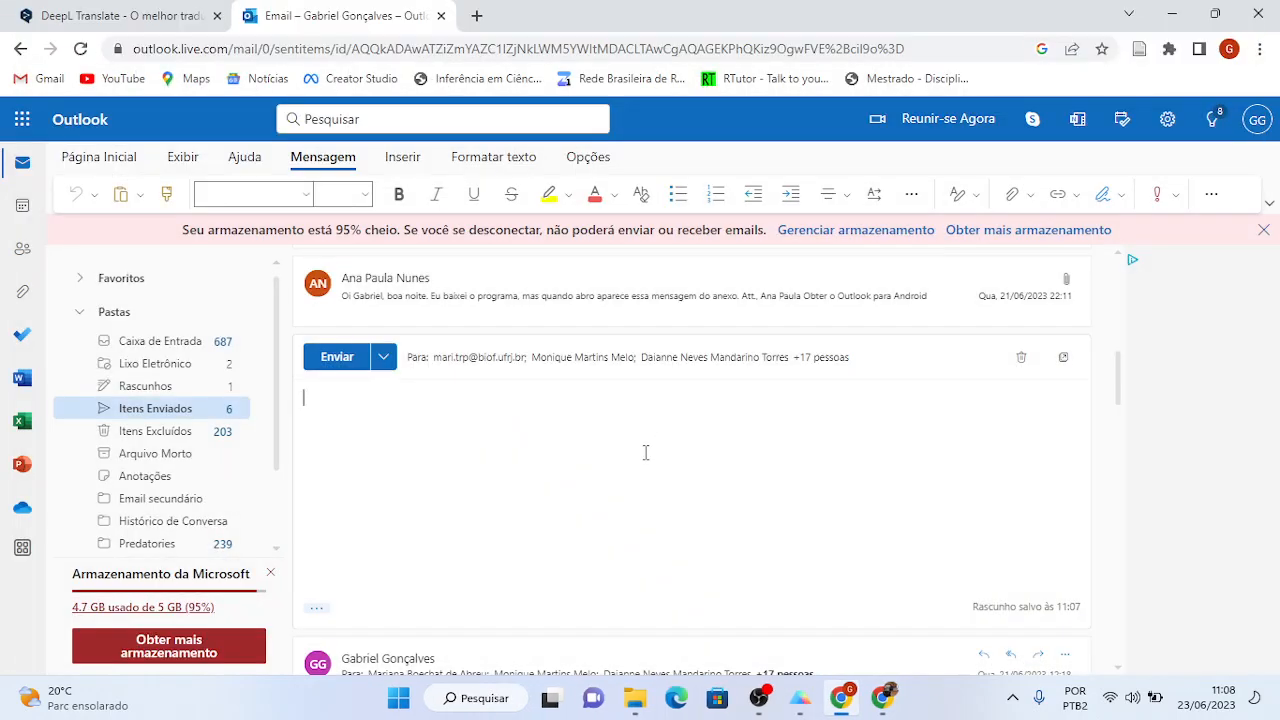
- Open Downloads in File Explorer and drag the Ozone spreadsheet toward the reply draft
left_click(635, 698)
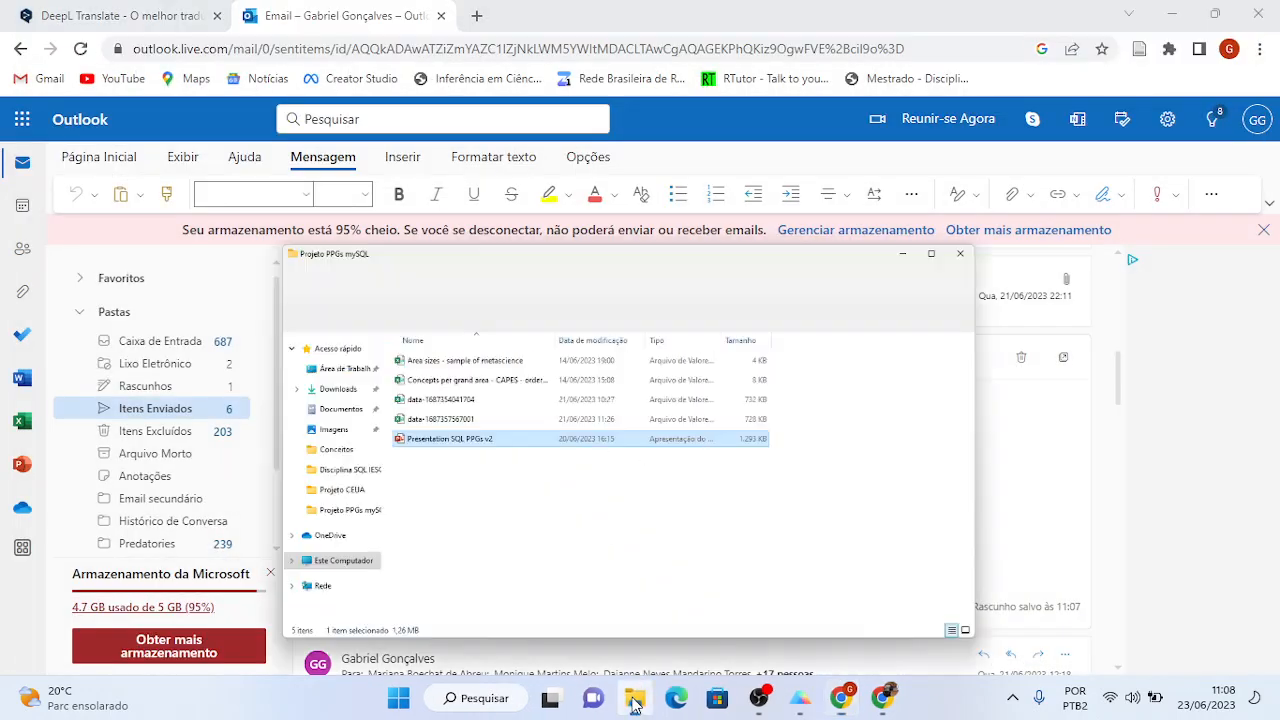
left_click(206, 252)
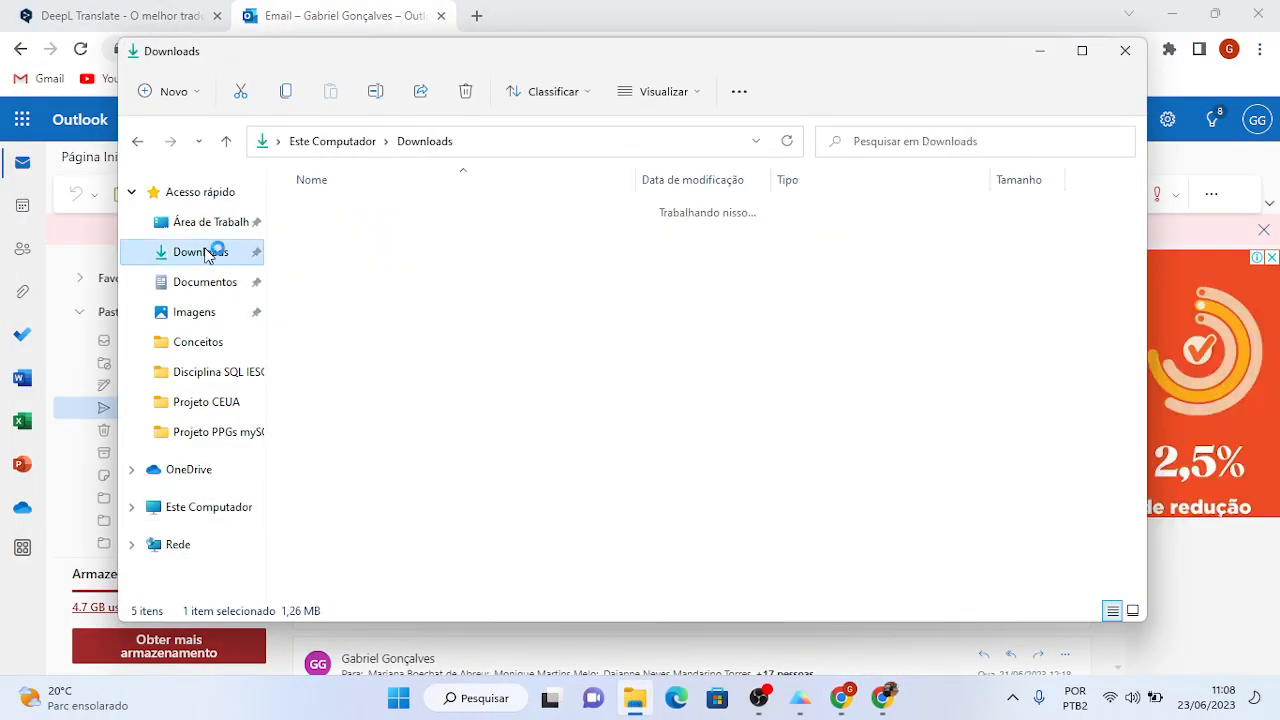
left_click(298, 266)
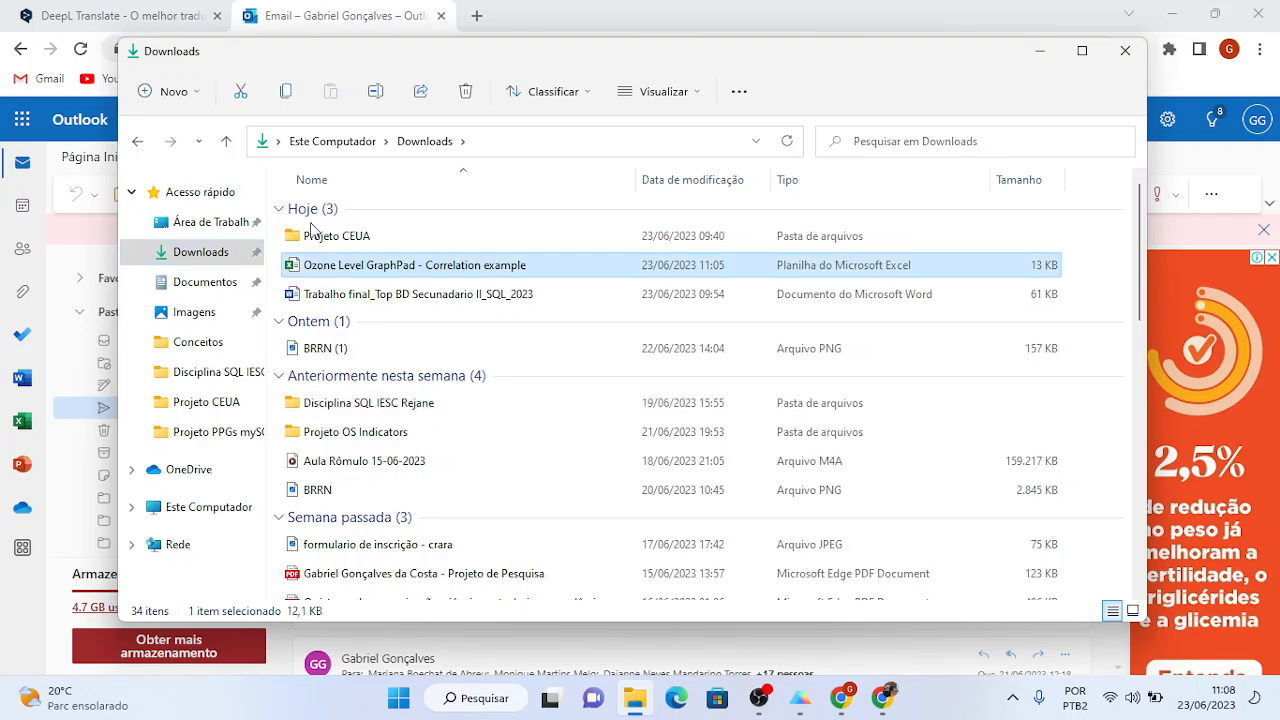
left_click_drag(249, 60, 739, 57)
left_click_drag(873, 266, 810, 257)
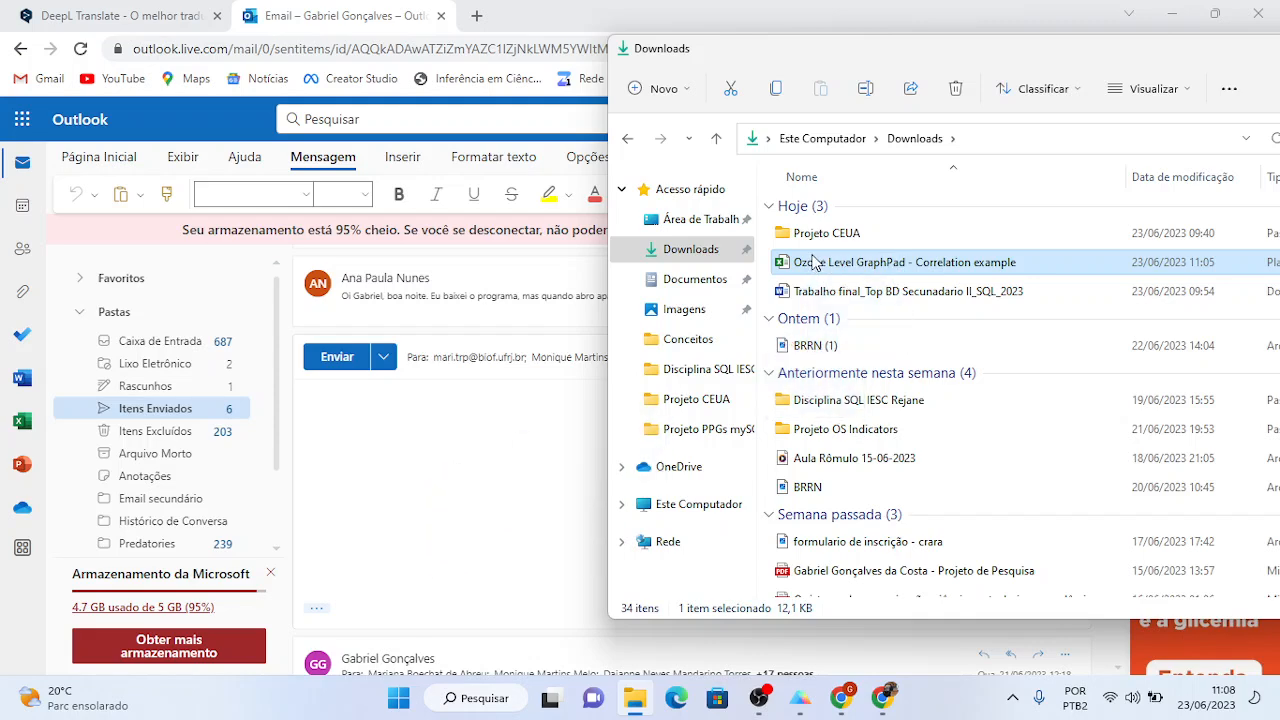
left_click_drag(778, 58, 999, 49)
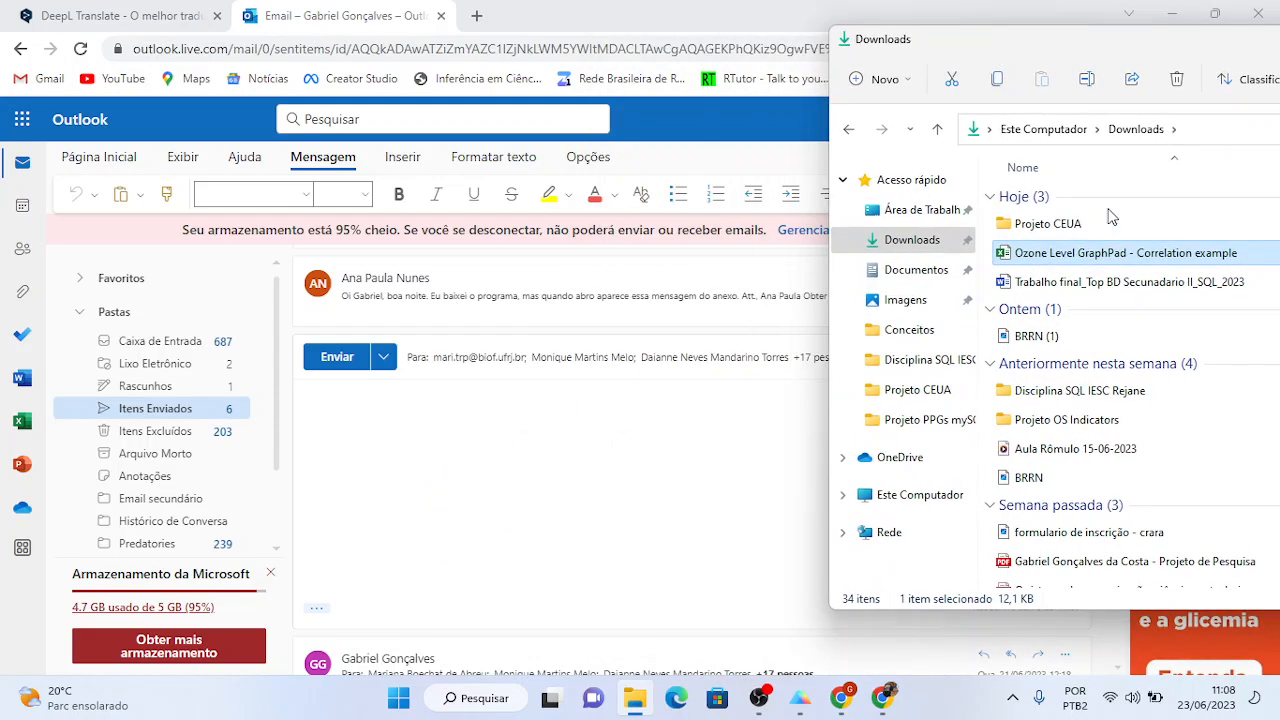
mouse_move(1098, 250)
left_mouse_down()
mouse_move(1010, 250)
mouse_move(571, 494)
mouse_move(518, 505)
mouse_move(592, 494)
mouse_move(600, 470)
mouse_move(594, 574)
mouse_move(582, 496)
mouse_move(722, 502)
mouse_move(900, 335)
mouse_move(1085, 263)
left_mouse_up()
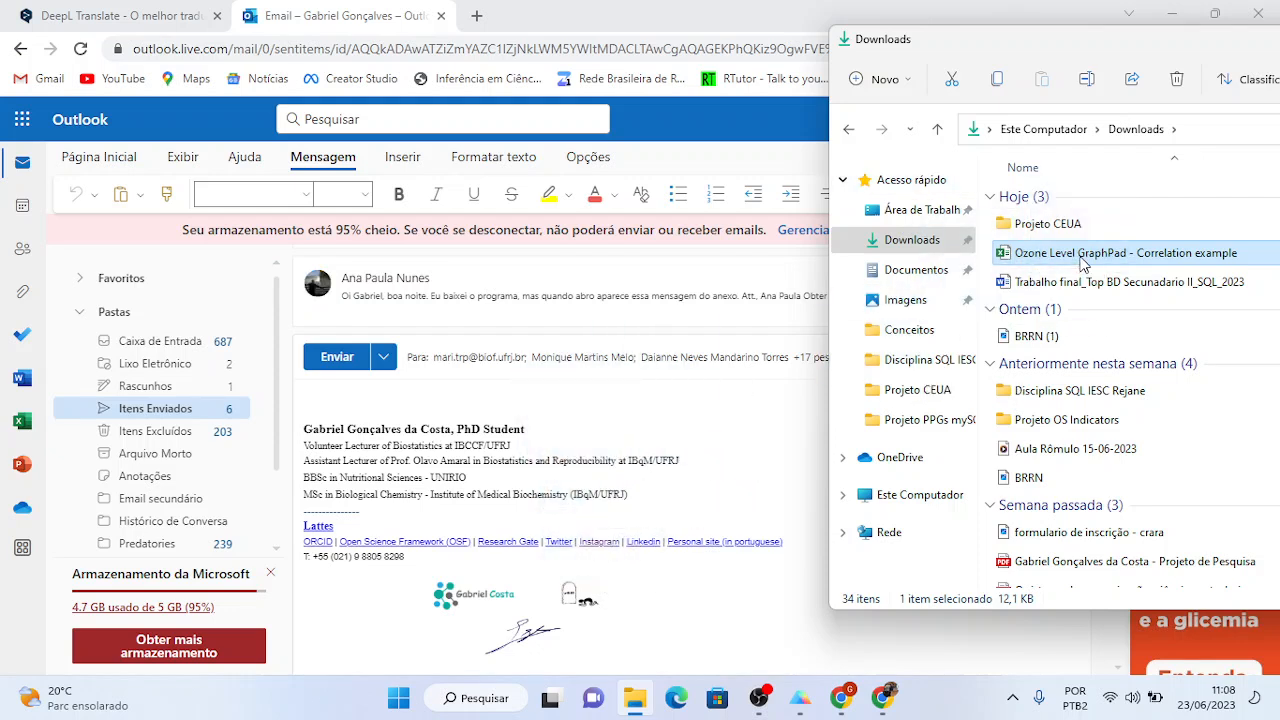
left_click(720, 495)
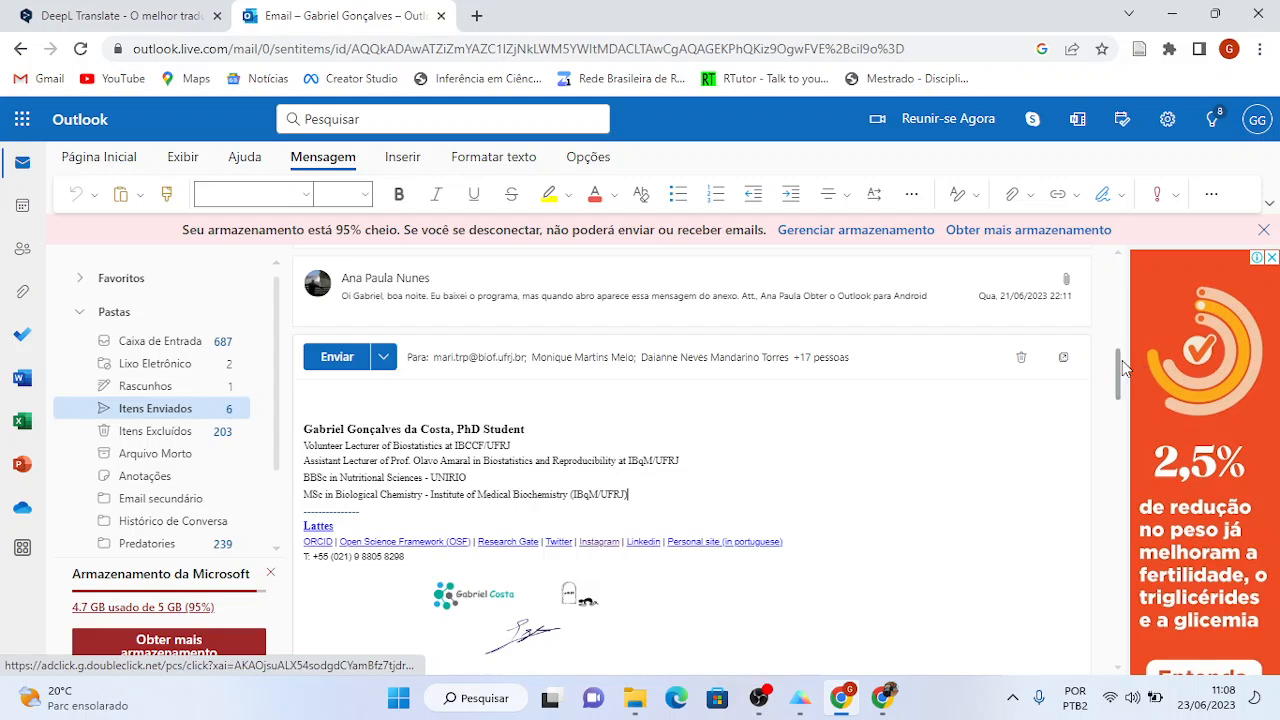
mouse_move(1118, 363)
left_mouse_down()
mouse_move(1119, 391)
mouse_move(1120, 370)
left_mouse_up()
- Retry the attachment drag, then select and delete the signature from the reply body
key("alt+Tab")
left_click_drag(1105, 266, 1035, 258)
key("alt+Tab")
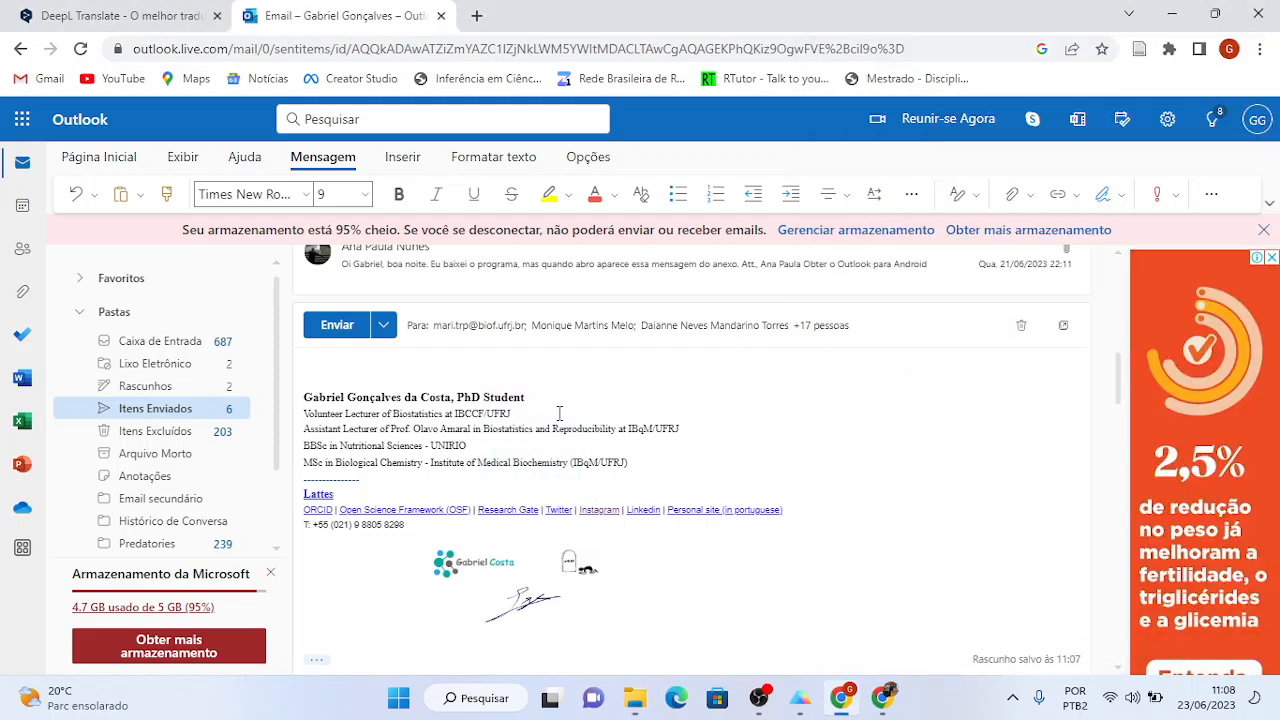
left_click_drag(506, 363, 700, 657)
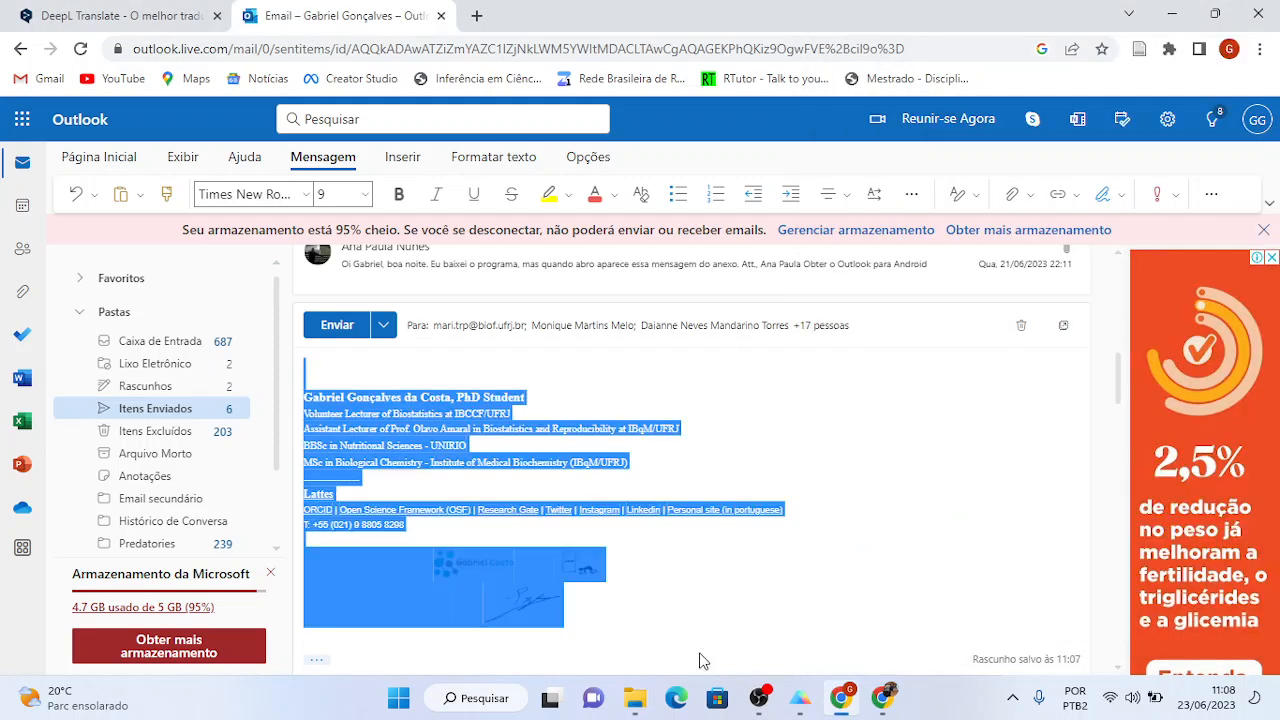
key("Delete")
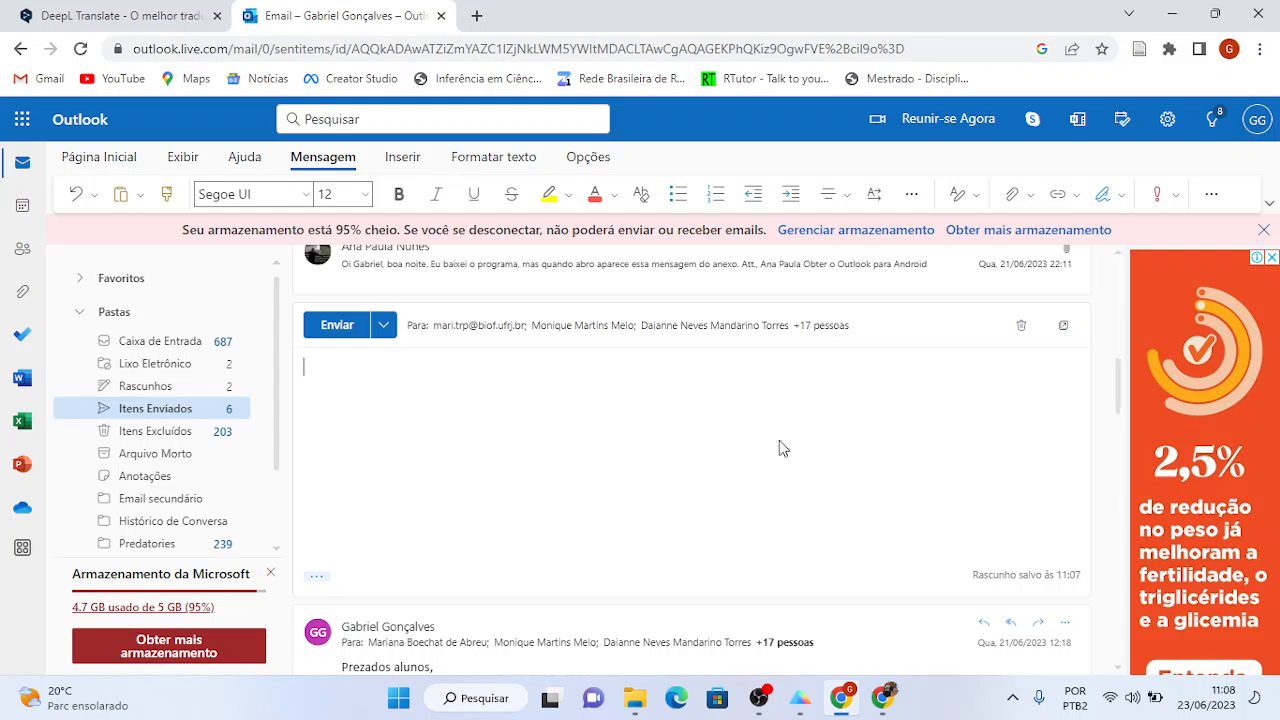
- Try once more to attach the Ozone spreadsheet, then reload the Outlook page
left_click(383, 325)
left_click(625, 384)
key("alt+Tab")
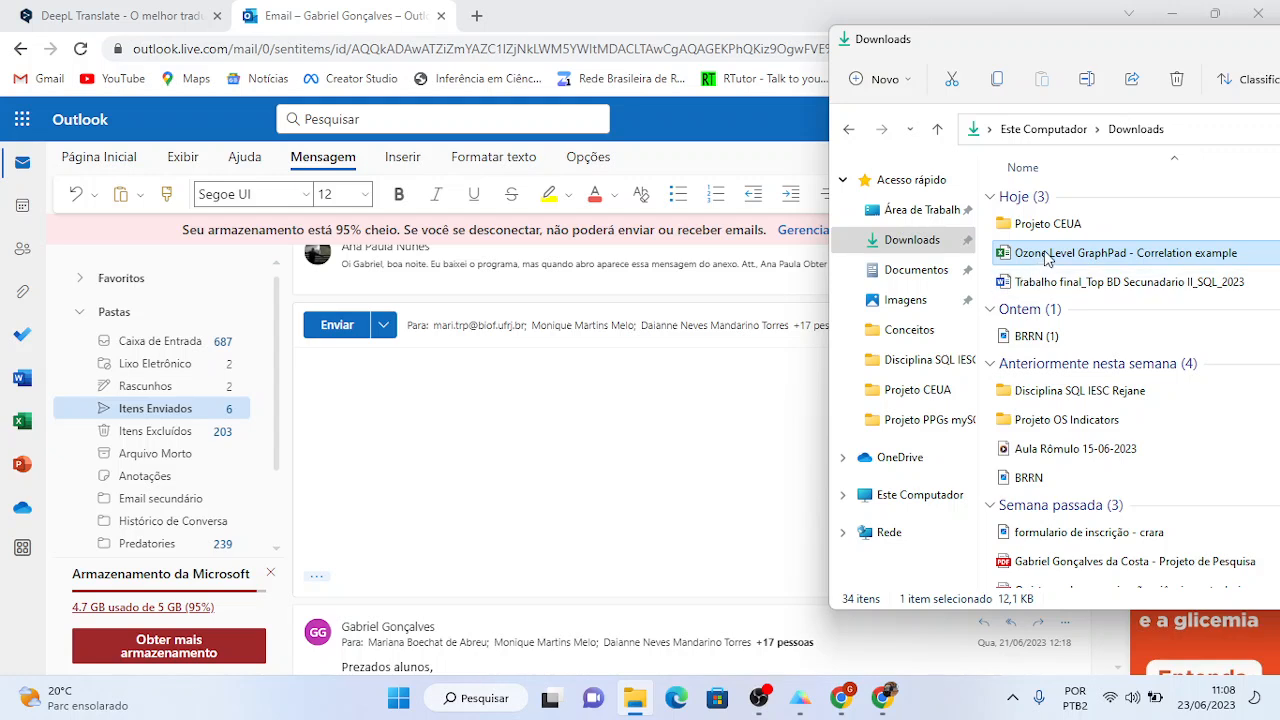
left_click_drag(1040, 260, 490, 472)
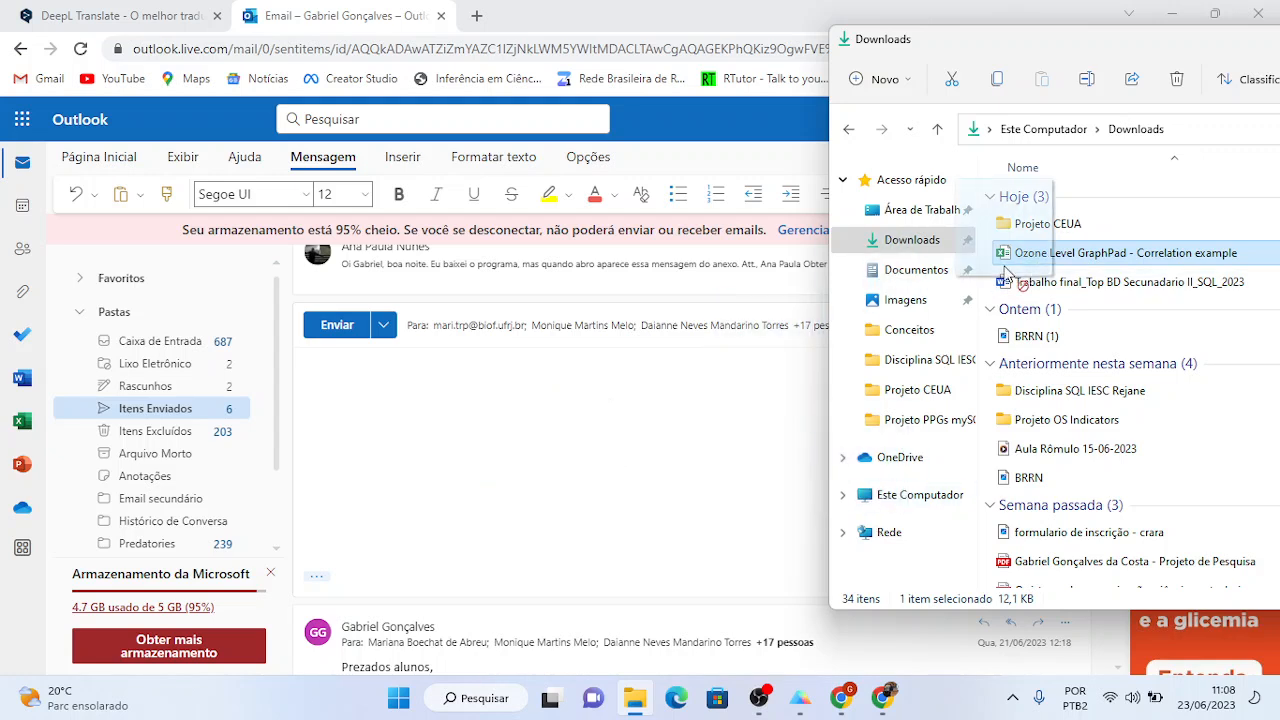
left_click(672, 506)
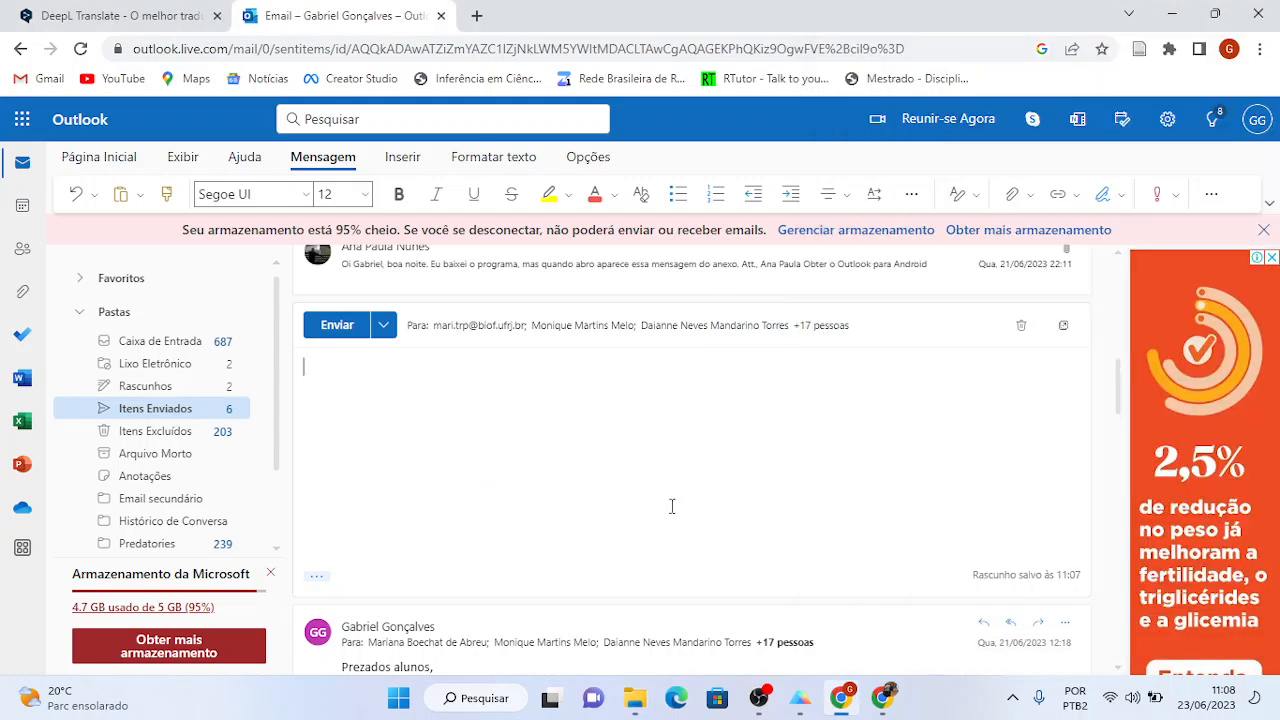
left_click(419, 49)
key("Return")
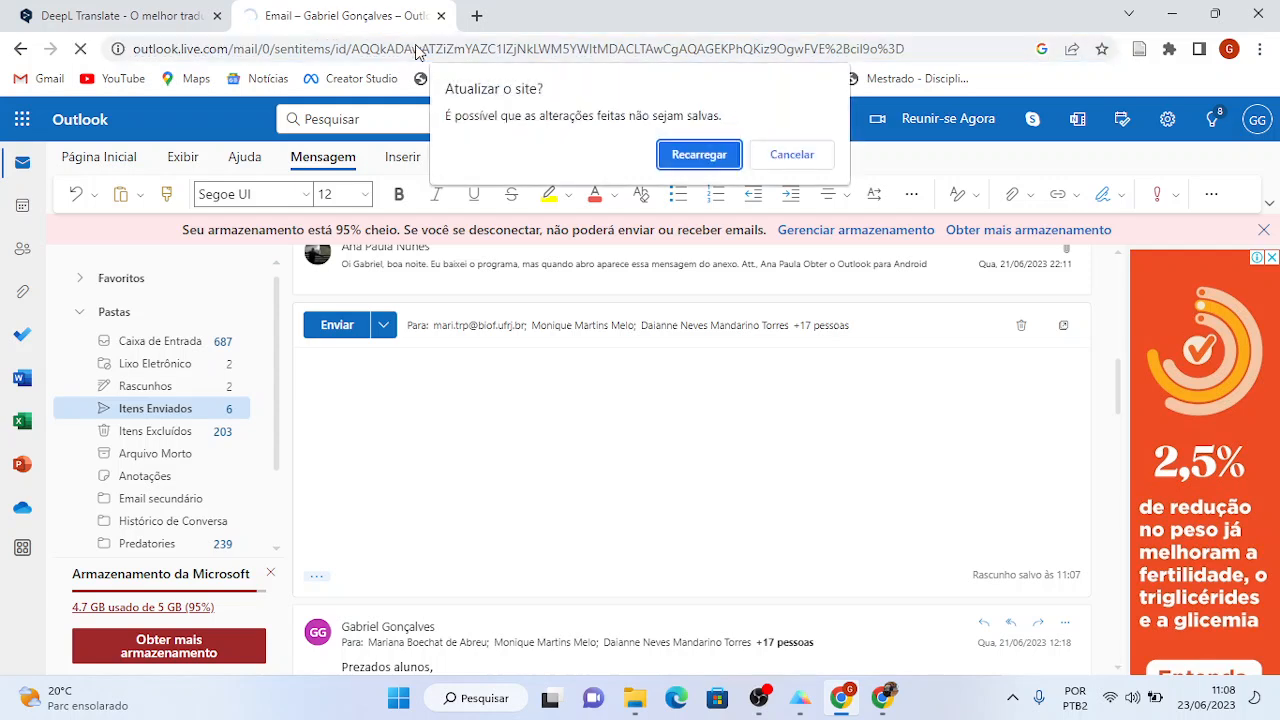
- Confirm Recarregar in the 'Atualizar o site?' warning and reload the Outlook page again
left_click(699, 155)
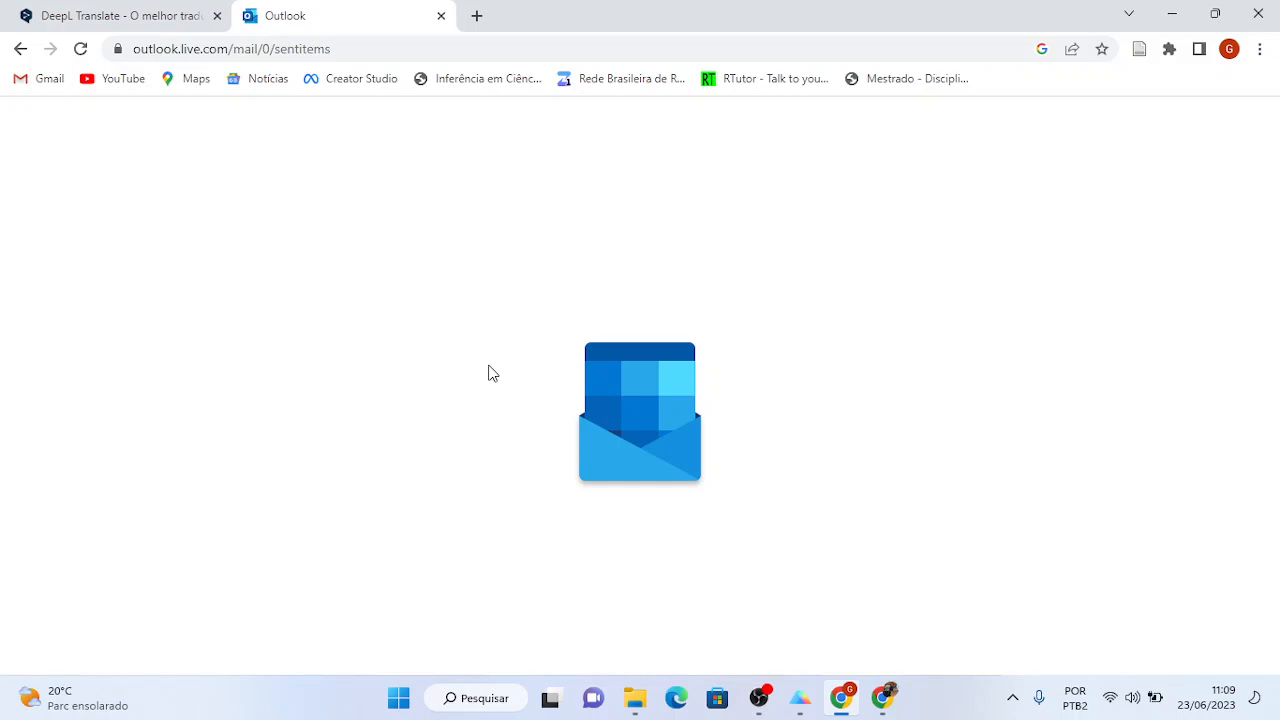
left_click(280, 50)
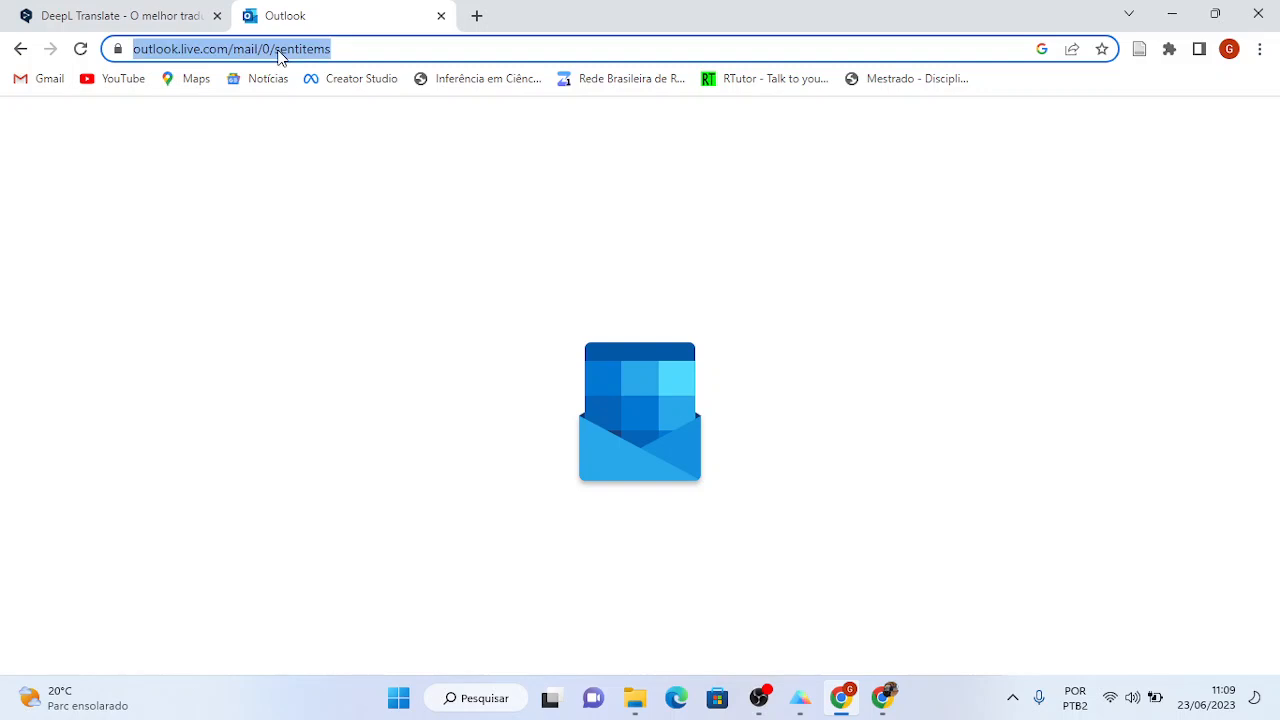
key("Return")
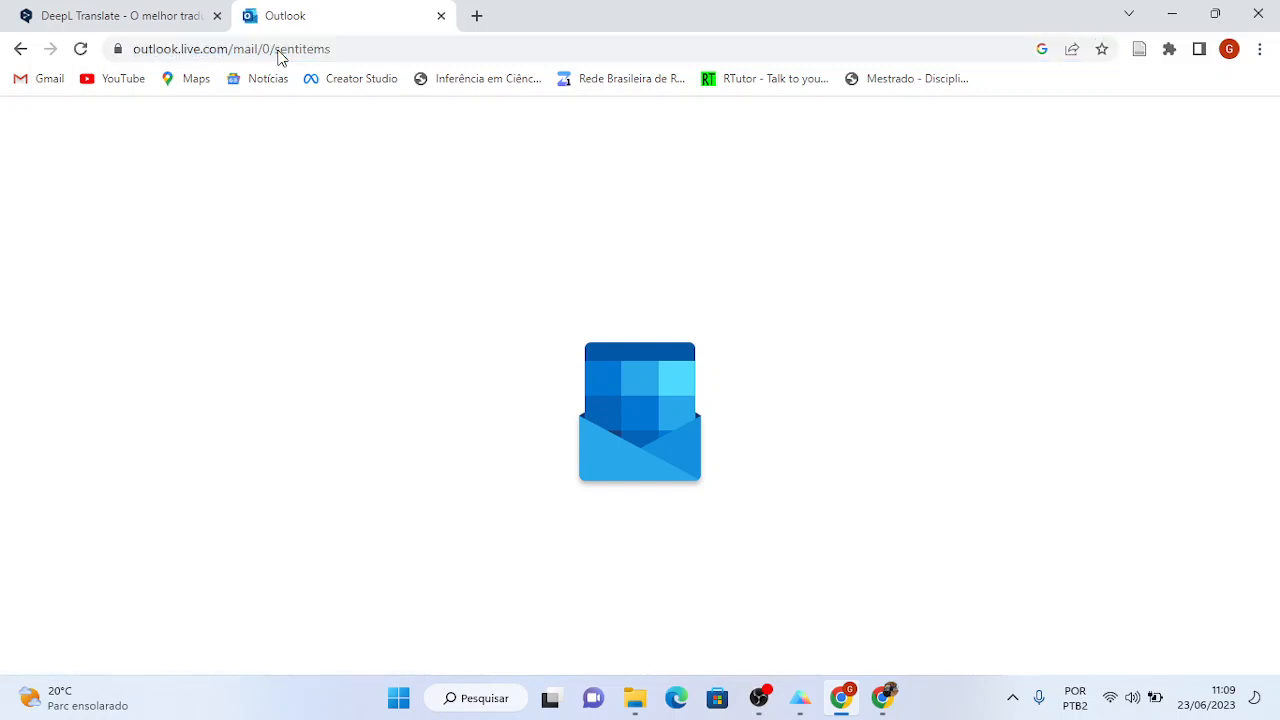
left_click(280, 50)
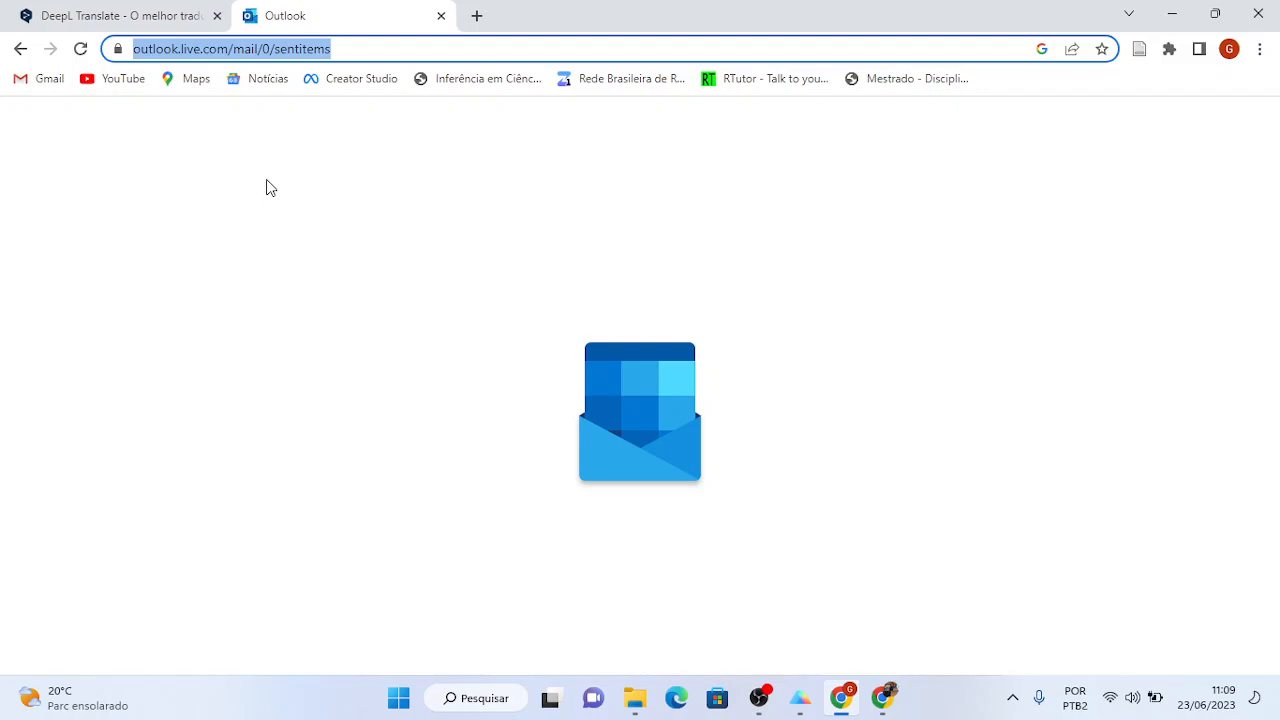
- In a new tab, search 'MPT' and open the MPT740 Bioestatística Google Drive folder
left_click(478, 16)
type("goo")
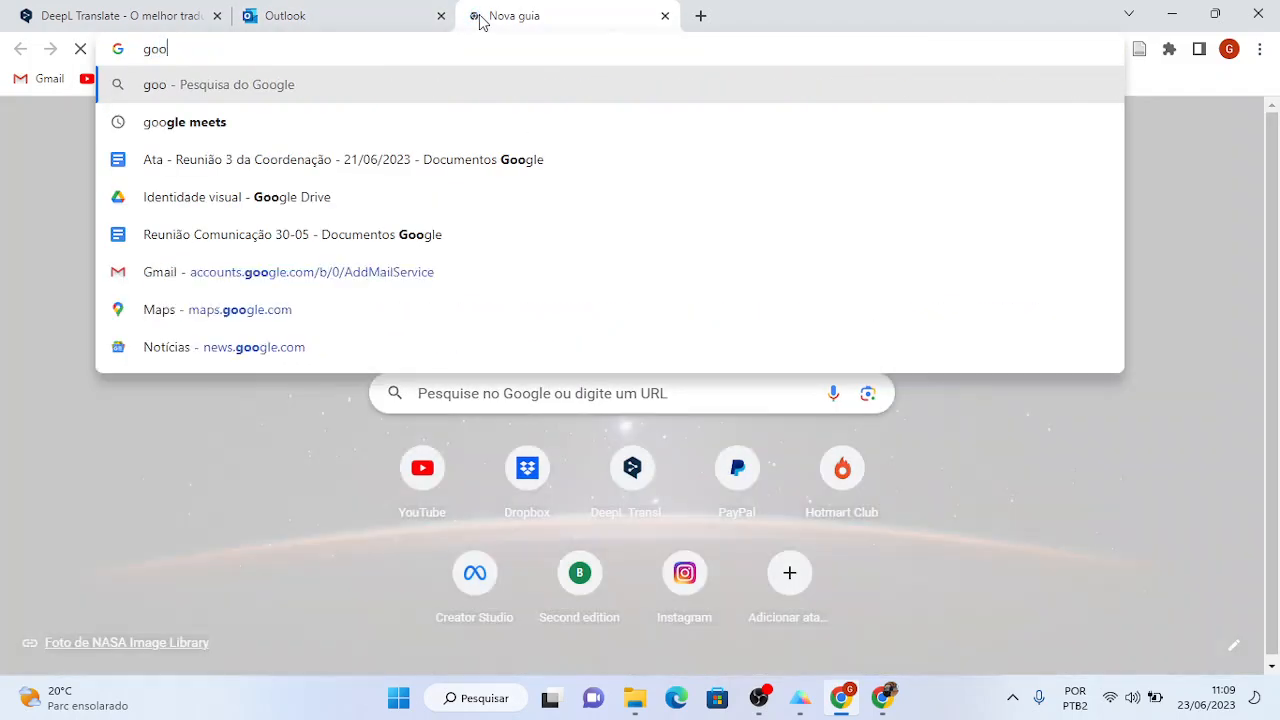
type("gle")
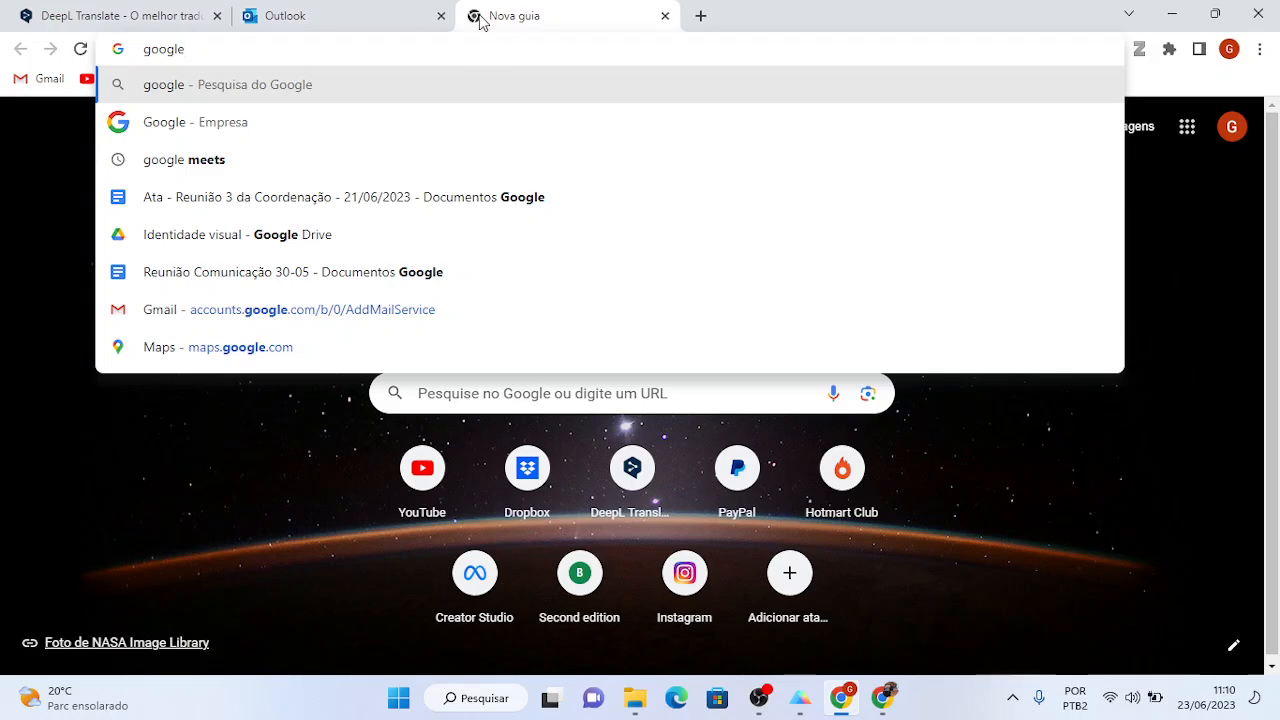
type(" drive")
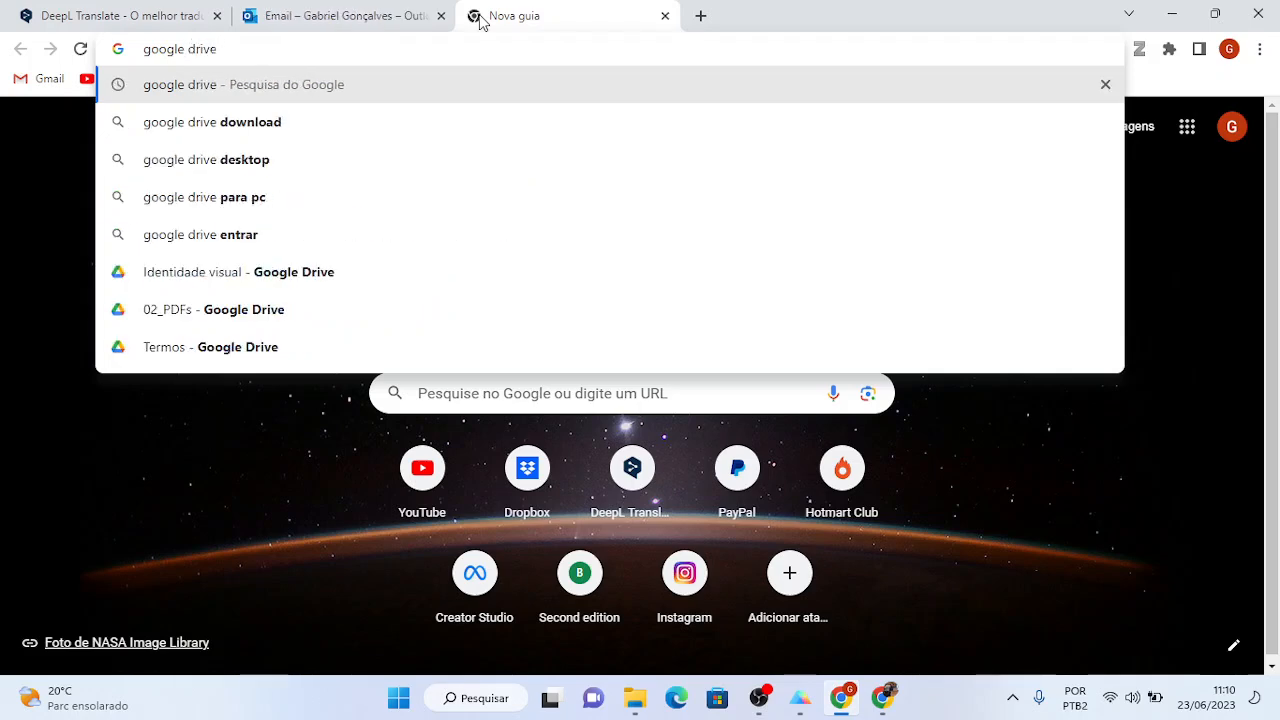
key("BackSpace")
key("BackSpace")
key("BackSpace")
key("BackSpace")
key("BackSpace")
key("BackSpace")
key("BackSpace")
key("BackSpace")
key("BackSpace")
key("BackSpace")
key("BackSpace")
key("BackSpace")
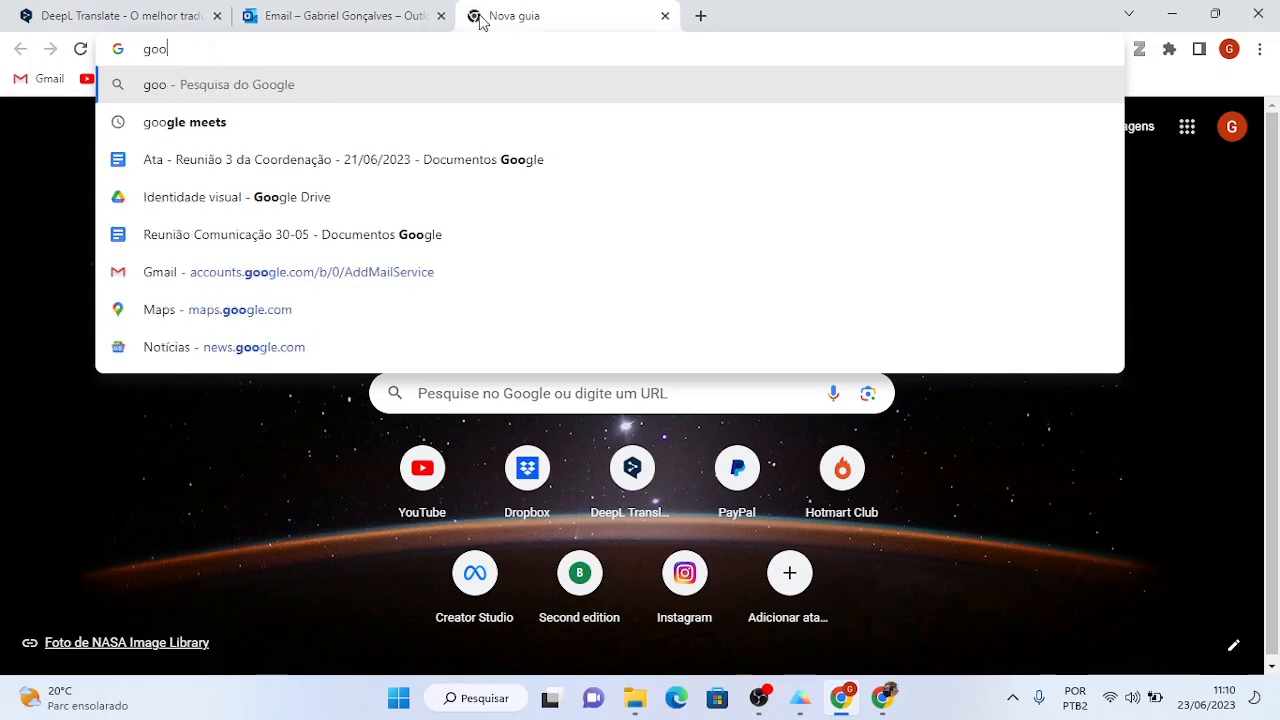
type("MPB")
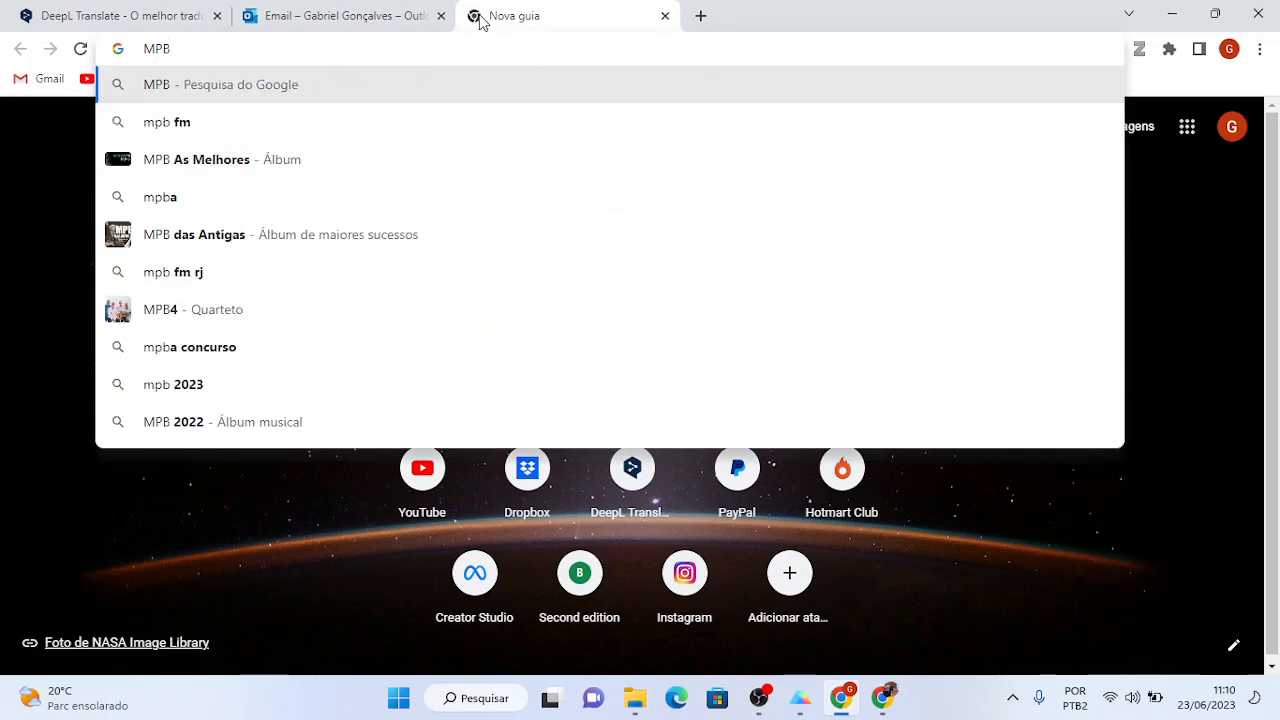
key("BackSpace")
type("T")
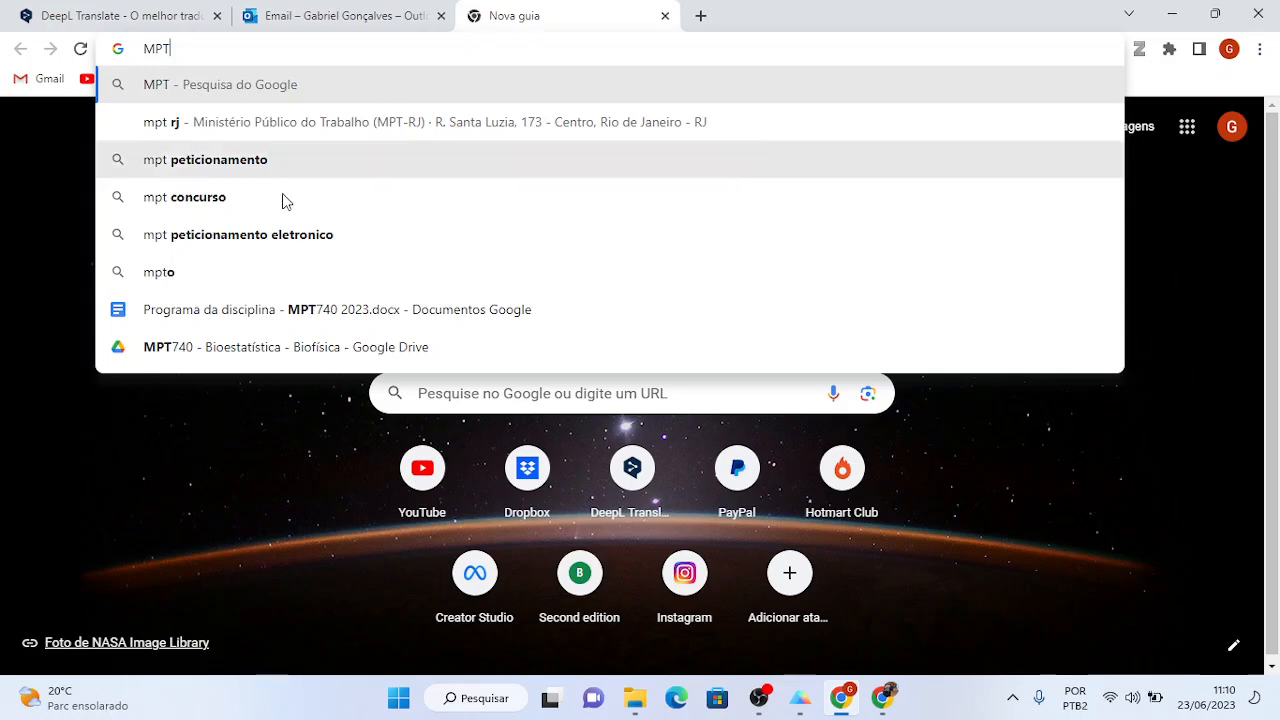
left_click(251, 346)
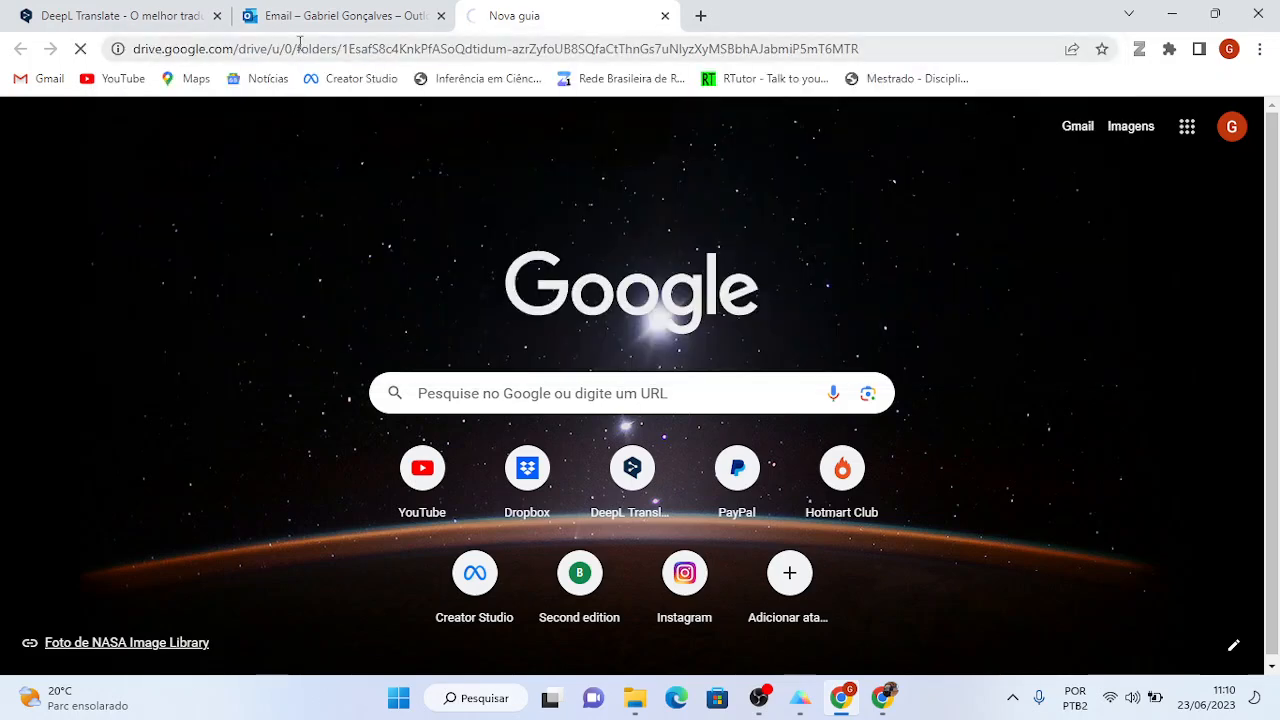
left_click(318, 14)
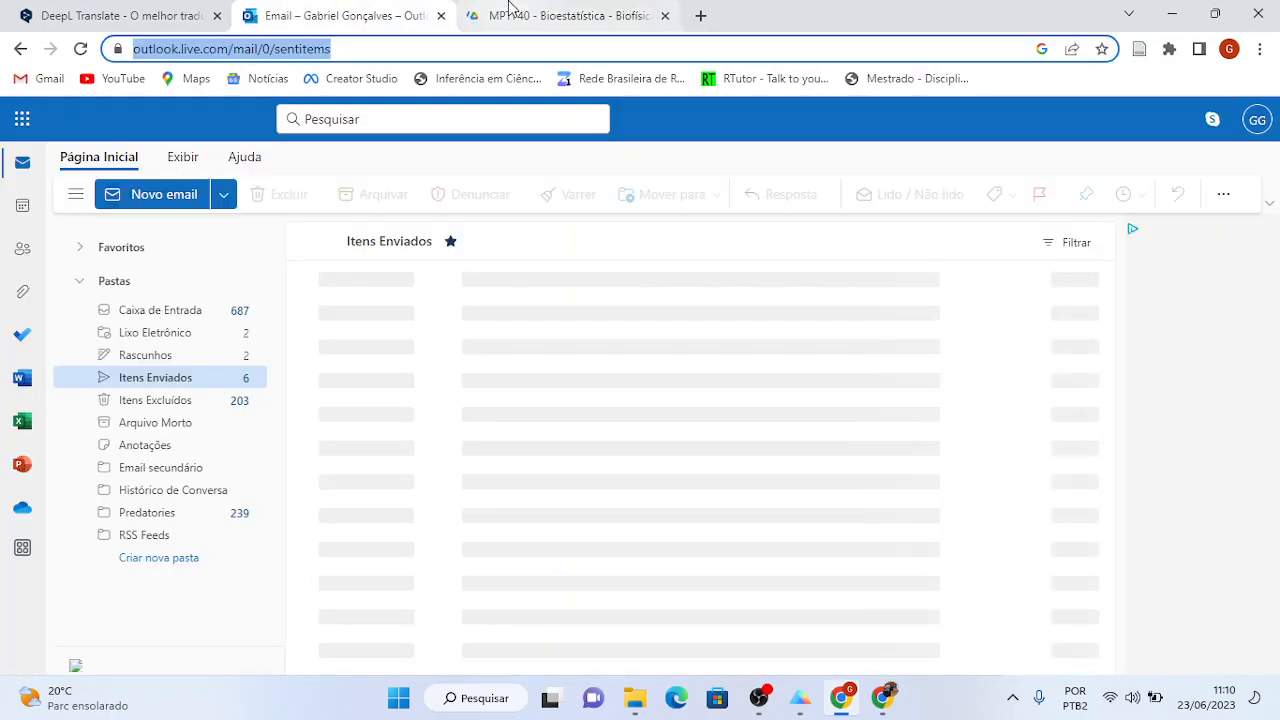
left_click(509, 8)
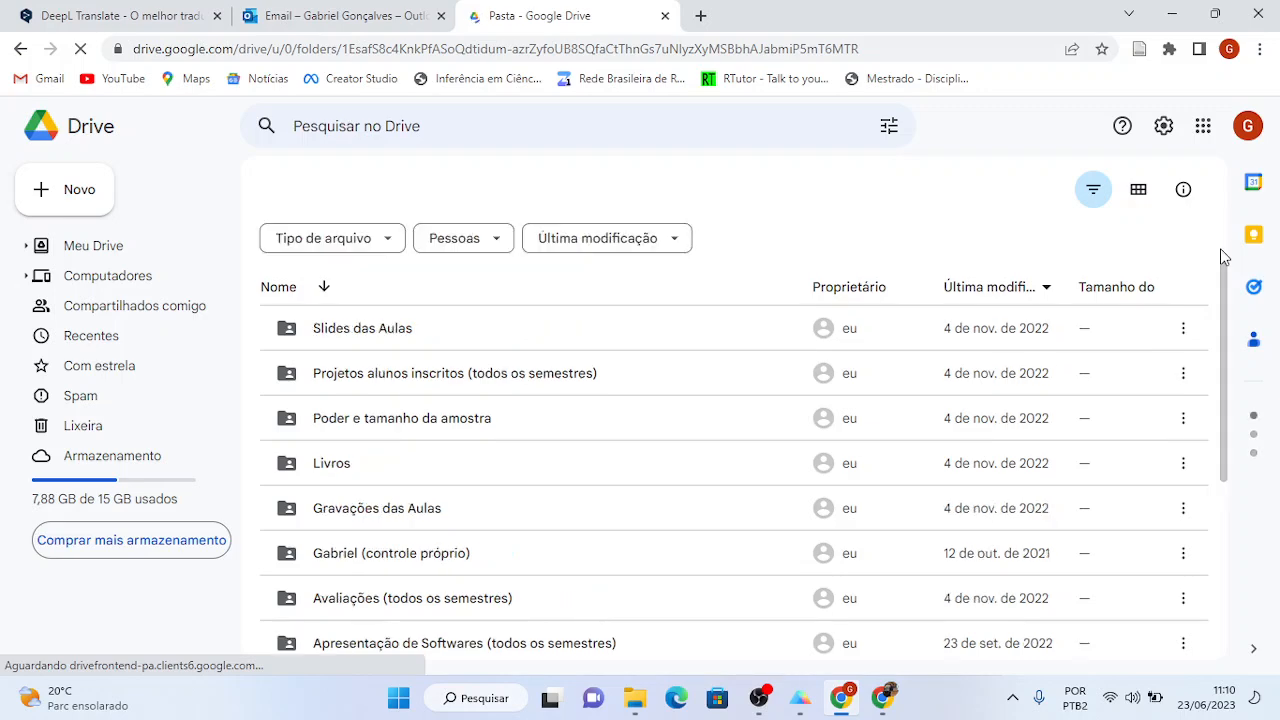
left_click_drag(1222, 272, 1201, 472)
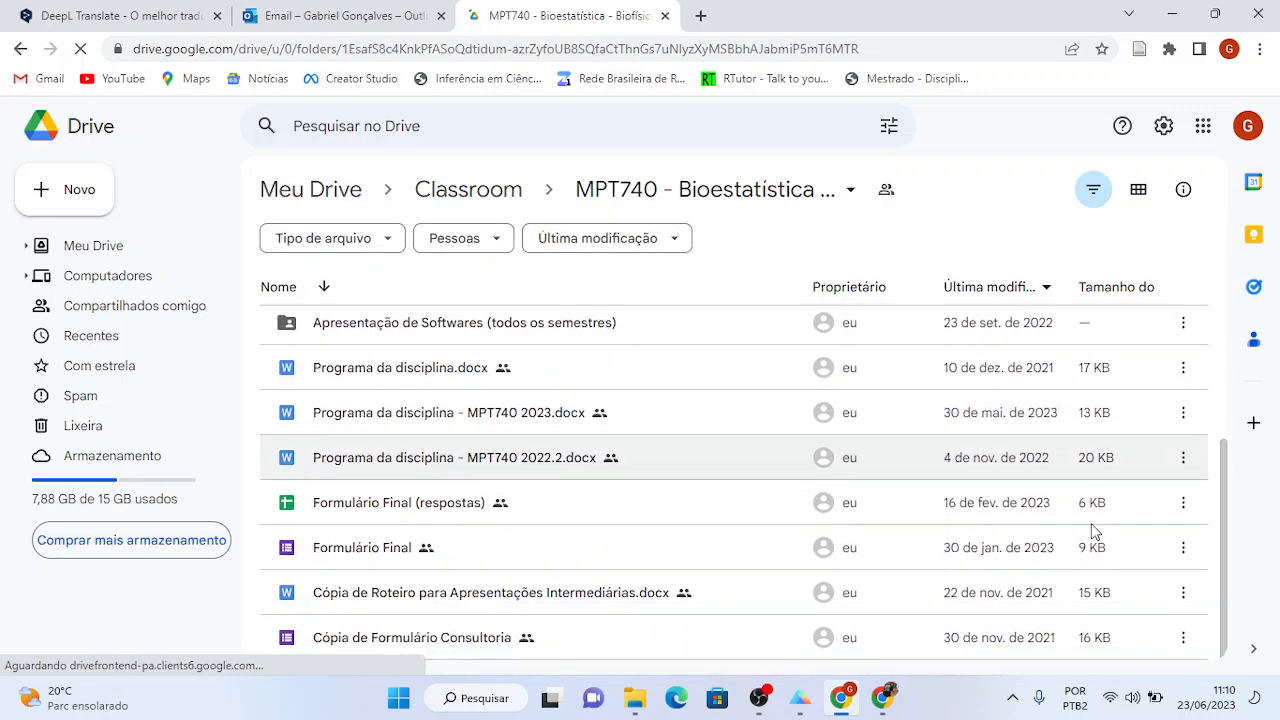
- Drag 'Ozone Level GraphPad - Correlation example.xlsx' from Downloads into the MPT740 Drive folder
left_click(638, 710)
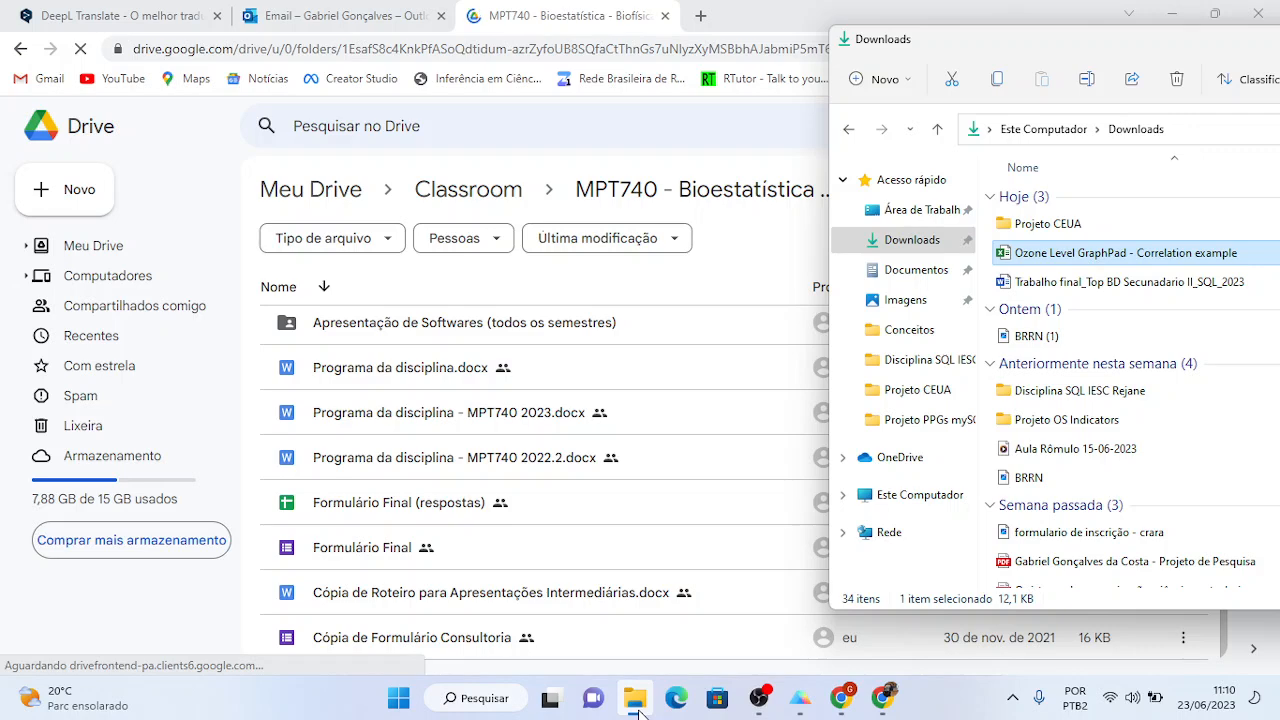
left_click_drag(1038, 260, 479, 448)
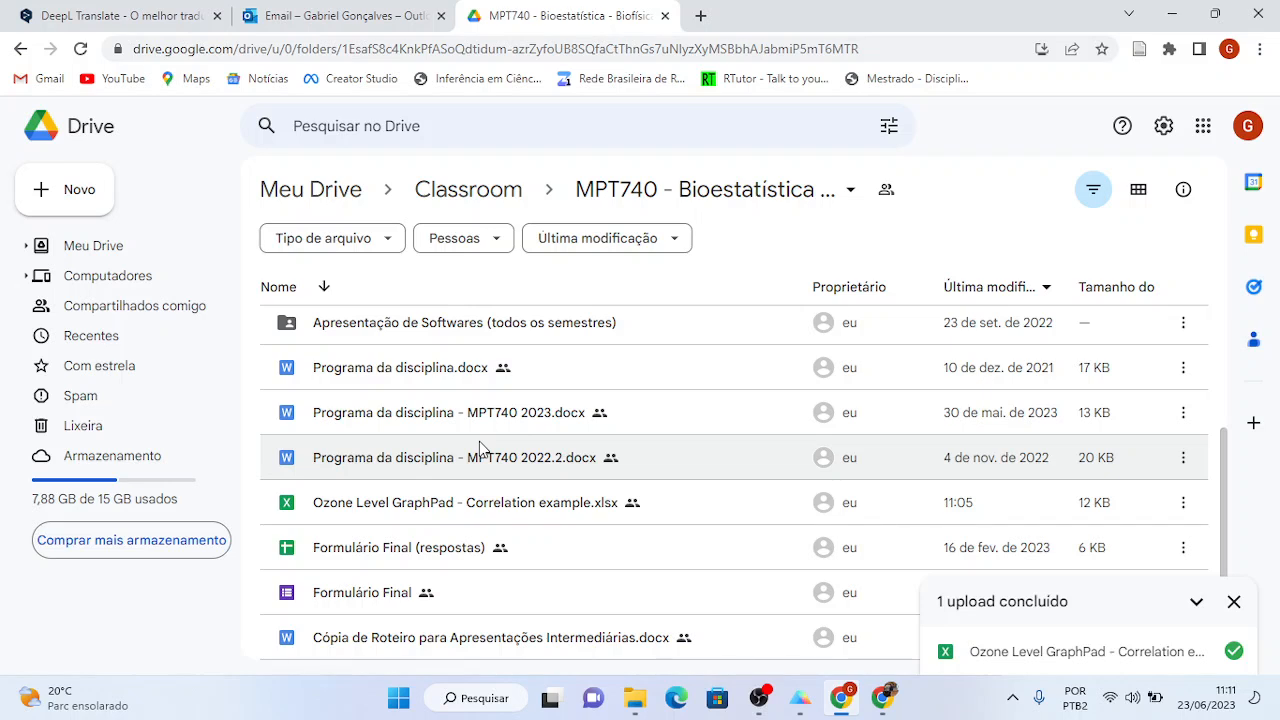
left_click(1234, 605)
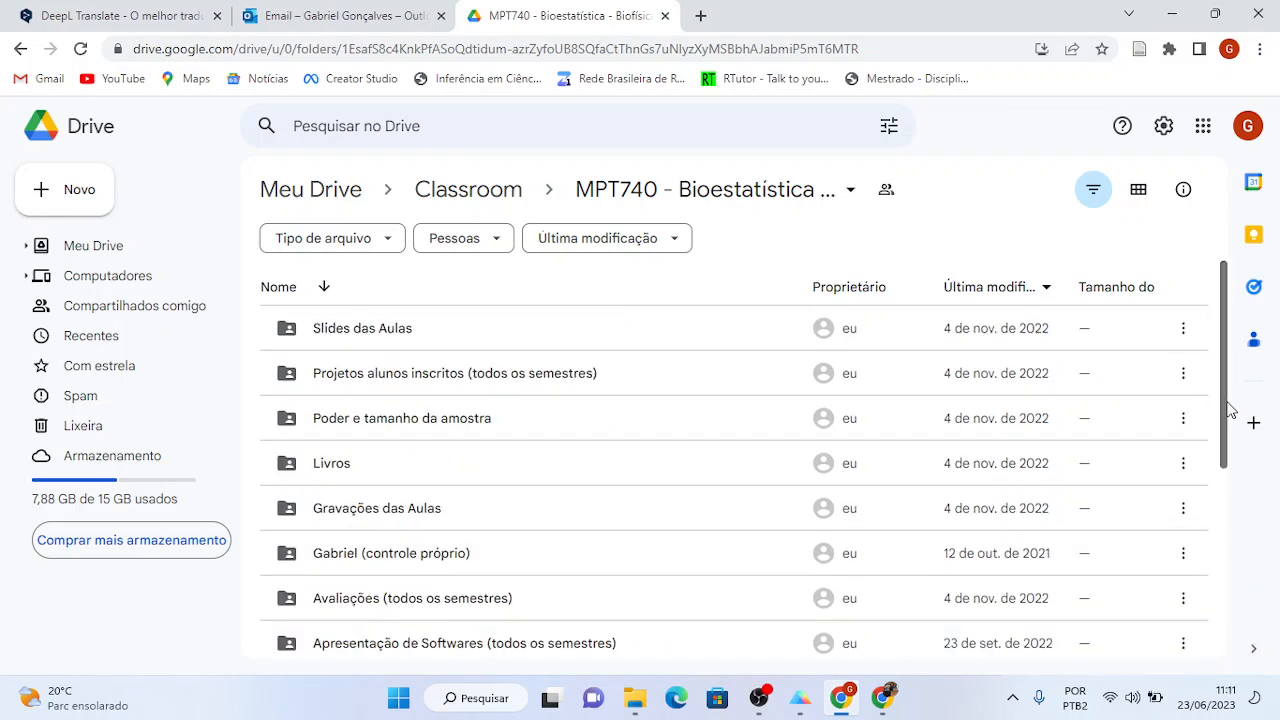
left_click_drag(1230, 410, 1216, 602)
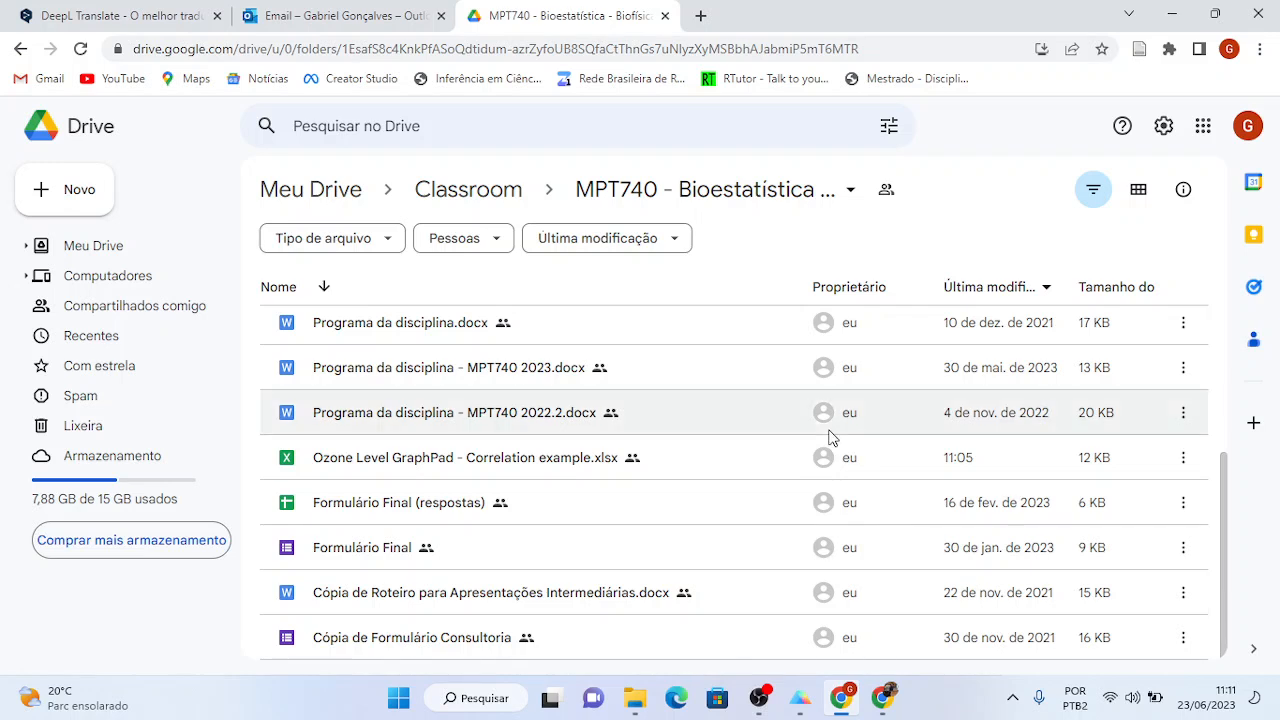
left_click(565, 460)
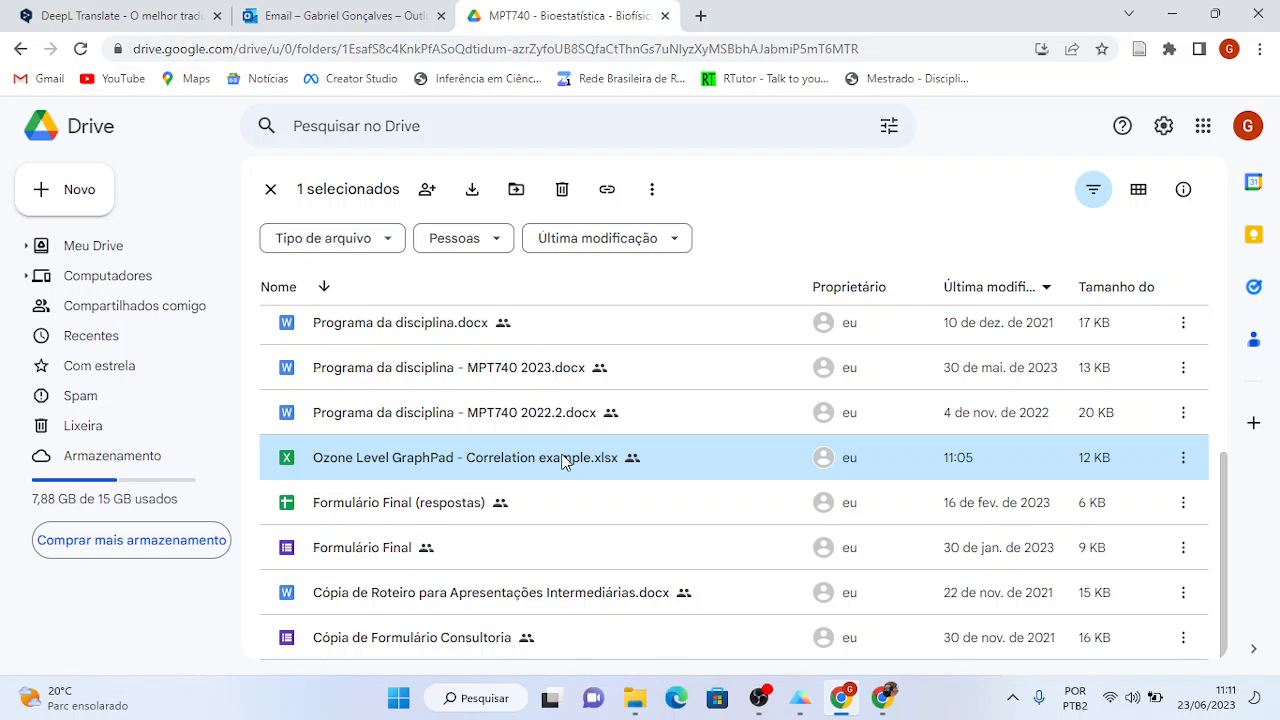
mouse_move(803, 708)
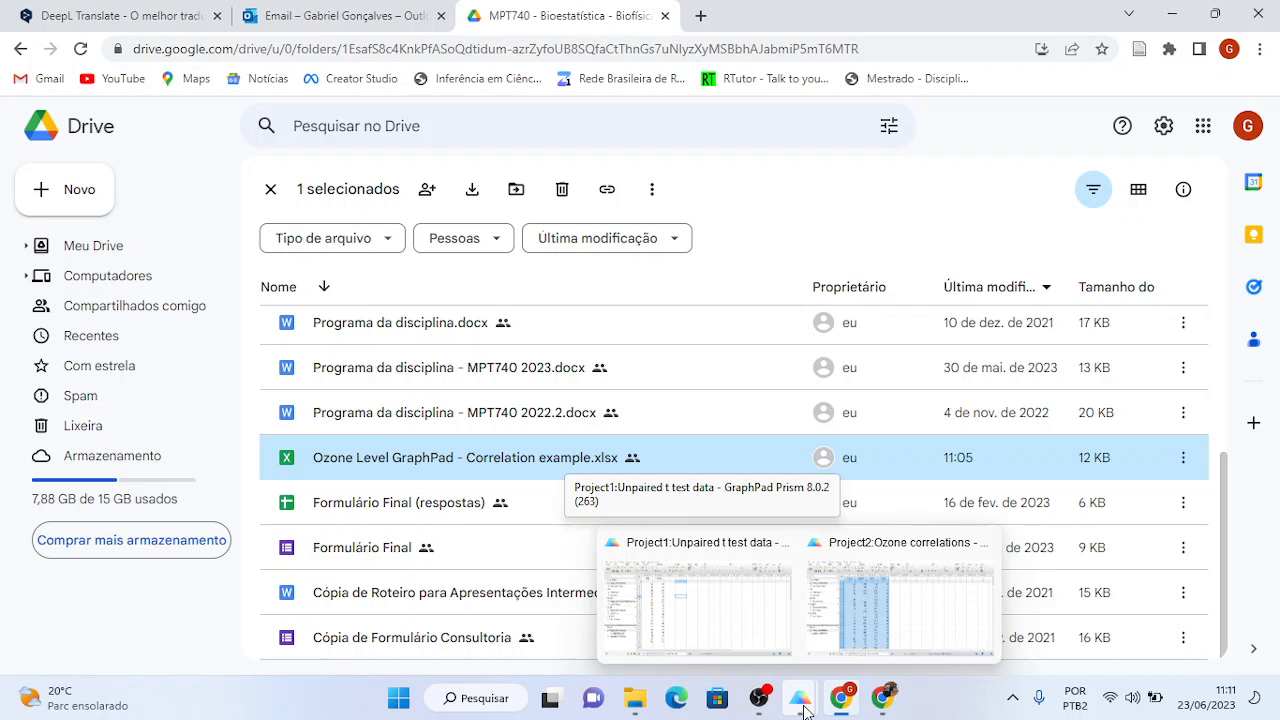
- Open the 'Ozone Level GraphPad - Correlation example' workbook from Downloads in Excel
left_click(635, 700)
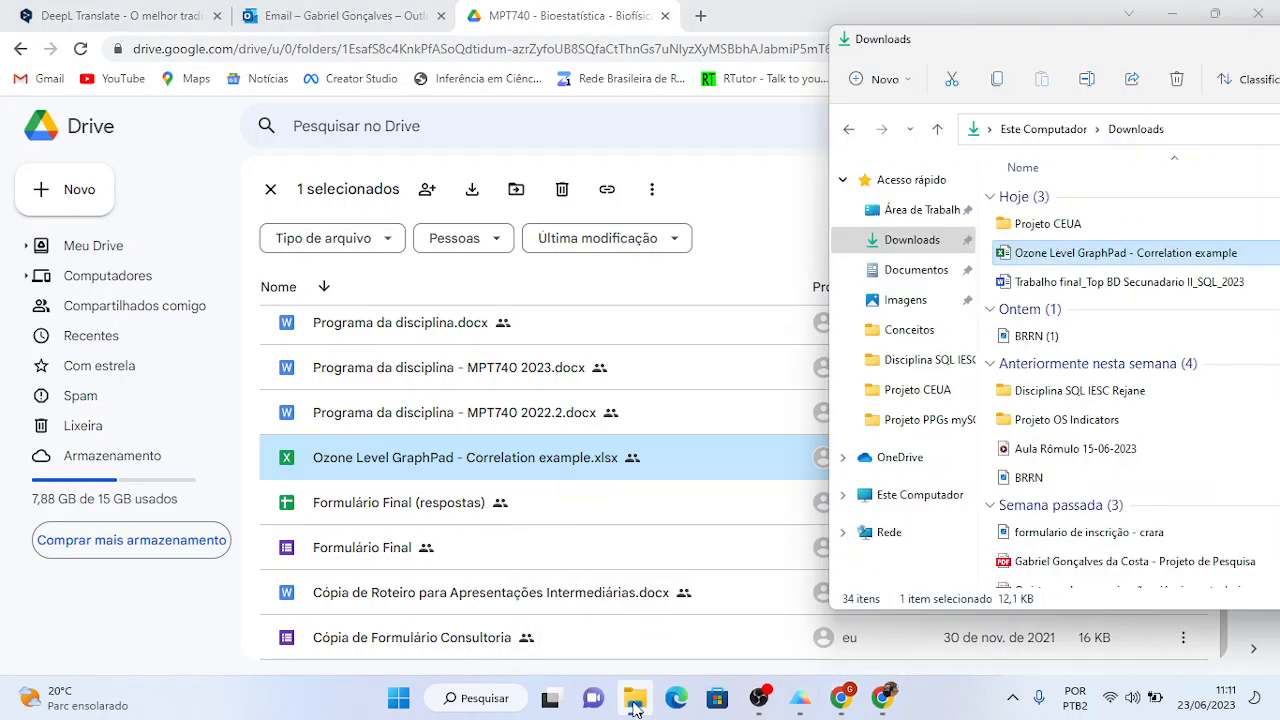
double_click(1045, 256)
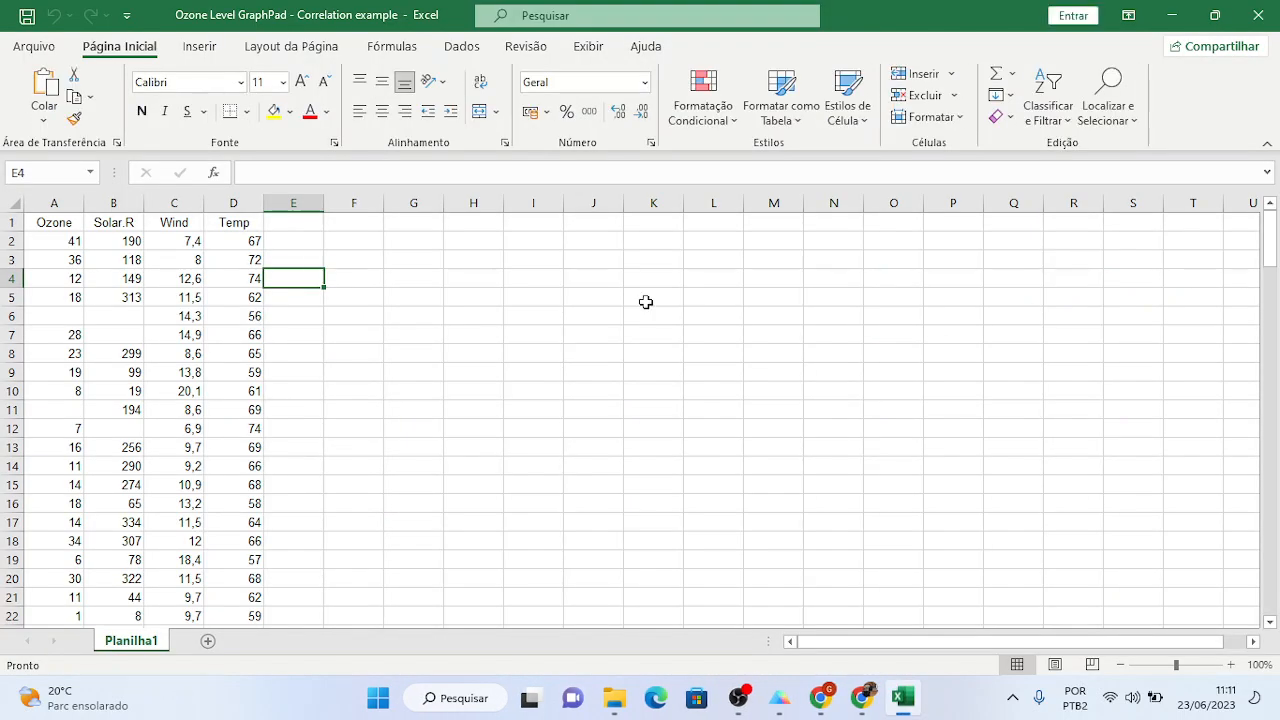
- Select columns A–D (Ozone, Solar.R, Wind, Temp) and copy them
left_click(537, 277)
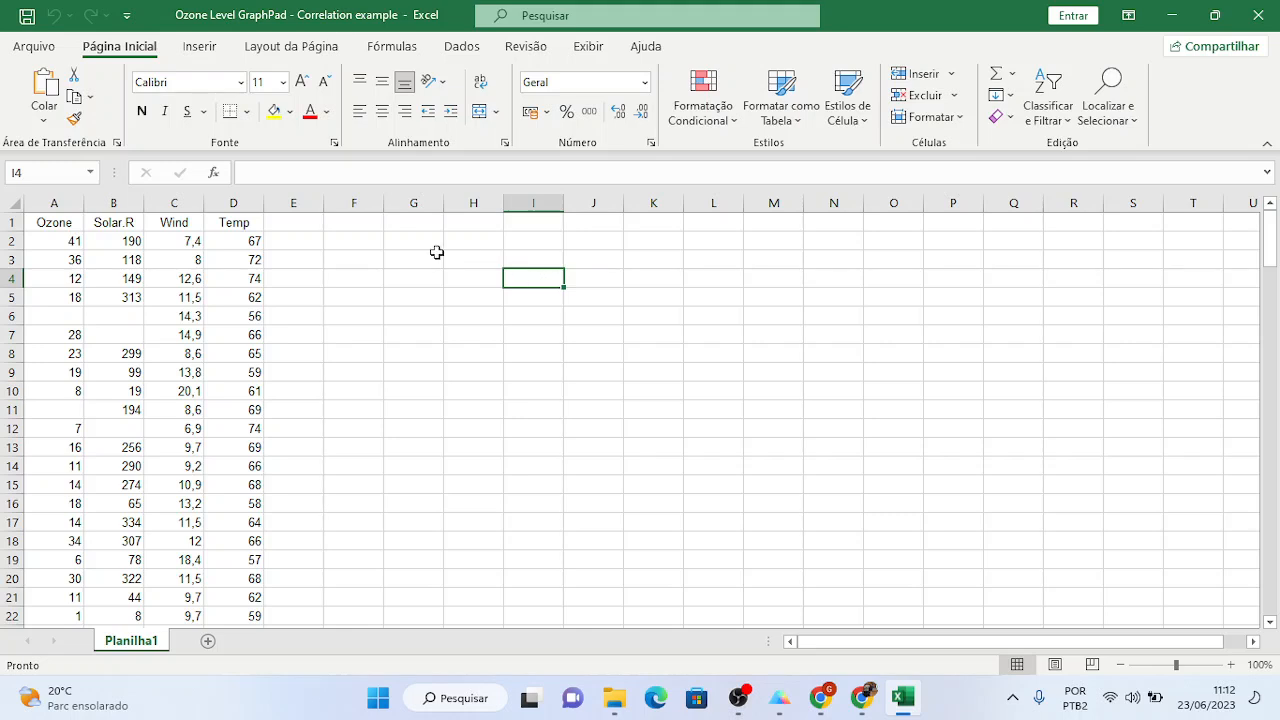
left_click(66, 222)
left_click_drag(66, 222, 212, 215)
left_click_drag(57, 205, 212, 201)
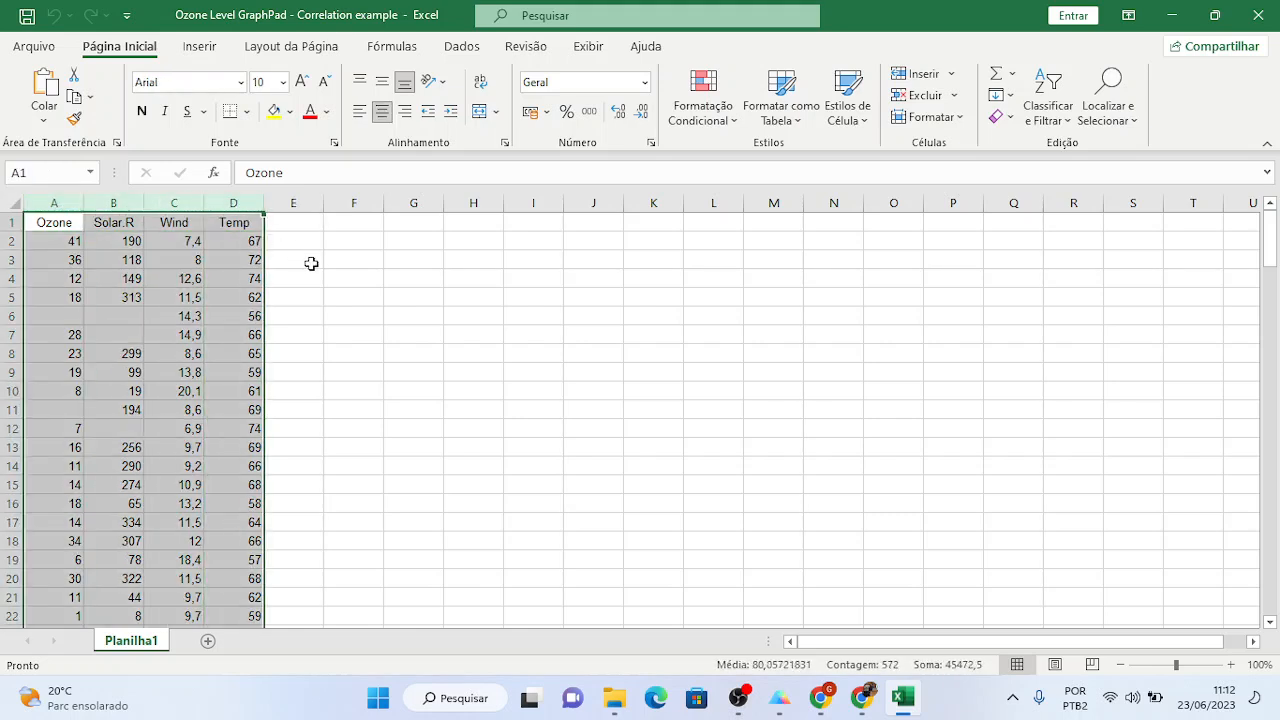
key("ctrl+c")
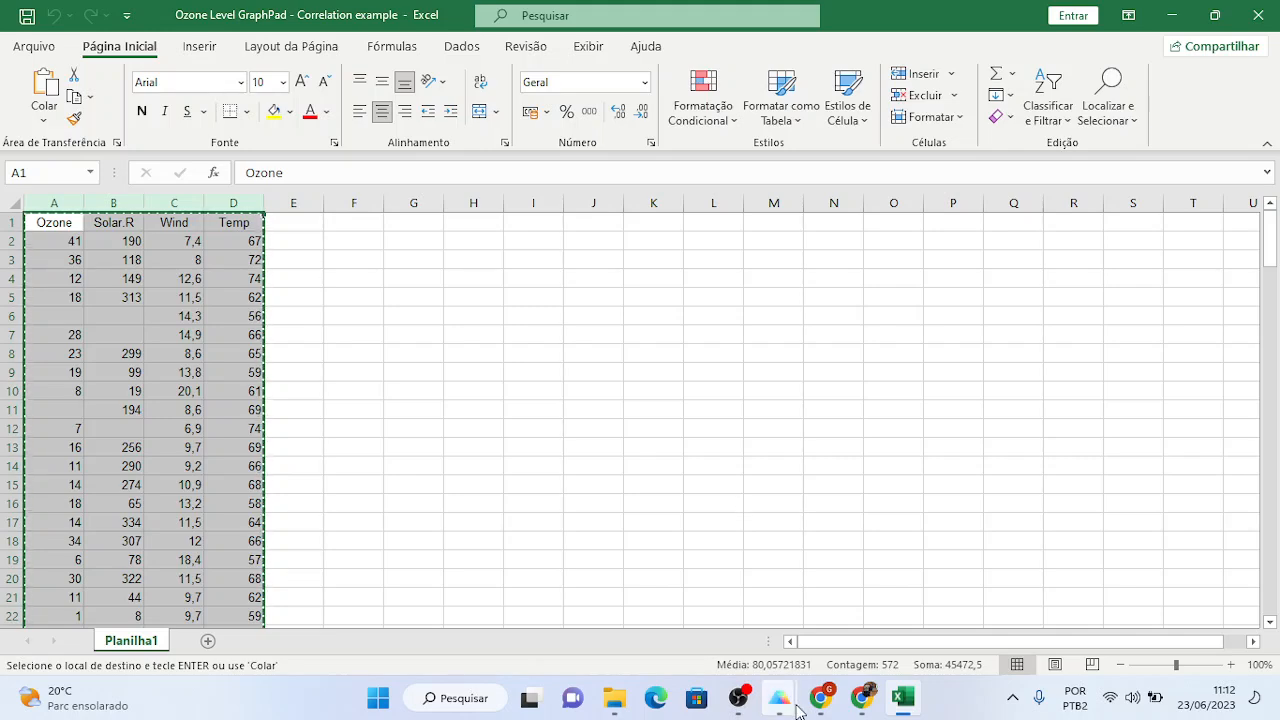
- Create a new Prism project with an XY table for own data, single Y value per point
mouse_move(790, 708)
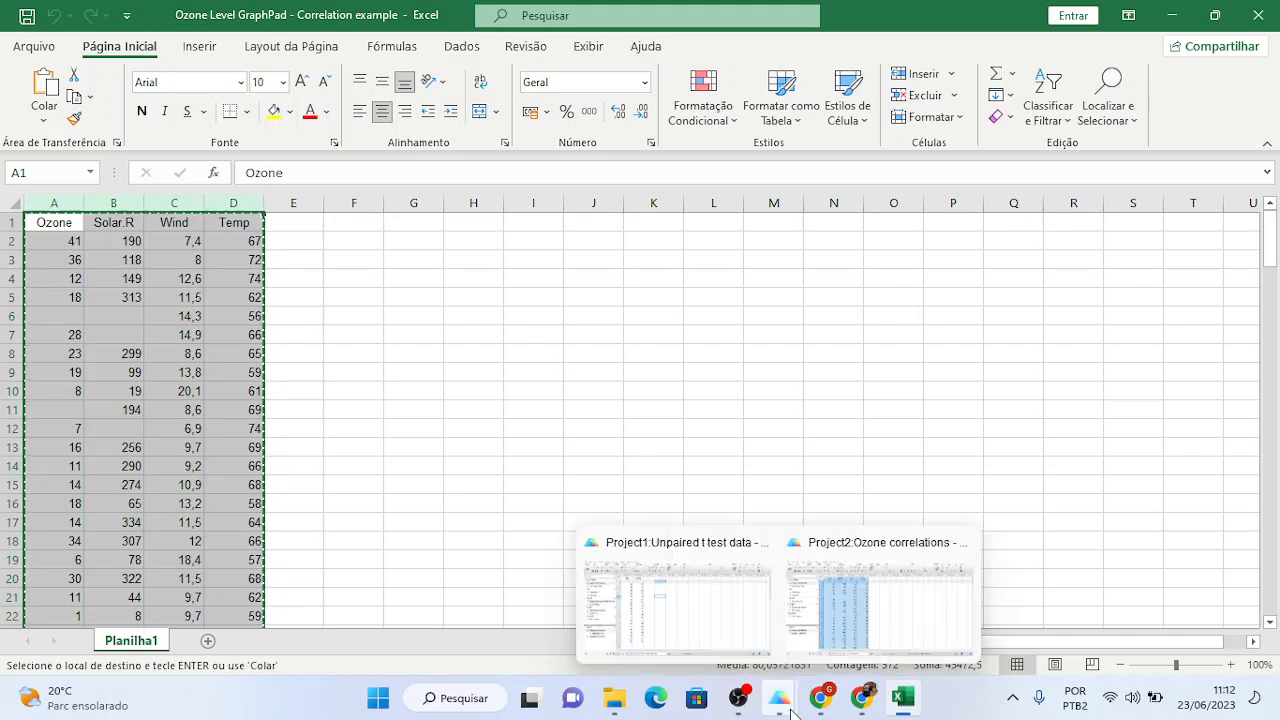
left_click(880, 595)
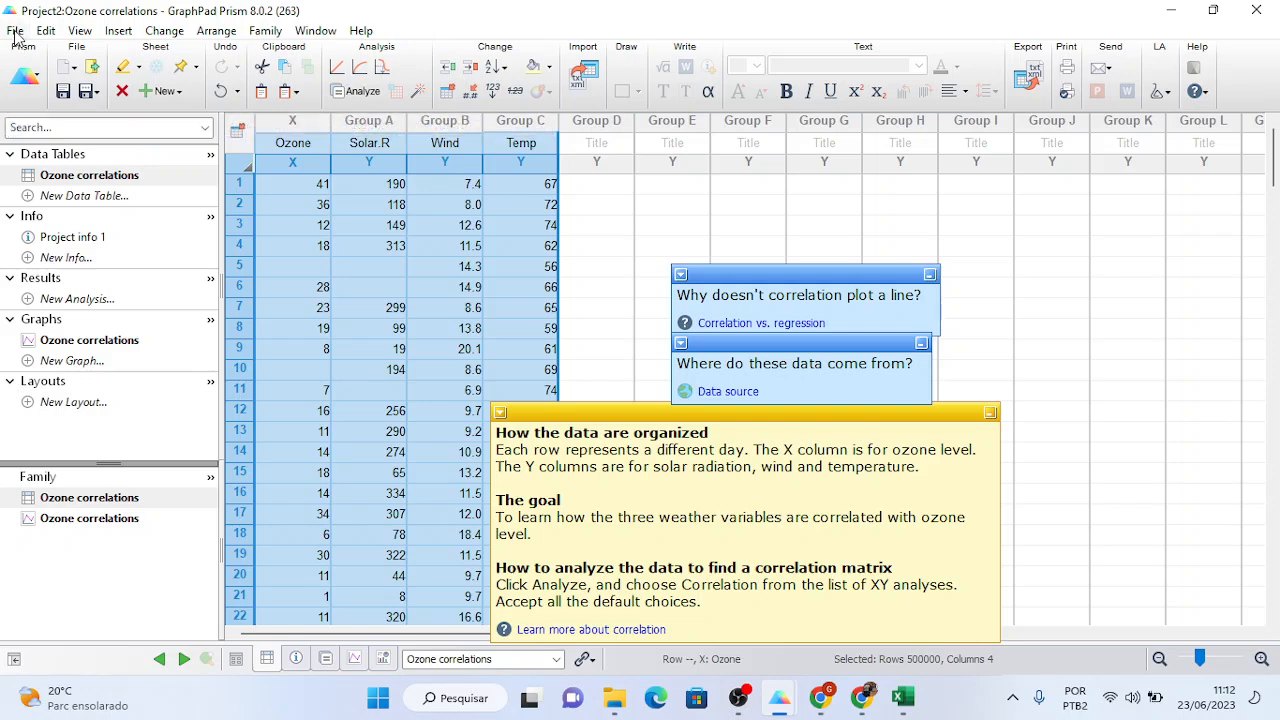
left_click(30, 76)
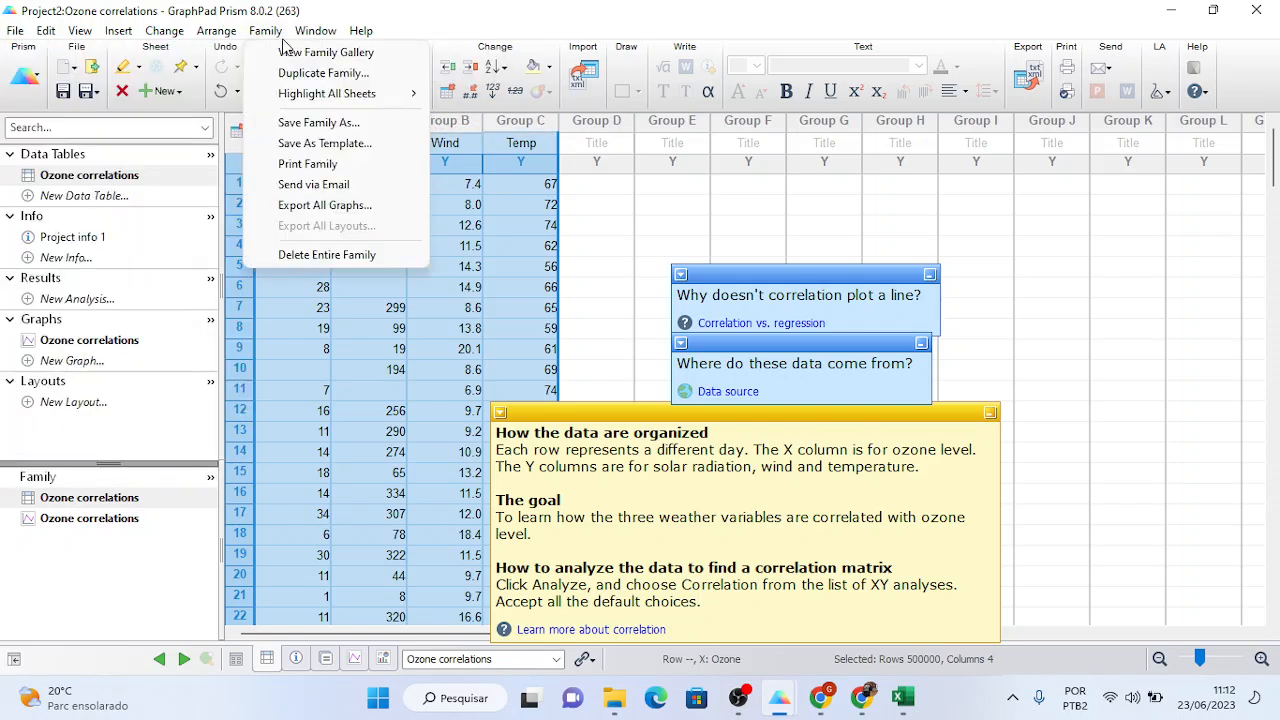
mouse_move(149, 52)
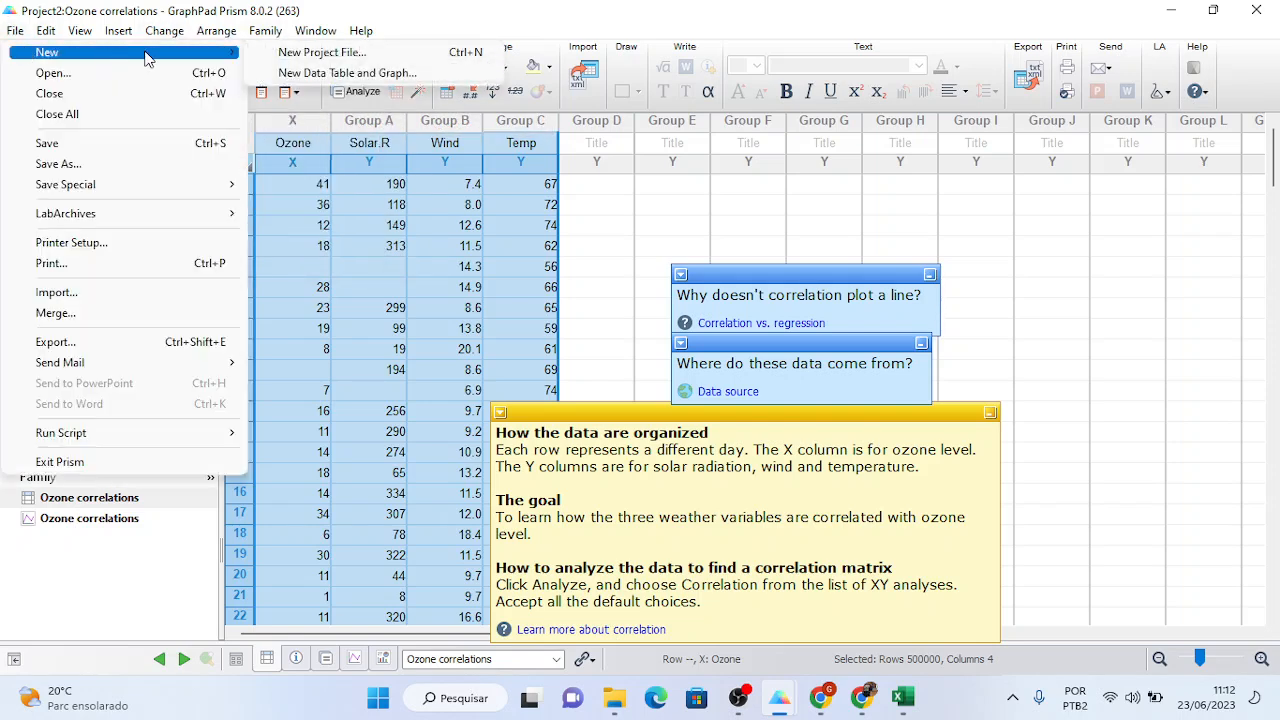
left_click(284, 53)
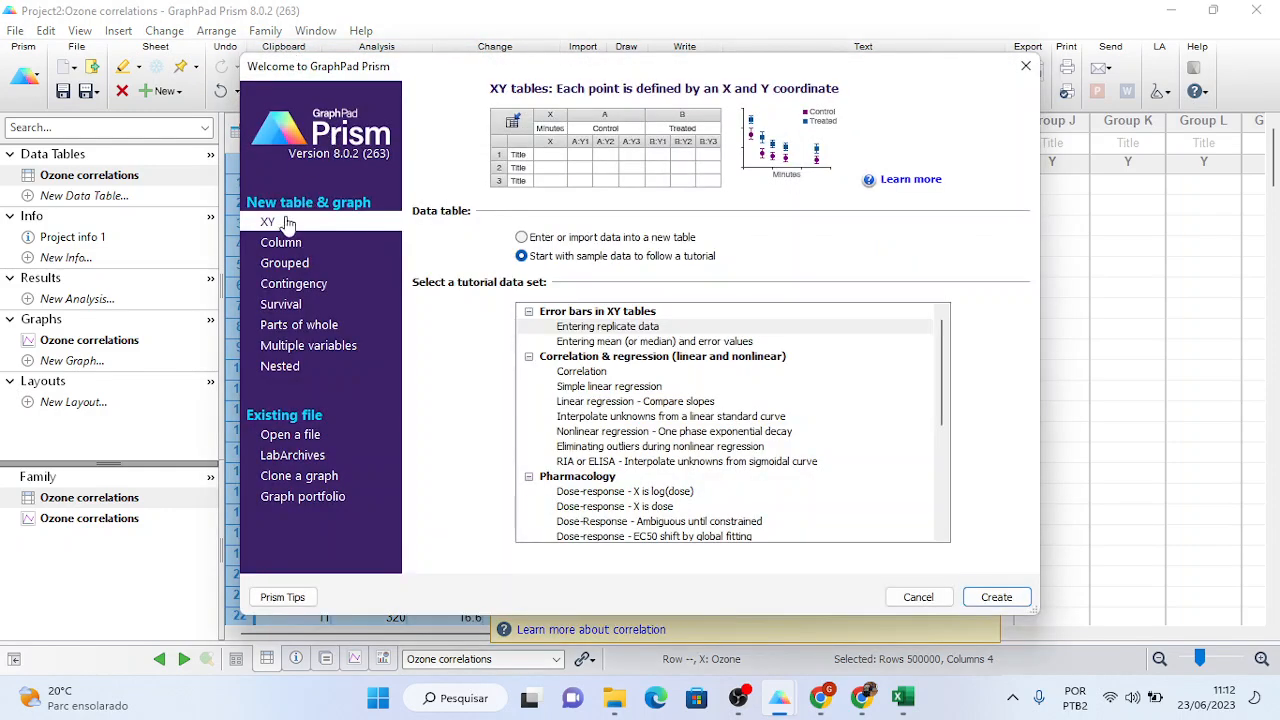
left_click(603, 373)
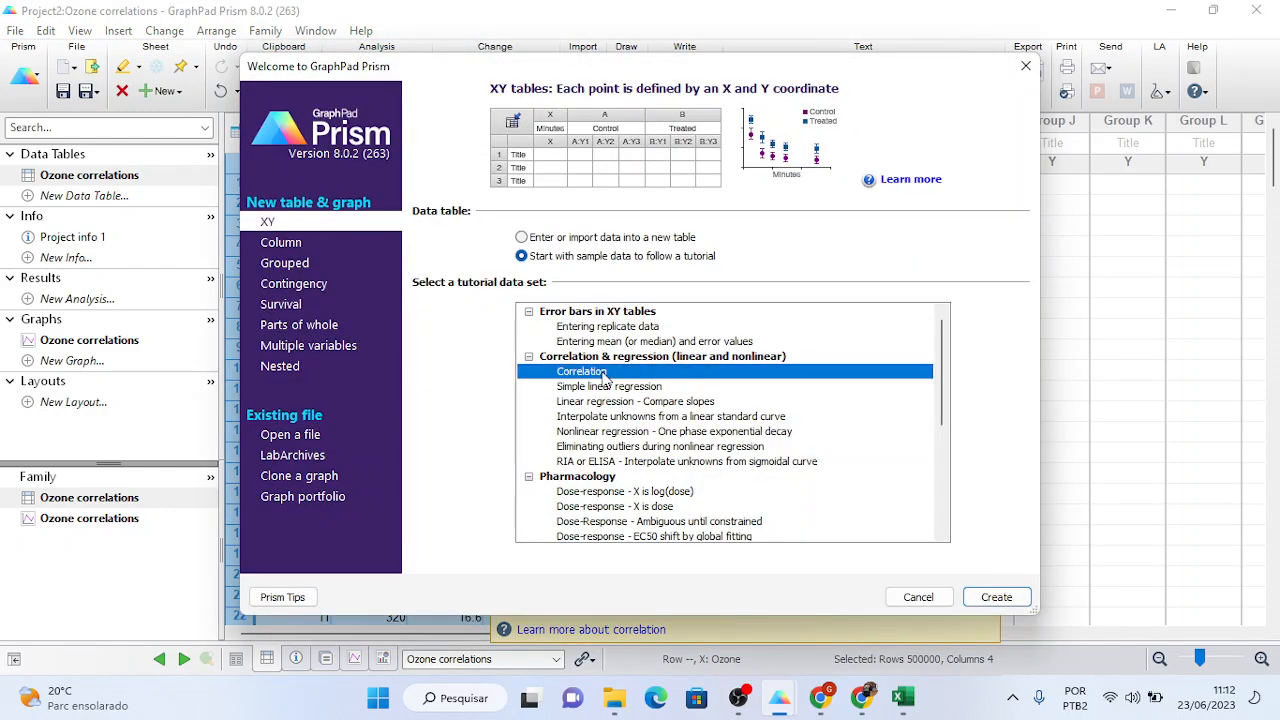
left_click(522, 238)
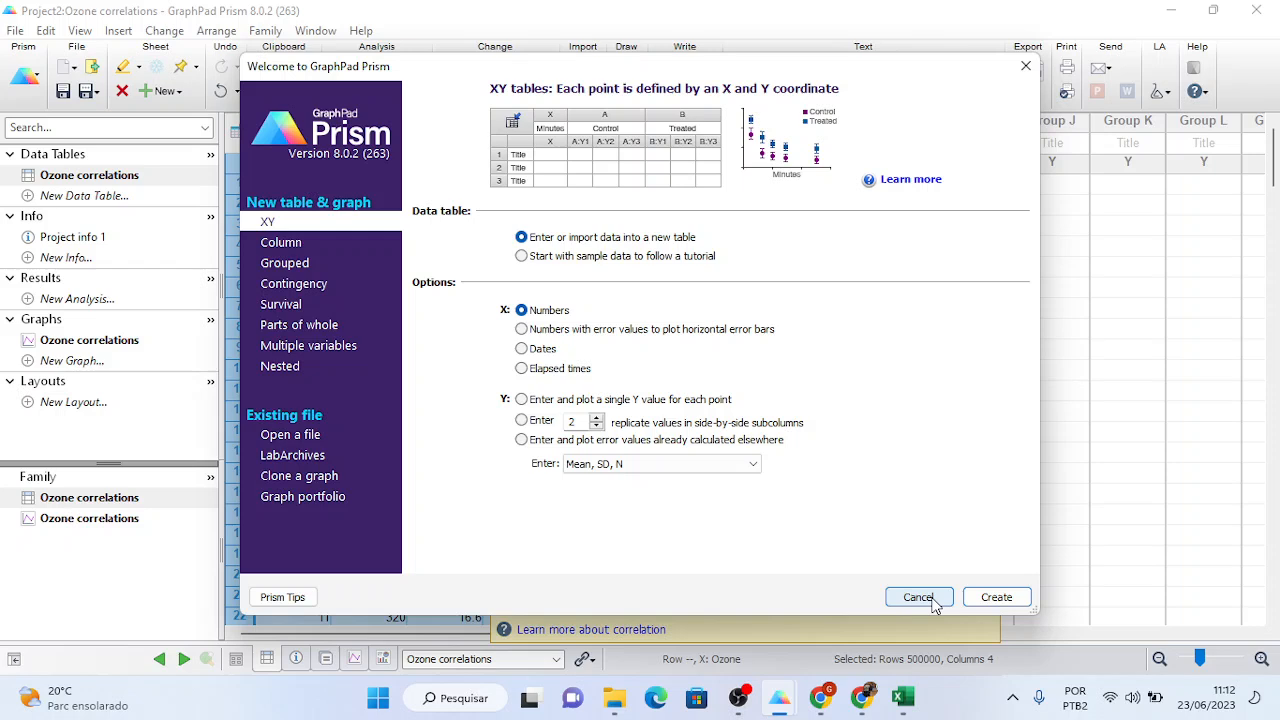
left_click(547, 405)
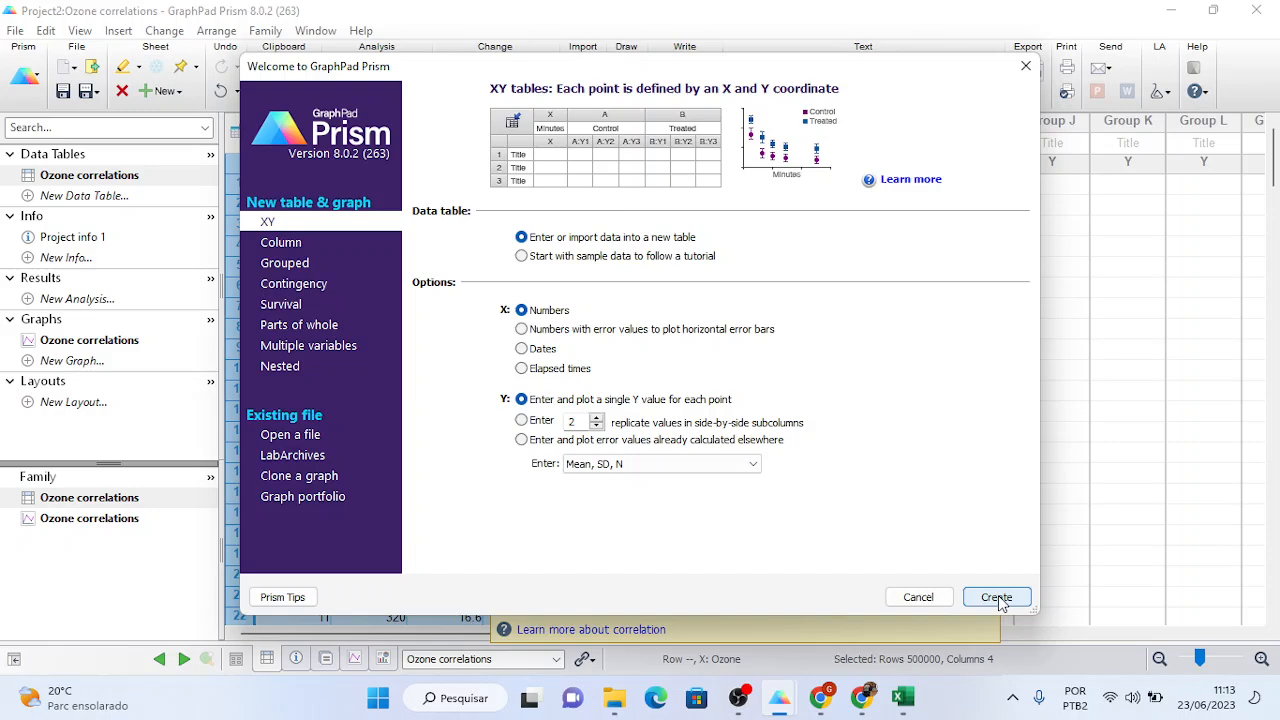
left_click(996, 597)
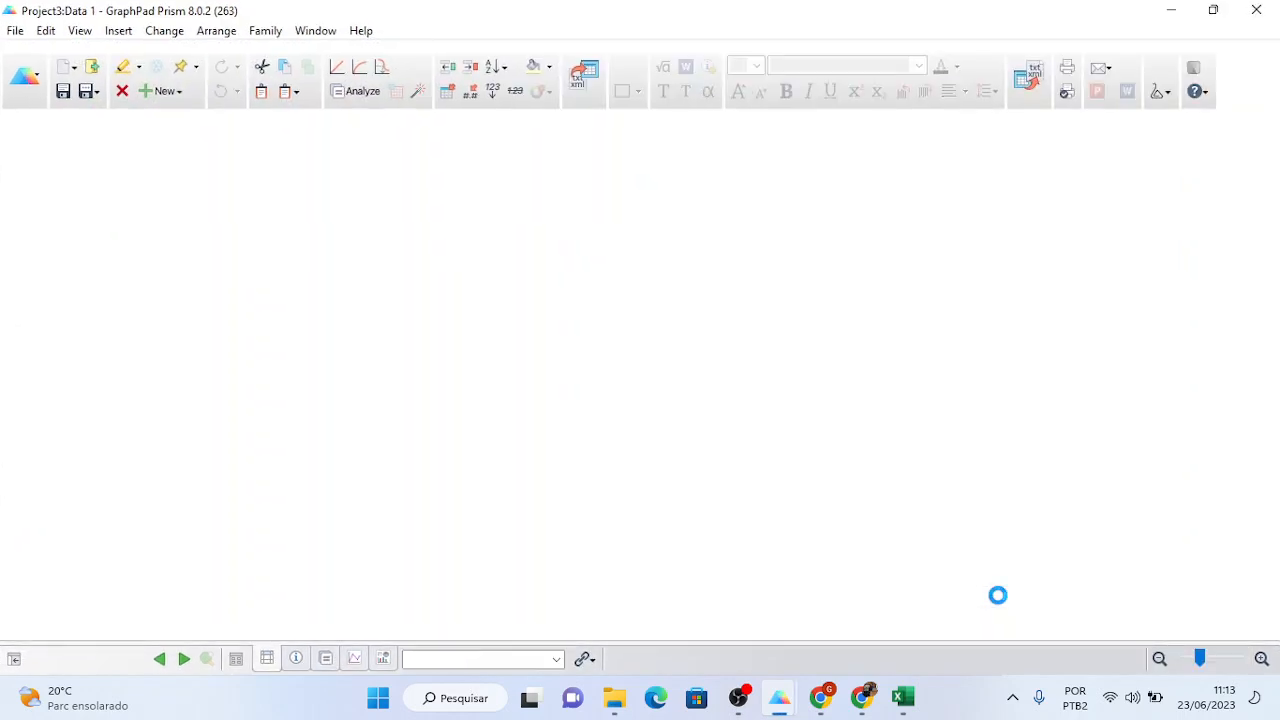
- Paste the copied Ozone, Solar.R, Wind and Temp data into Project3's Data 1 table from the X column
key("ctrl+Tab")
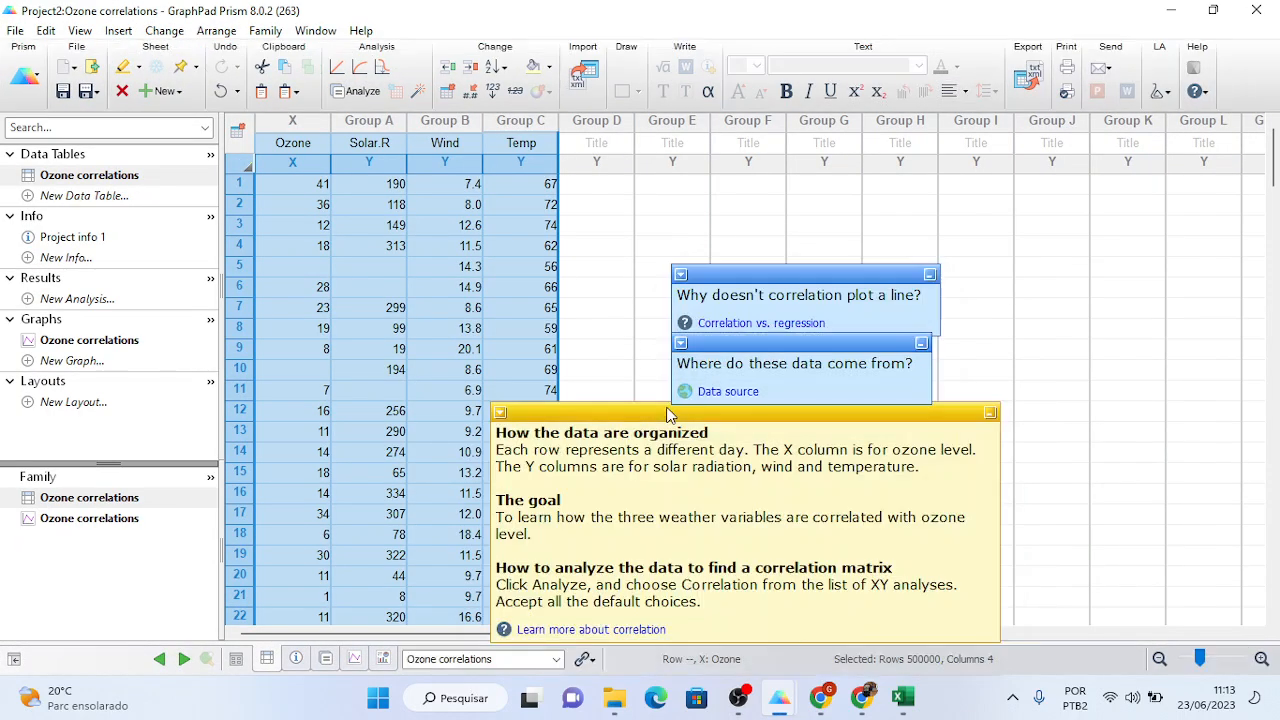
key("ctrl+Tab")
key("alt+Tab")
key("alt+Tab")
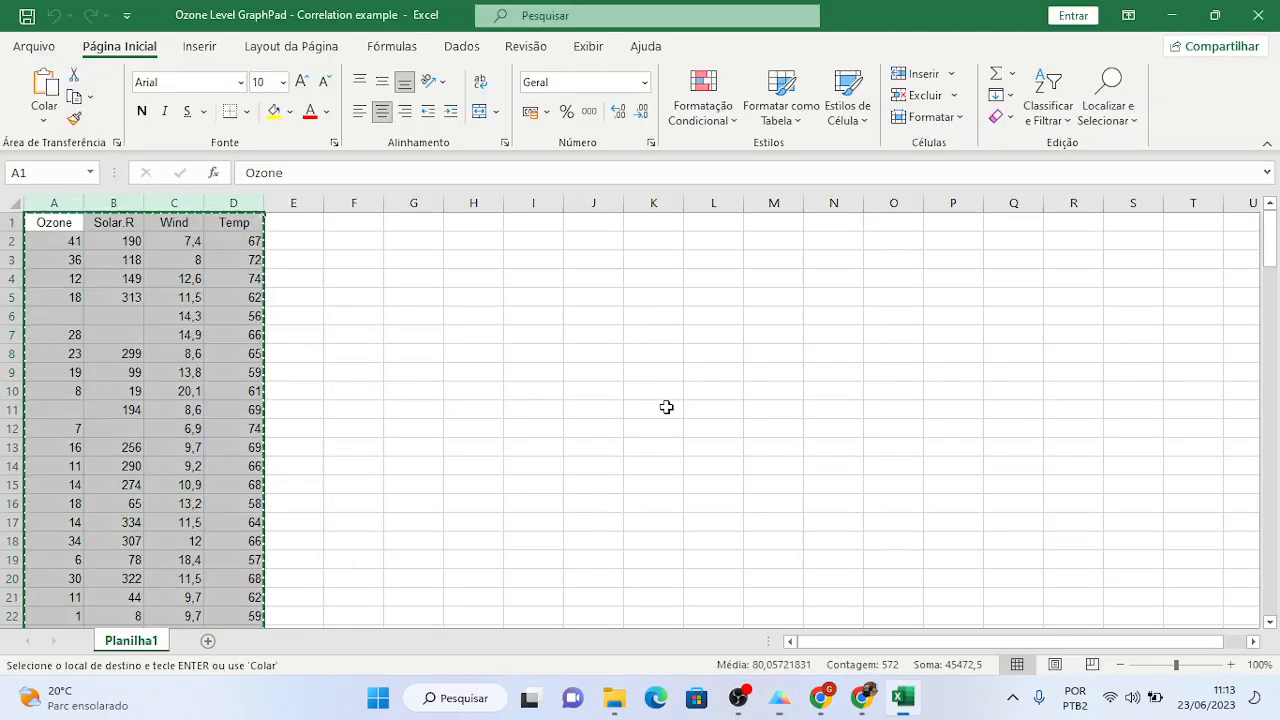
key("alt+Tab")
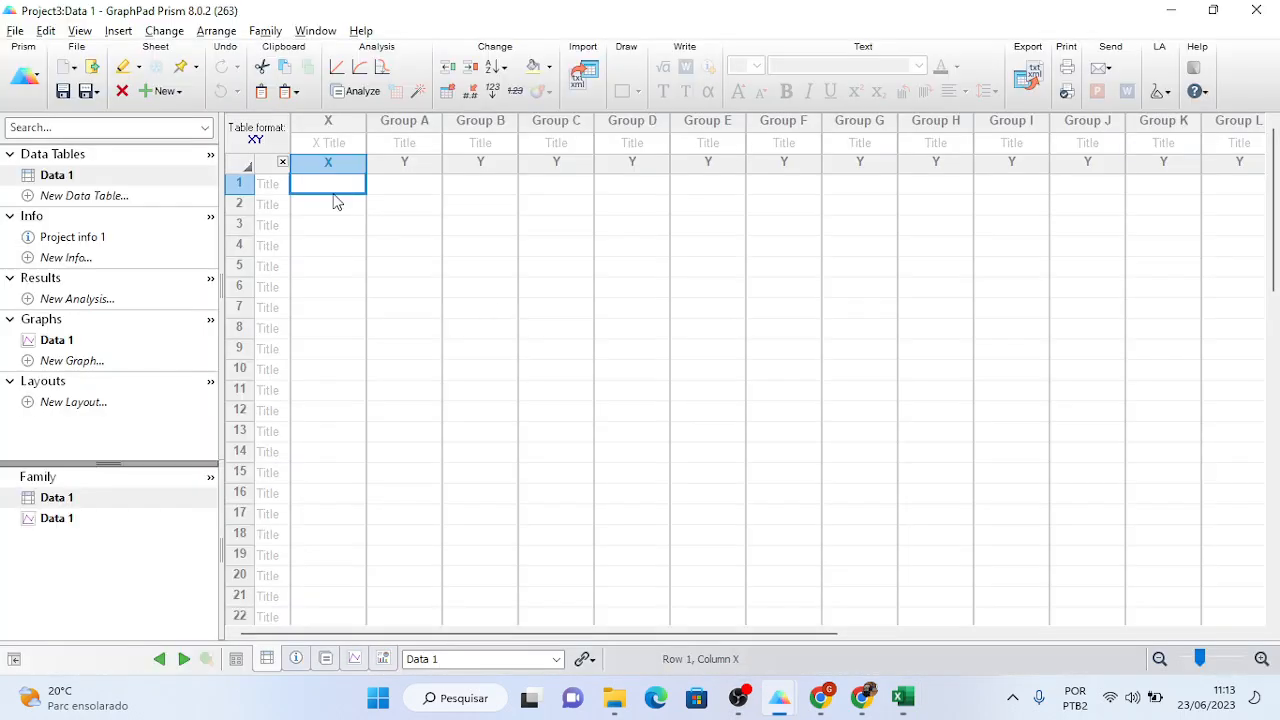
left_click(322, 123)
key("ctrl+v")
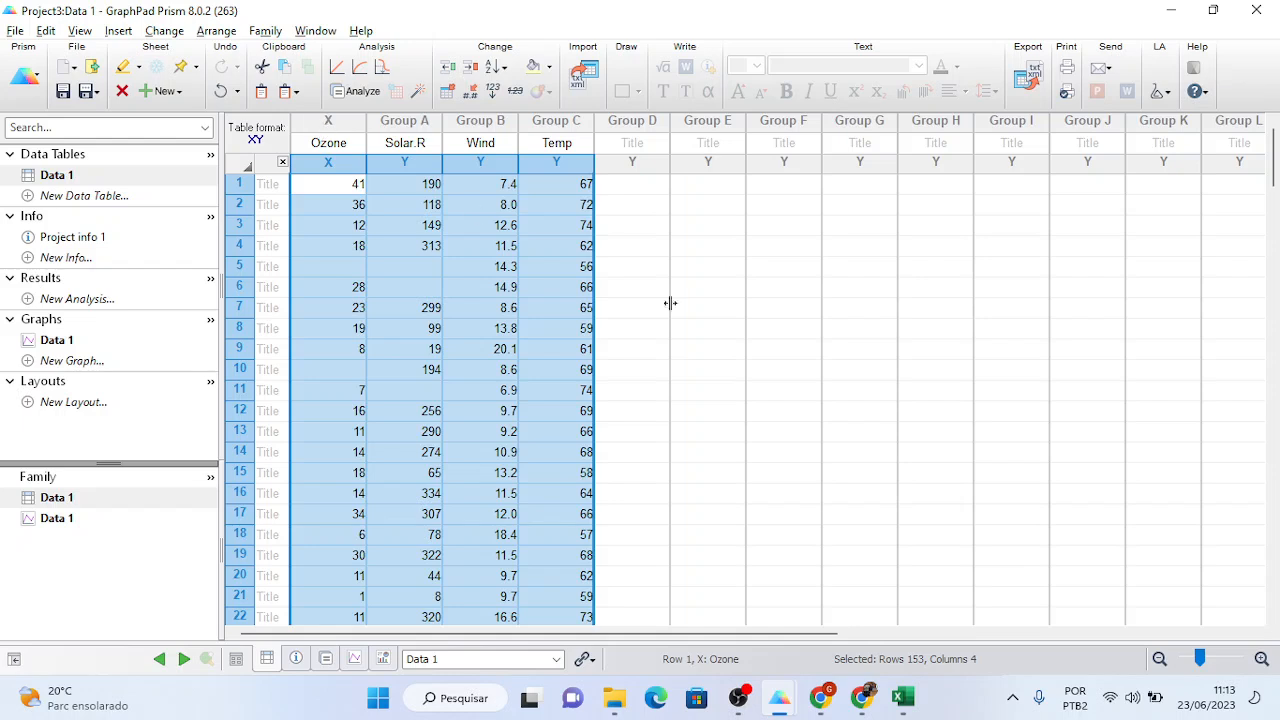
left_click(755, 328)
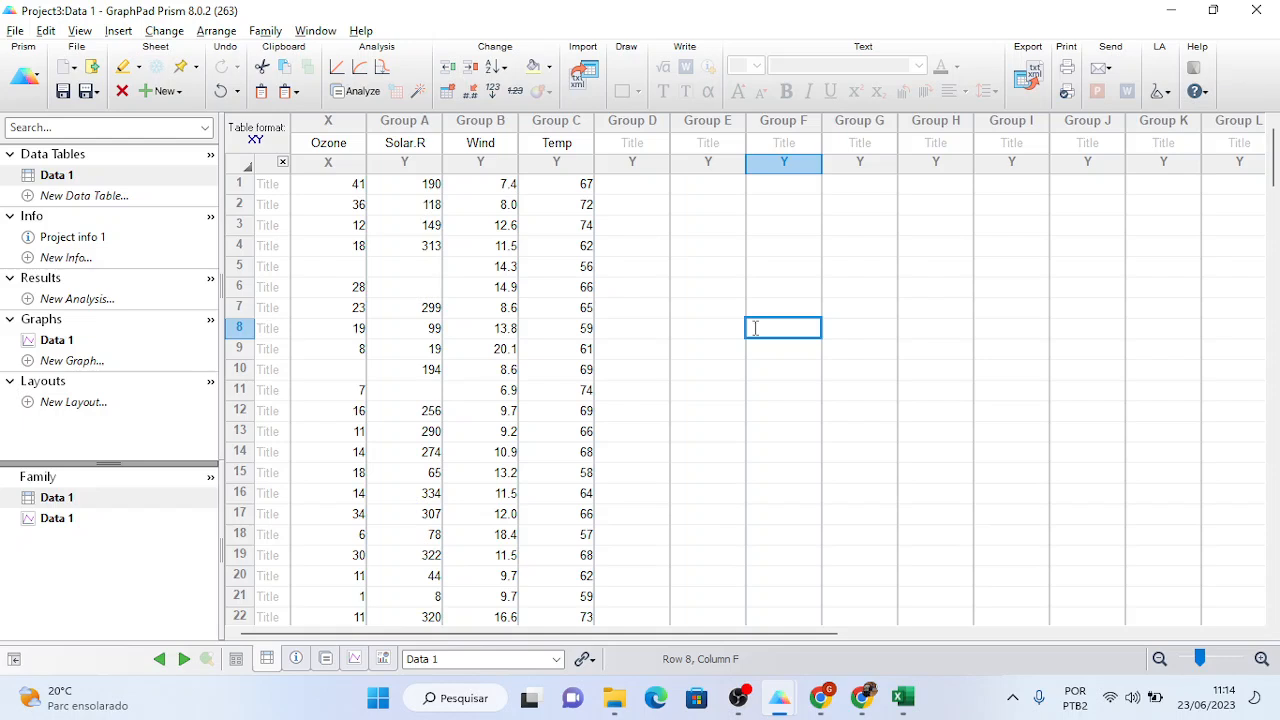
left_click(664, 309)
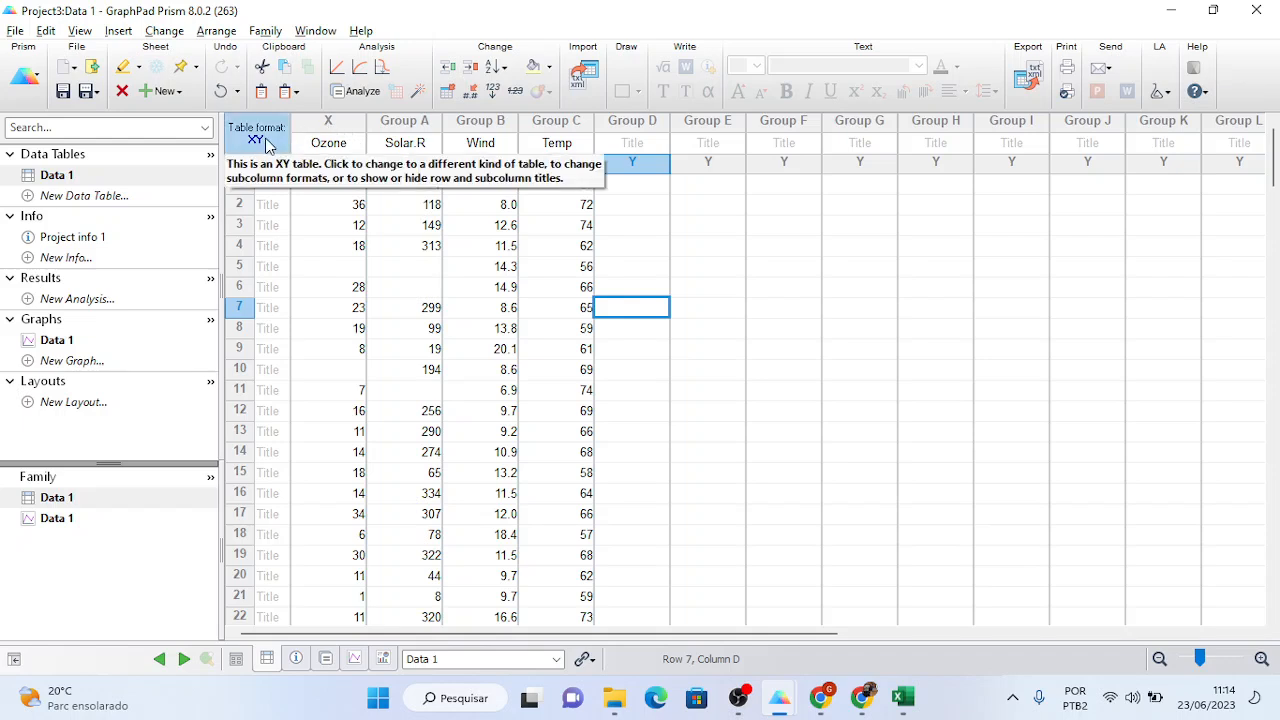
left_click(334, 127)
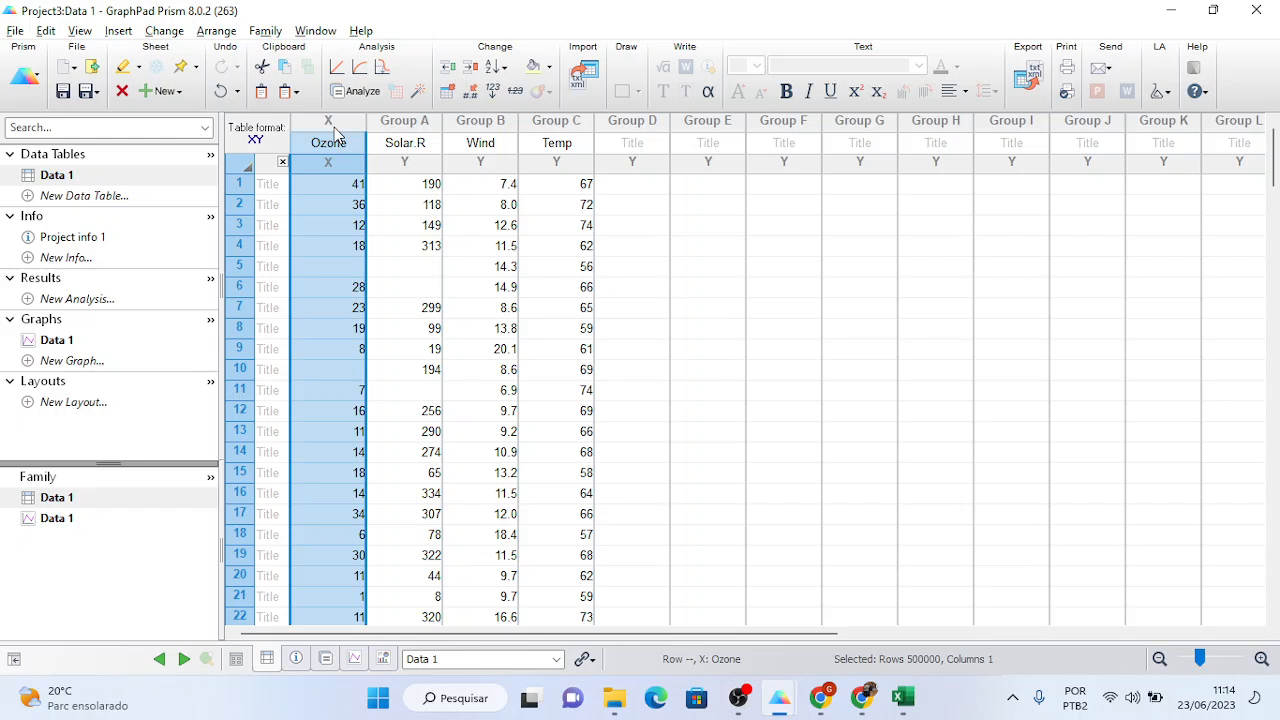
left_click(398, 123)
left_click(468, 123)
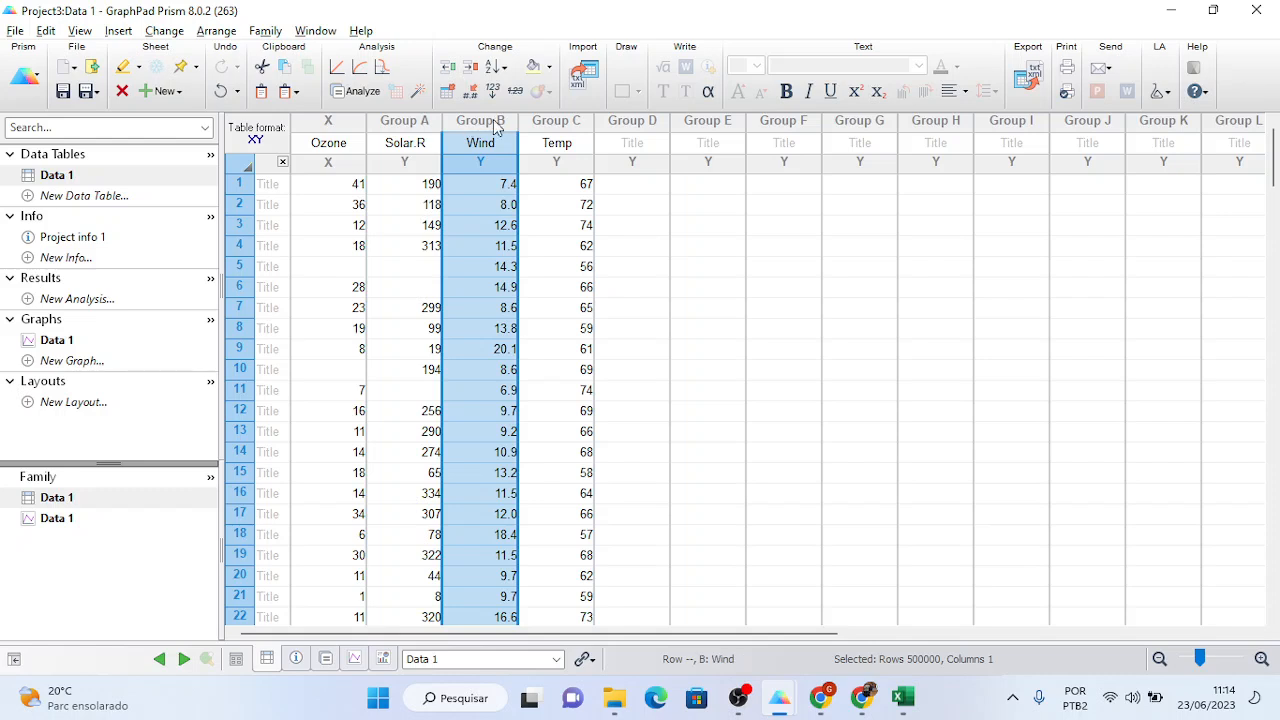
left_click(535, 122)
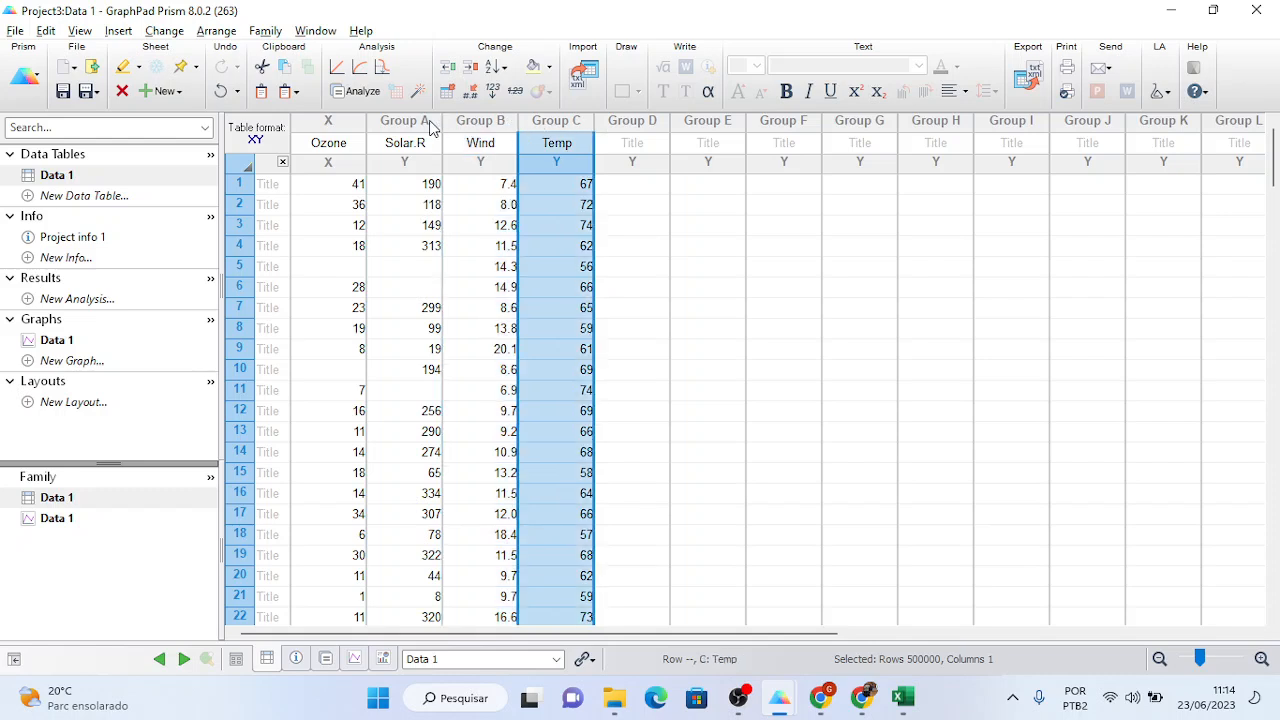
left_click(342, 124)
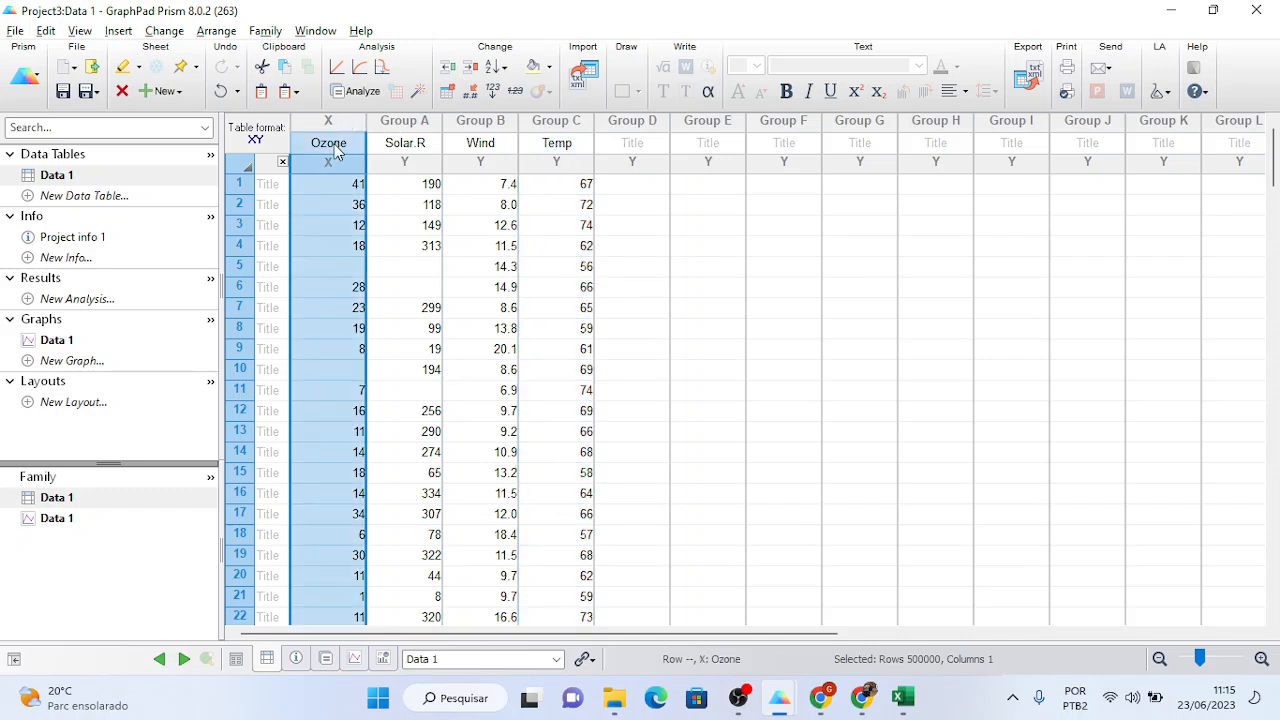
left_click(422, 123)
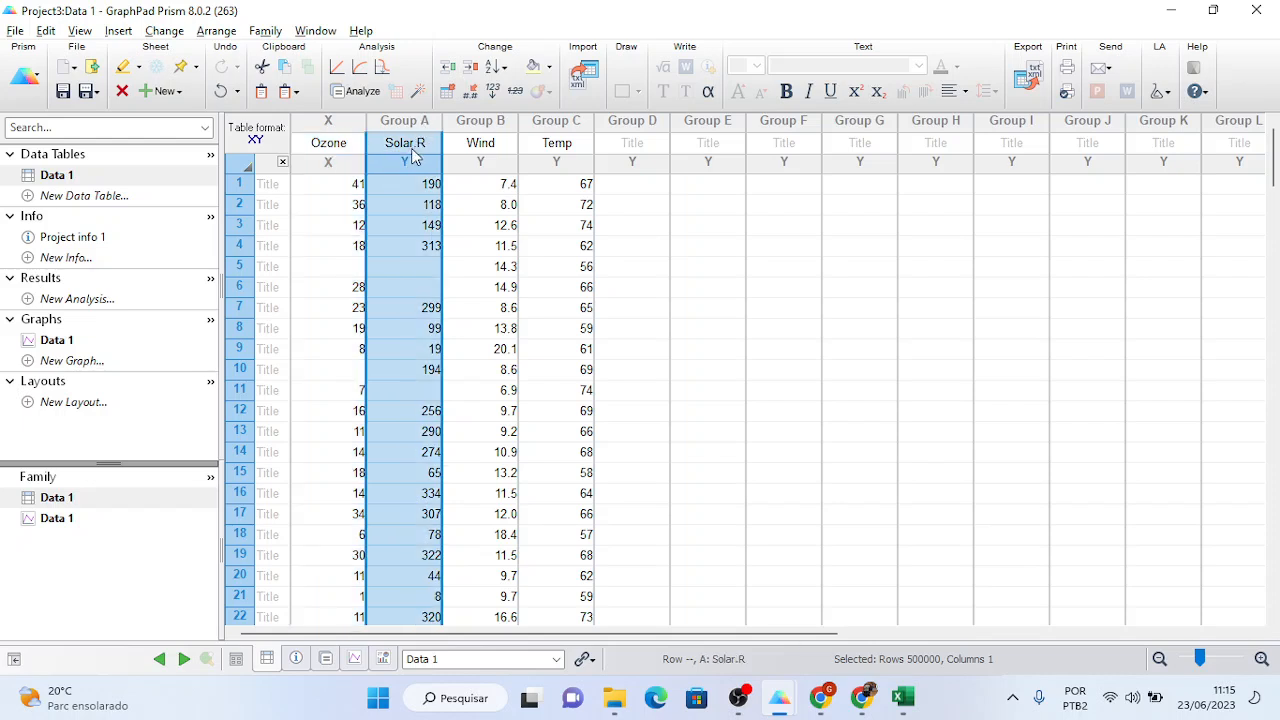
left_click(478, 124)
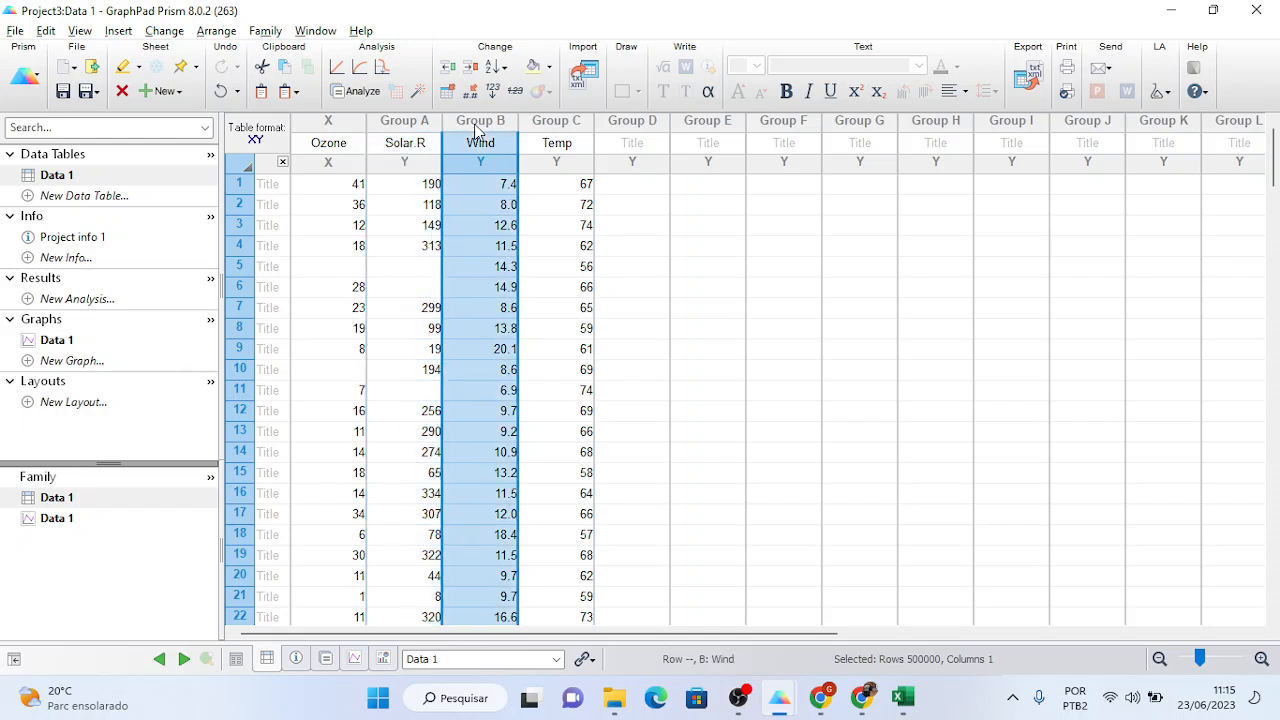
left_click(552, 128)
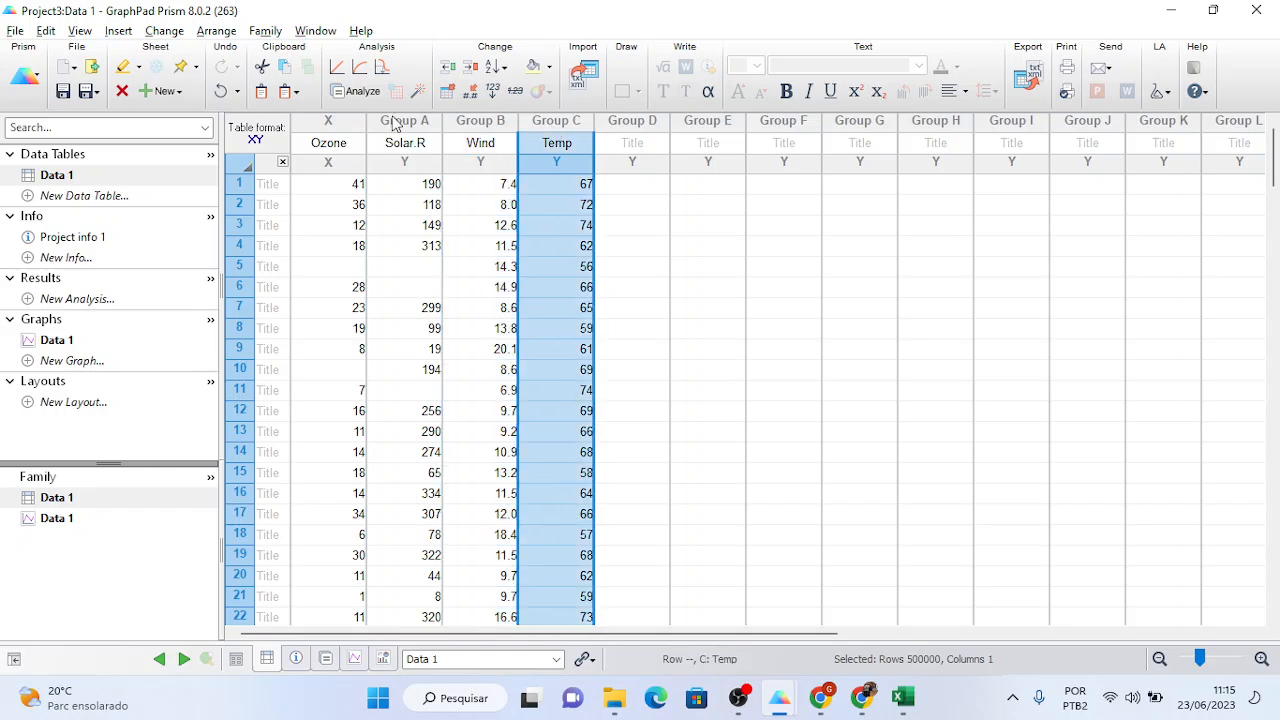
left_click(341, 130)
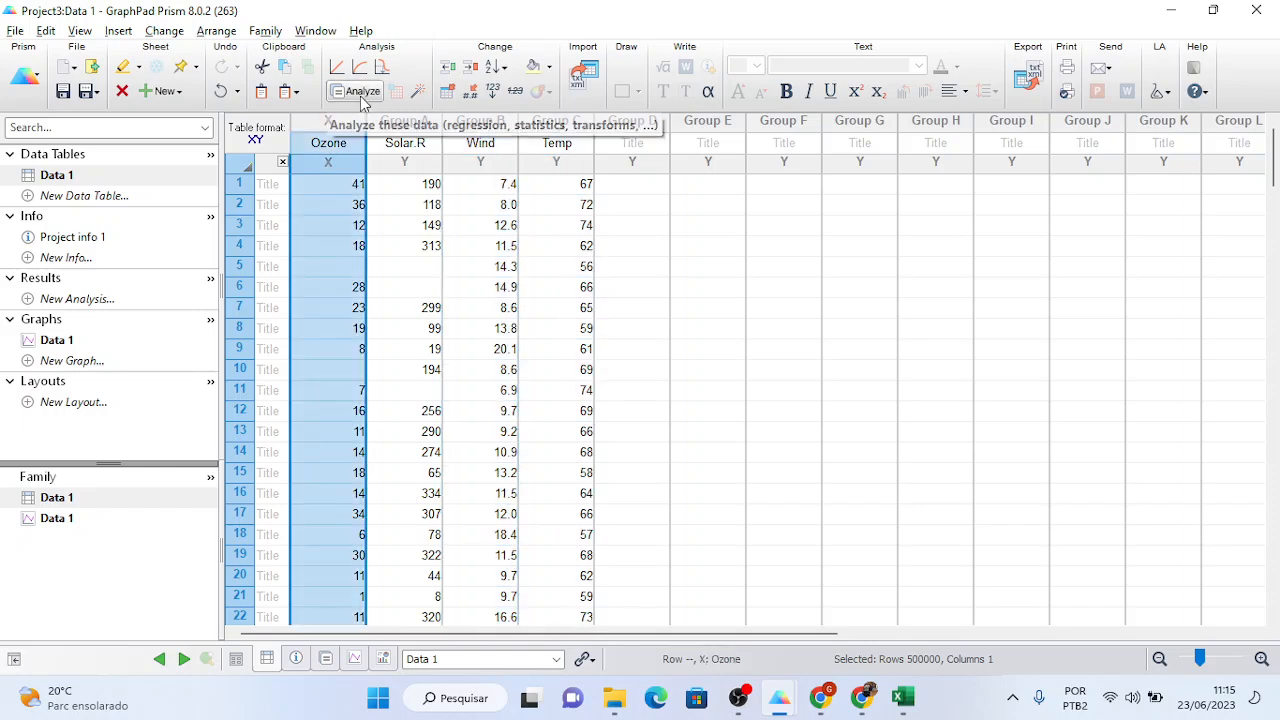
- Correlate Ozone with Solar.R, Wind and Temp (Pearson, two-tailed, 95%), giving r 0.3483, -0.6015, 0.6984
left_click(362, 92)
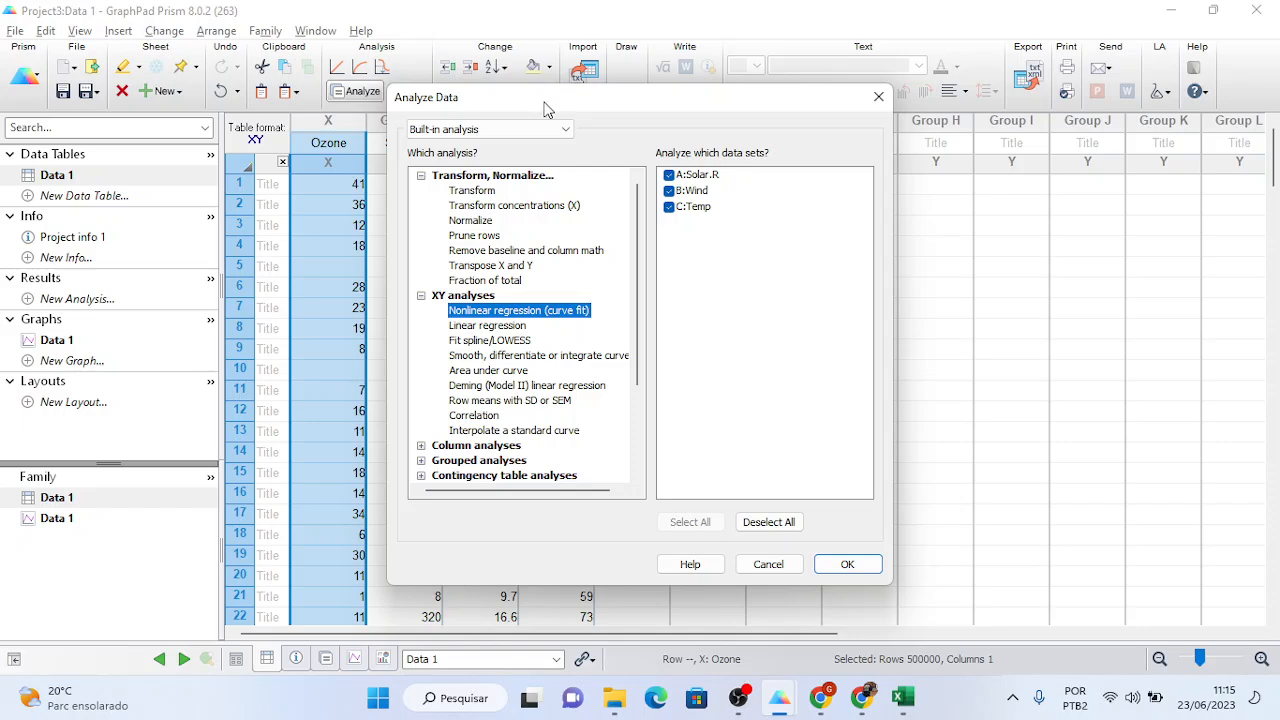
left_click_drag(551, 99, 675, 82)
left_click(638, 312)
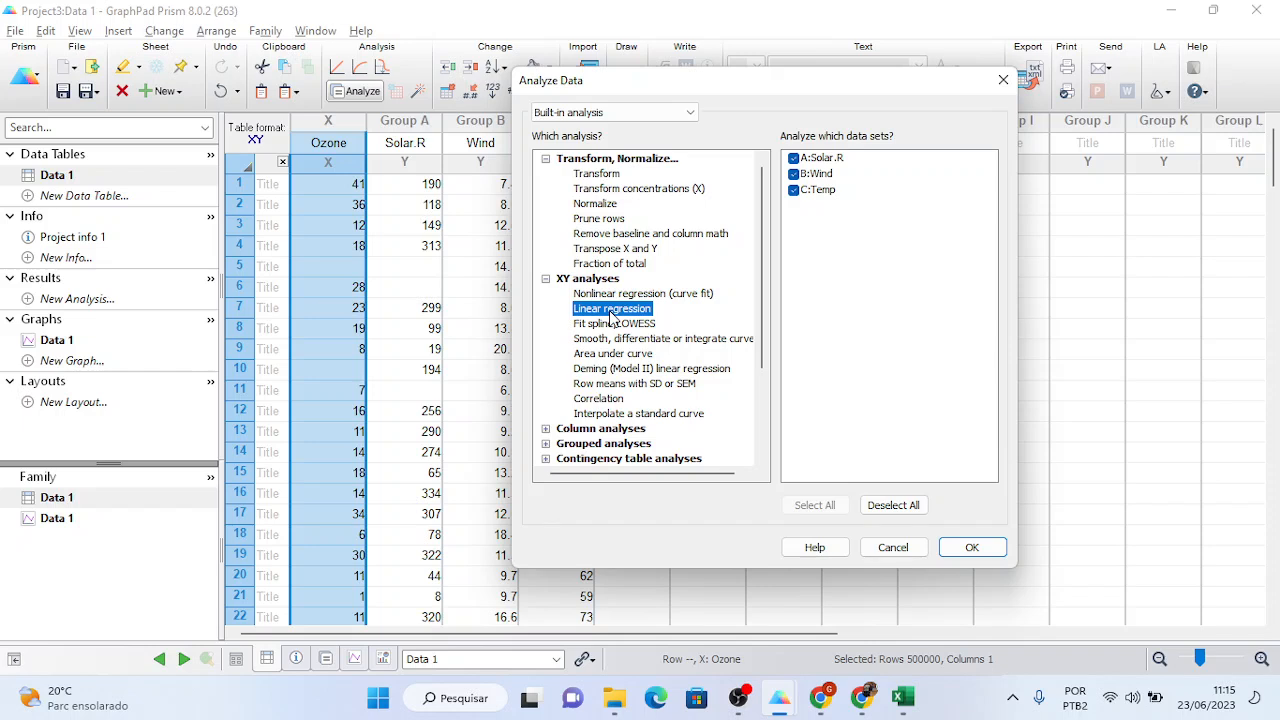
left_click(601, 403)
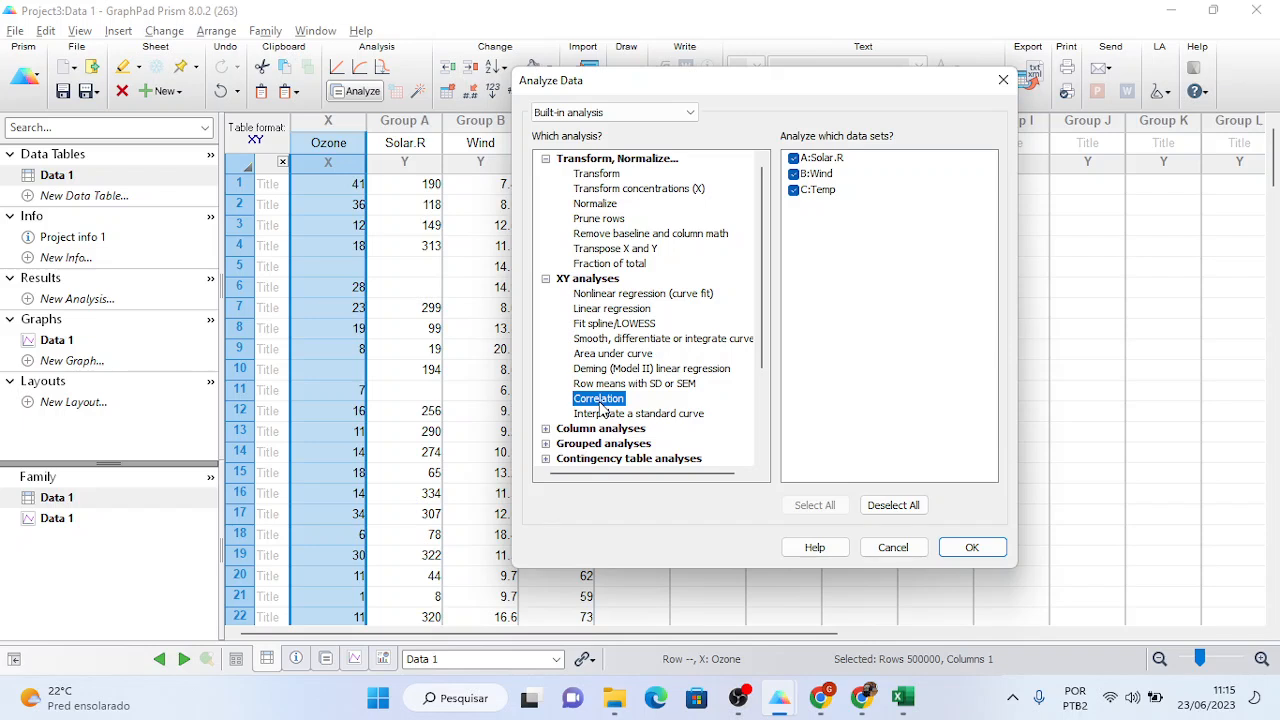
left_click(971, 549)
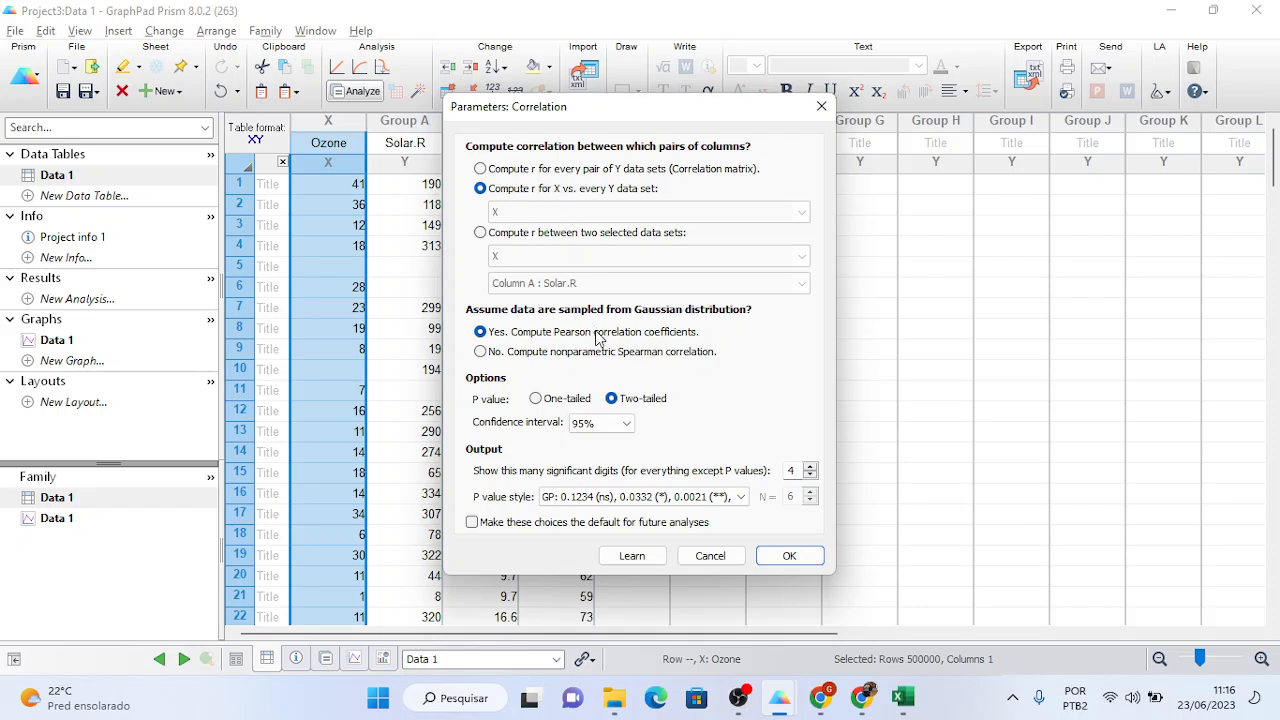
left_click(789, 562)
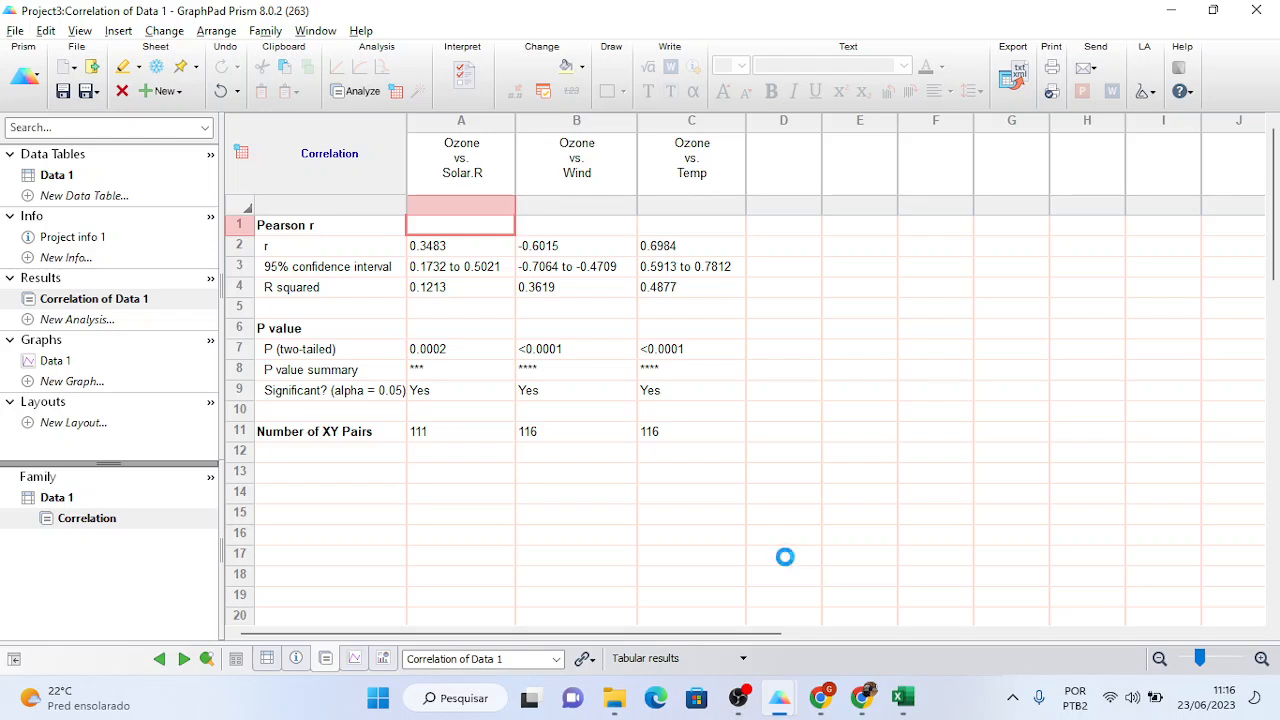
left_click(470, 128)
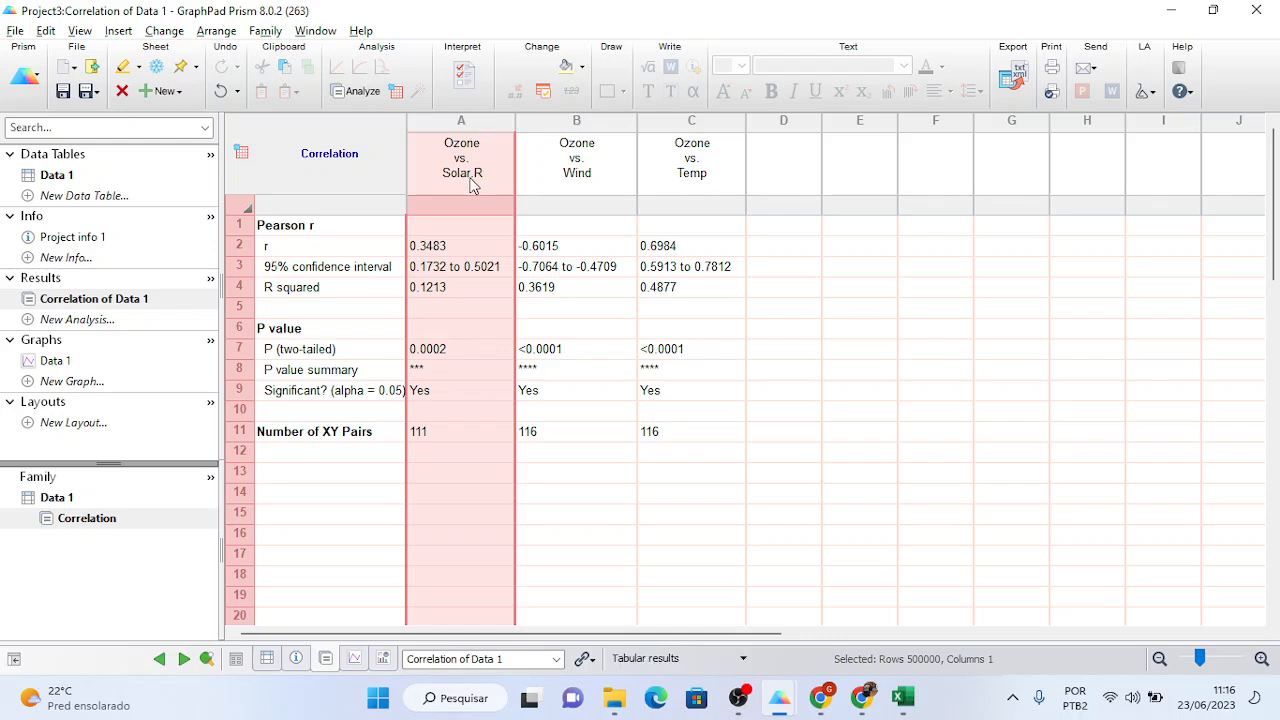
left_click(590, 130)
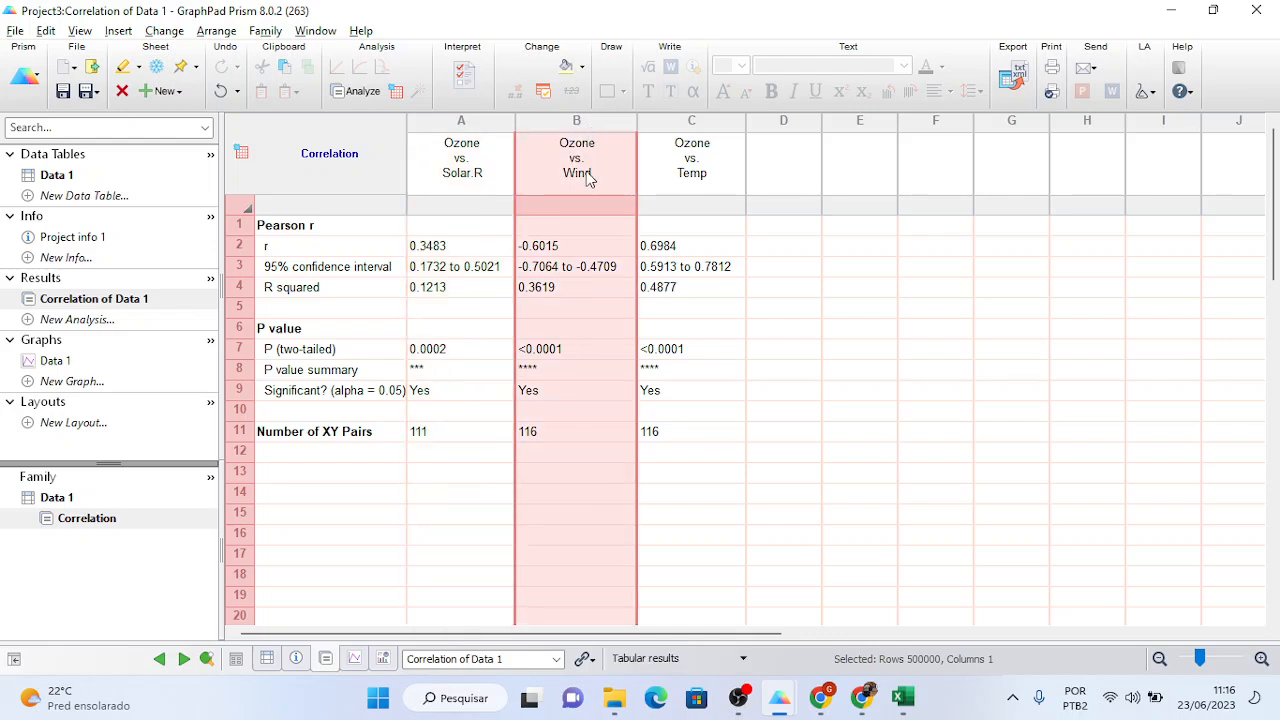
left_click(698, 130)
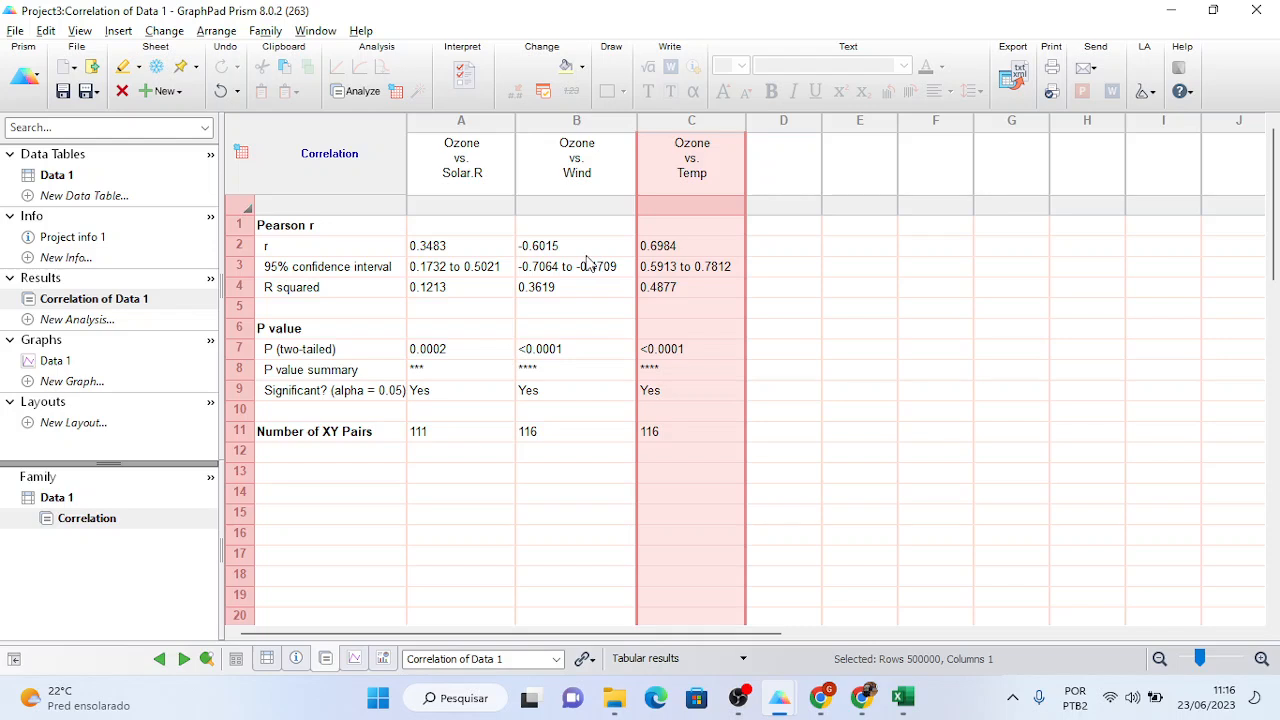
left_click(455, 250)
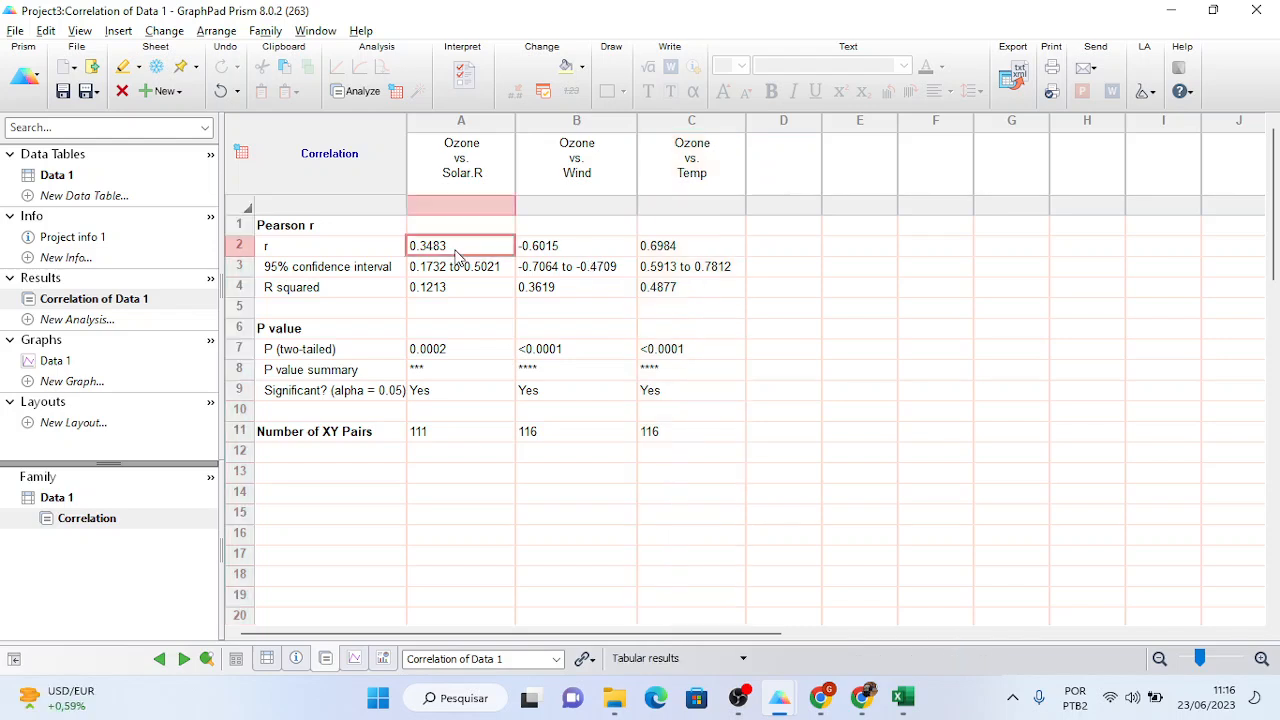
left_click(287, 250)
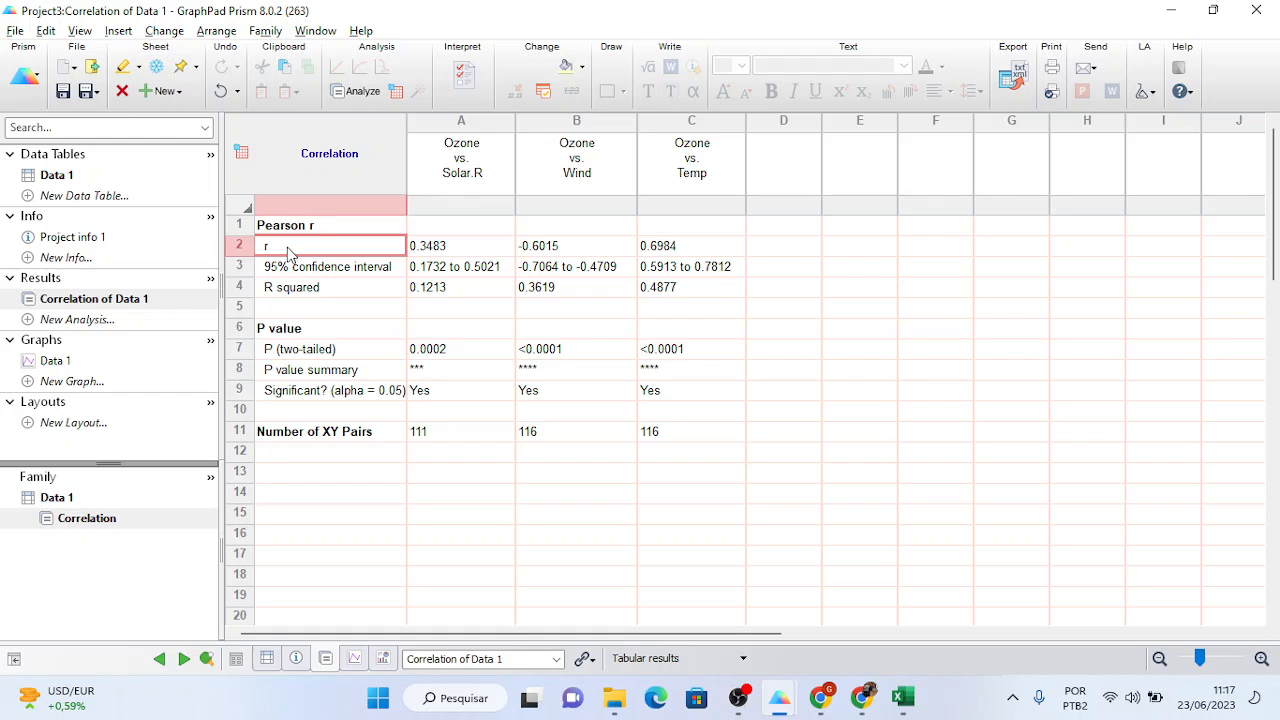
- Switch the Data 1 graph to connecting lines only, then return to the Data 1 table
left_click(63, 366)
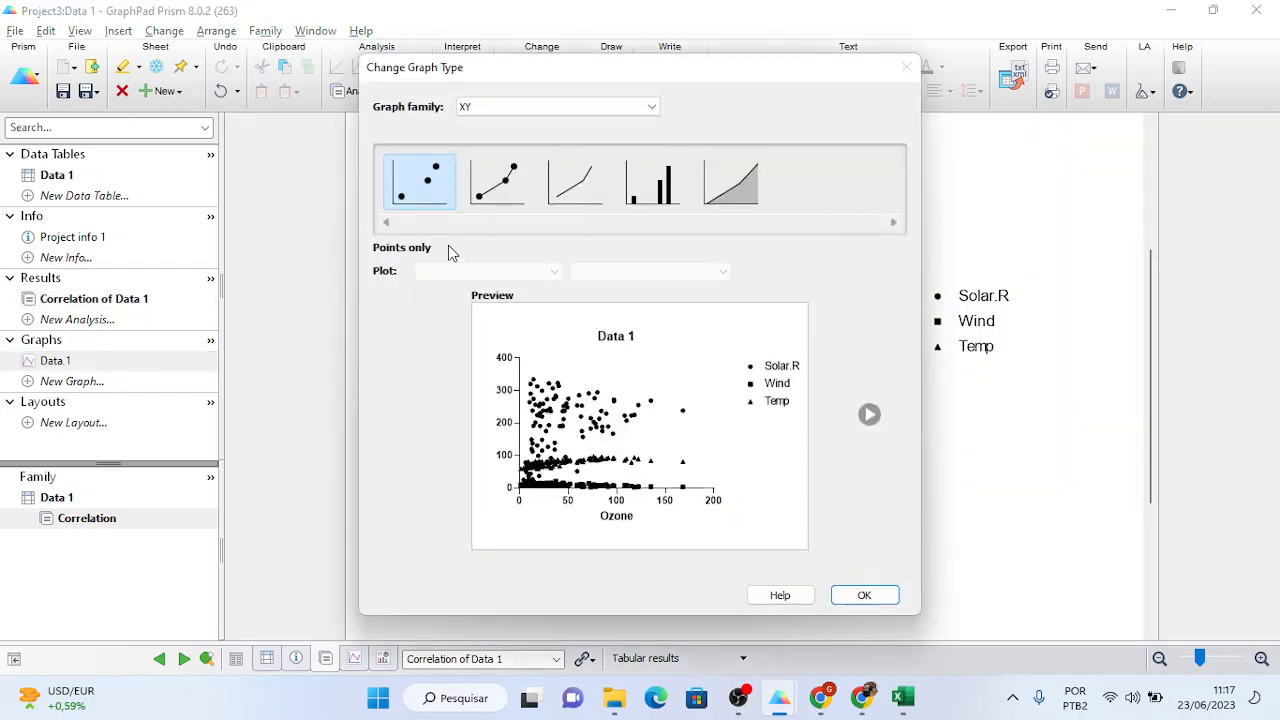
left_click(495, 190)
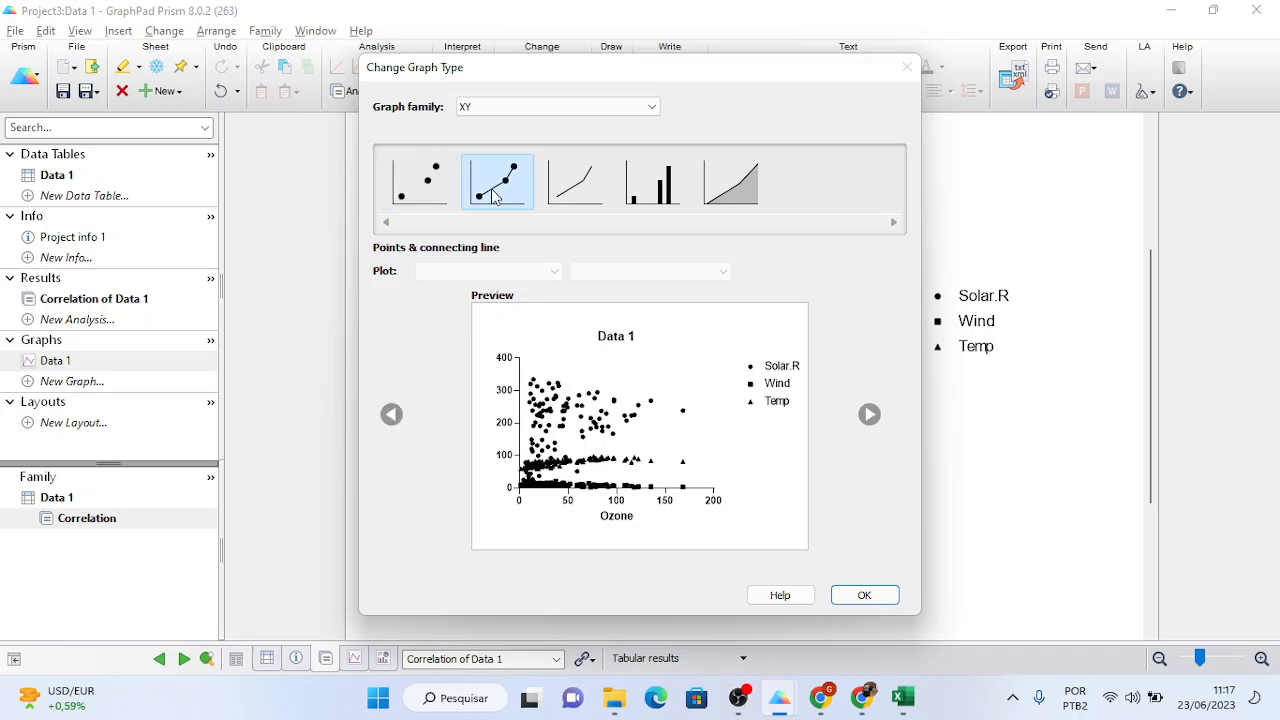
left_click(436, 182)
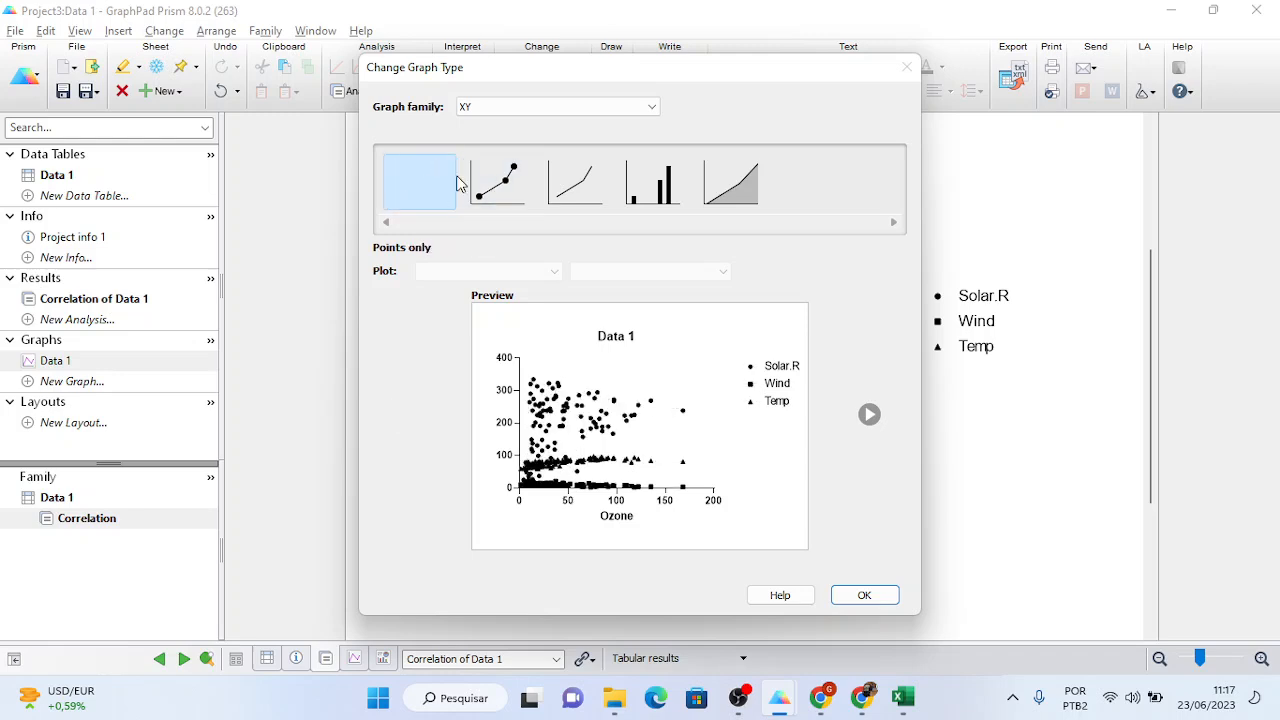
left_click(565, 186)
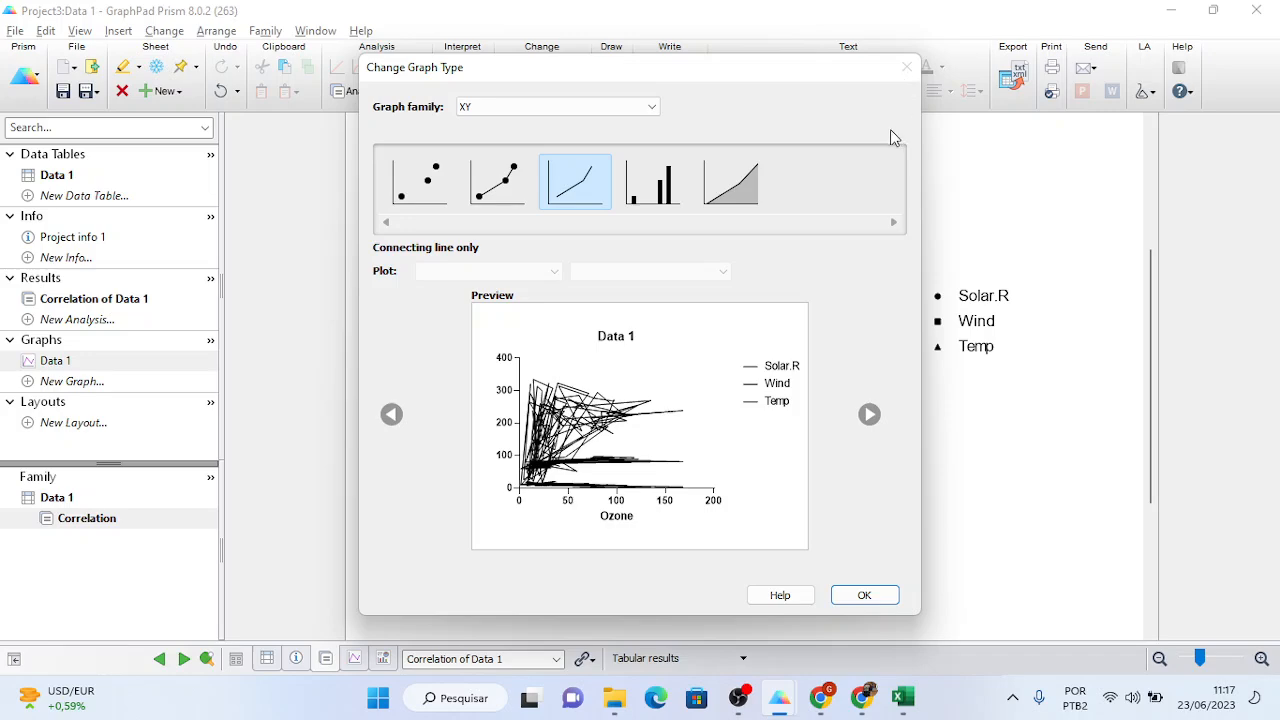
left_click(862, 600)
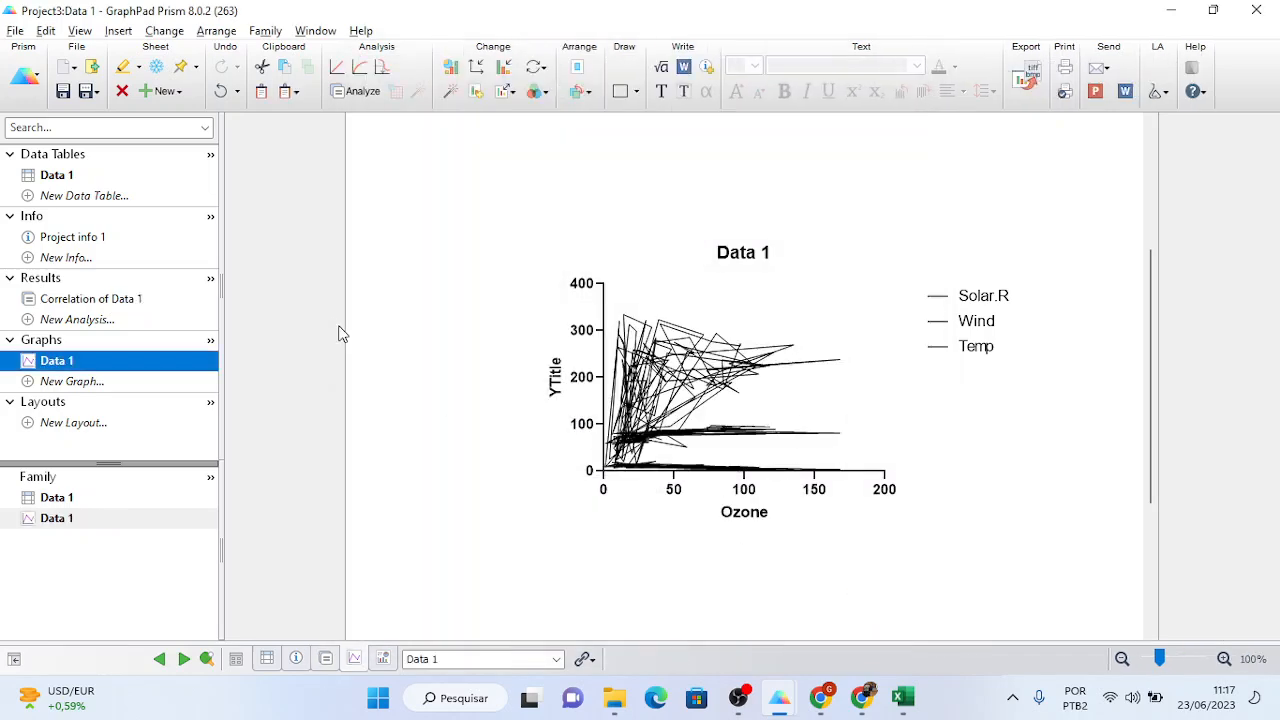
left_click(66, 176)
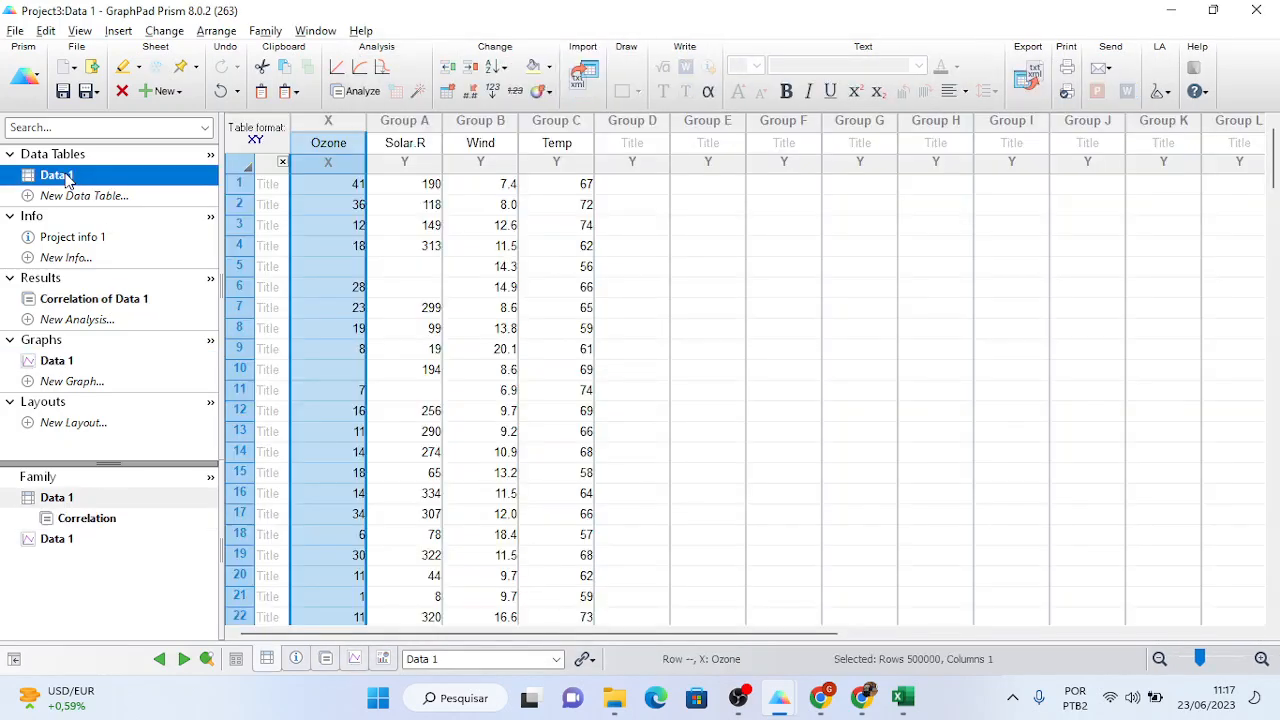
- Run a second correlation with only C:Temp checked, giving Ozone vs Temp r = 0.6984
left_click(356, 93)
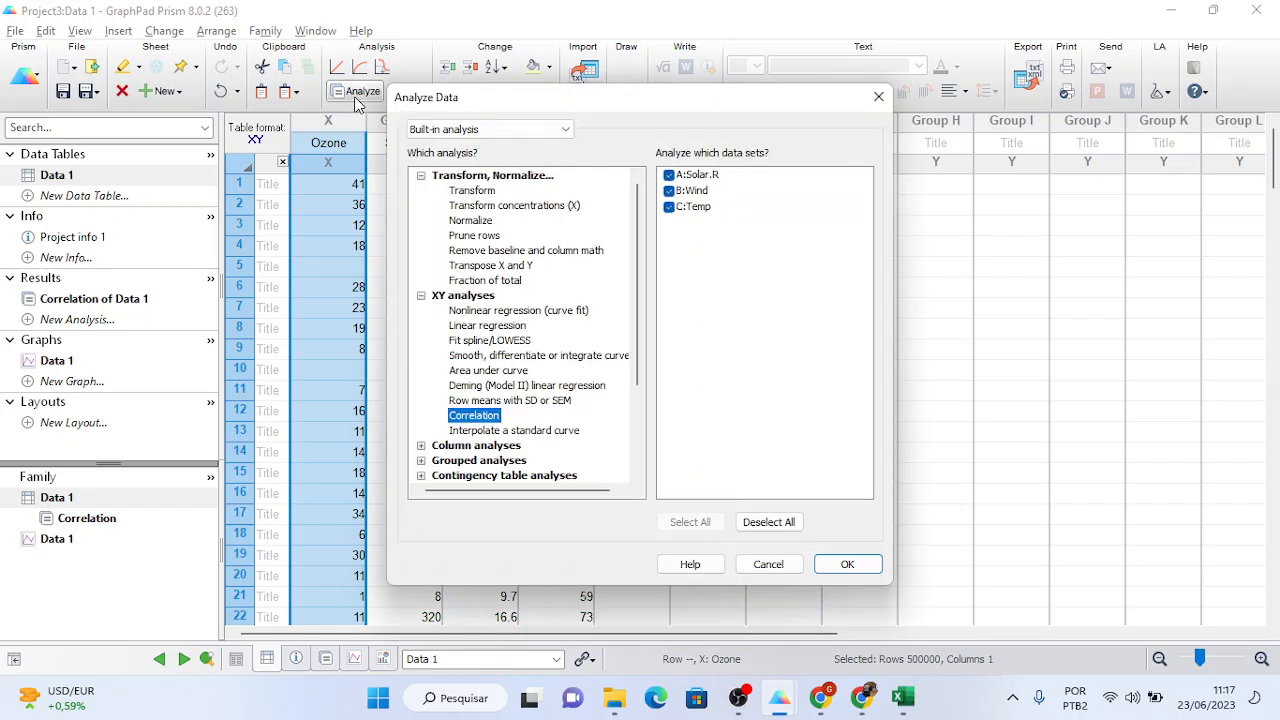
left_click(669, 207)
left_click(669, 191)
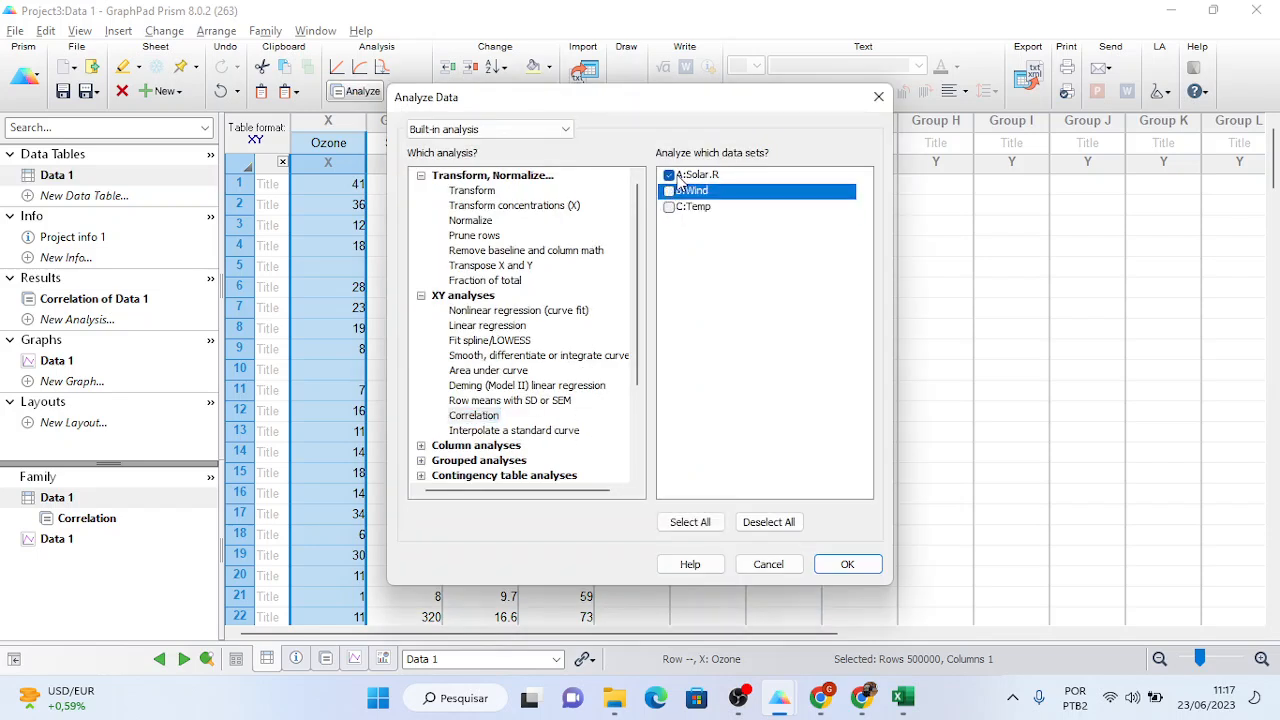
left_click(670, 176)
left_click(670, 208)
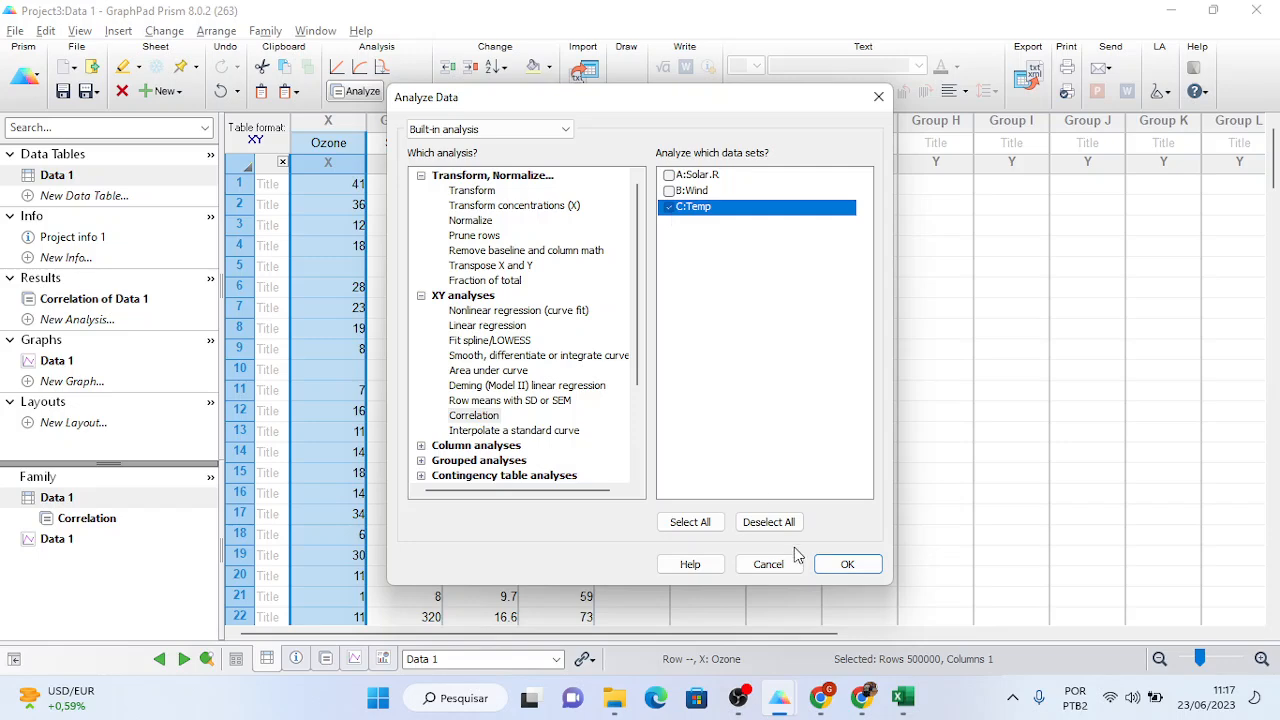
left_click(840, 564)
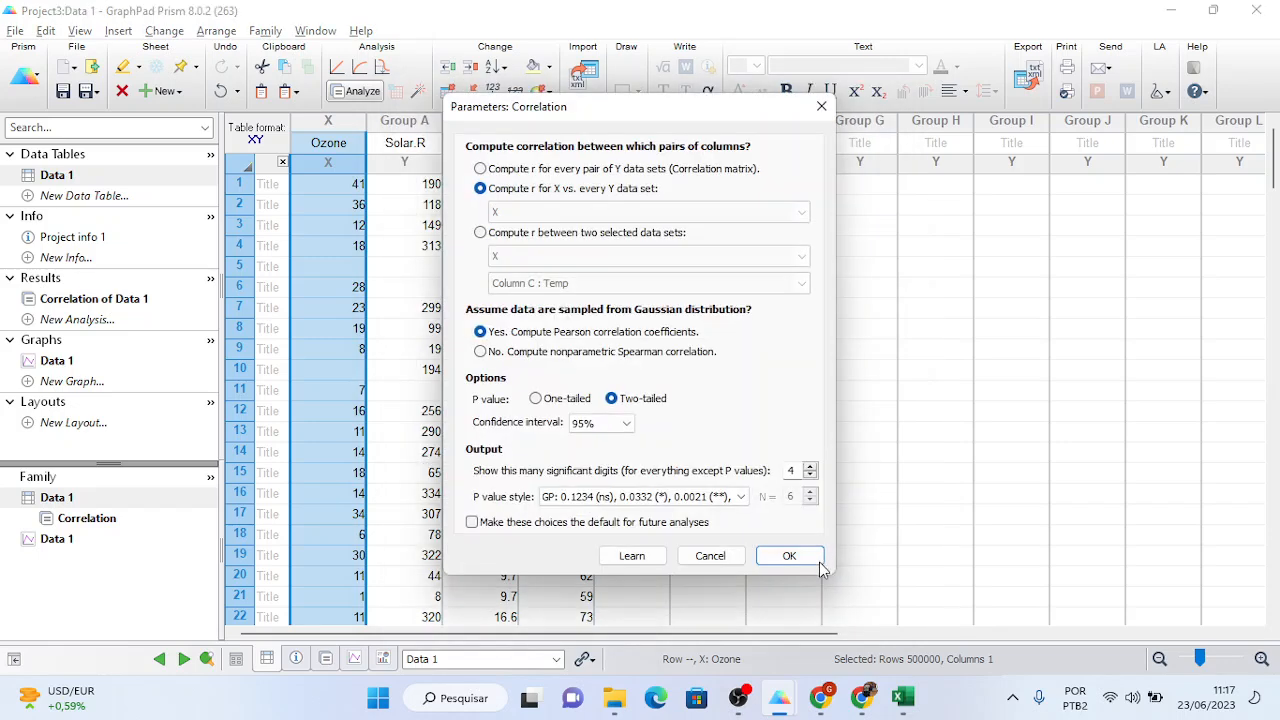
left_click(796, 558)
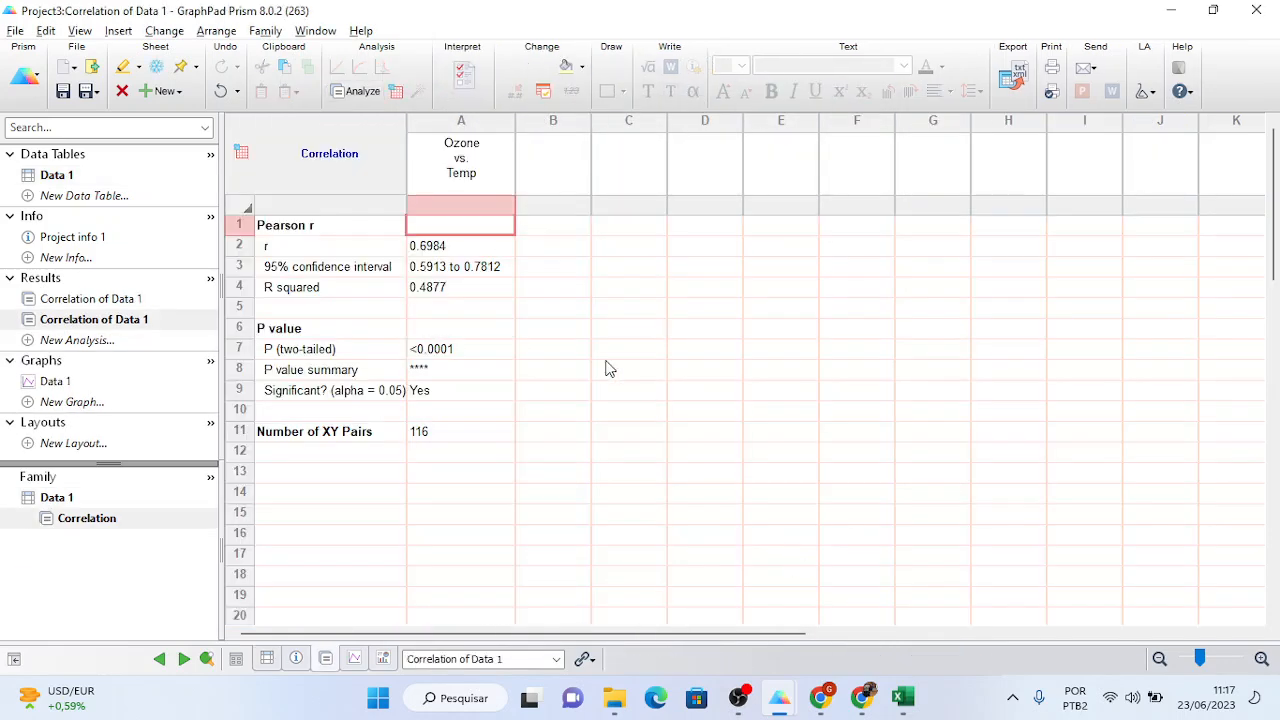
- Create a new points-and-connecting-line graph from Data 1
left_click(70, 386)
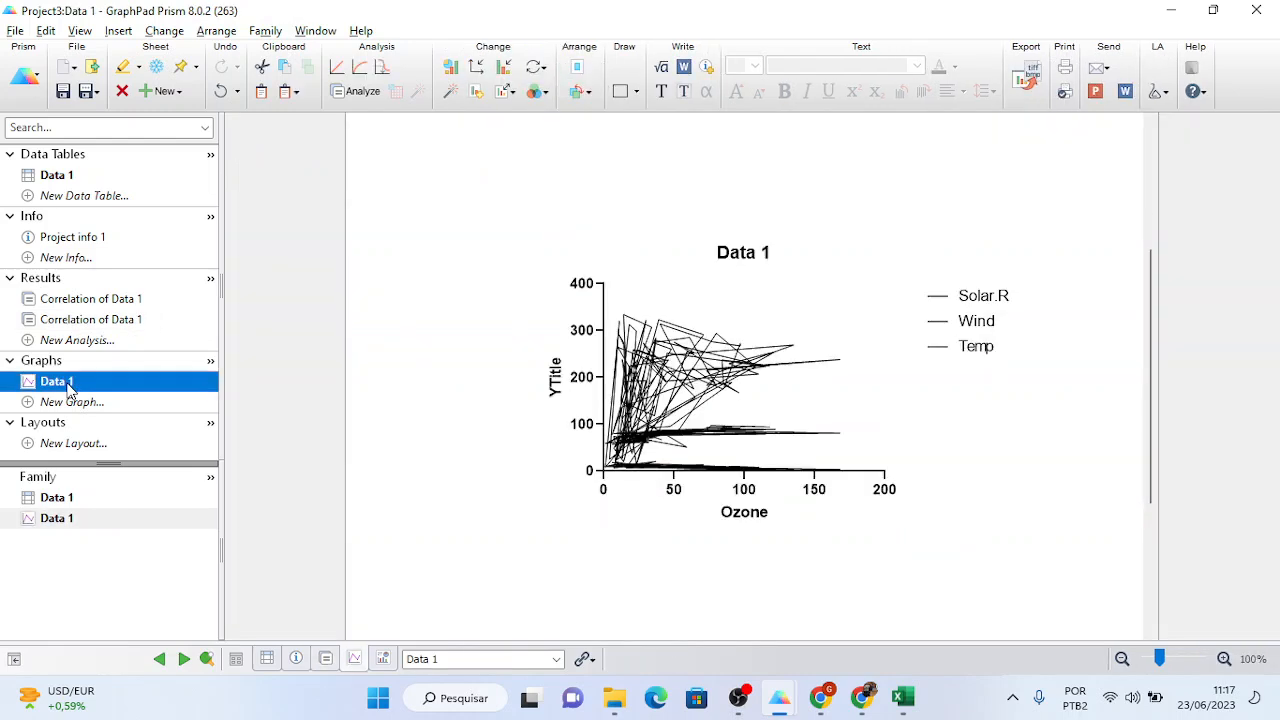
left_click(64, 402)
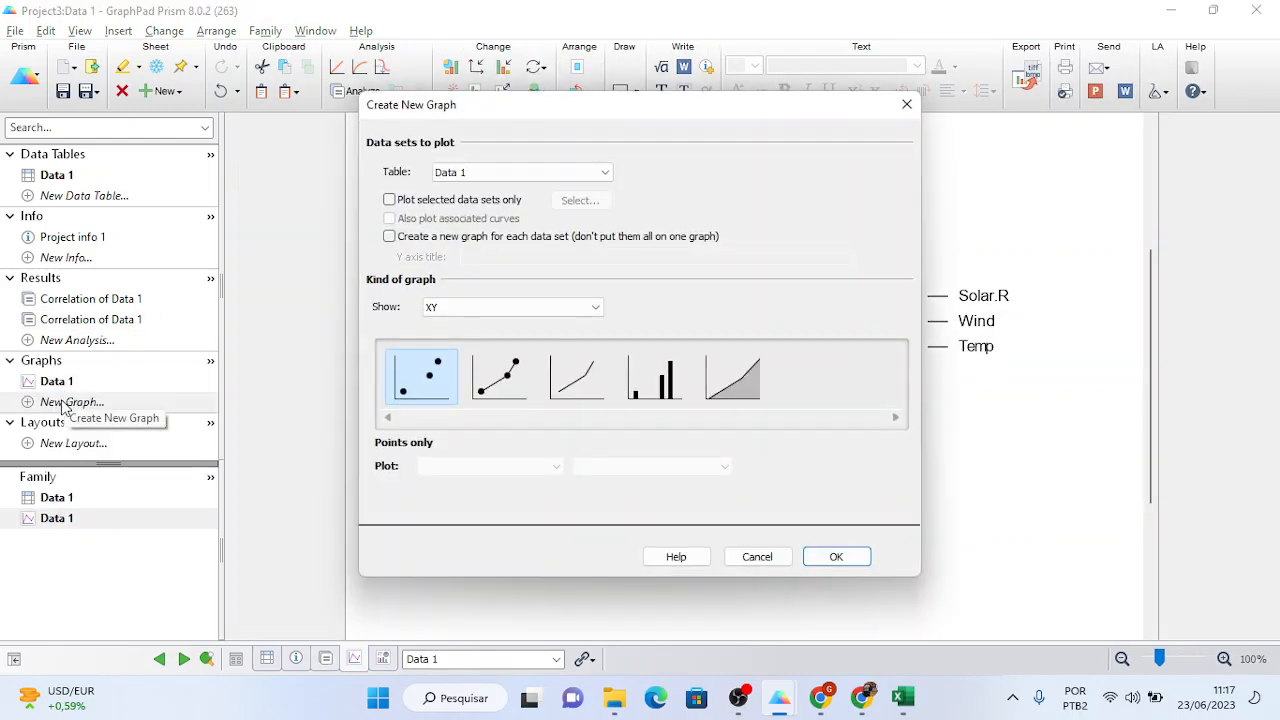
left_click(477, 378)
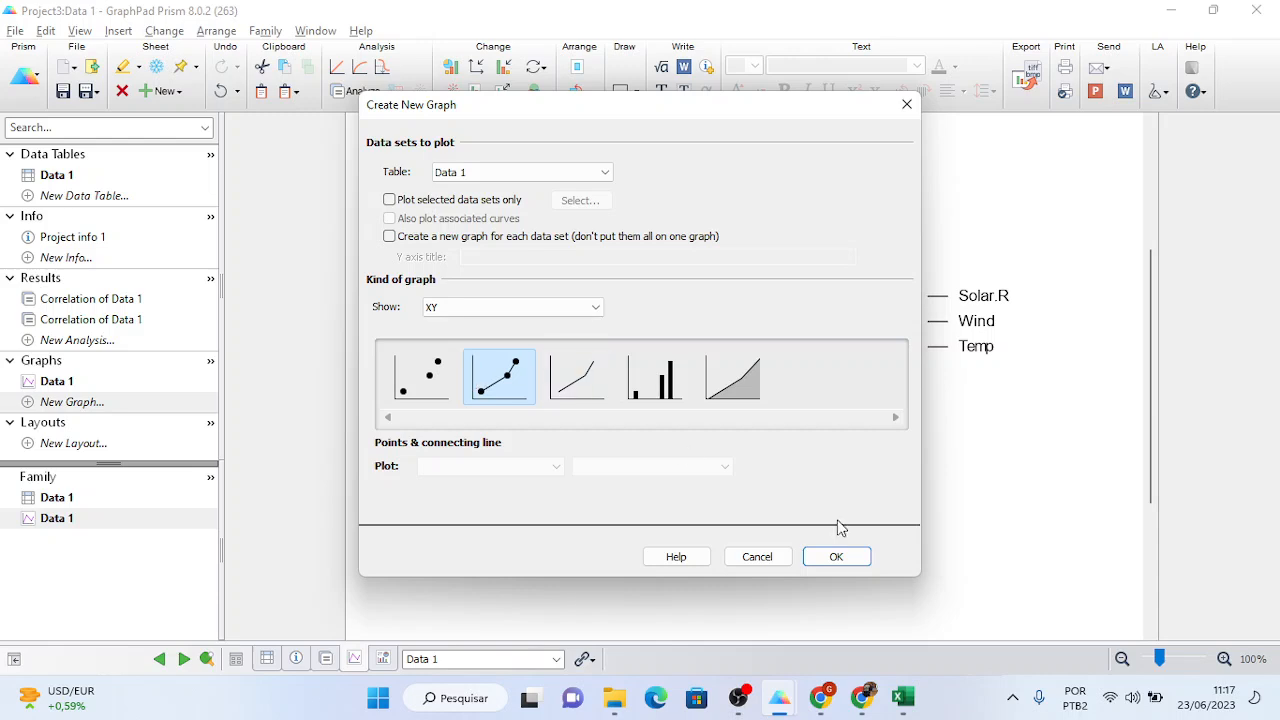
left_click(836, 557)
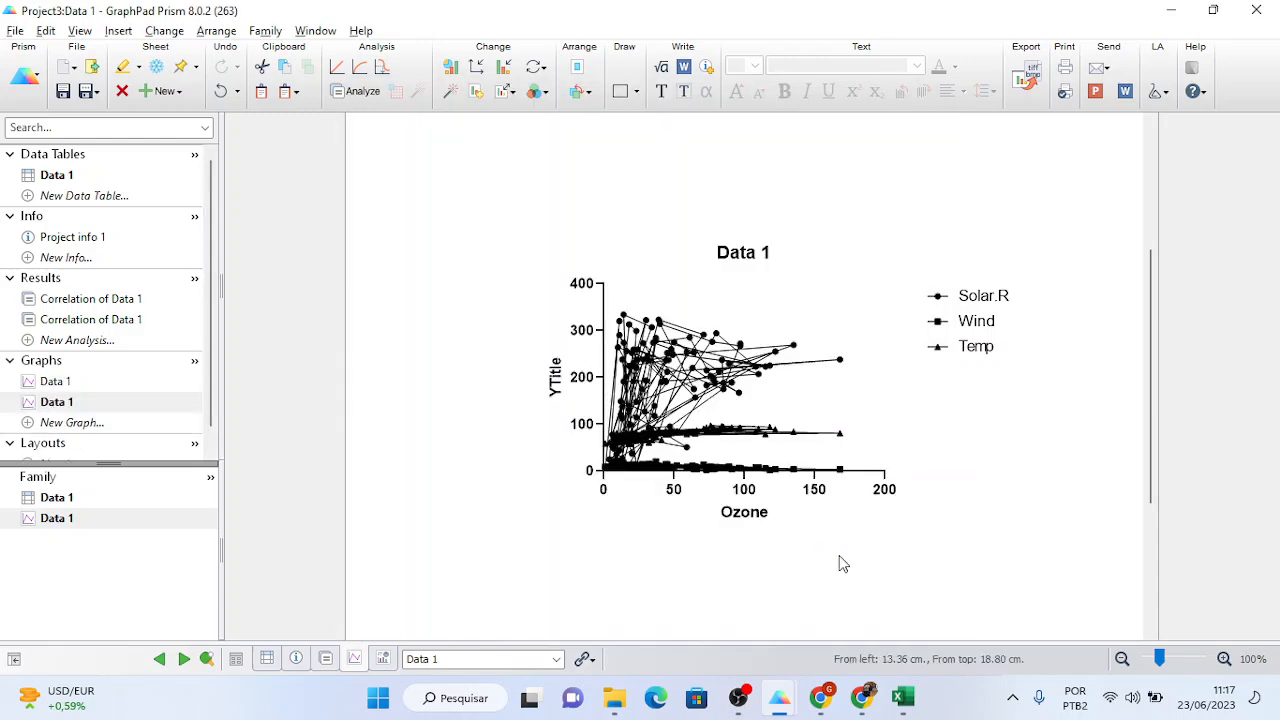
- Delete both Data 1 graph sheets and return to the Data 1 table
right_click(88, 403)
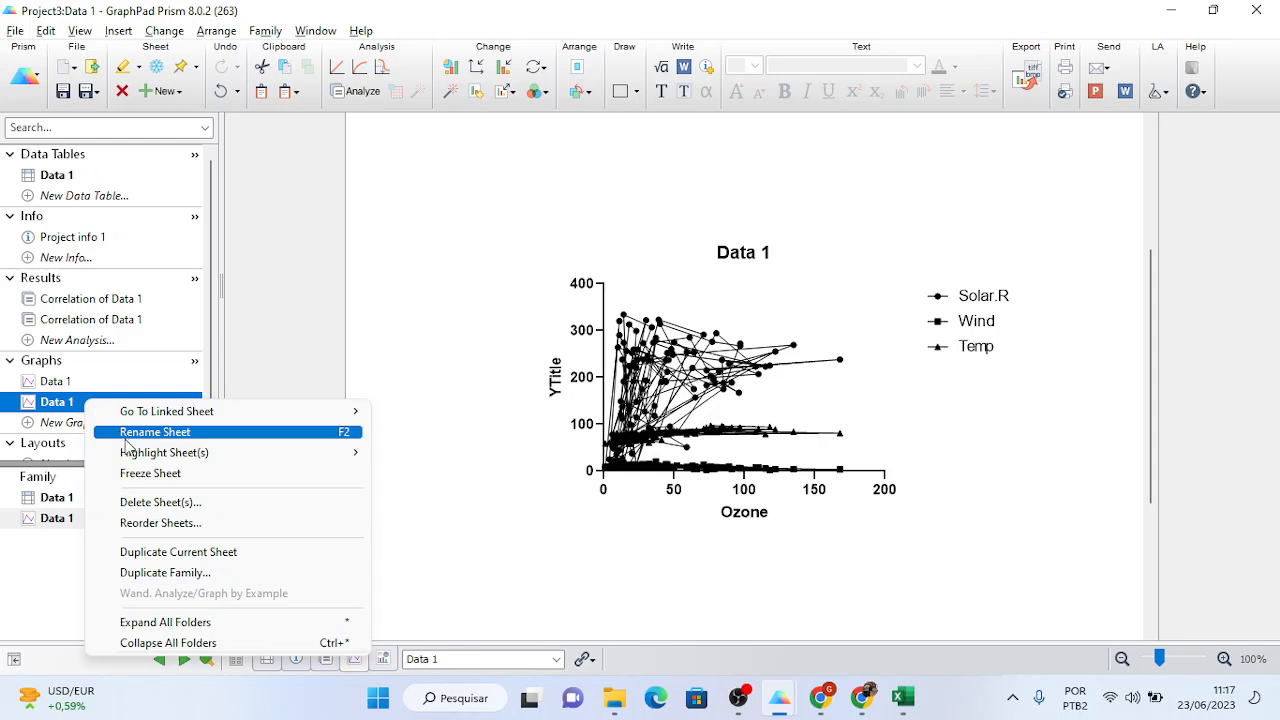
left_click(155, 502)
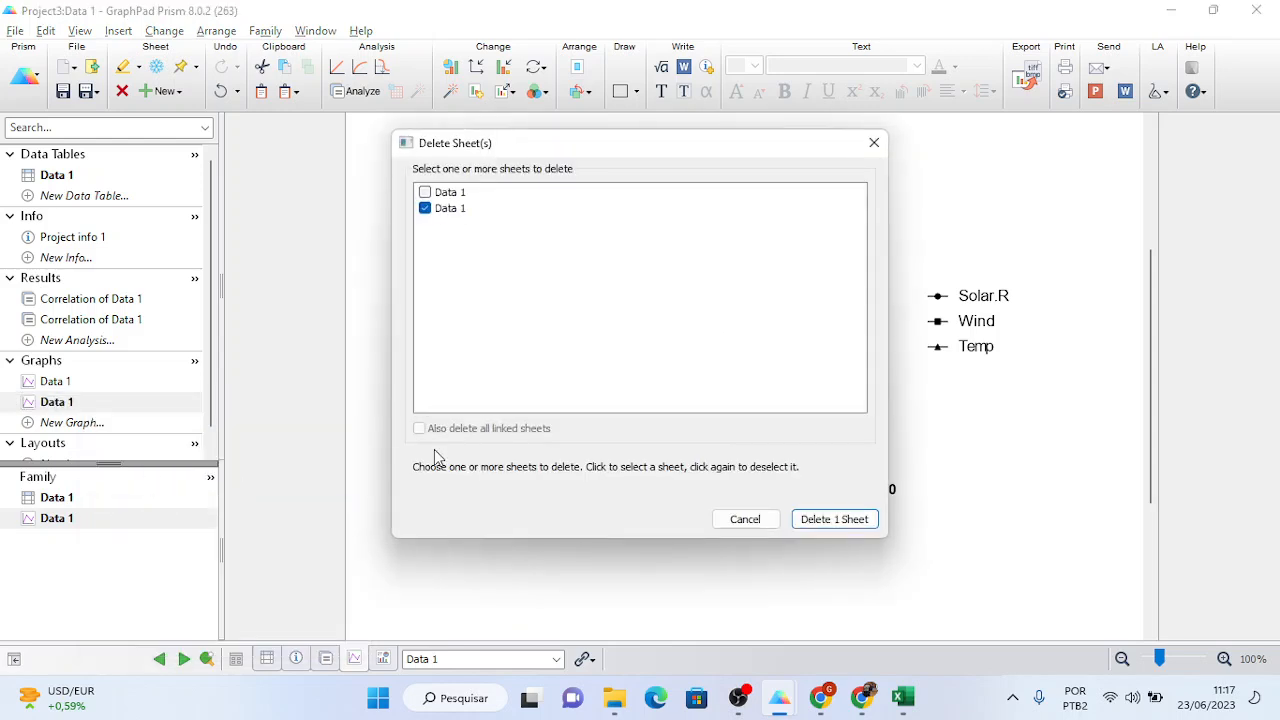
left_click(438, 192)
left_click(832, 519)
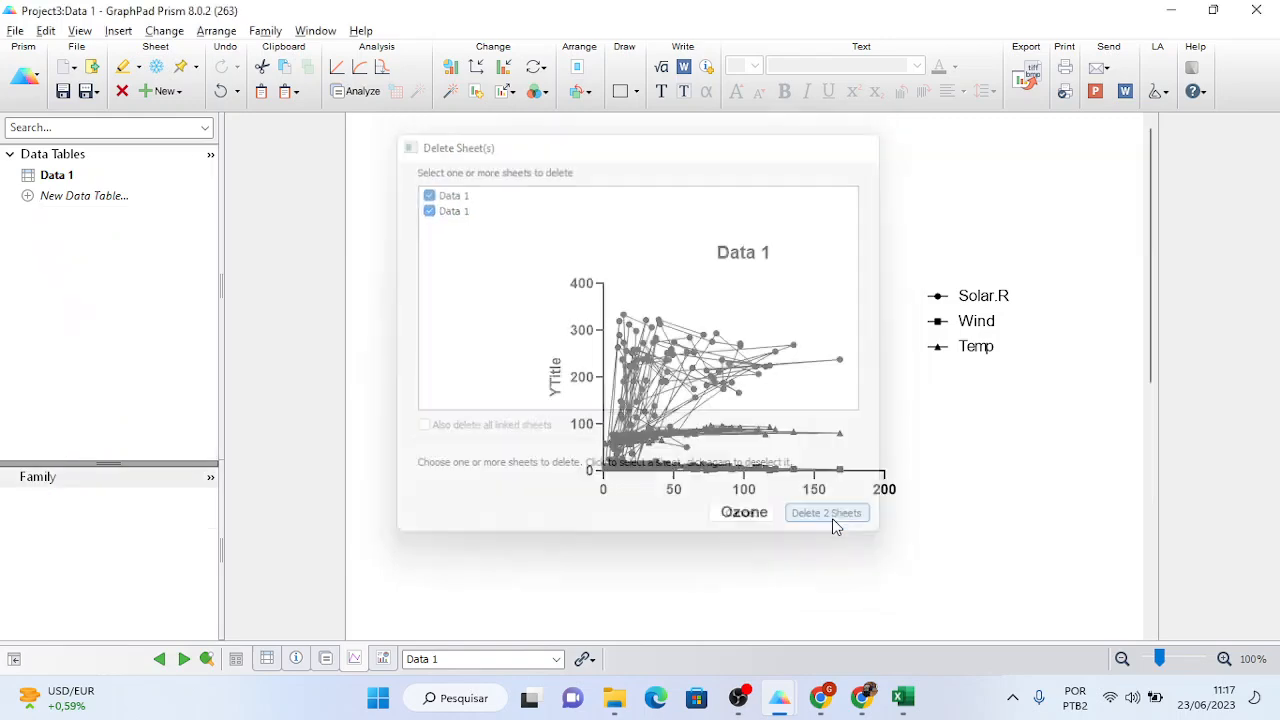
left_click(62, 175)
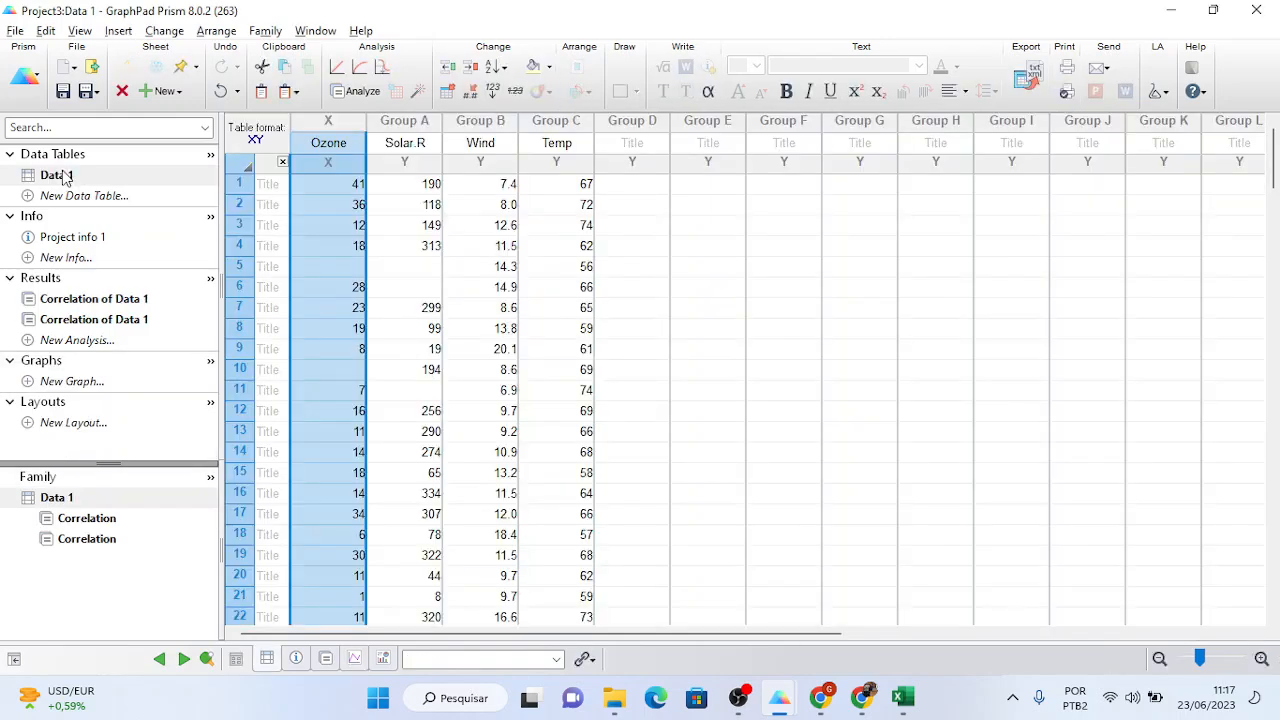
- Delete the Solar.R and Wind columns from Data 1, then view the Ozone vs Temp r of 0.6984
left_click(82, 320)
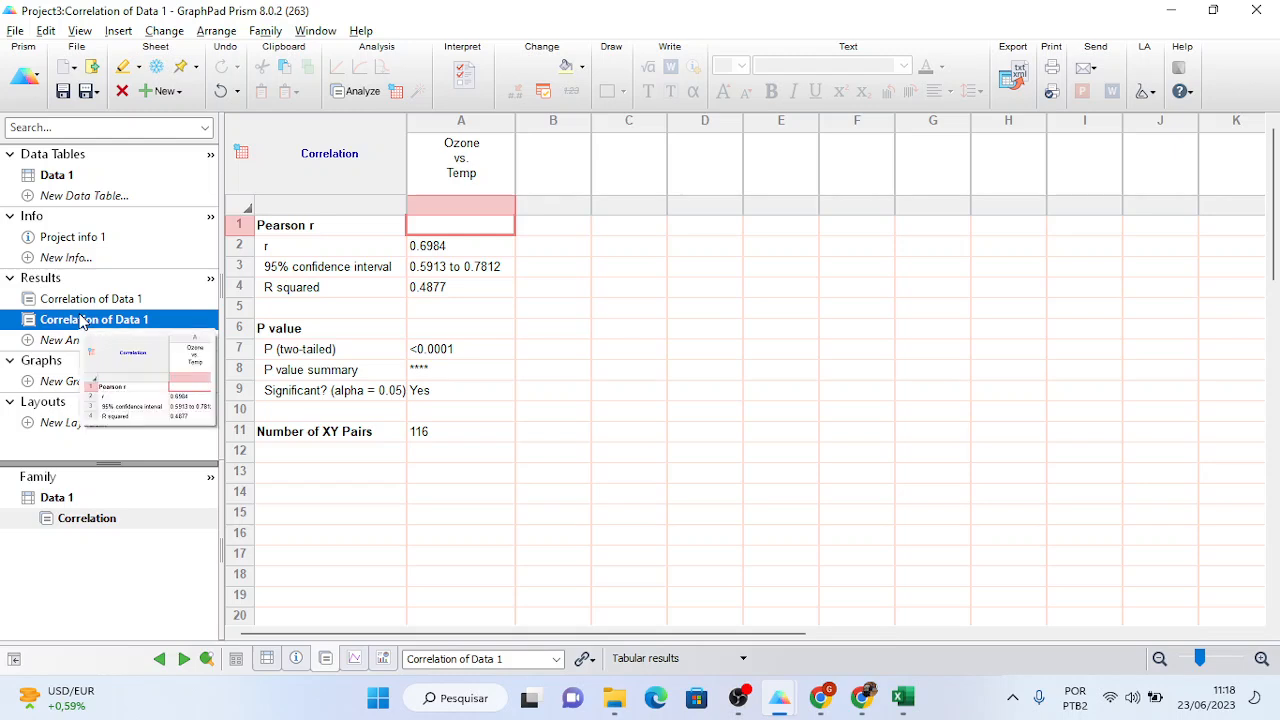
left_click(58, 176)
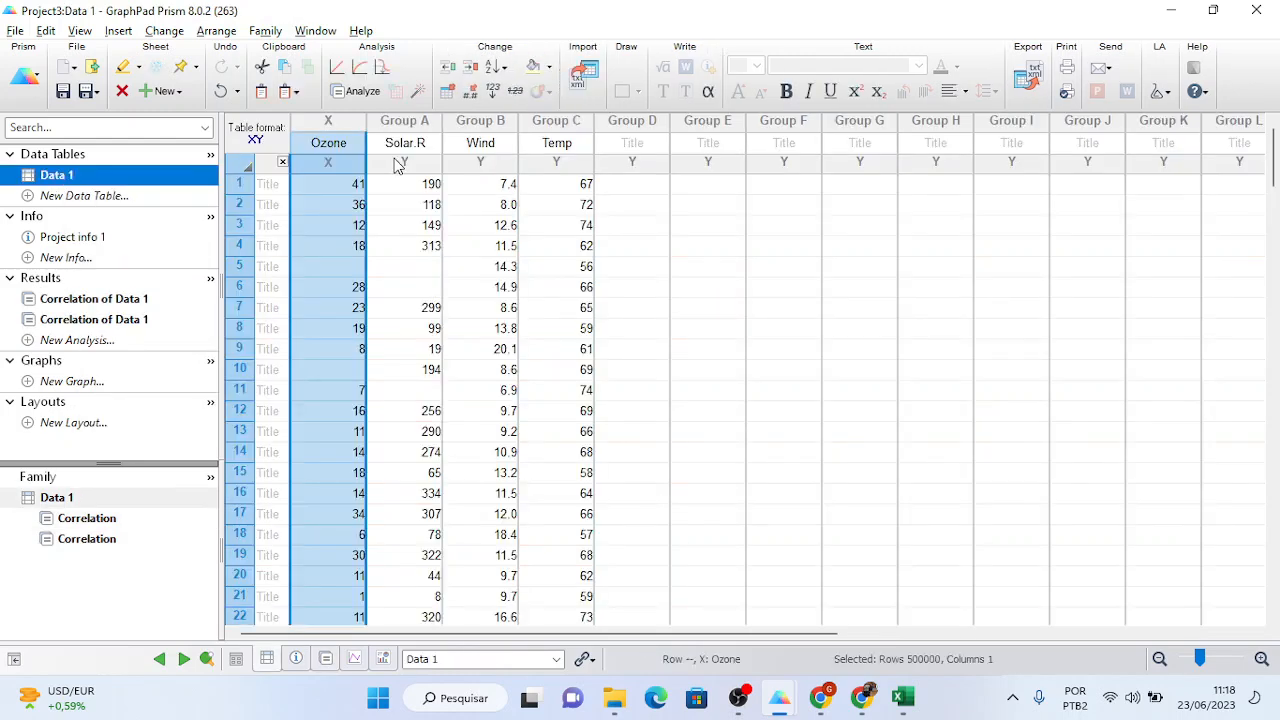
left_click(405, 122)
left_click_drag(445, 125, 460, 124)
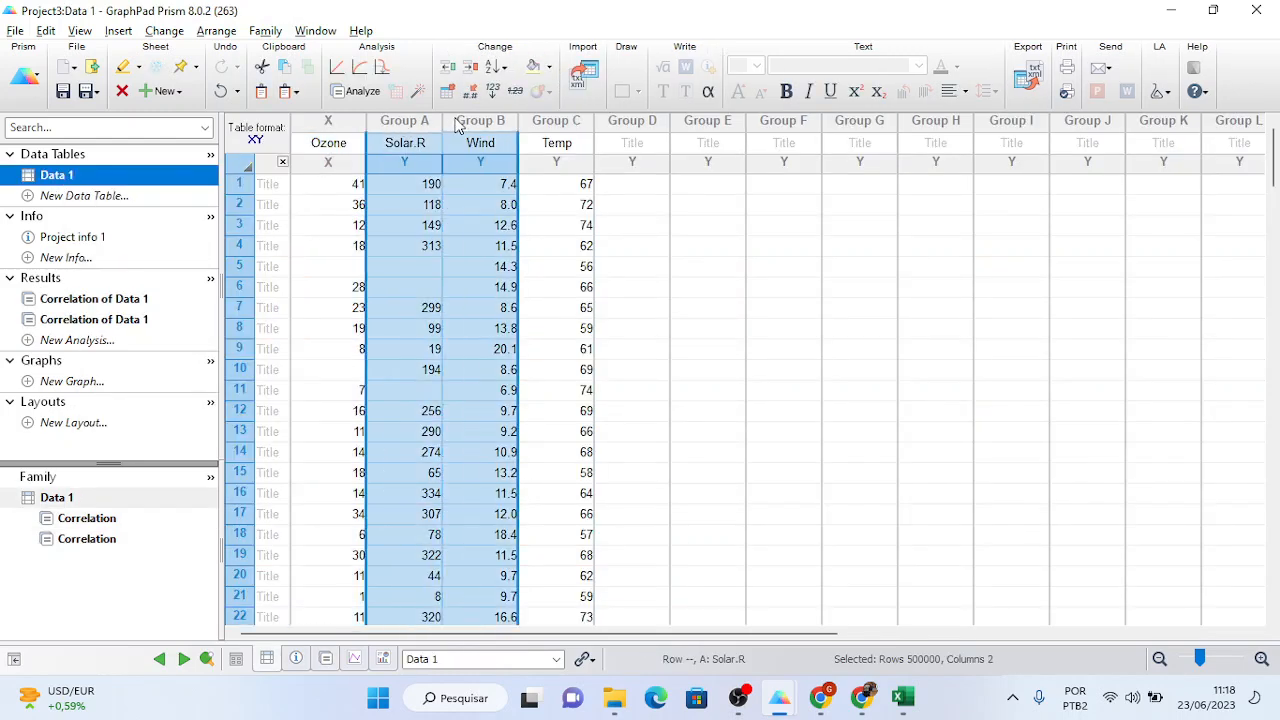
right_click(475, 124)
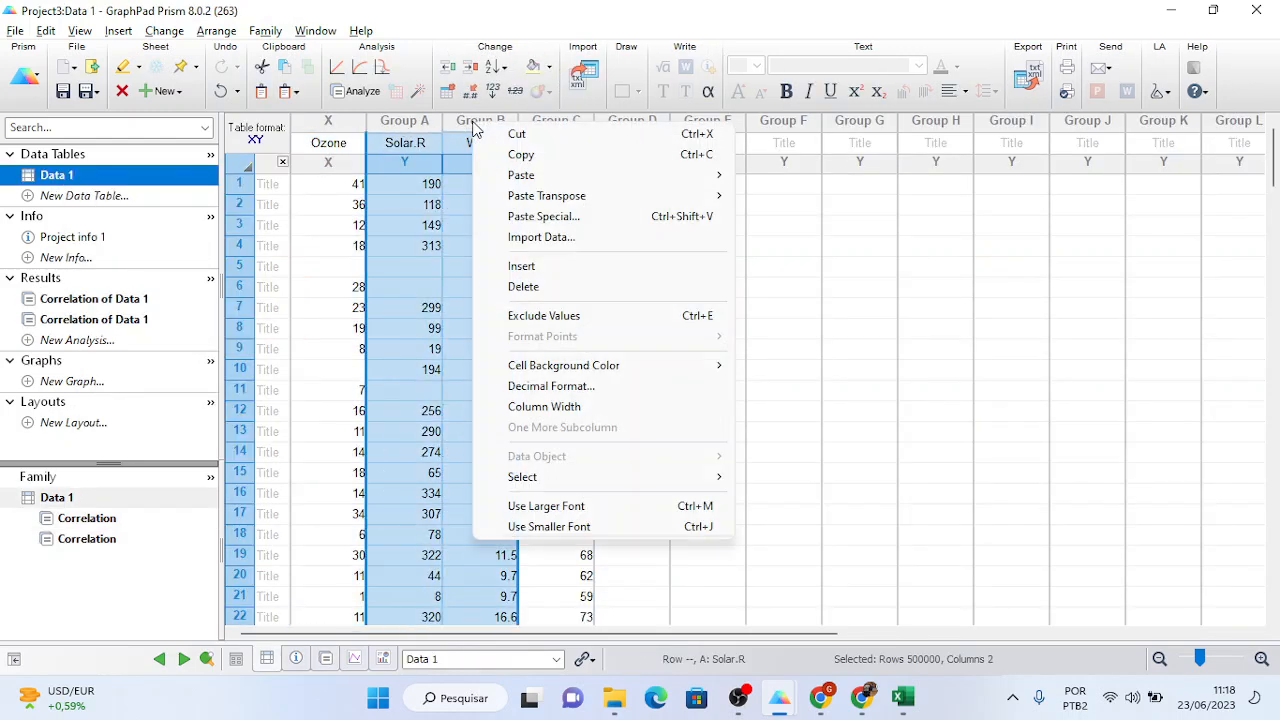
left_click(535, 288)
left_click(512, 266)
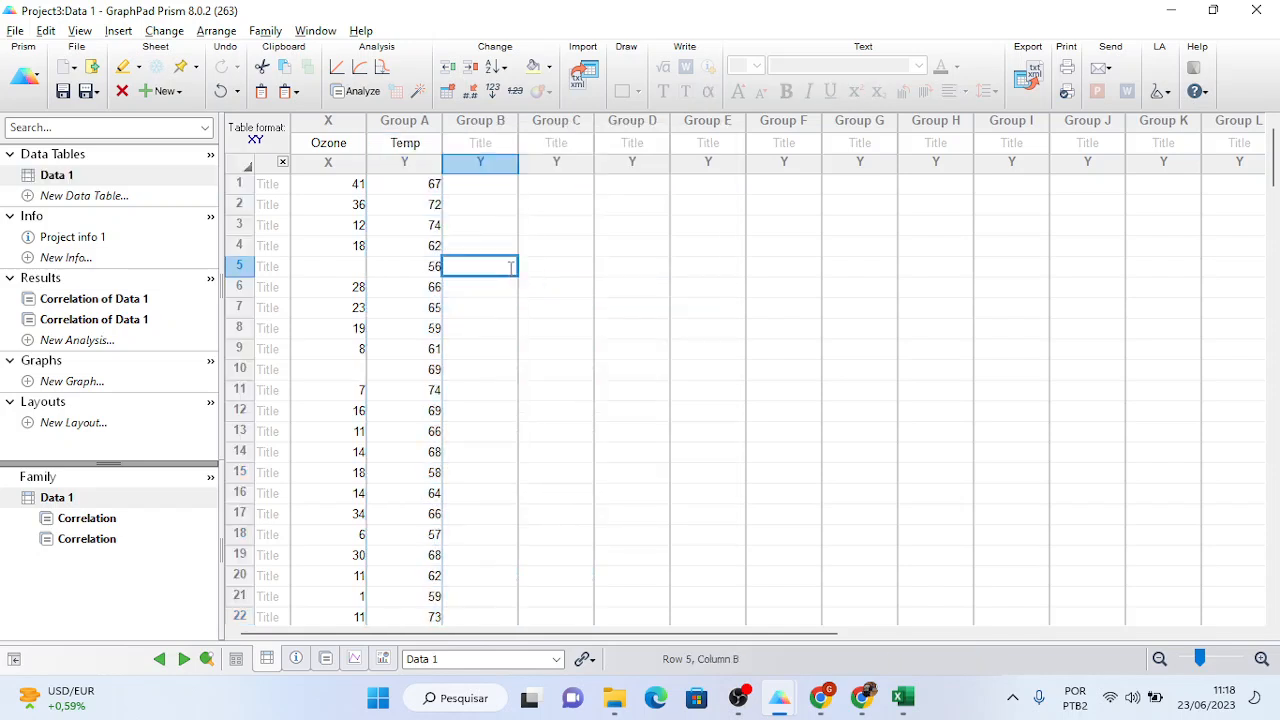
left_click(118, 299)
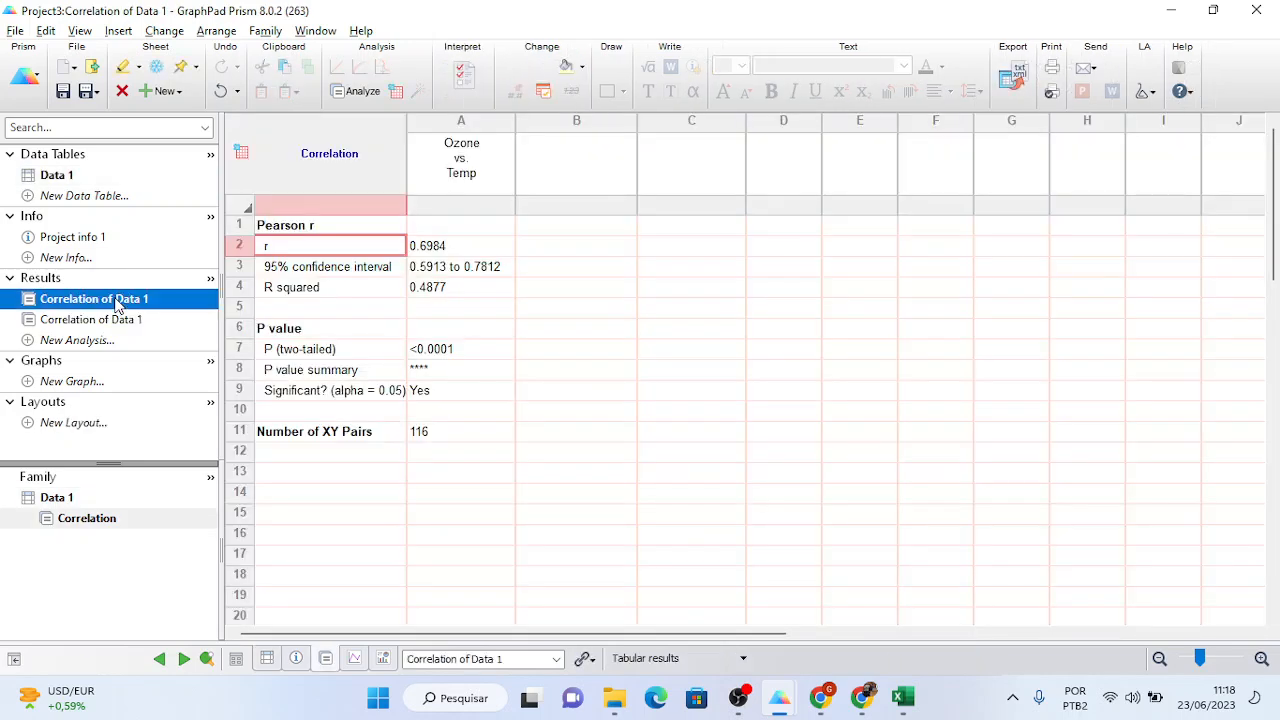
- Make a new points-only XY scatter graph of Temp against Ozone from Data 1
left_click(38, 384)
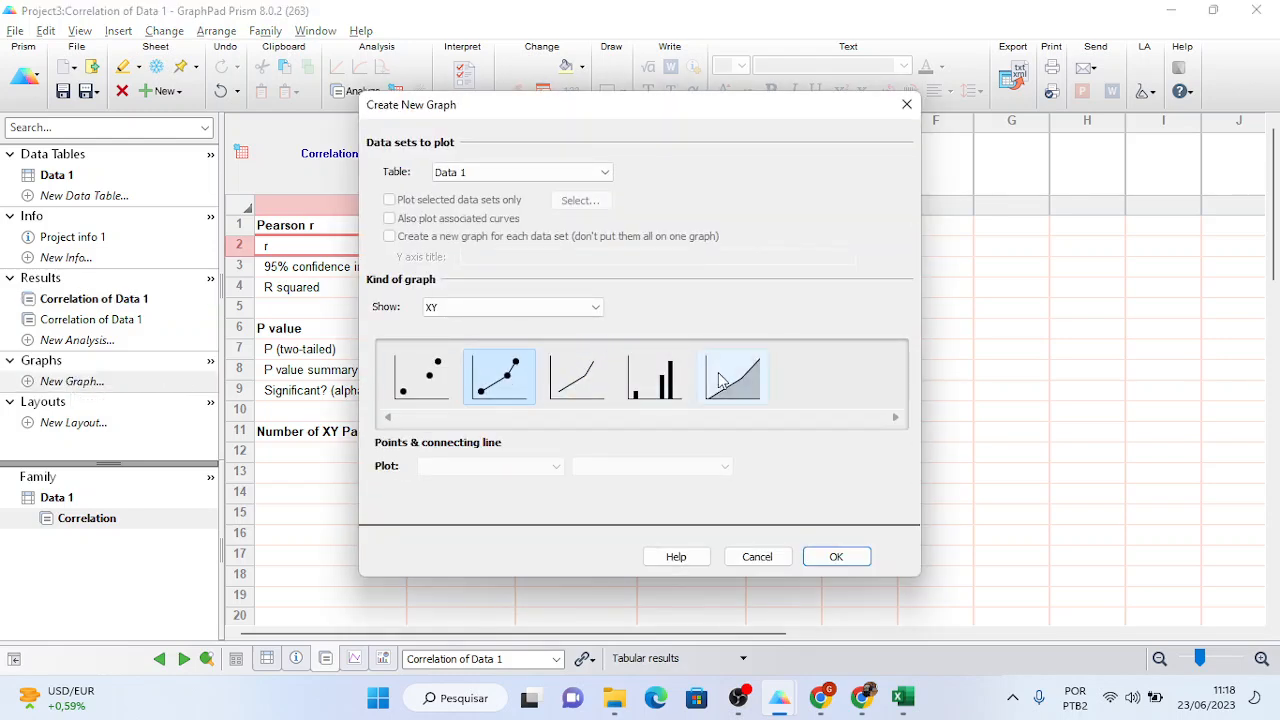
left_click(432, 370)
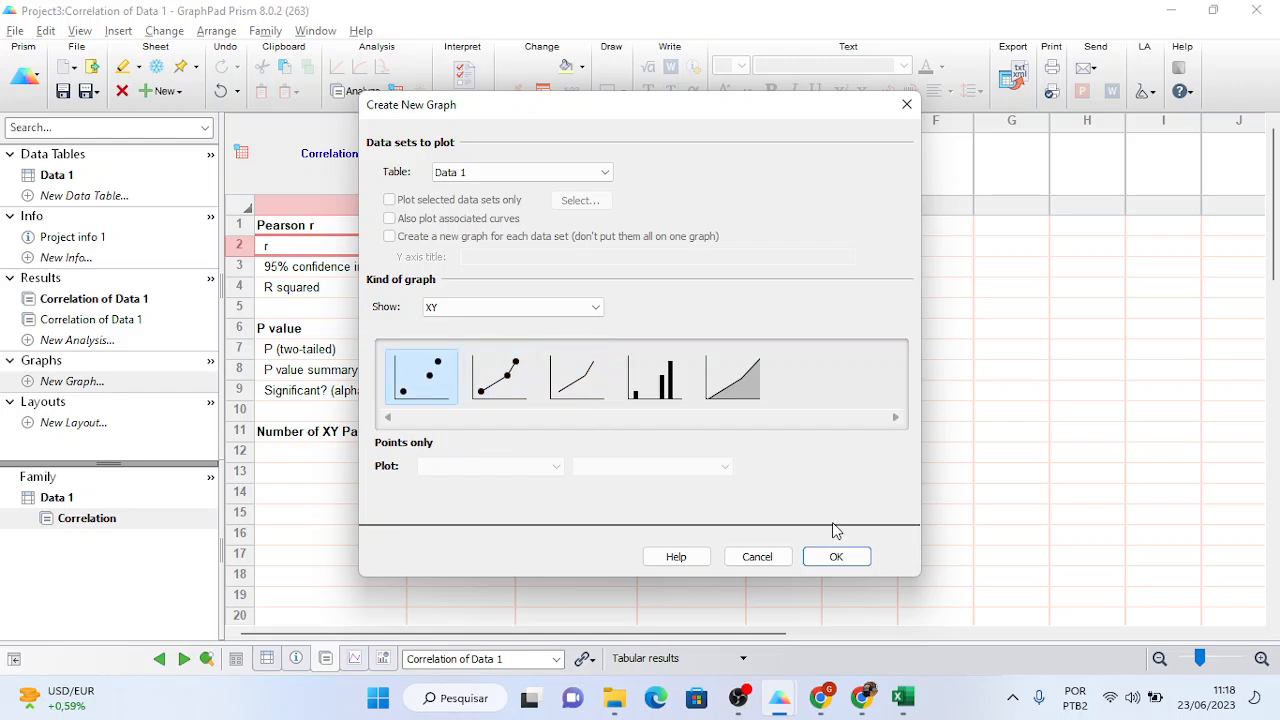
left_click(833, 556)
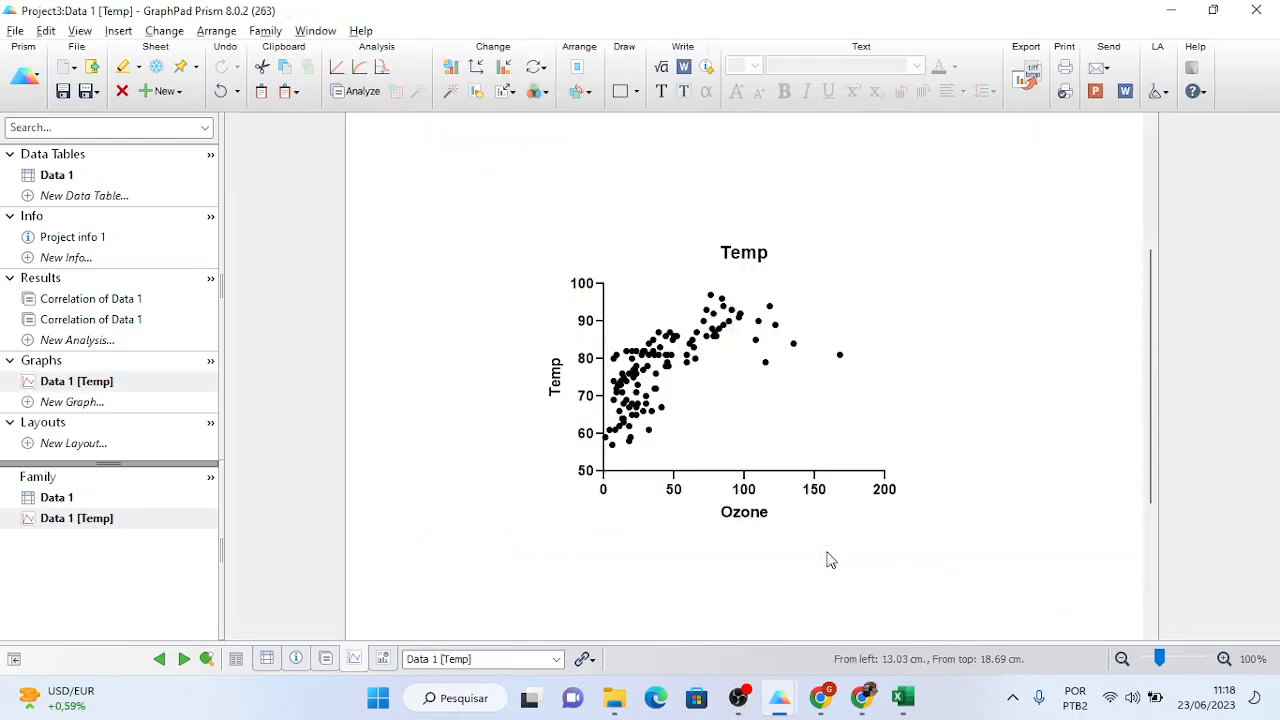
- Lengthen the Temp vs Ozone graph's X and Y axes and shift the graph left on the page
left_click(850, 476)
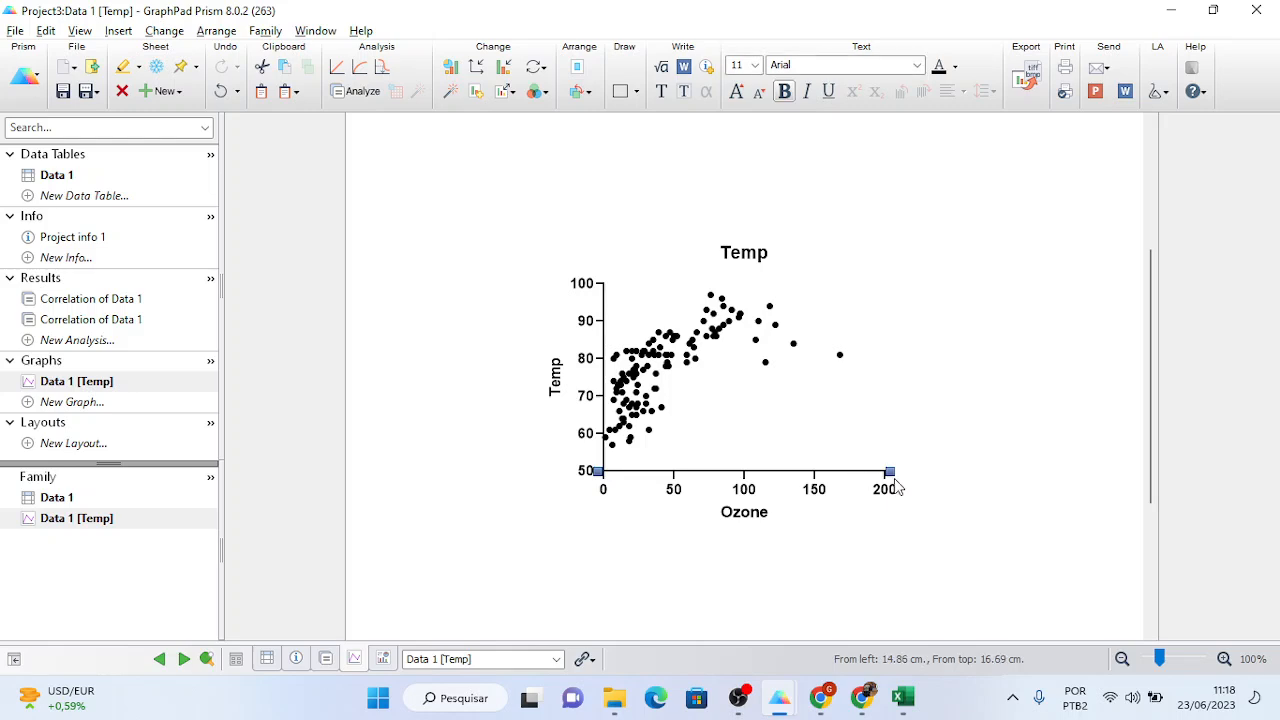
left_click_drag(890, 472, 956, 472)
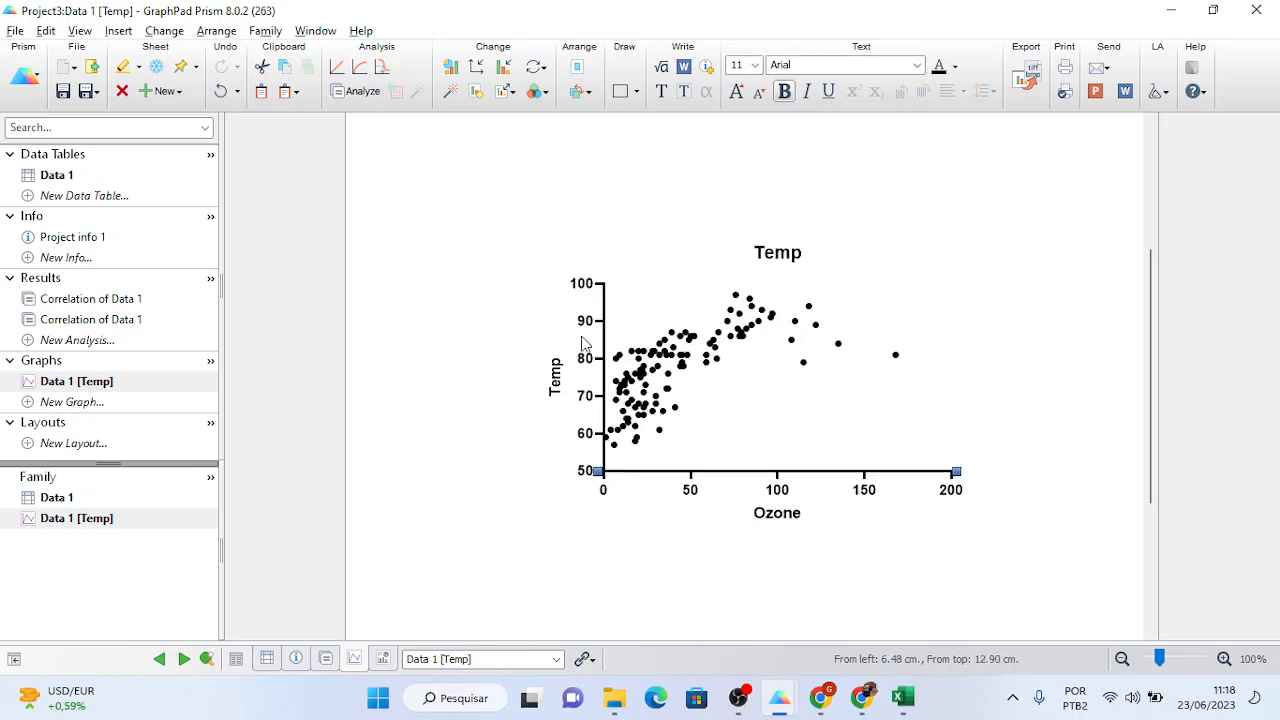
left_click(607, 310)
left_click_drag(604, 277, 590, 212)
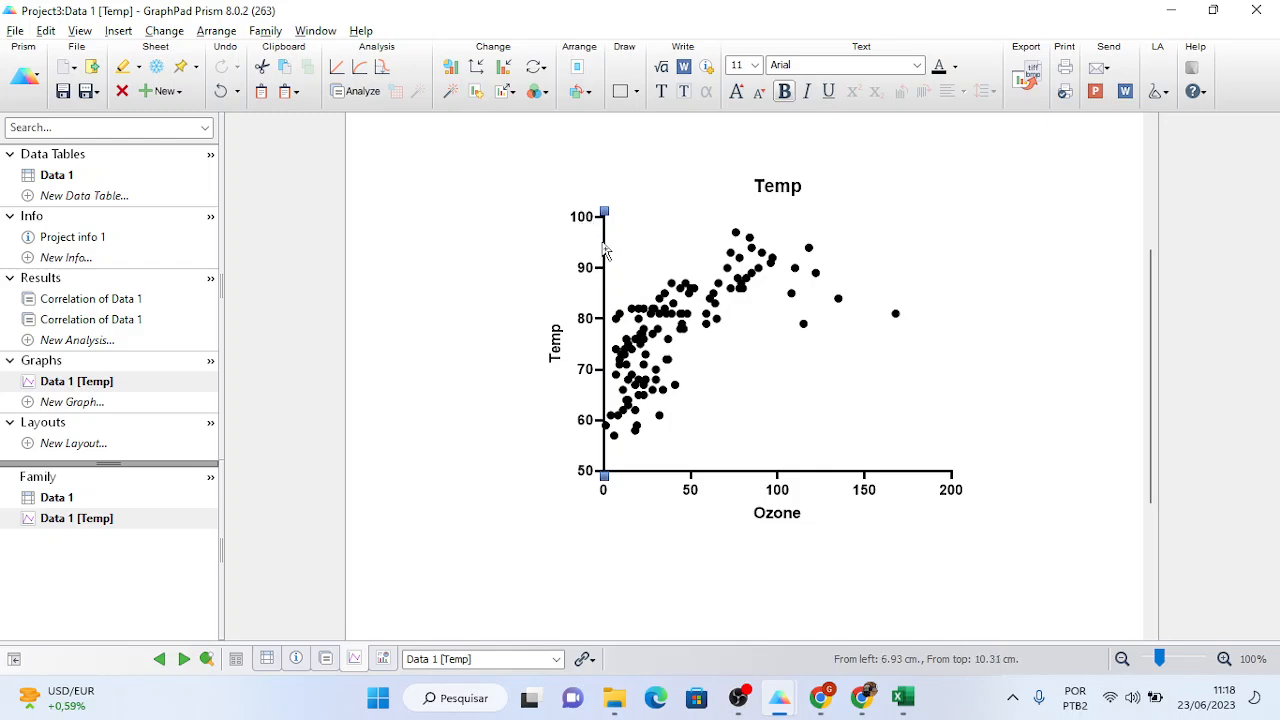
left_click_drag(600, 250, 522, 284)
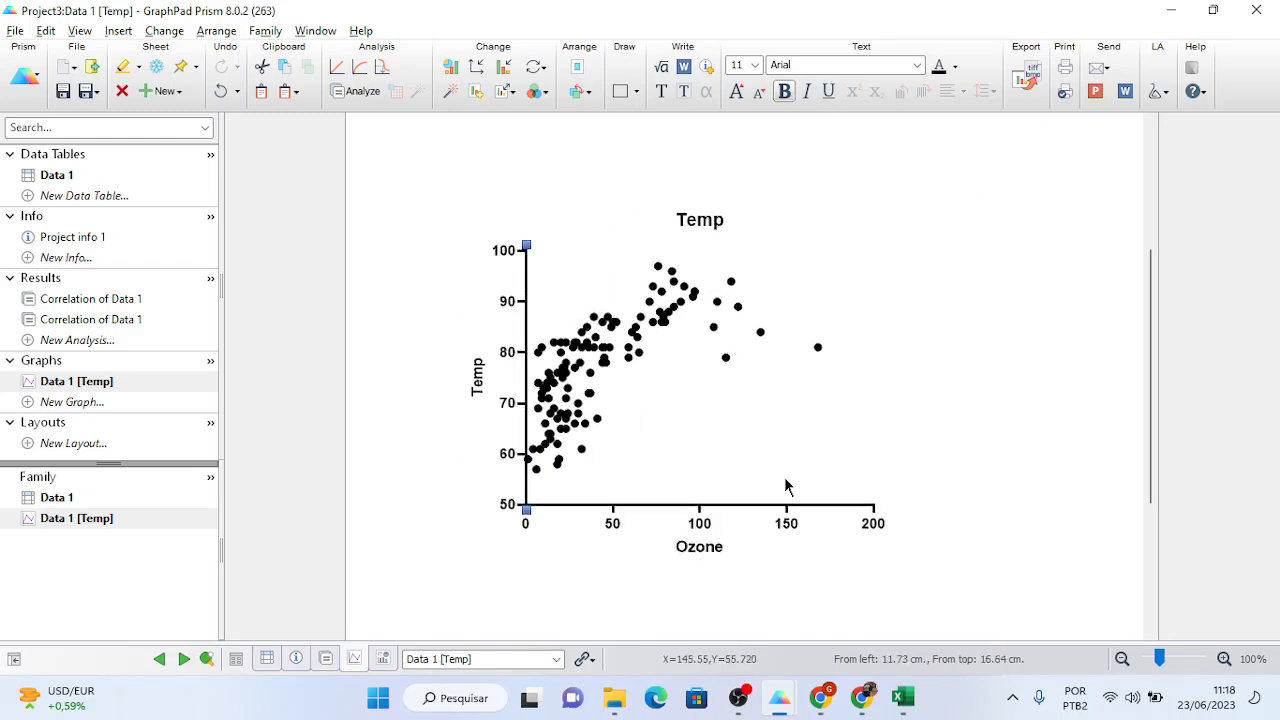
left_click(840, 511)
left_click_drag(880, 506, 935, 507)
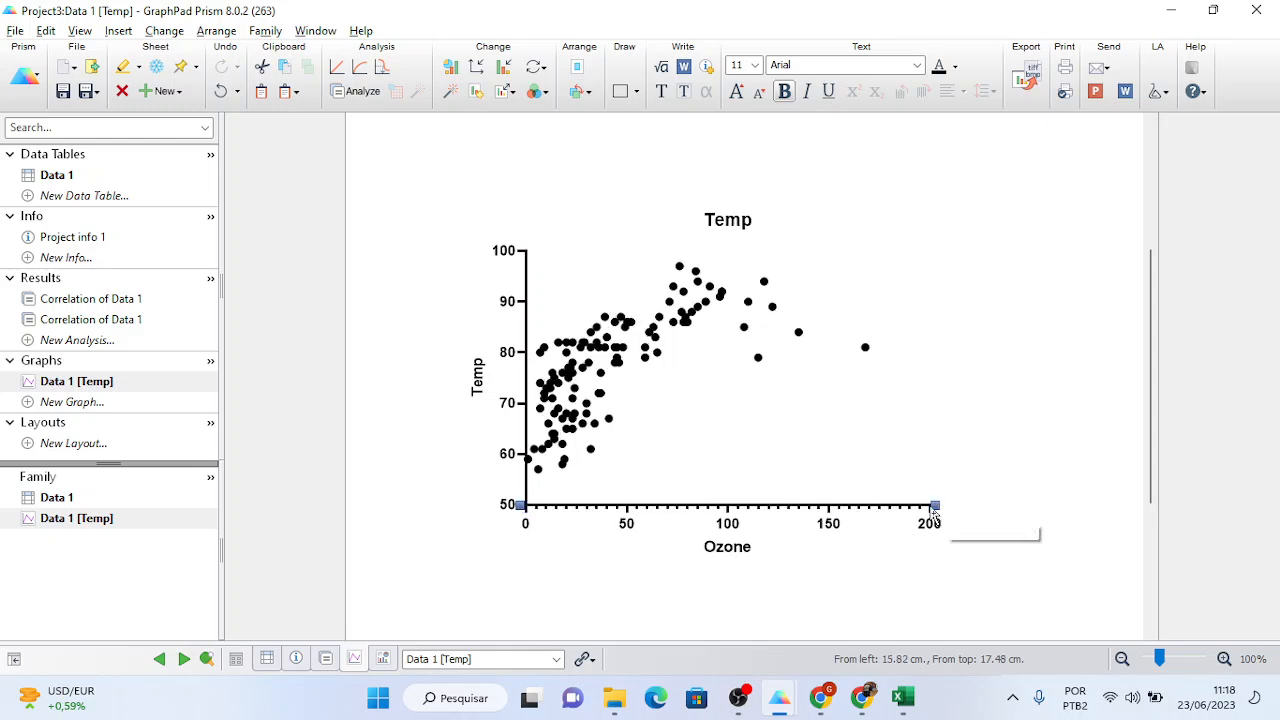
left_click(759, 360)
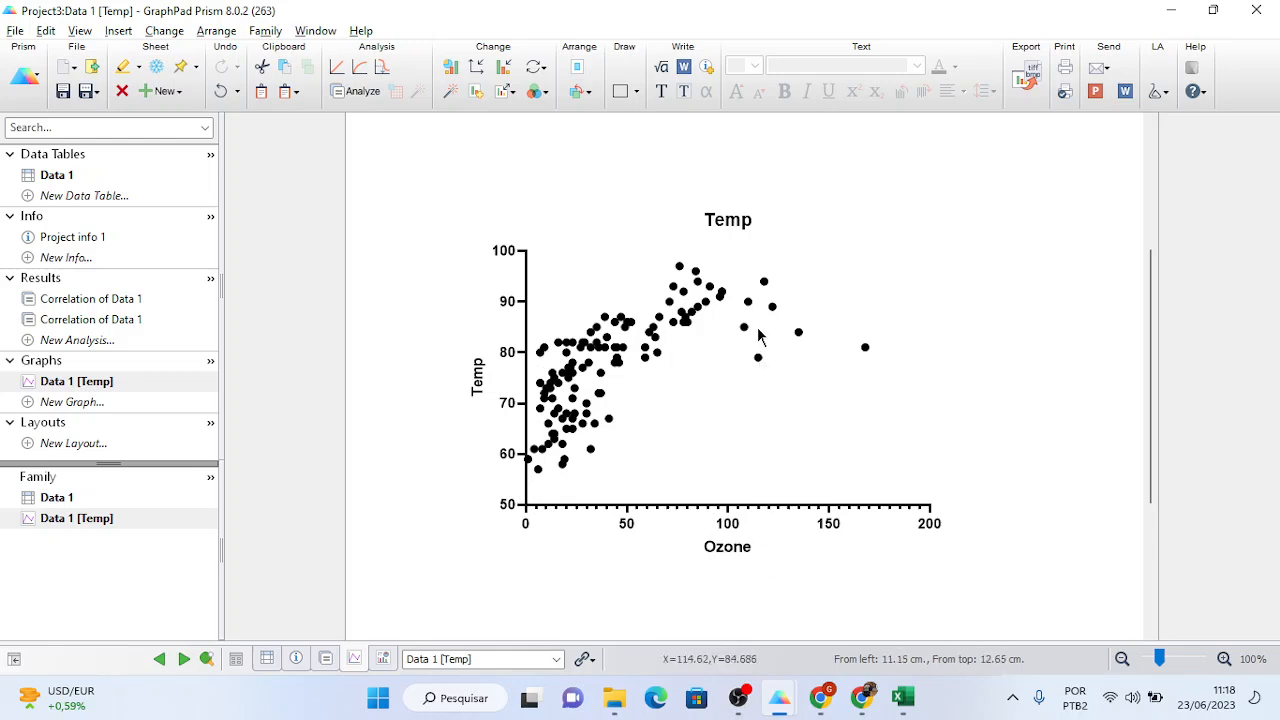
mouse_move(760, 366)
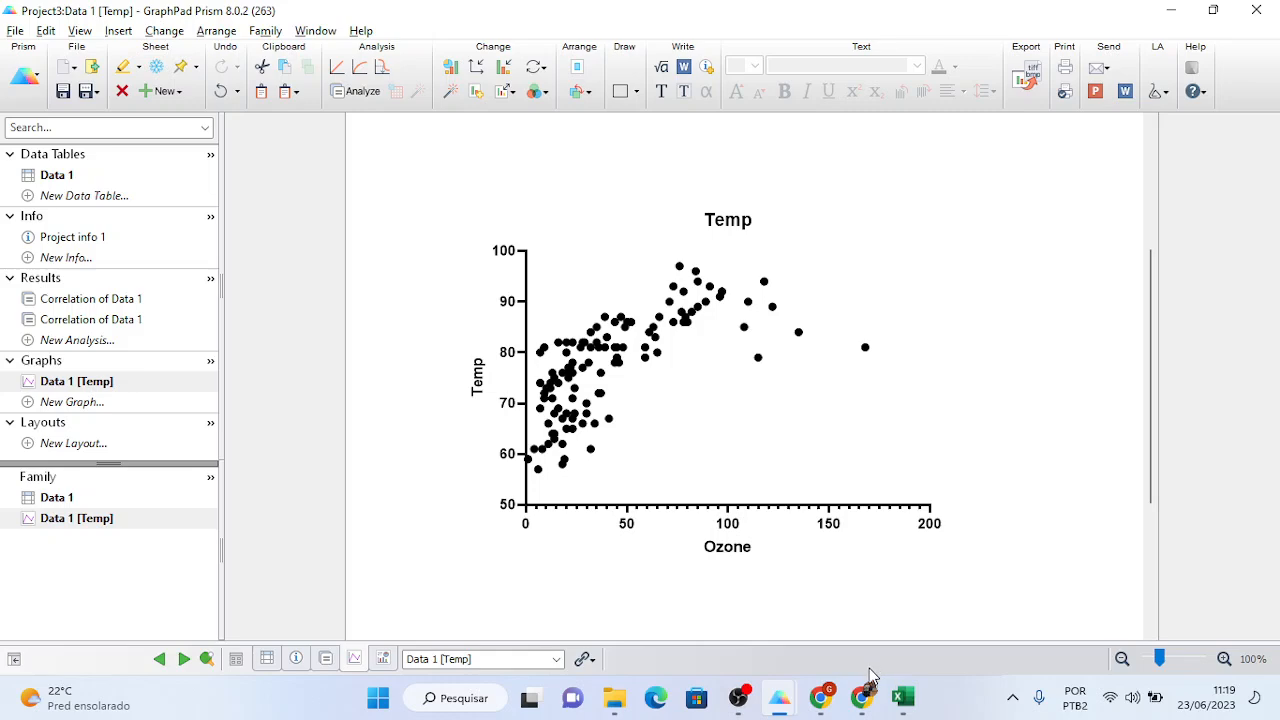
- Switch to Project2, collapse the help tip, check its points-only graph, and show the Ozone correlations data table
mouse_move(781, 700)
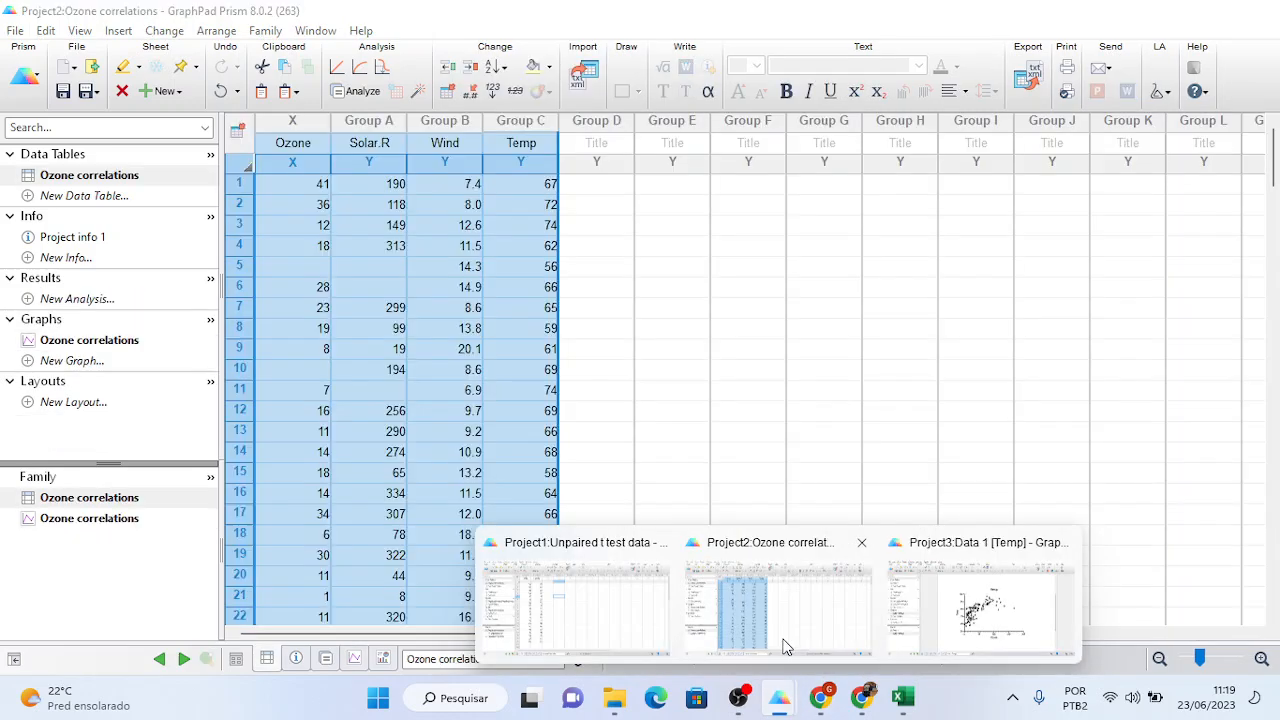
left_click(786, 640)
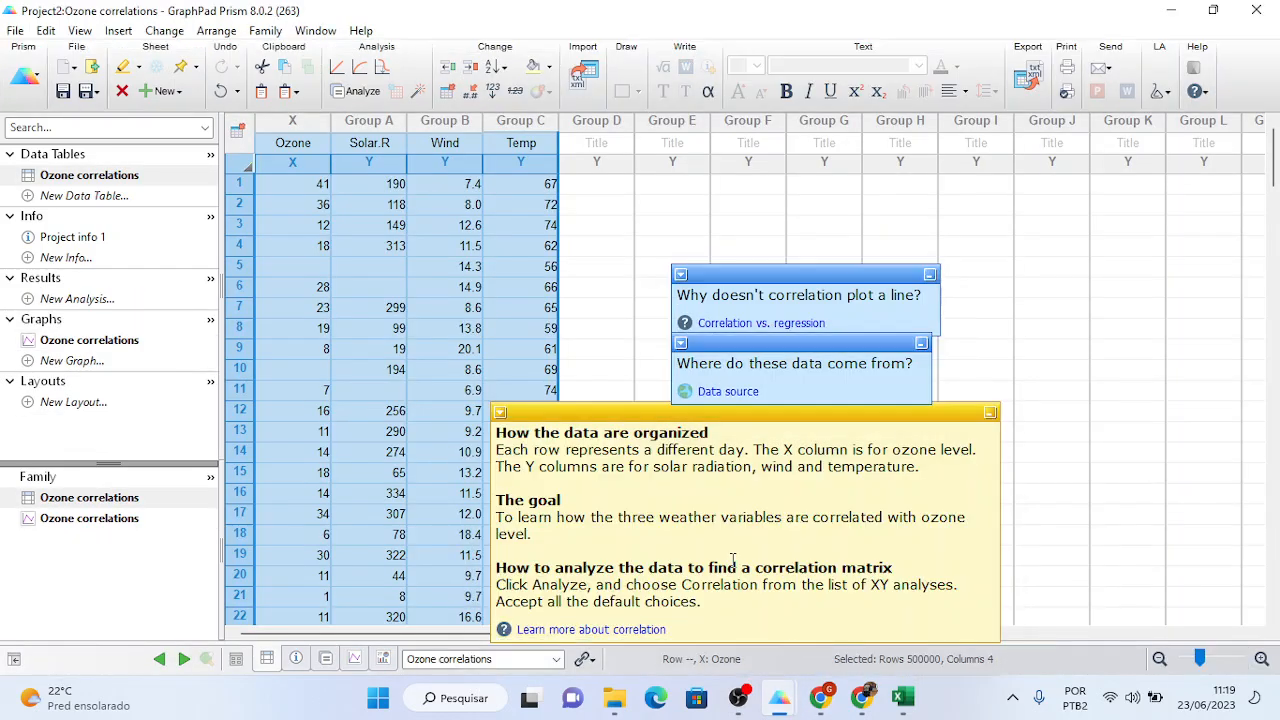
left_click(992, 414)
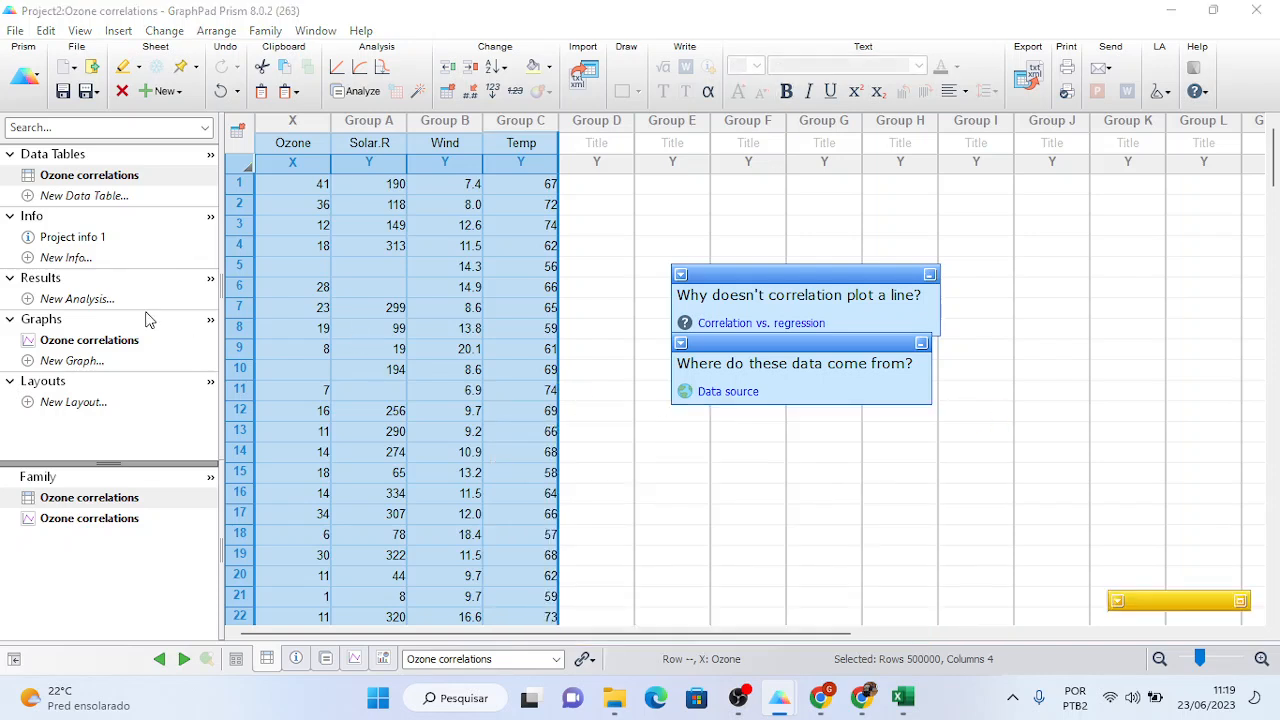
left_click(106, 342)
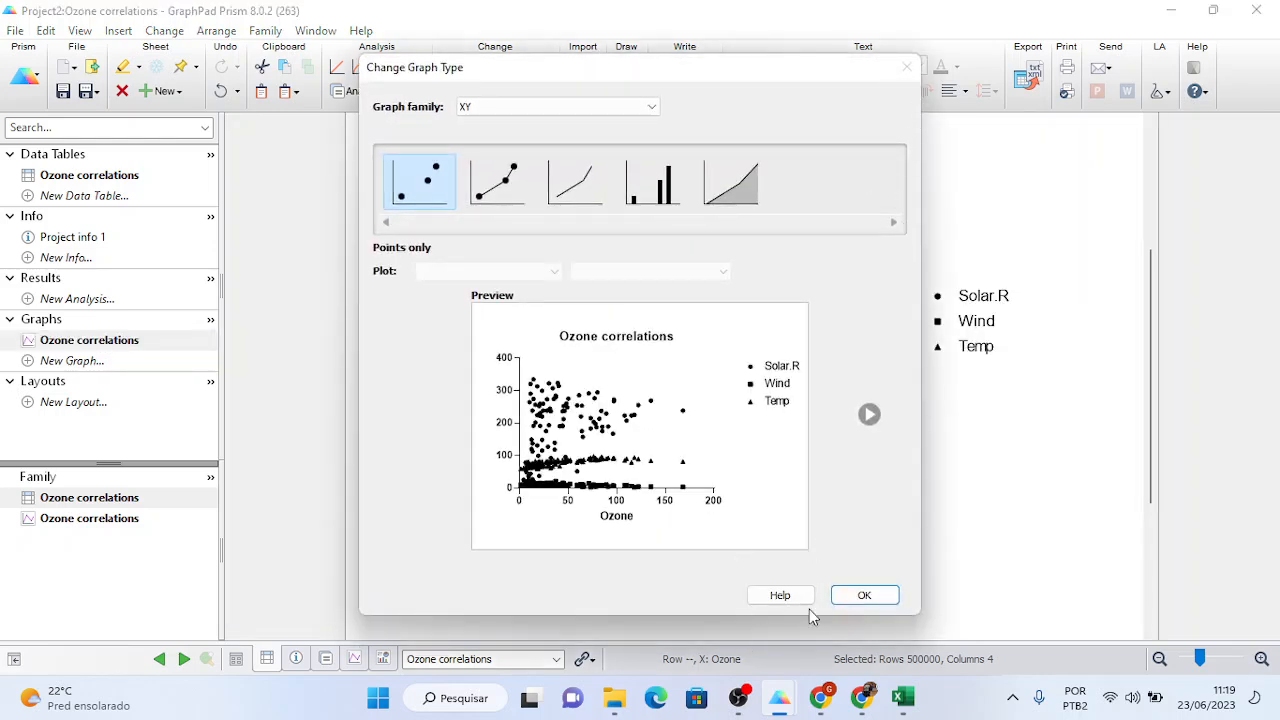
left_click(866, 596)
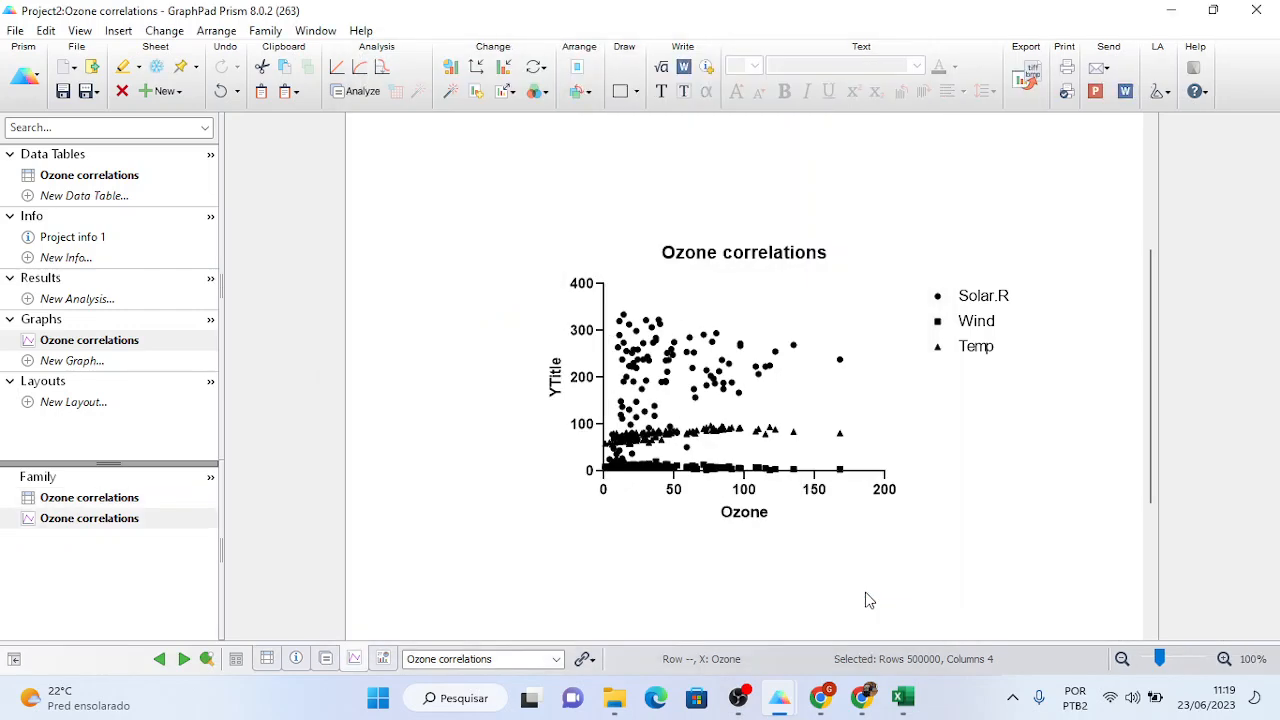
left_click(141, 179)
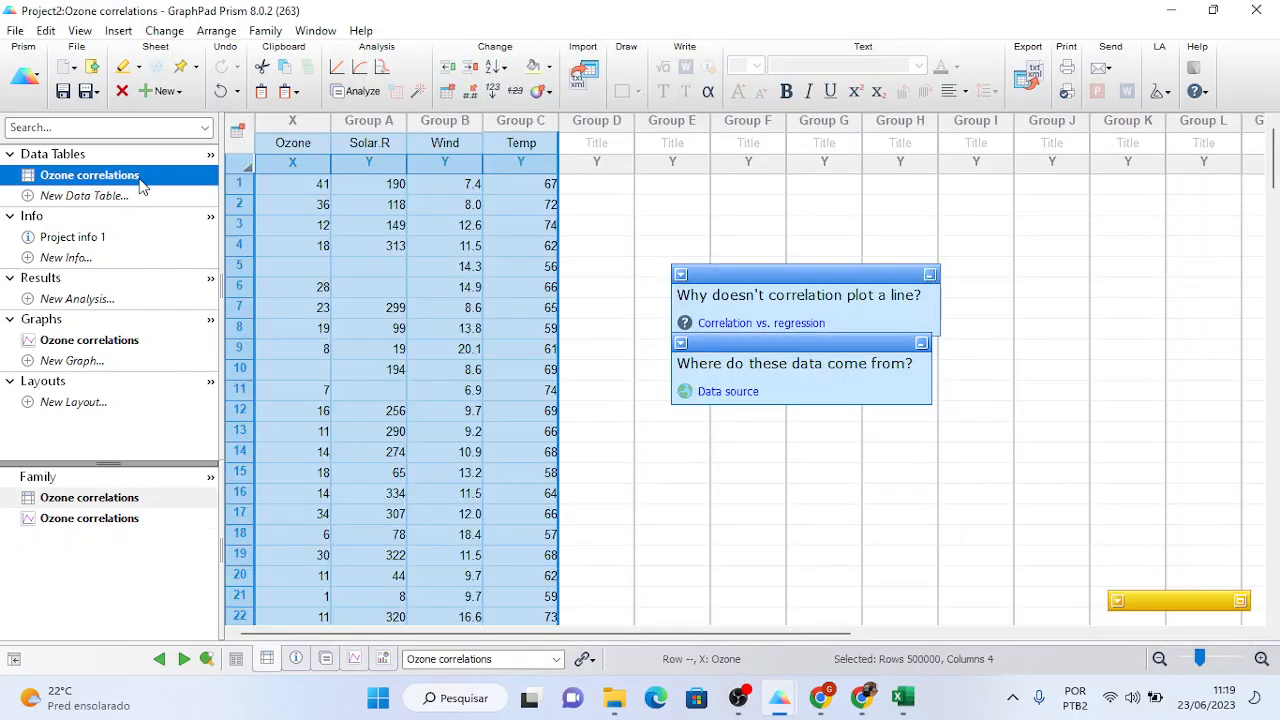
- In Project3, review the Ozone vs Temp r of 0.6984 and its 95% CI, then start a new data table
mouse_move(781, 702)
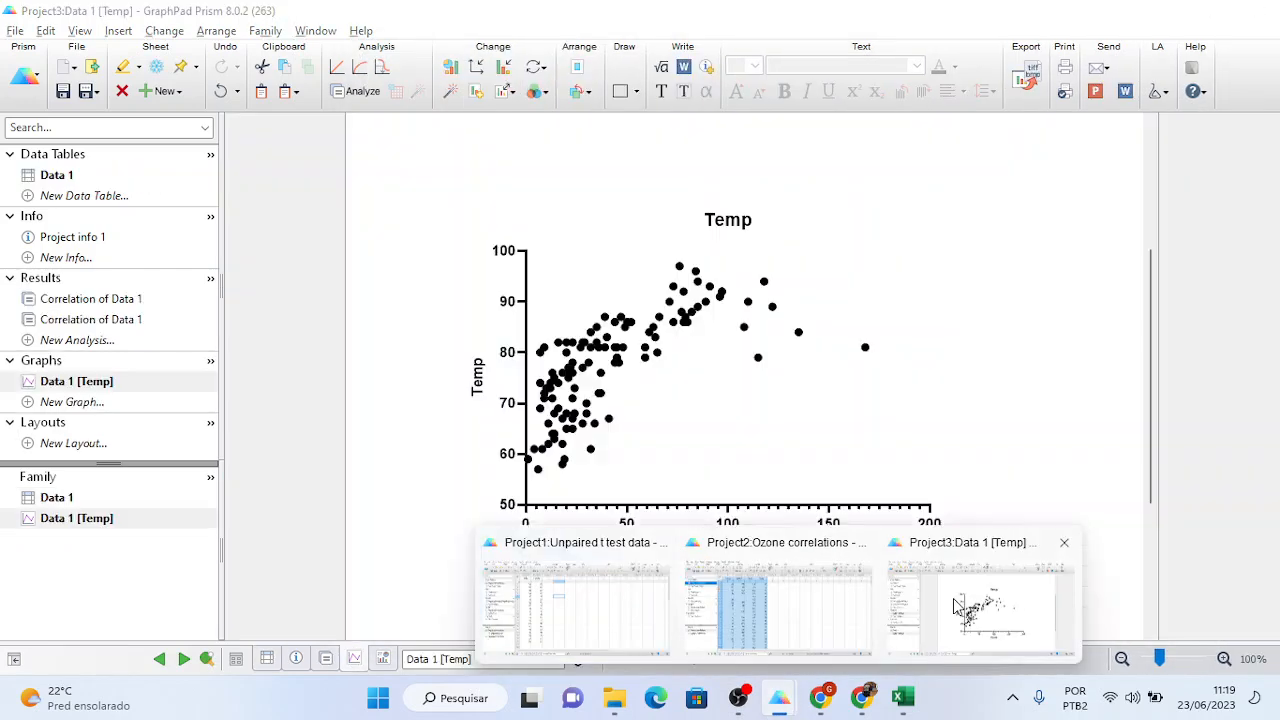
left_click(980, 610)
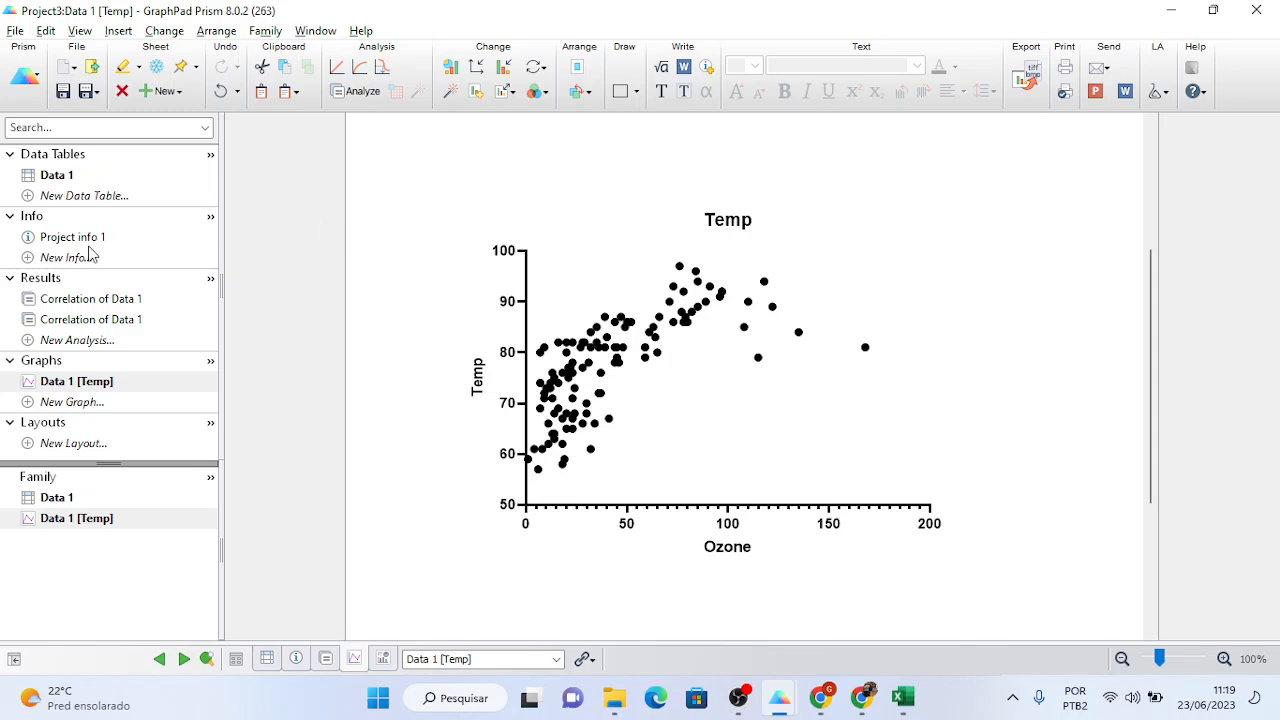
left_click(82, 304)
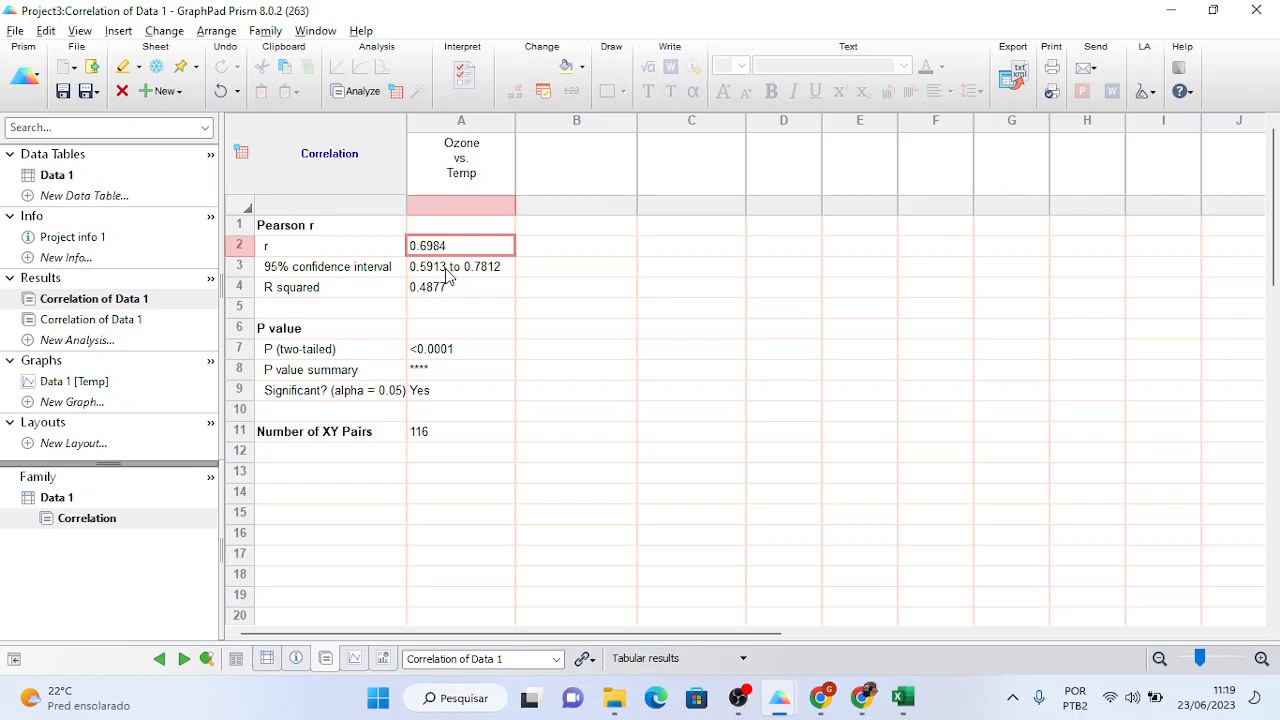
left_click(324, 247)
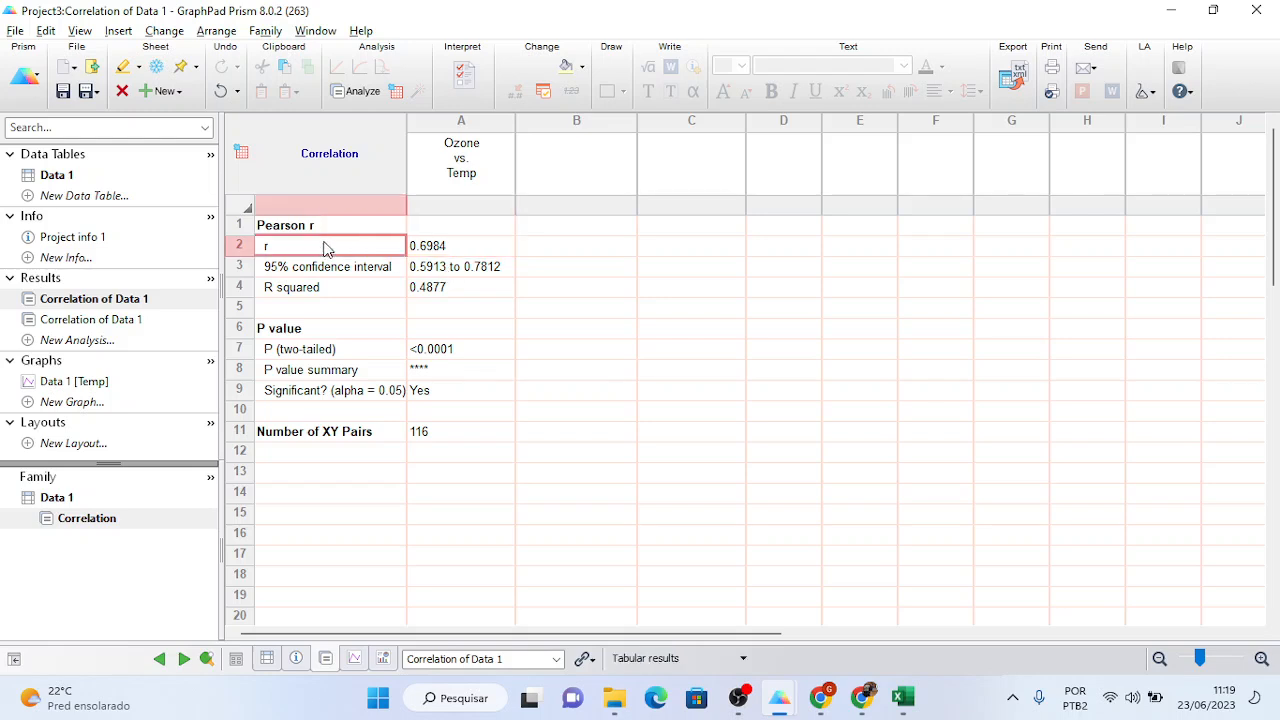
left_click(423, 254)
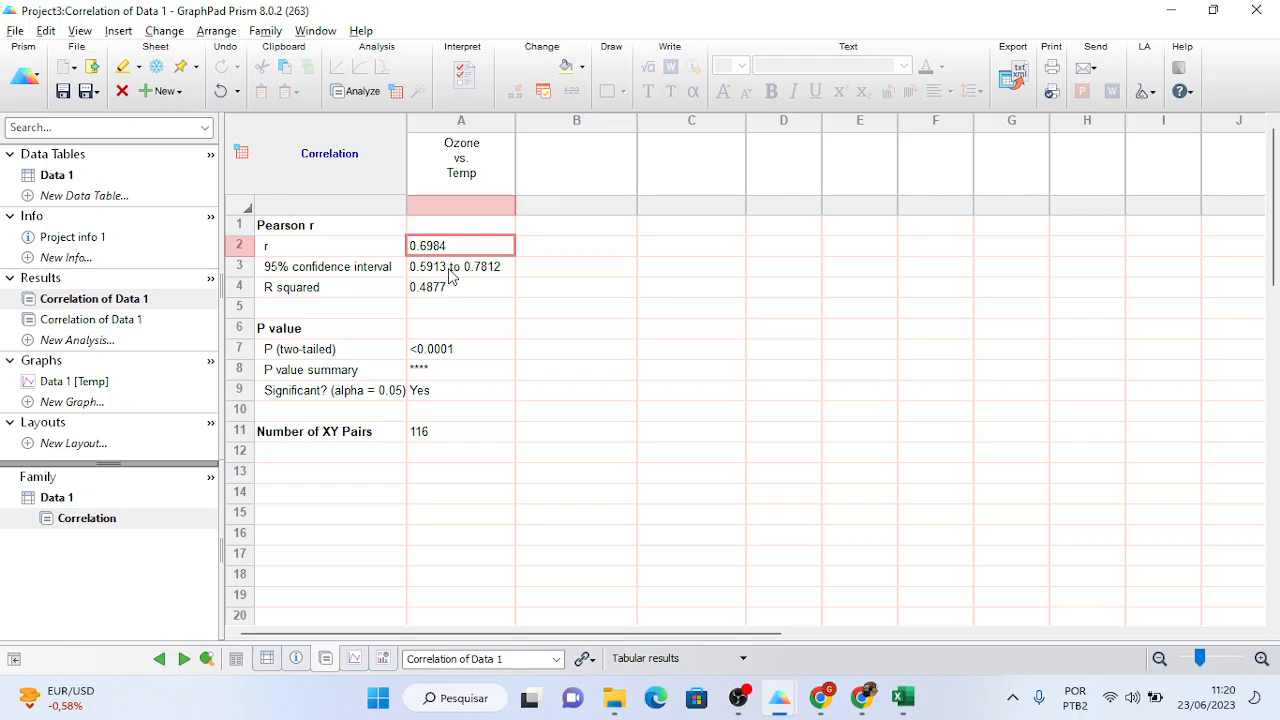
left_click(450, 277)
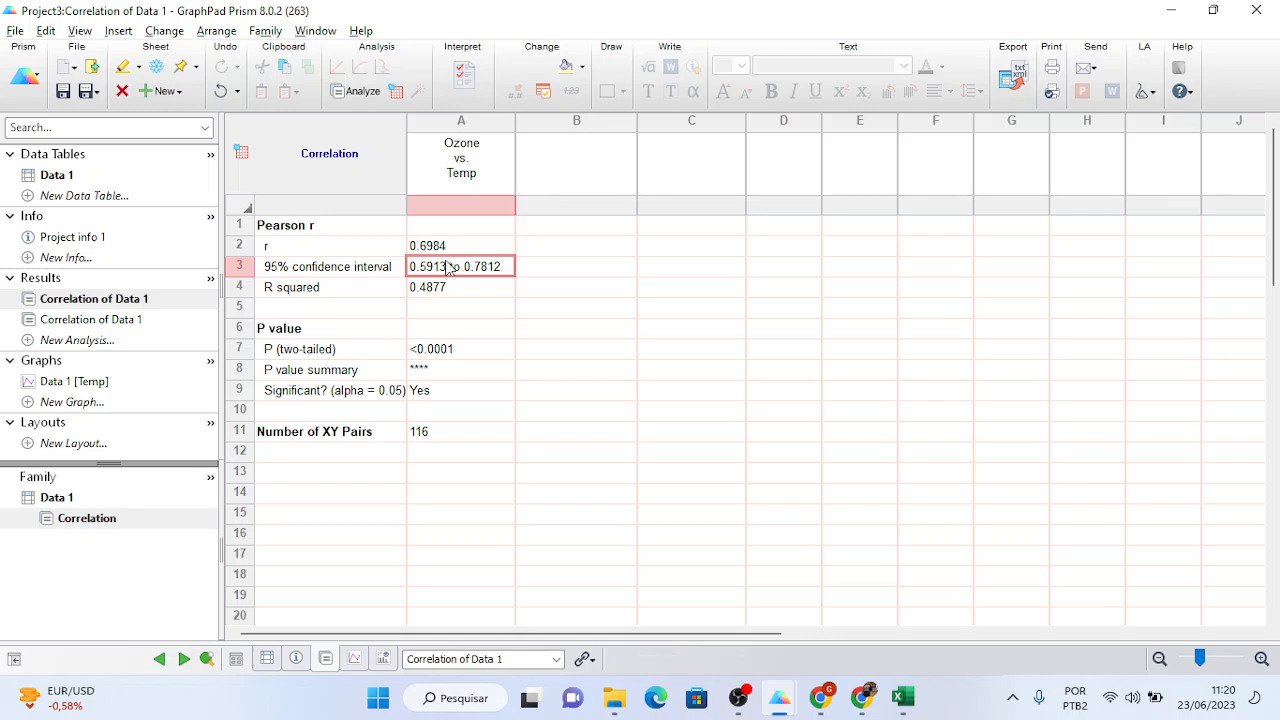
left_click(444, 247)
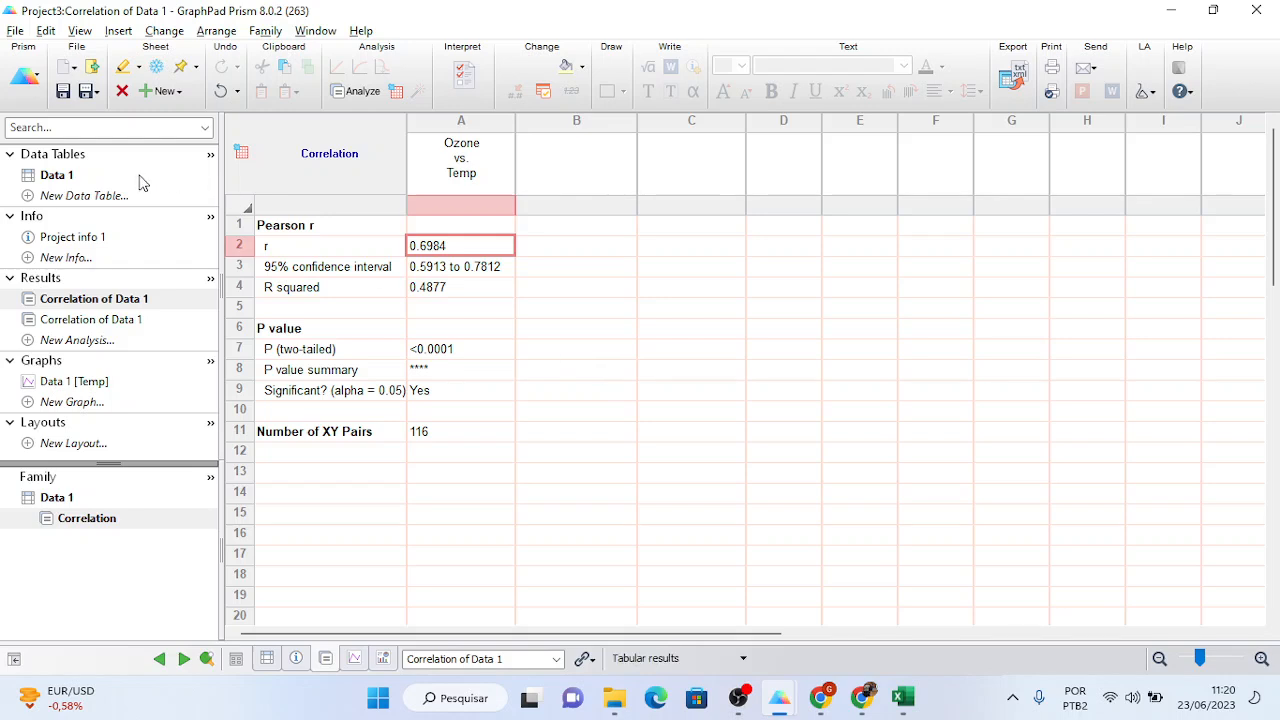
left_click(29, 197)
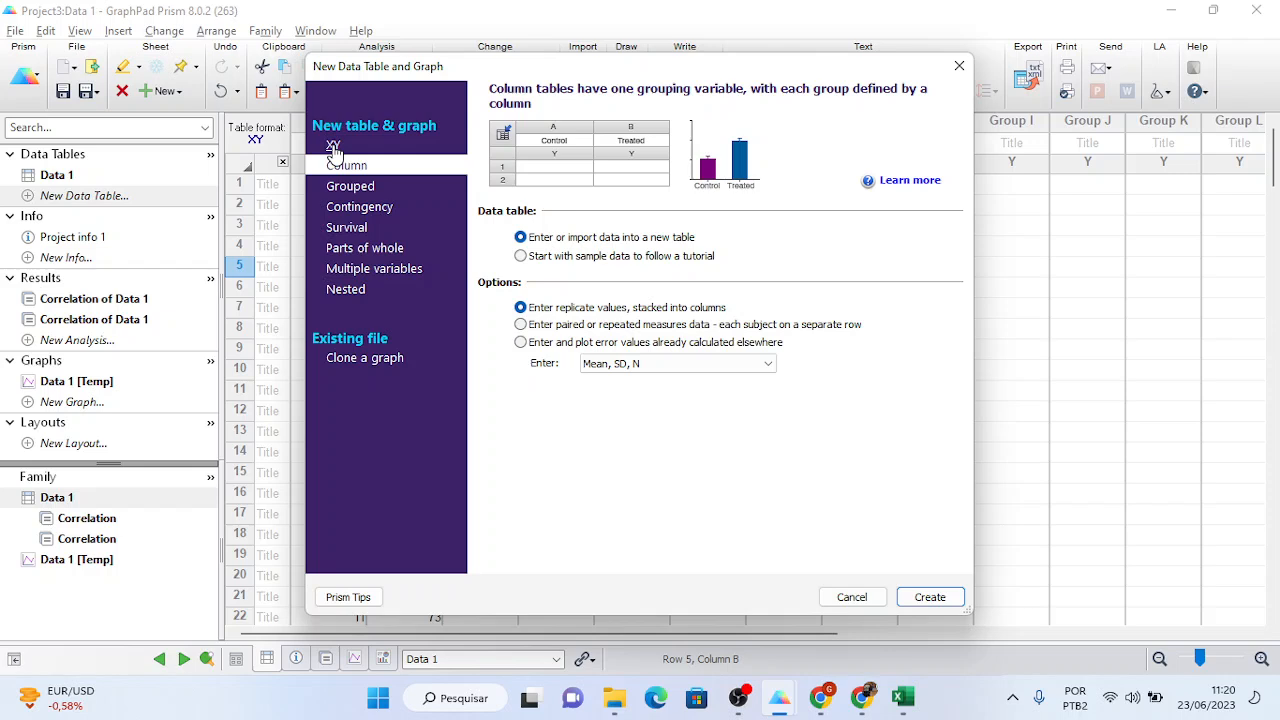
- Create a new XY table with single Y values and columns titled Temp and Ozone
left_click(333, 148)
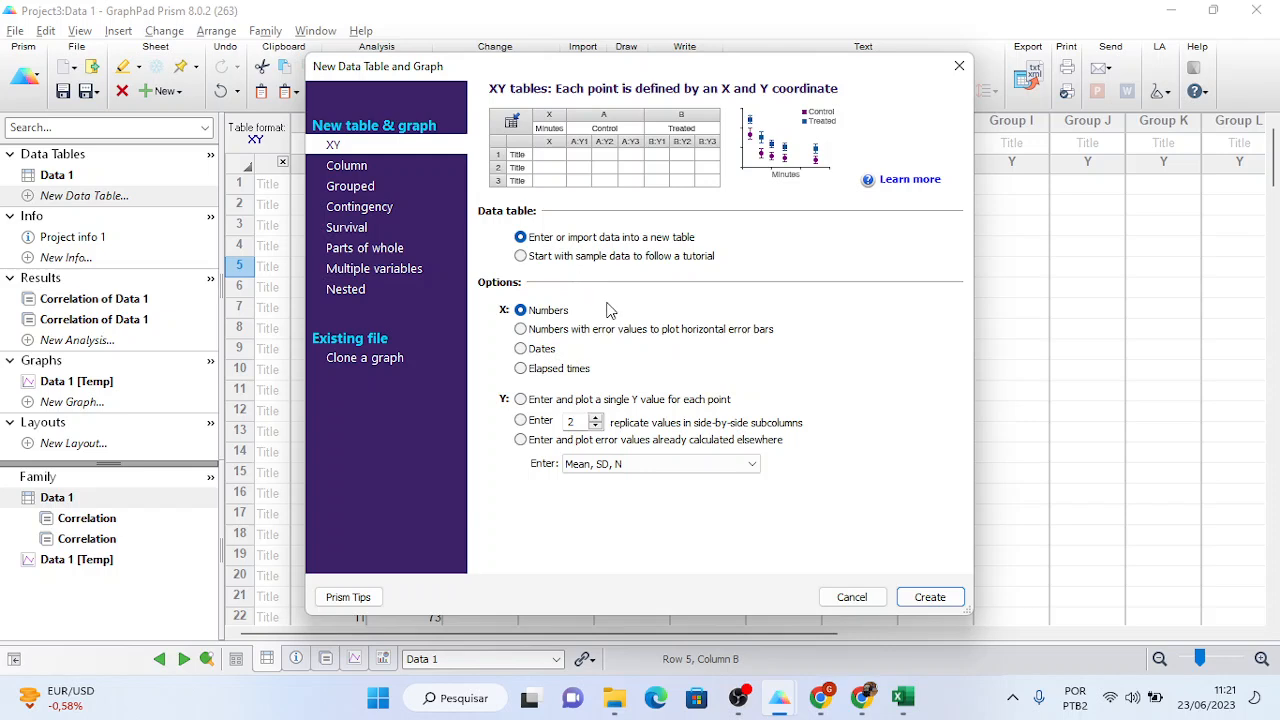
left_click(548, 406)
left_click(929, 600)
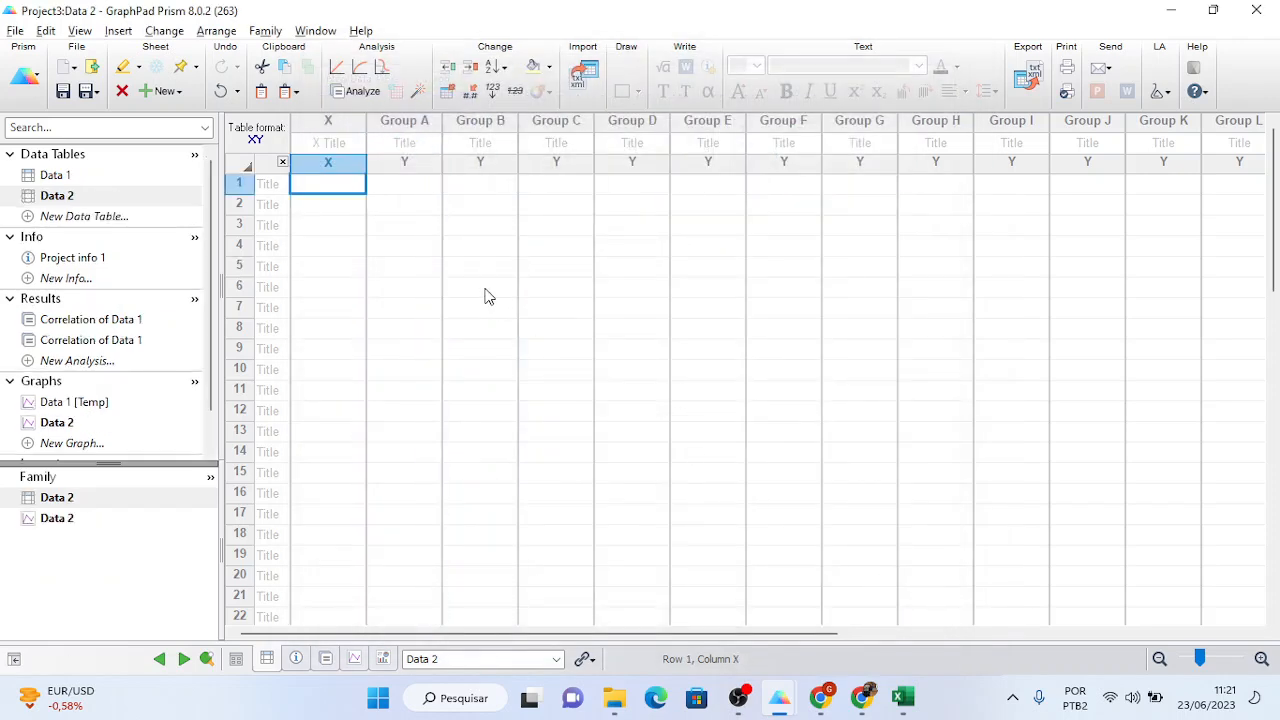
left_click(333, 145)
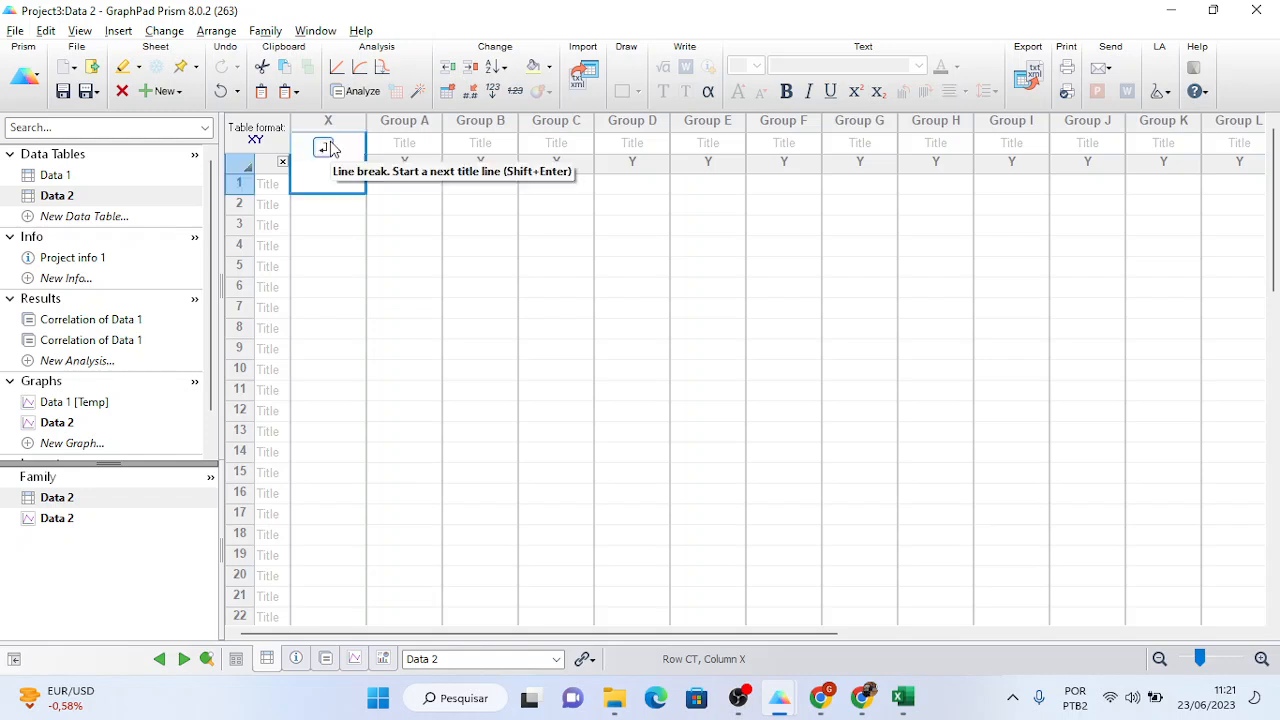
type("Temp")
key("Tab")
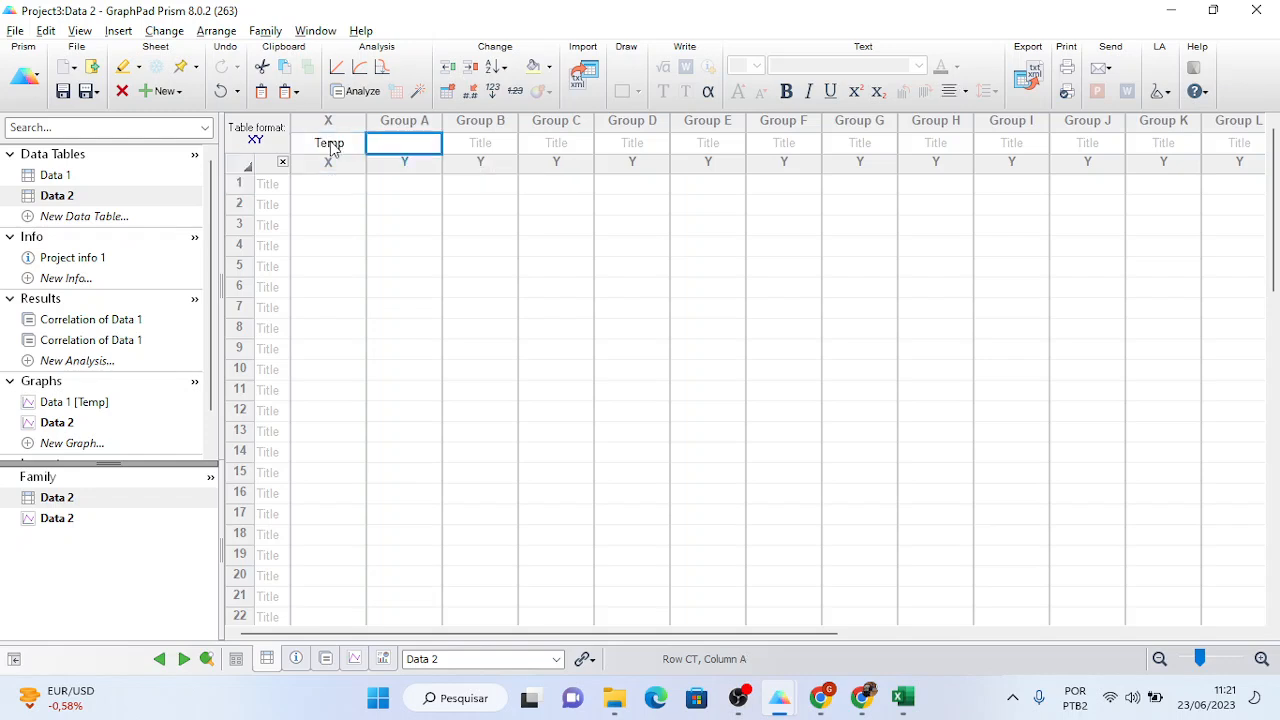
type("Ozone")
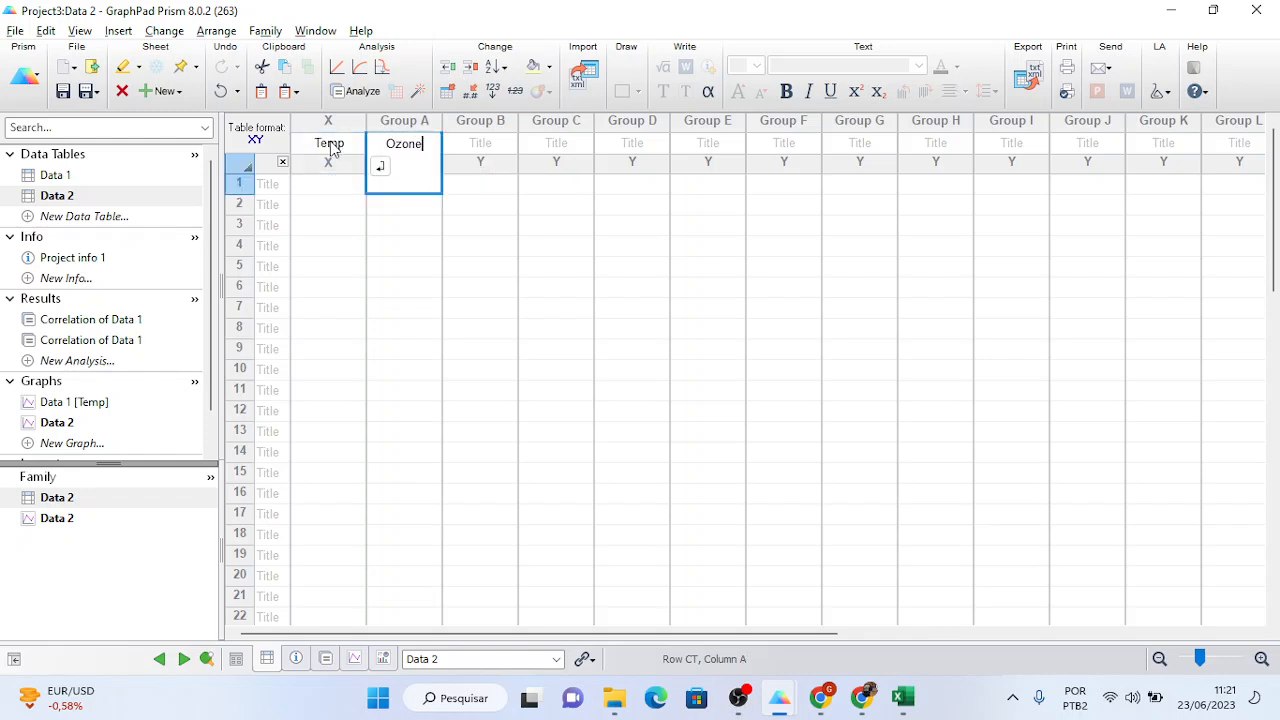
left_click(331, 183)
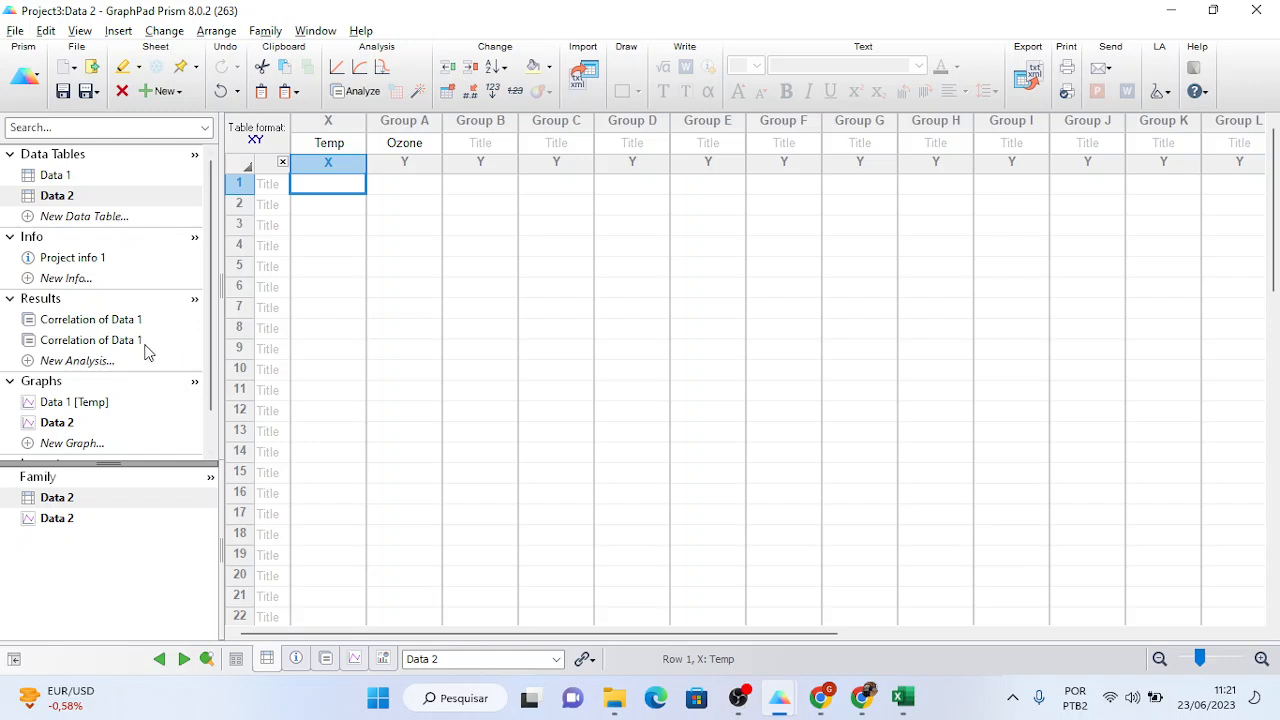
- Paste Data 1's row 7 values (Temp 23, Ozone 65) down 21 rows of Data 2, then select both columns
left_click(66, 179)
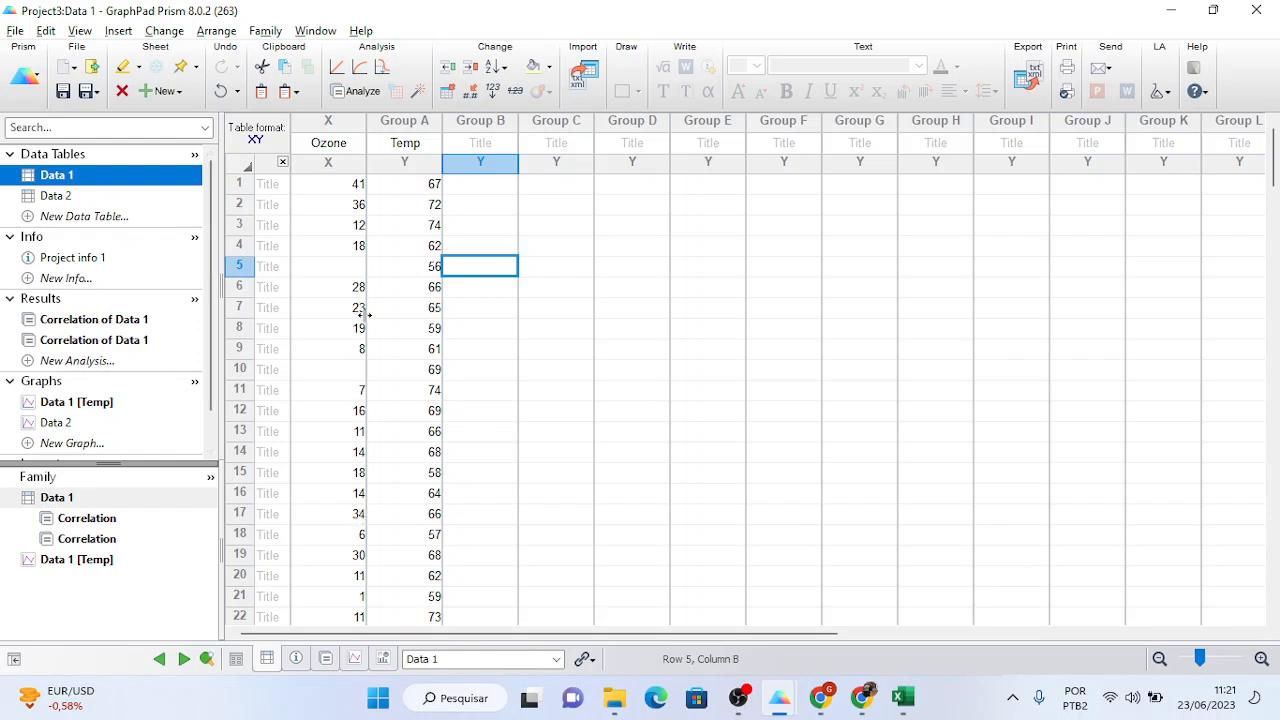
left_click_drag(356, 308, 389, 314)
key("ctrl+c")
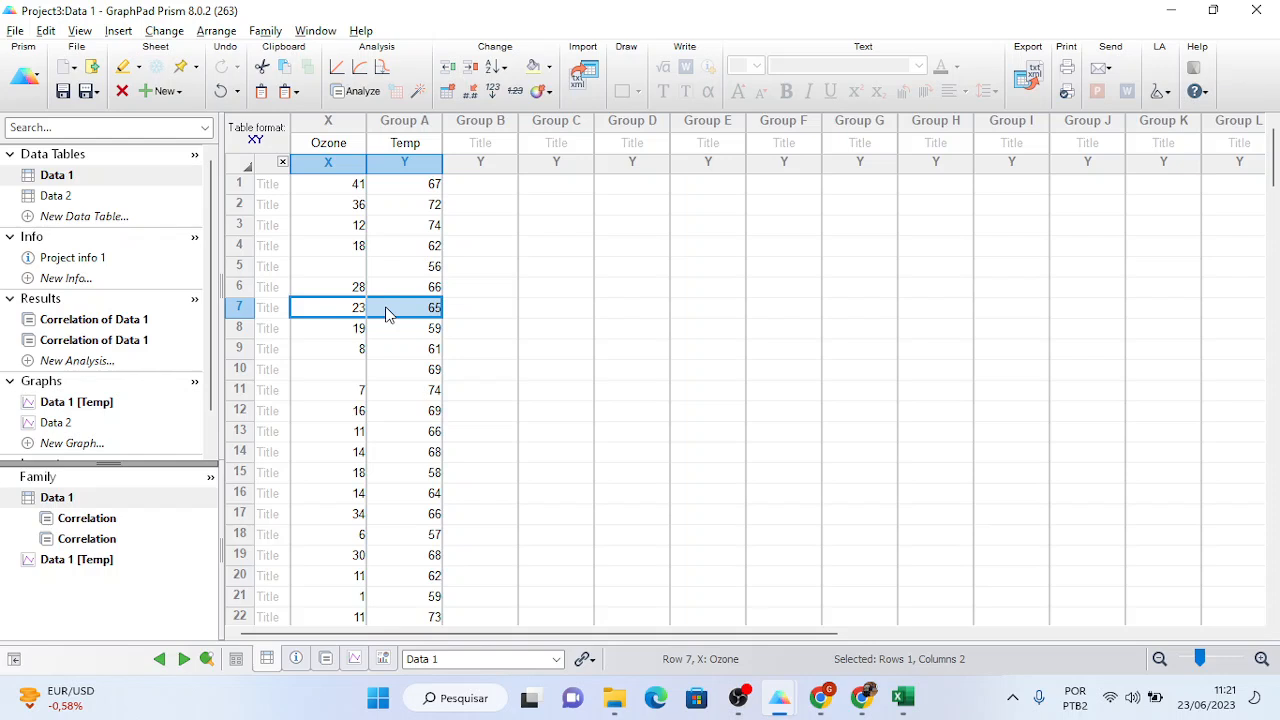
left_click(73, 195)
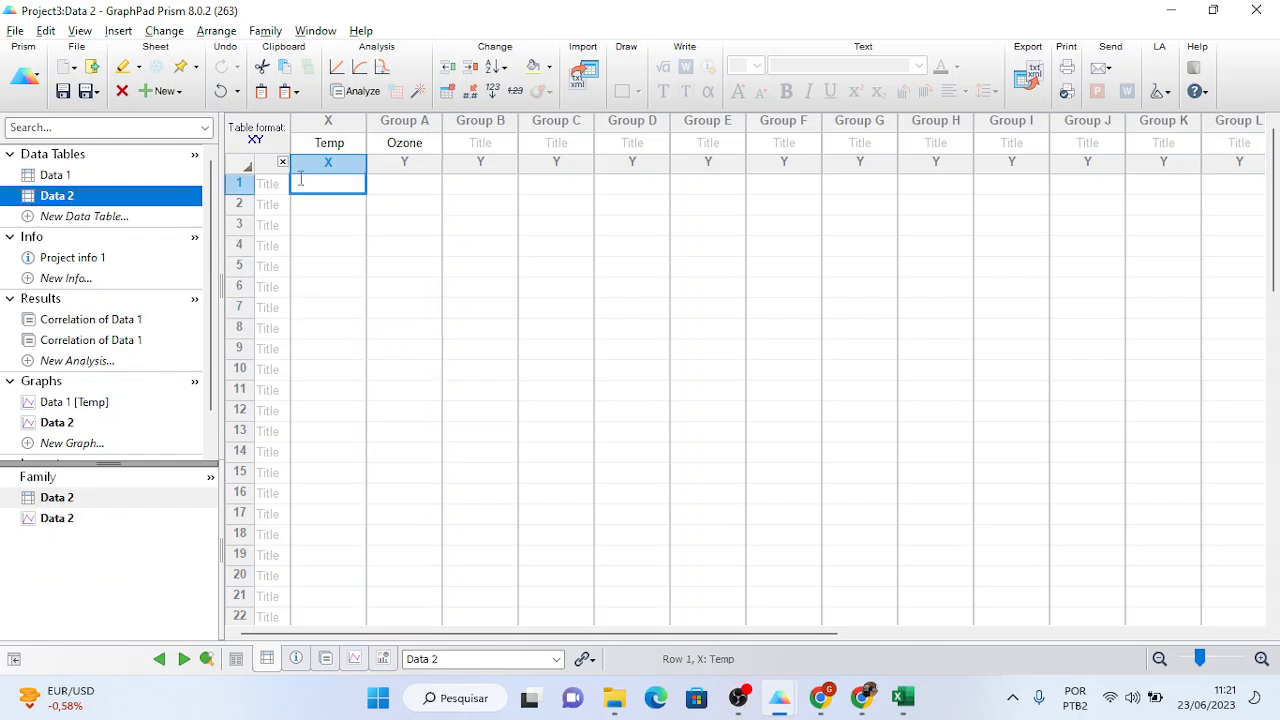
key("ctrl+v")
key("Down")
key("ctrl+v")
key("Down")
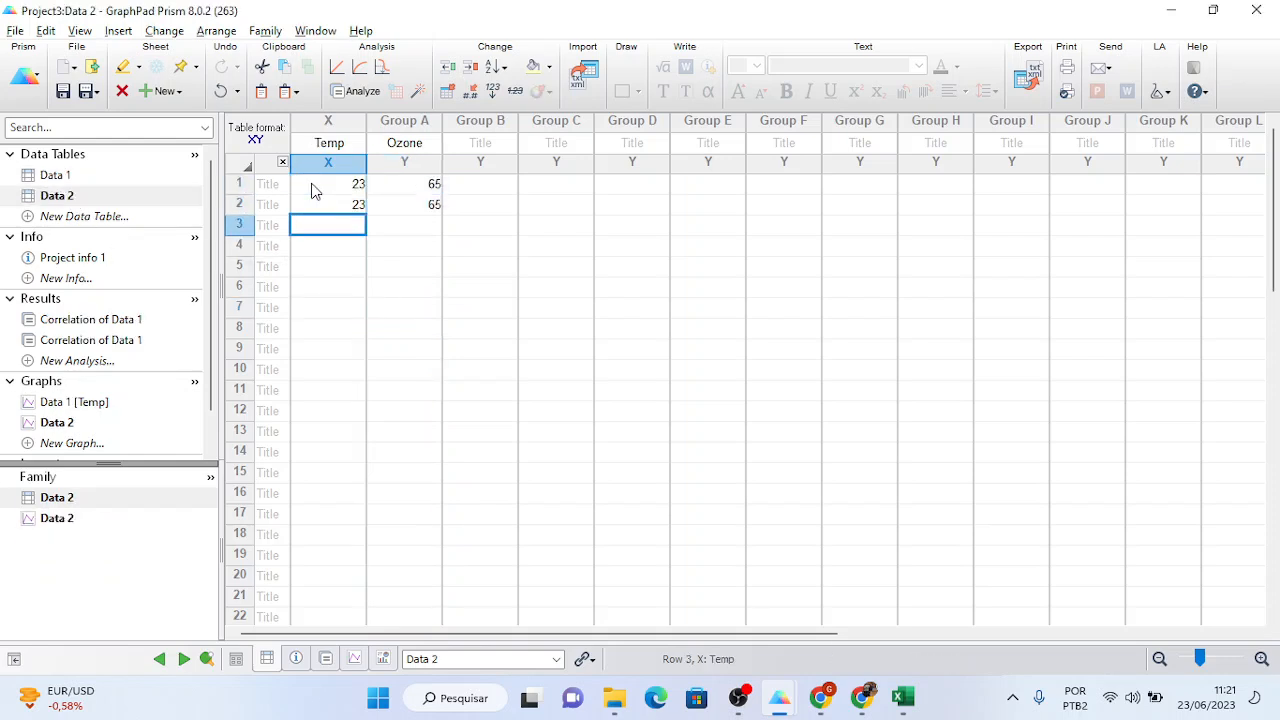
key("ctrl+v")
key("Down")
key("ctrl+v")
key("Down")
key("ctrl+v")
key("Down")
key("ctrl+v")
key("Down")
key("ctrl+v")
key("Down")
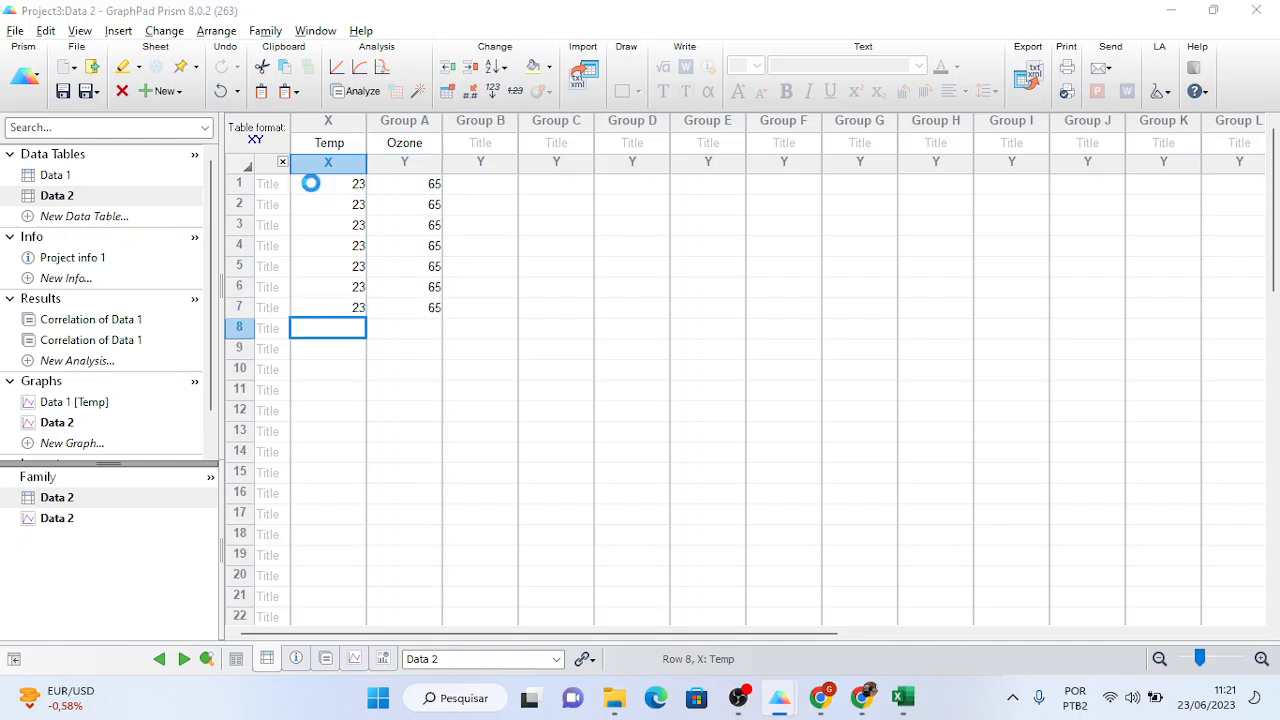
key("ctrl+v")
key("Down")
key("ctrl+v")
key("Down")
key("ctrl+v")
key("Down")
key("ctrl+v")
key("Down")
key("ctrl+v")
key("Down")
key("ctrl+v")
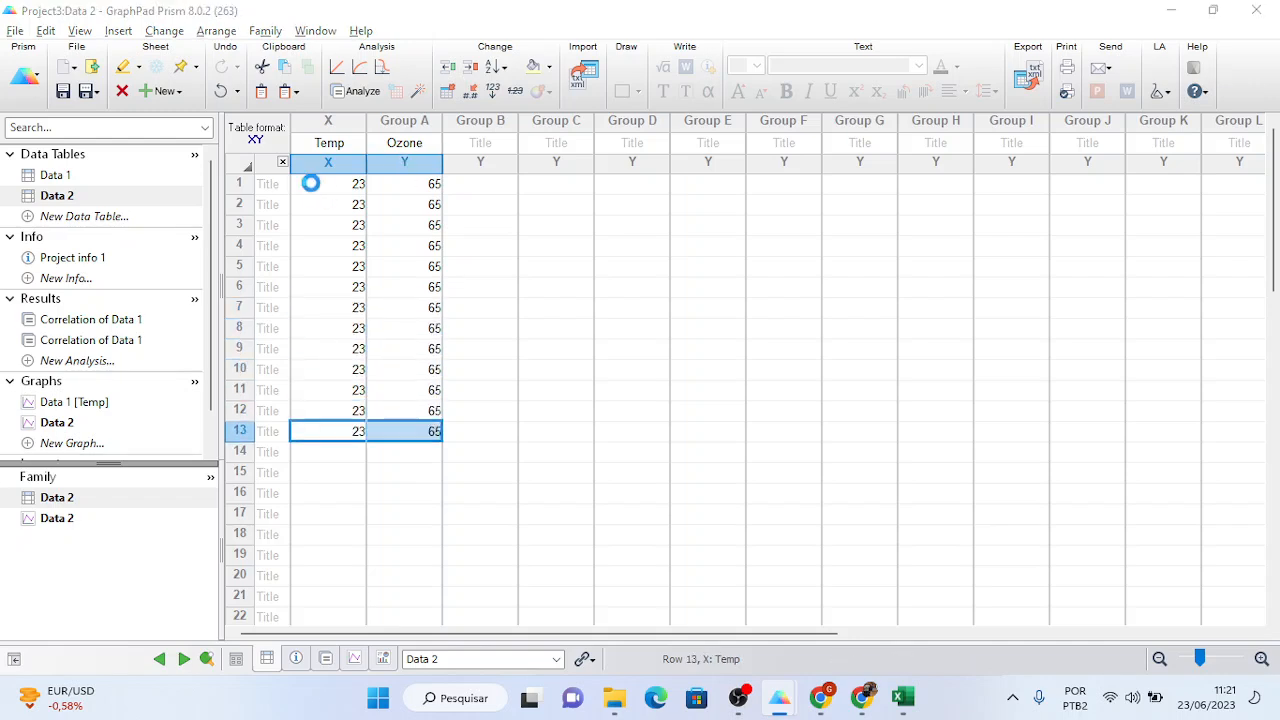
key("Down")
key("ctrl+v")
key("Down")
key("ctrl+v")
key("Down")
key("ctrl+v")
key("Down")
key("ctrl+v")
key("Down")
key("ctrl+v")
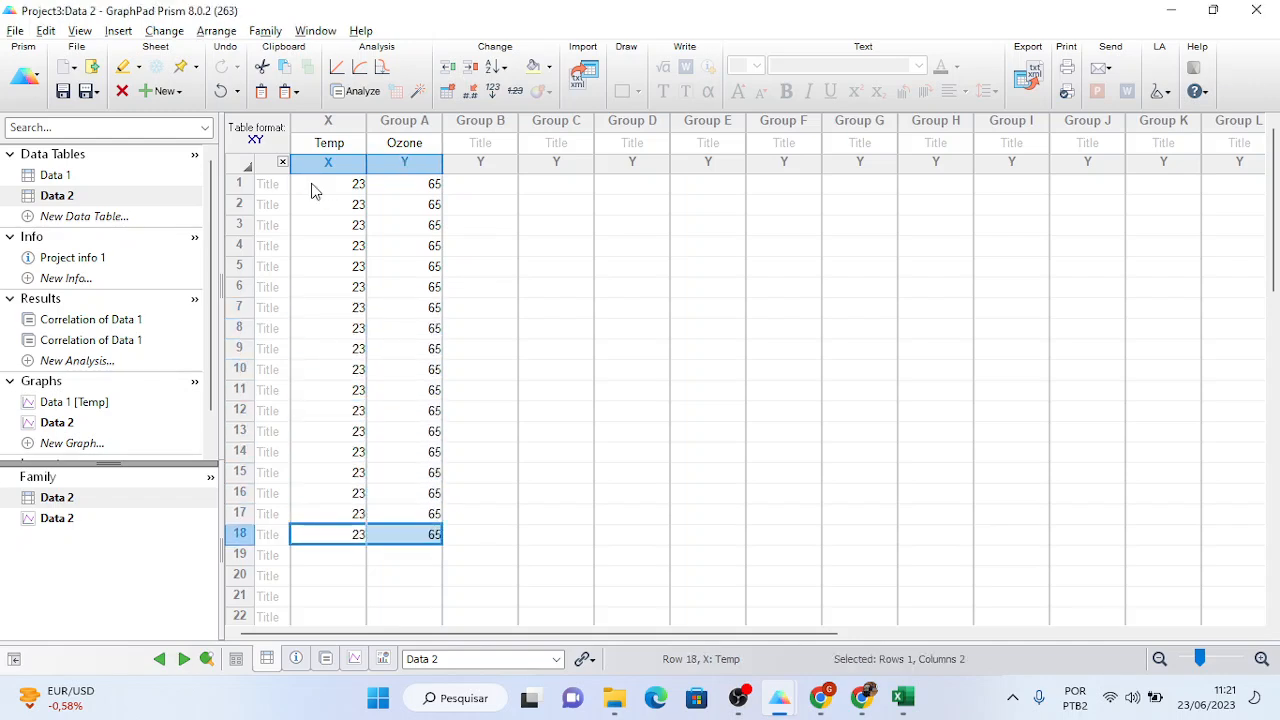
key("Down")
key("ctrl+v")
key("Down")
key("ctrl+v")
key("Down")
key("ctrl+v")
key("Down")
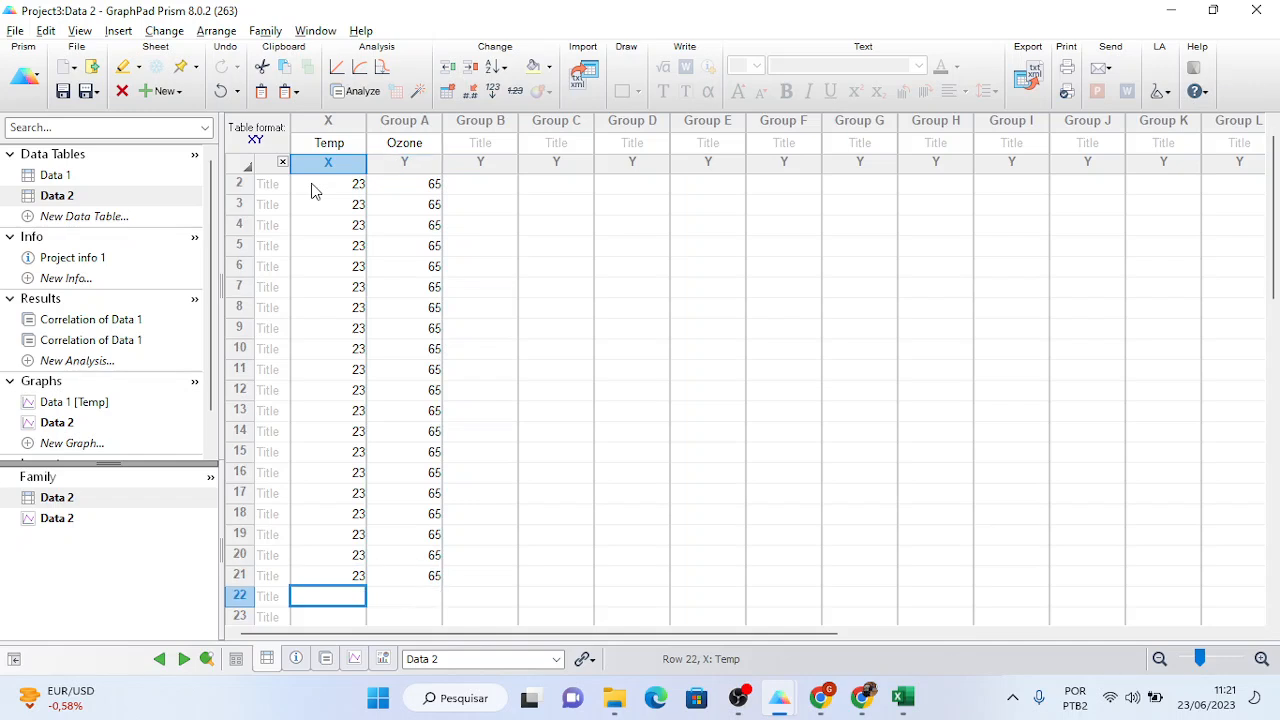
key("Up")
key("Up")
key("Up")
key("Down")
key("Down")
key("Up")
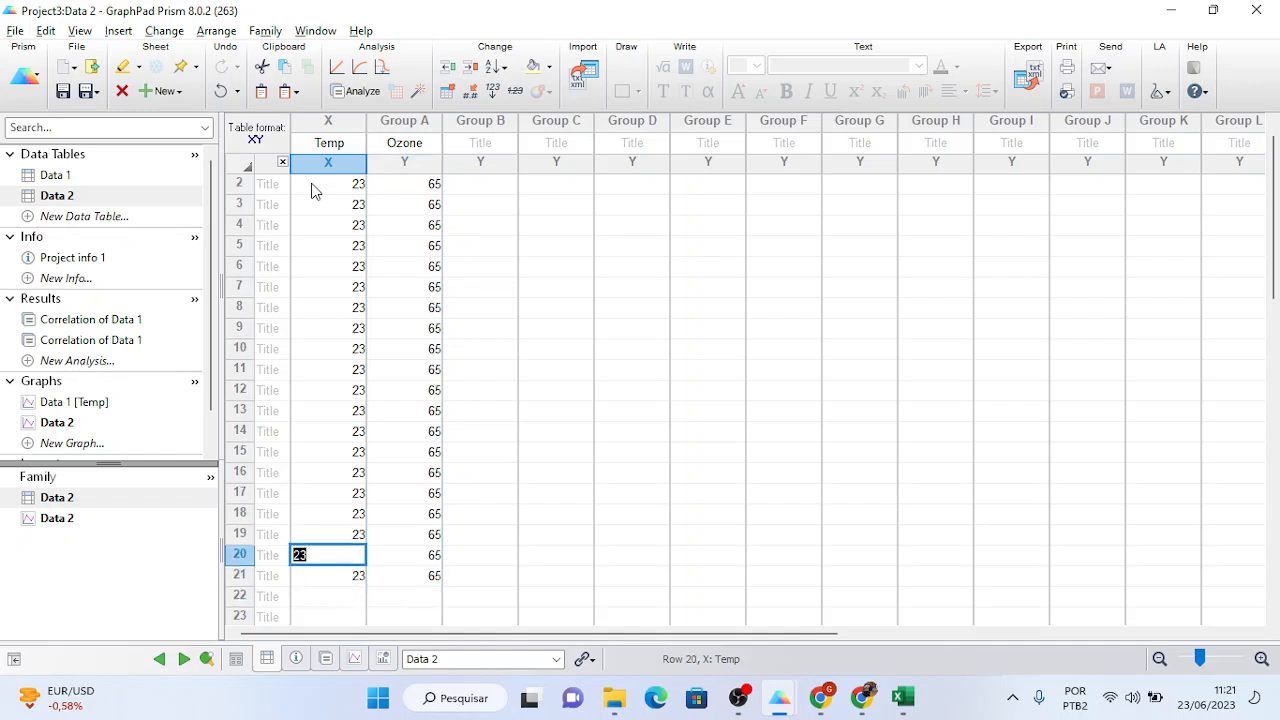
key("Up")
key("Up")
key("Up")
key("Up")
key("Up")
key("Up")
key("Up")
key("Up")
key("Up")
key("Up")
key("Up")
key("Up")
key("Up")
key("Up")
key("Up")
key("Up")
key("Up")
key("Up")
key("Up")
key("Up")
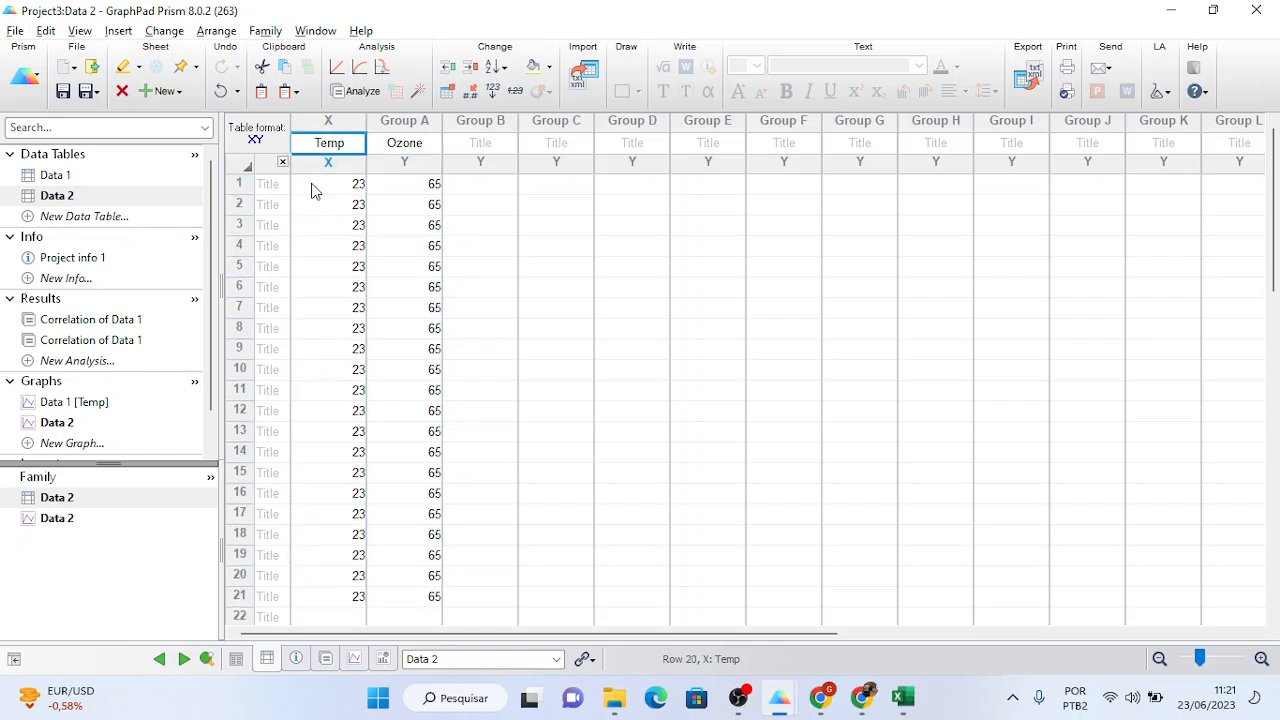
left_click(313, 184)
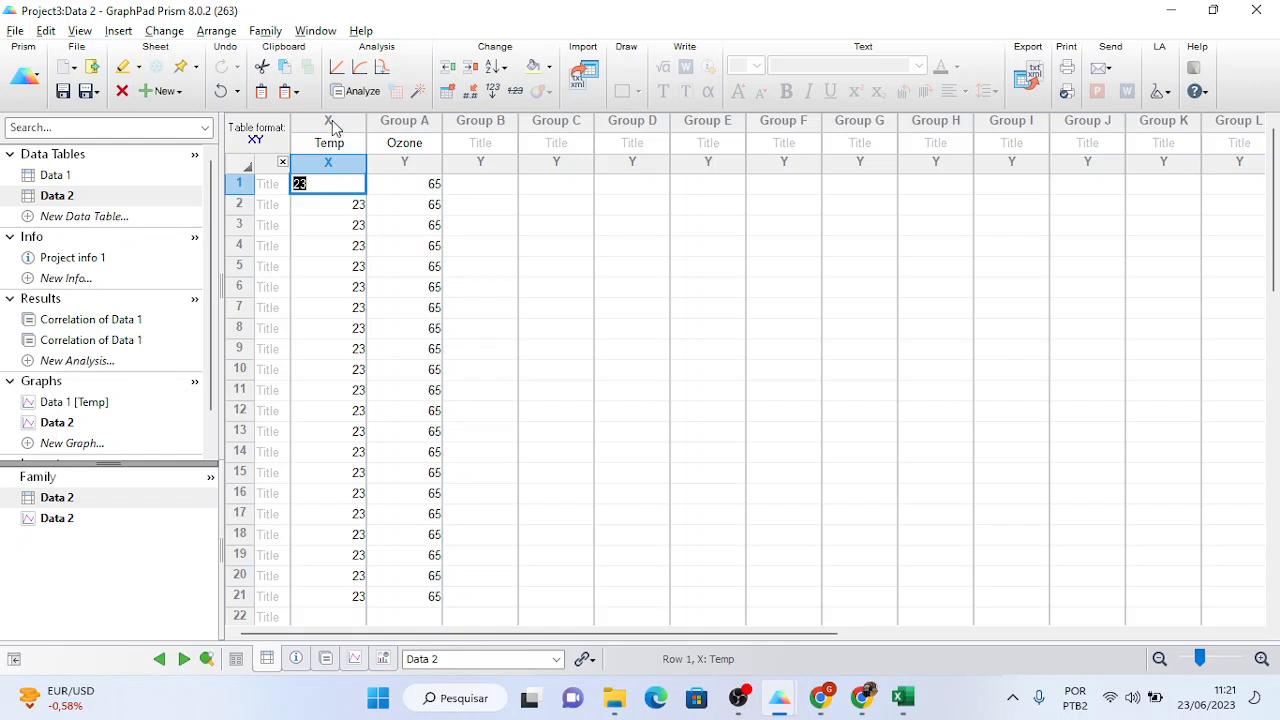
left_click_drag(334, 123, 376, 121)
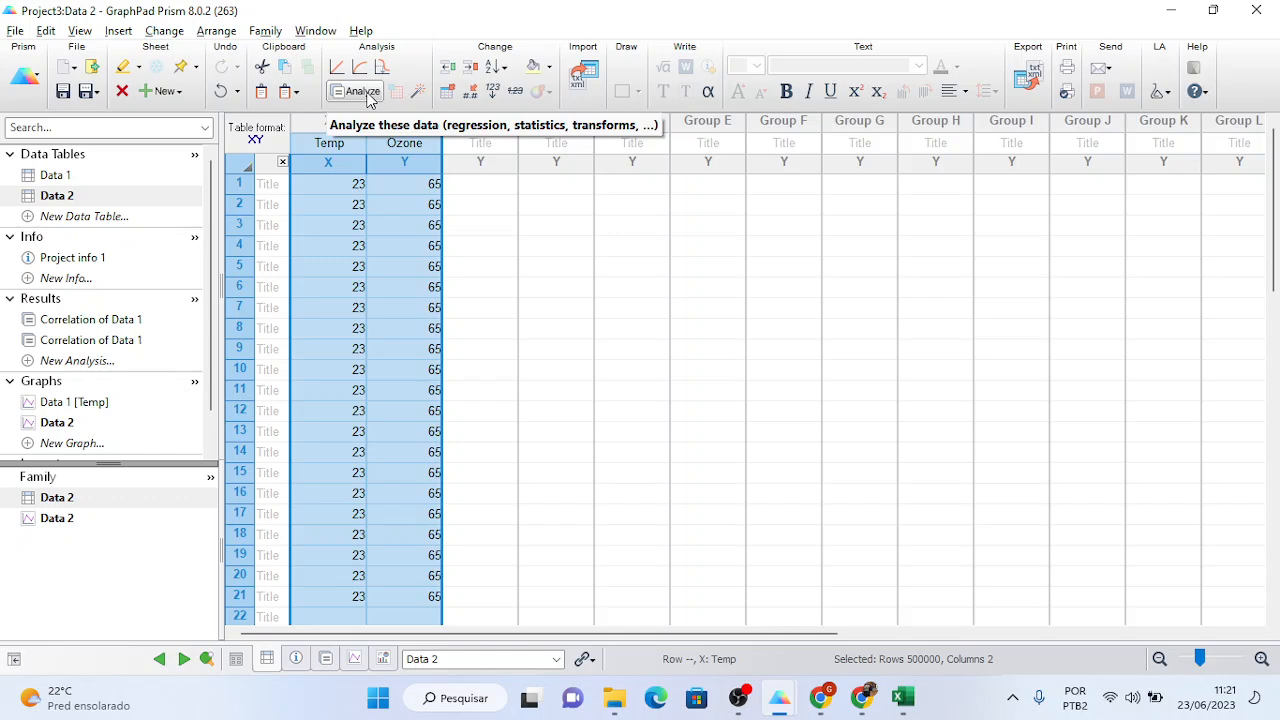
- Run a default XY correlation on Data 2's Temp and Ozone columns, then return to the Data 2 table
left_click(363, 92)
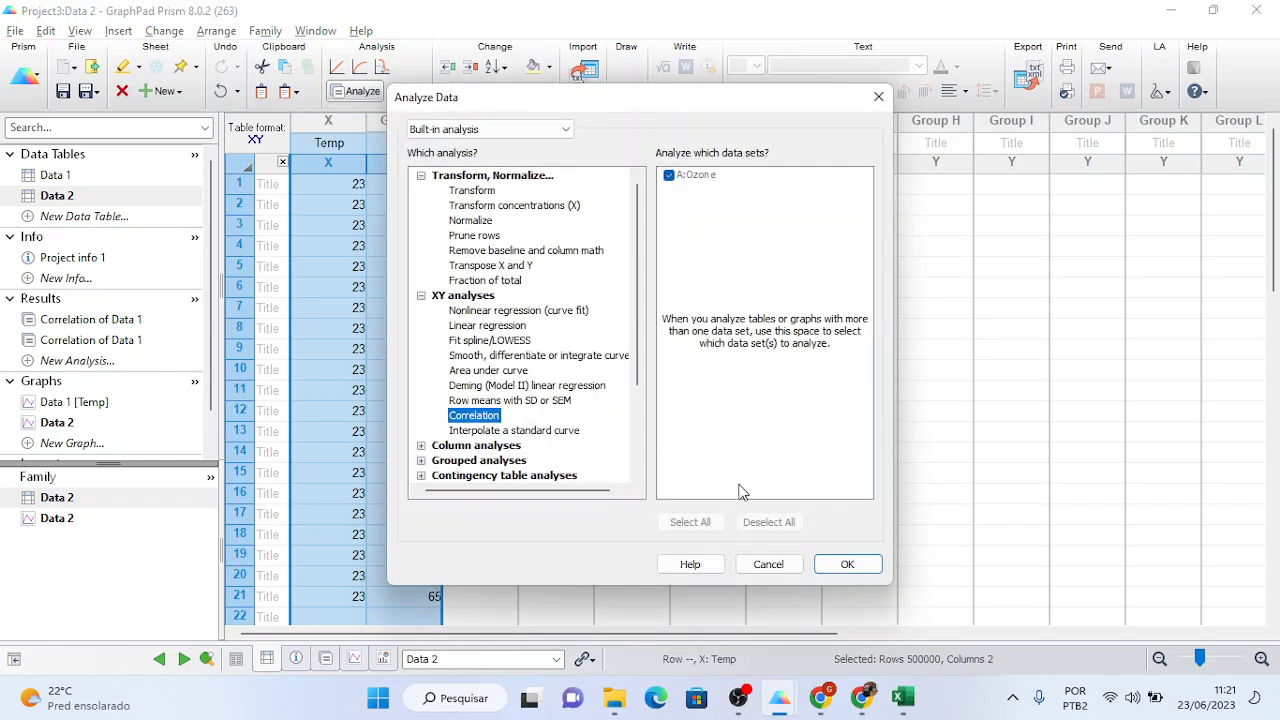
left_click(838, 566)
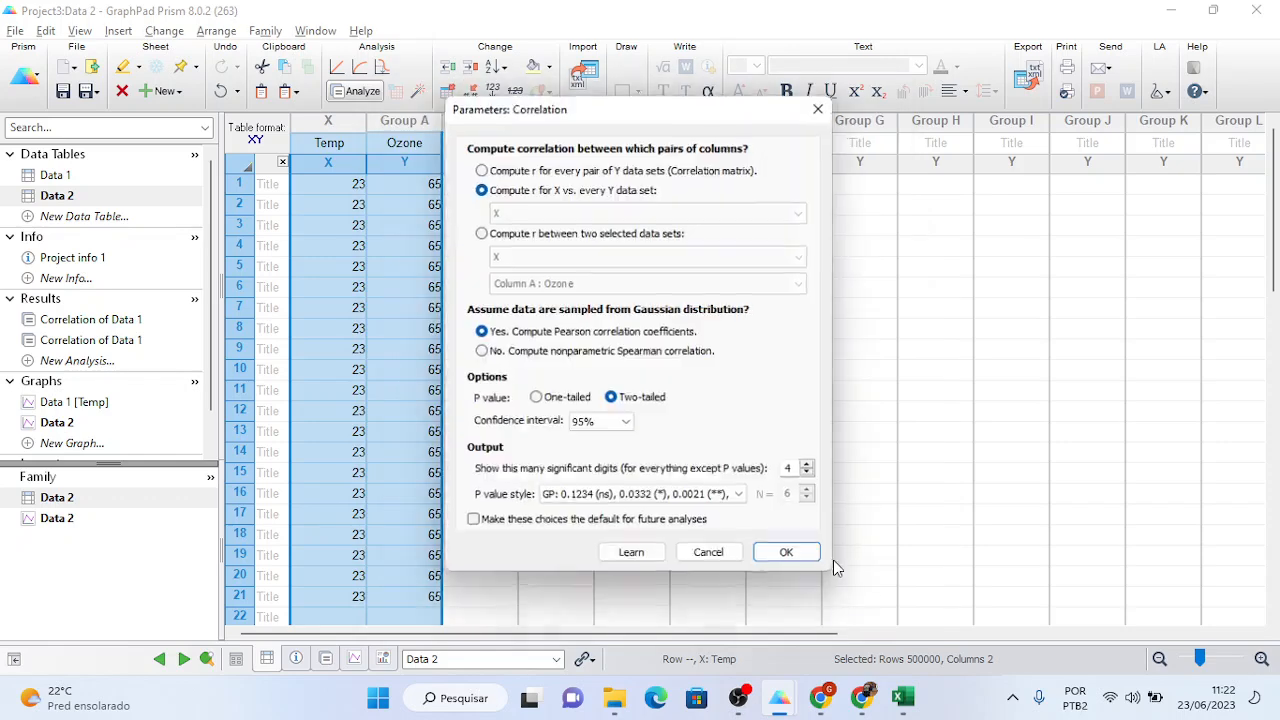
left_click(790, 557)
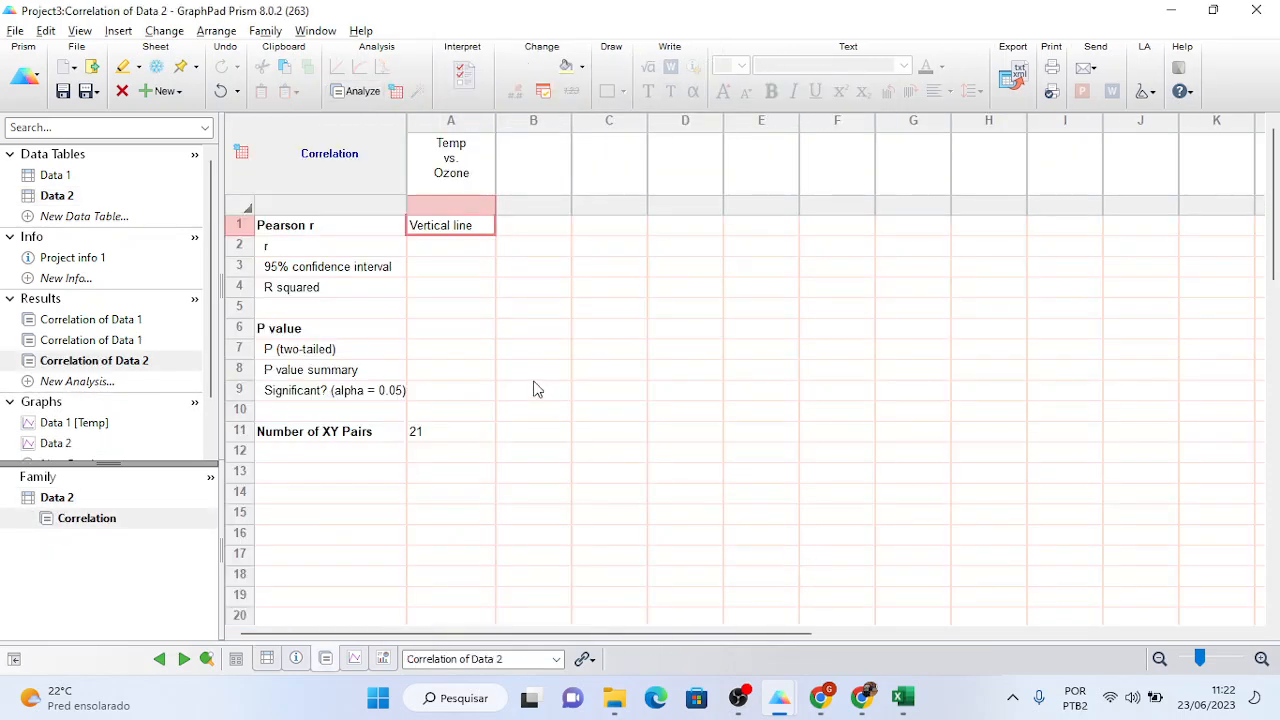
left_click(55, 197)
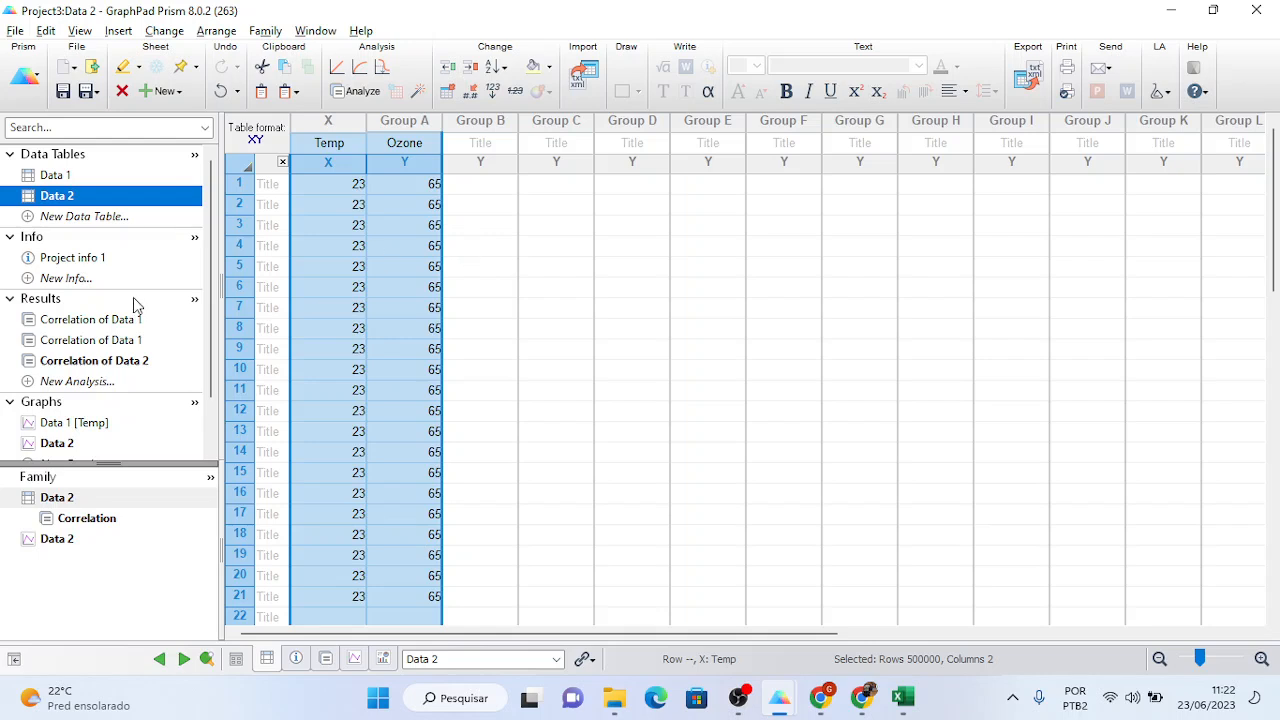
- View the second Data 1 correlation result (r = 0.6984), then revisit the Data 2 and Data 1 tables
left_click(100, 341)
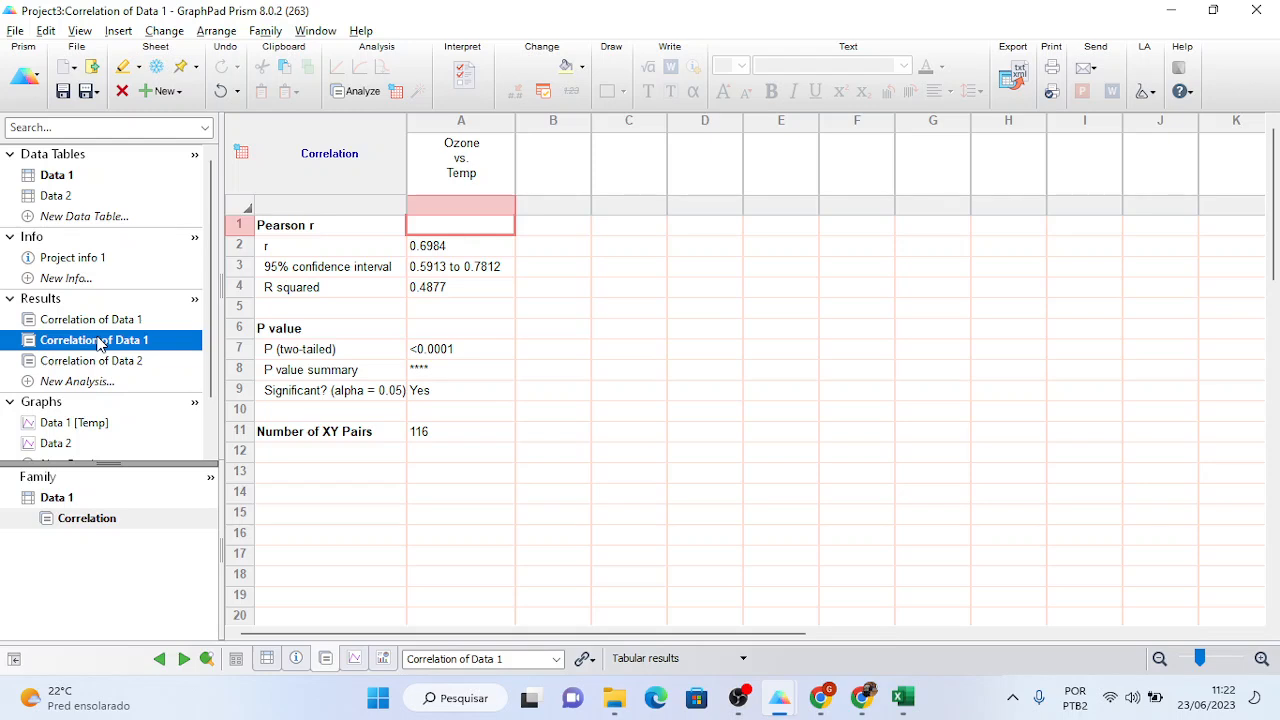
left_click(68, 197)
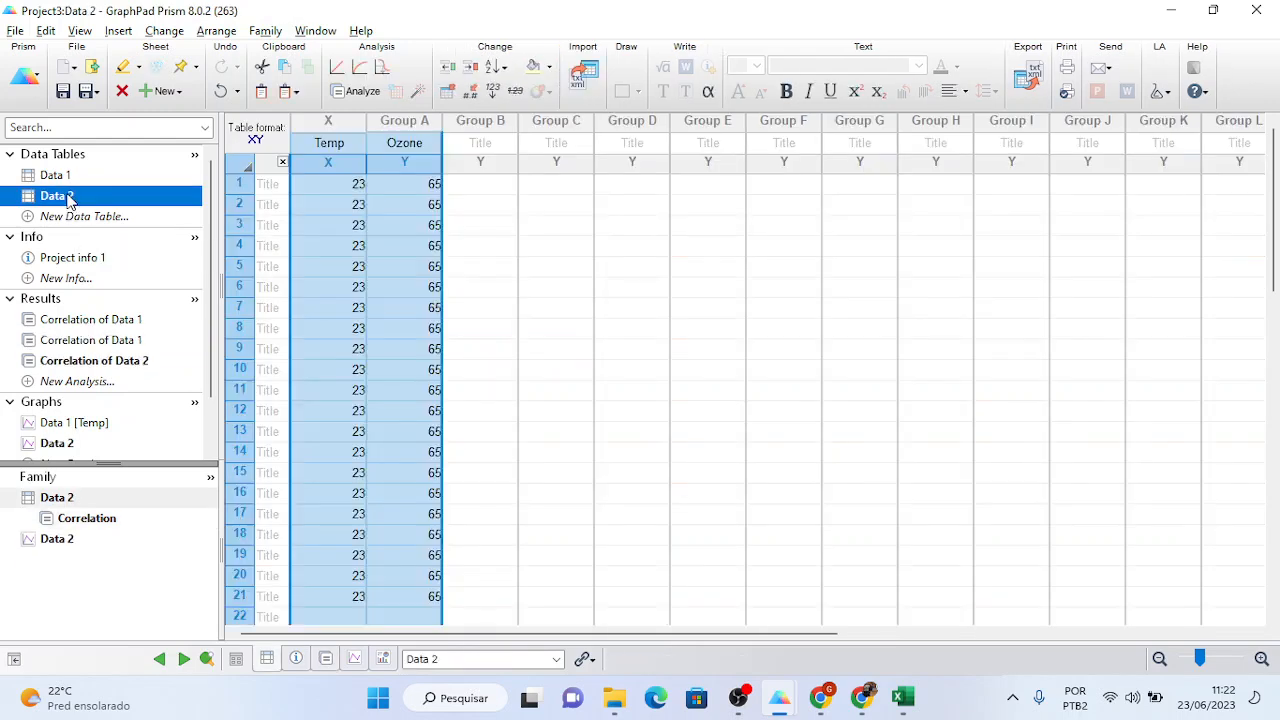
left_click(64, 177)
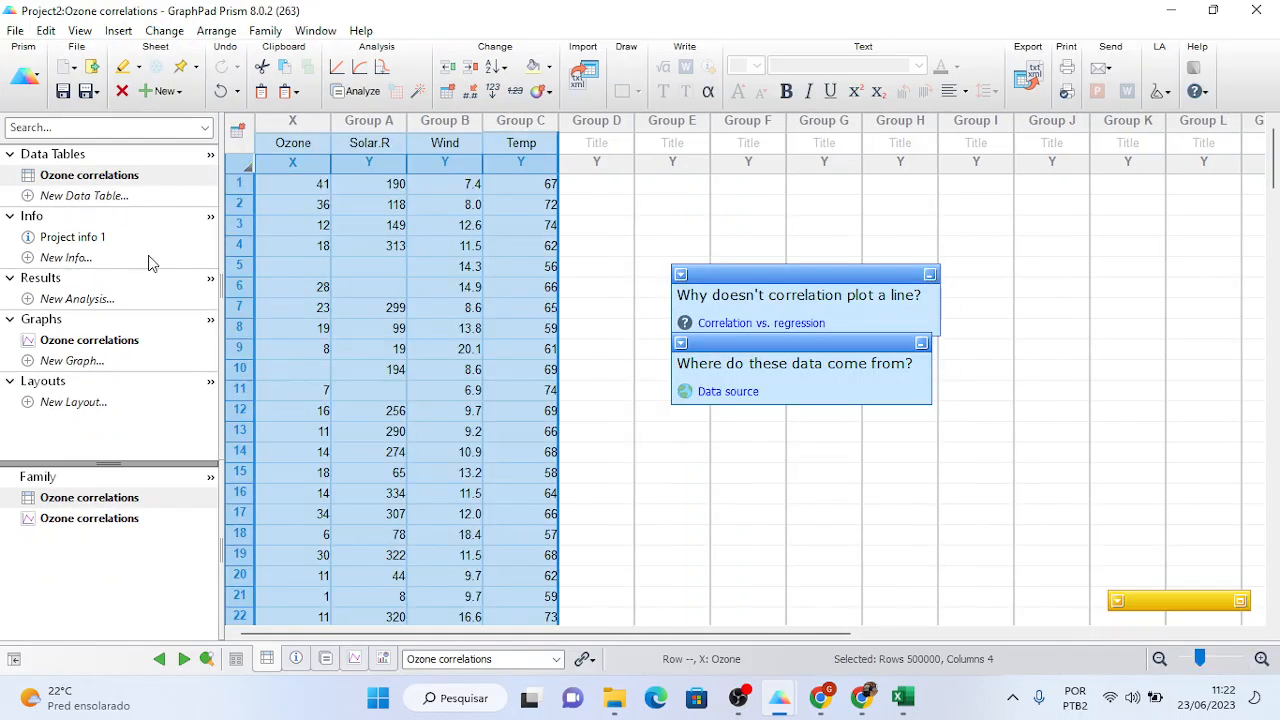
left_click(110, 340)
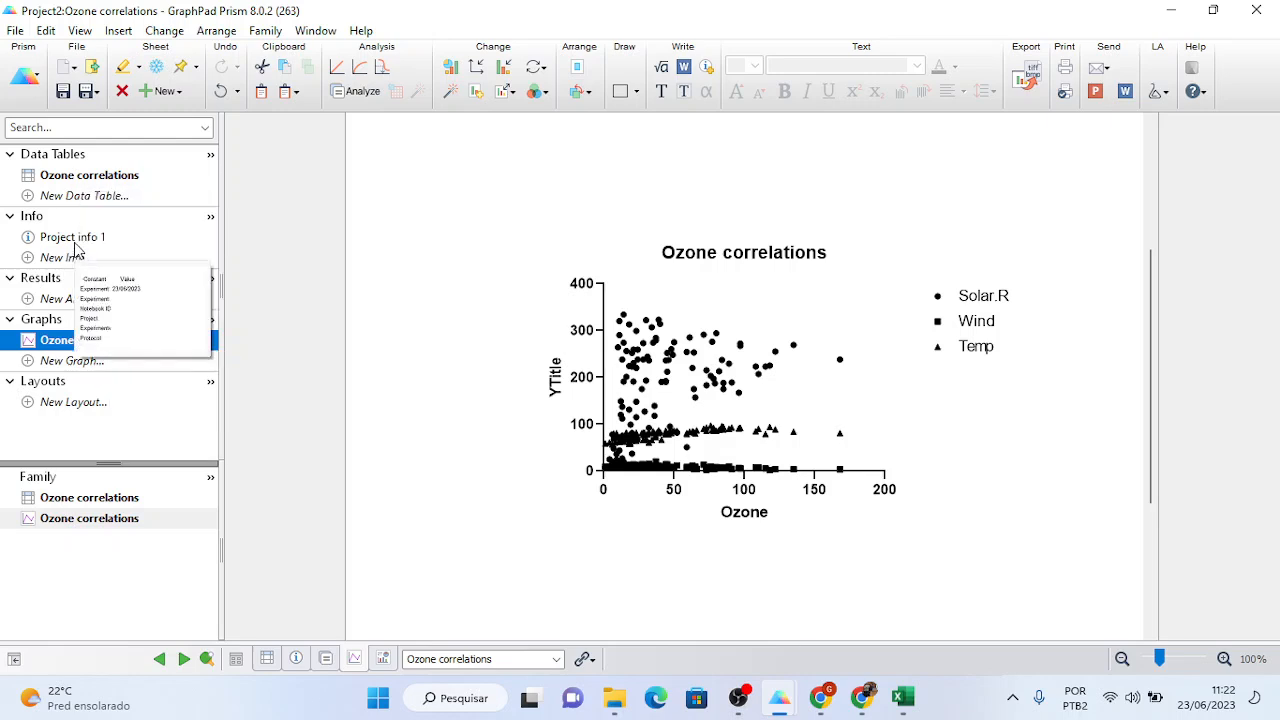
left_click(77, 240)
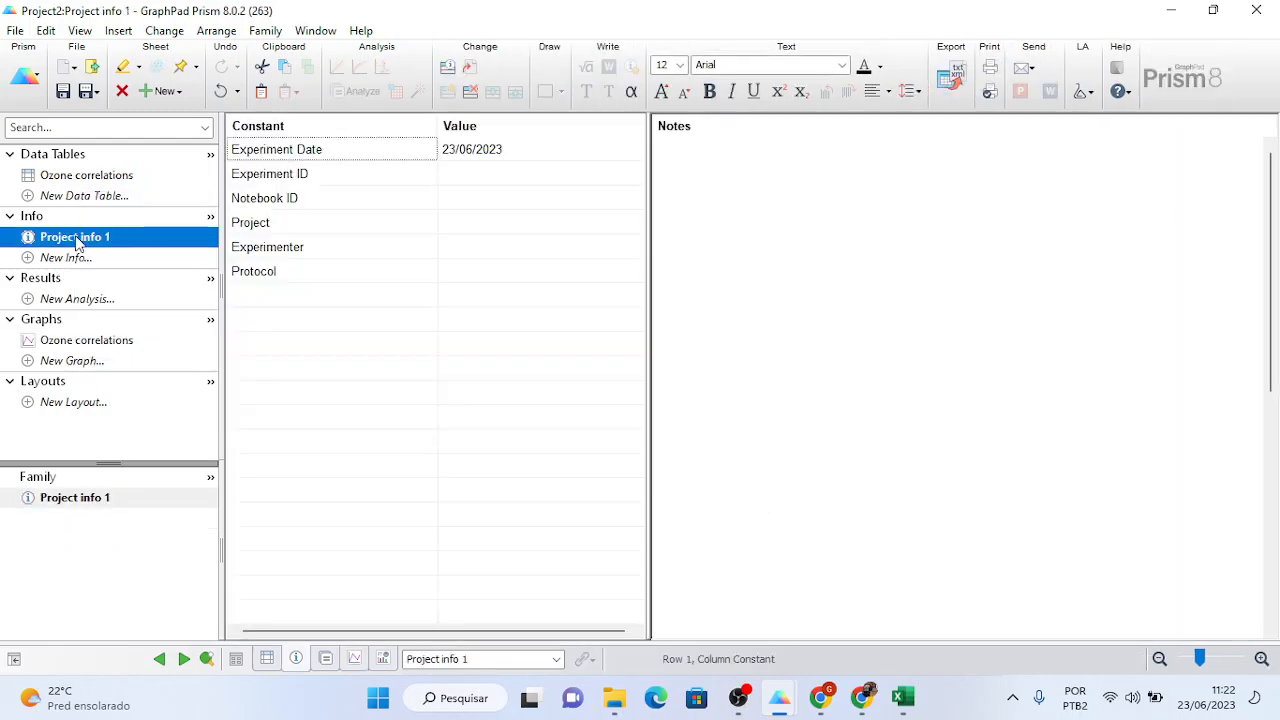
left_click(77, 180)
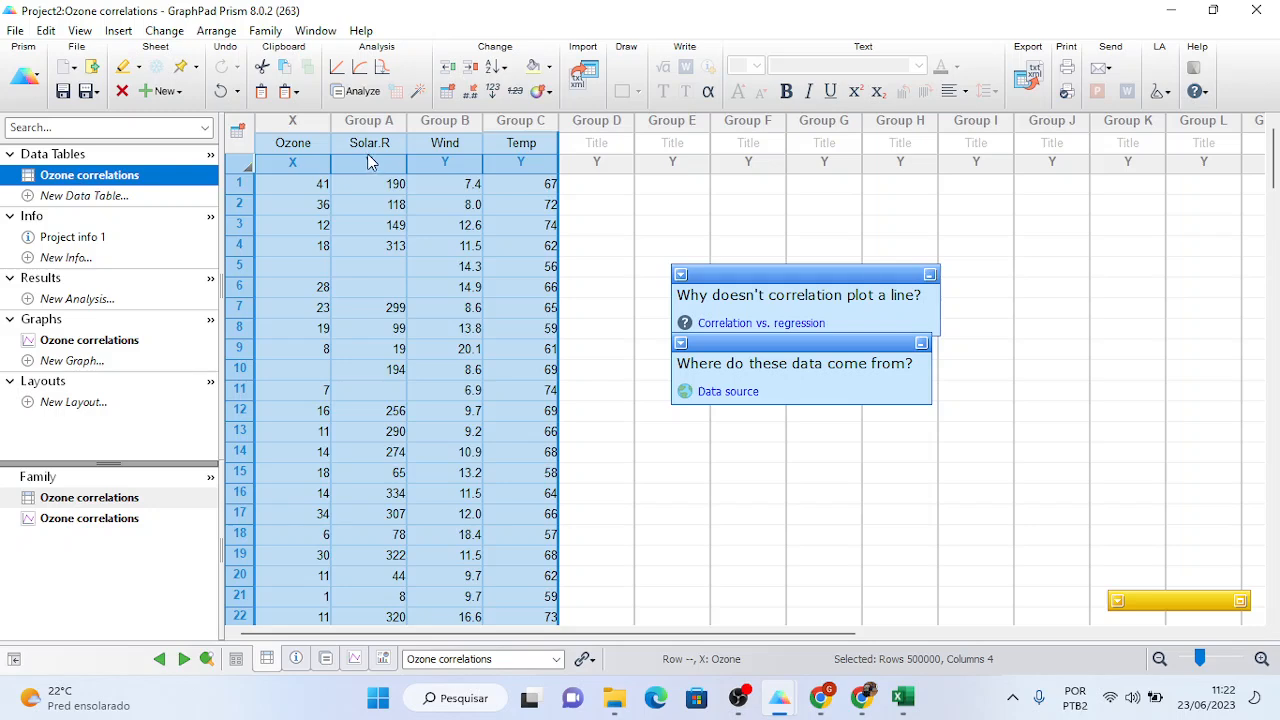
- Run a correlation of Ozone with Solar.R, Wind and Temp using default settings
left_click(363, 91)
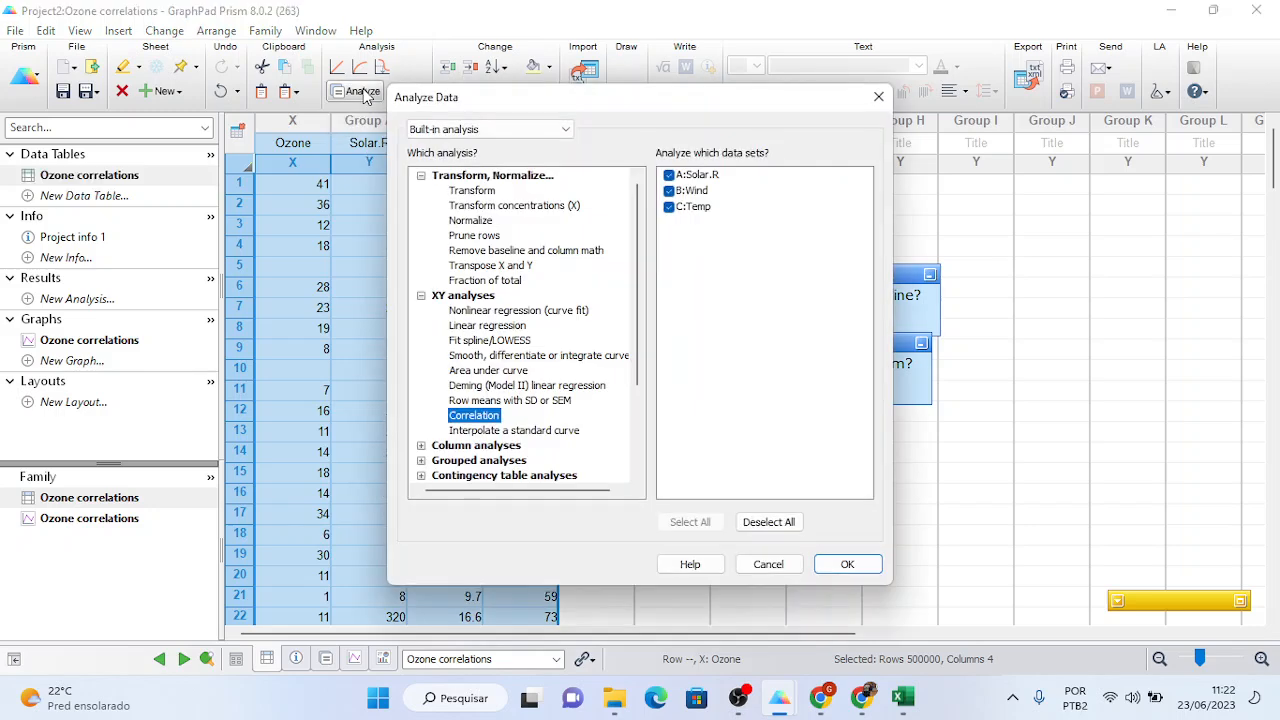
left_click(845, 564)
left_click(806, 561)
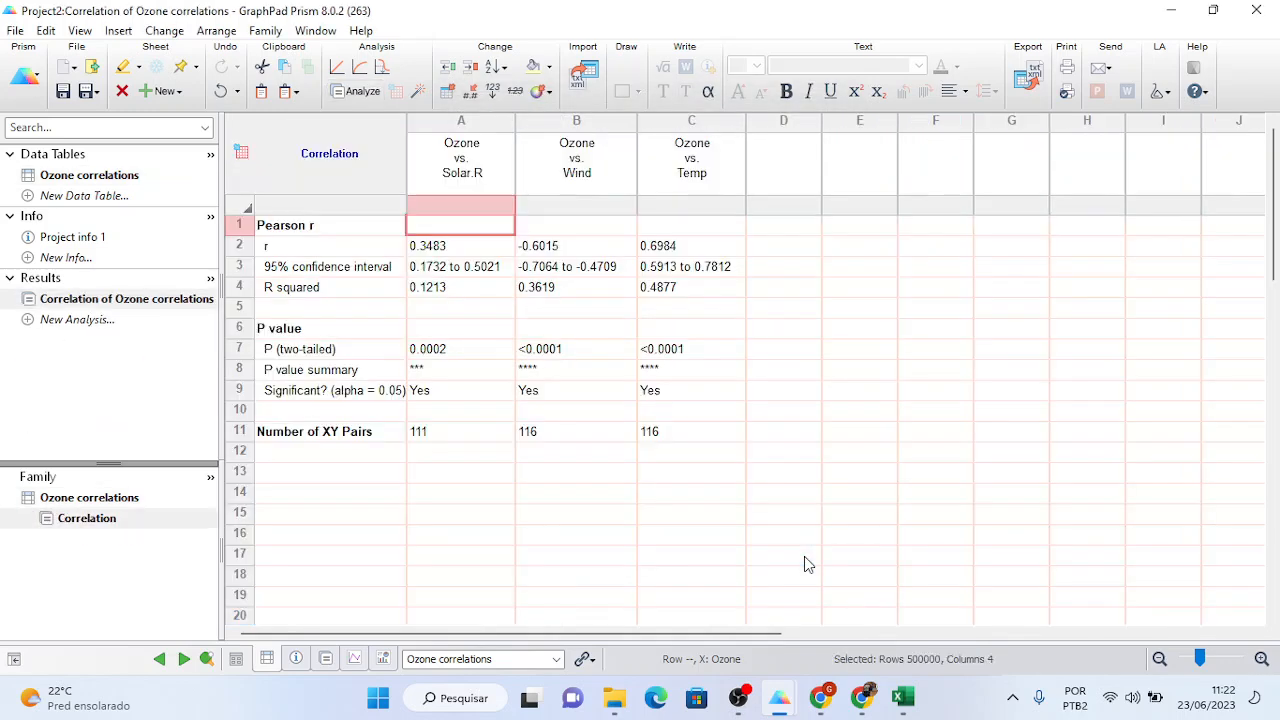
- Pick out the Ozone–Temp (0.6984) and Ozone–Solar.R (0.3483) r values, then switch to Project3
left_click(670, 256)
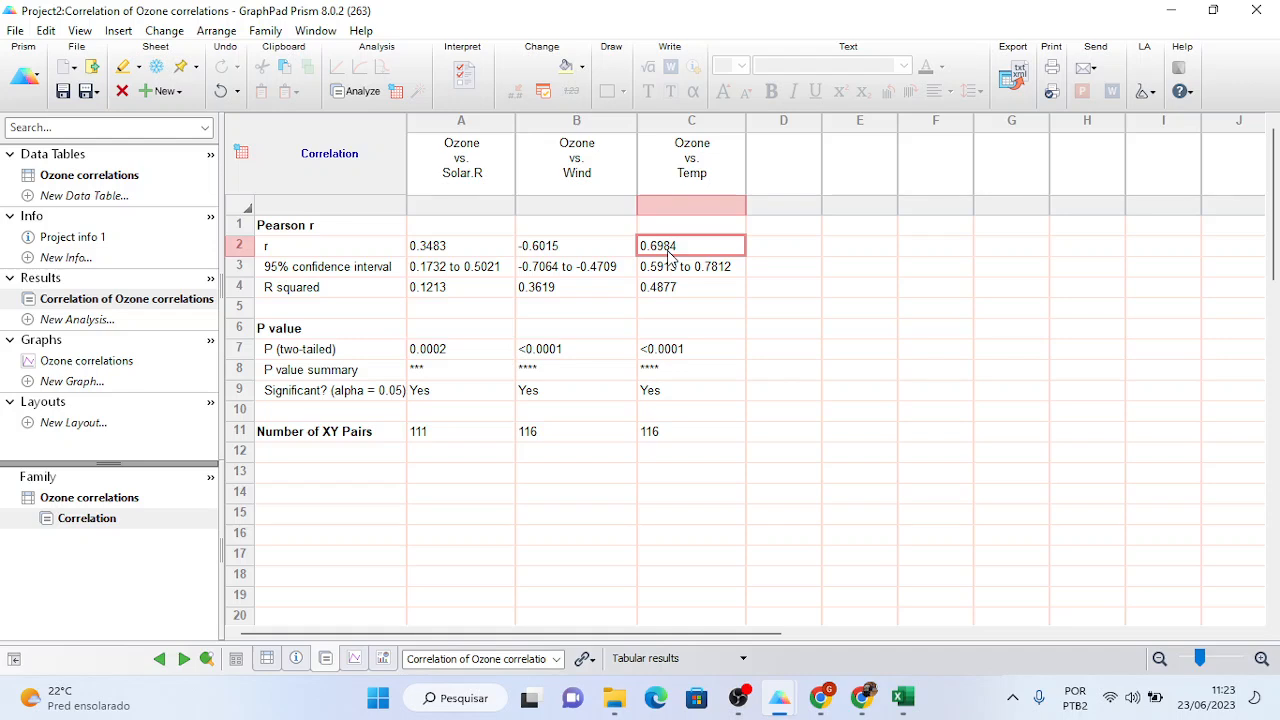
left_click(455, 252)
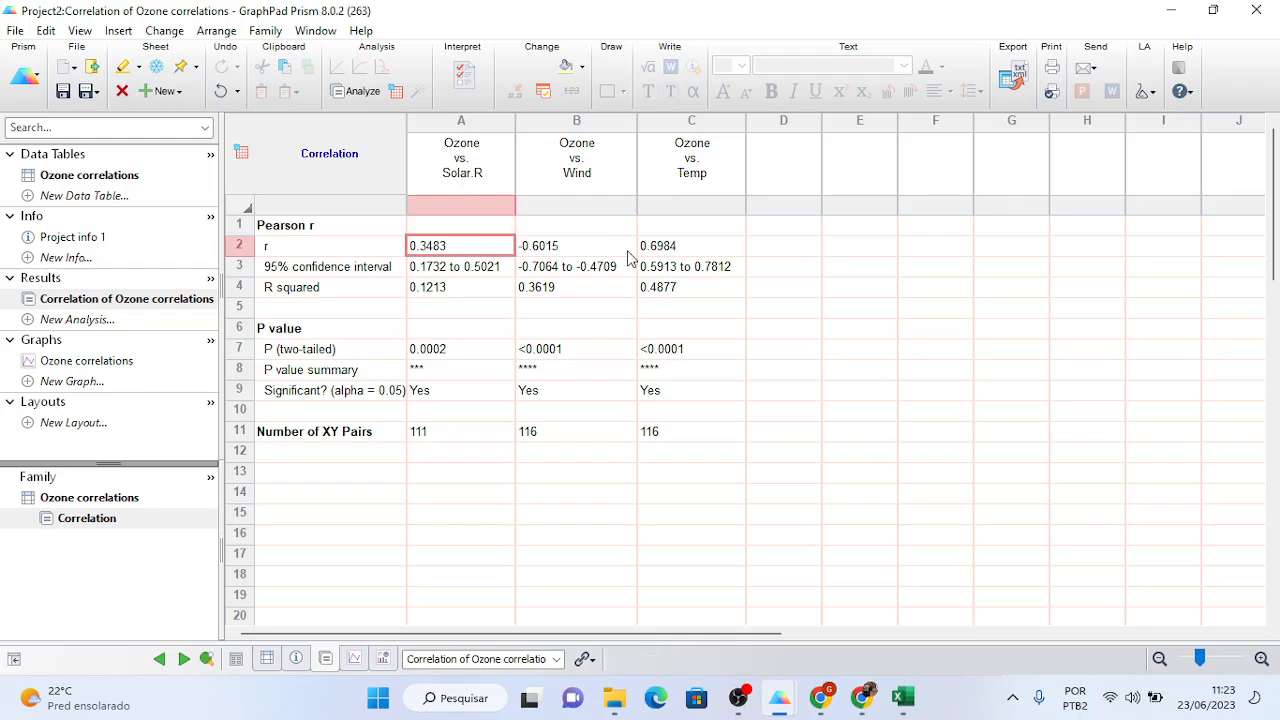
key("alt+Tab")
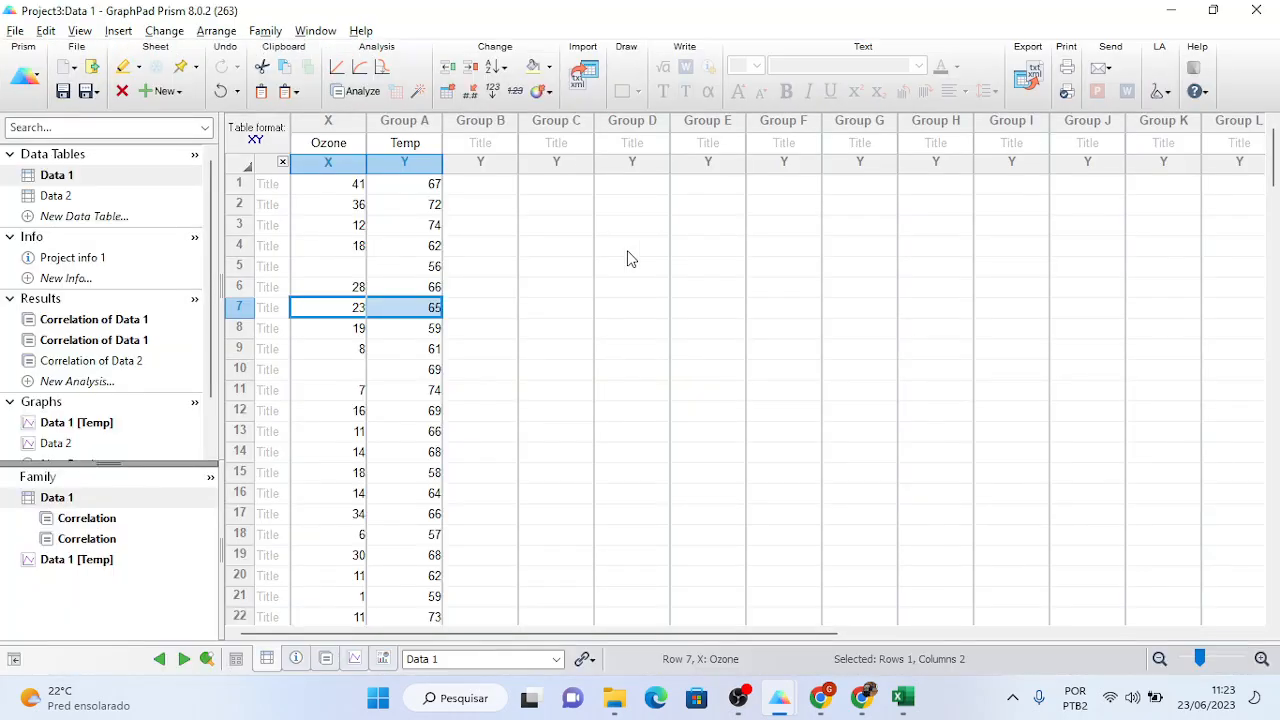
- Delete the data from Data 2's X and Group A columns, then bring up the Excel ozone workbook
left_click(69, 197)
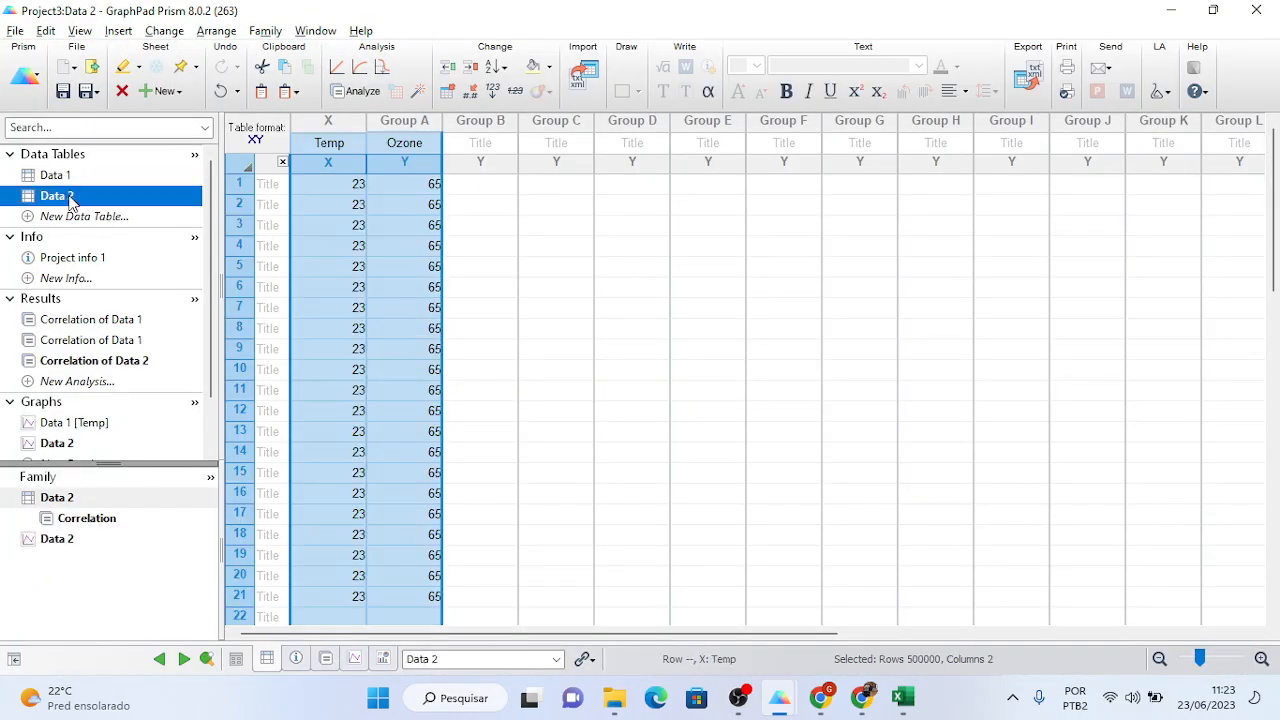
left_click_drag(345, 124, 386, 124)
right_click(386, 124)
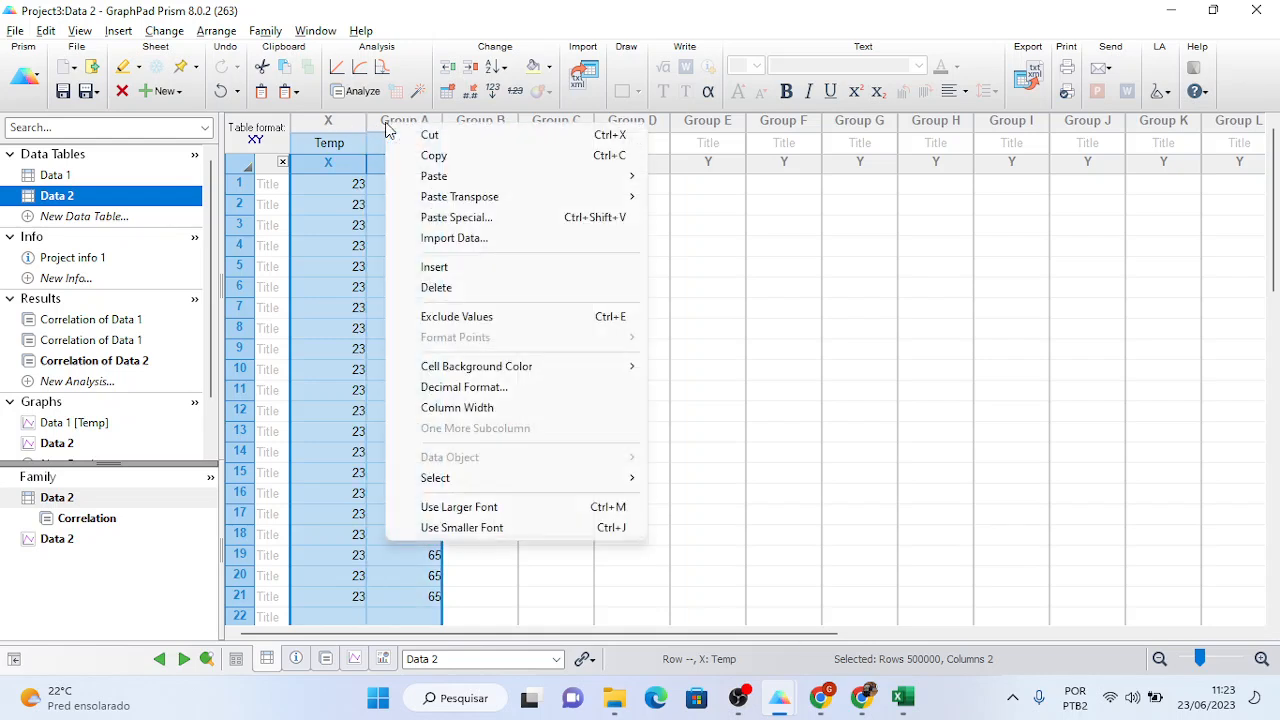
left_click(440, 287)
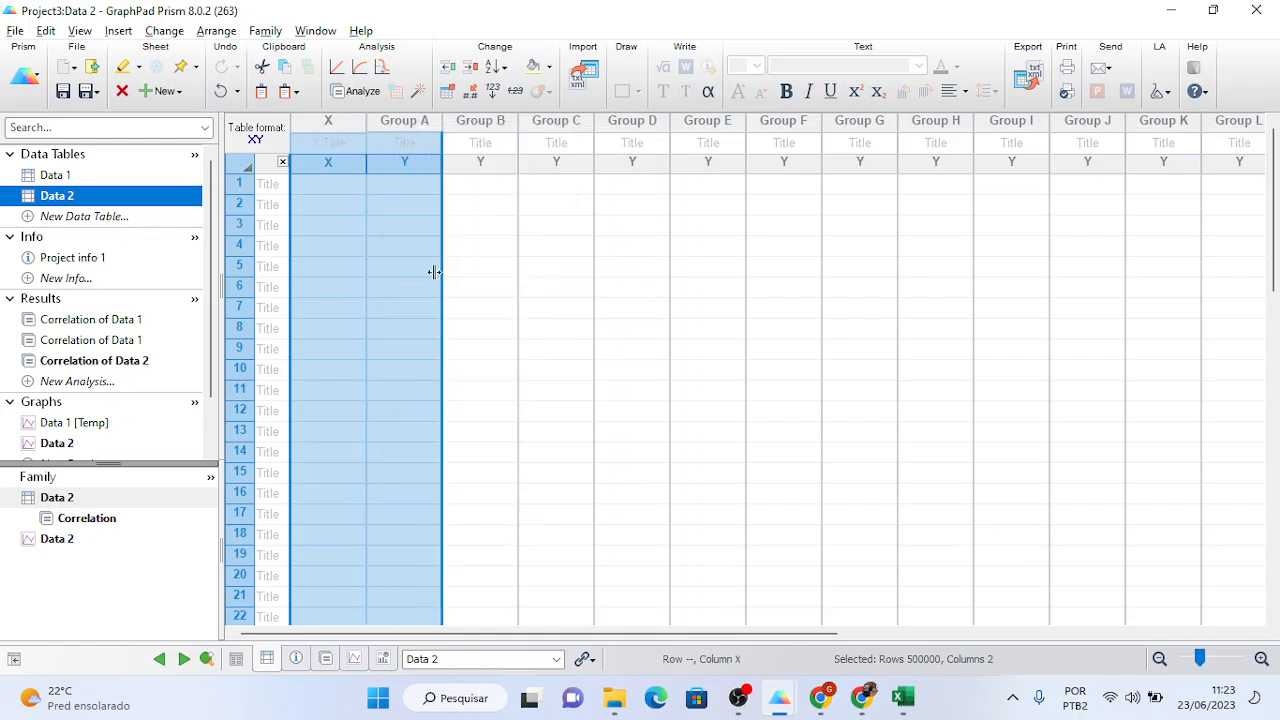
left_click(337, 186)
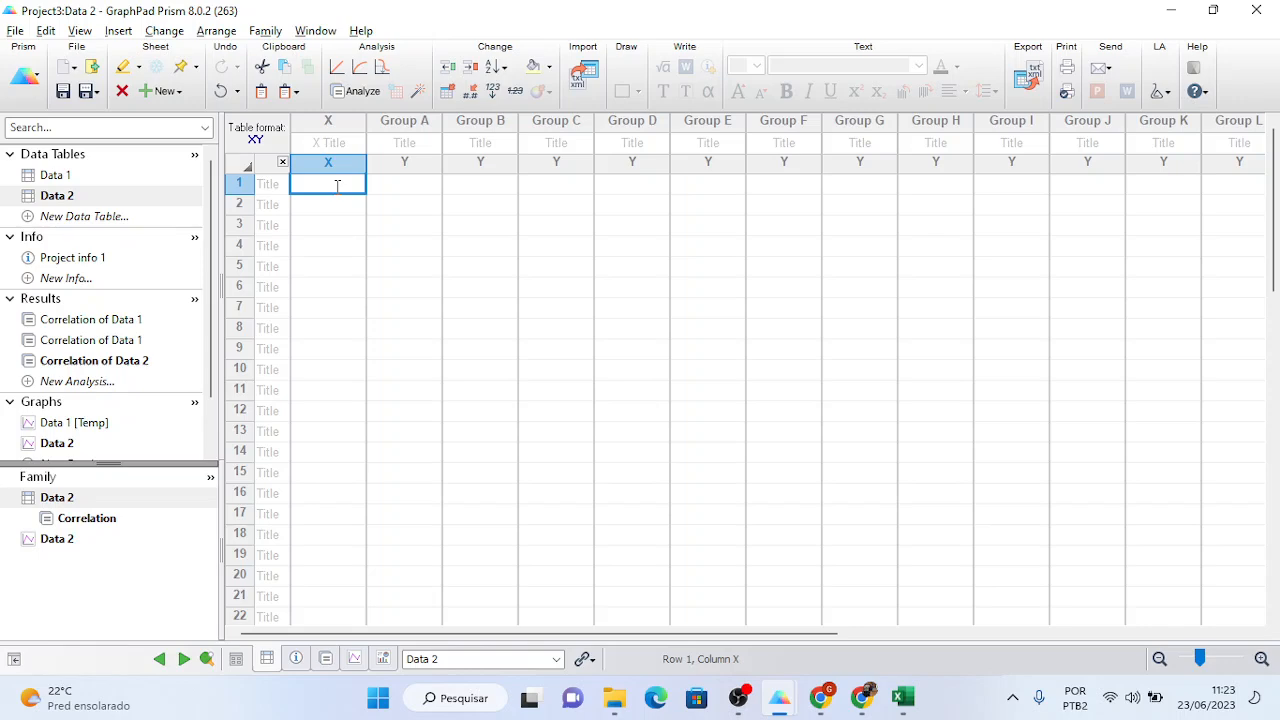
left_click(905, 697)
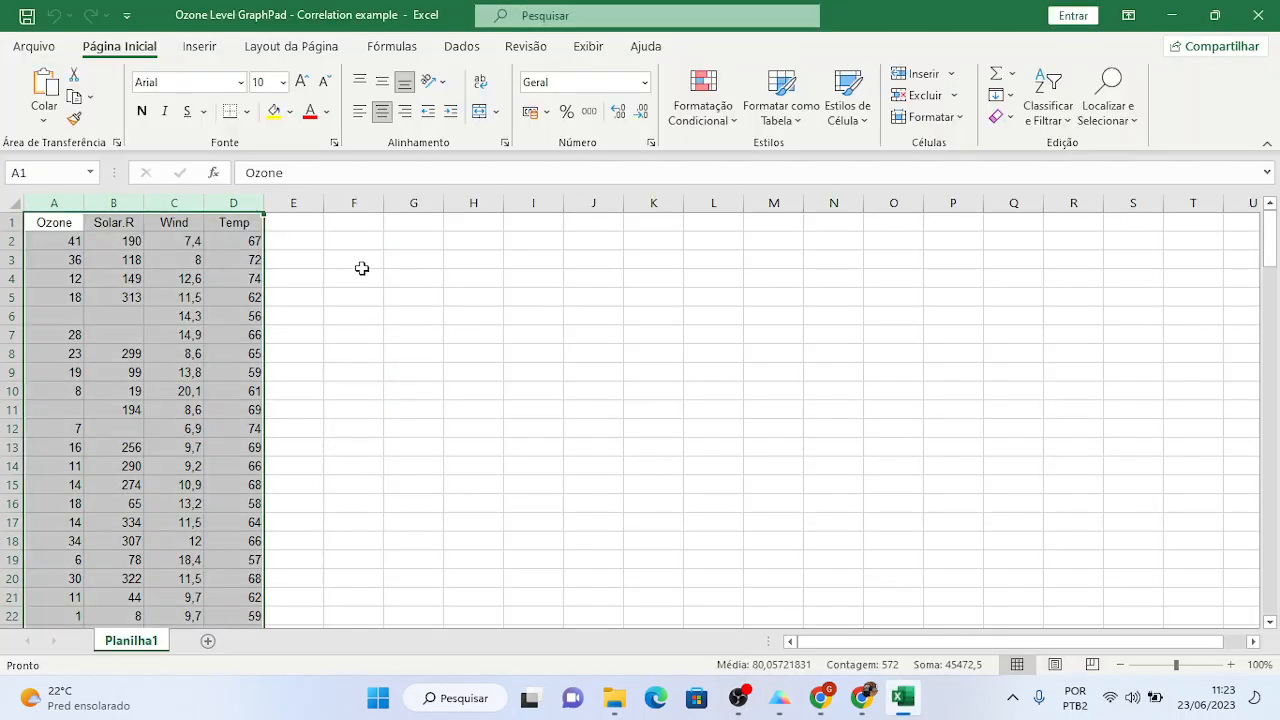
- Copy Excel's Ozone column into Prism Data 2's X column
left_click(60, 203)
key("ctrl+c")
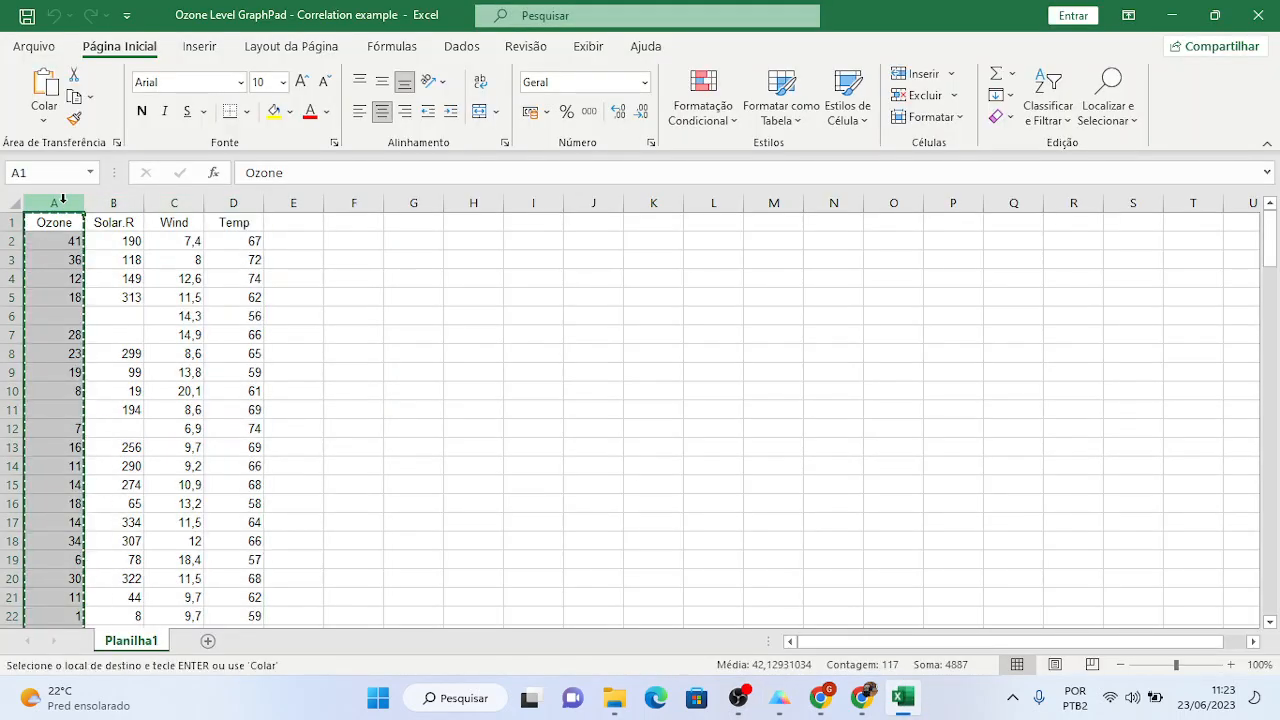
key("alt+Tab")
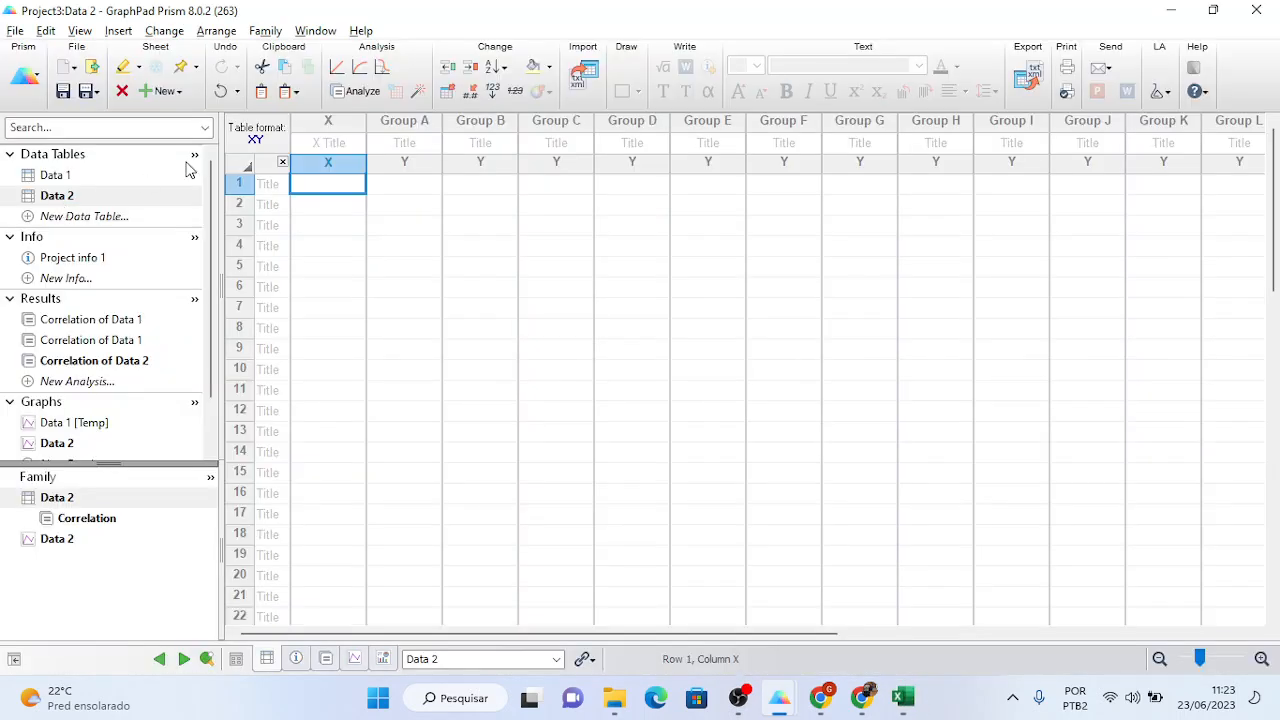
left_click(345, 125)
key("ctrl+v")
- Copy Excel's Solar.R column into Data 2's Group A column
key("alt+Tab")
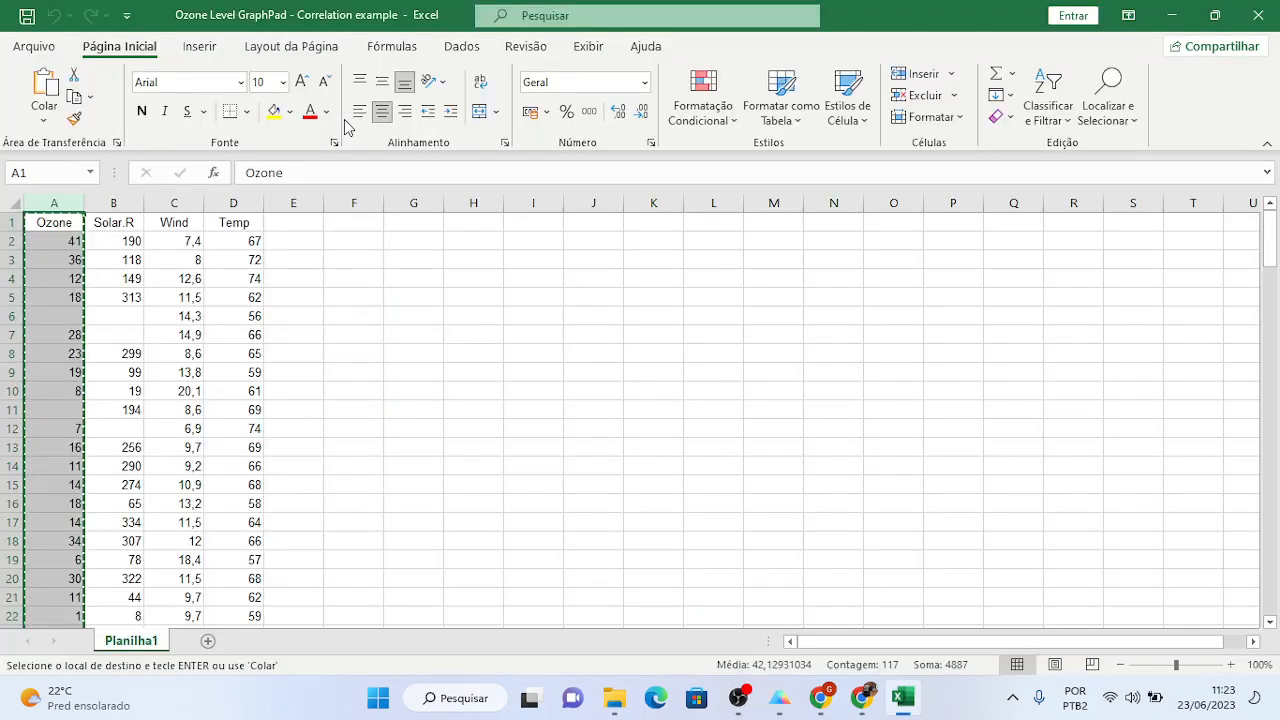
left_click(115, 202)
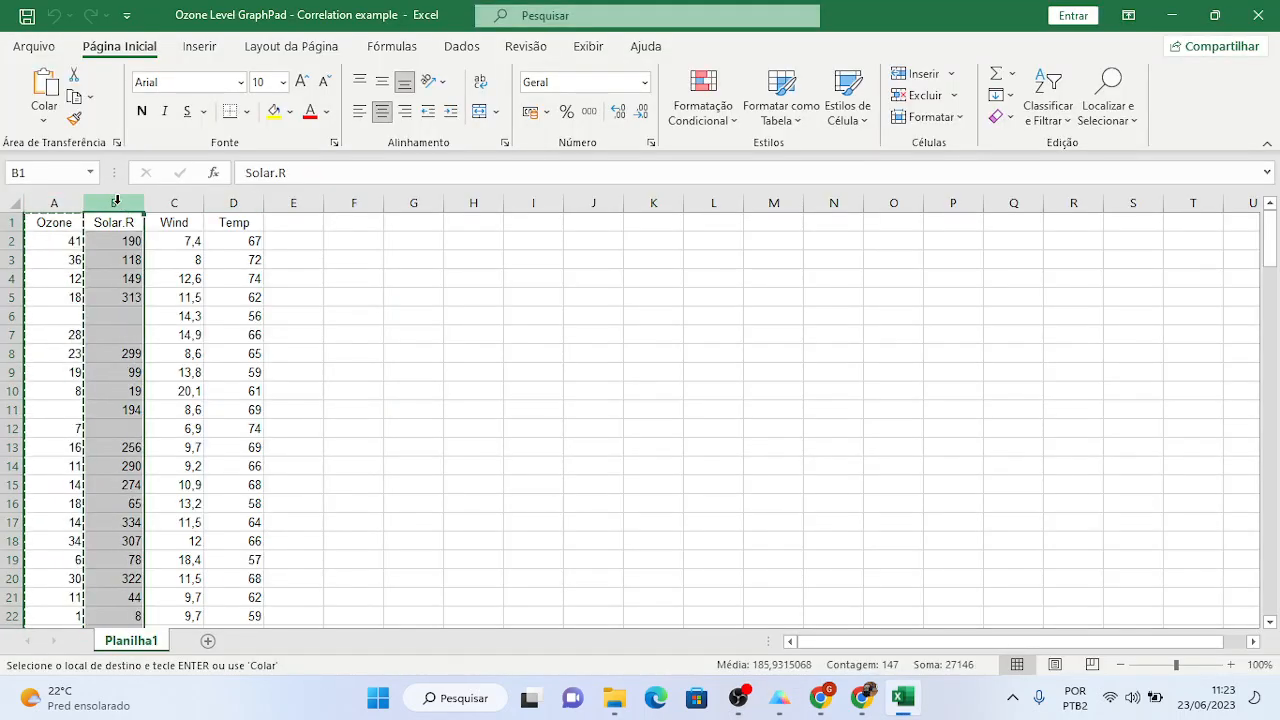
key("alt+Tab")
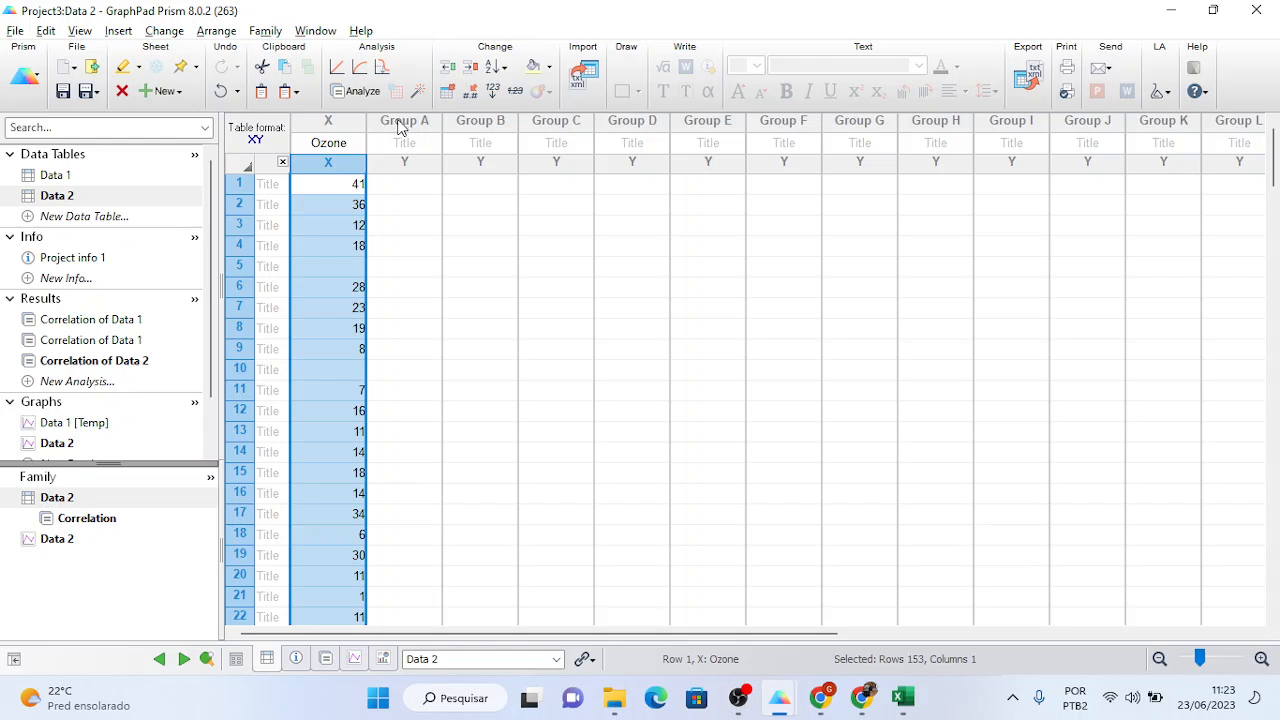
left_click(402, 125)
key("ctrl+v")
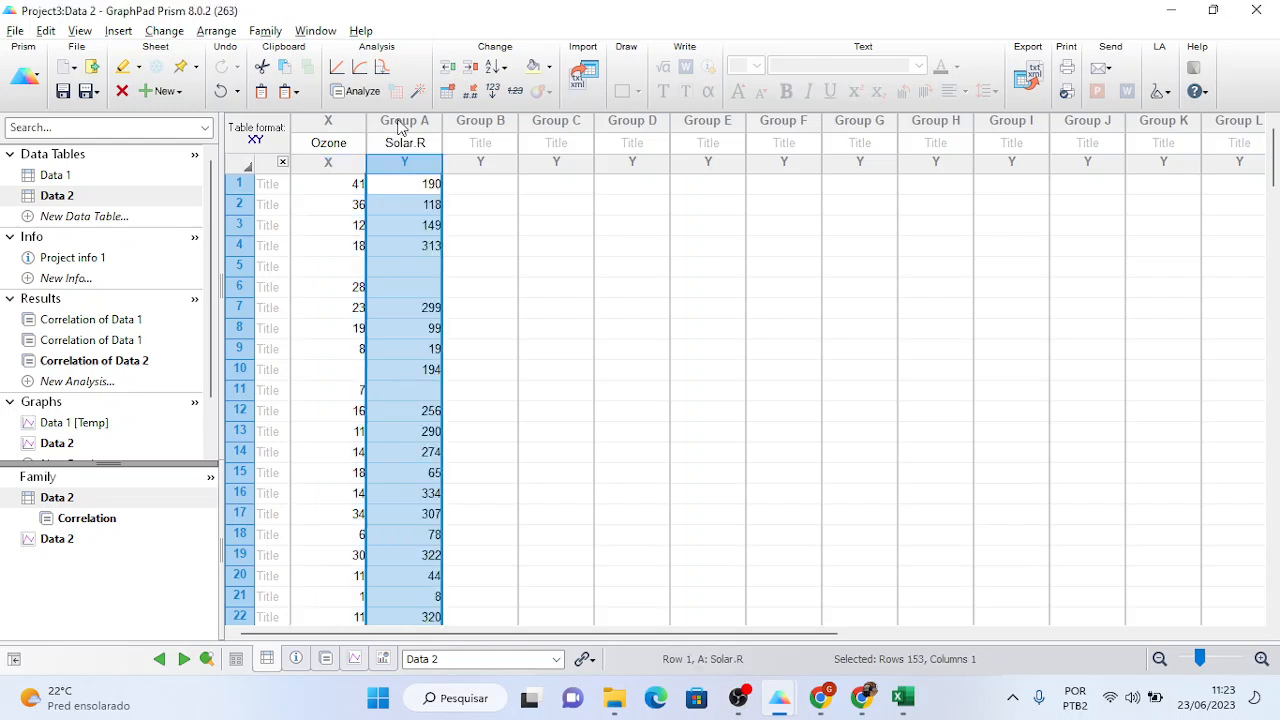
- Review Data 2's correlation (r = 0.3483) and the Ozone vs Temp correlation results
left_click(132, 361)
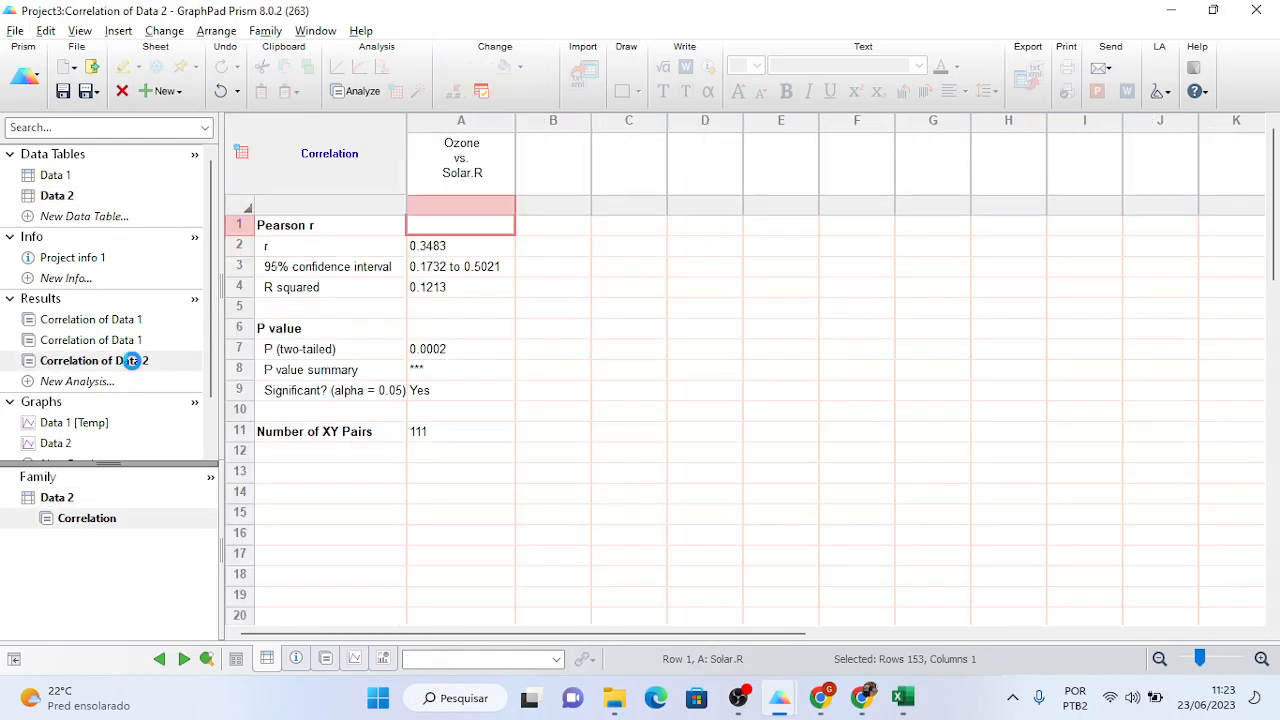
left_click(454, 251)
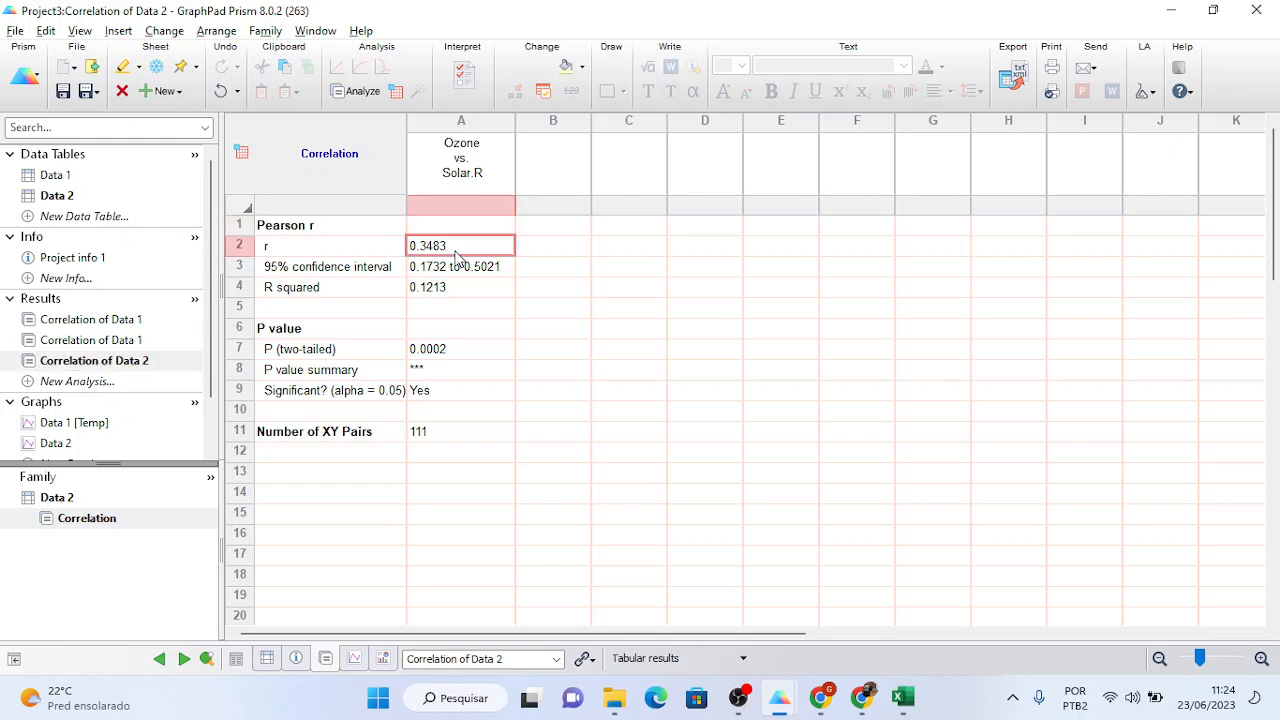
left_click(138, 343)
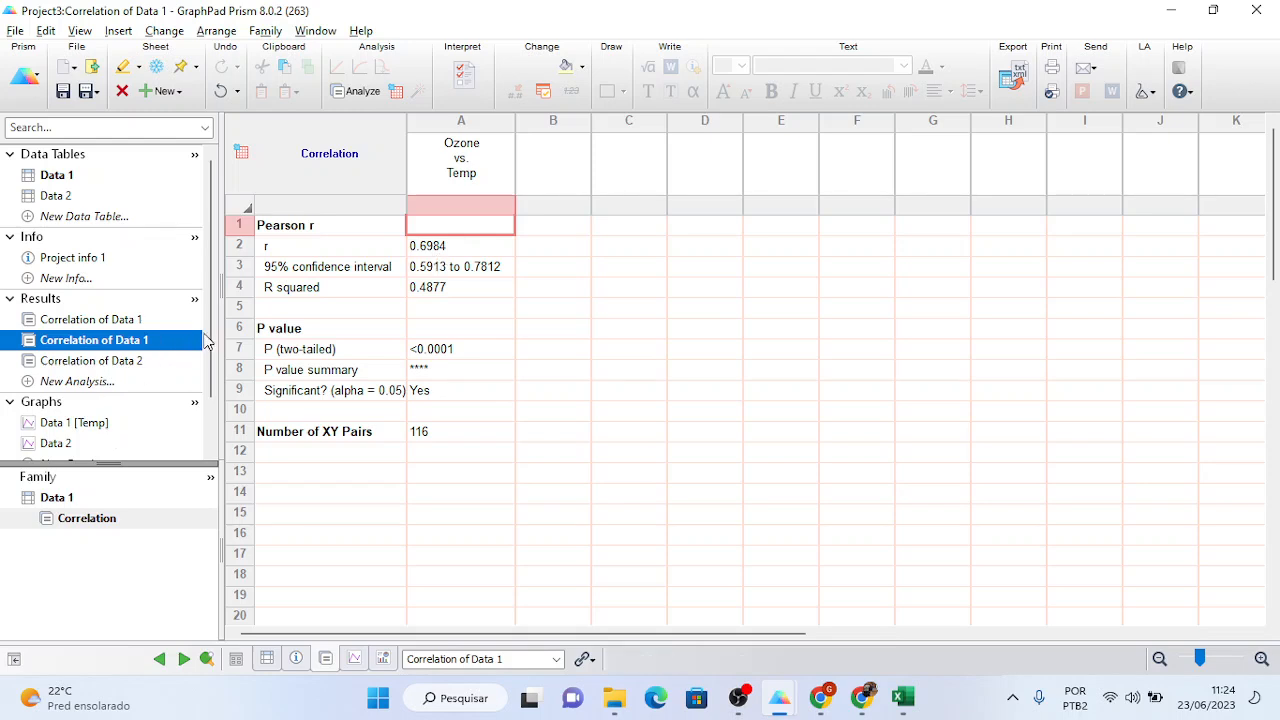
scroll(209, 394, "down", 3)
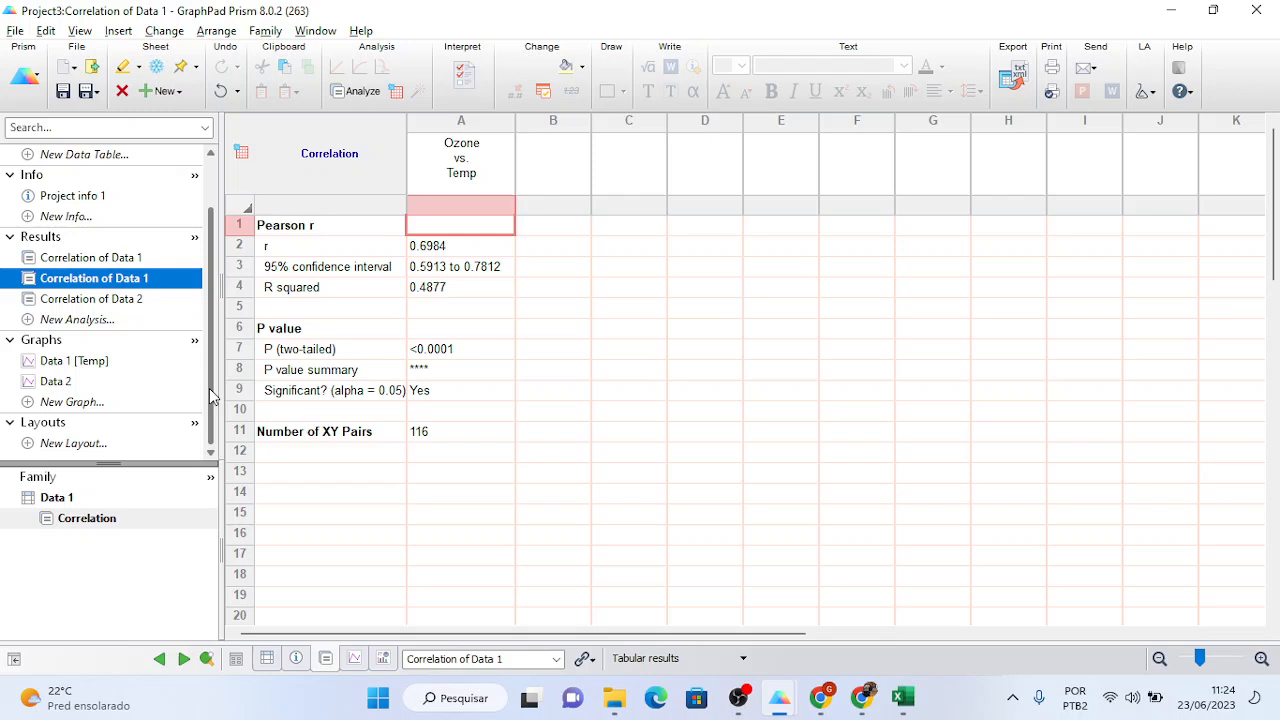
- Open the Data 2 graph as a points-only scatter and lengthen its Ozone X axis
left_click(76, 384)
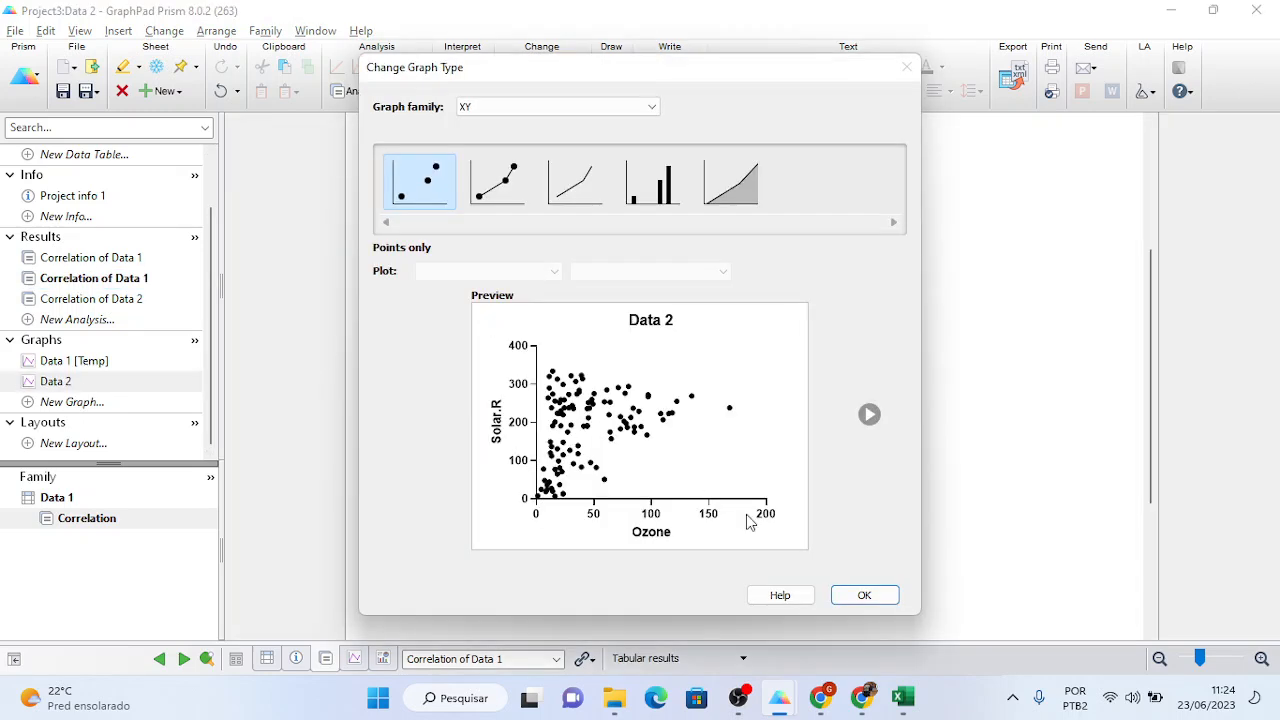
left_click(851, 595)
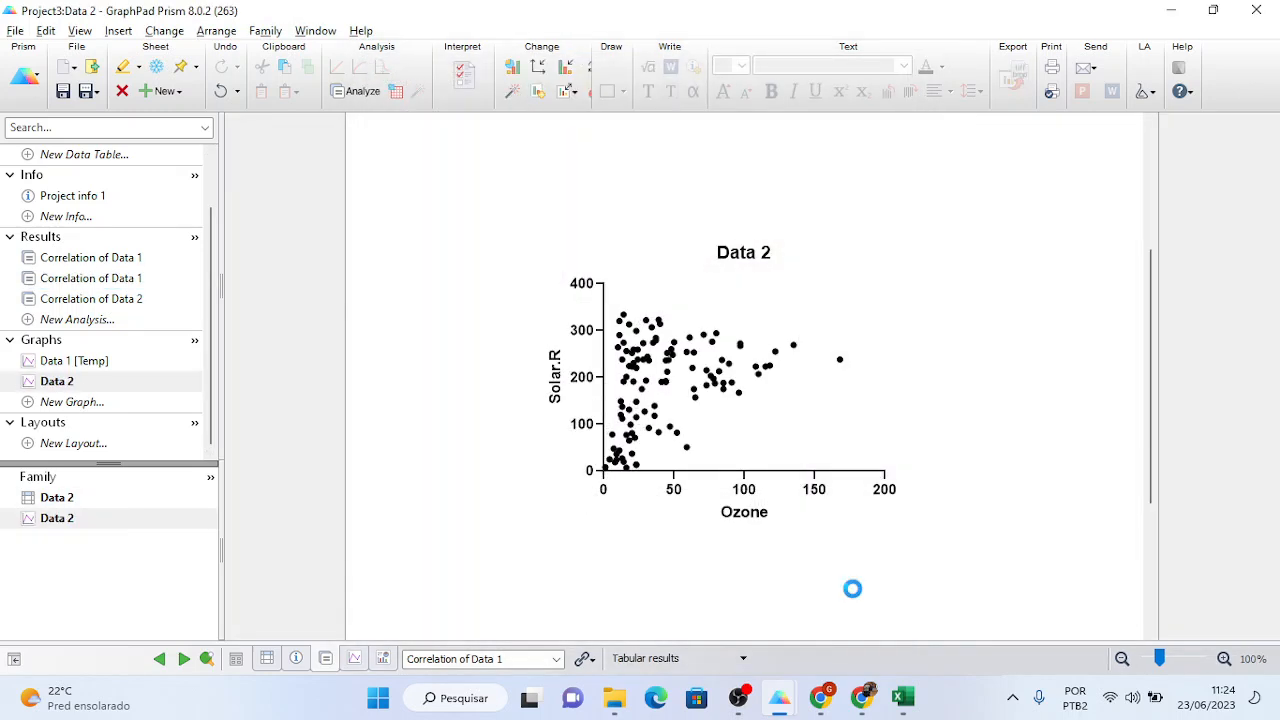
left_click(848, 471)
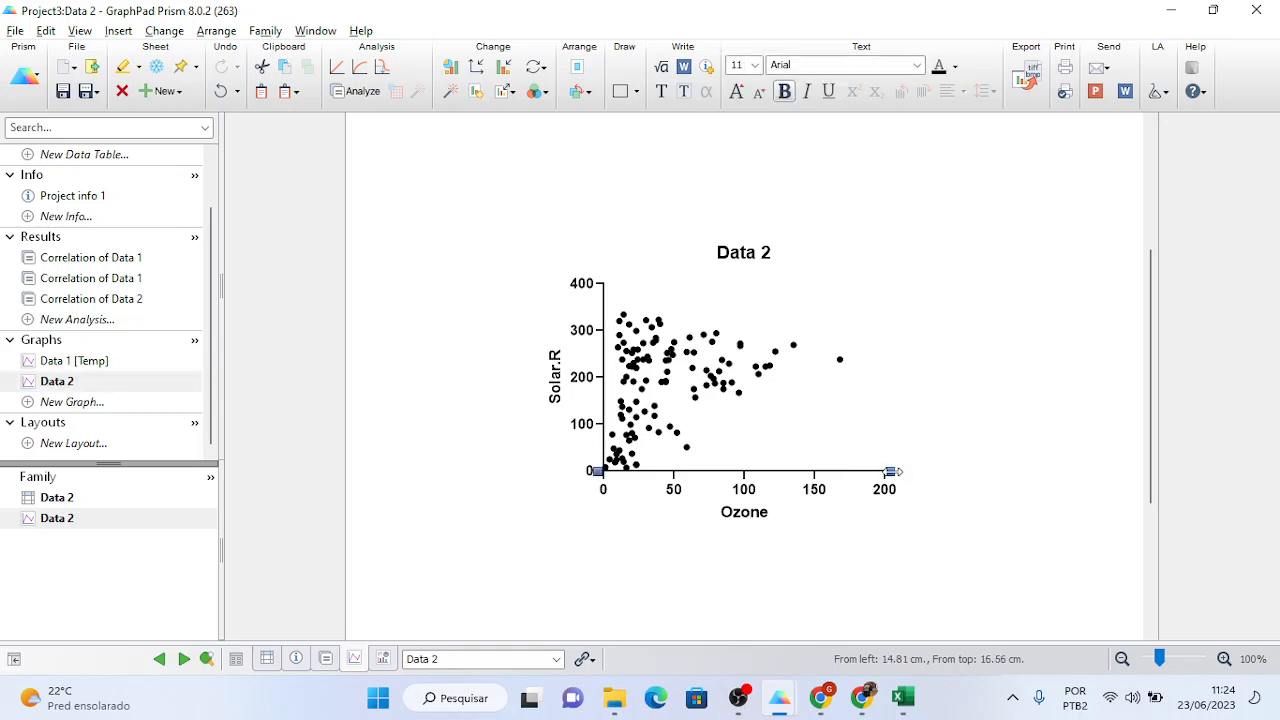
left_click_drag(891, 474, 1011, 478)
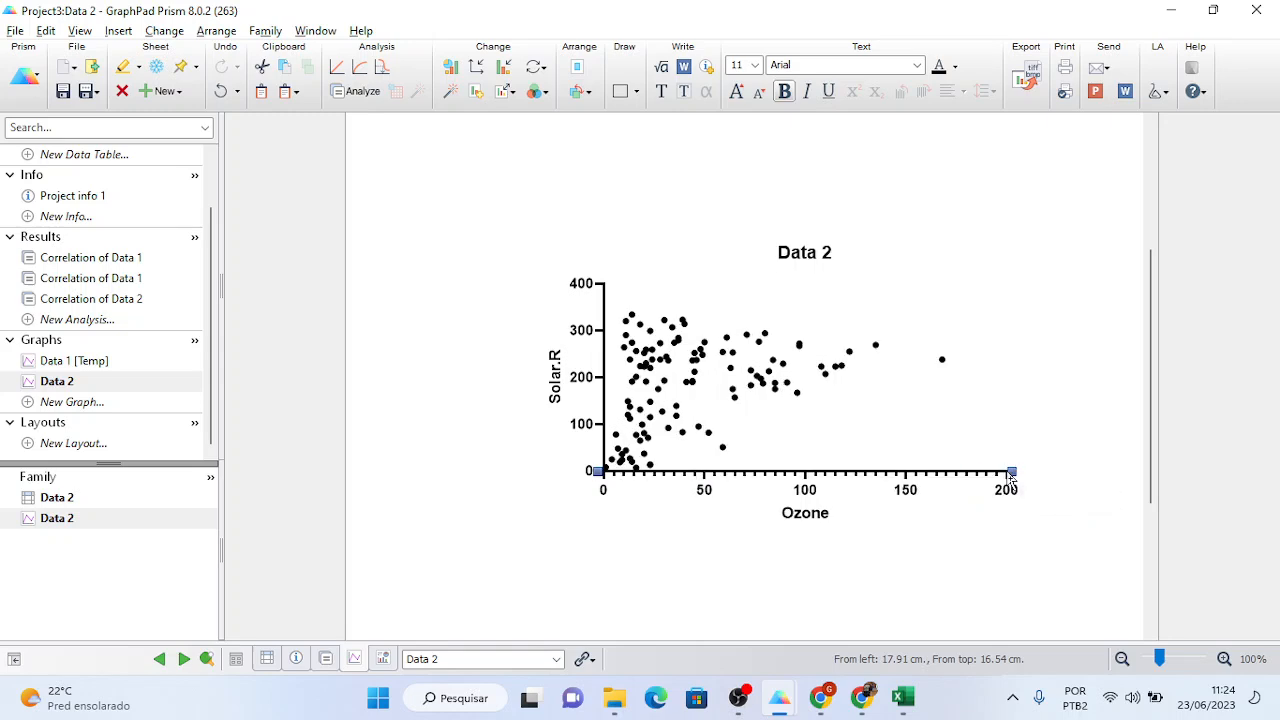
- Retitle the Data 1 [Temp] graph 'r = 0.70'
left_click(100, 366)
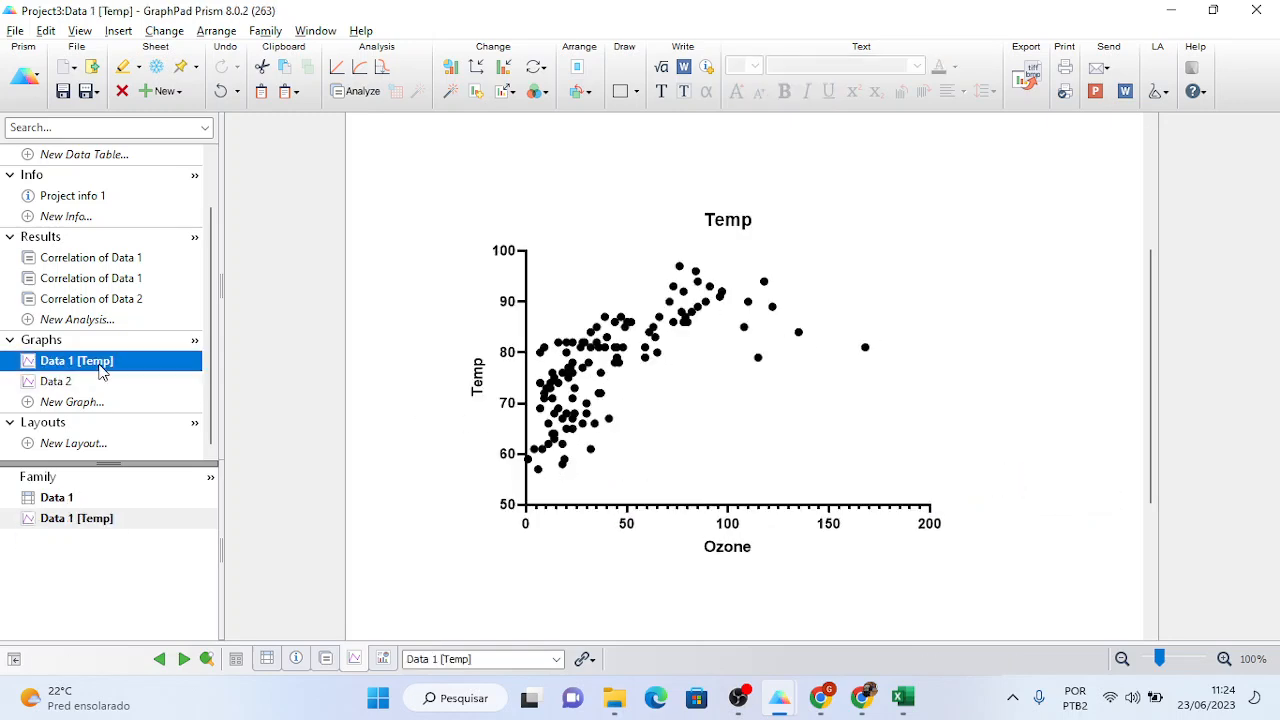
left_click(89, 383)
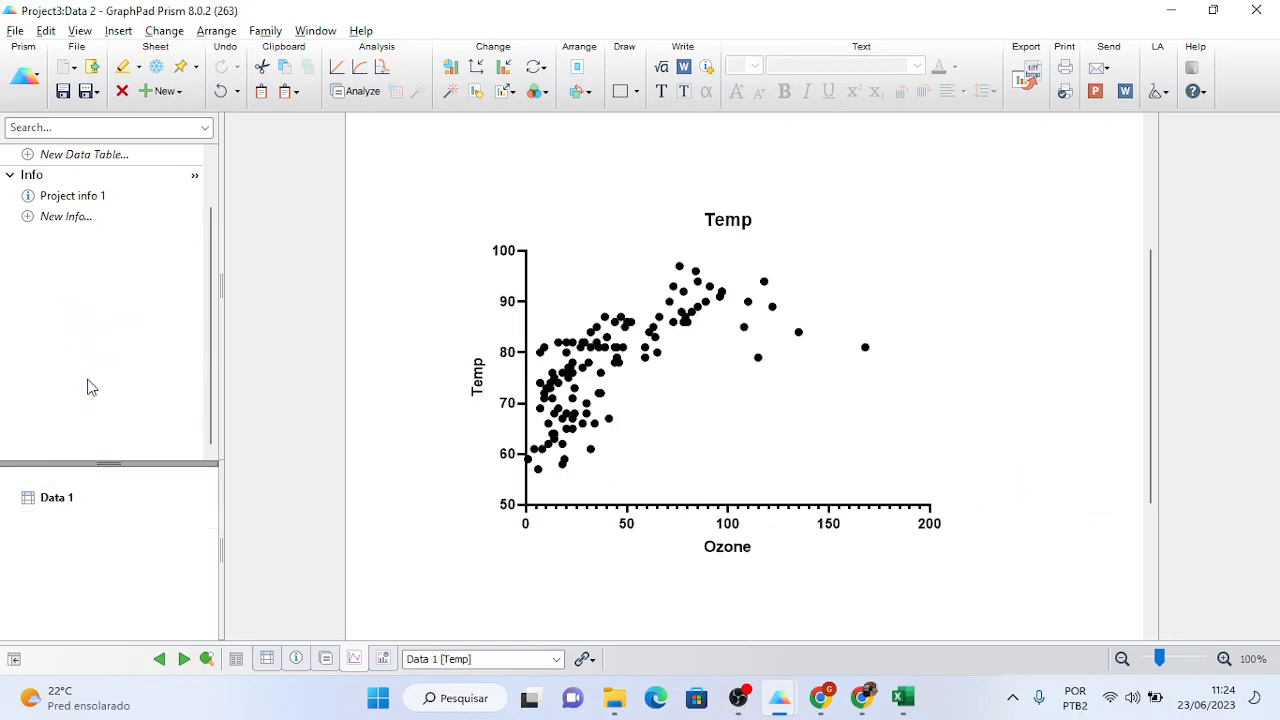
left_click(88, 365)
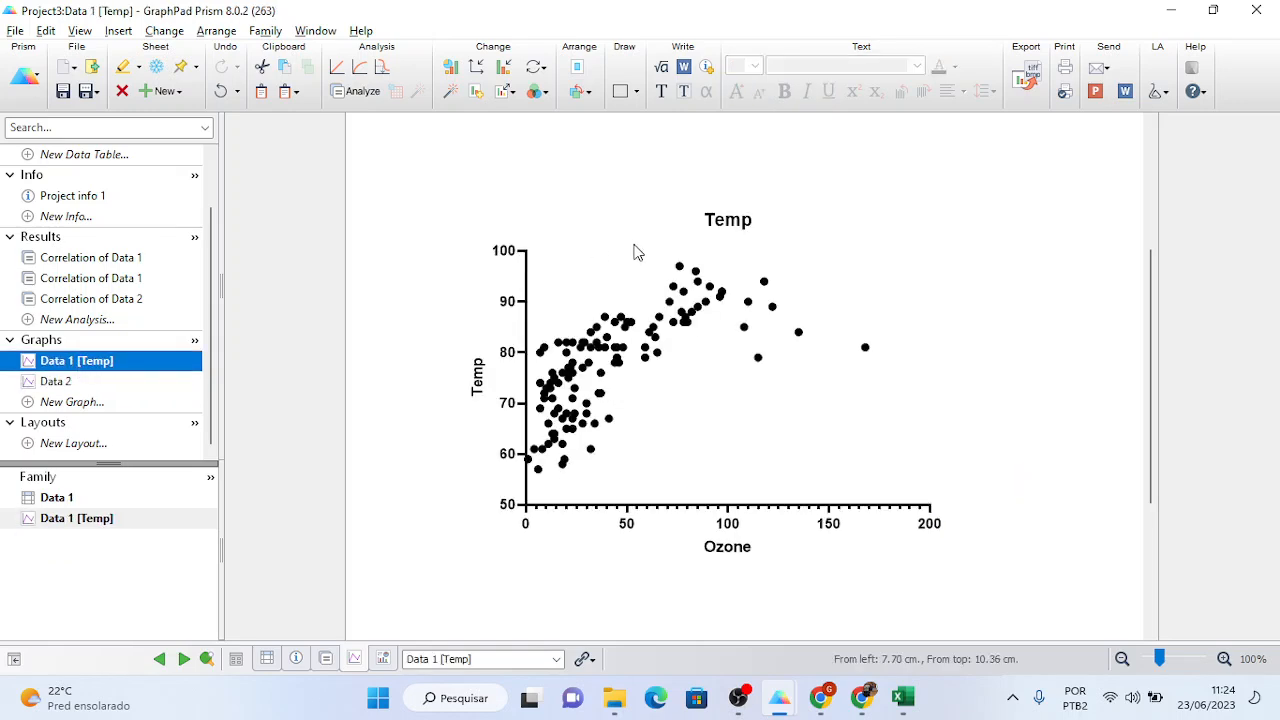
left_click(750, 222)
double_click(750, 222)
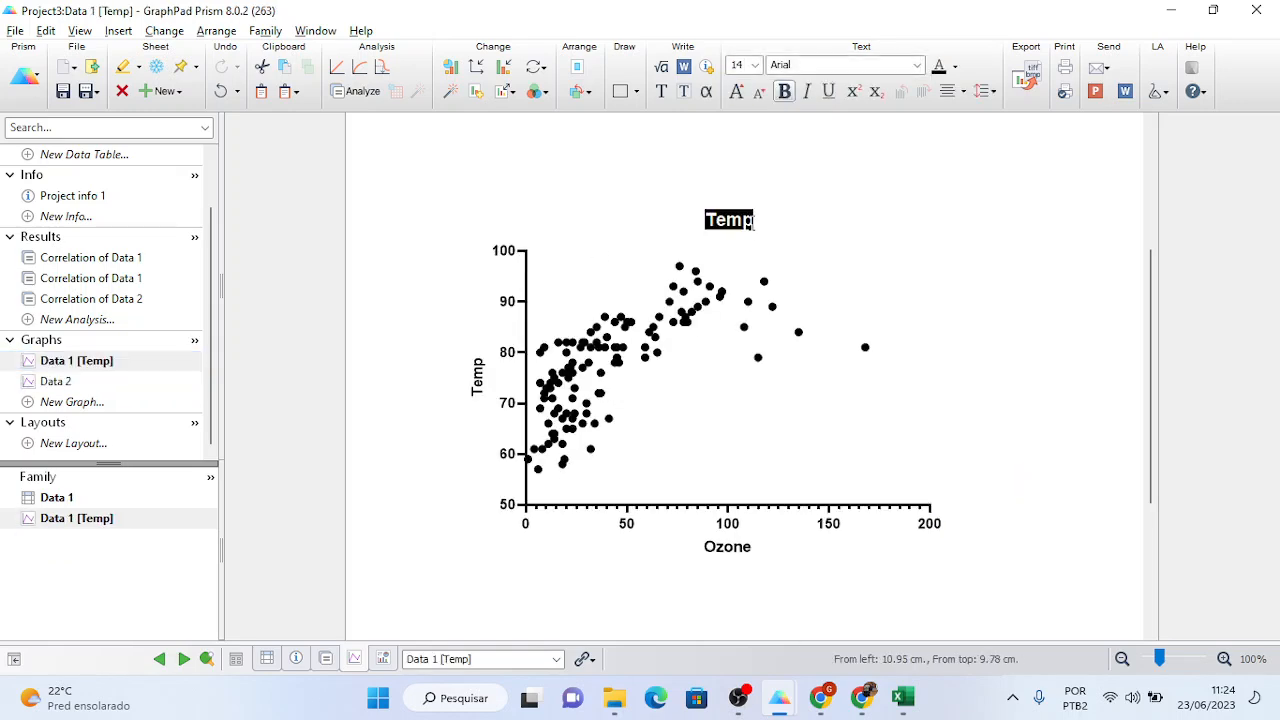
type("r = 0")
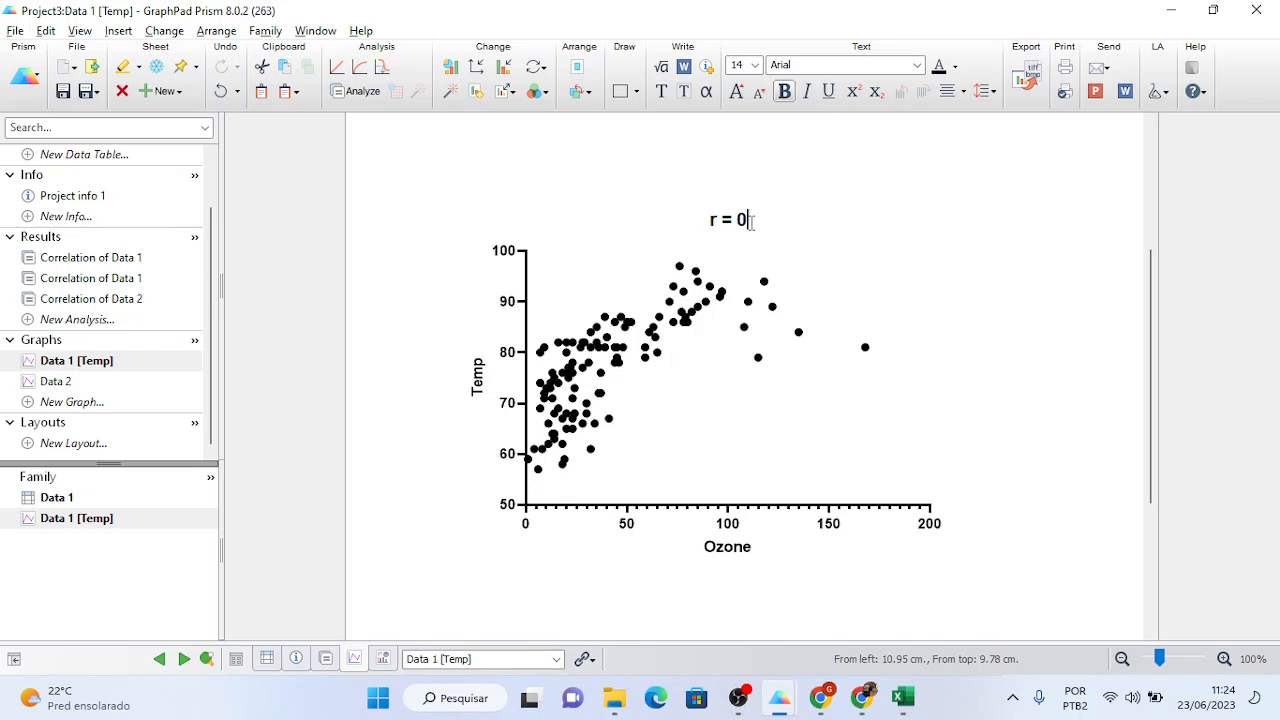
type(".70")
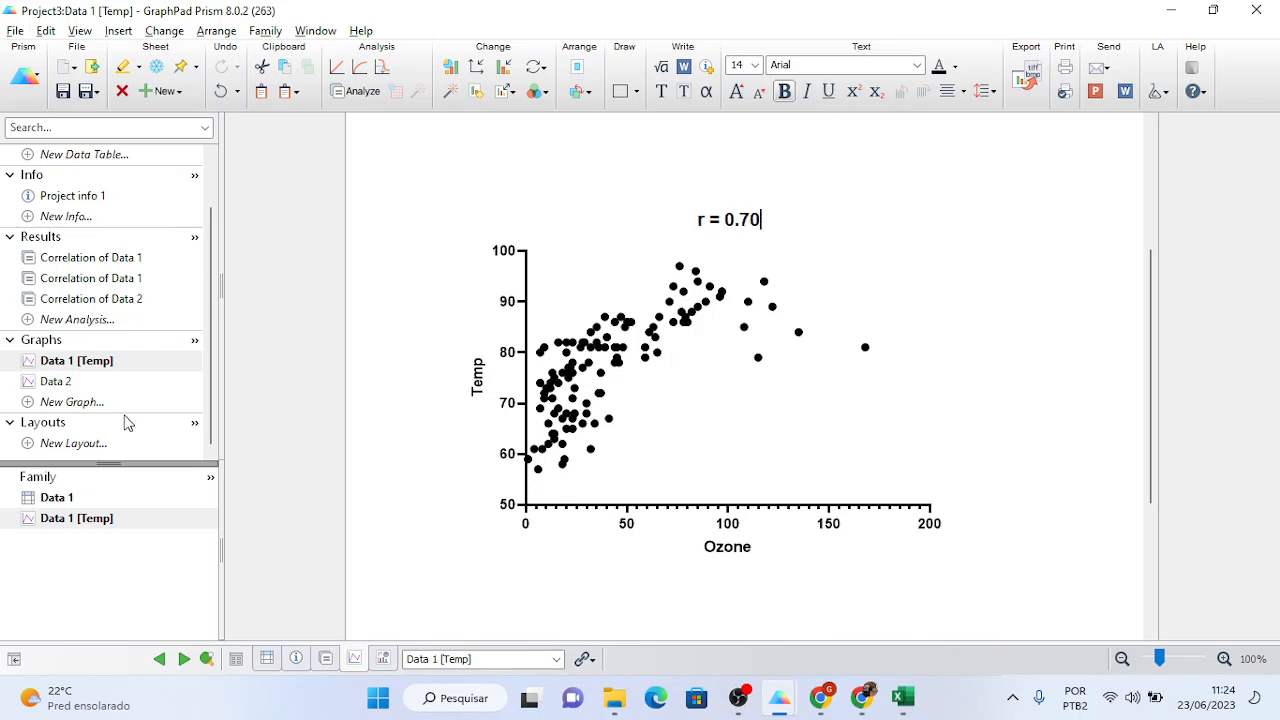
- Replace the Data 2 graph title with 'r = 0.35'
left_click(75, 384)
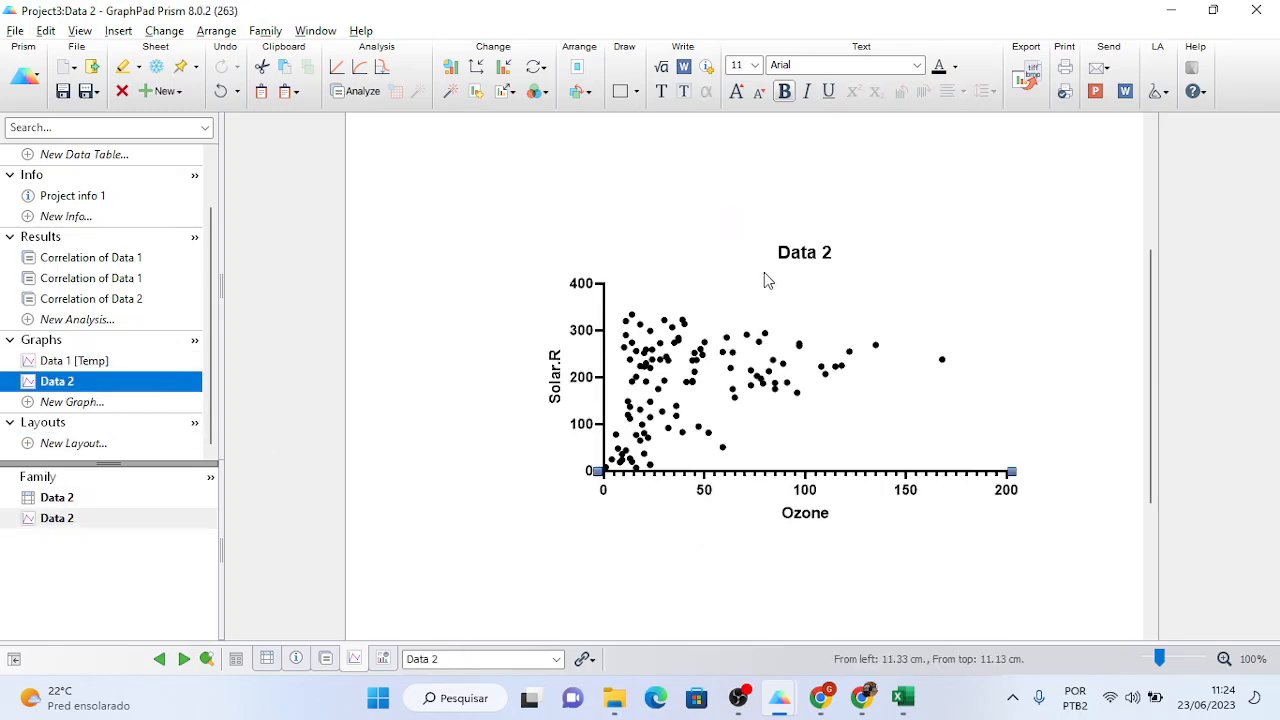
double_click(798, 252)
left_click(795, 252)
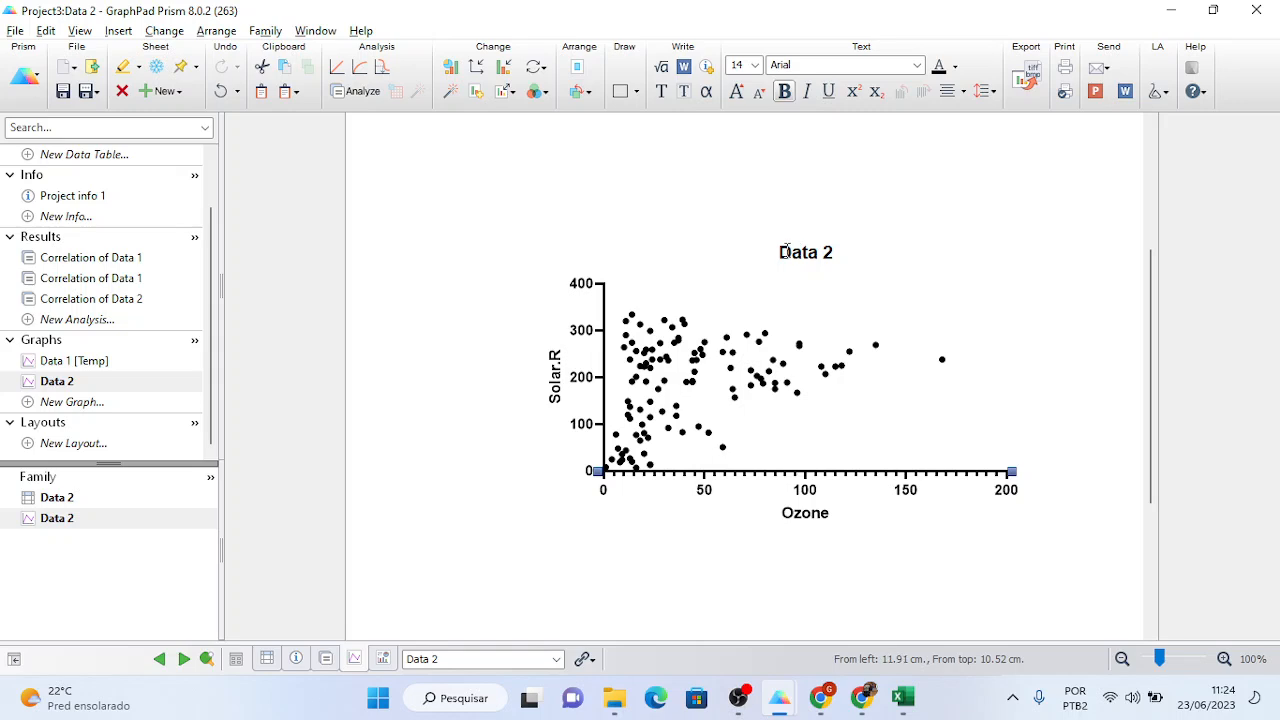
left_click_drag(795, 252, 836, 256)
key("BackSpace")
key("BackSpace")
type("r = ")
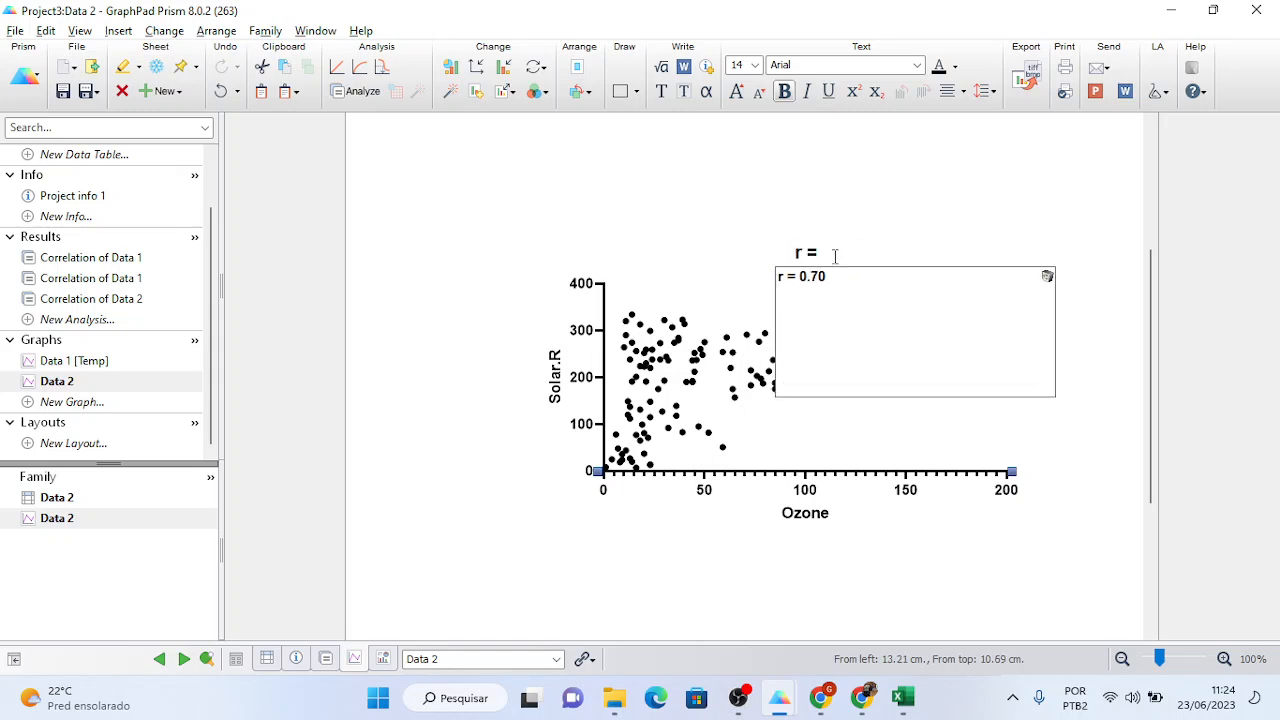
type("039")
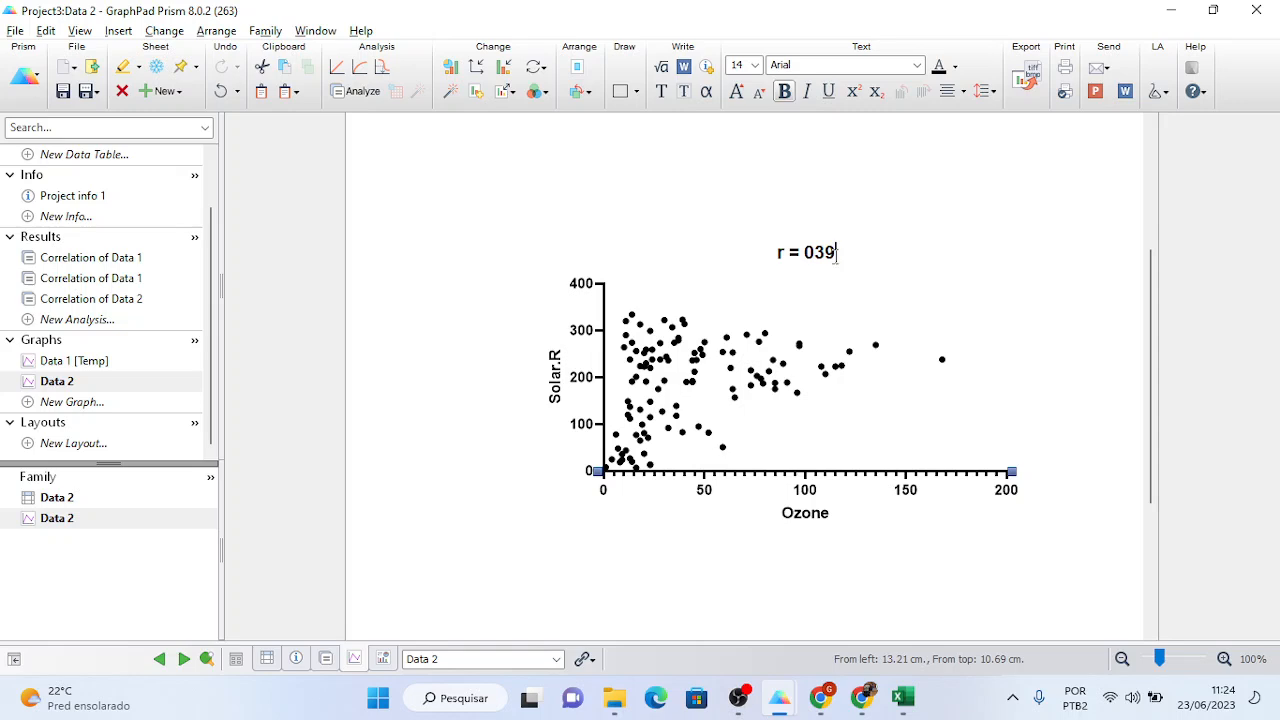
key("BackSpace")
key("BackSpace")
type(".")
type("34")
key("BackSpace")
type("5")
left_click(621, 219)
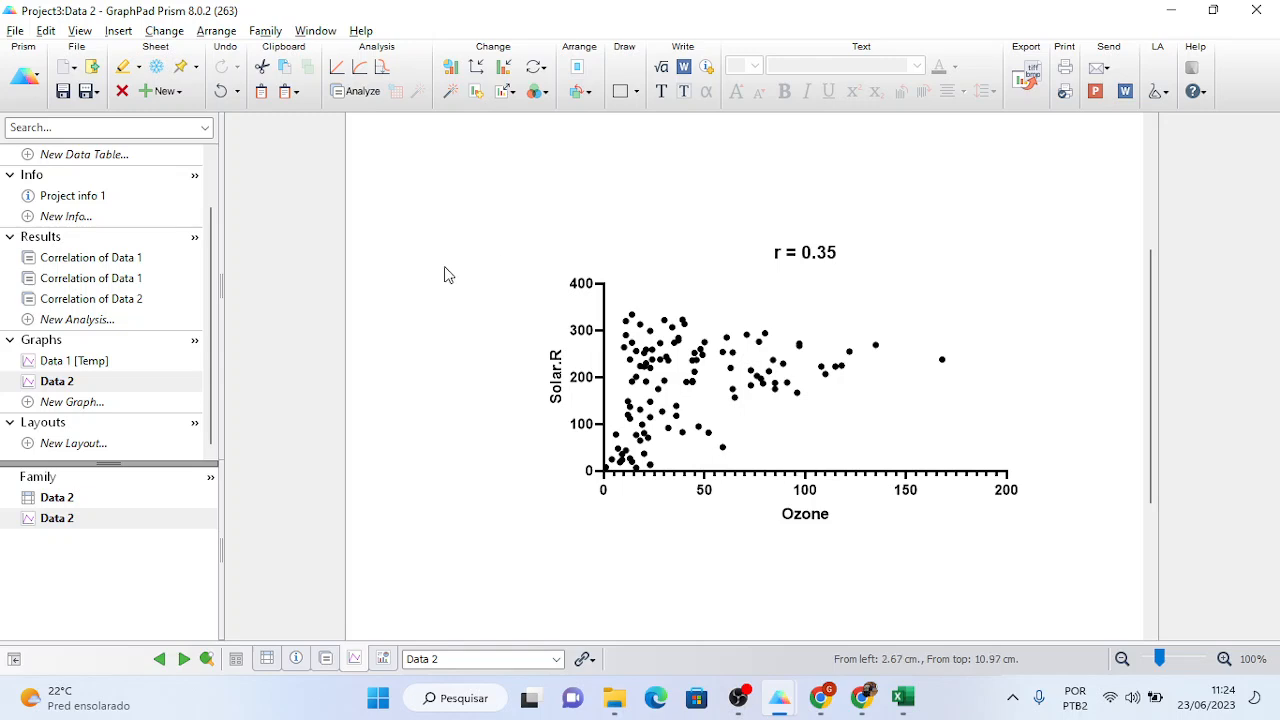
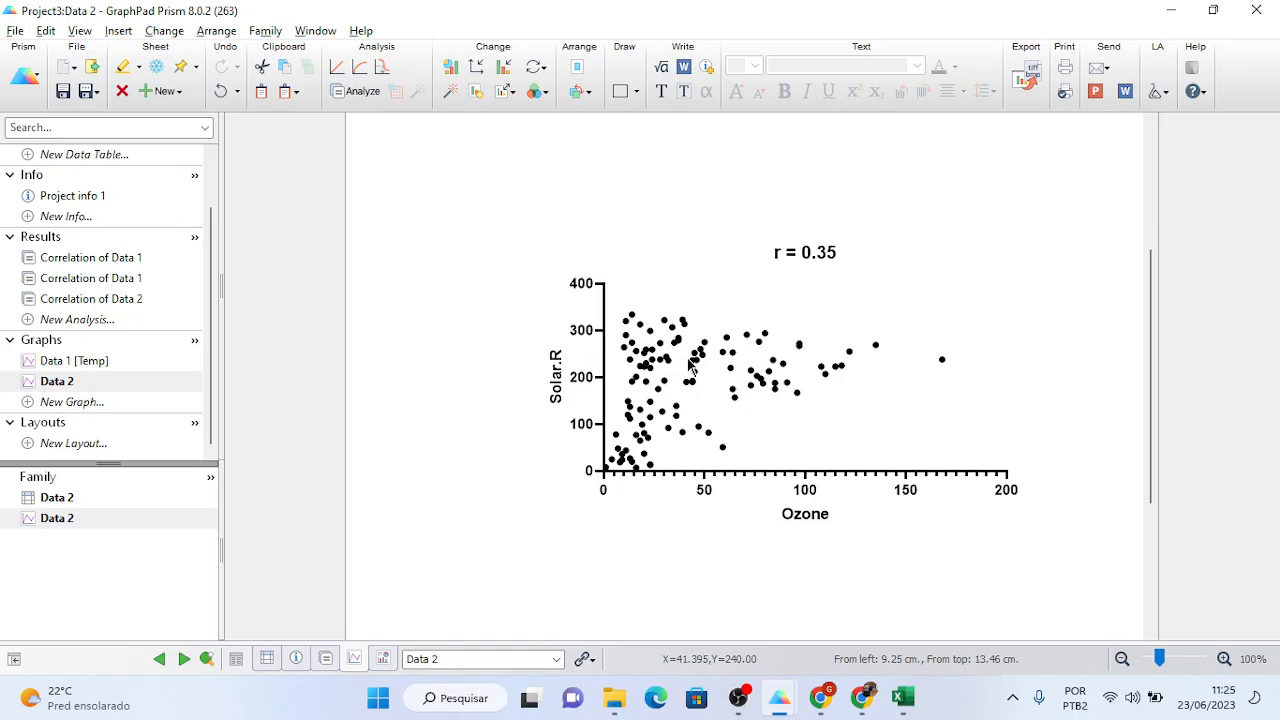
- Look at the Temp vs Ozone graph, then return to the Solar.R vs Ozone graph
left_click(78, 362)
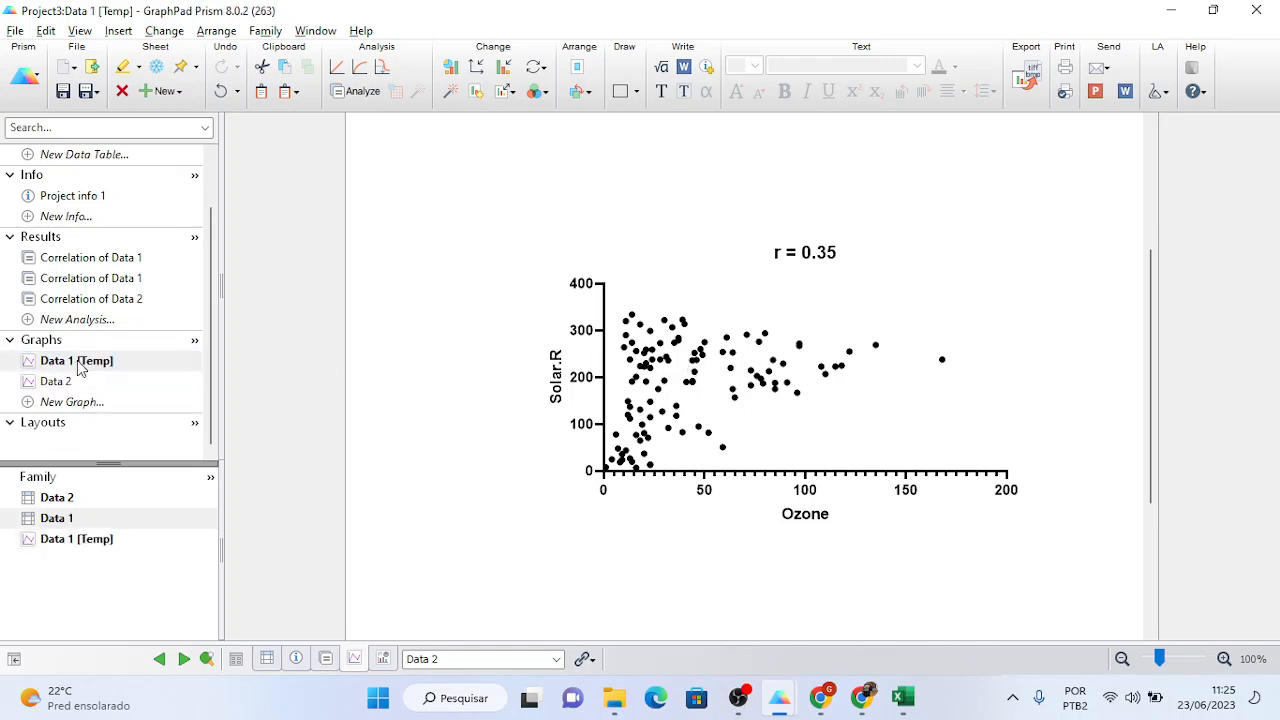
mouse_move(659, 360)
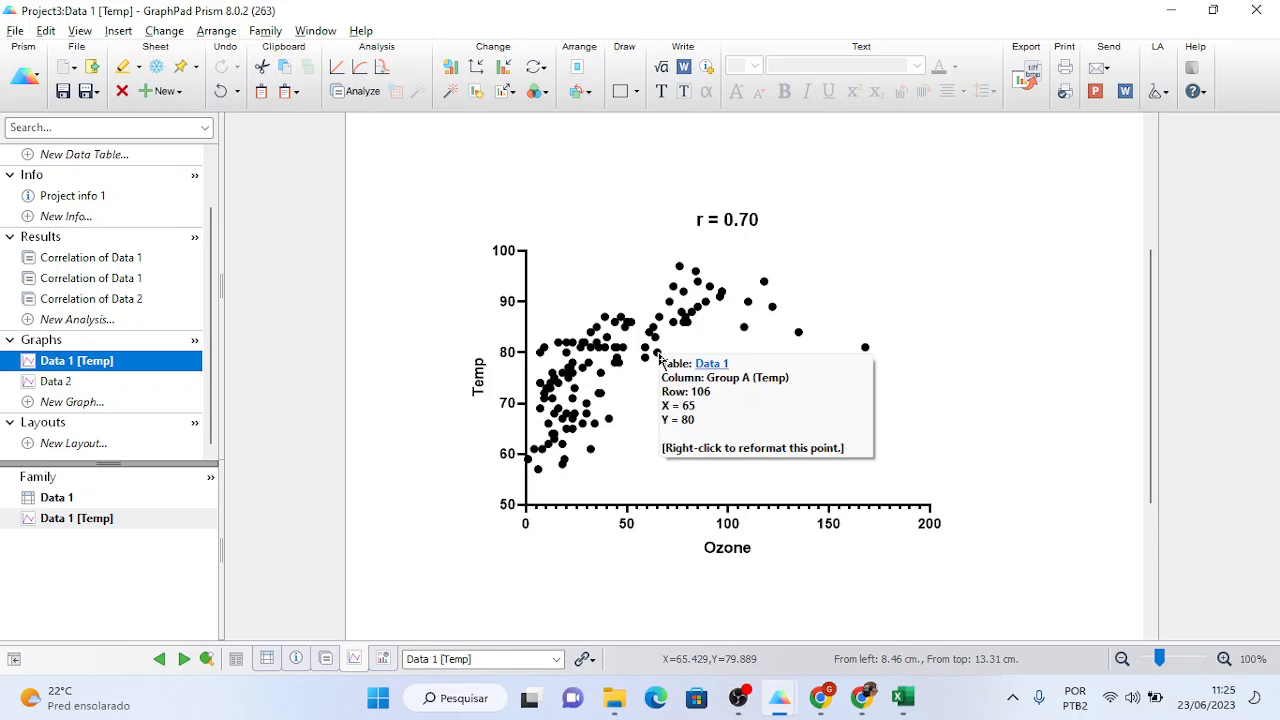
left_click(74, 384)
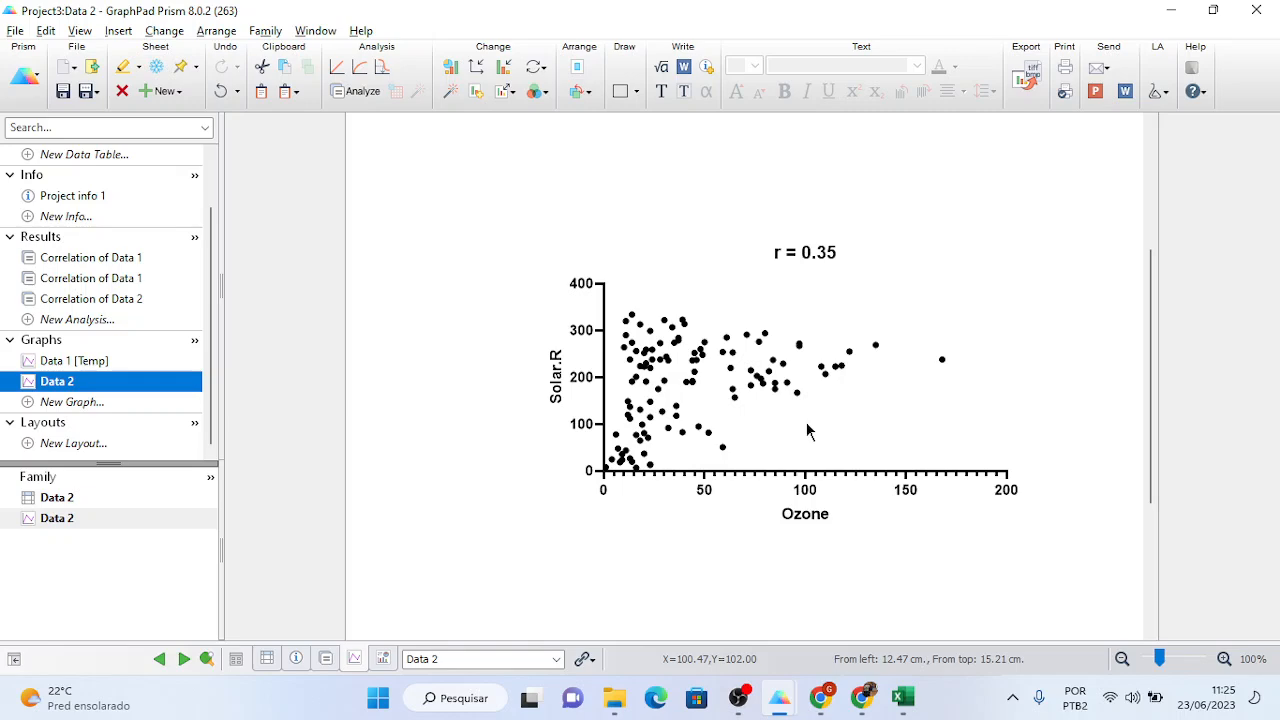
- Search 'correlation rpsychologist' in a new Chrome tab
mouse_move(826, 712)
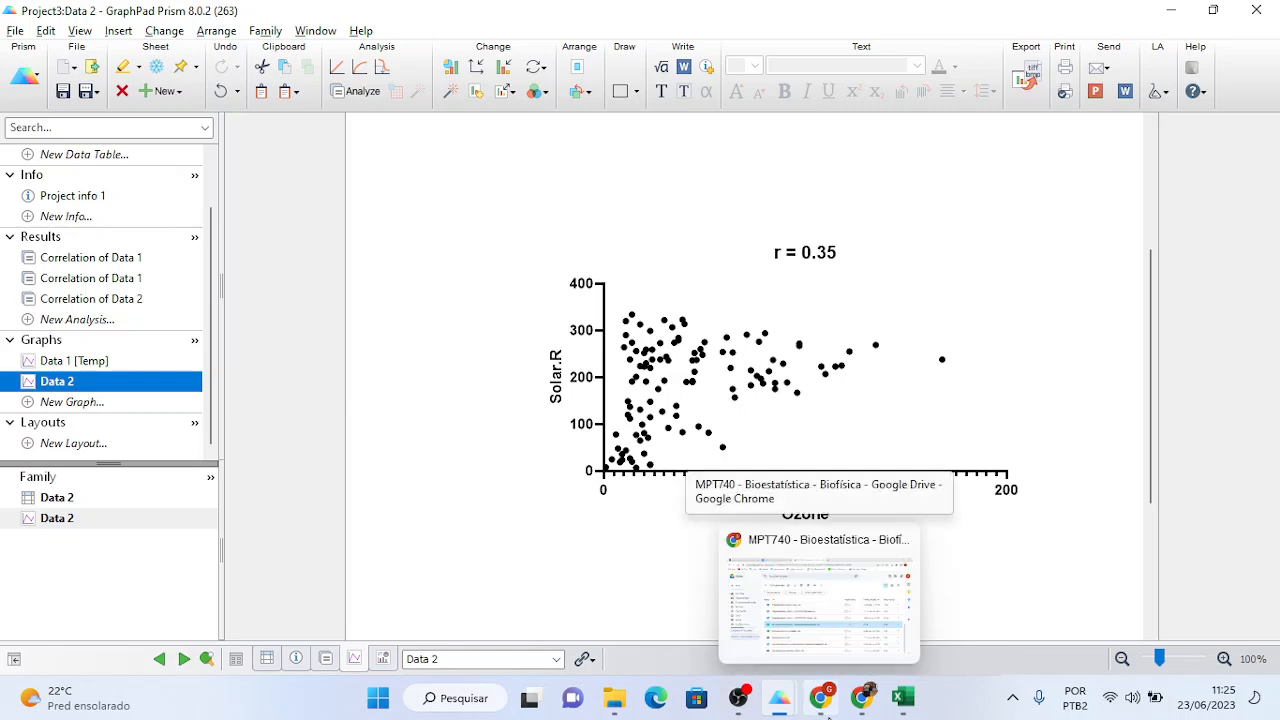
left_click(862, 600)
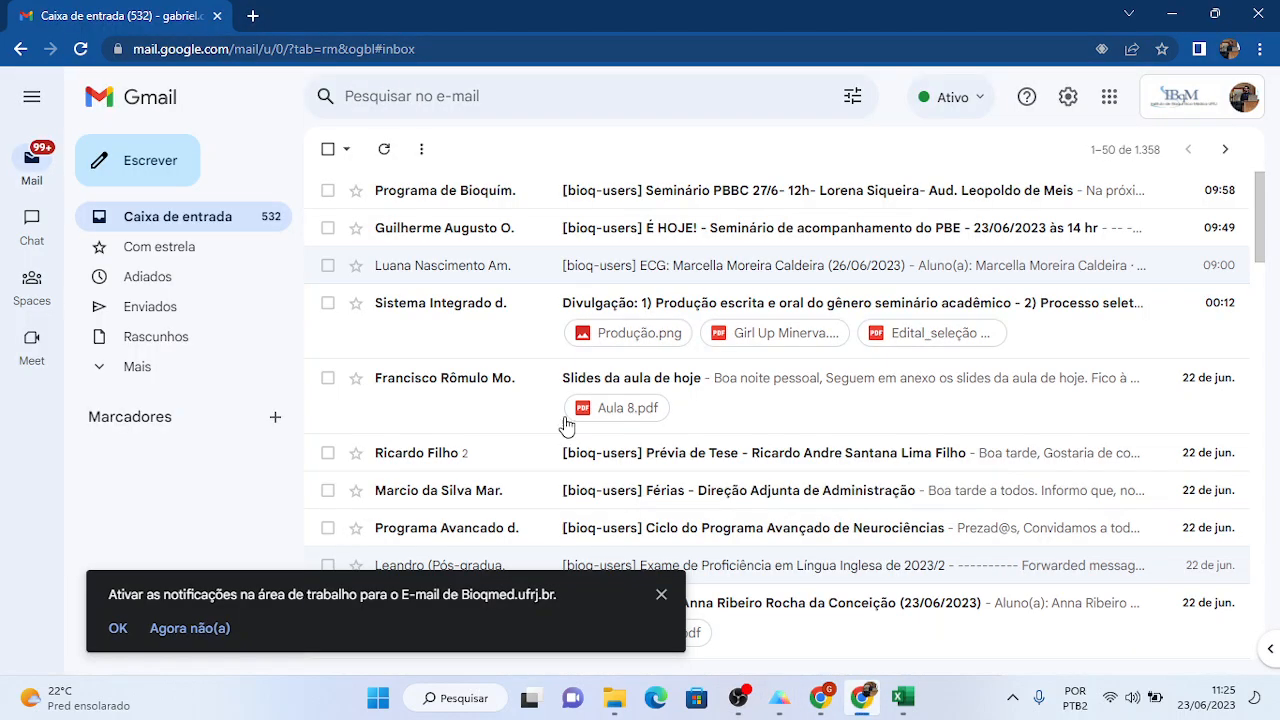
left_click(254, 17)
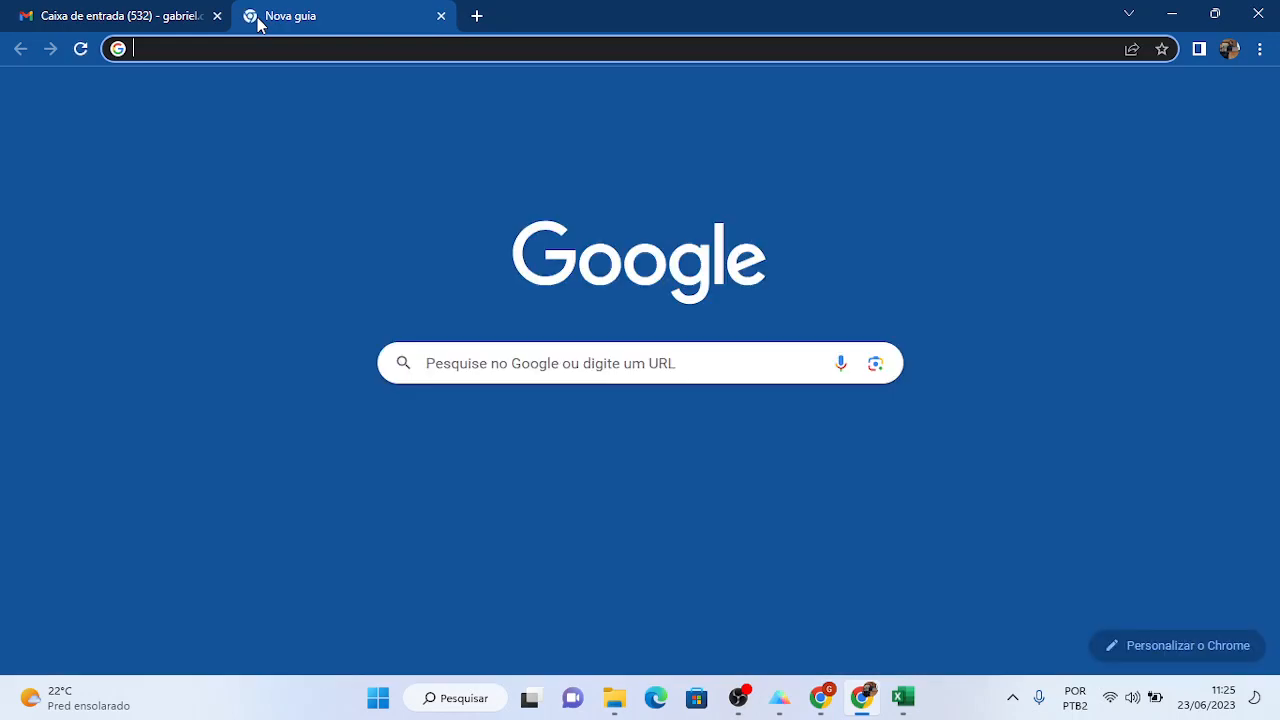
type("c")
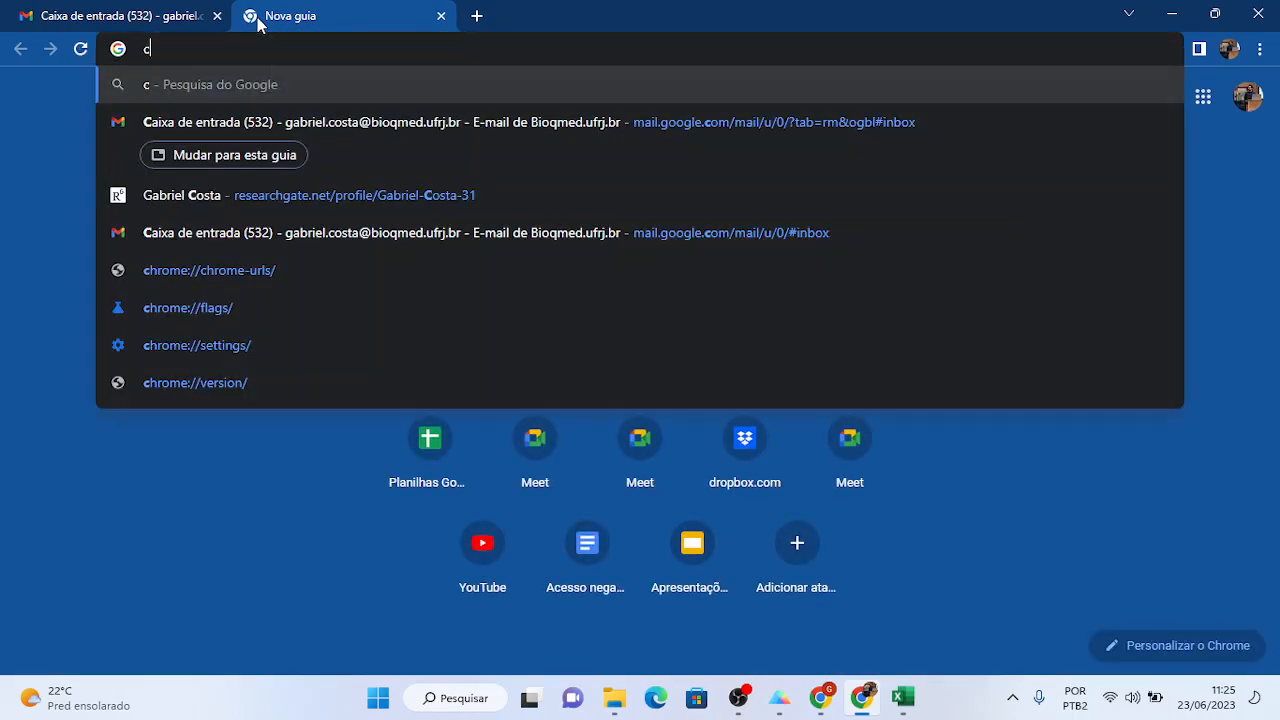
key("BackSpace")
type("correla")
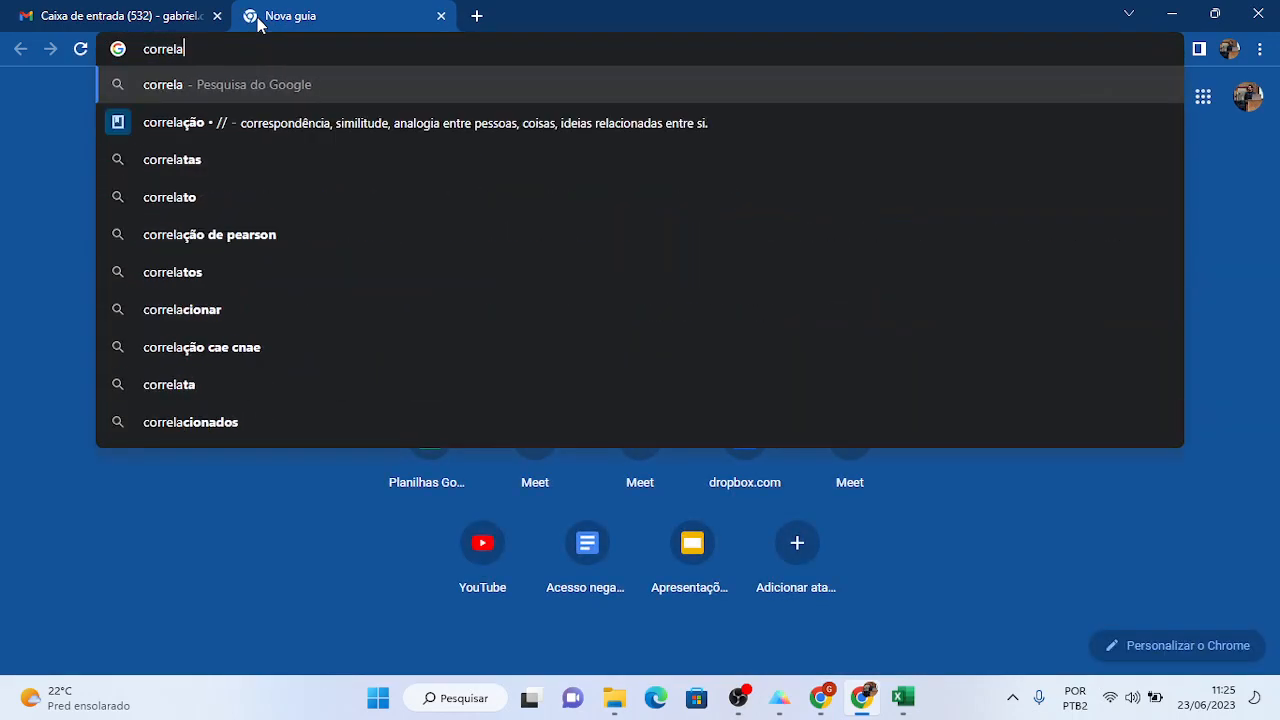
type("tion rpsychol")
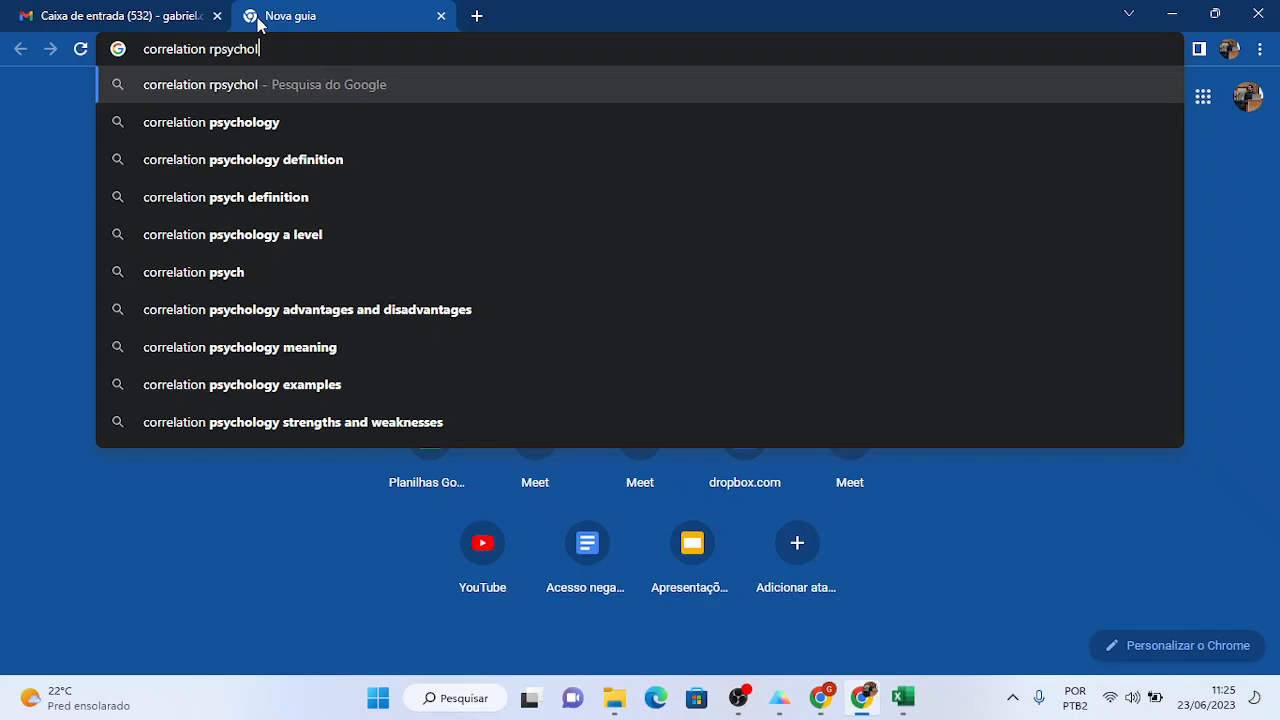
type("ogist")
key("Return")
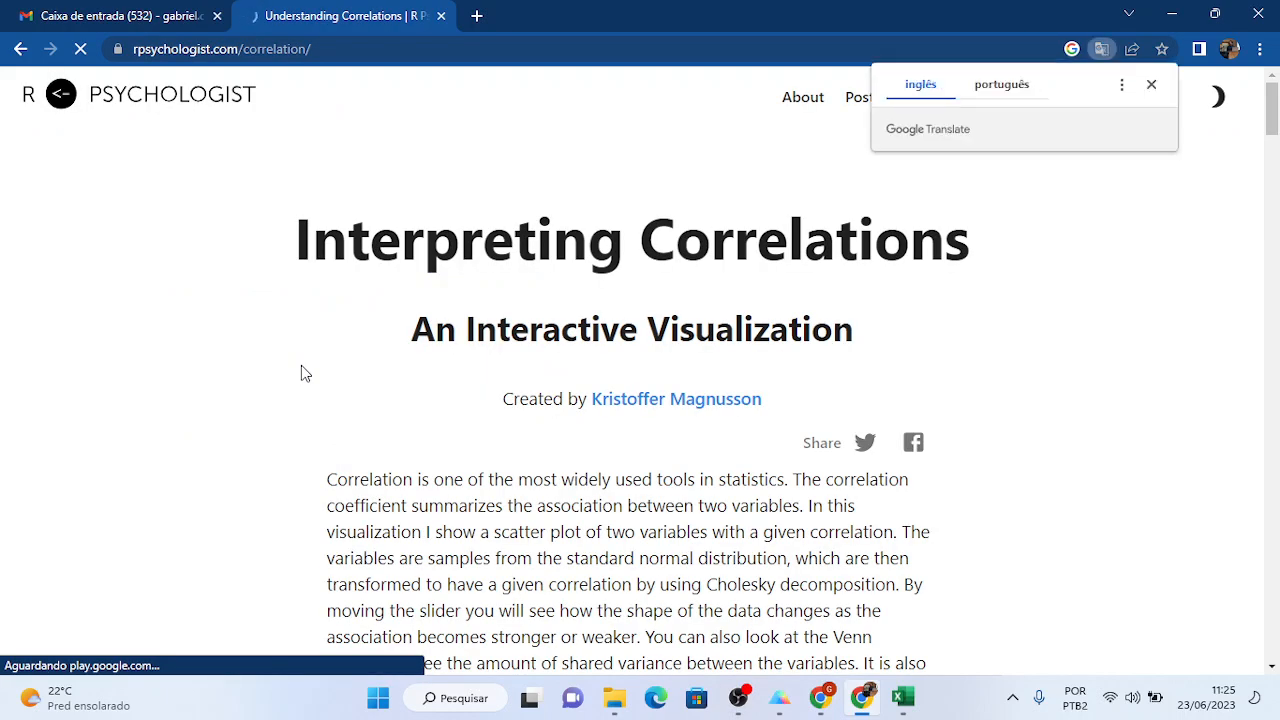
- Decline the translation offer, scroll to the correlation slider and zoom the page out so the visualization fits
left_click(1151, 84)
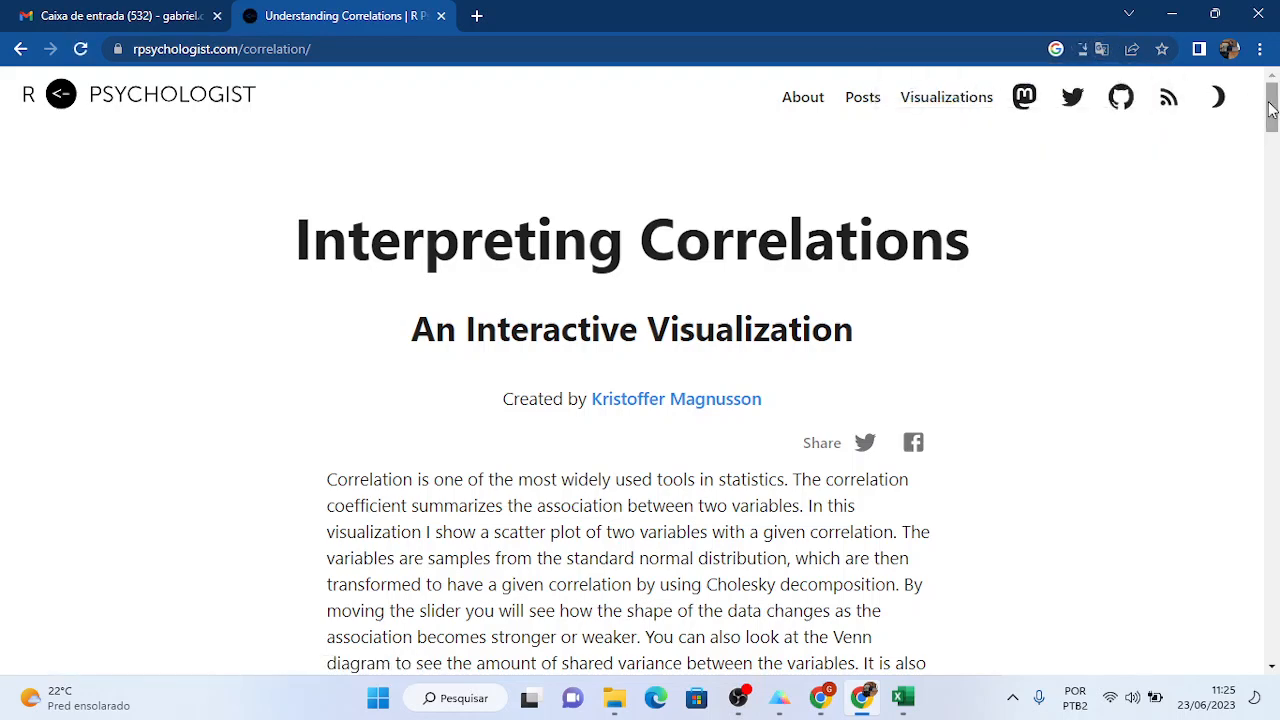
left_click_drag(1273, 110, 1276, 178)
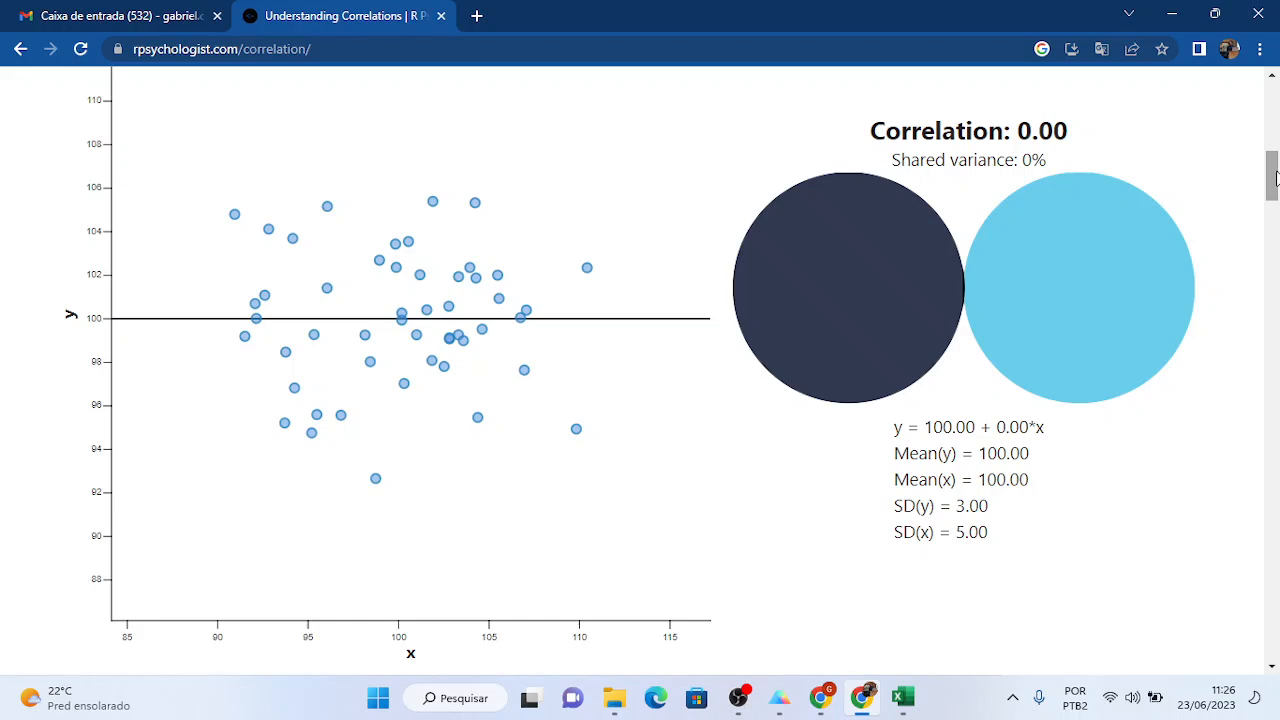
mouse_move(1275, 177)
left_mouse_down()
mouse_move(1274, 197)
mouse_move(1274, 152)
mouse_move(1275, 166)
left_mouse_up()
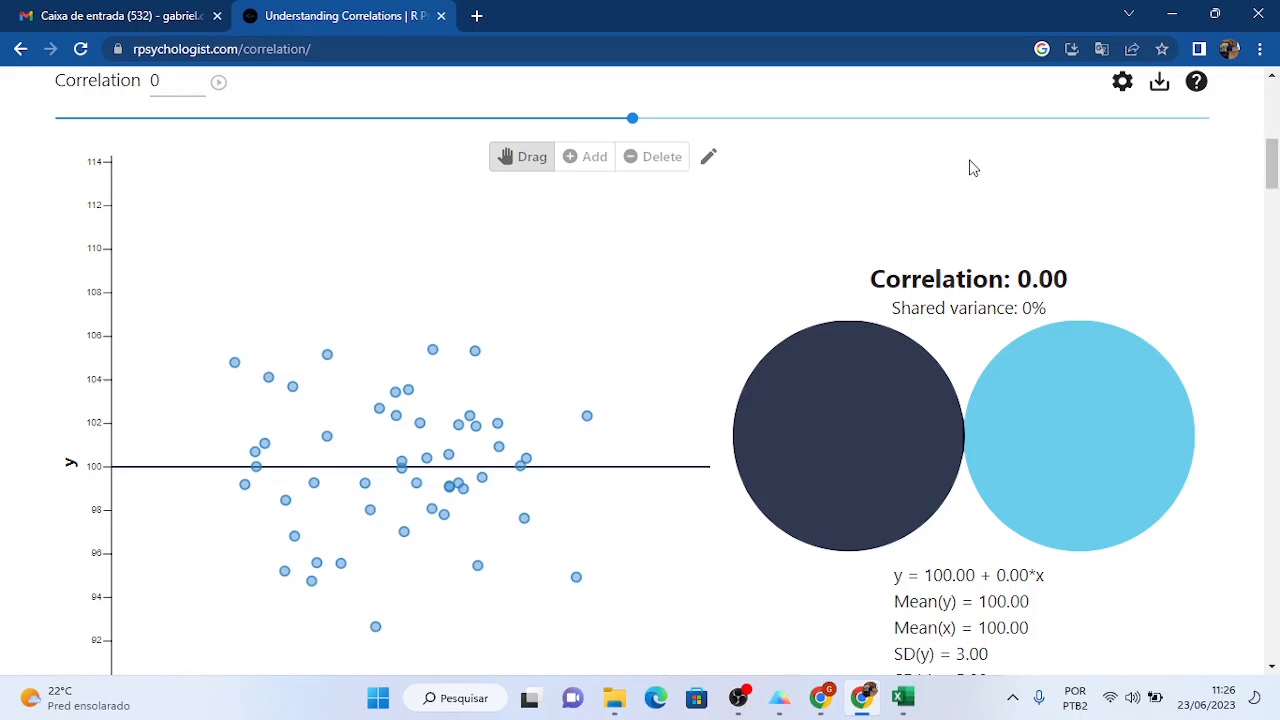
key("ctrl+minus")
key("ctrl+minus")
key("ctrl+minus")
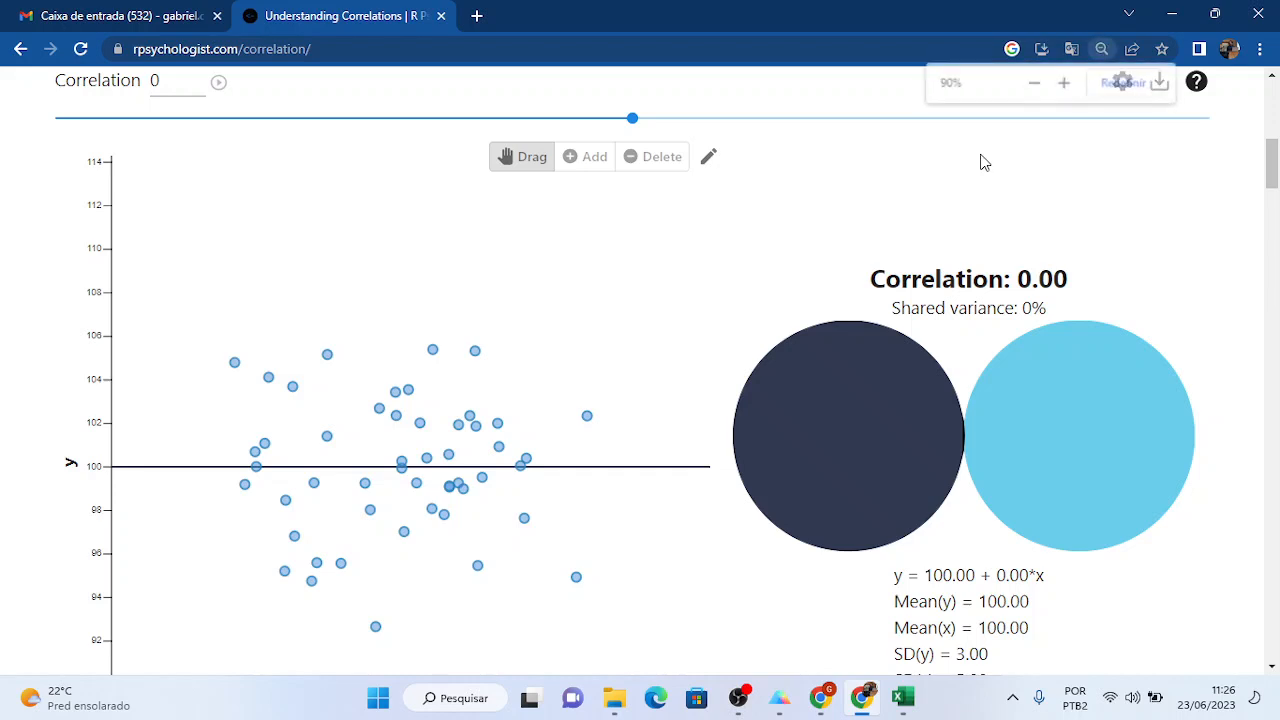
scroll(985, 163, "up", 1)
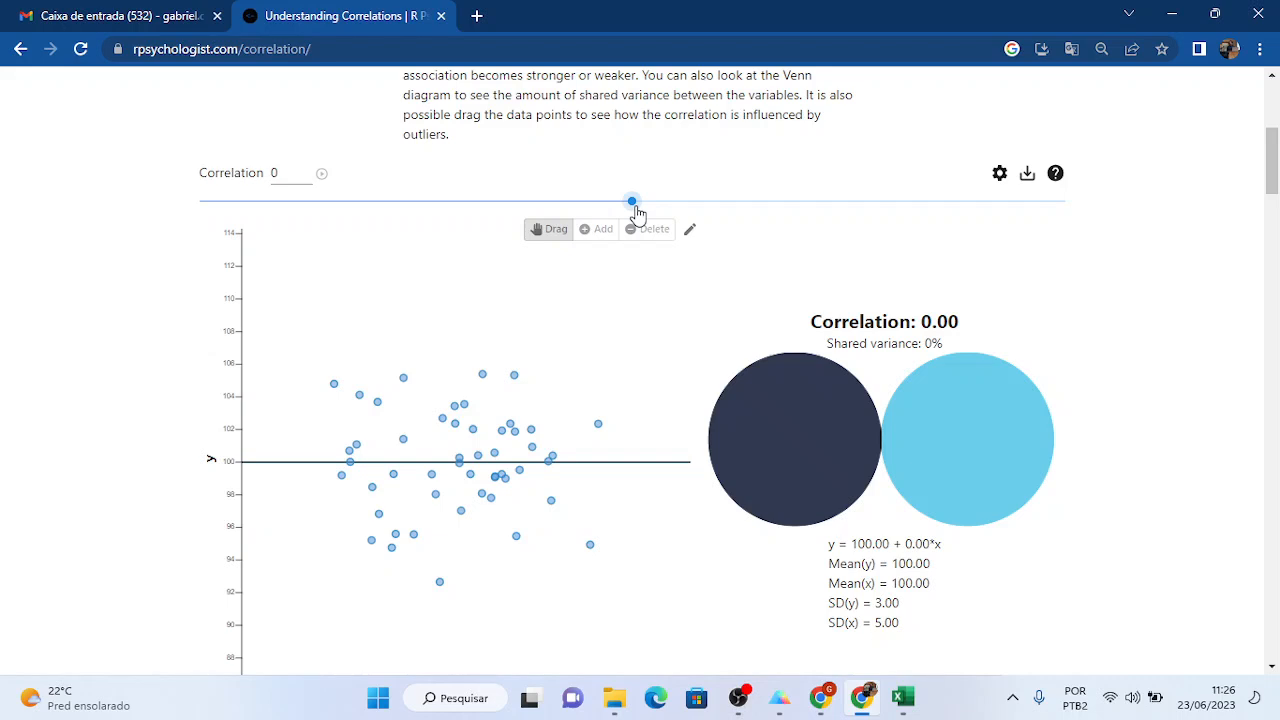
- Sweep the correlation slider from 0 up to 1.00, then pull it back down
left_click_drag(637, 212, 638, 212)
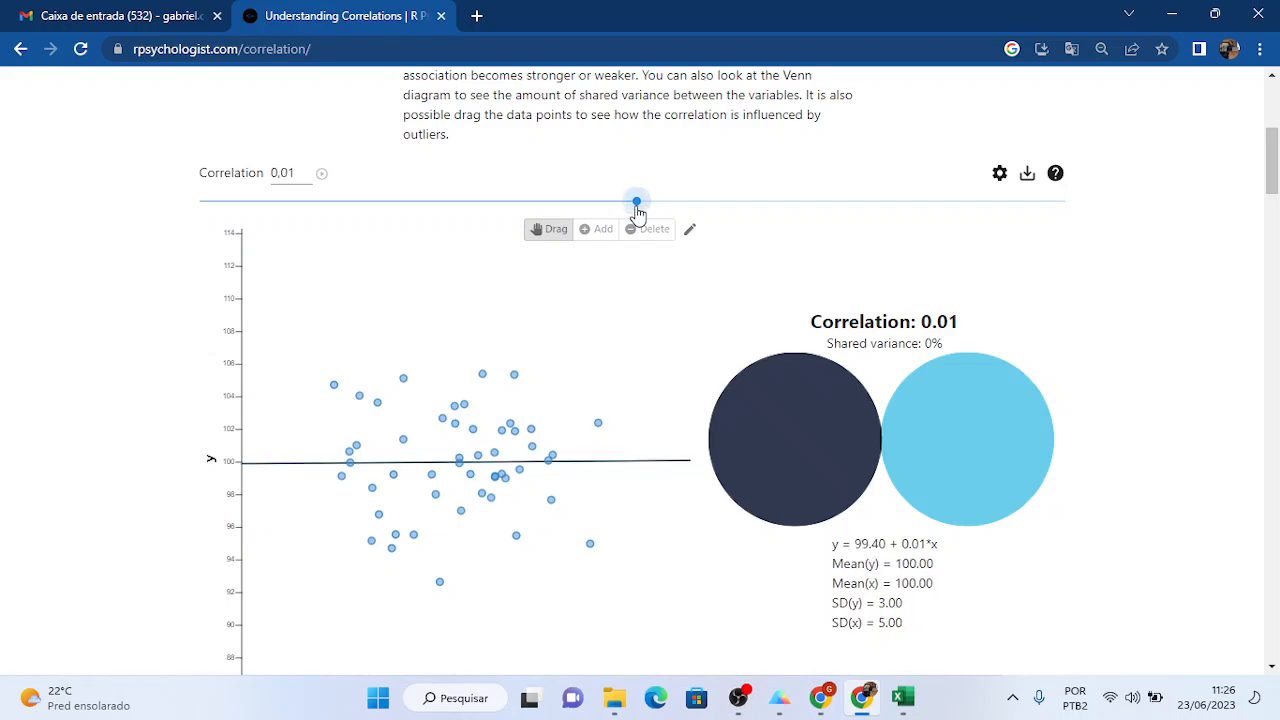
left_click_drag(638, 213, 1083, 220)
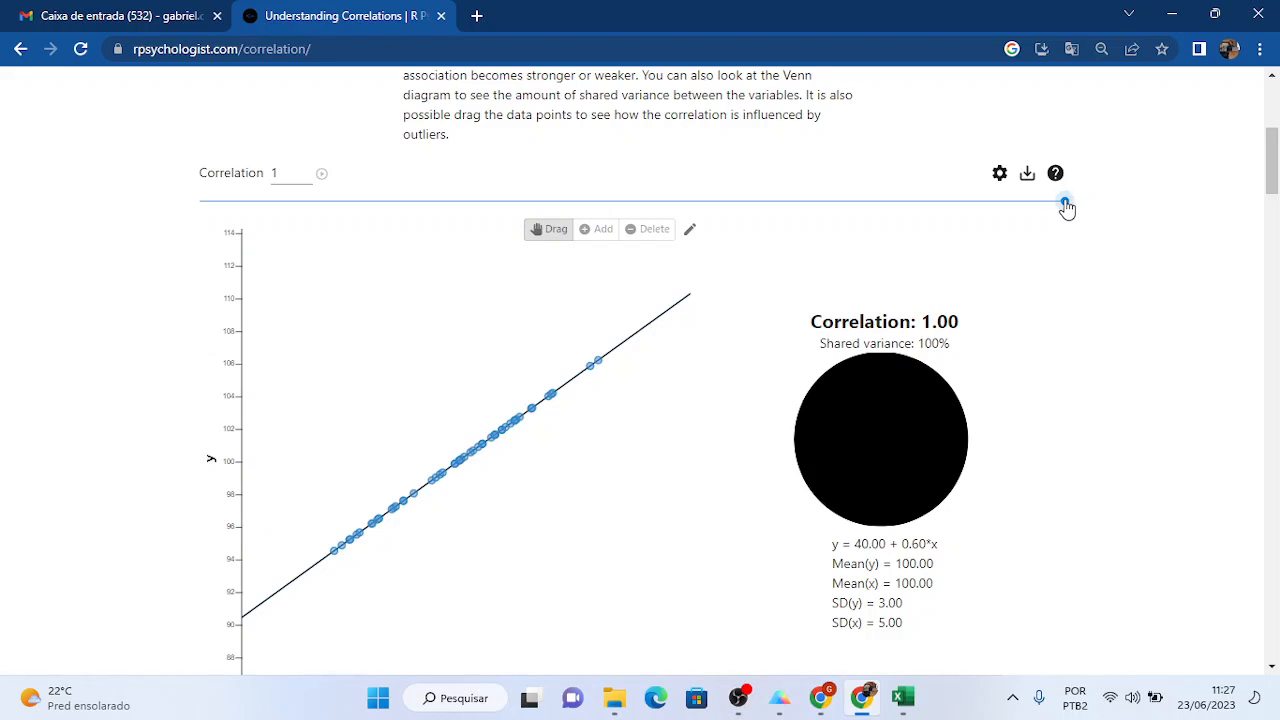
mouse_move(1067, 207)
left_mouse_down()
mouse_move(1011, 211)
mouse_move(1053, 214)
left_mouse_up()
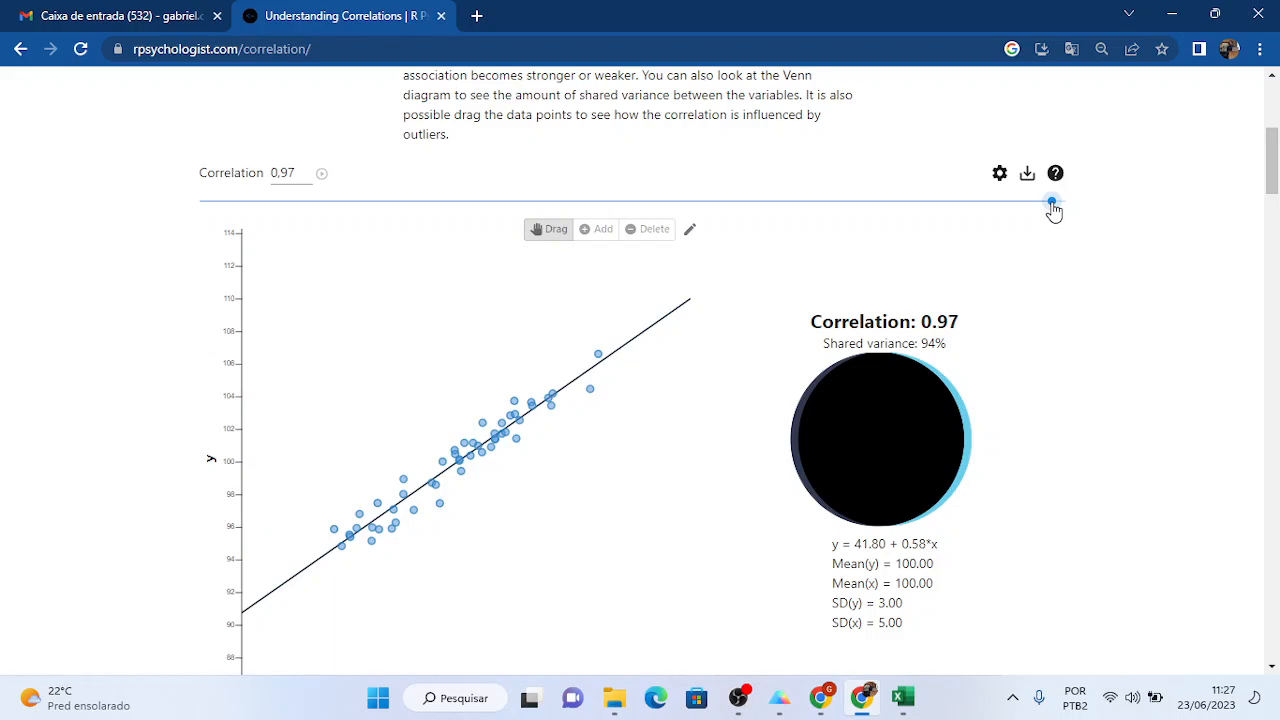
left_click_drag(1052, 209, 1083, 212)
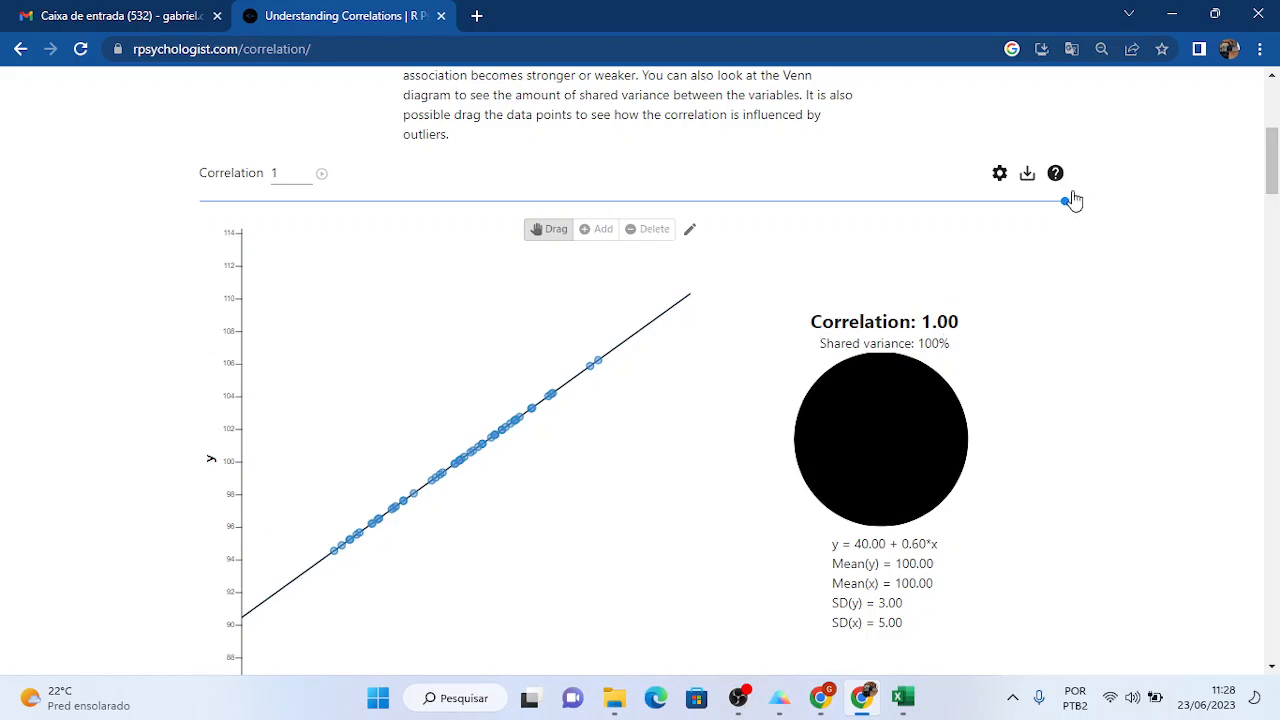
left_click_drag(1068, 207, 729, 295)
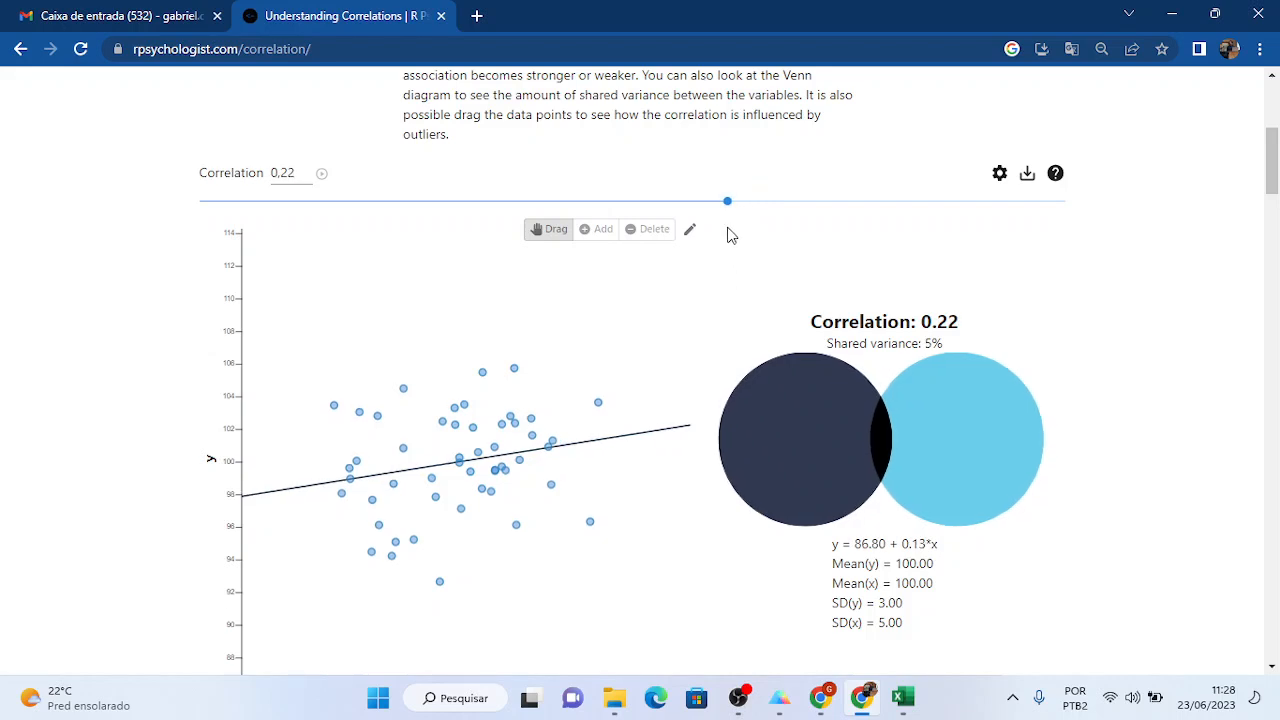
- Drag the correlation down to about -0.77 (59% shared variance), then switch back to Prism
left_click_drag(731, 216, 338, 250)
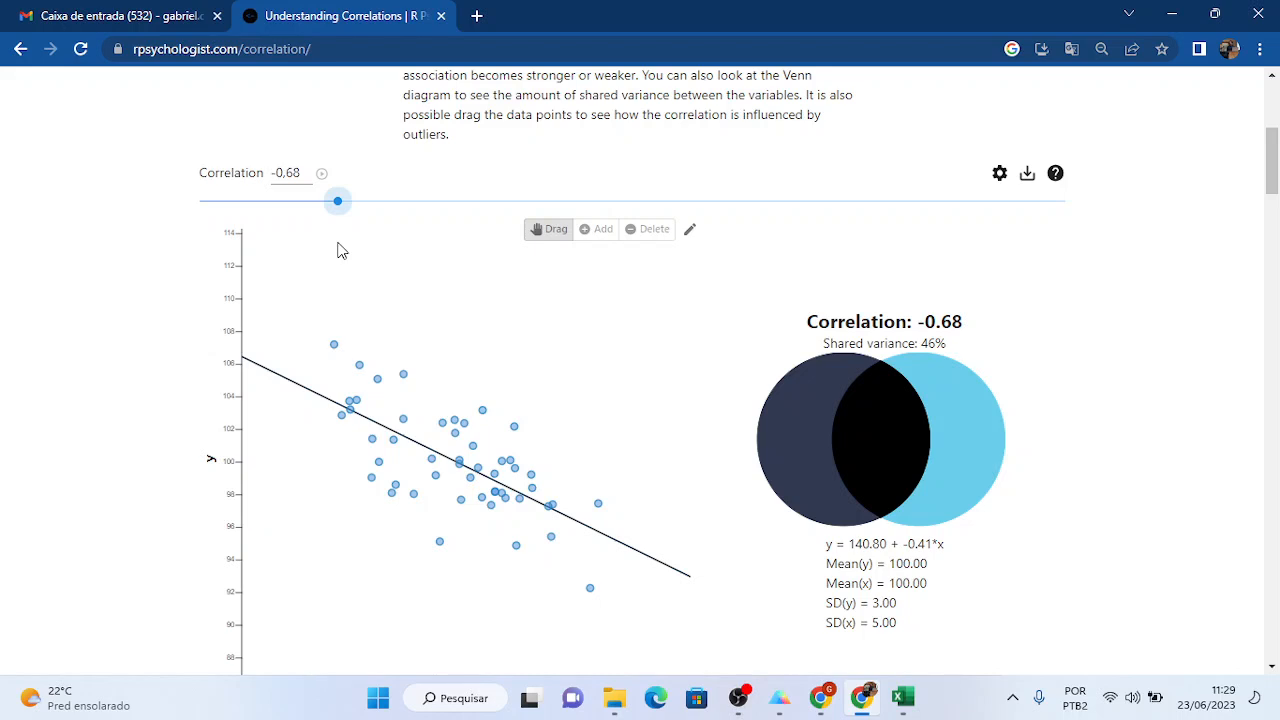
left_click_drag(338, 250, 327, 253)
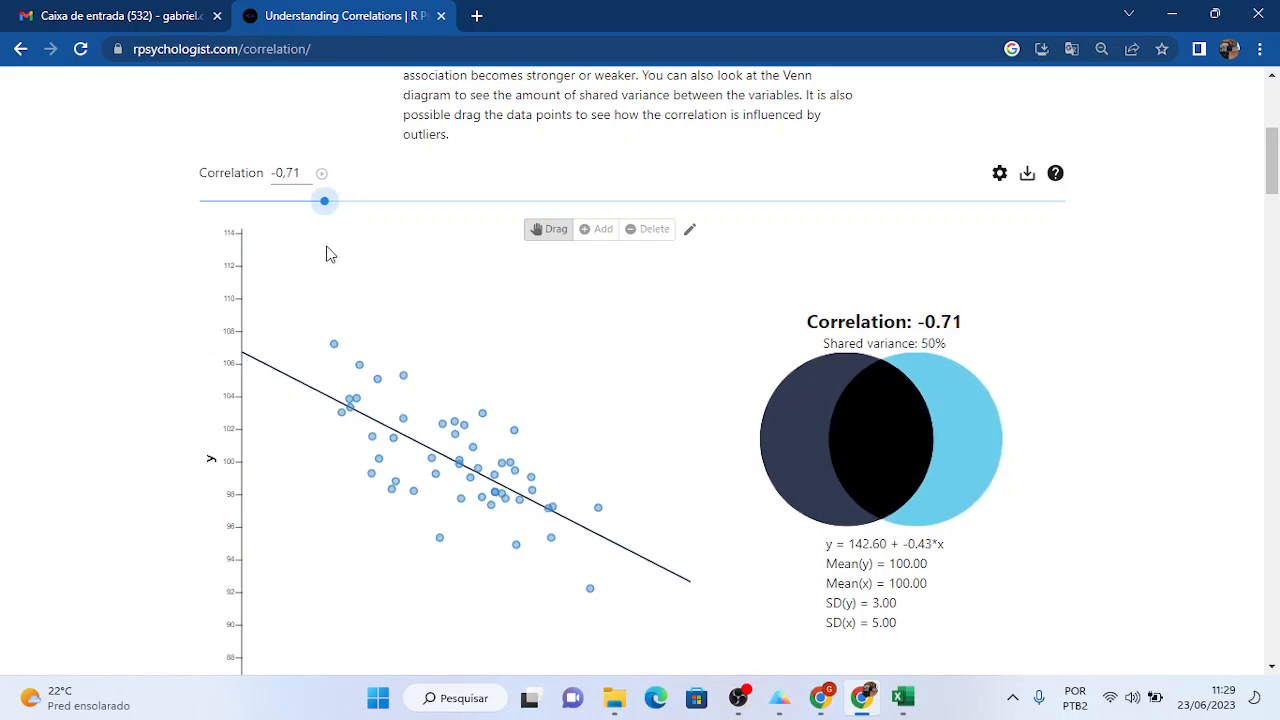
left_click_drag(326, 253, 297, 251)
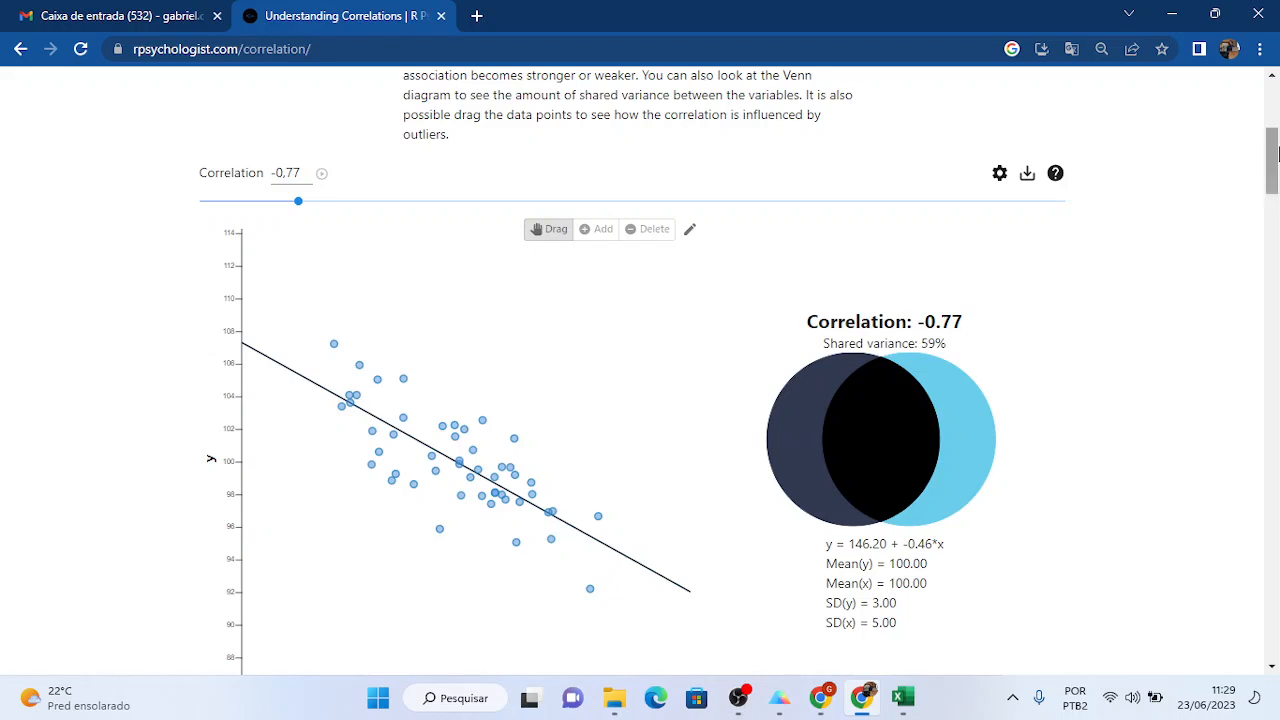
left_click_drag(1273, 150, 1273, 160)
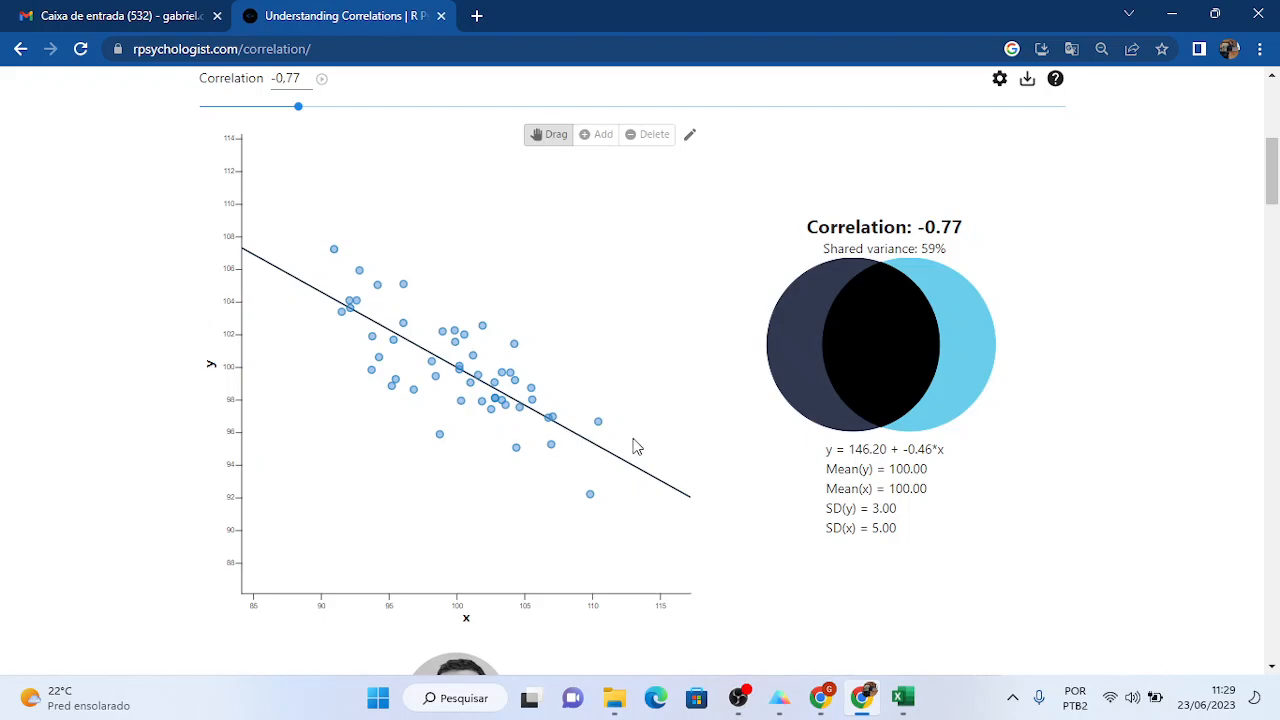
key("alt+Tab")
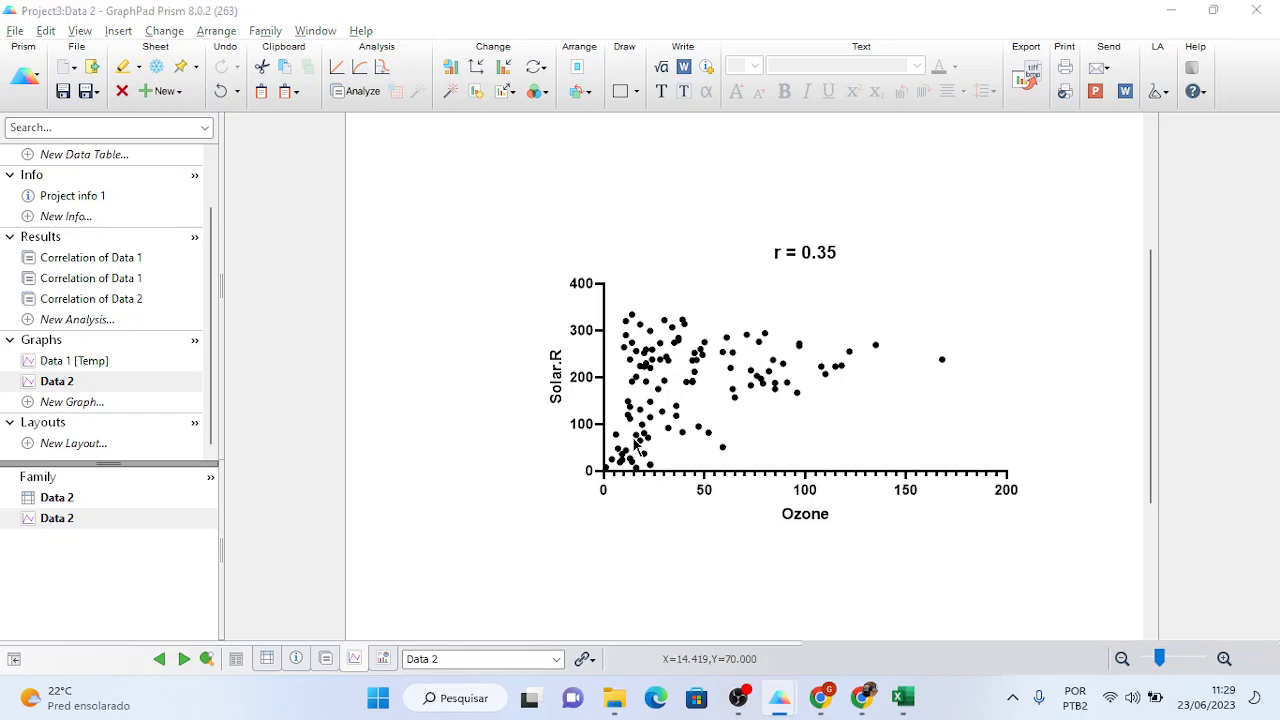
- Check the Ozone vs Wind r value in Prism, then copy the Wind column in Excel
key("alt+Tab")
key("alt+Tab")
key("alt+Tab")
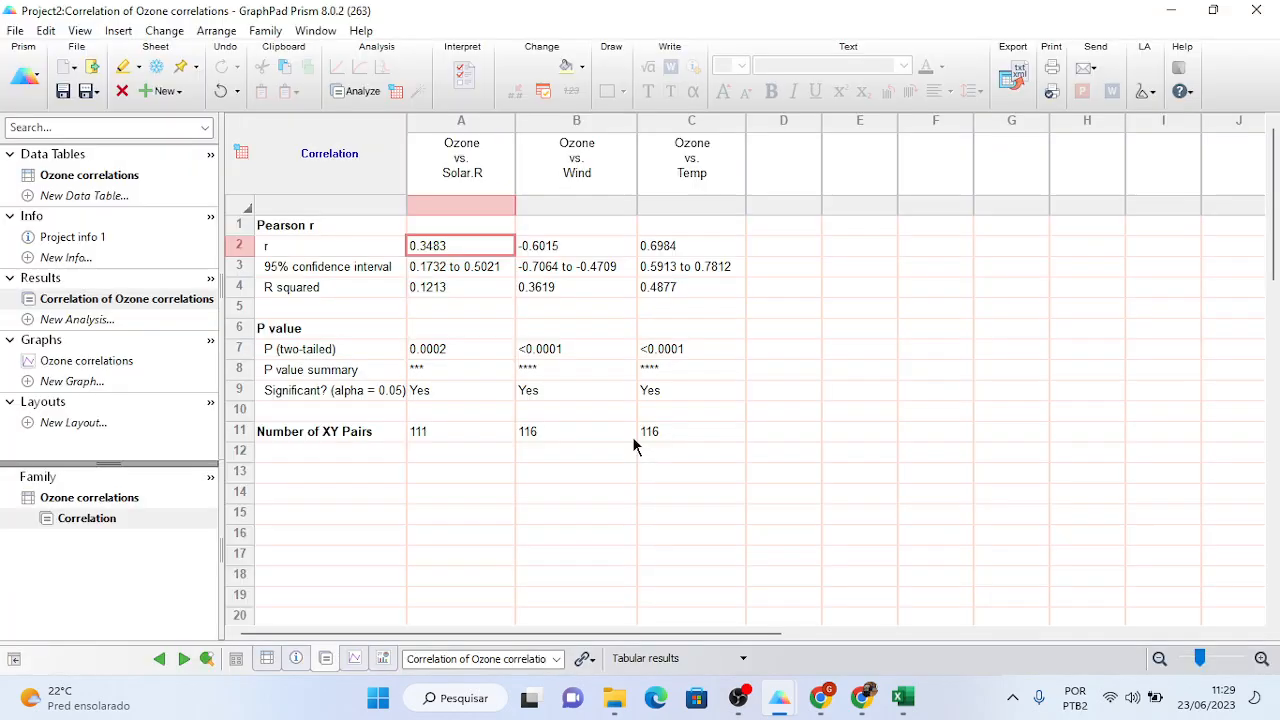
left_click(555, 252)
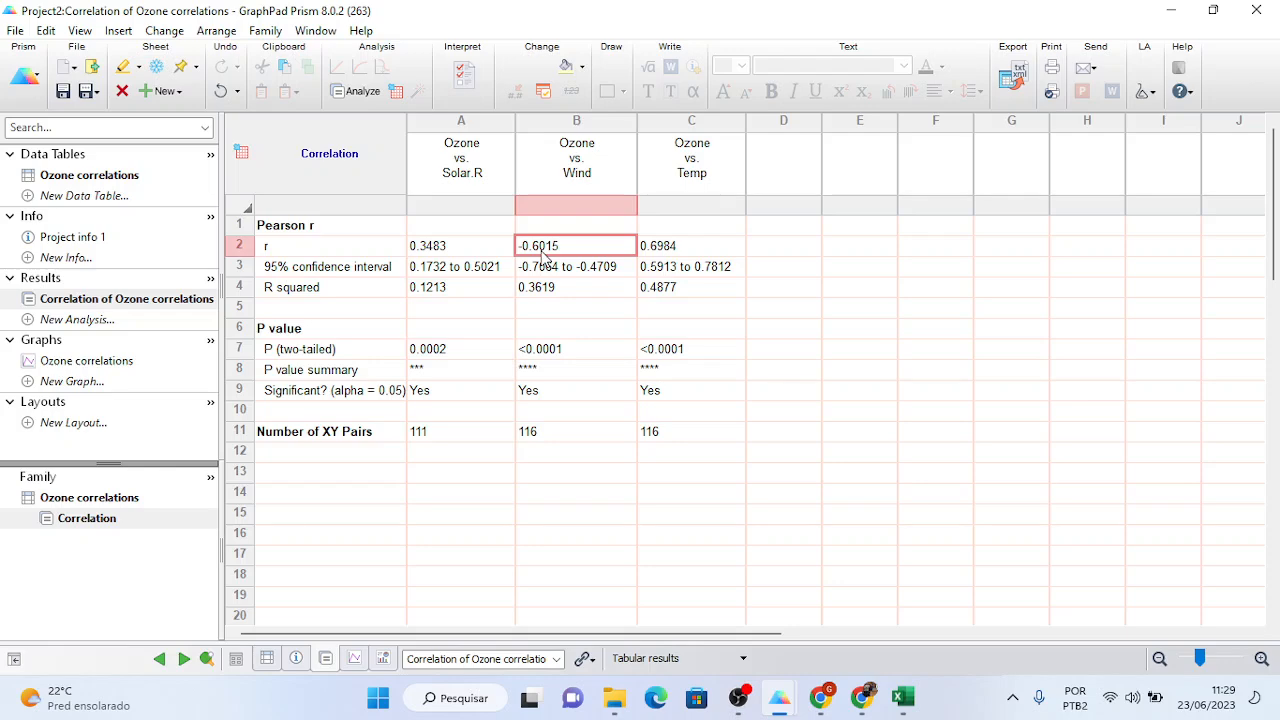
key("alt+Tab")
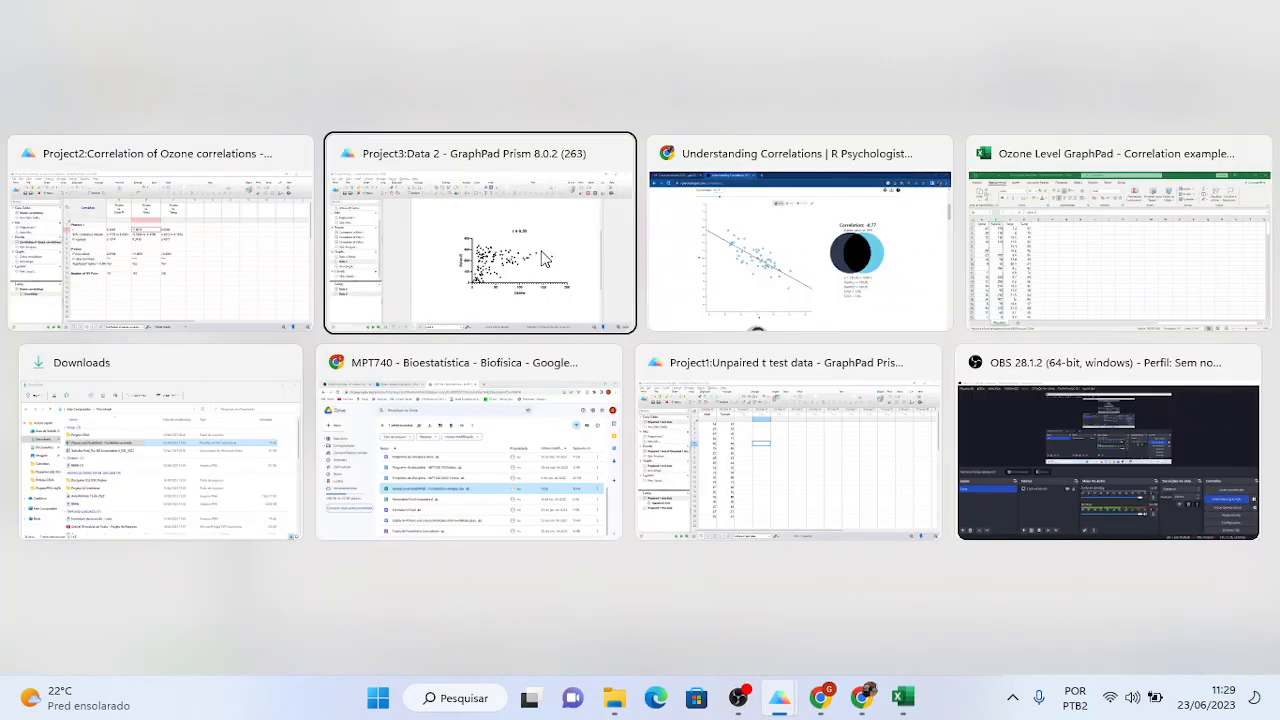
key("Tab")
key("Tab")
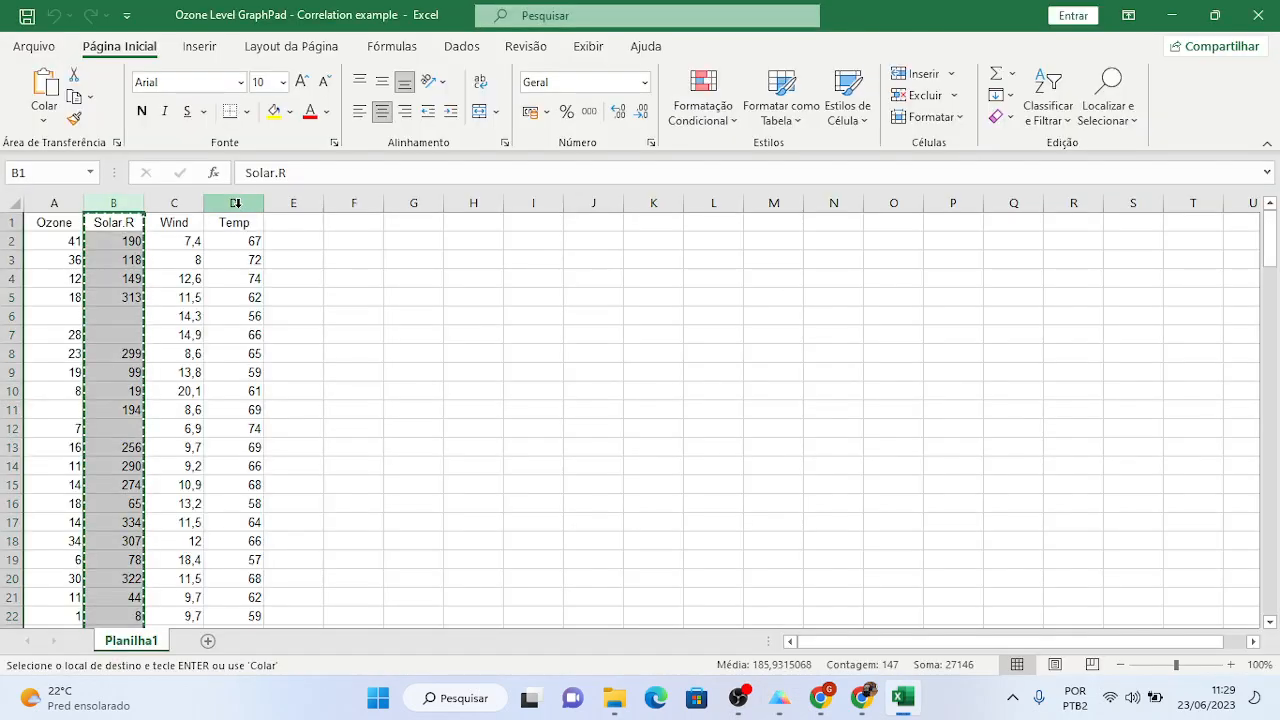
left_click(188, 203)
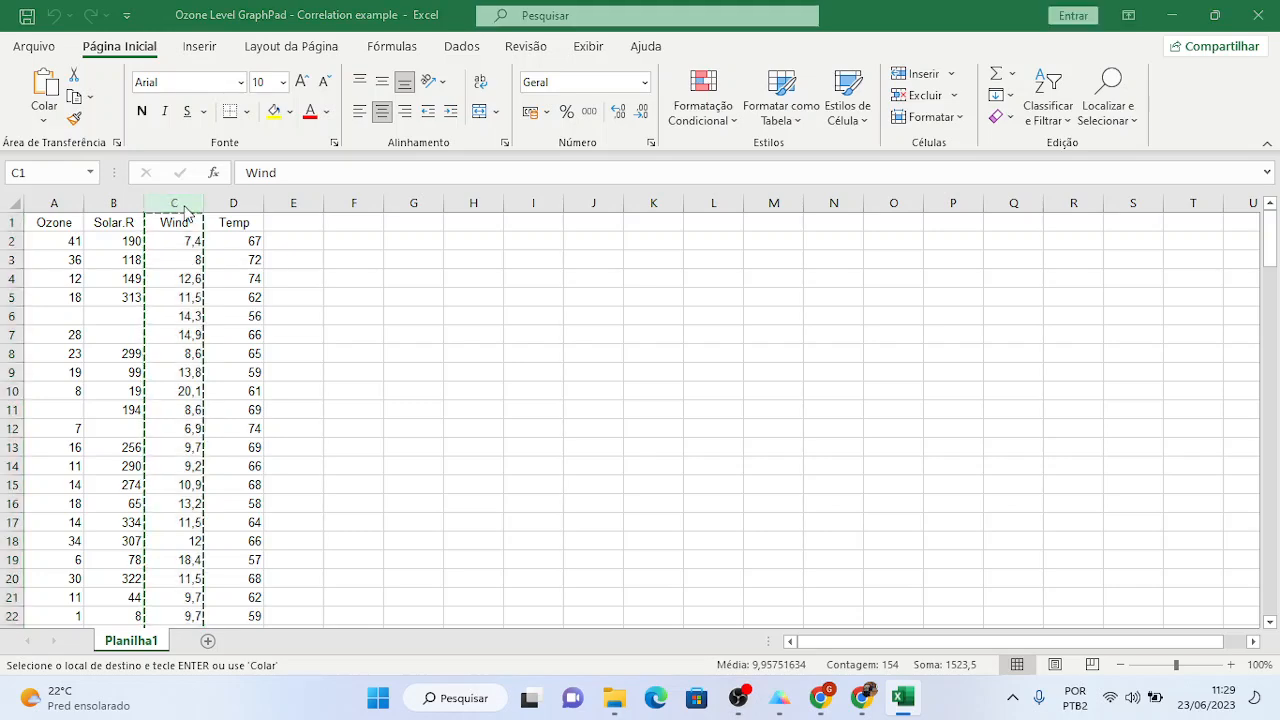
key("alt+Tab")
- Paste the Wind values over the Solar.R column of the Data 2 table
key("Tab")
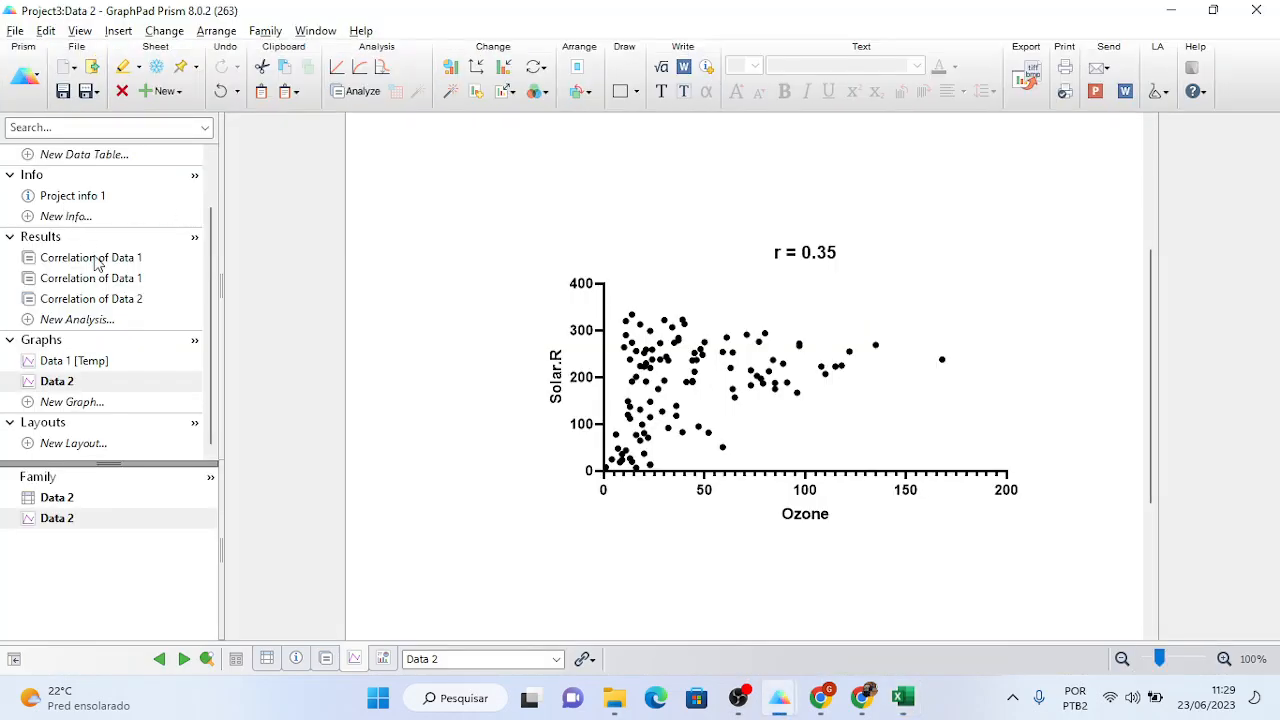
scroll(212, 275, "up", 2)
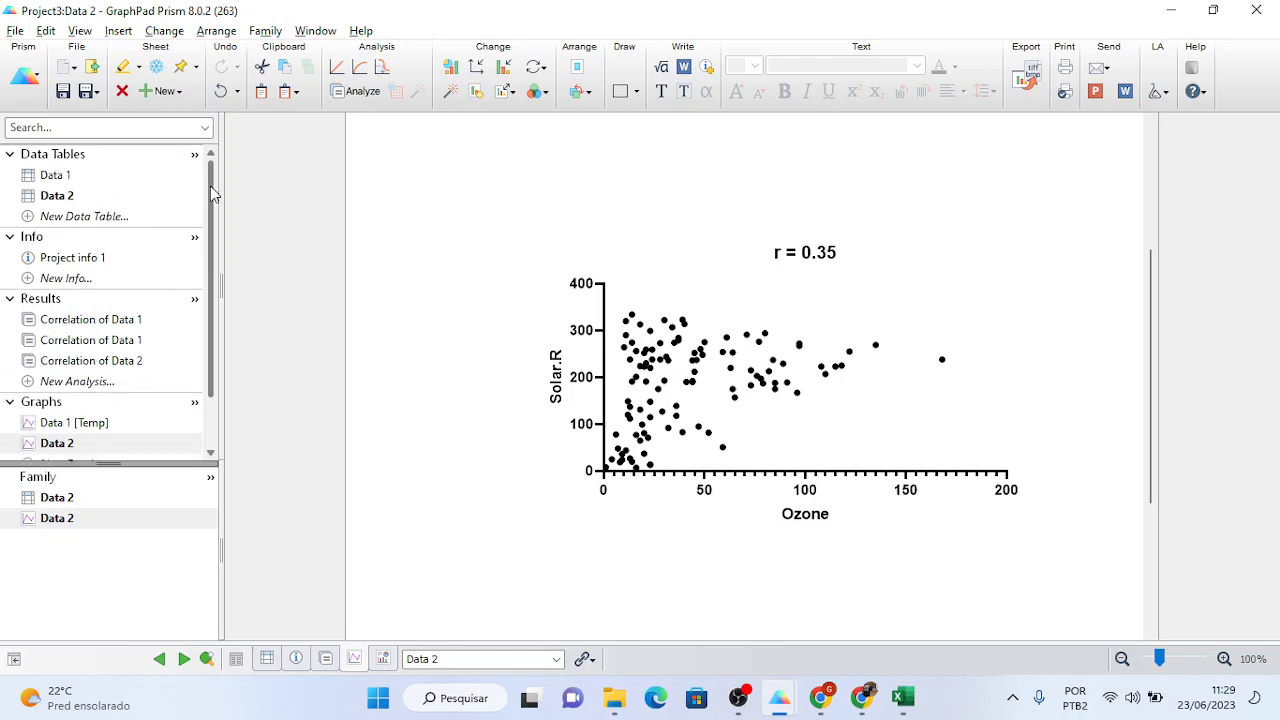
left_click(60, 197)
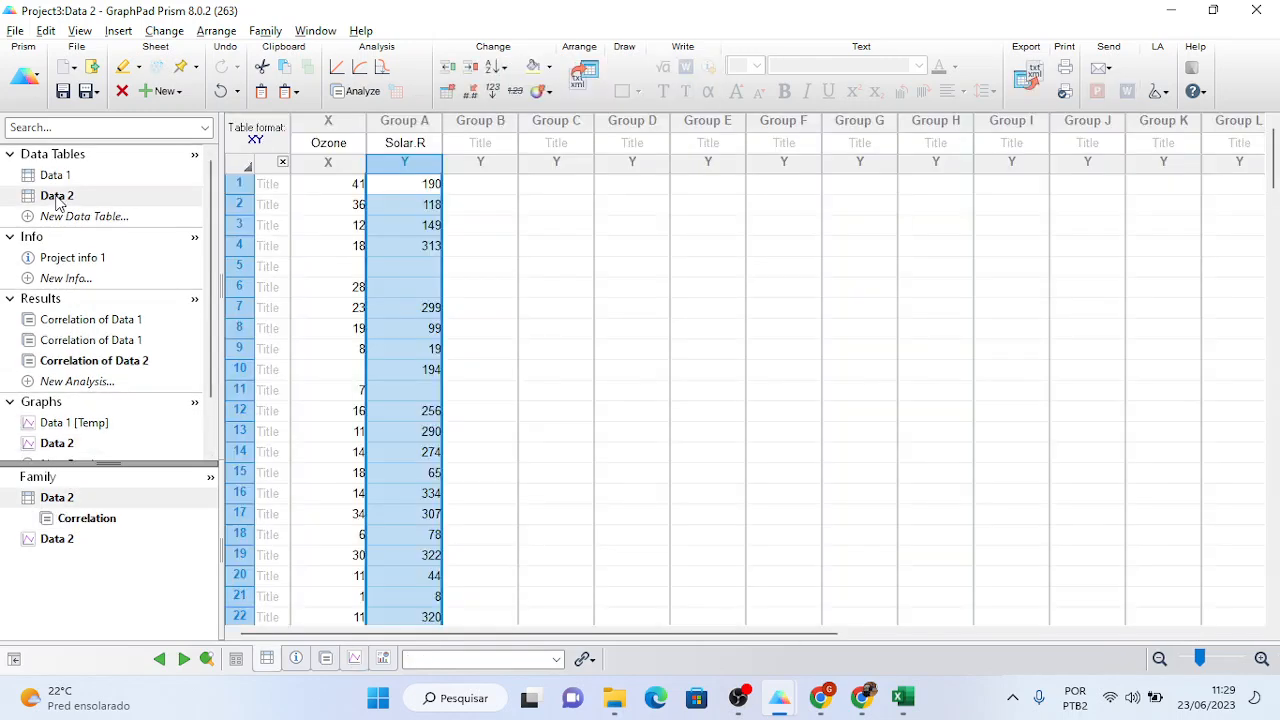
left_click(407, 122)
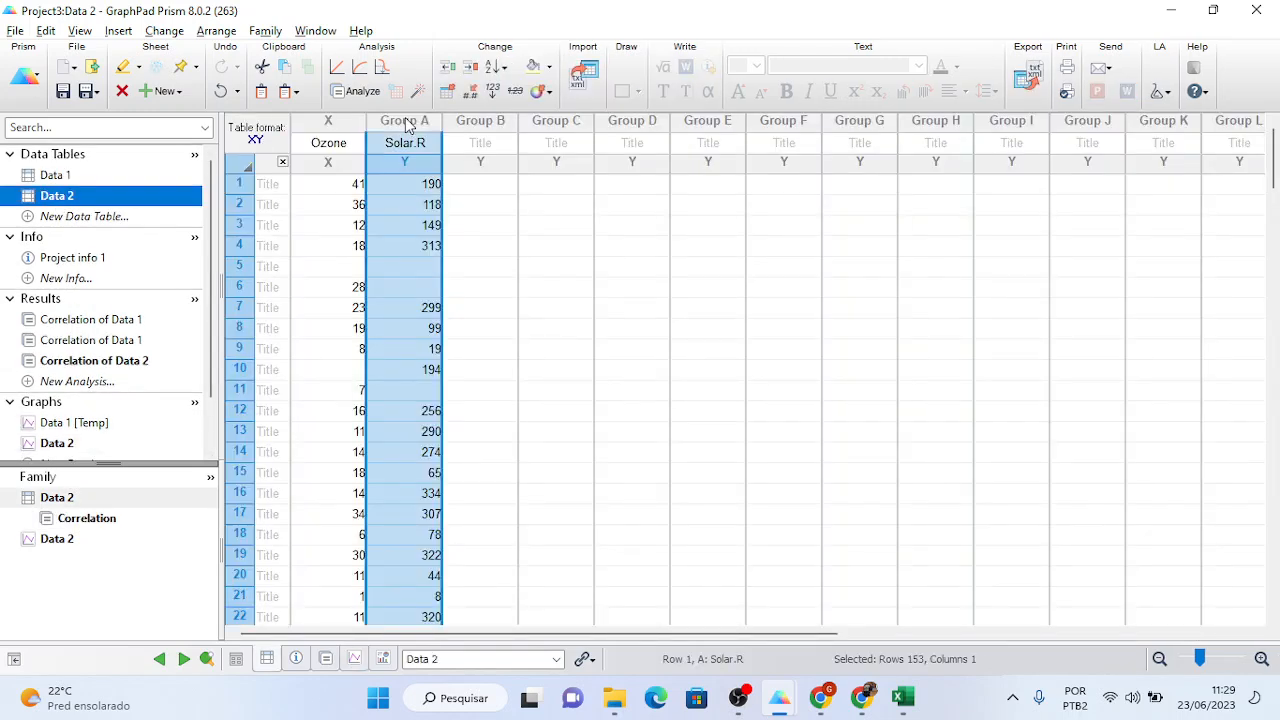
key("ctrl+v")
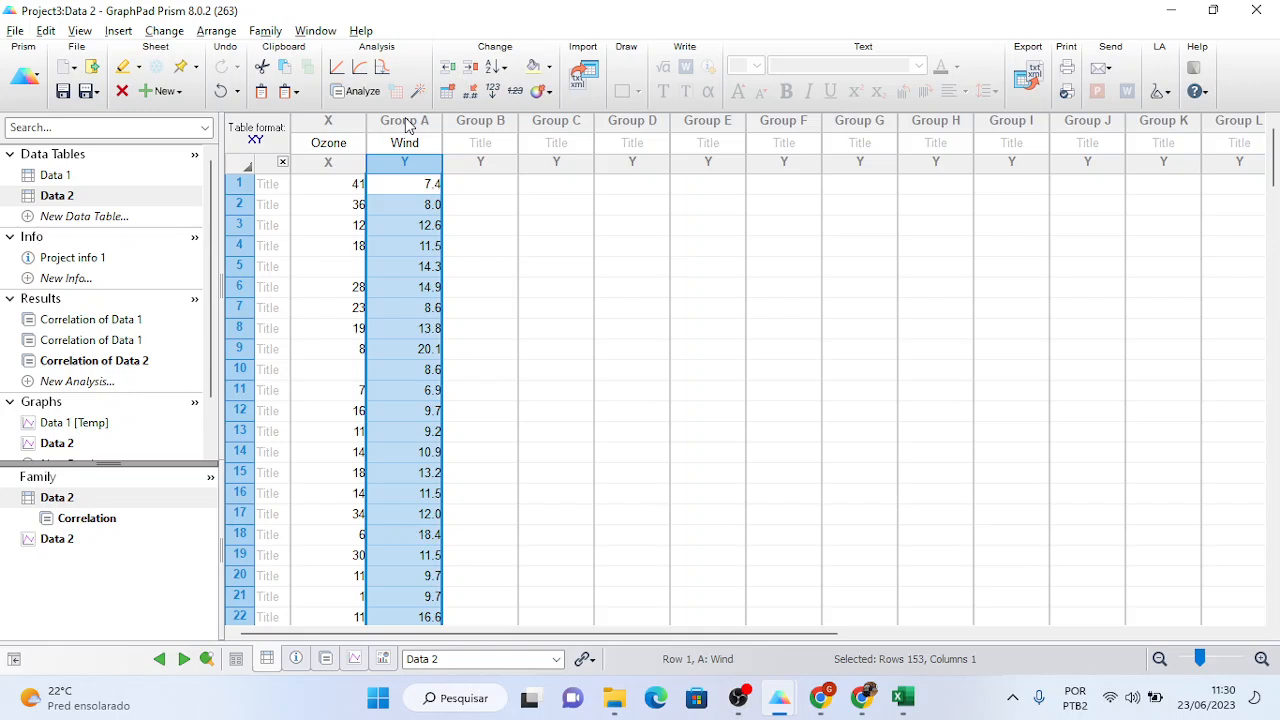
- Review the Data 2 correlation results, stretch the Data 2 graph's Wind axis taller, and reopen the Data 2 table
left_click(118, 362)
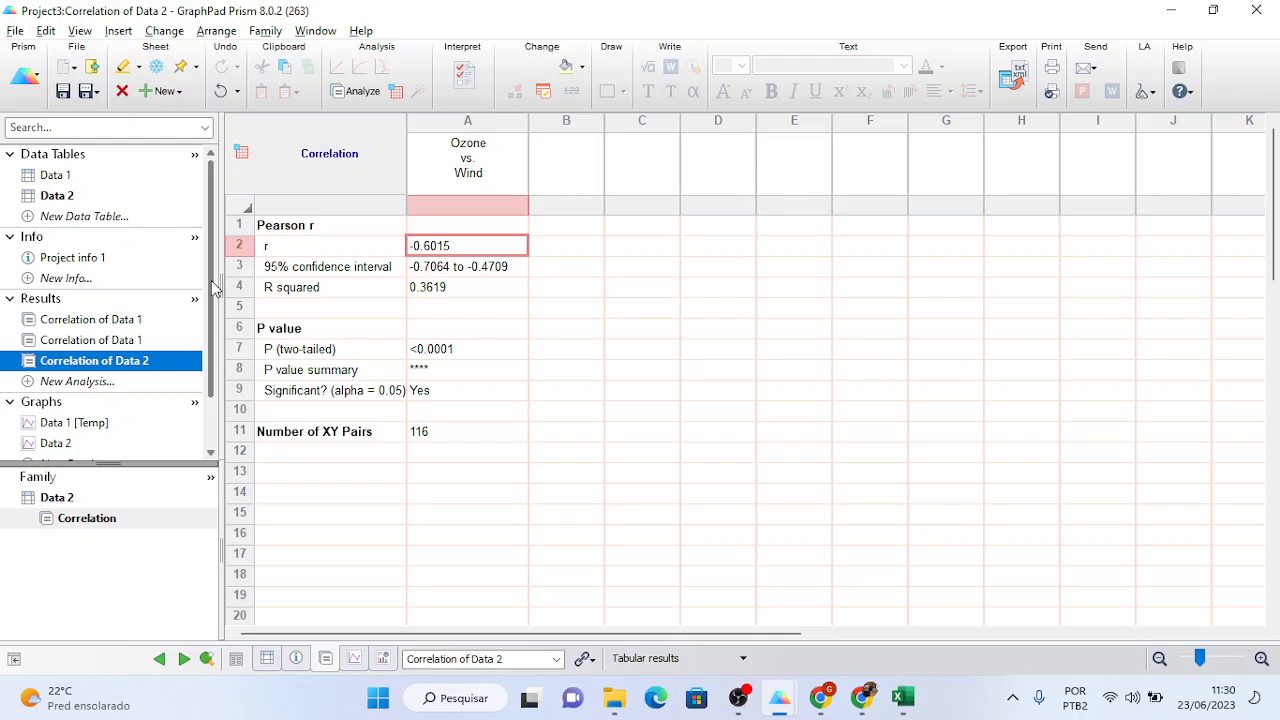
scroll(213, 289, "down", 2)
left_click(62, 381)
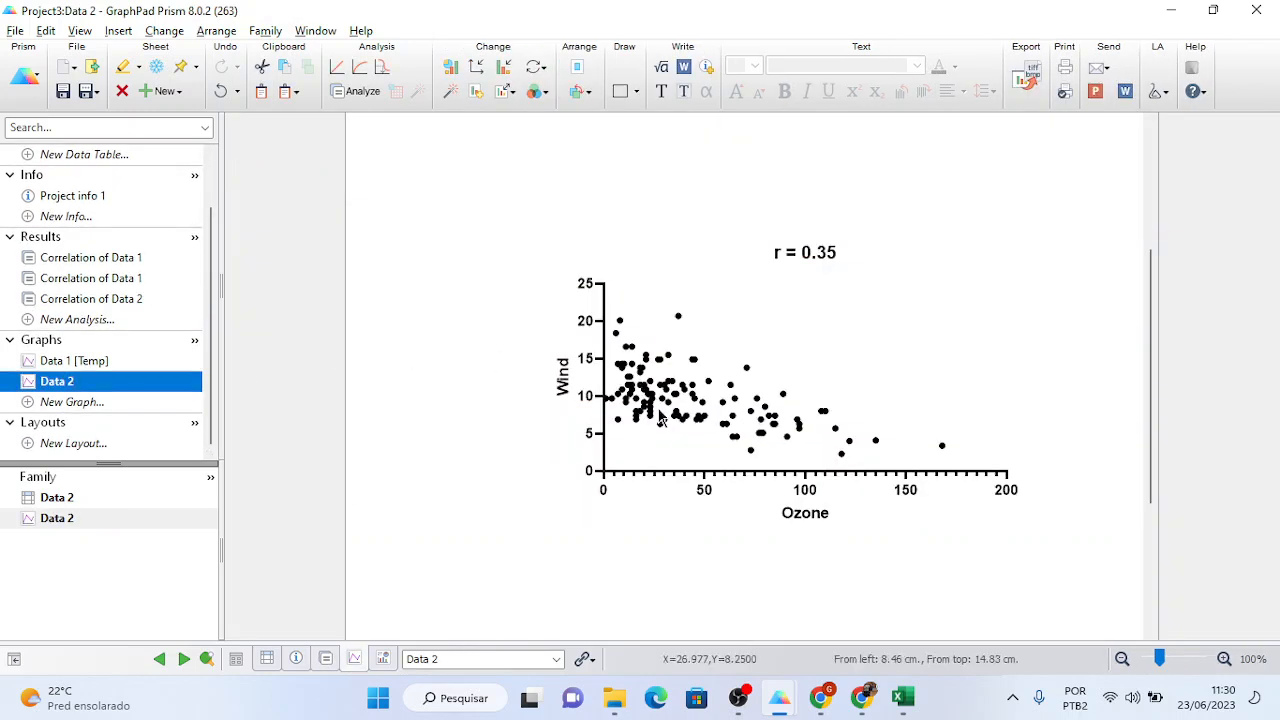
left_click(603, 291)
left_click_drag(603, 288, 600, 197)
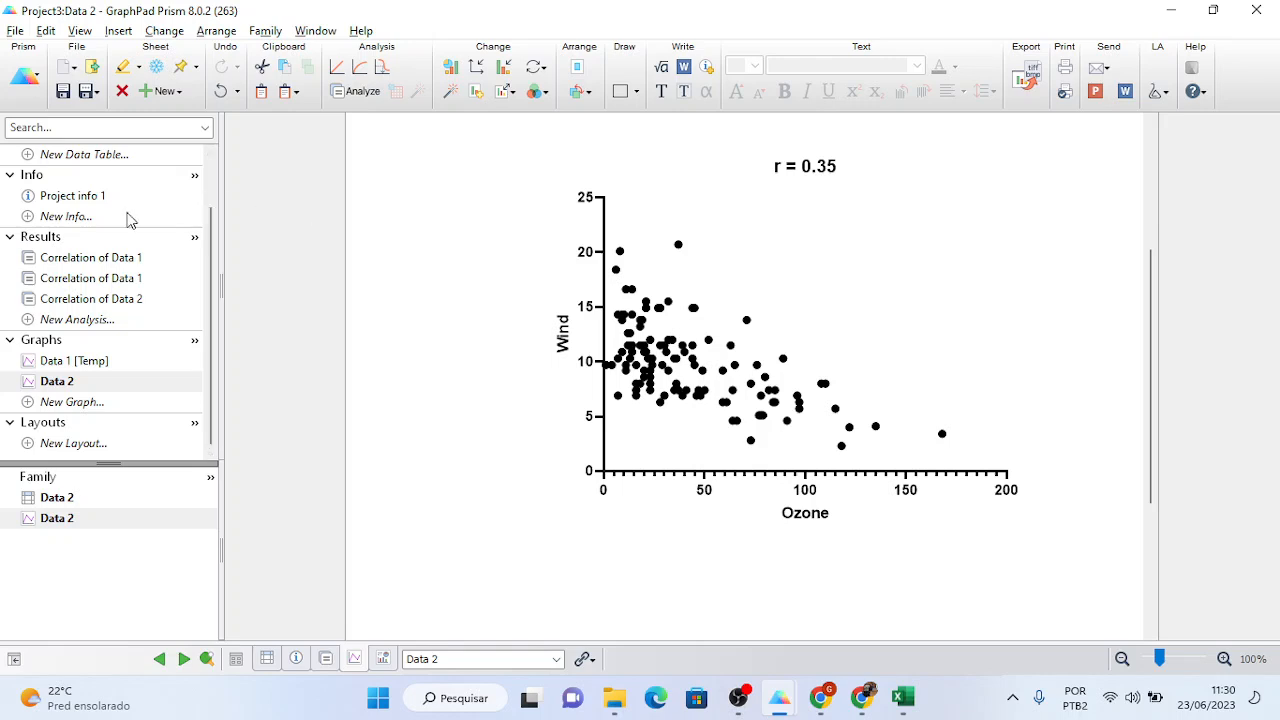
left_click_drag(211, 263, 198, 203)
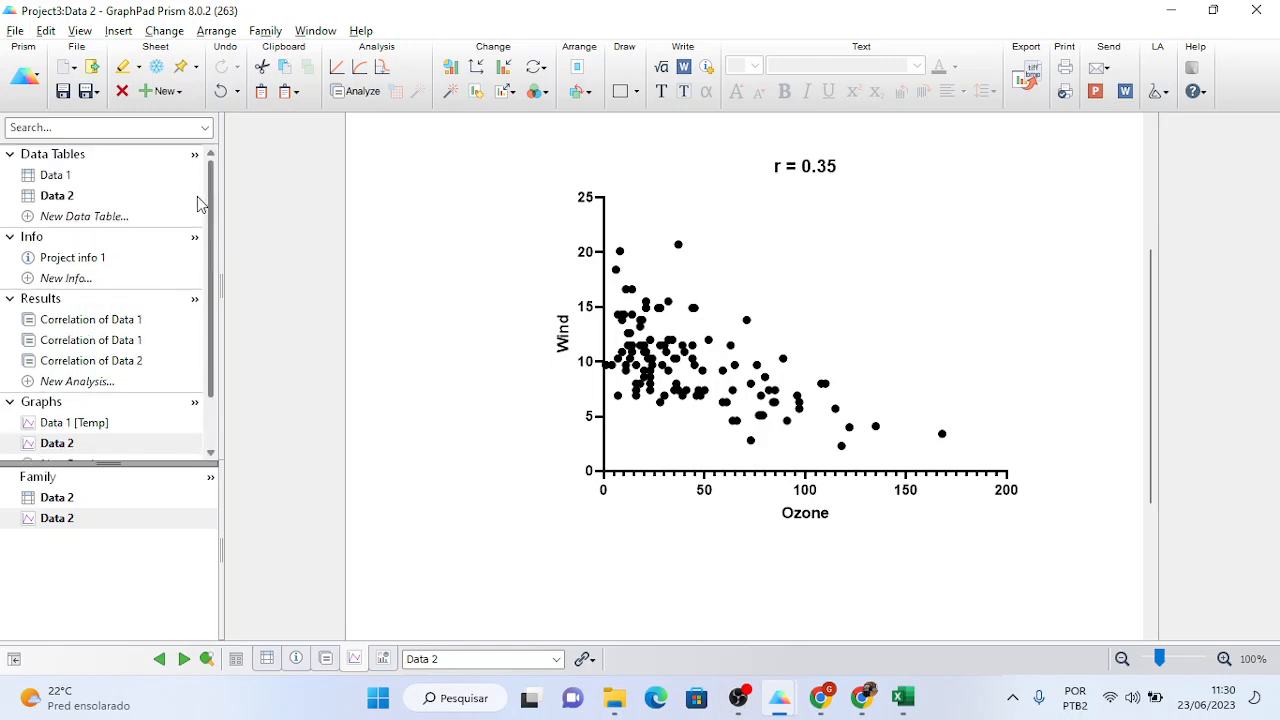
left_click(70, 201)
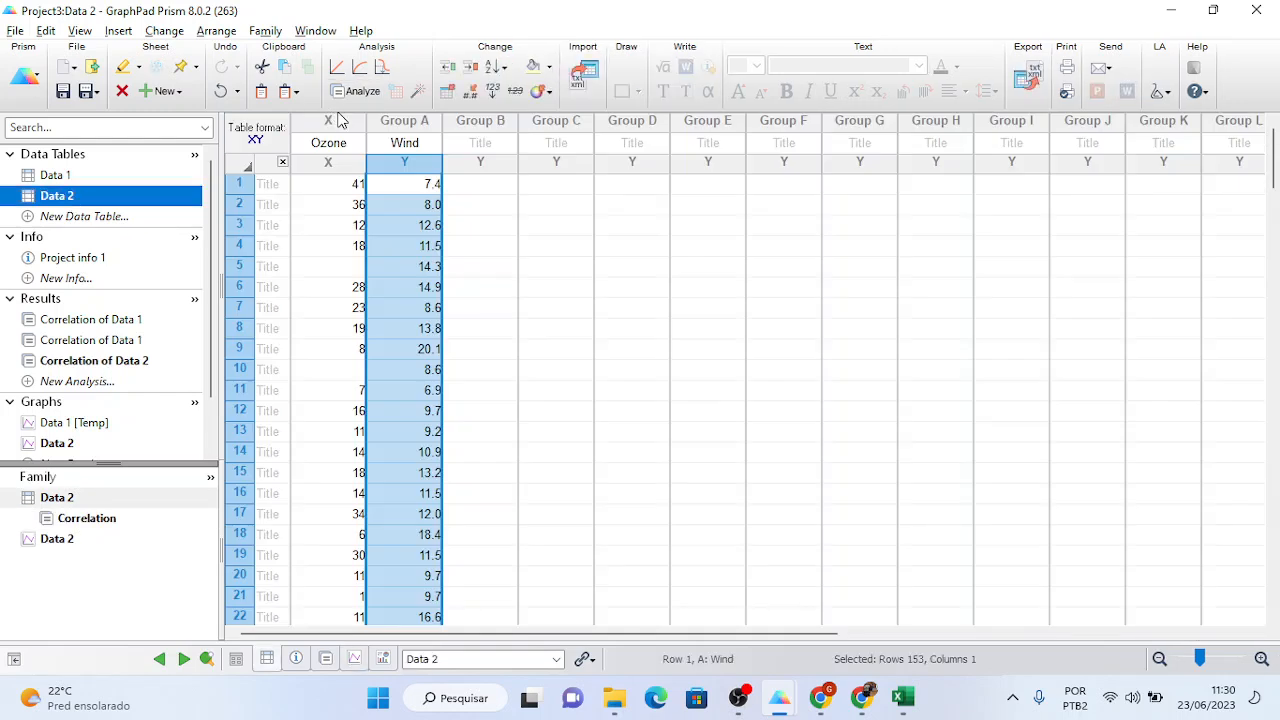
- Fit a default linear regression on Data 2's Ozone and Wind columns (slope -0.06519, R² 0.3619)
left_click(338, 120)
left_click(368, 122, "shift")
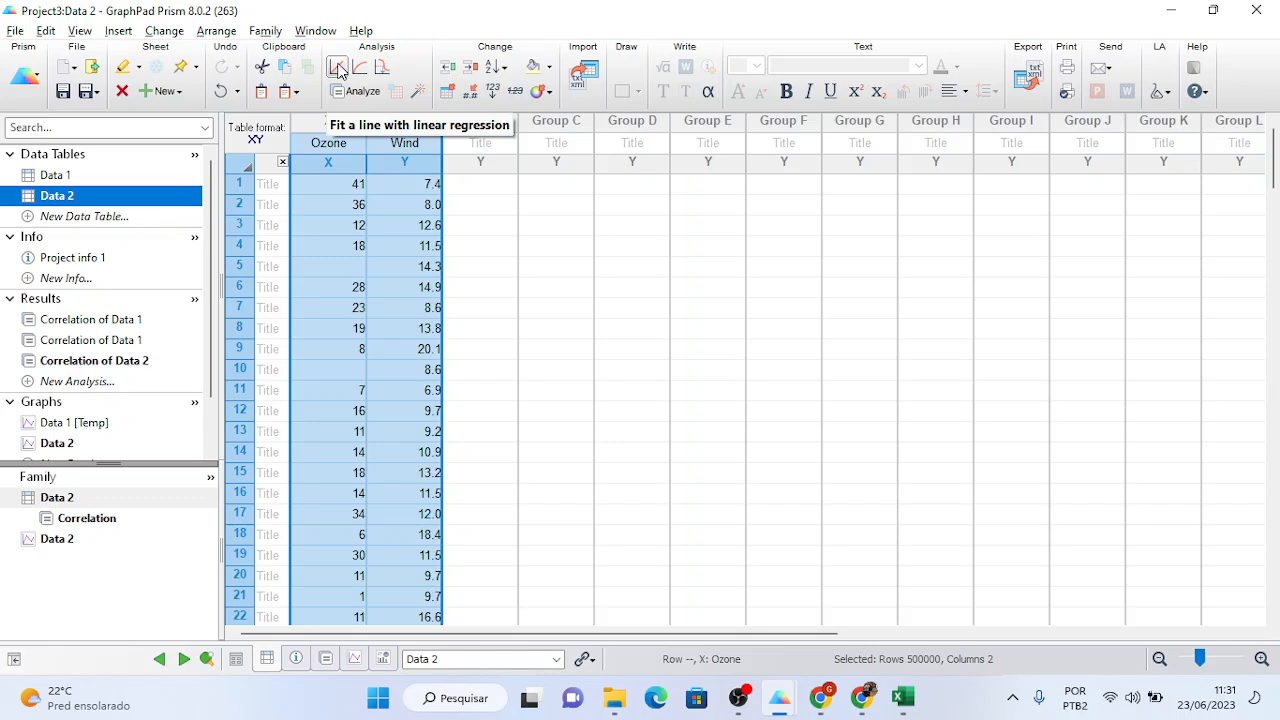
left_click(338, 68)
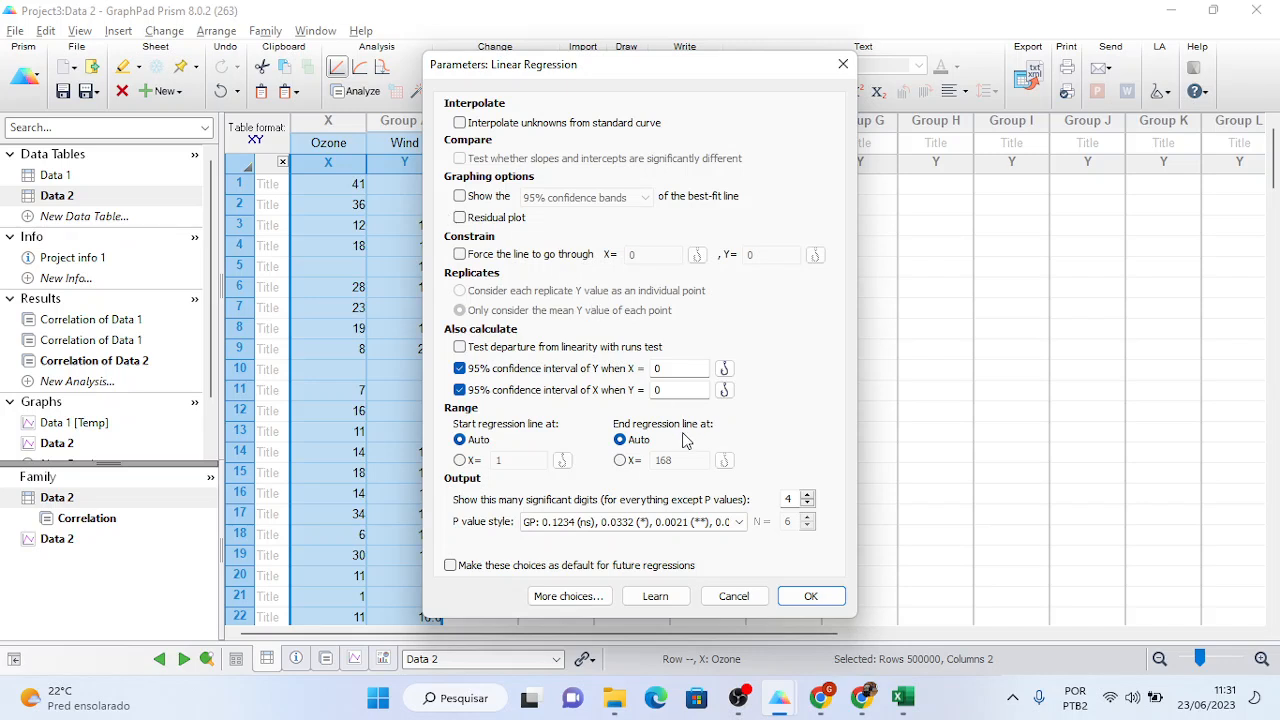
left_click(809, 596)
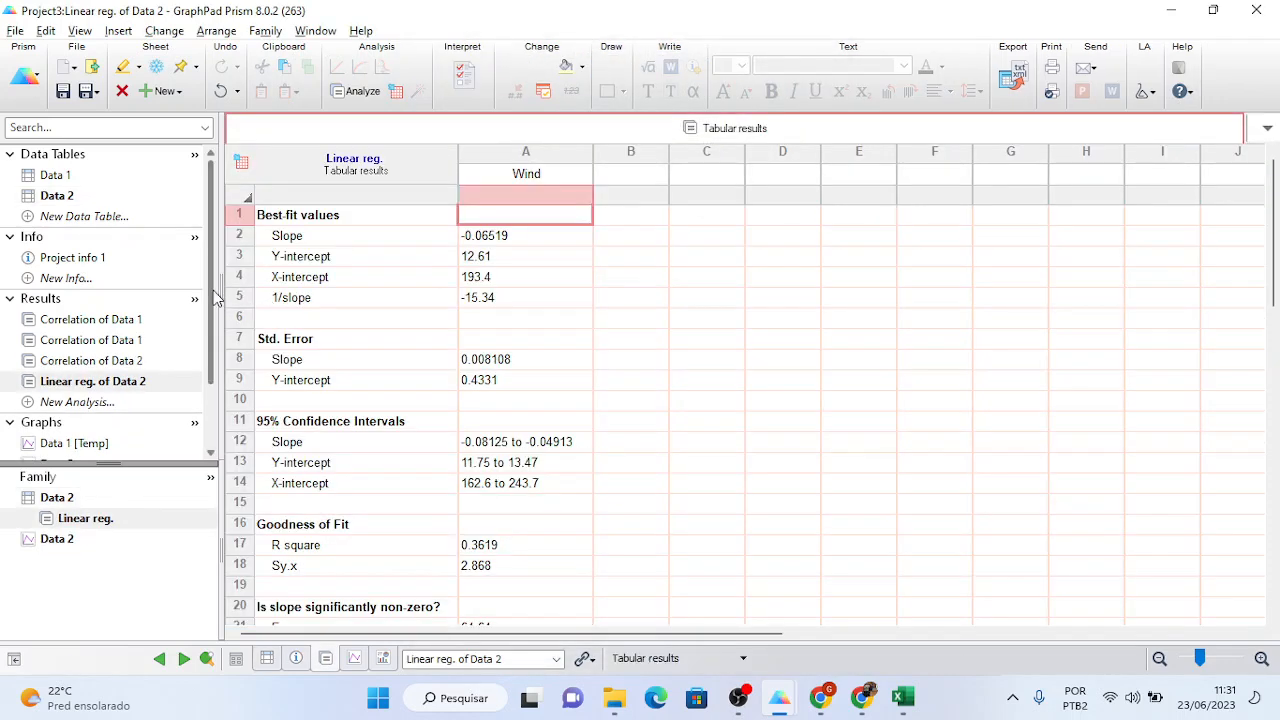
- Inspect the fitted line on the Data 2 Wind graph, then open the Data 1 [Temp] graph
scroll(205, 337, "down", 2)
left_click(56, 382)
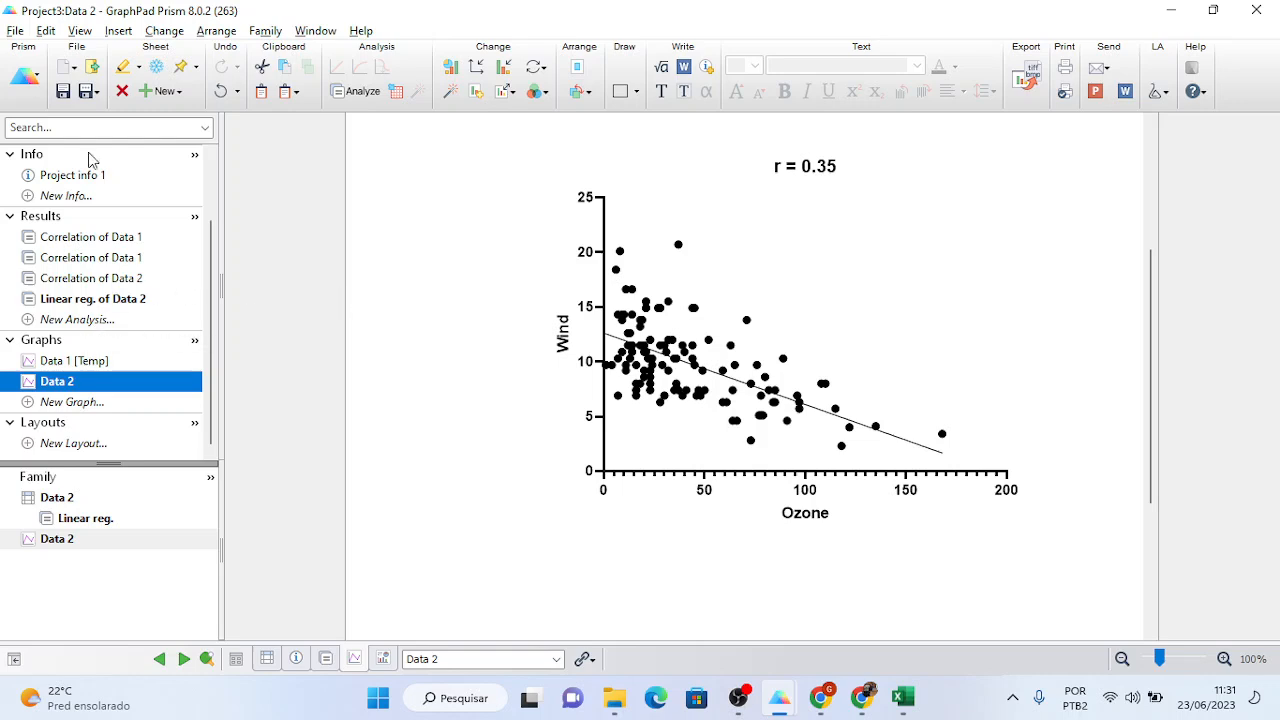
left_click(70, 362)
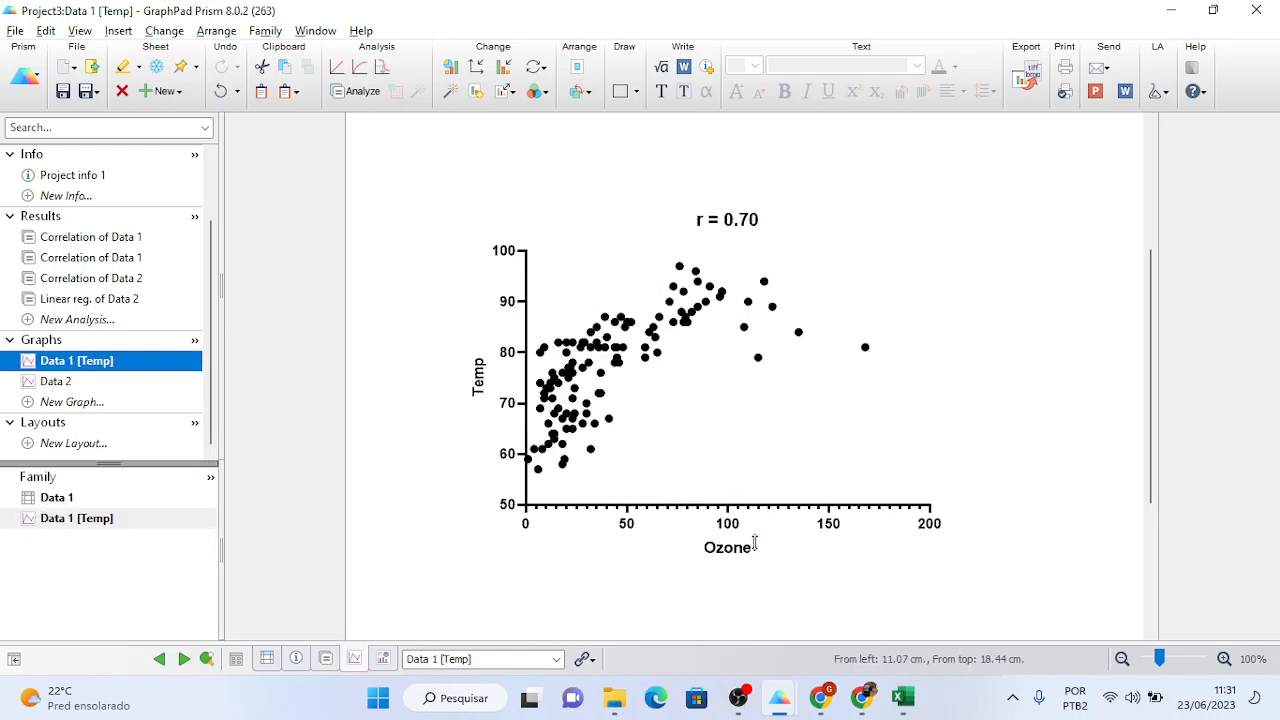
- Fit a default linear regression on Data 1's Ozone and Temp columns and view it on the Temp graph
scroll(216, 290, "up", 2)
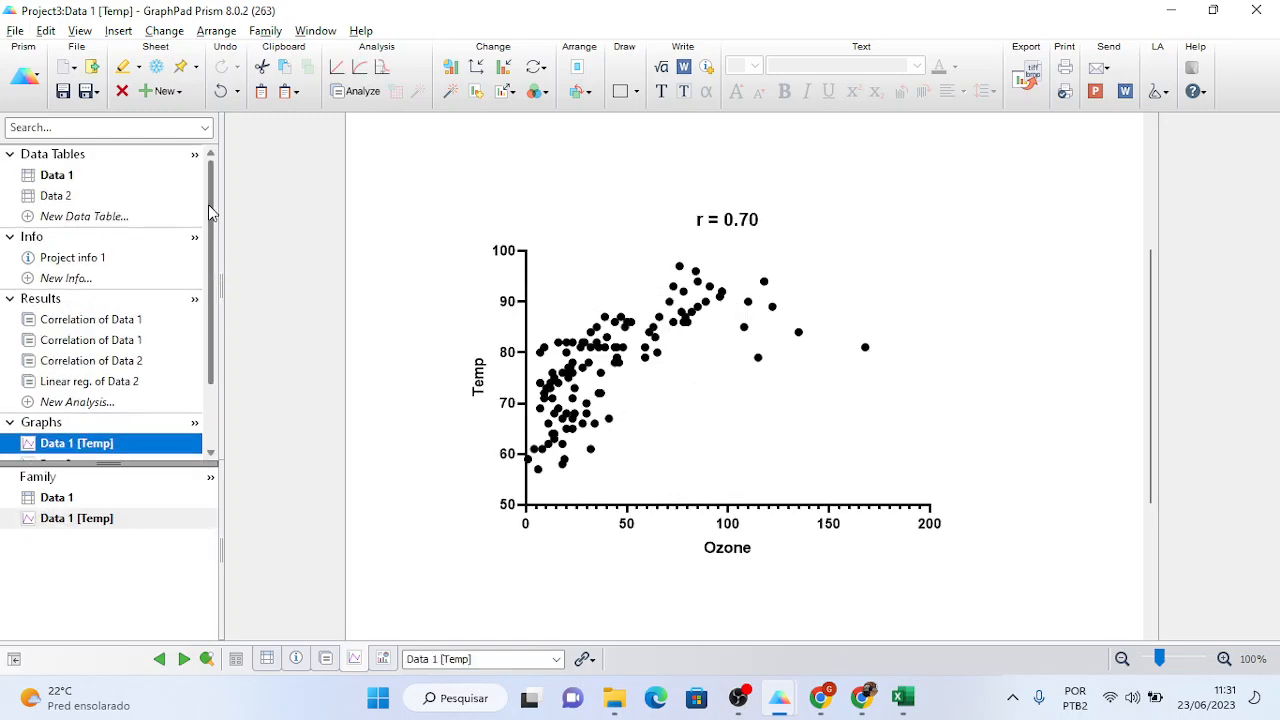
left_click(74, 174)
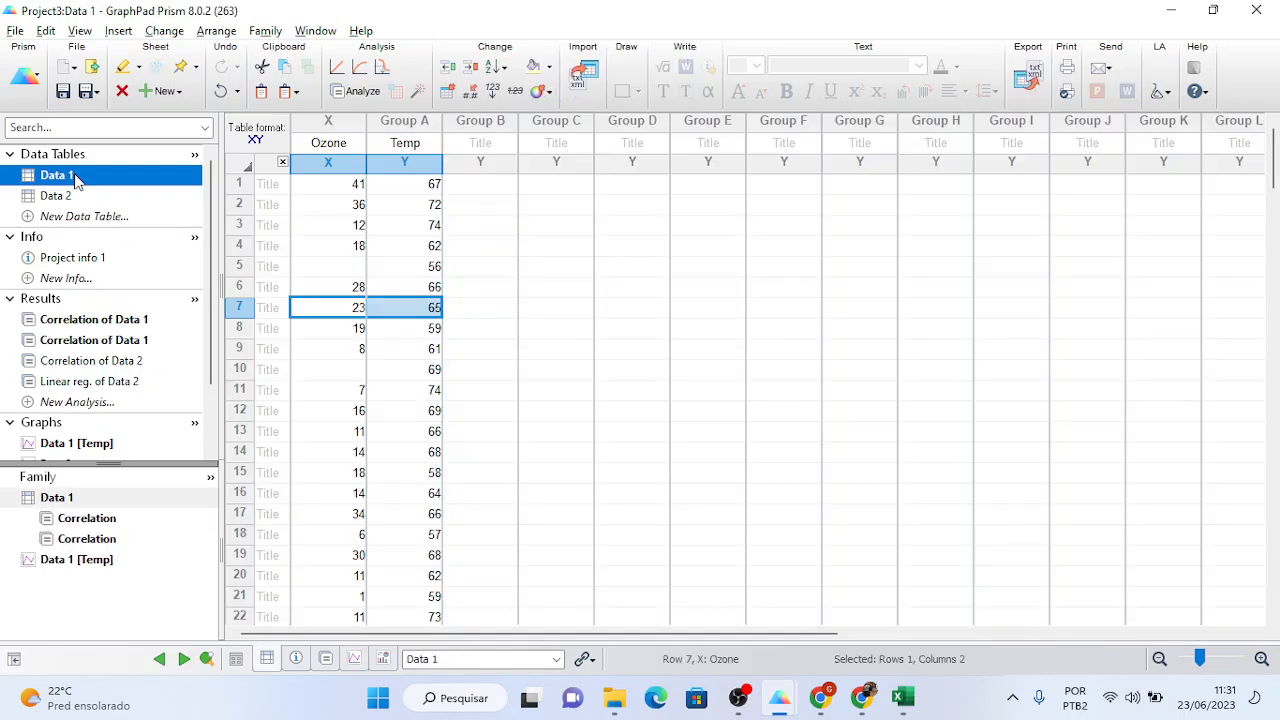
left_click_drag(318, 136, 366, 132)
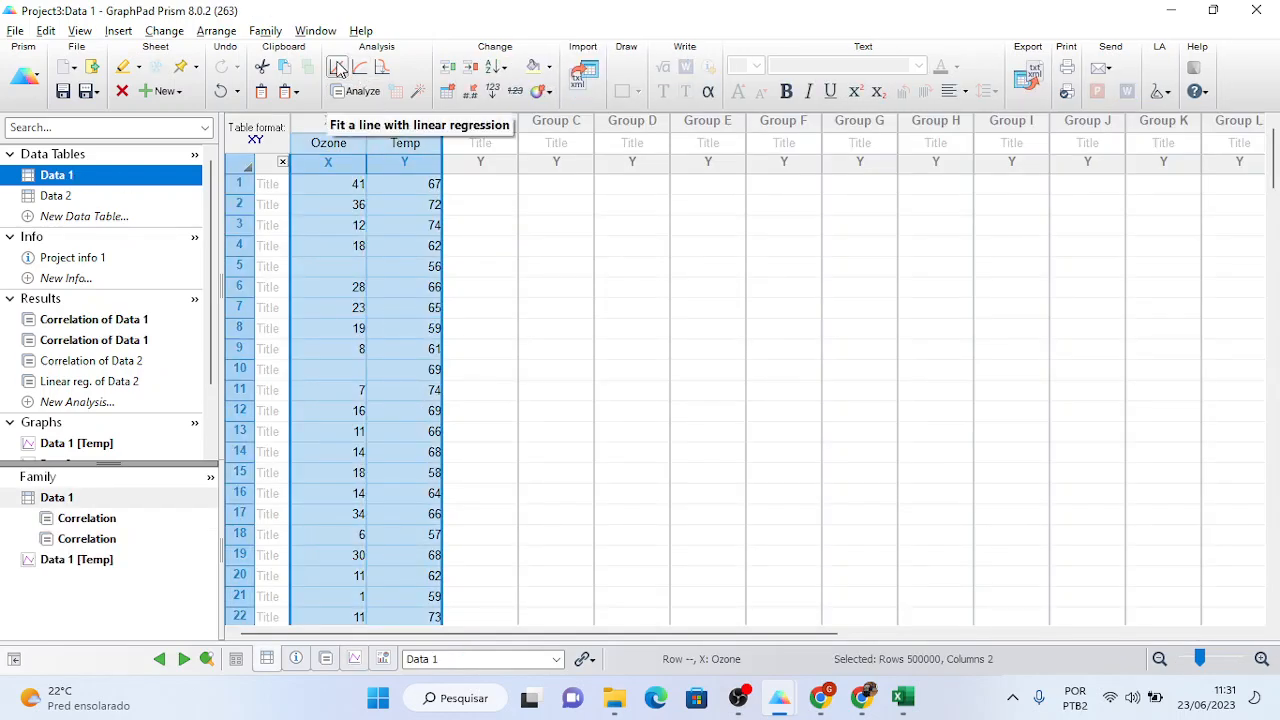
left_click(338, 67)
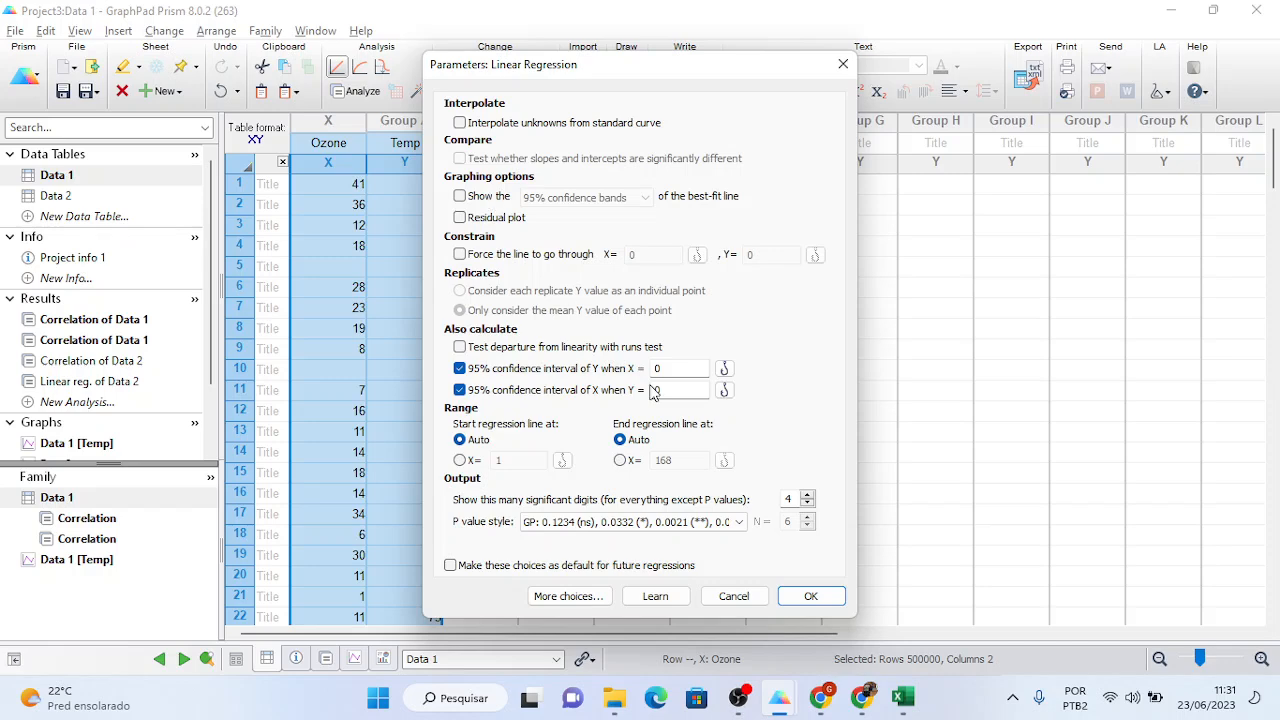
left_click(808, 598)
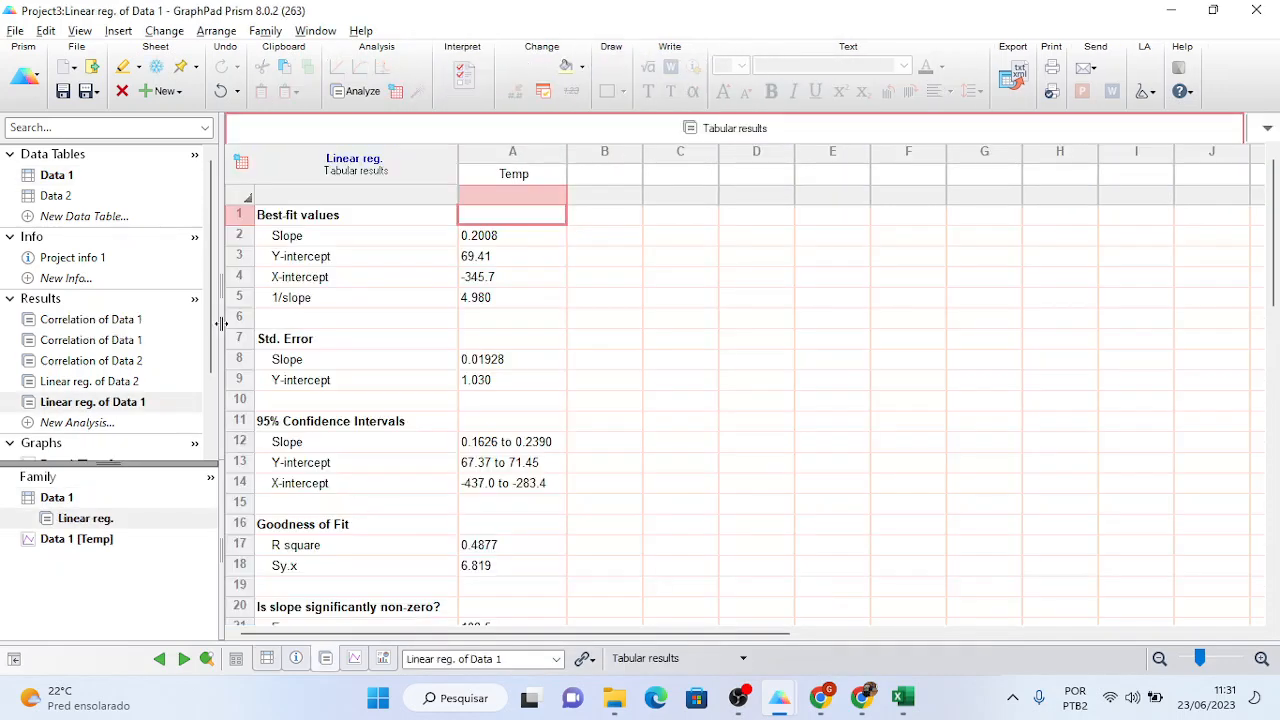
left_click_drag(213, 329, 215, 401)
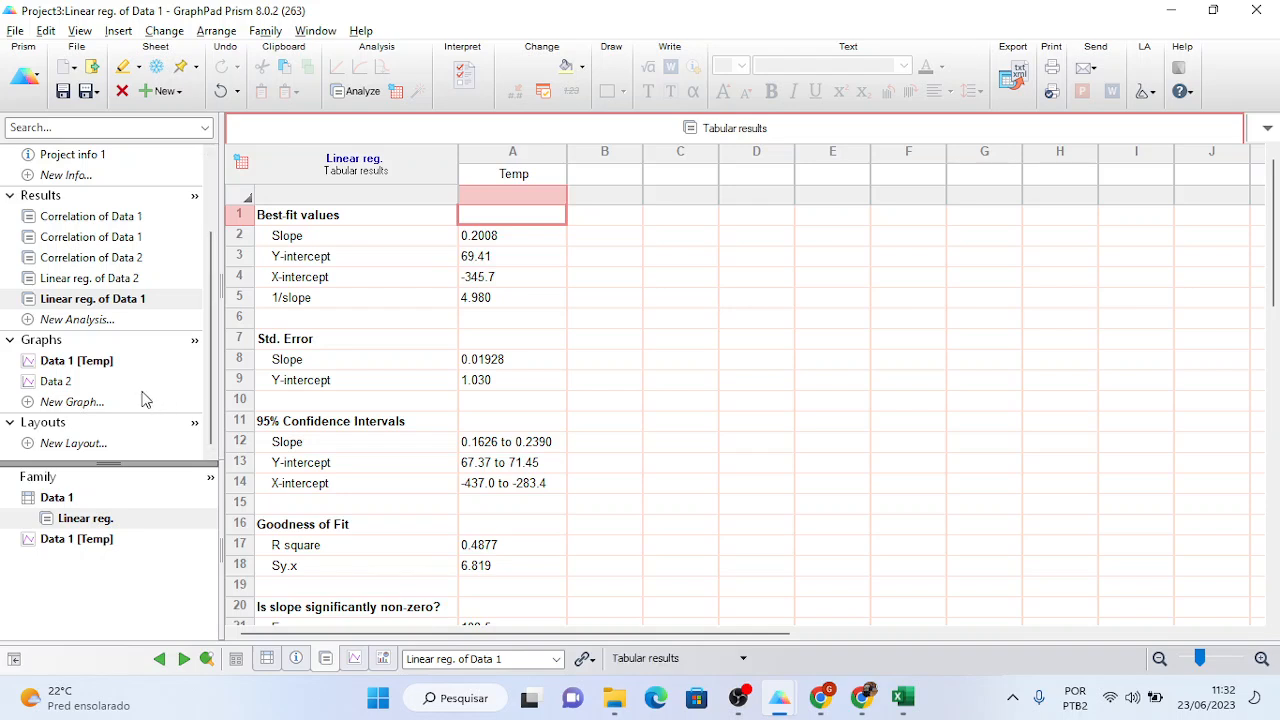
left_click(81, 368)
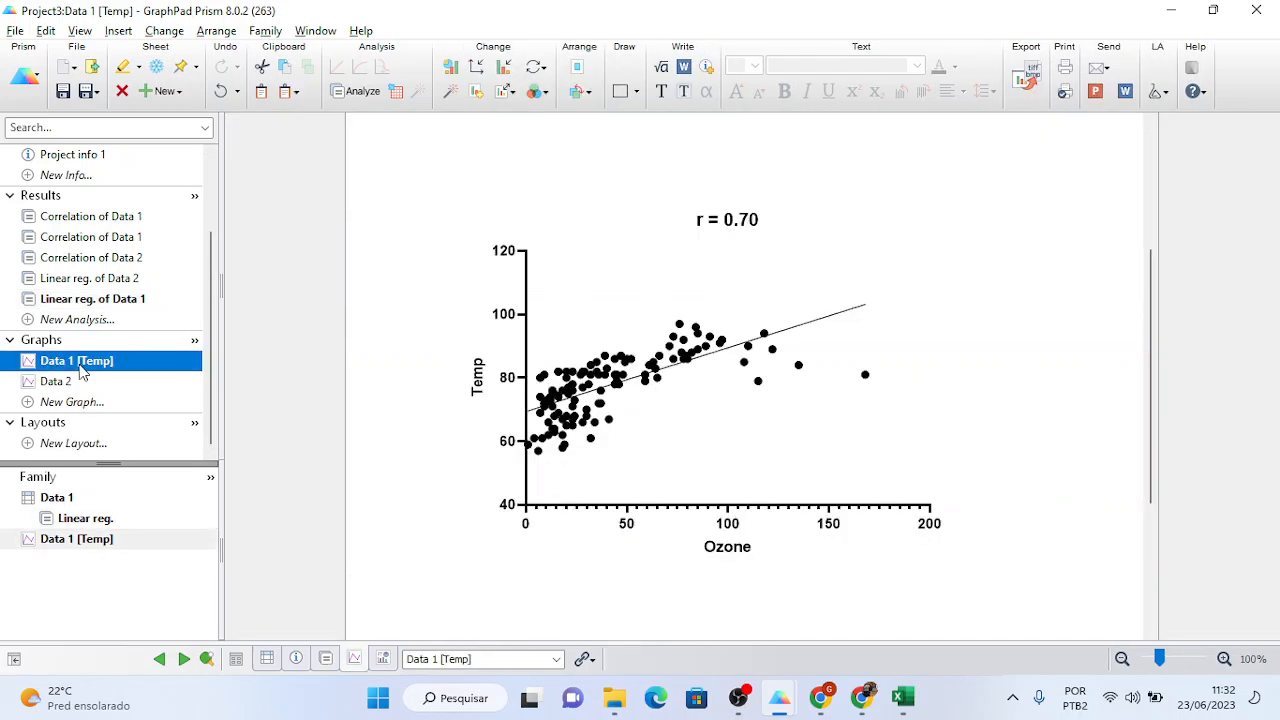
mouse_move(83, 372)
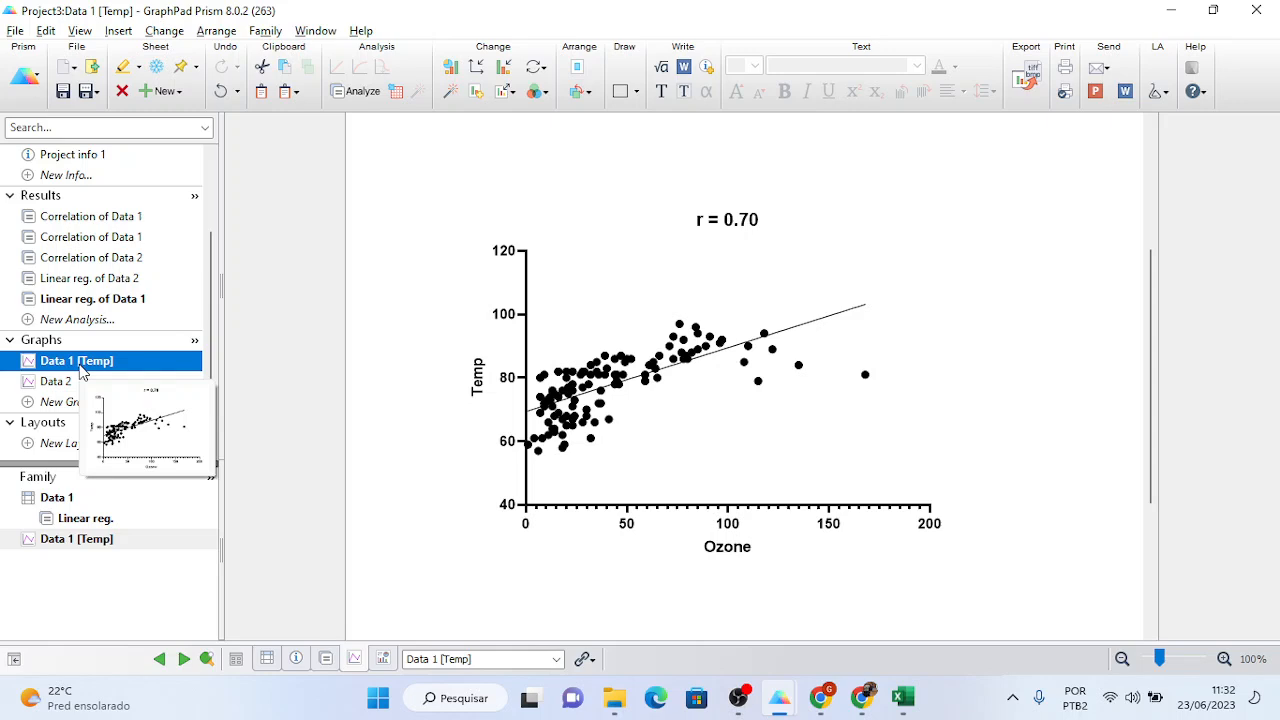
mouse_move(614, 392)
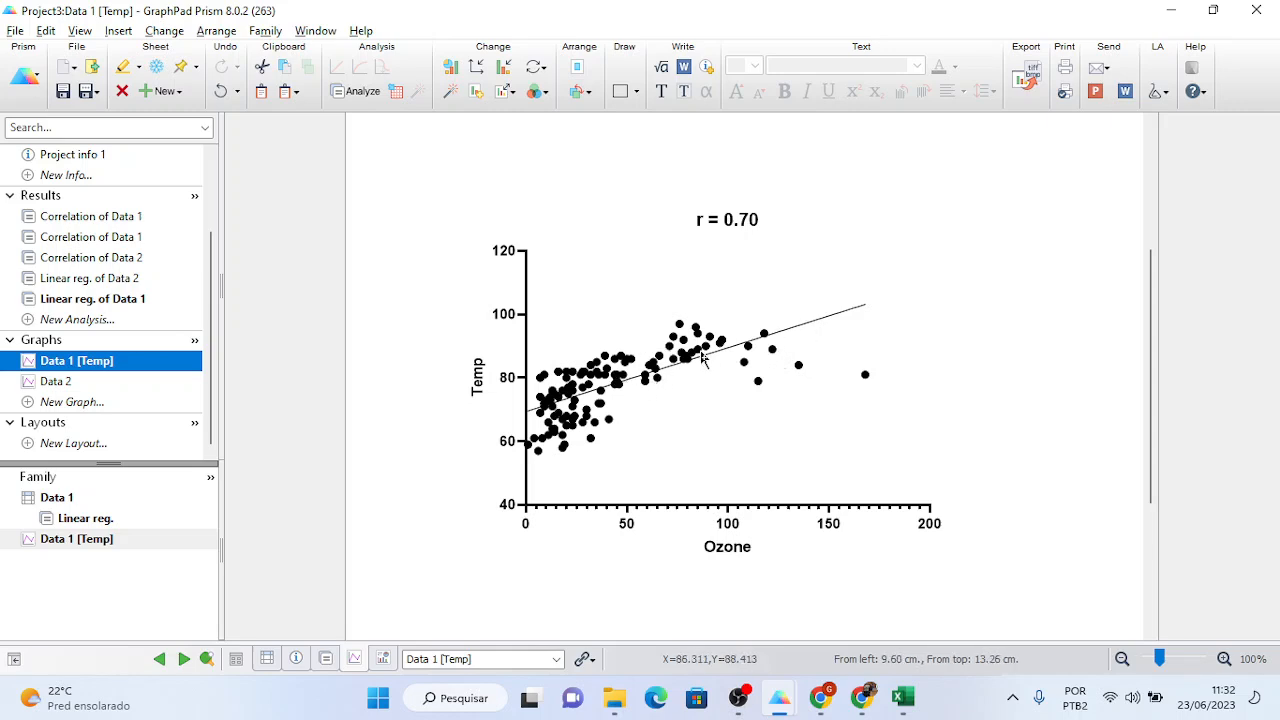
mouse_move(702, 358)
mouse_move(540, 449)
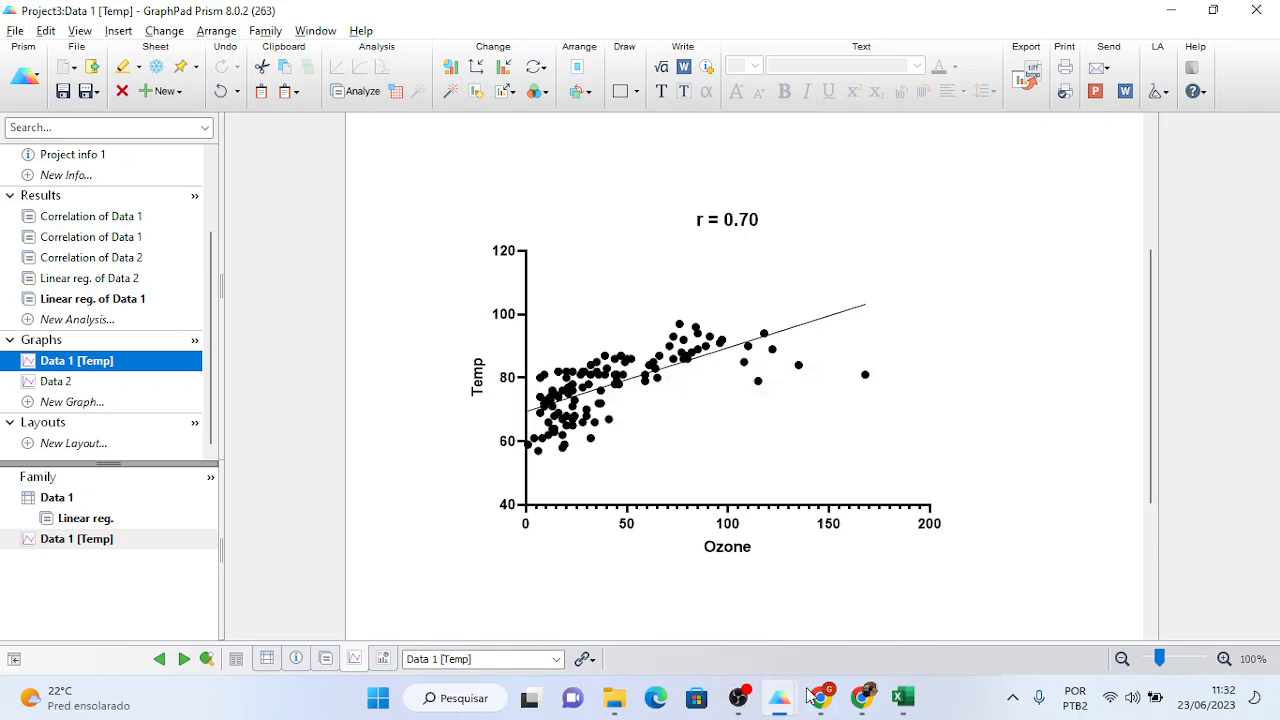
mouse_move(824, 702)
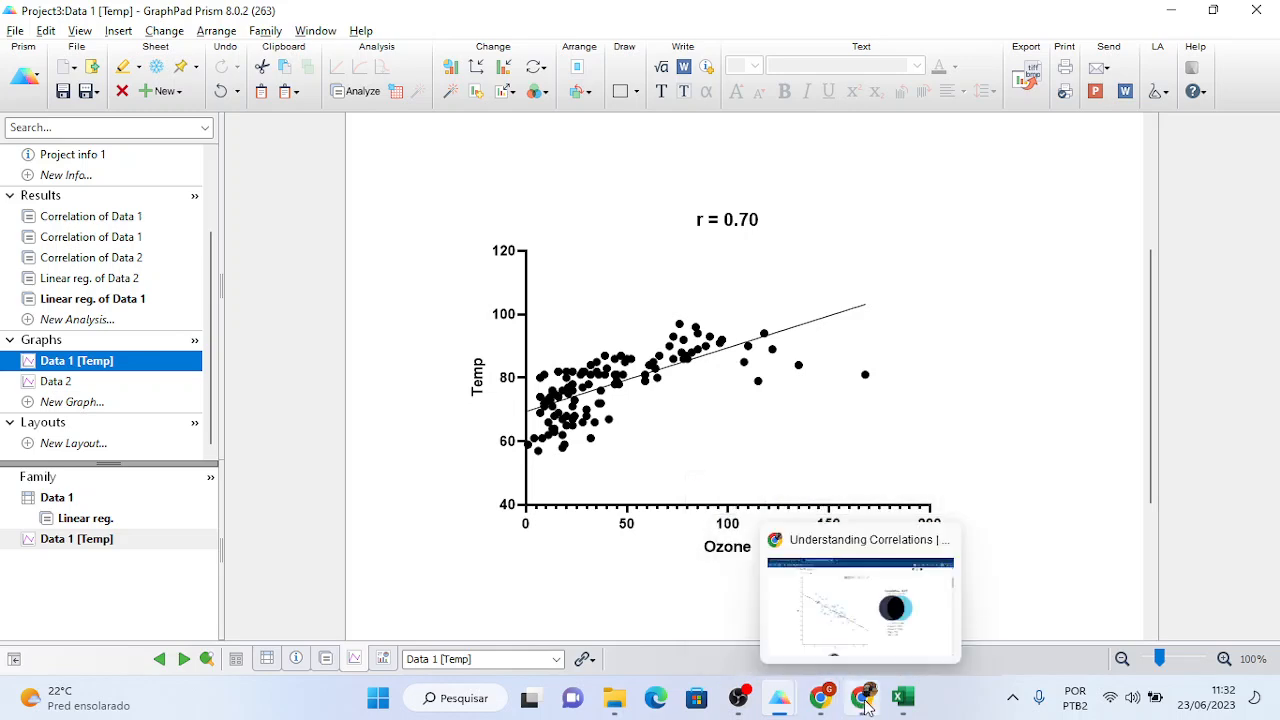
- Drag the Understanding Correlations demo slider to -1 so every point lies on the line
left_click(866, 703)
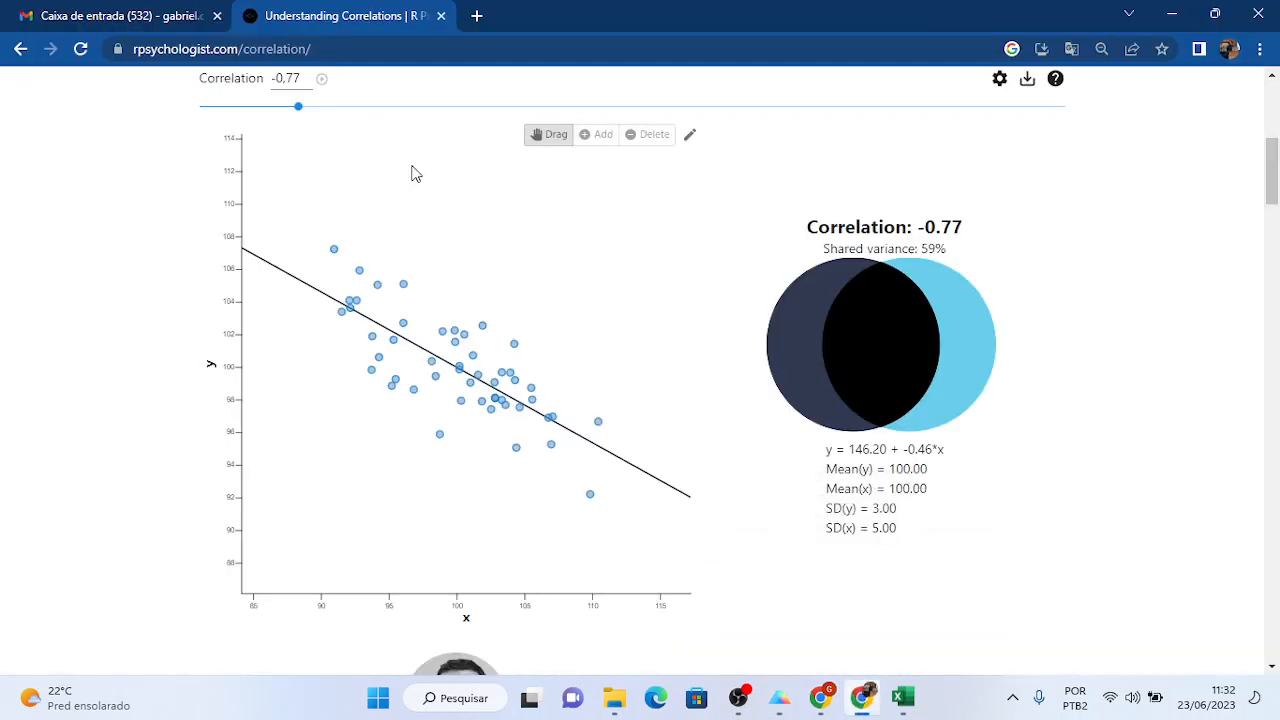
left_click_drag(303, 113, 163, 114)
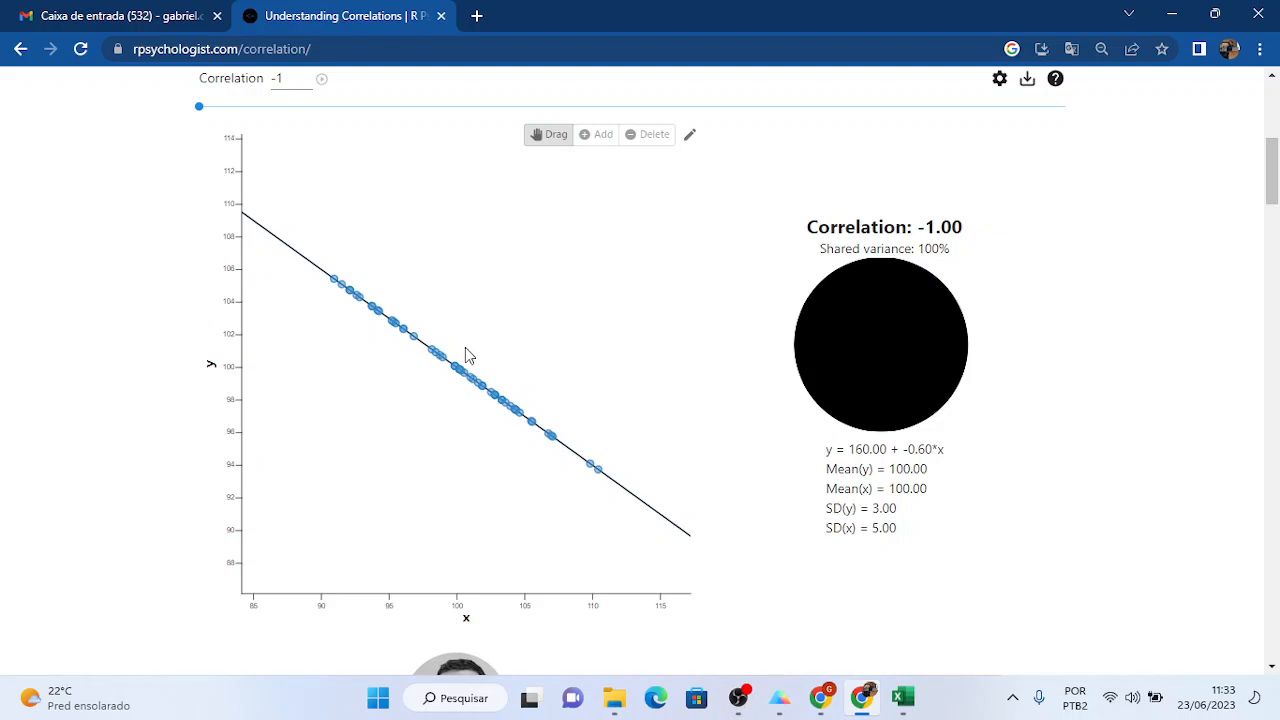
key("alt+Tab")
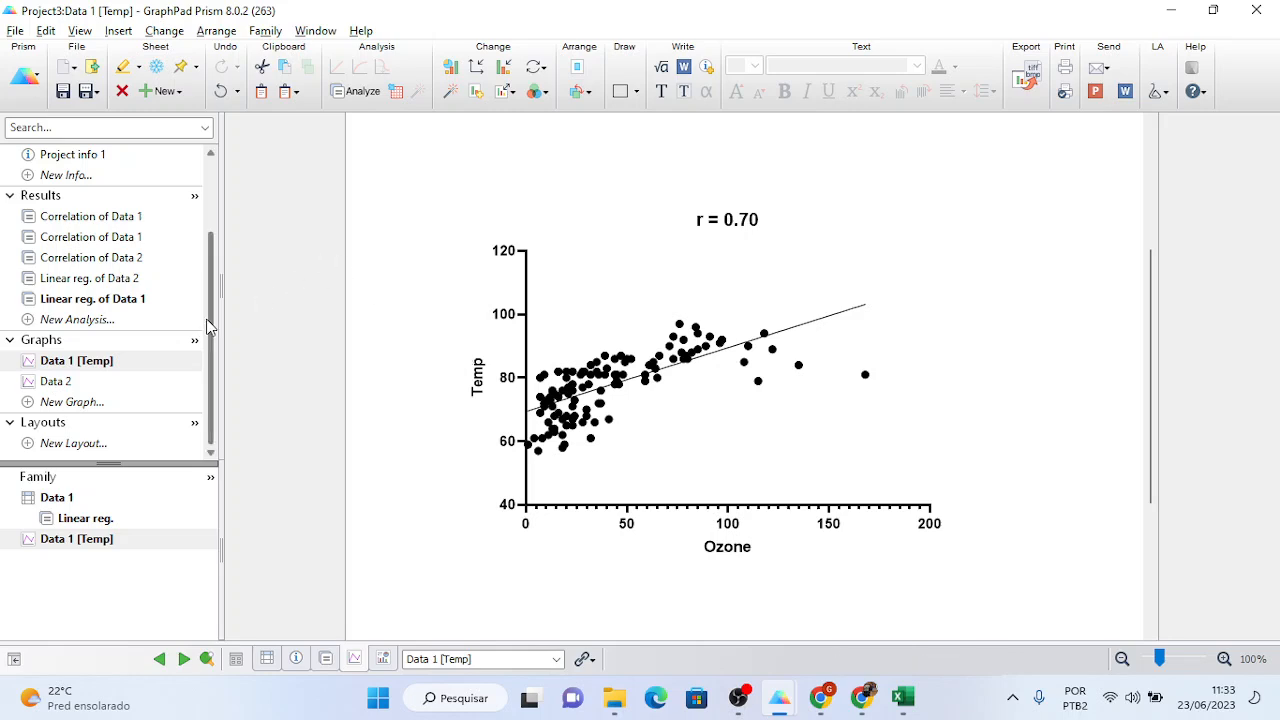
- Show the Correlation of Data 1 results: r 0.6984, R squared 0.4877, P <0.0001
left_click_drag(207, 325, 207, 250)
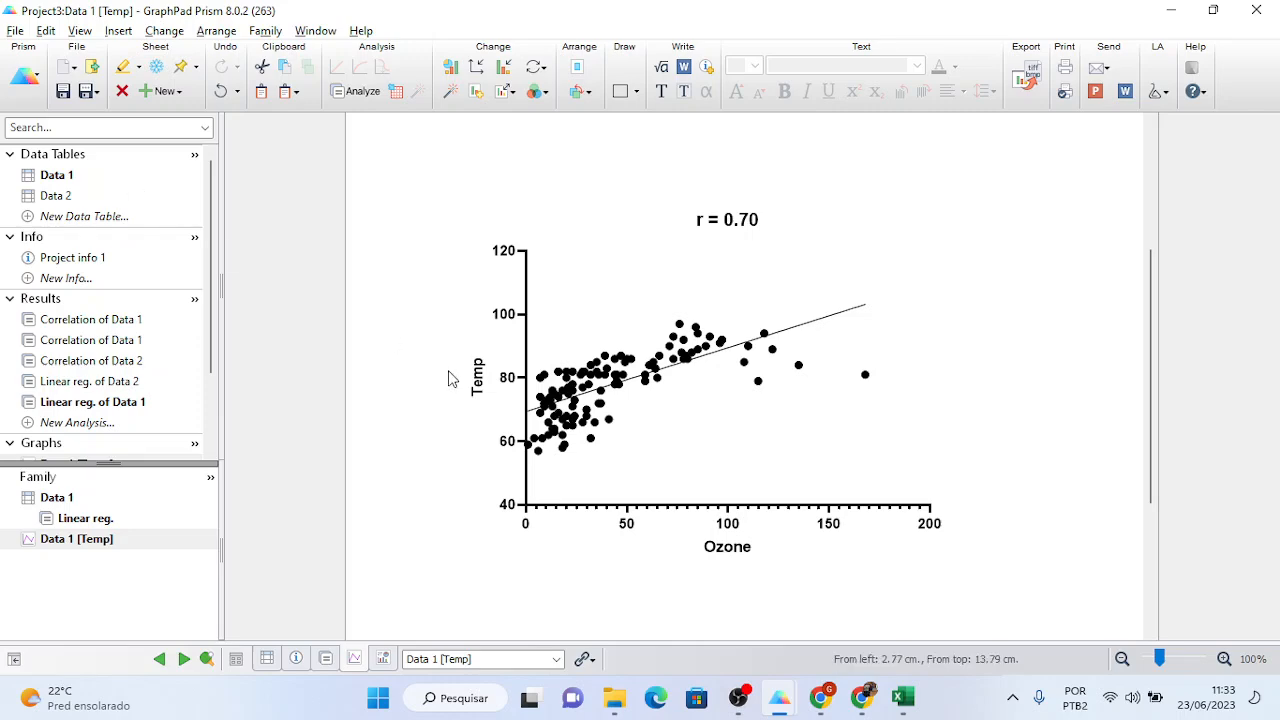
left_click(740, 698)
left_click(740, 698)
left_click(118, 326)
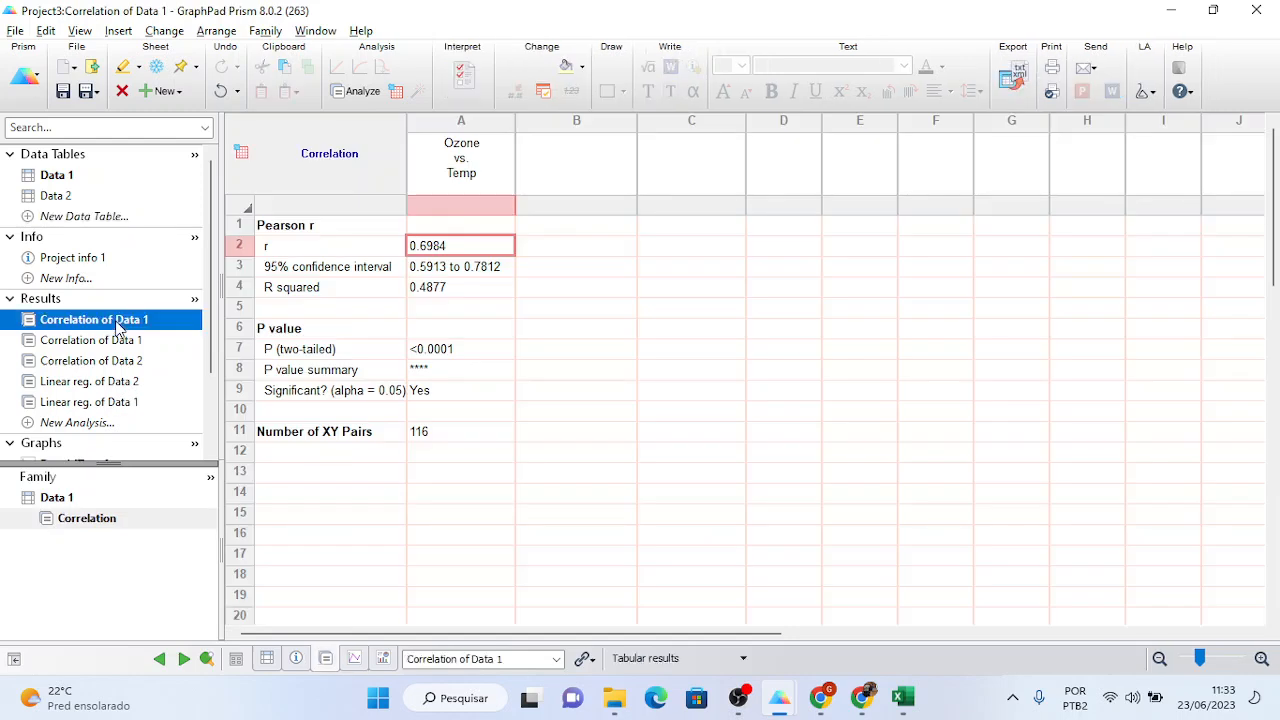
mouse_move(118, 330)
left_click(430, 266)
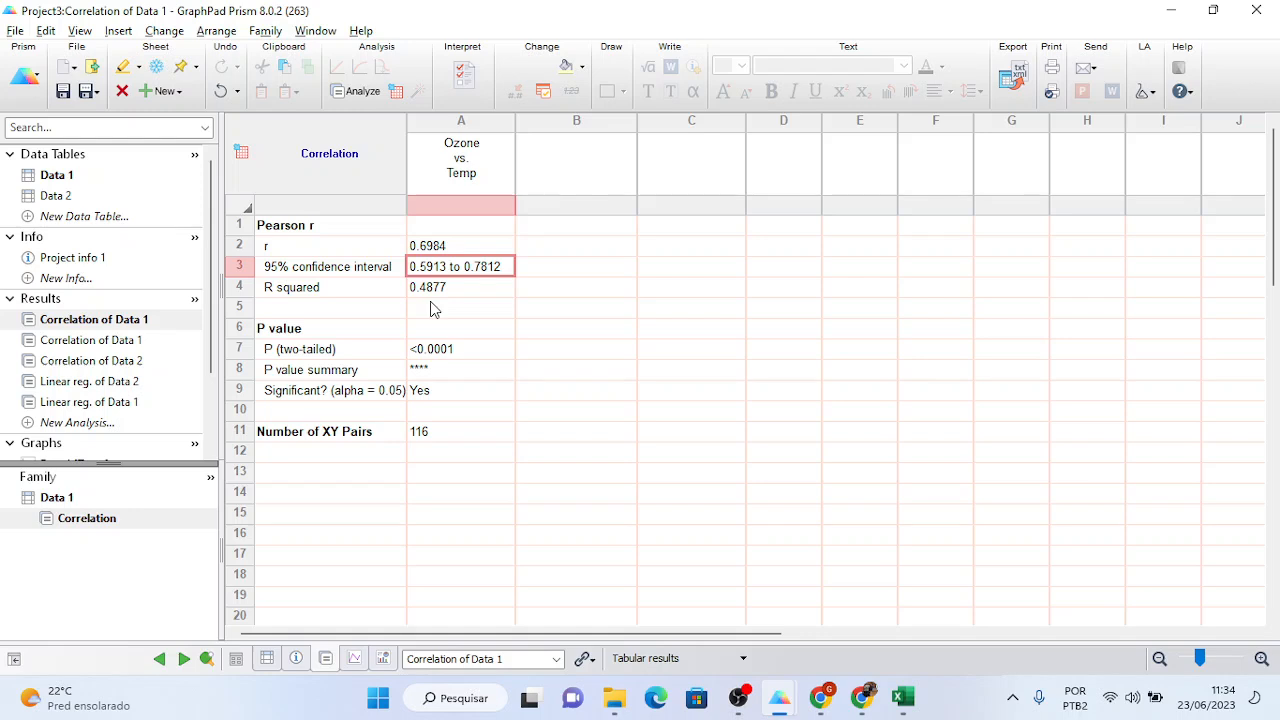
left_click(435, 350)
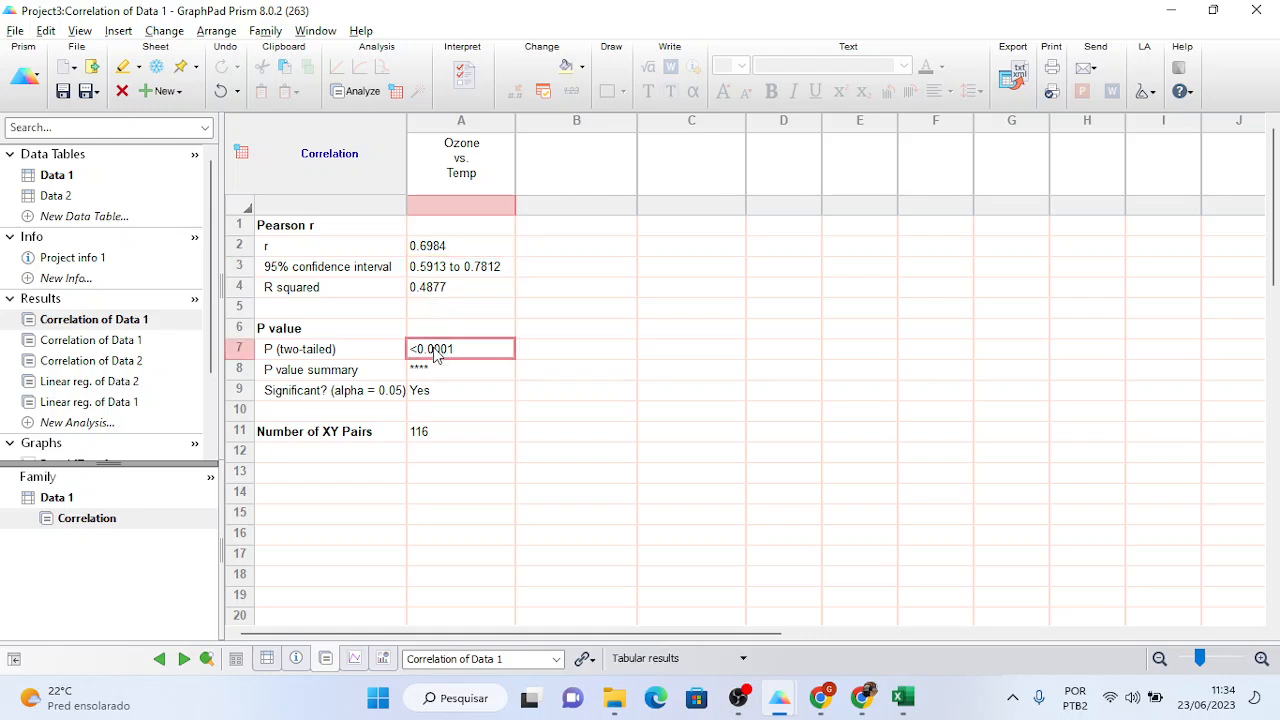
left_click(432, 248)
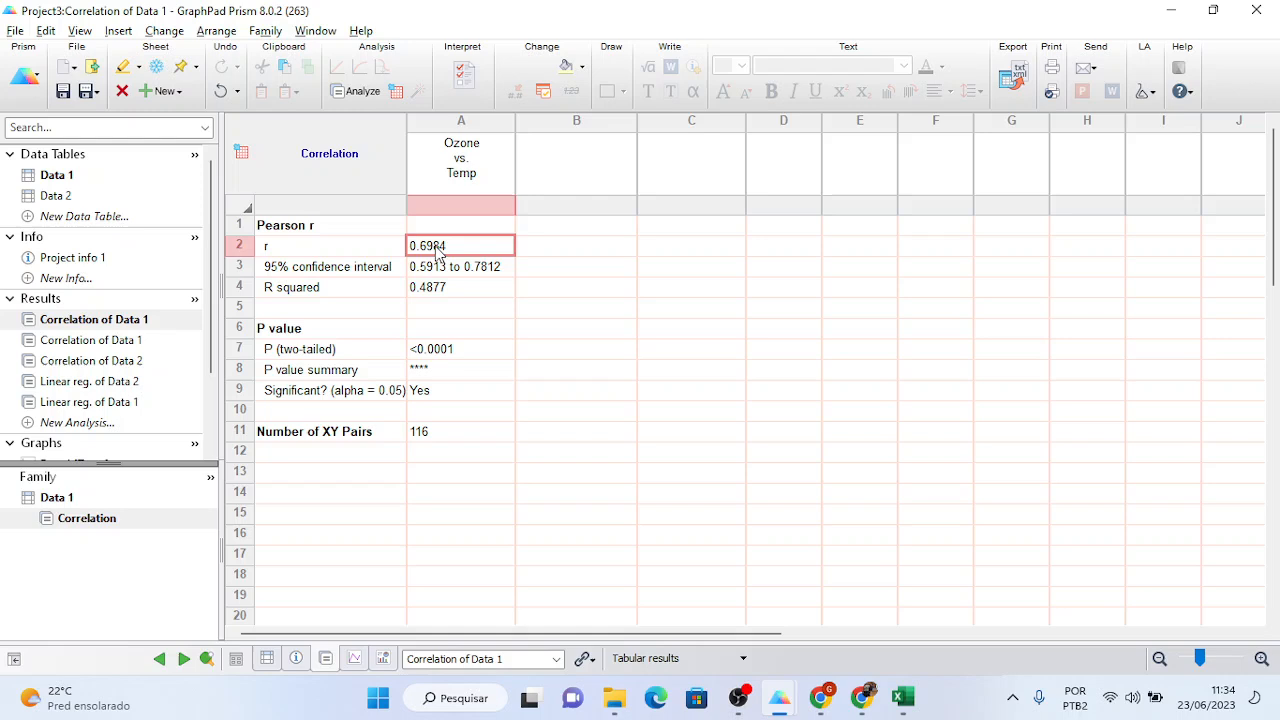
left_click(375, 250)
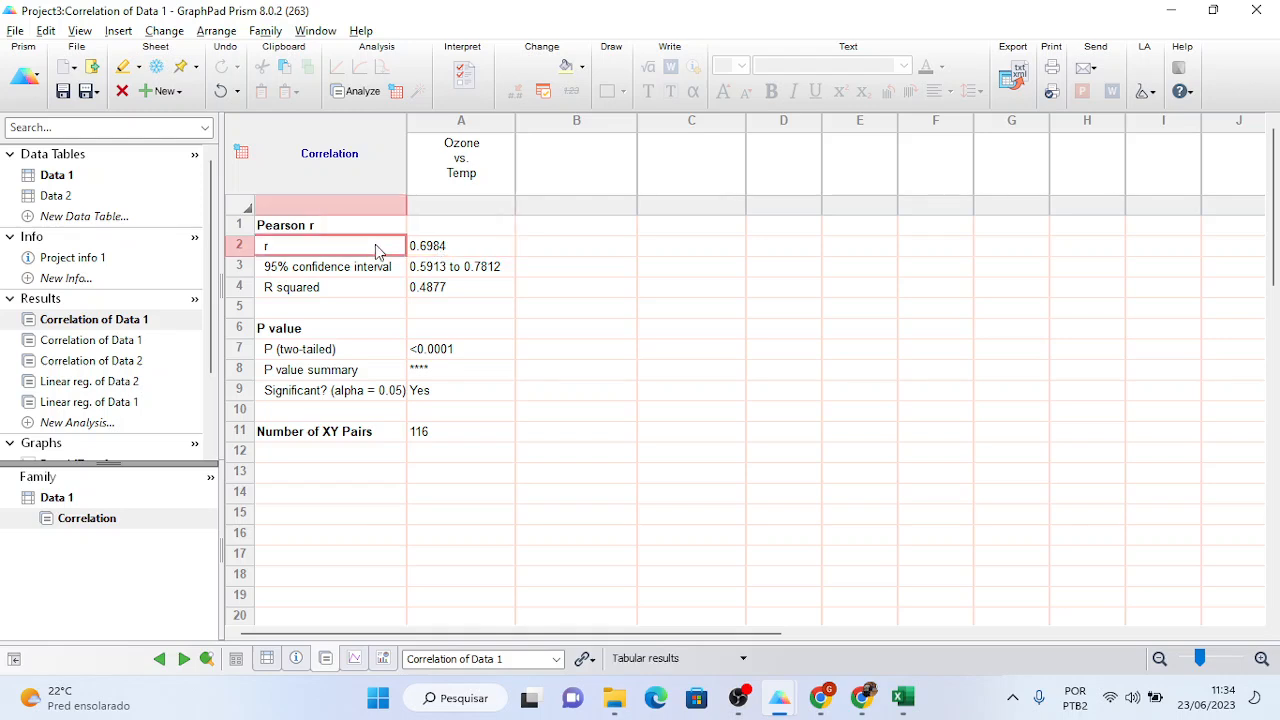
left_click(425, 249)
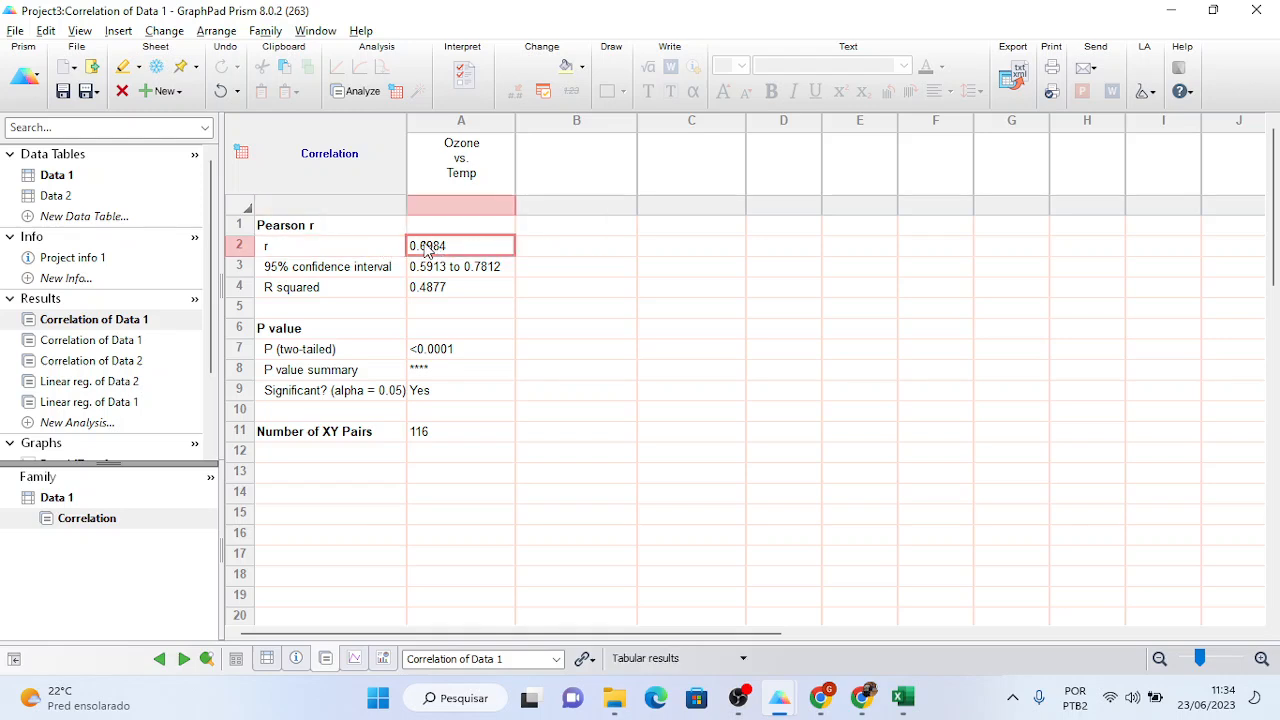
left_click(437, 352)
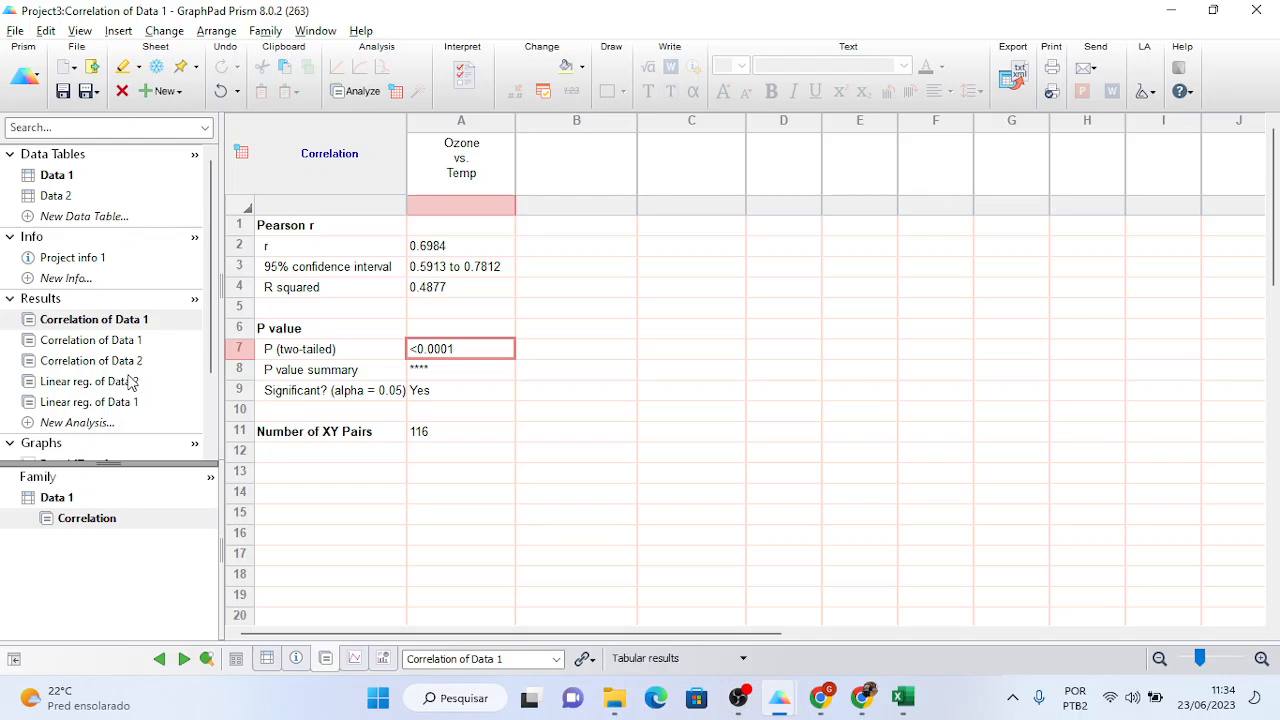
mouse_move(120, 388)
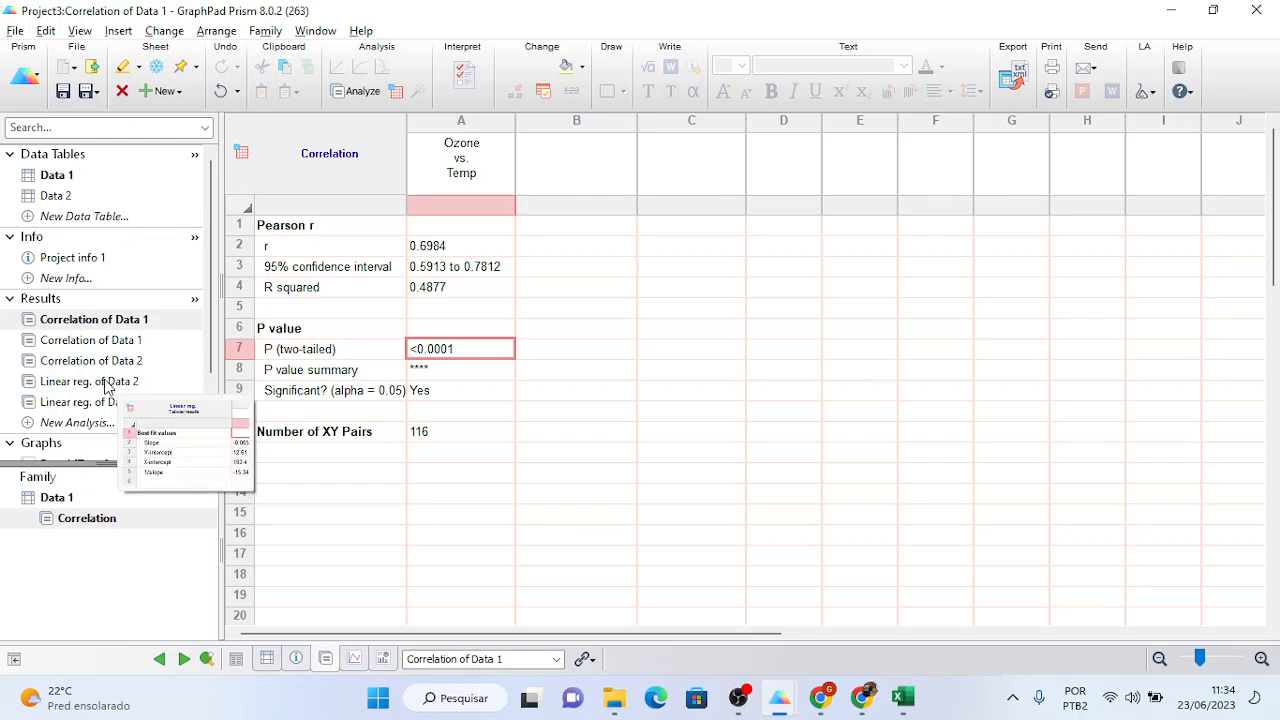
mouse_move(99, 345)
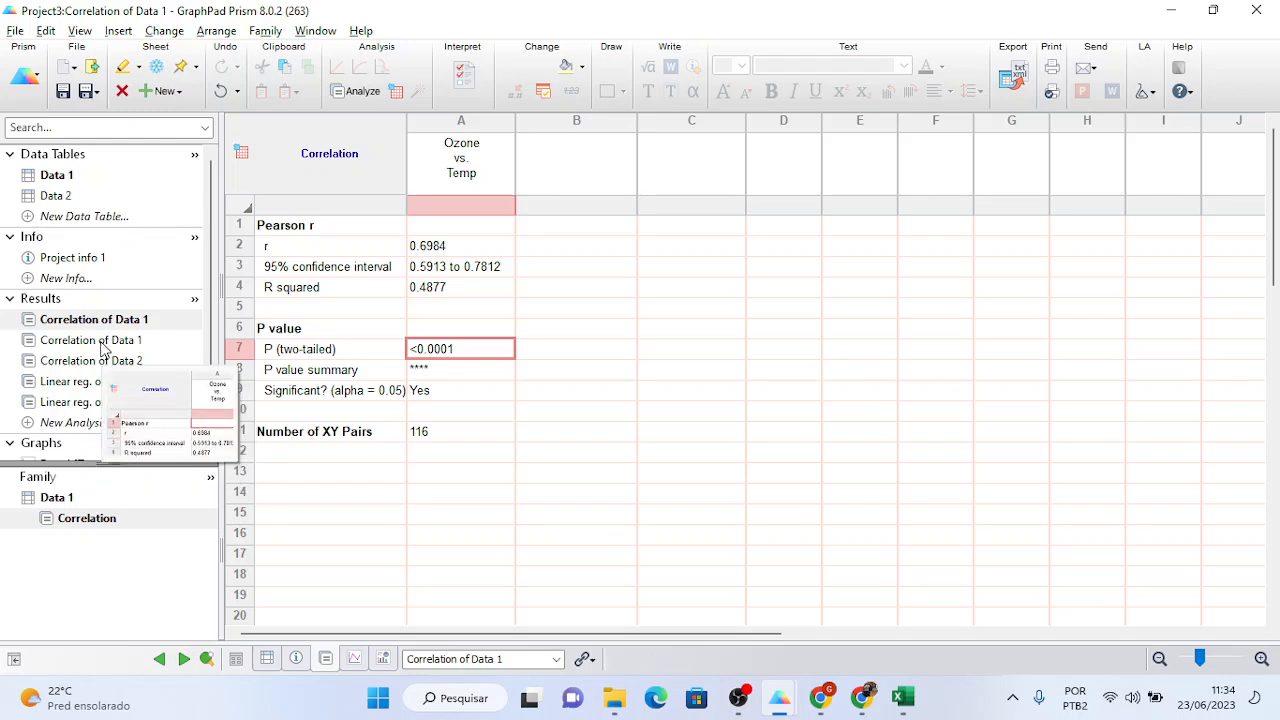
- Review the Linear reg. and Correlation of Data 1 results, then reopen the Data 1 [Temp] graph
left_click(77, 403)
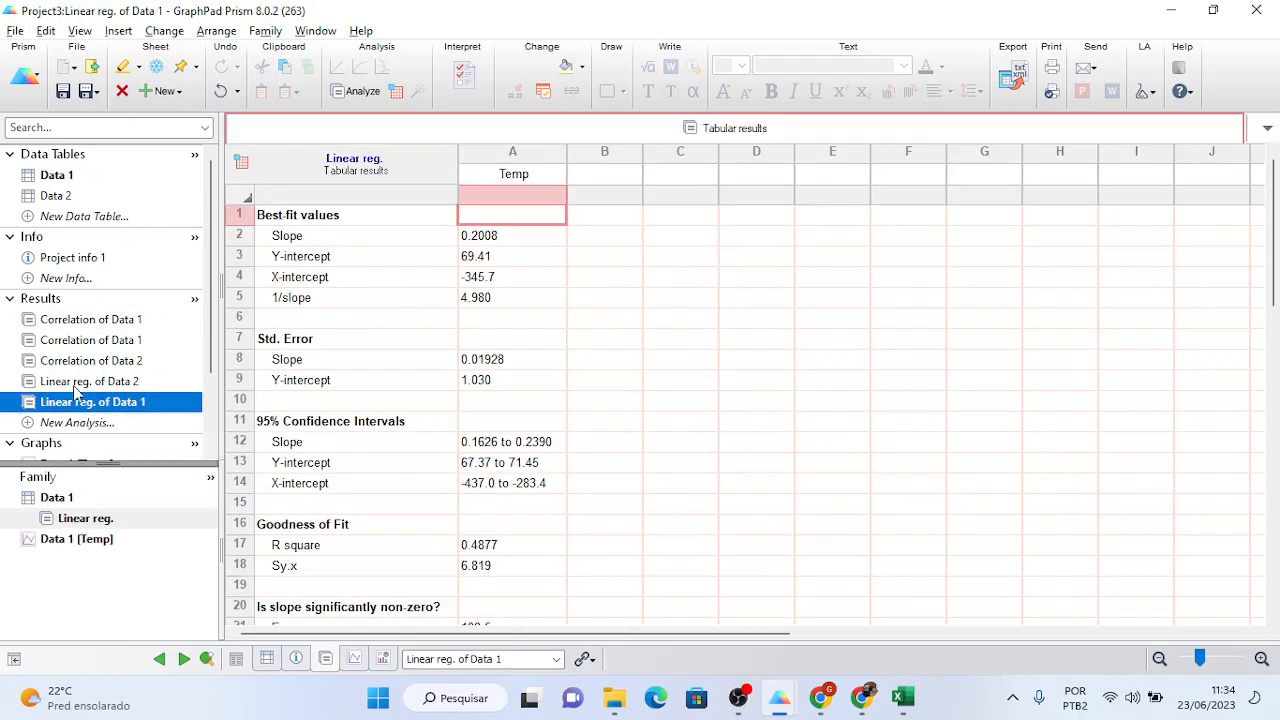
mouse_move(86, 343)
left_click(86, 320)
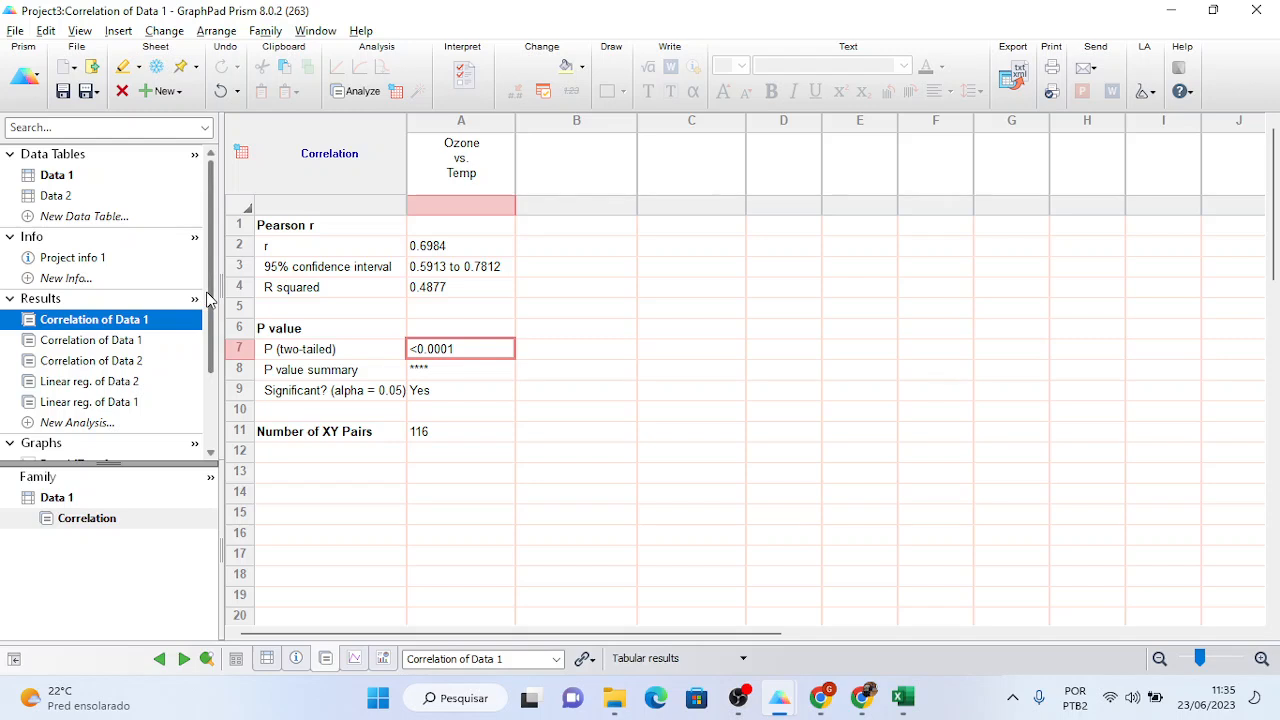
scroll(150, 330, "down", 2)
left_click(92, 366)
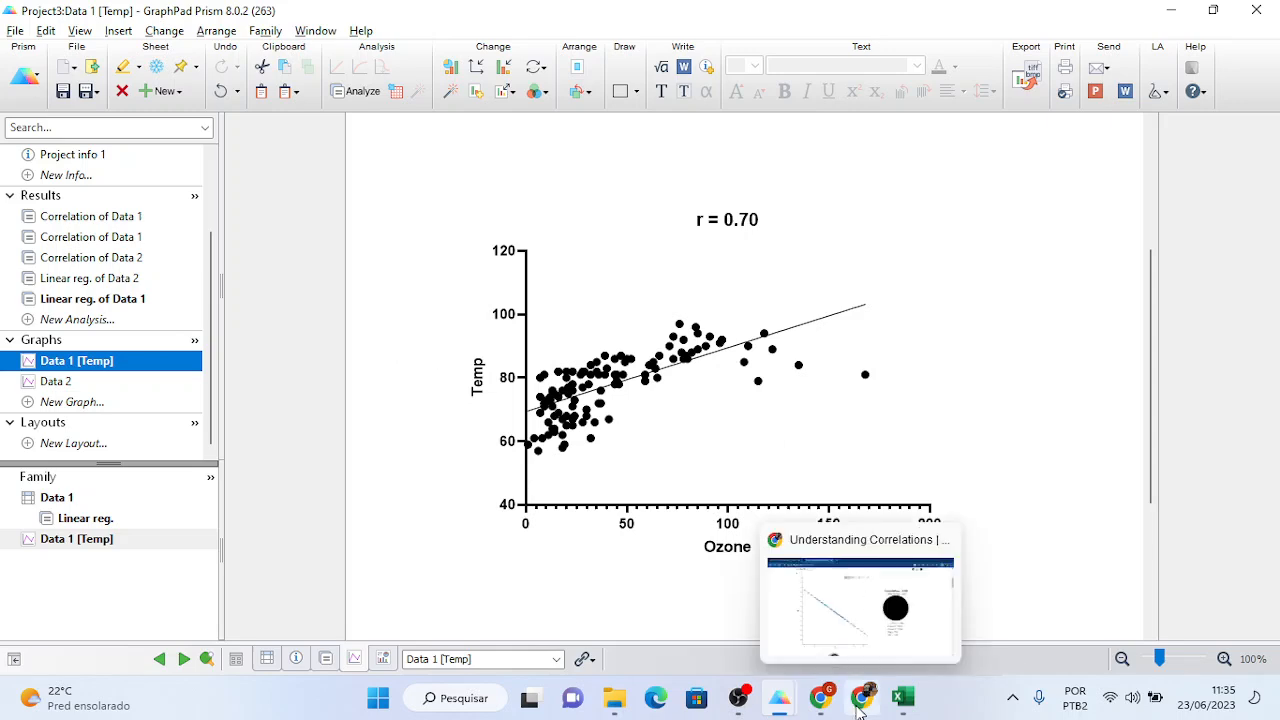
- Raise the correlation on the Understanding Correlations demo page to around zero
left_click(870, 580)
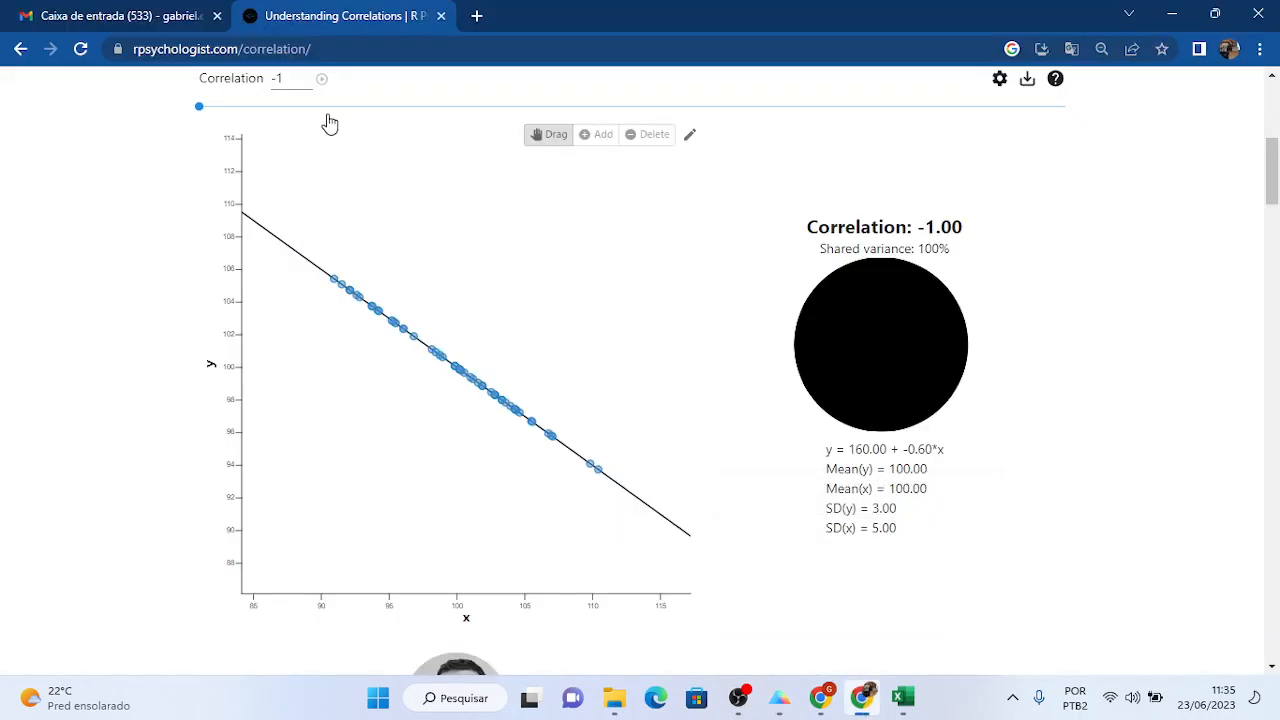
left_click_drag(331, 107, 633, 109)
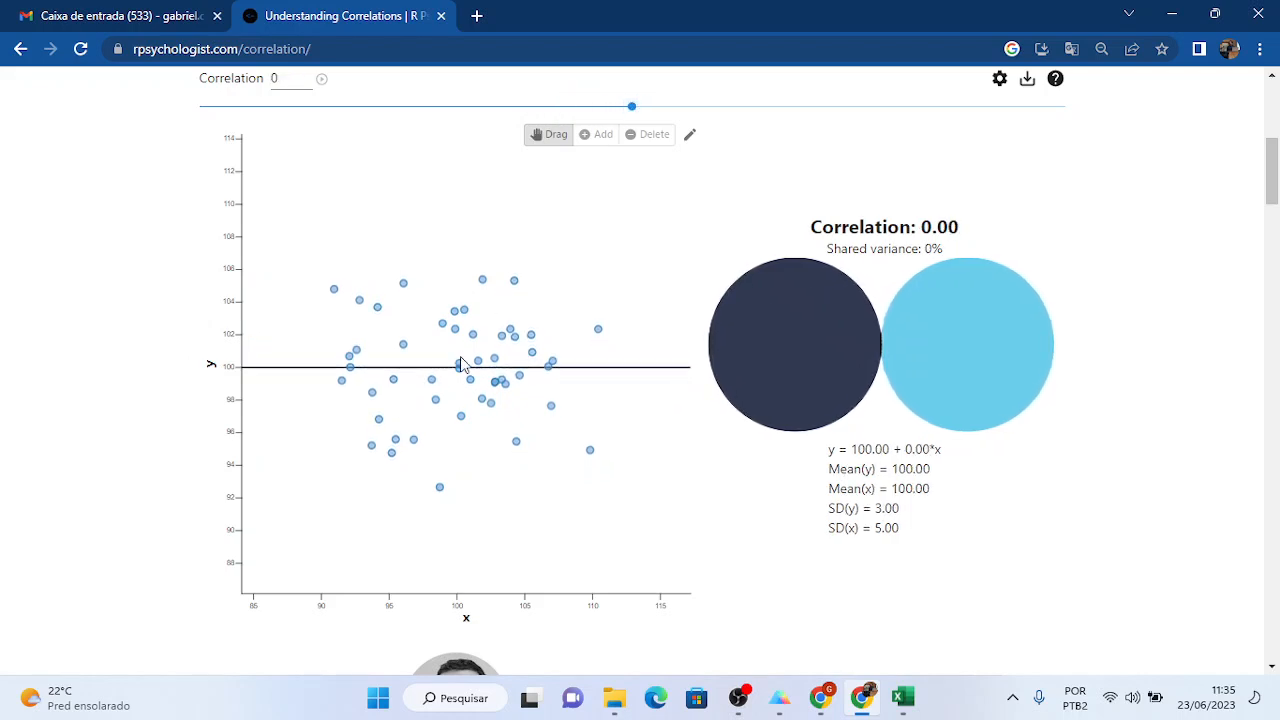
key("alt+Tab")
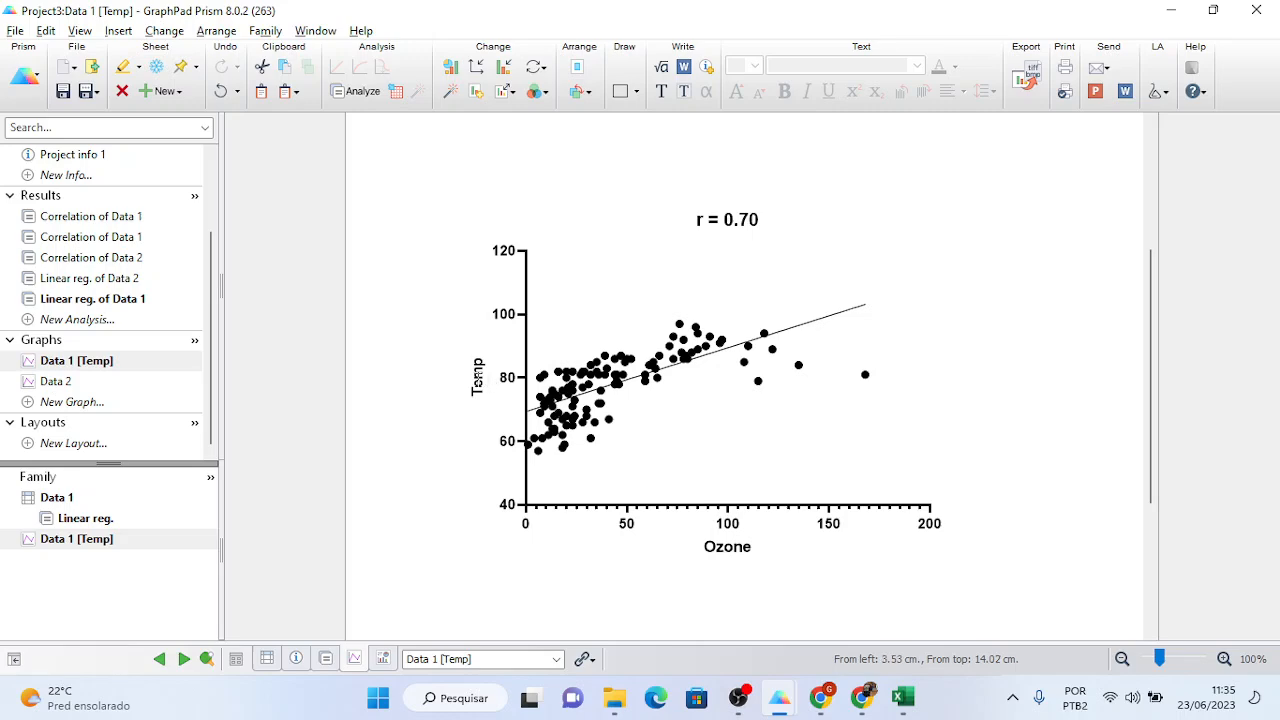
- In Prism, select the r = 0.70 graph title and open the Correlation of Data 1 results
left_click(478, 377)
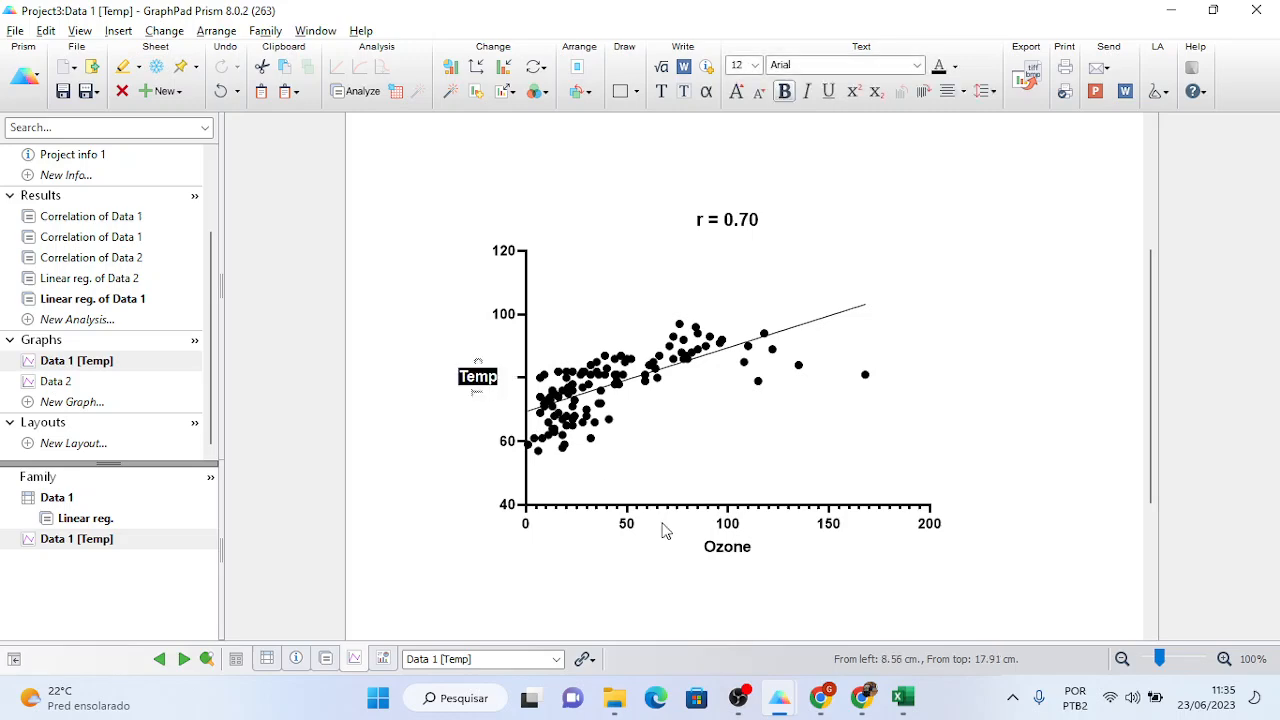
key("alt+Tab")
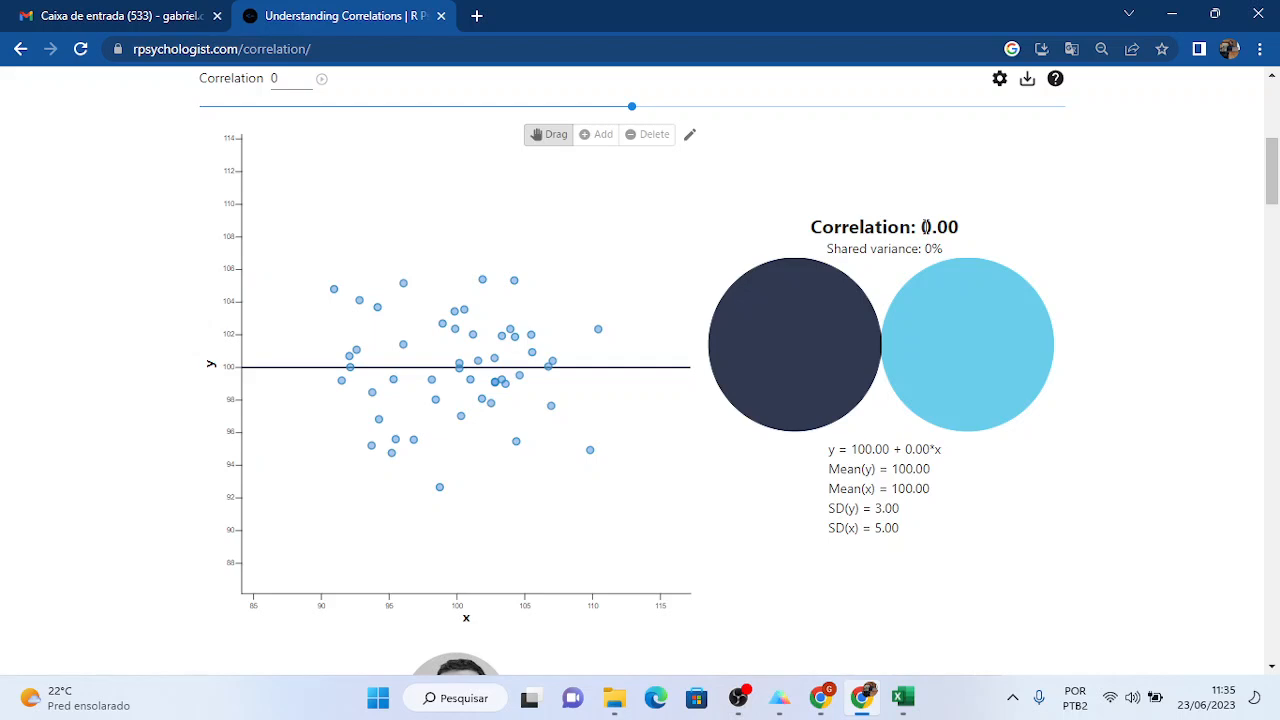
key("alt+Tab")
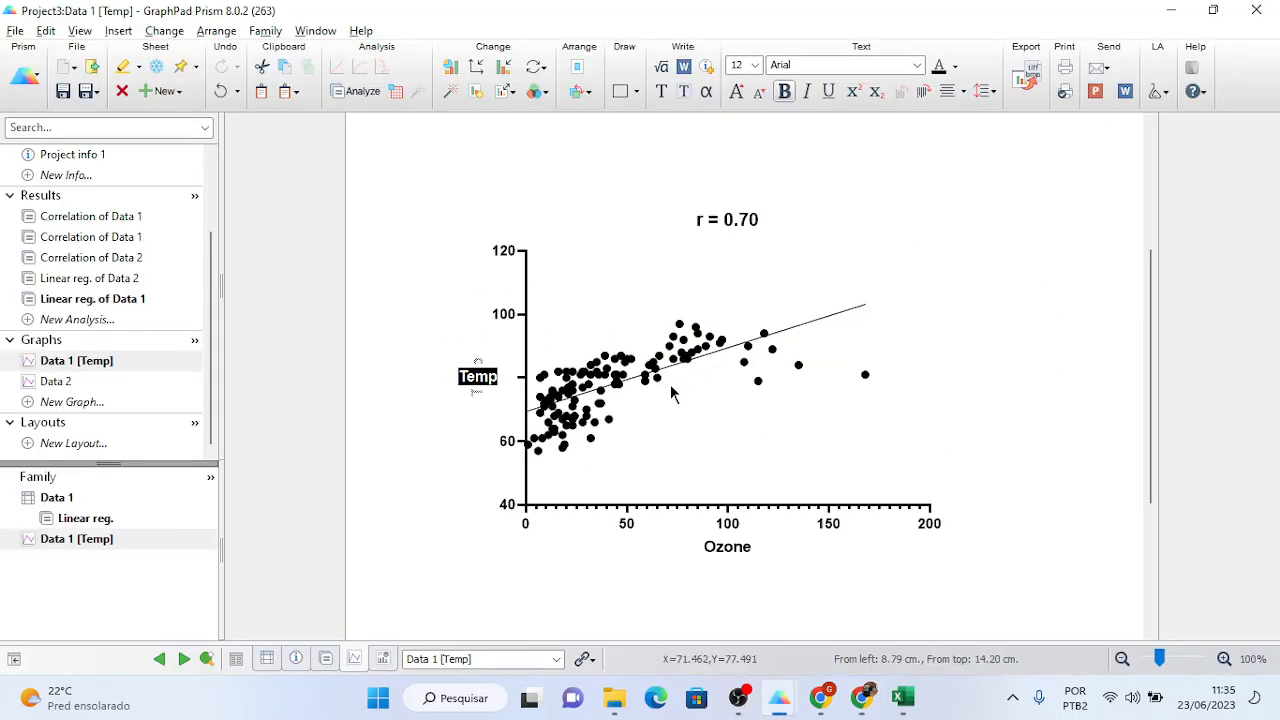
left_click(727, 221)
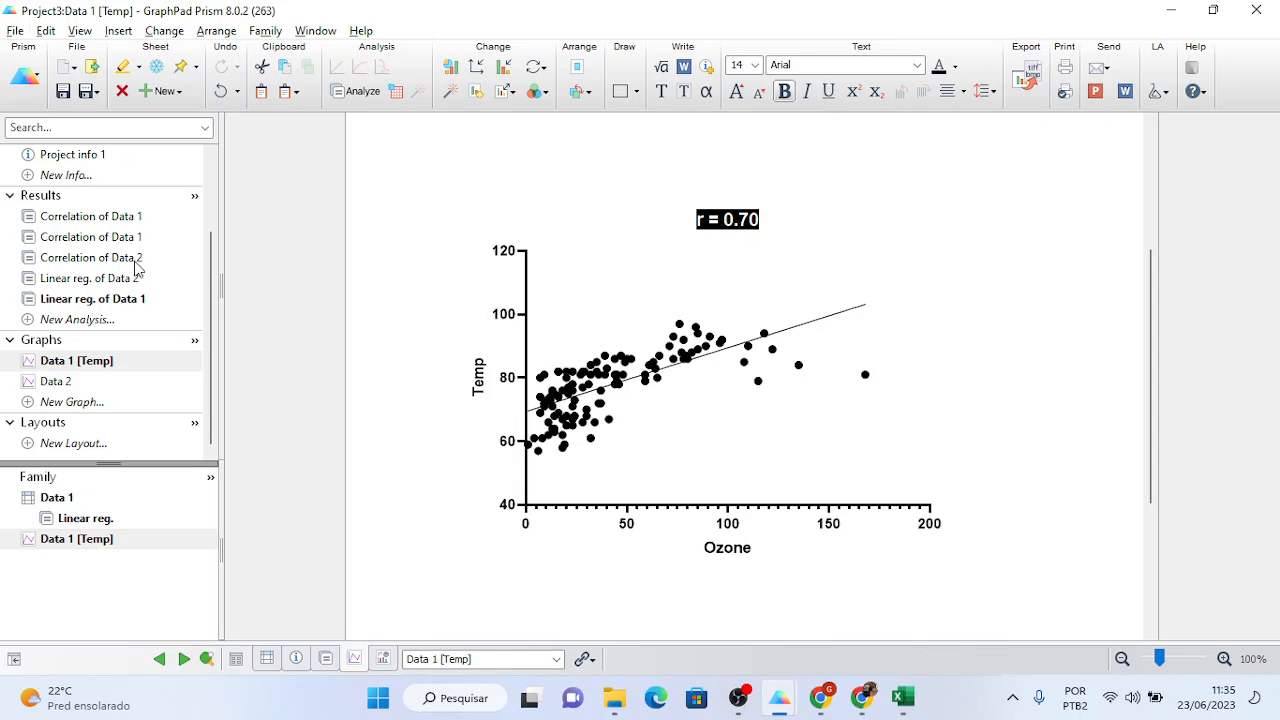
left_click(122, 216)
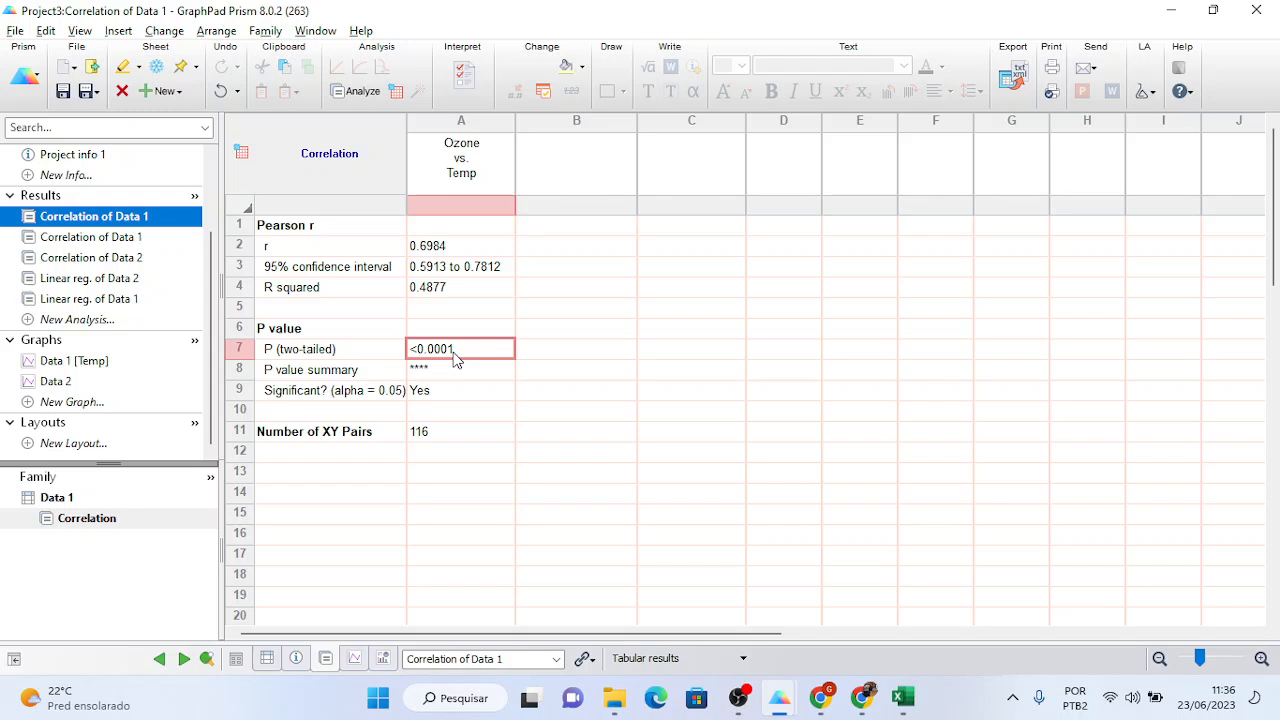
- Point out r 0.6984 and P <0.0001, then launch Calculator through Windows search
left_click(435, 252)
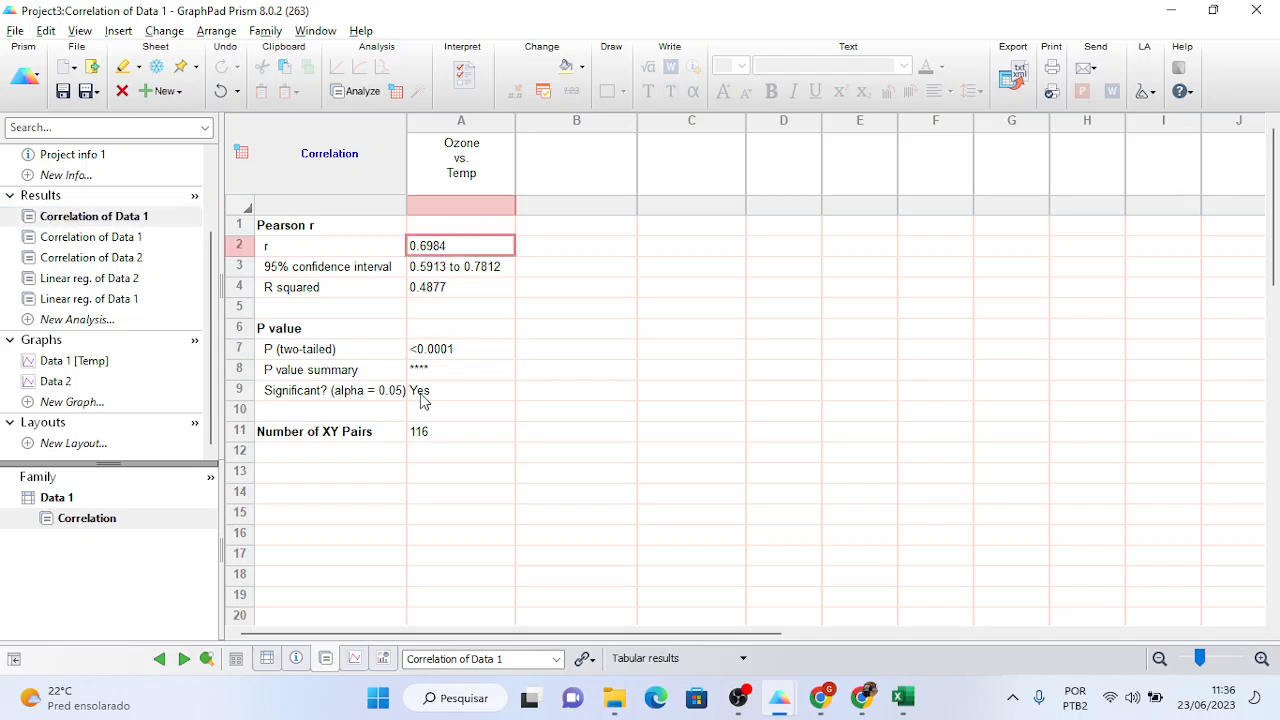
left_click(438, 355)
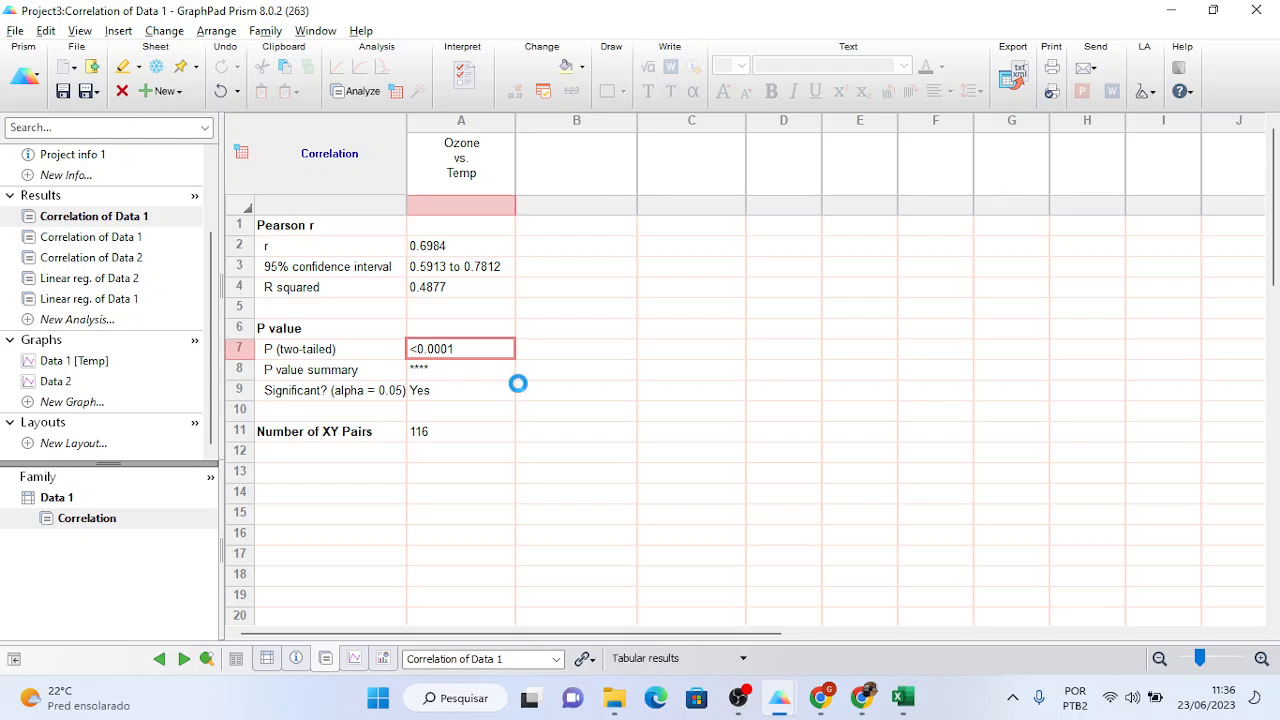
left_click(462, 699)
type("cal")
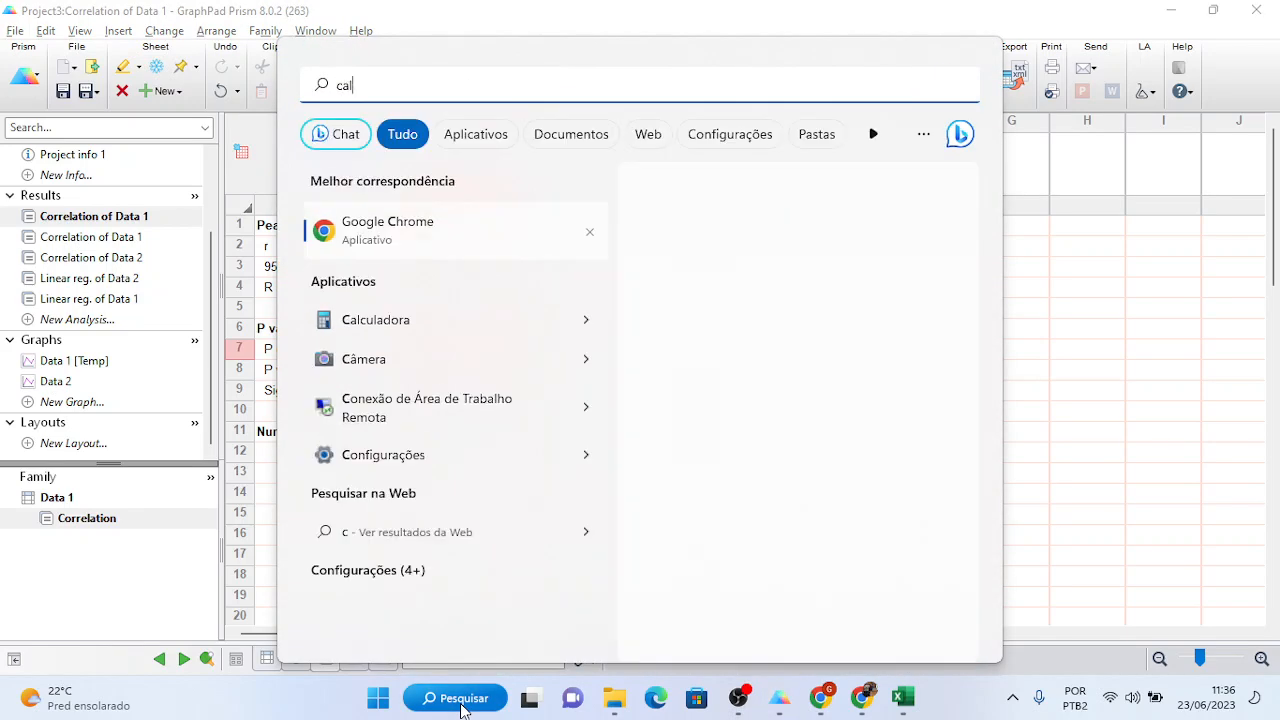
type("c")
left_click(423, 231)
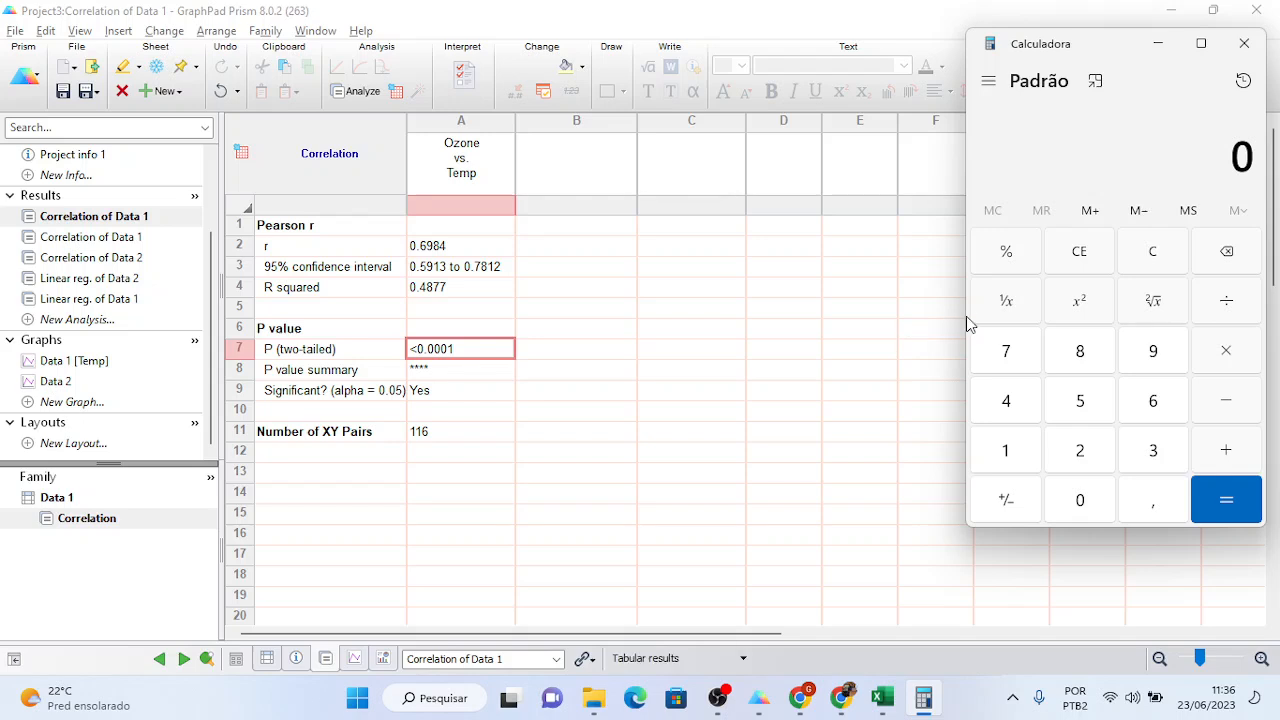
- Compute 0,0001 × 100 = 0,01, select the result, and return to Prism's r value
type(",0001")
type("*100")
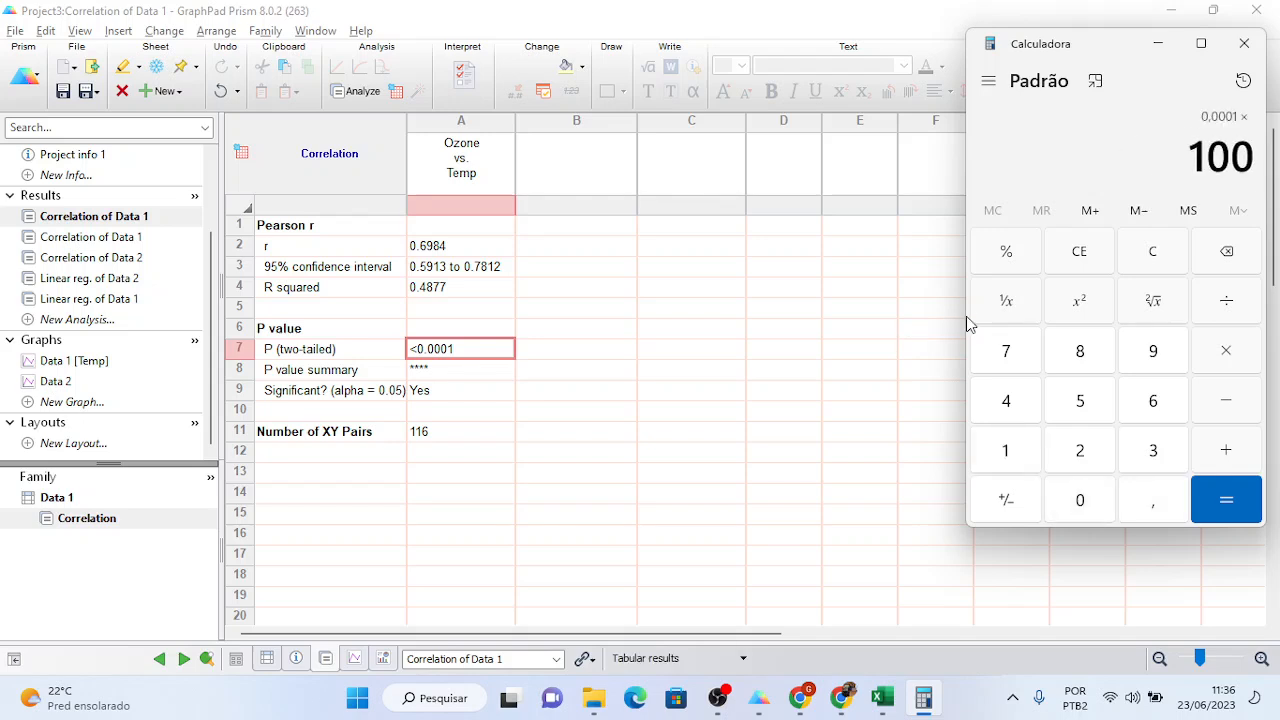
key("Return")
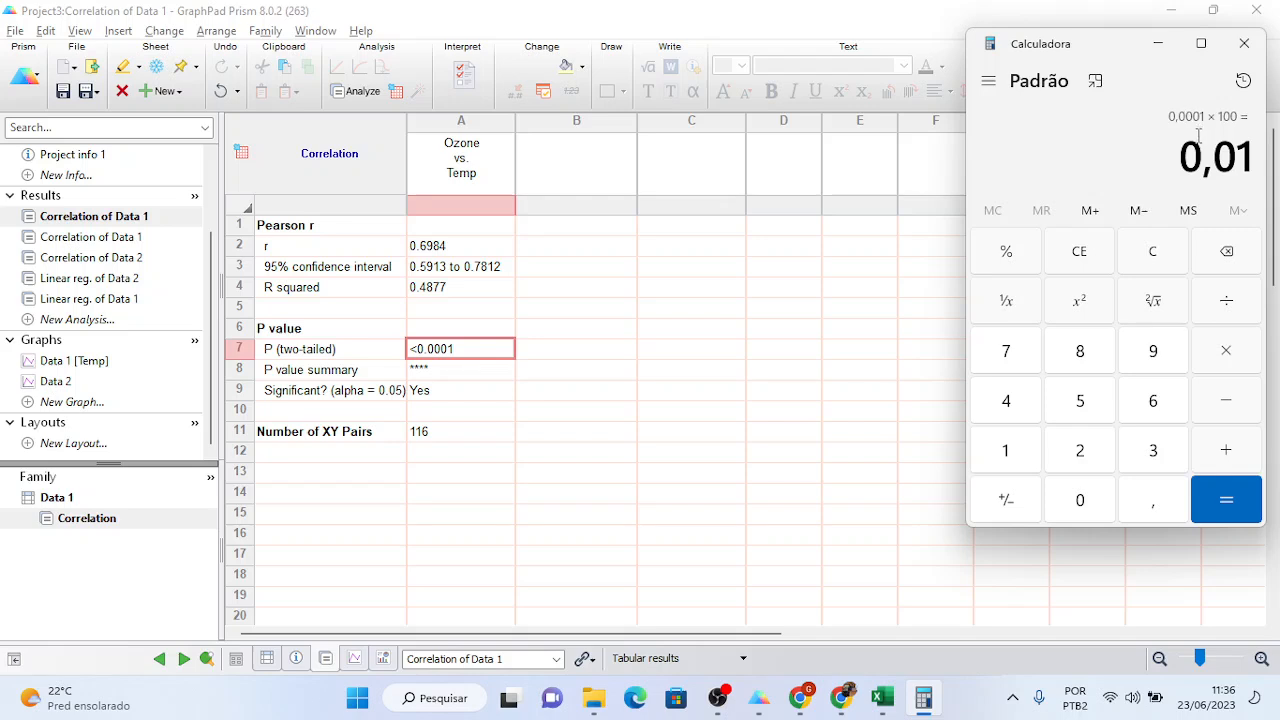
left_click_drag(1181, 155, 1250, 150)
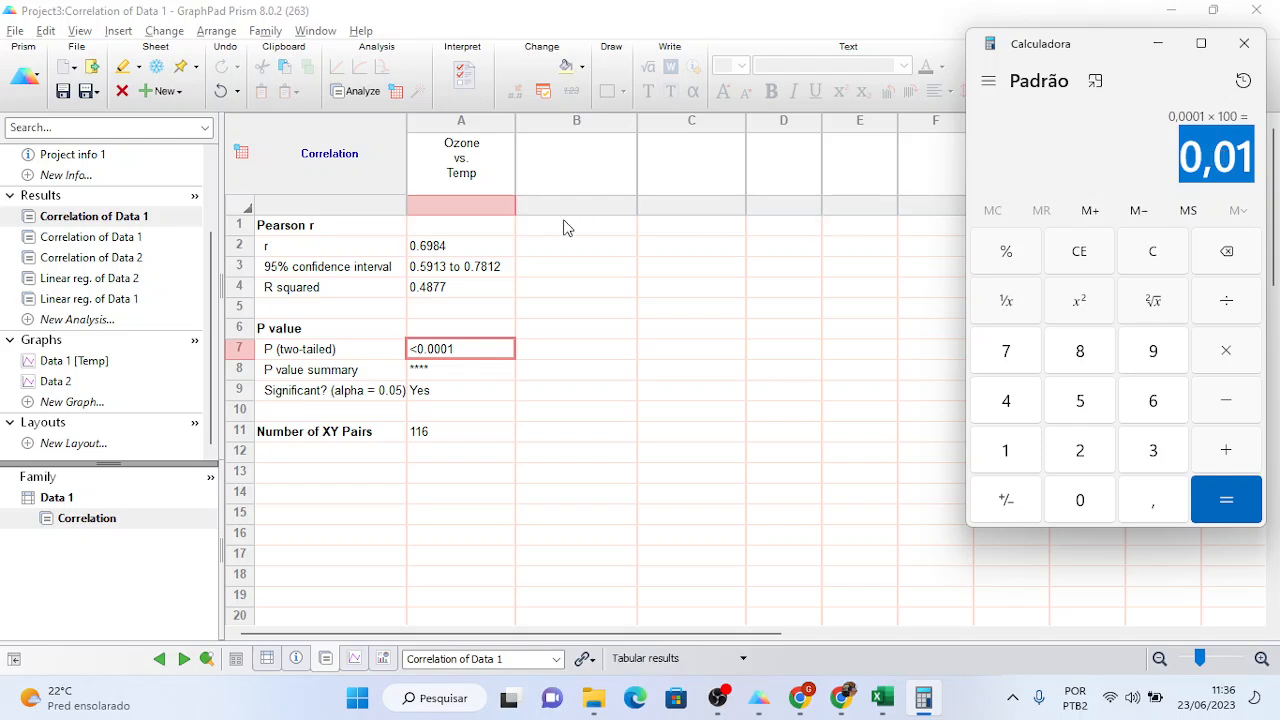
left_click(441, 254)
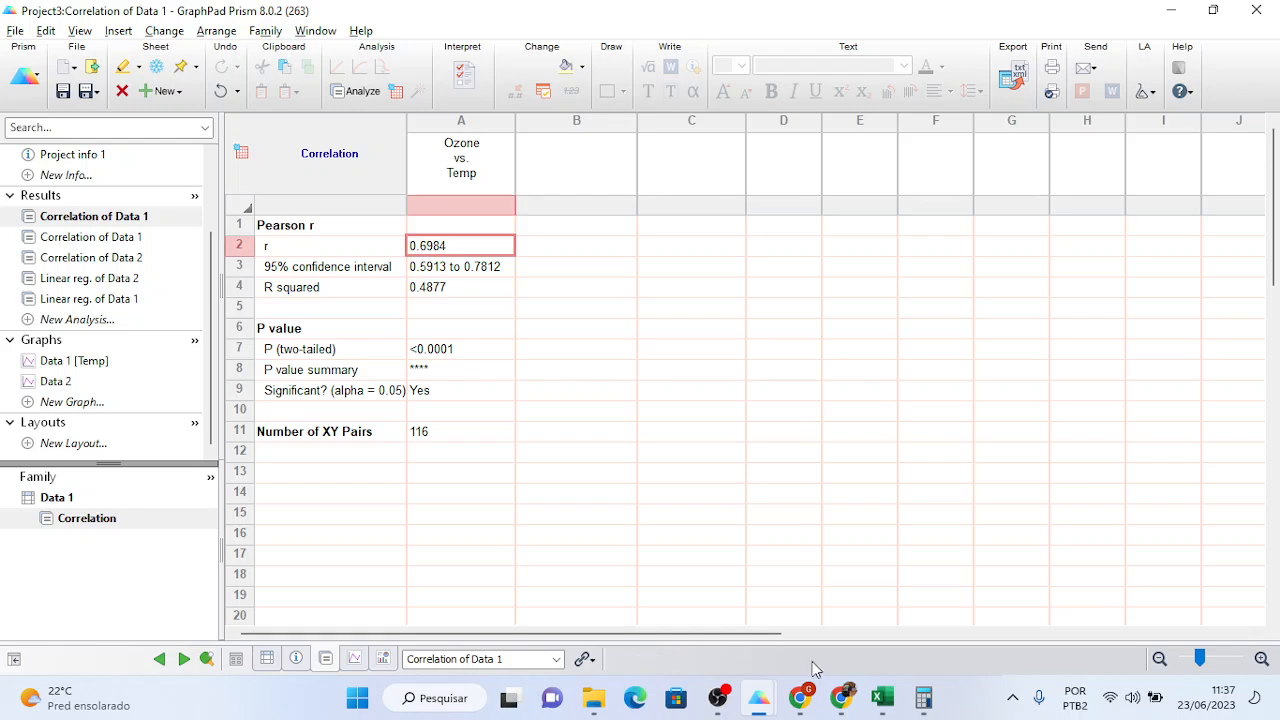
left_click(838, 706)
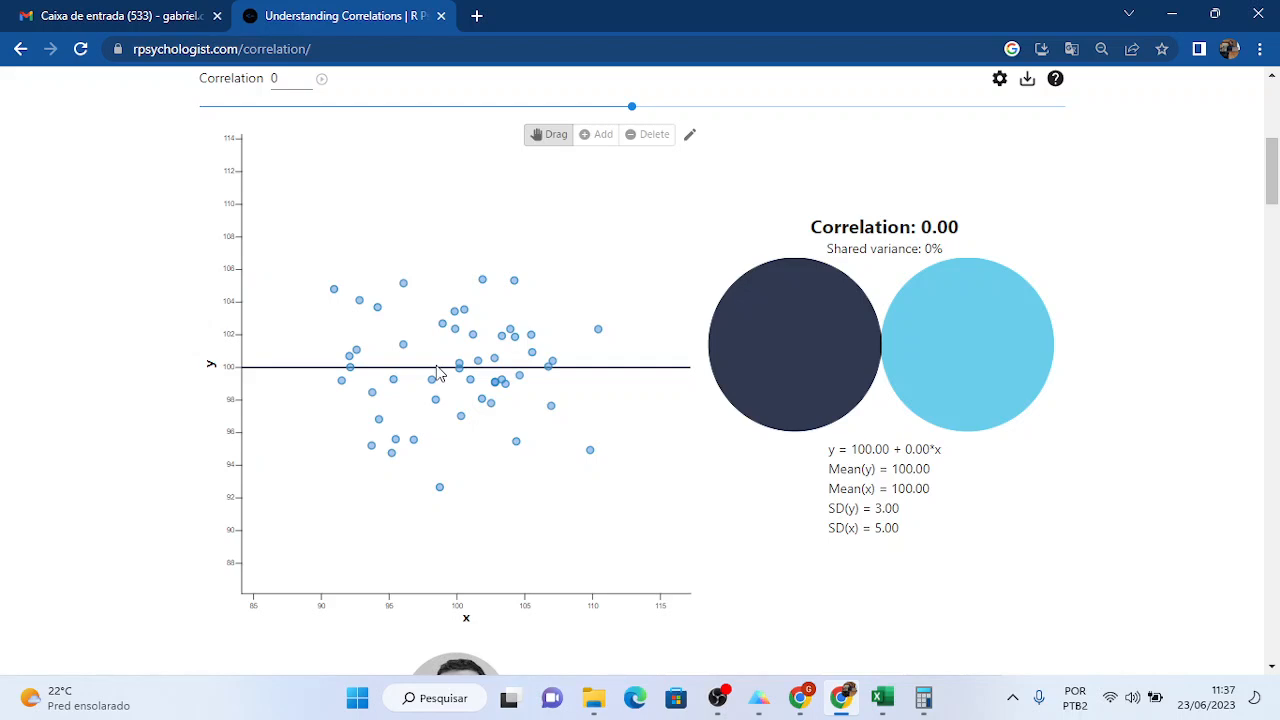
key("alt+Tab")
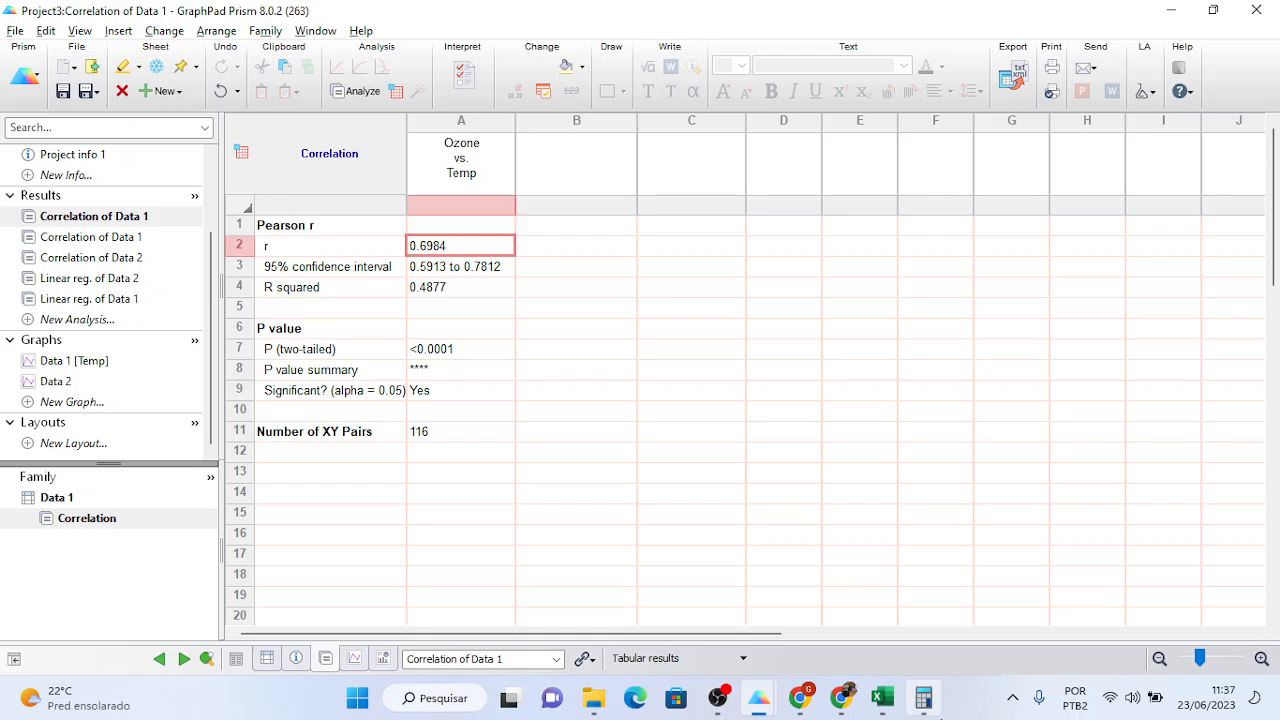
- Reopen the Calculator showing 0,0001 × 100 = 0,01 over the Prism results
left_click(923, 697)
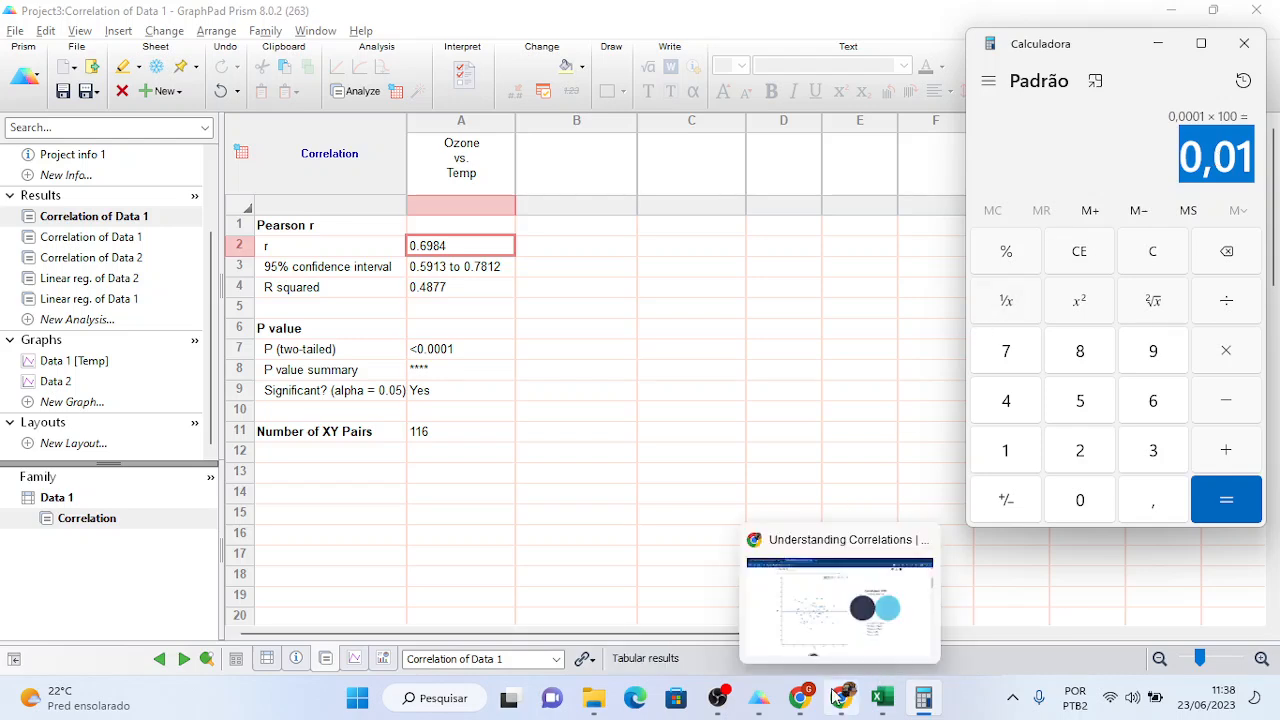
- In Project1, select the Male and Female columns and open the unpaired t test results beside Calculator
mouse_move(766, 704)
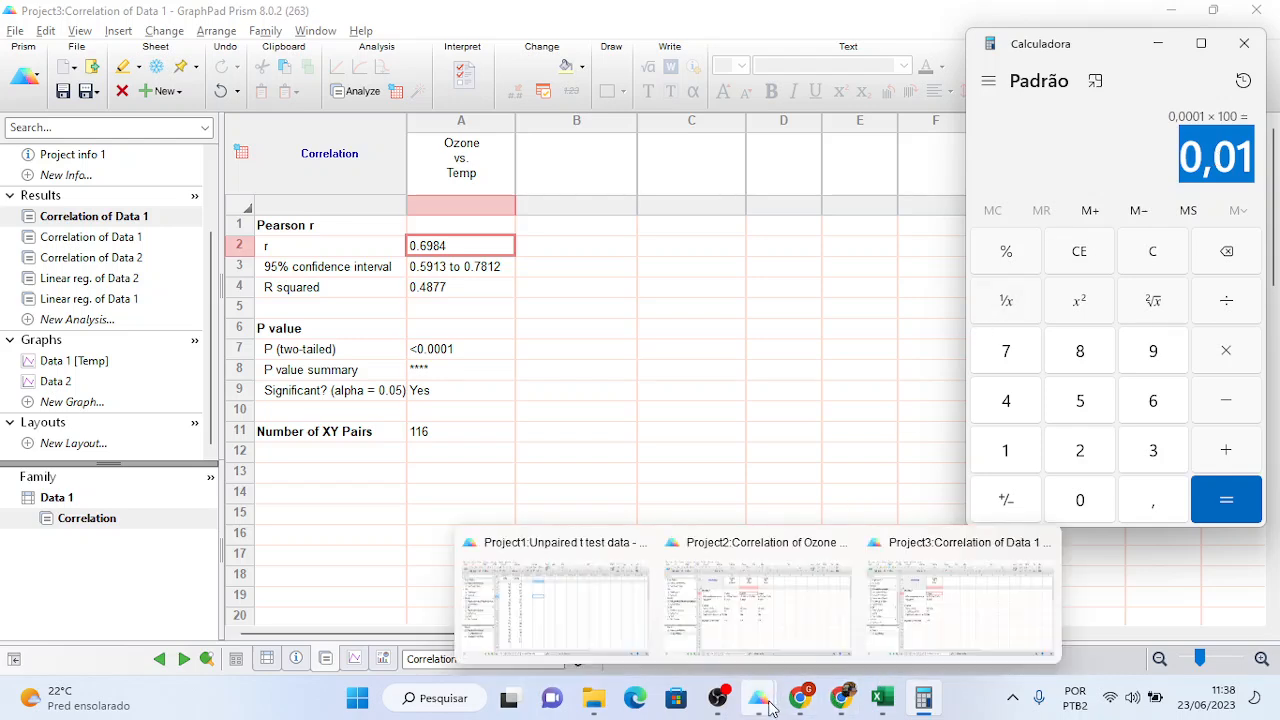
left_click(603, 617)
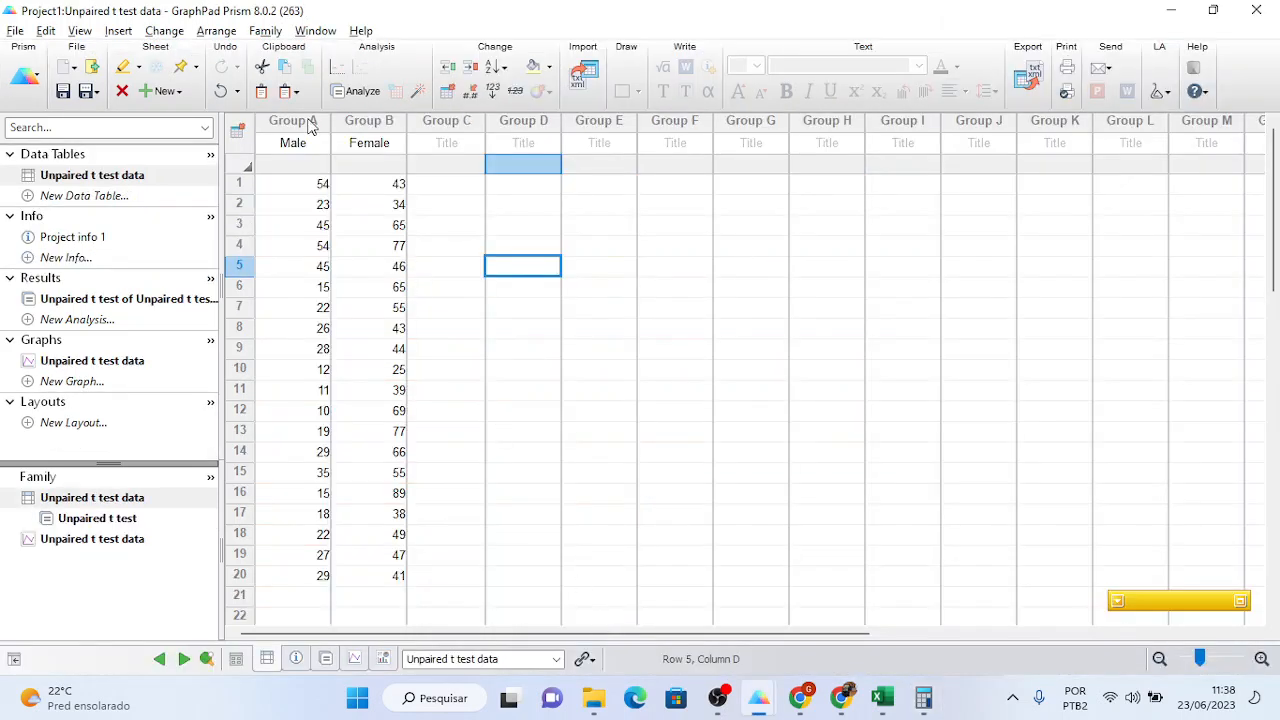
left_click_drag(309, 125, 352, 125)
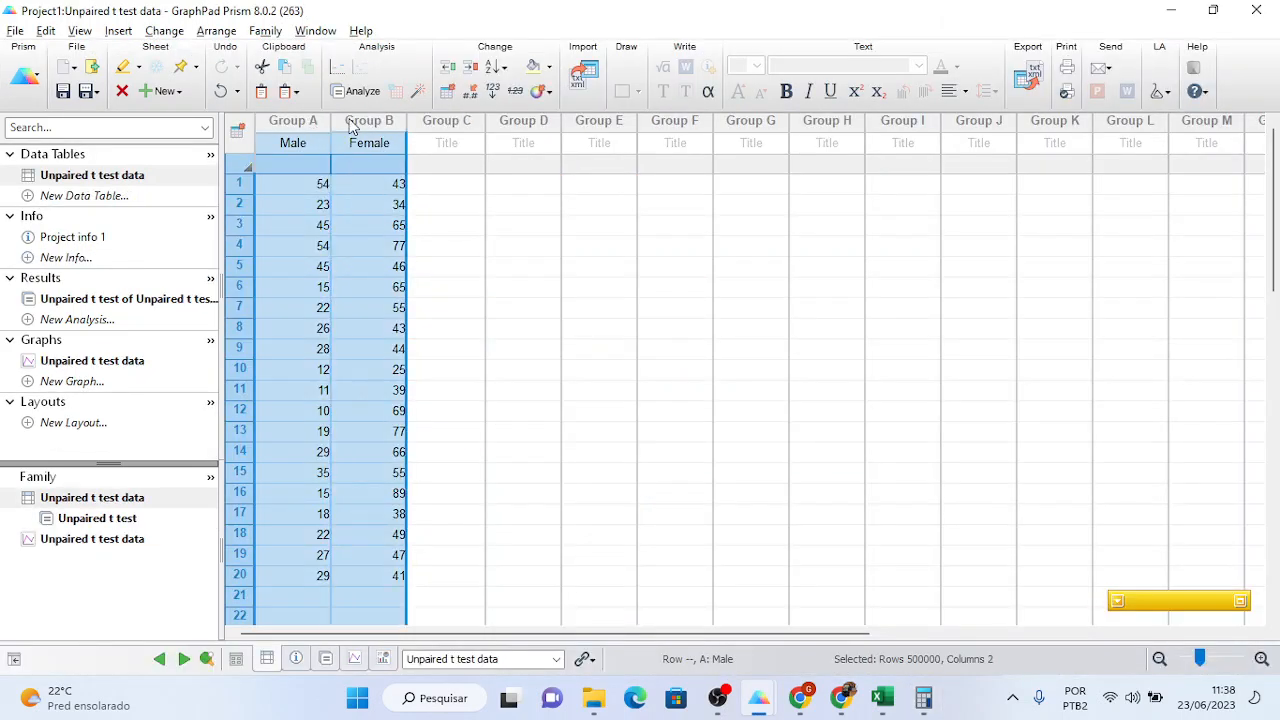
left_click(83, 363)
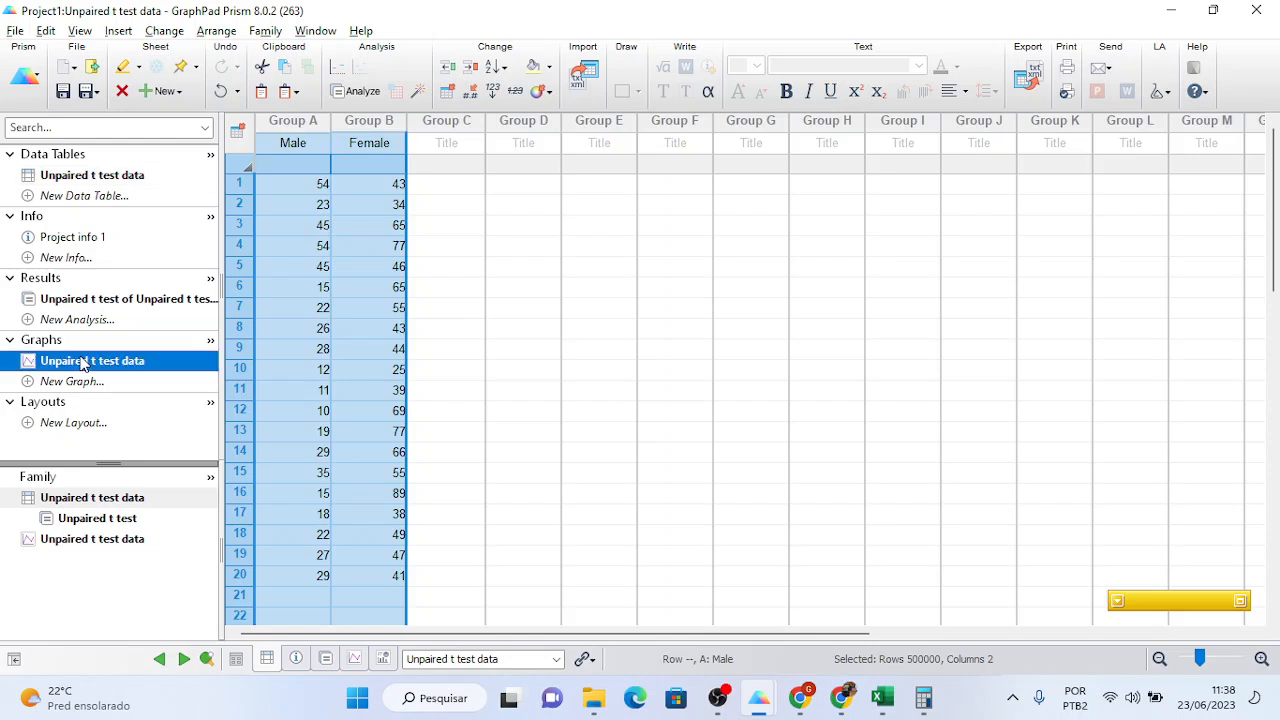
left_click(85, 302)
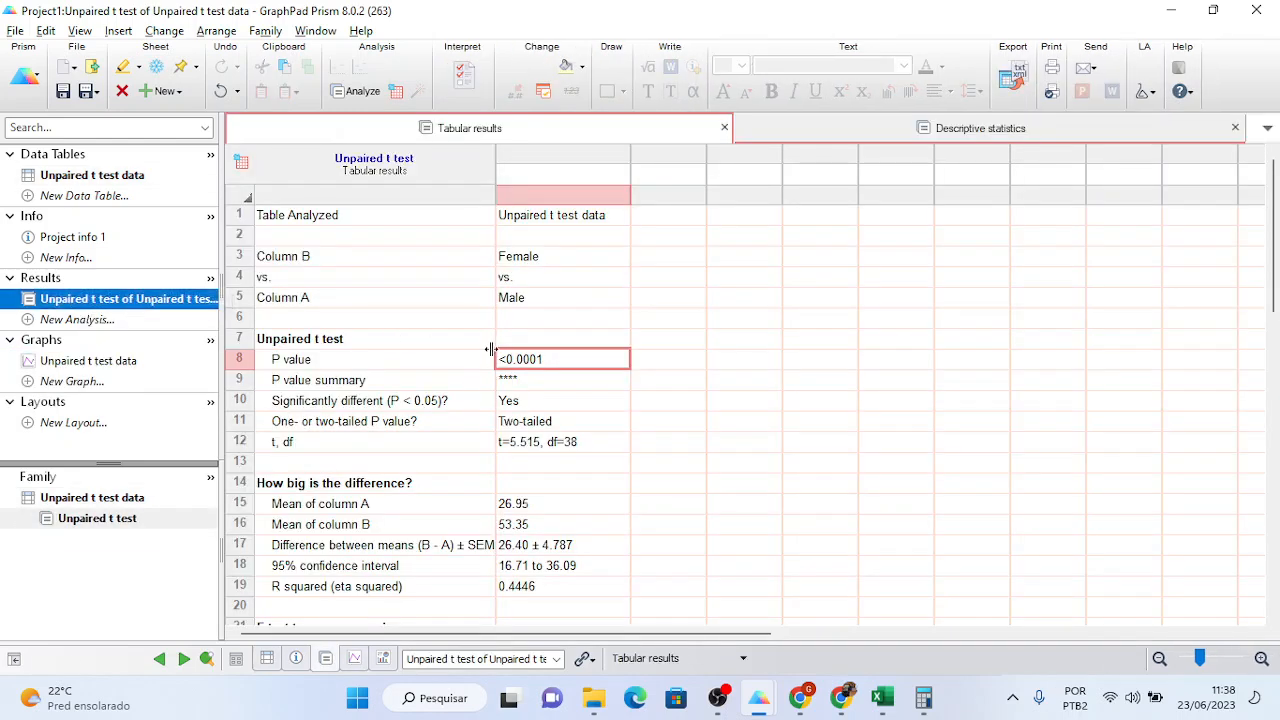
left_click(926, 706)
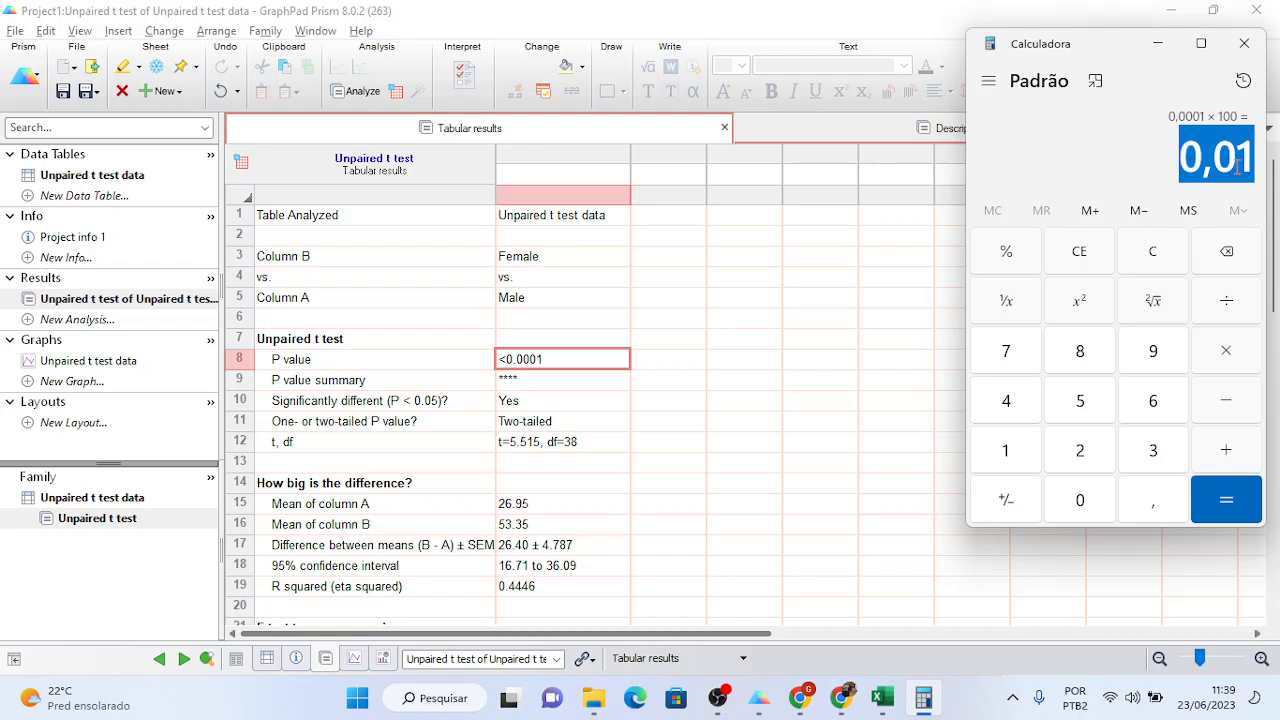
- Deselect the 0,01 result and close Calculator to reveal the t test results
left_click(1225, 163)
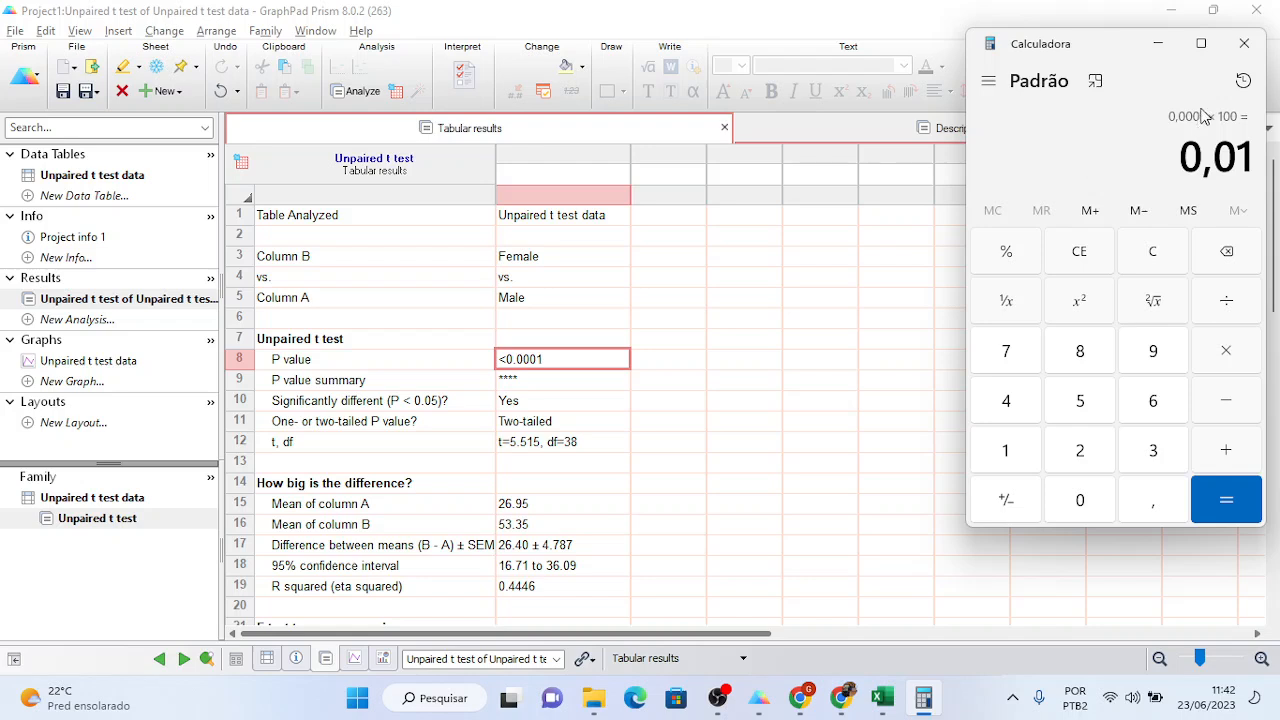
left_click(1244, 44)
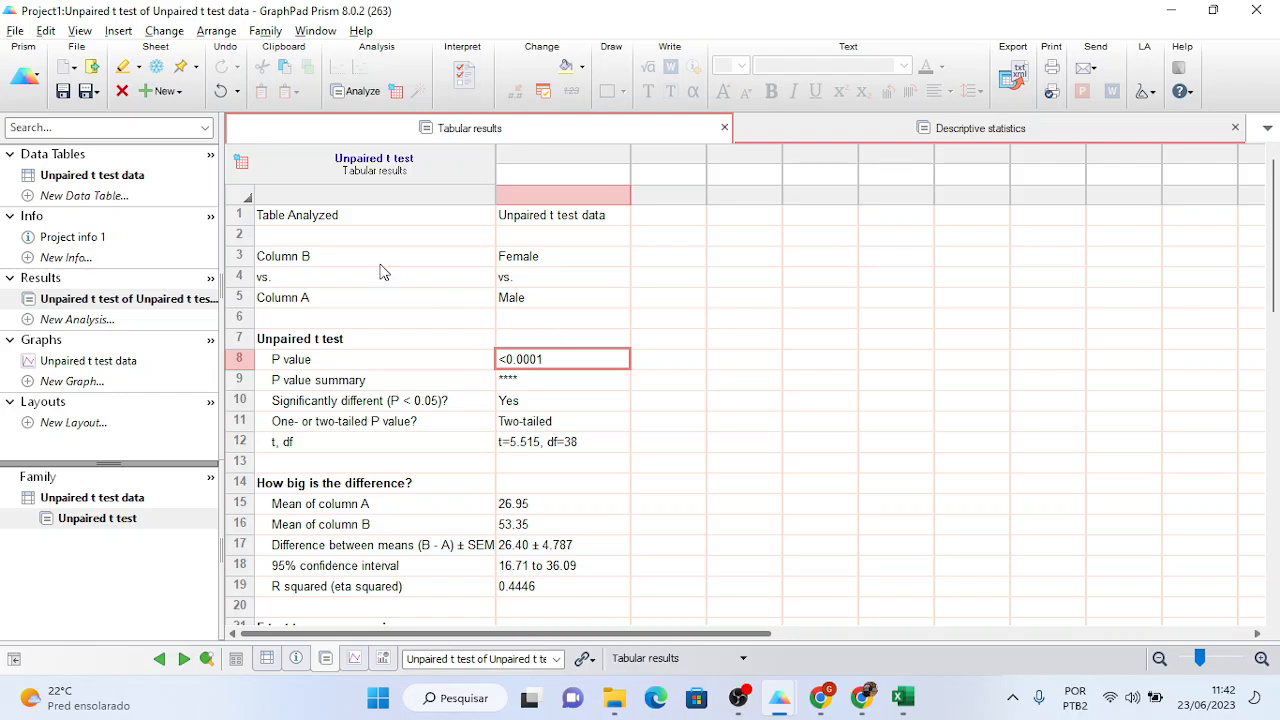
- Start a new Prism project from the File menu
left_click(18, 40)
mouse_move(71, 58)
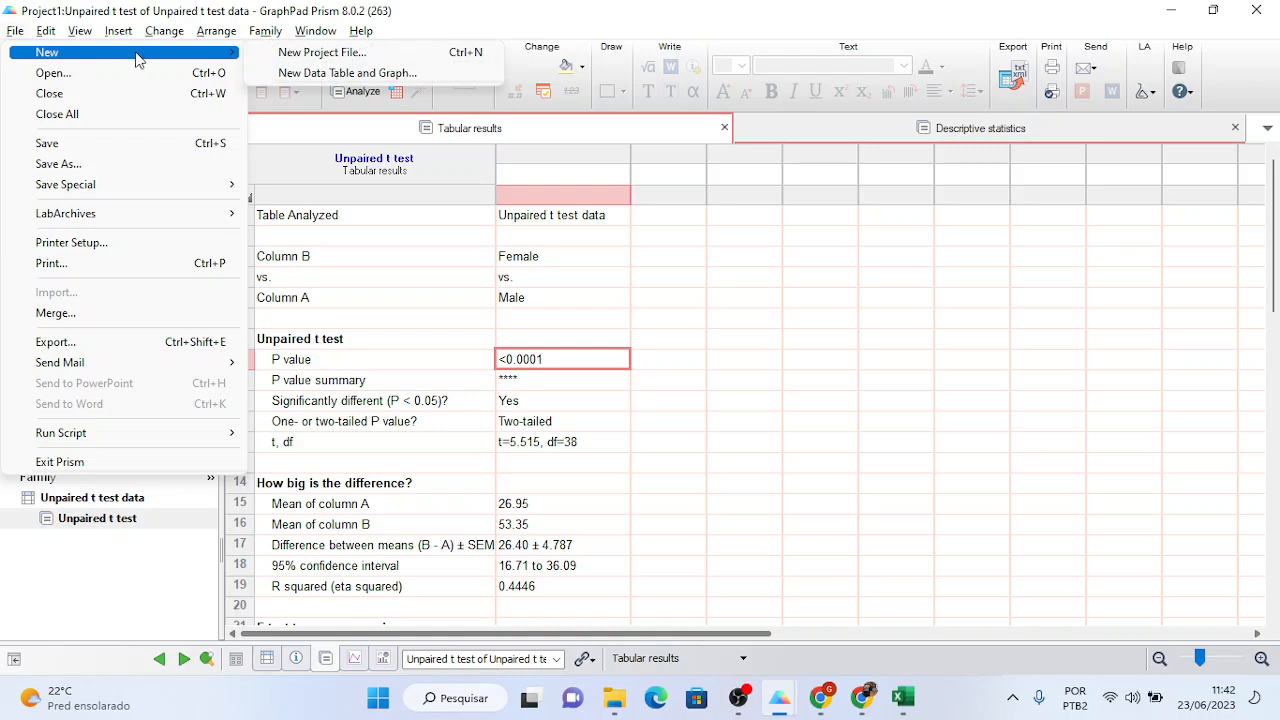
left_click(268, 53)
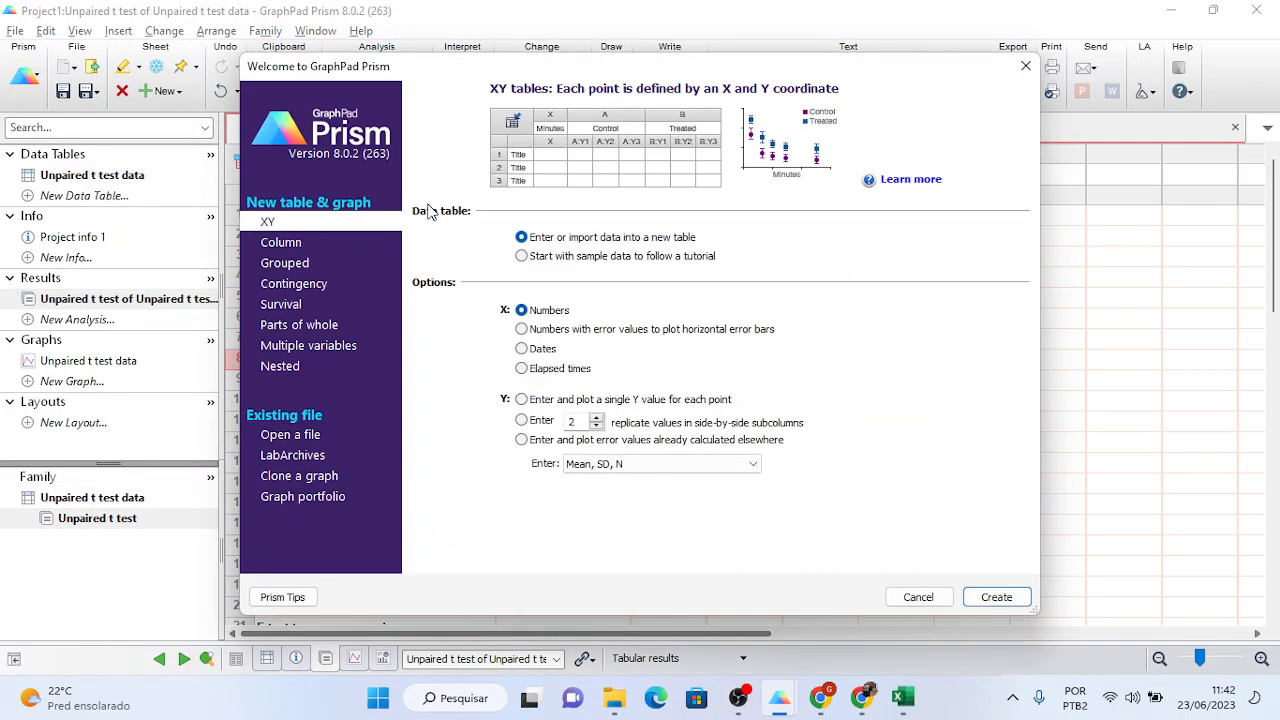
- Choose a Column table with tutorial sample data, then switch to the XY tutorial data sets
left_click(313, 245)
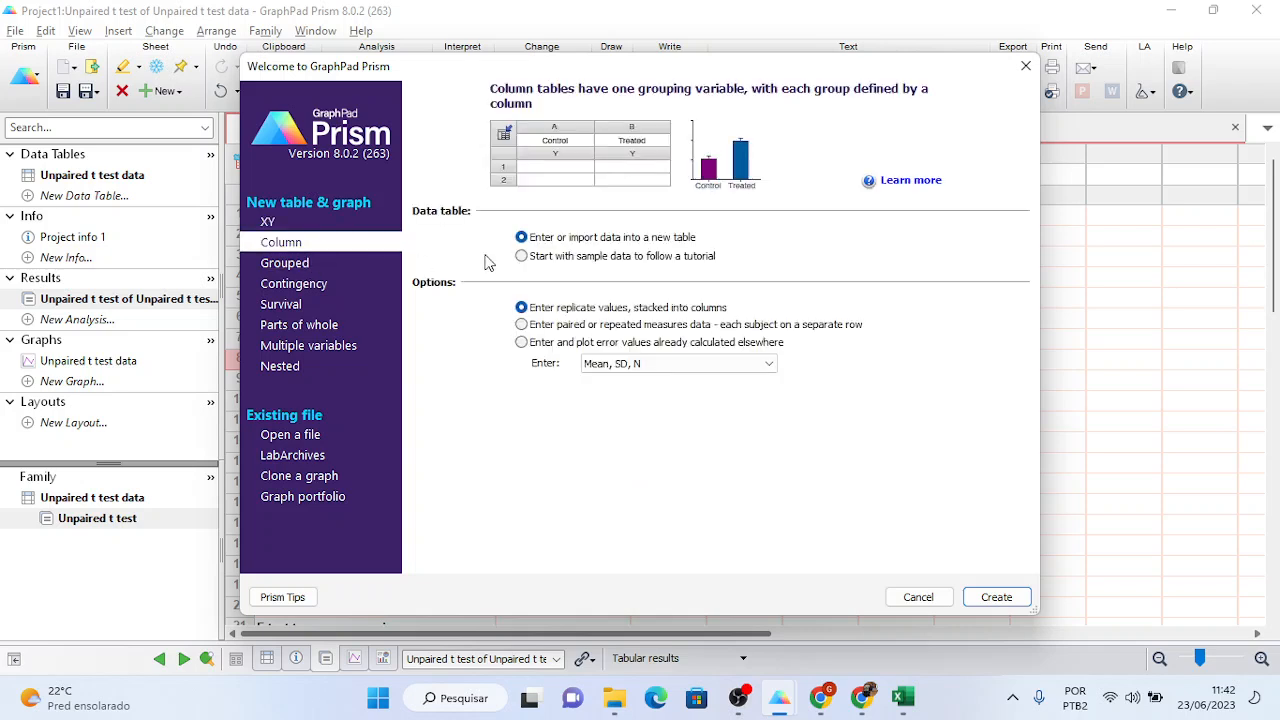
left_click(521, 256)
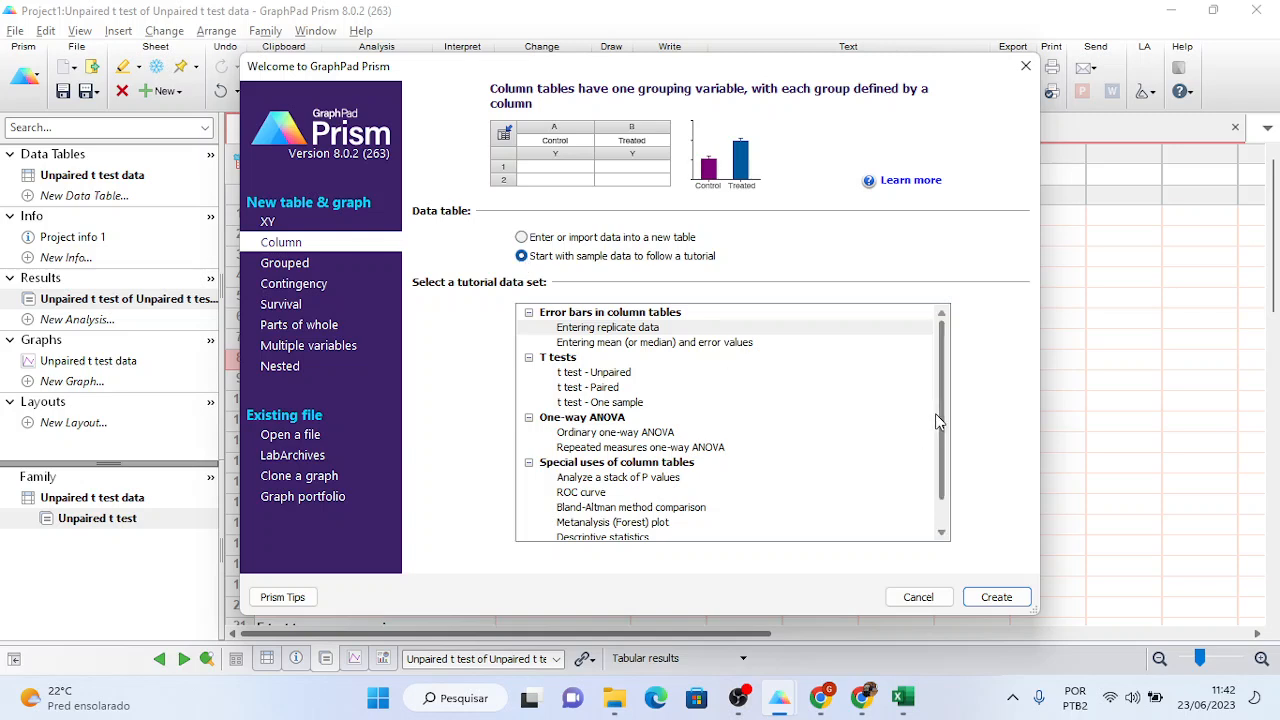
left_click_drag(936, 411, 936, 435)
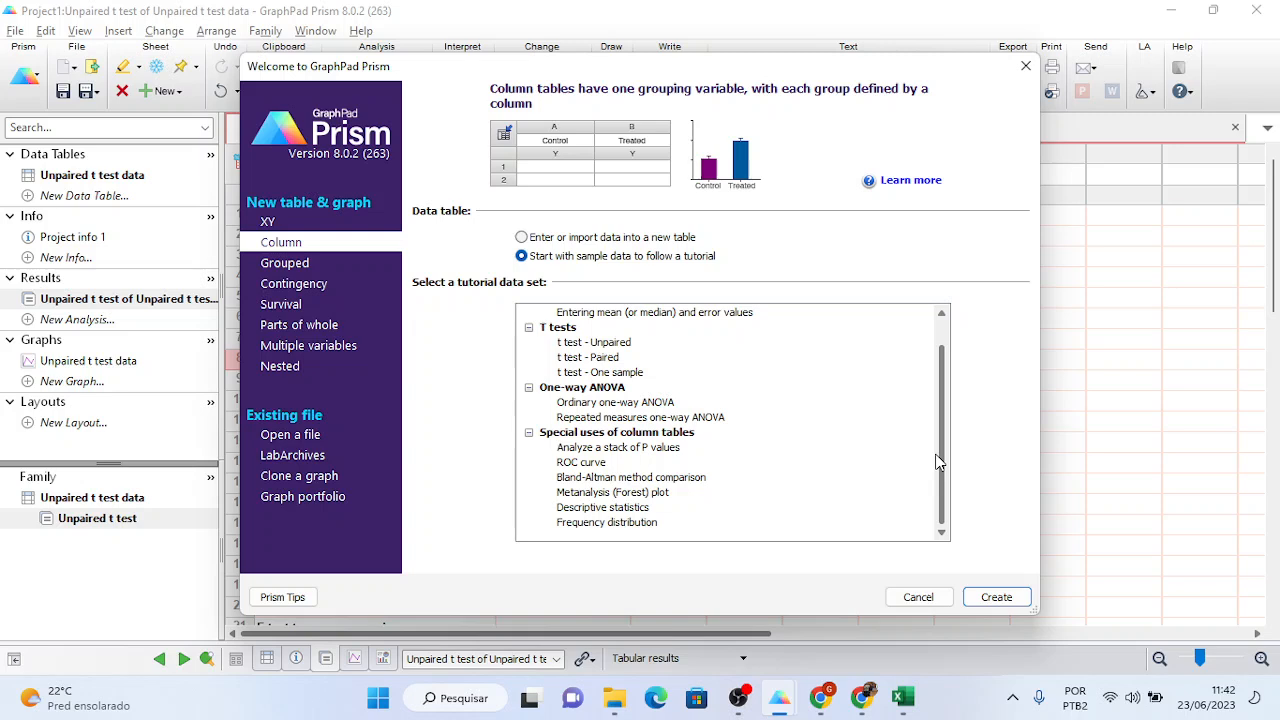
left_click_drag(940, 460, 937, 420)
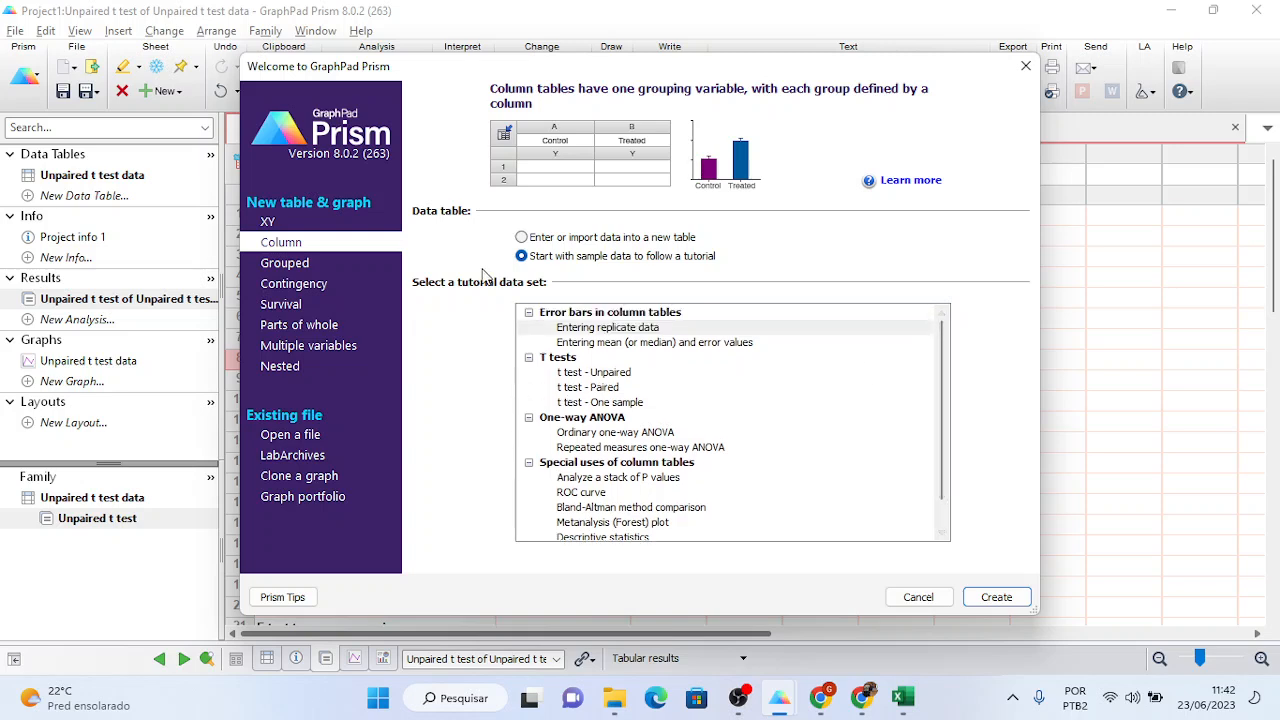
left_click(282, 223)
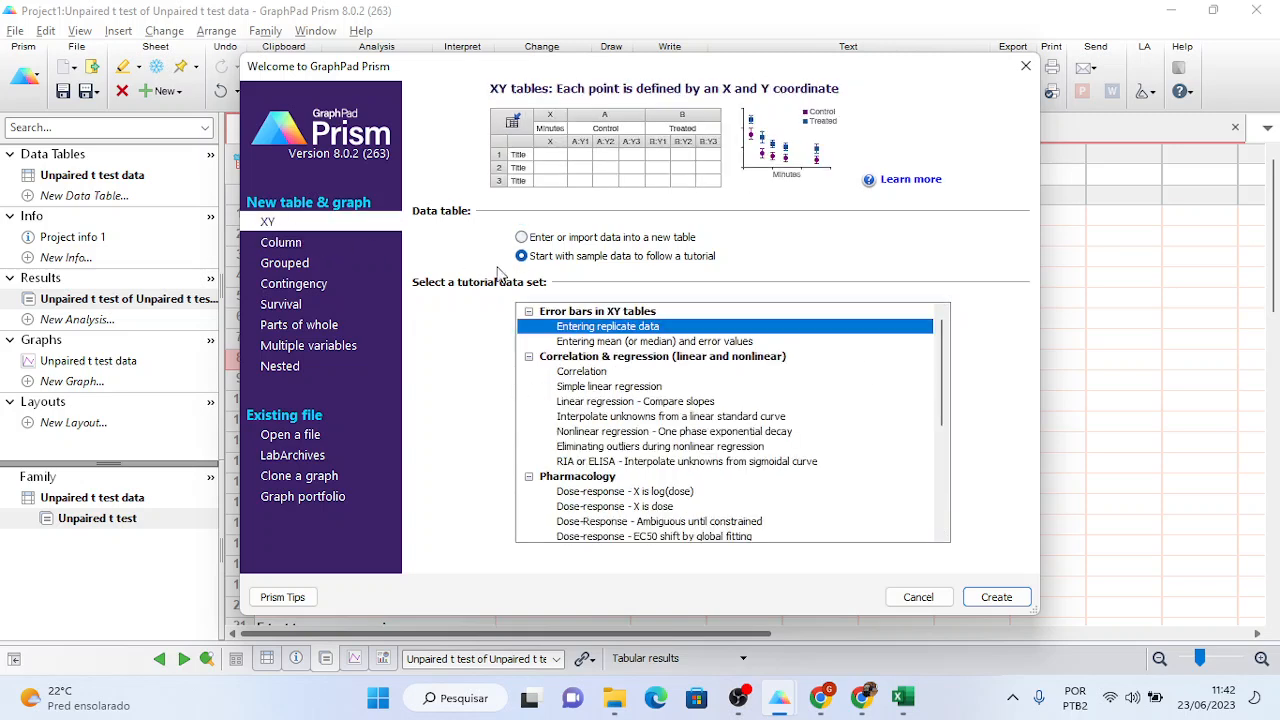
- Preview the Linear regression - Compare slopes and Correlation samples, then list the Grouped tutorial data sets
left_click(609, 403)
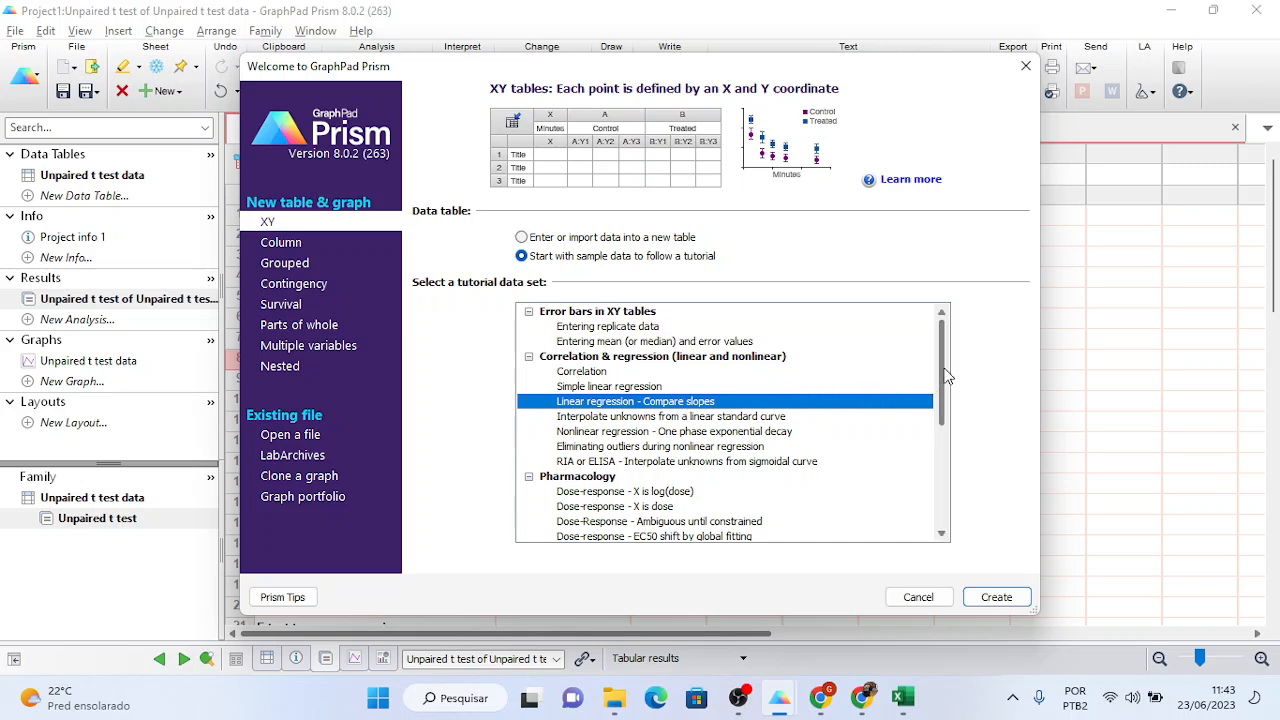
left_click_drag(946, 375, 944, 340)
left_click(604, 372)
left_click(602, 402)
left_click(298, 266)
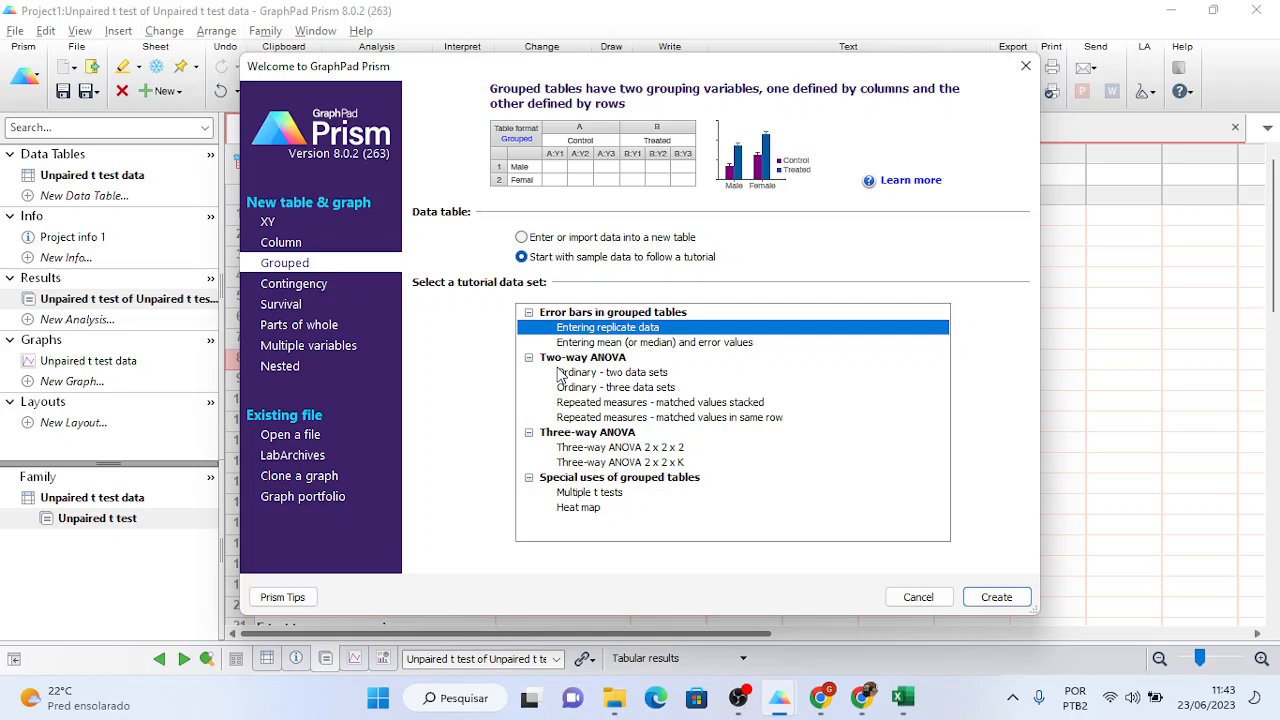
- Browse the sample data sets and create a project from the Column table's Ordinary one-way ANOVA sample
left_click(293, 285)
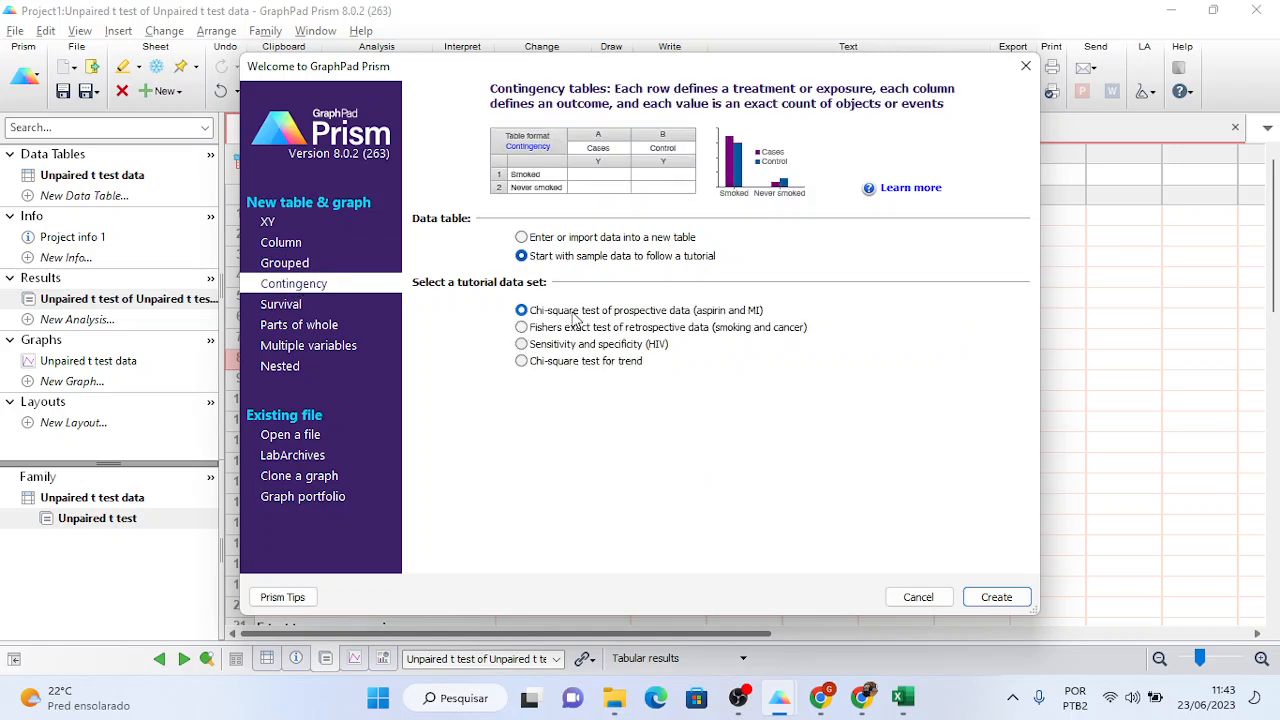
left_click(300, 264)
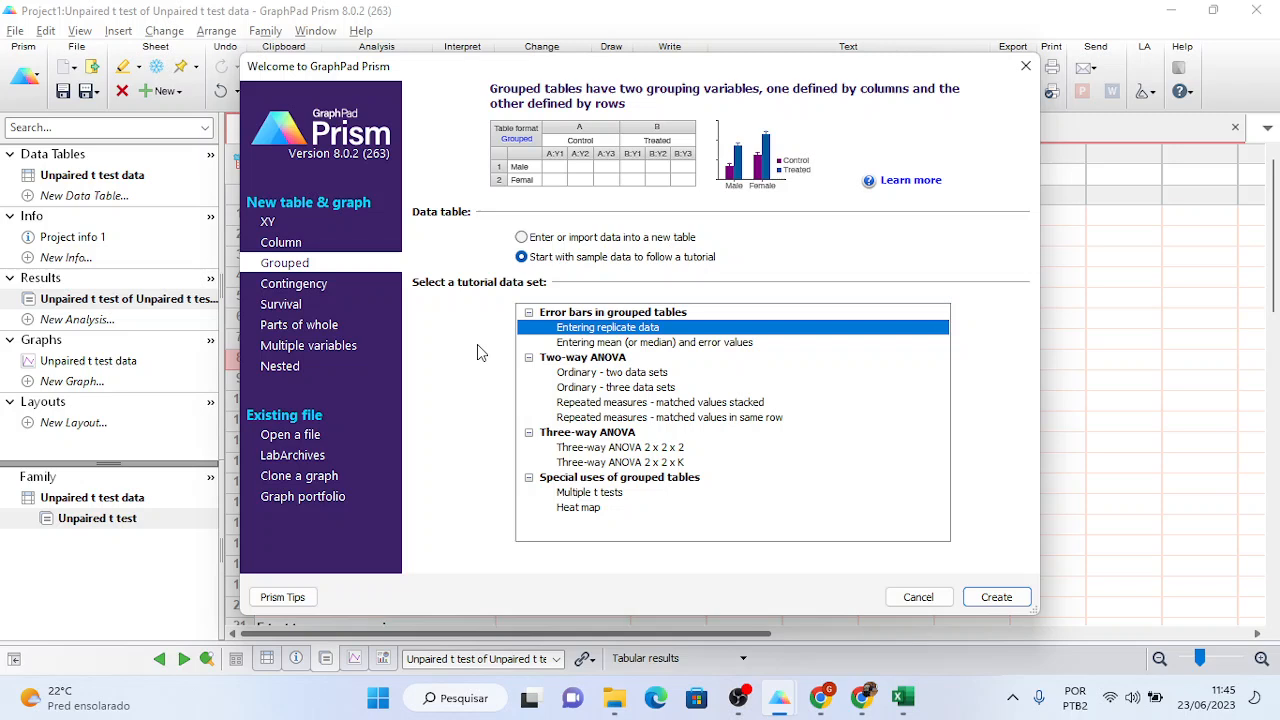
left_click(584, 376)
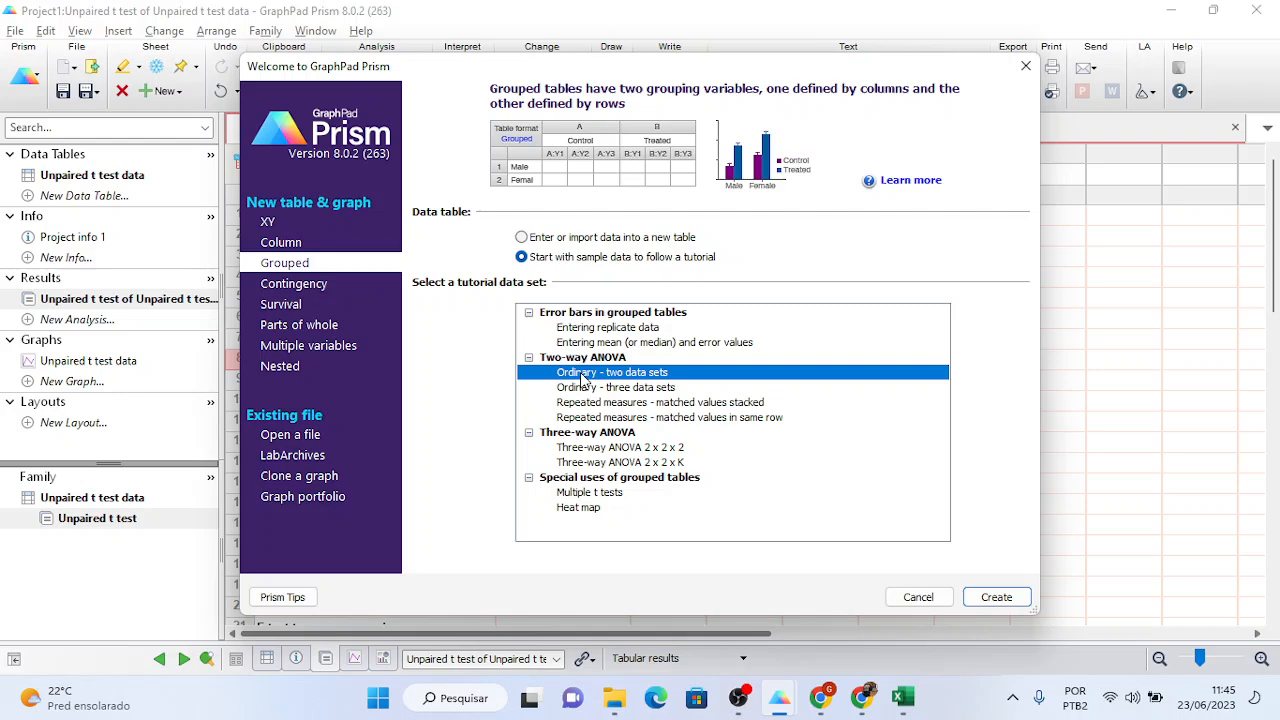
left_click(290, 246)
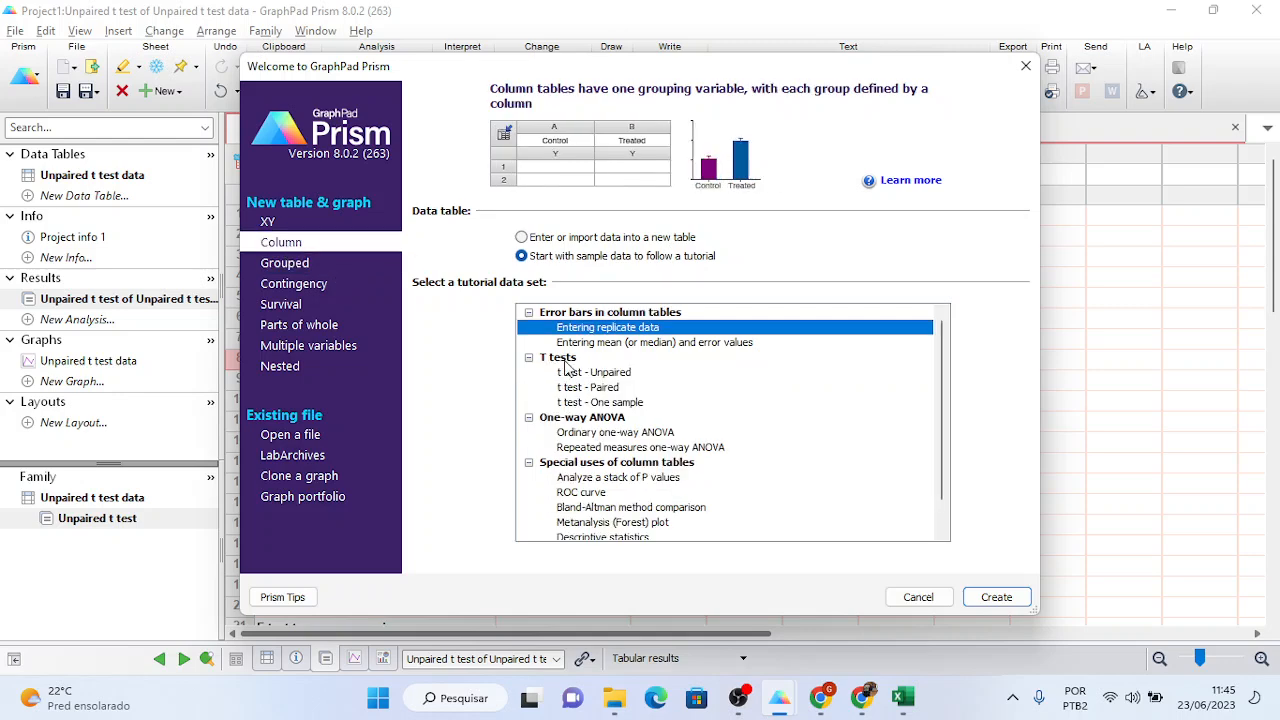
left_click(625, 432)
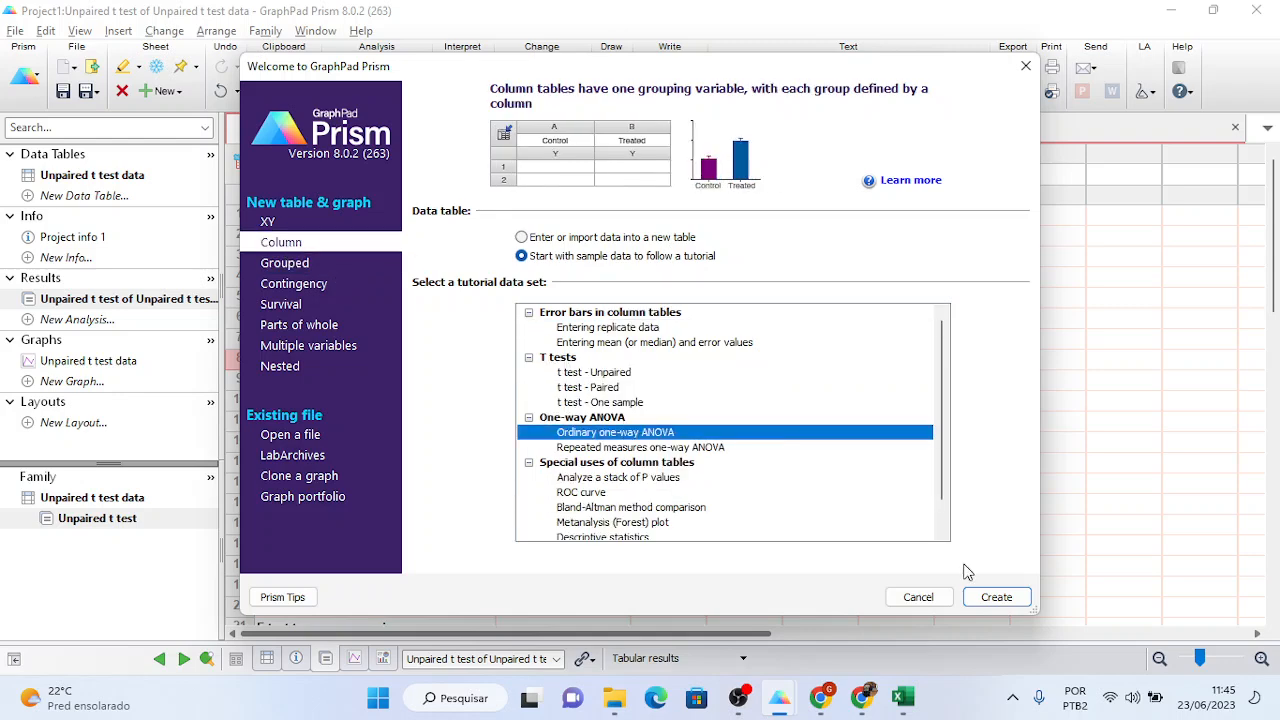
left_click(994, 595)
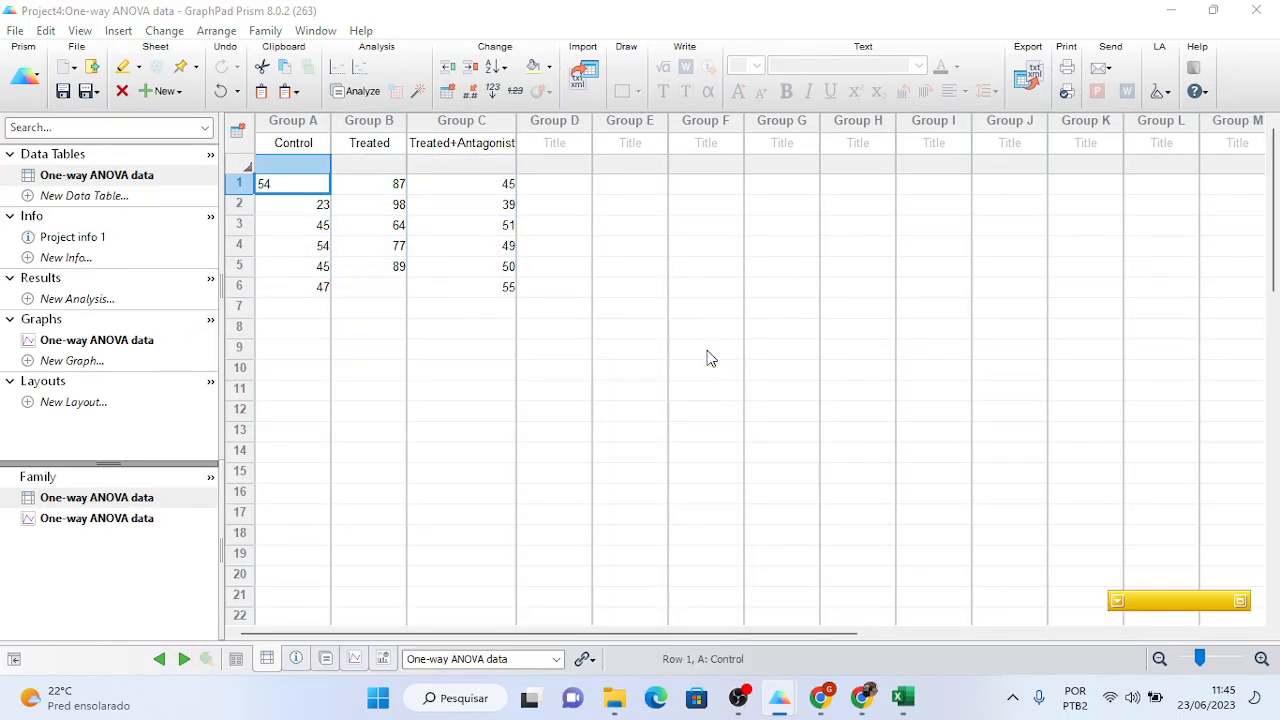
left_click_drag(294, 121, 445, 128)
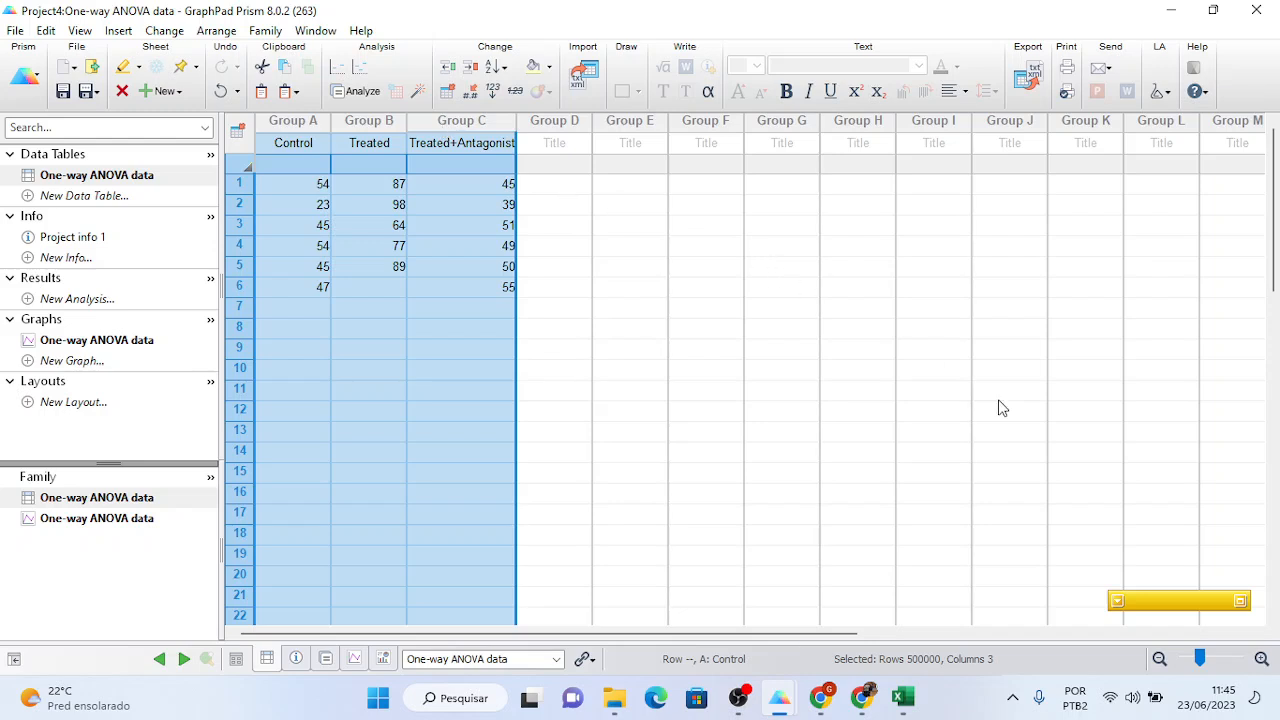
right_click(1120, 600)
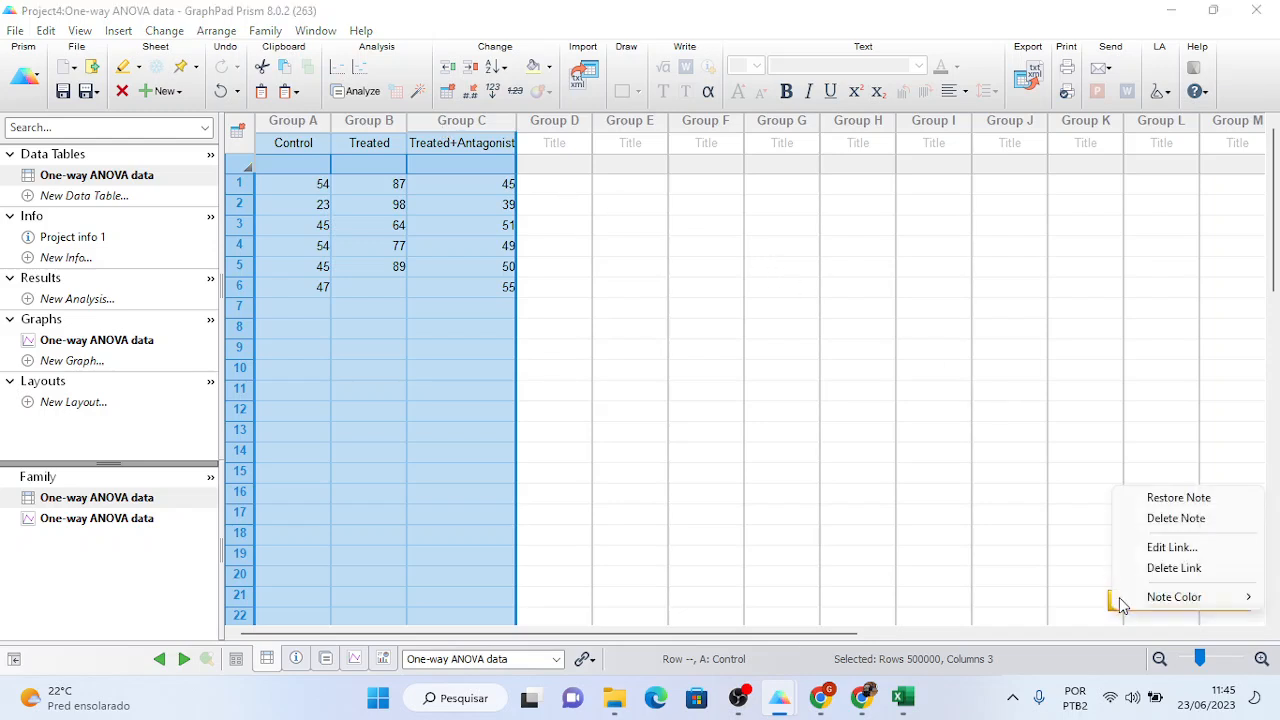
mouse_move(1121, 598)
left_click(1022, 493)
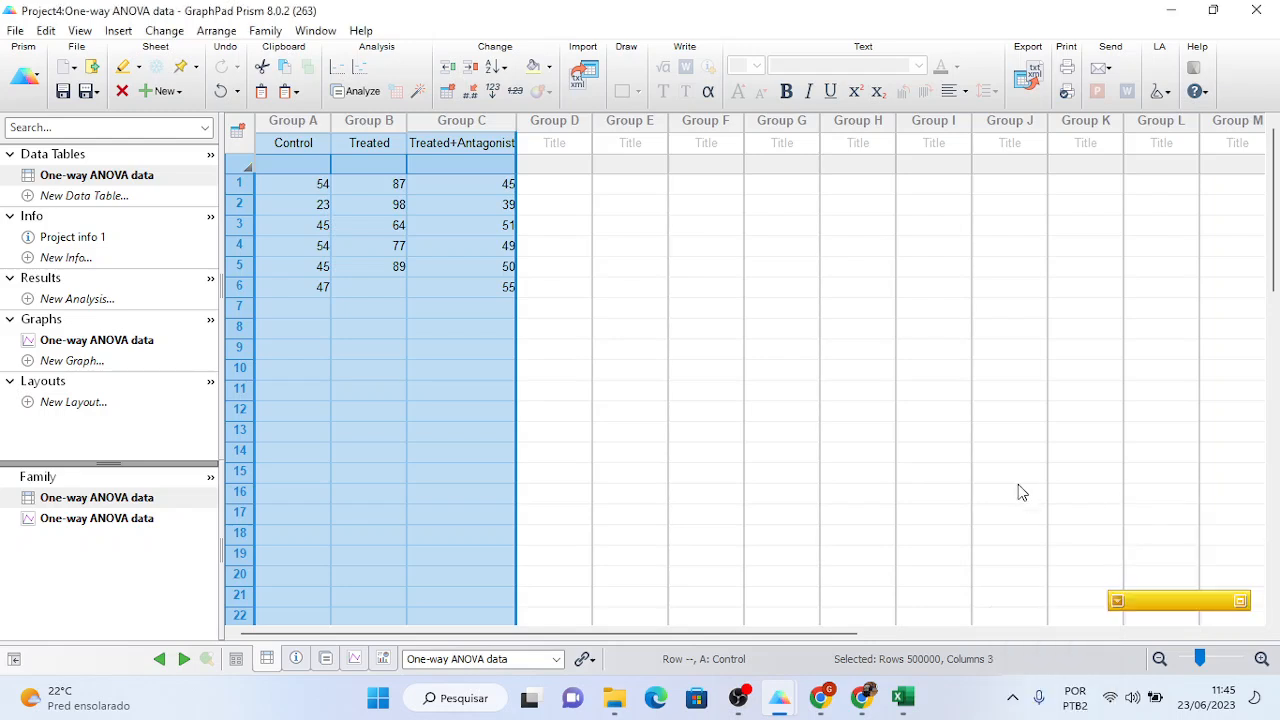
left_click(1022, 493)
- Expand the yellow help note and follow its online step-by-step one-way ANOVA instructions link
left_click(1243, 603)
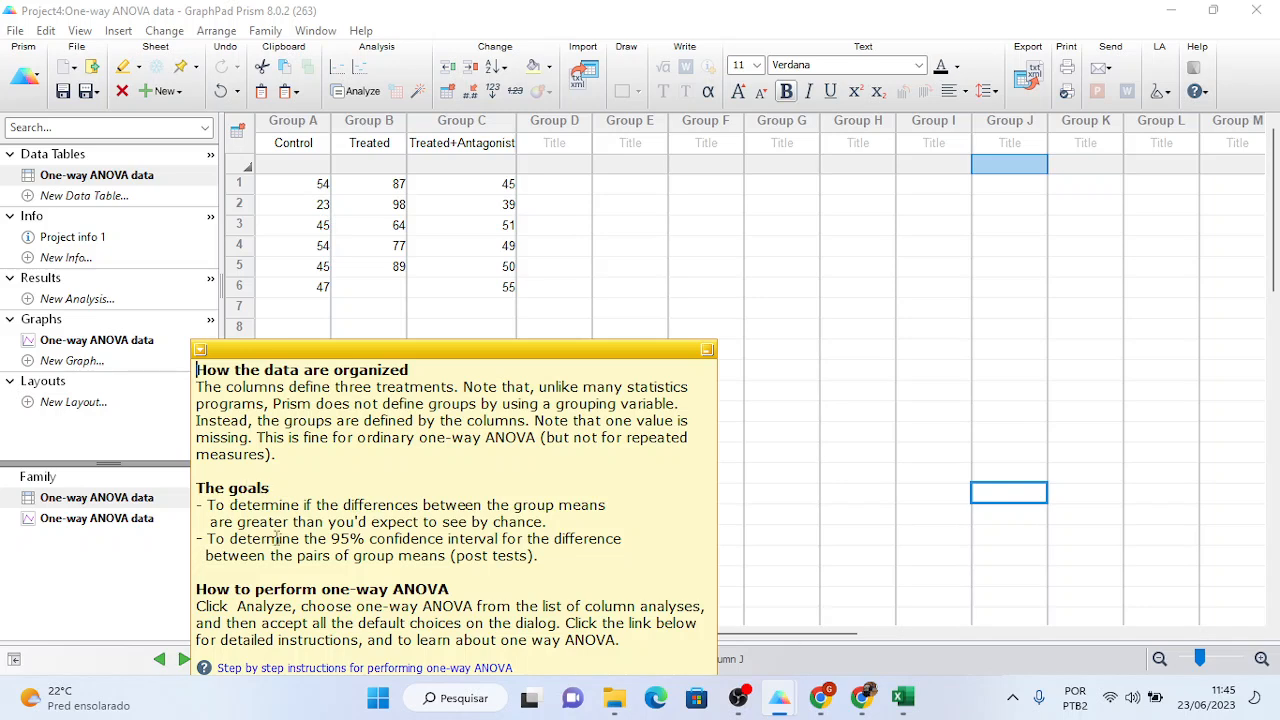
left_click(246, 668)
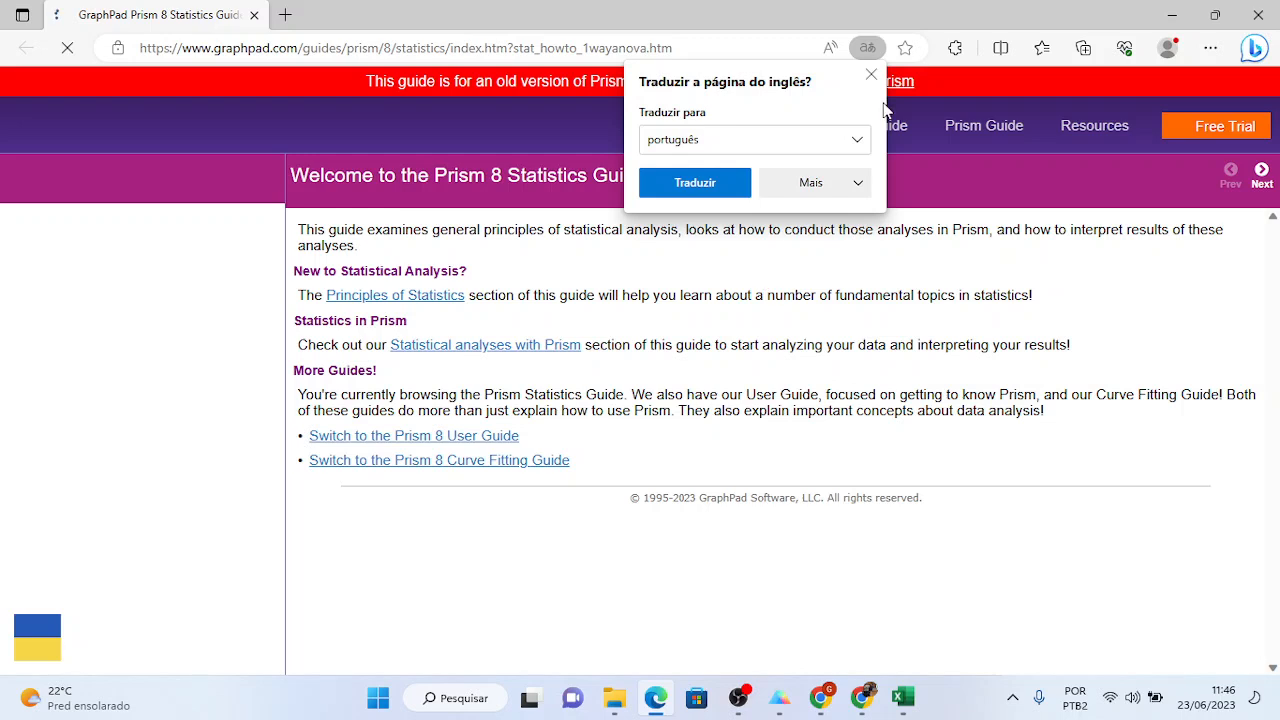
- Dismiss the page translation offer and the cookie banner, then scroll through the guide
left_click(871, 75)
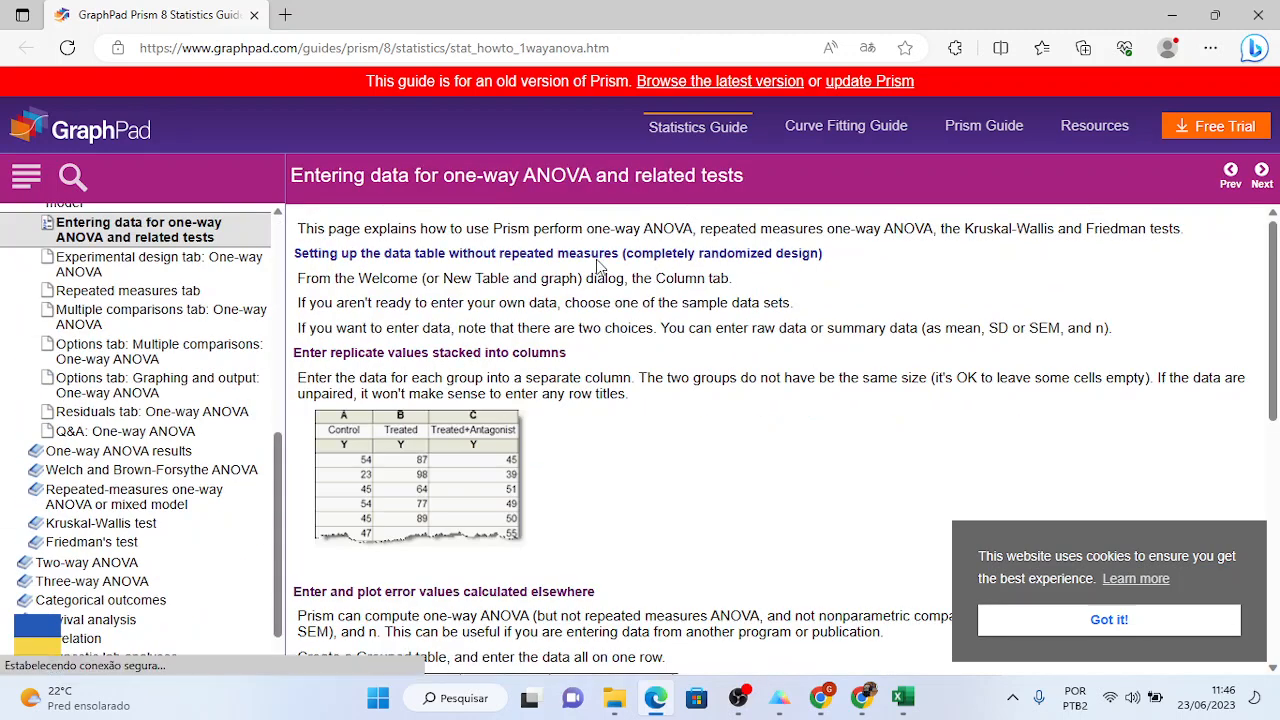
left_click(1144, 626)
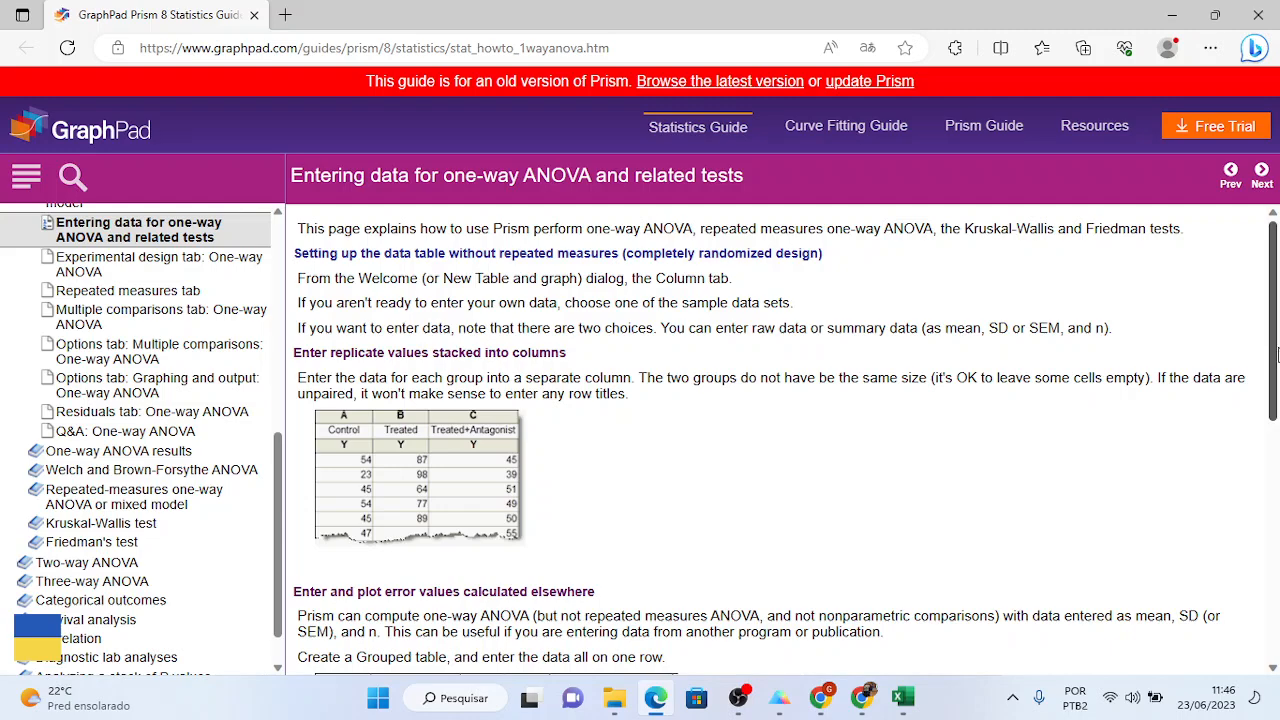
left_click_drag(1275, 355, 1231, 291)
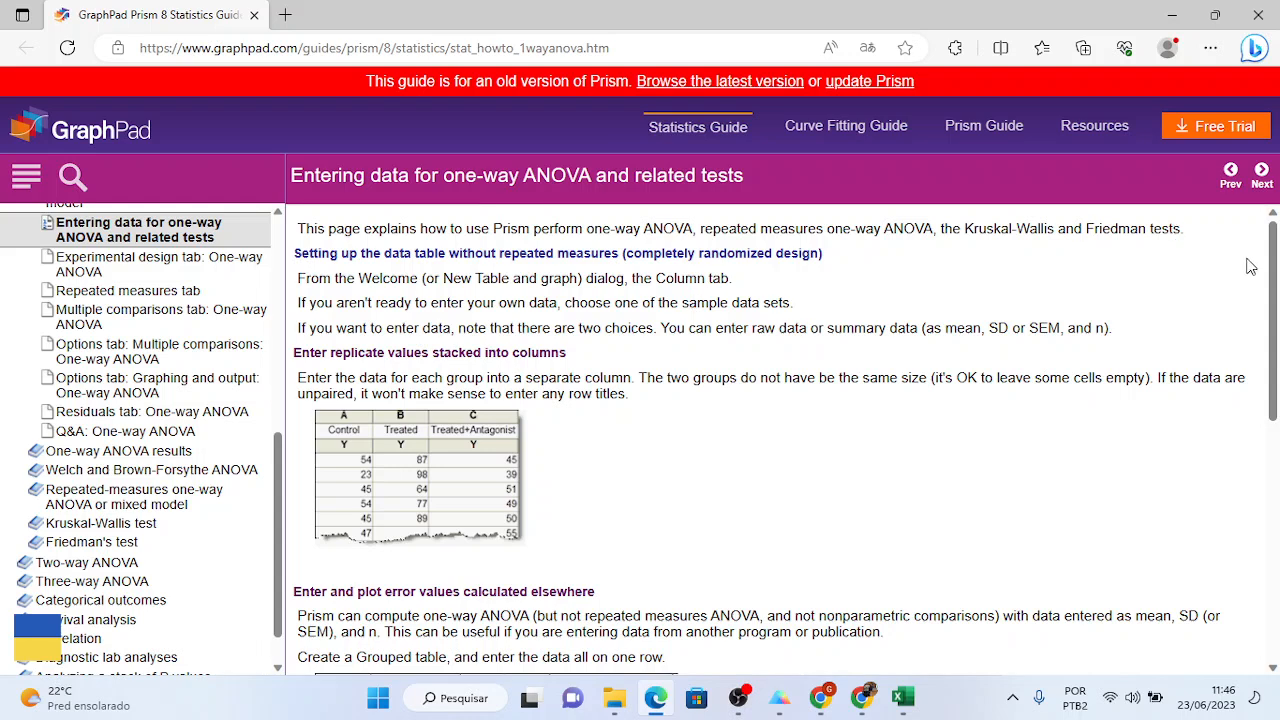
left_click_drag(1273, 275, 1266, 240)
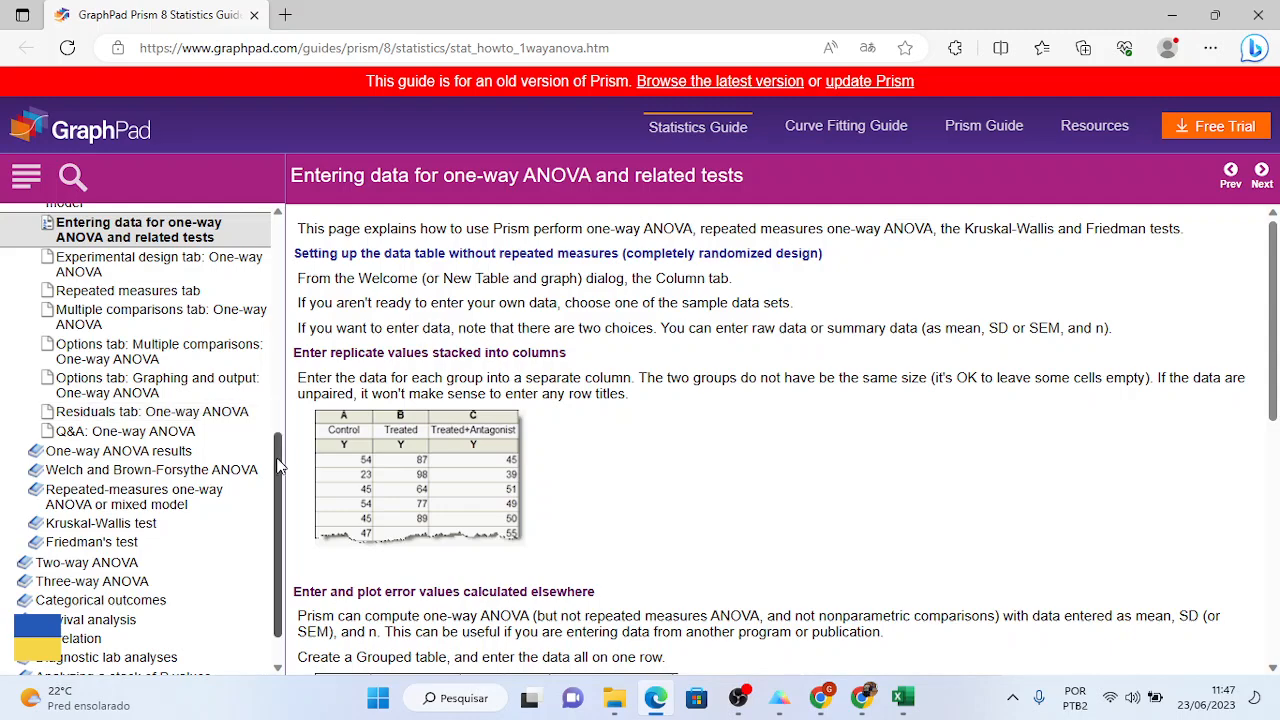
mouse_move(280, 465)
left_mouse_down()
mouse_move(268, 425)
mouse_move(268, 463)
left_mouse_up()
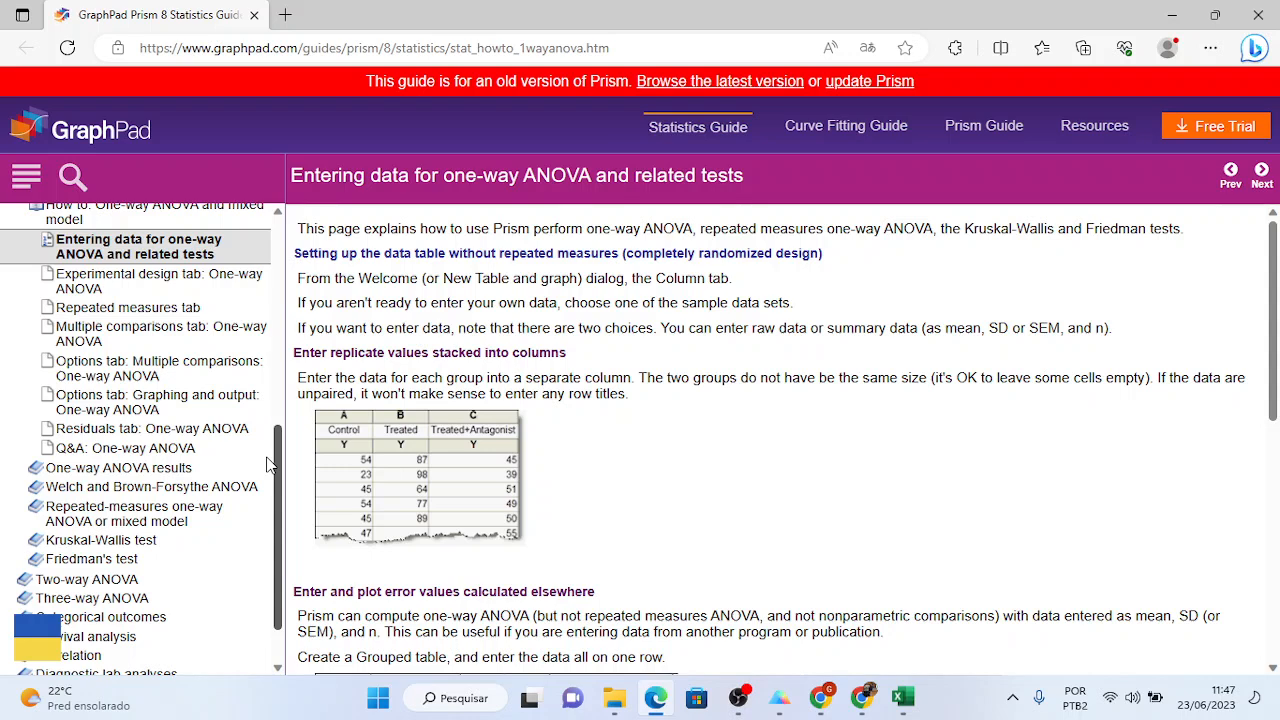
left_click_drag(272, 460, 271, 419)
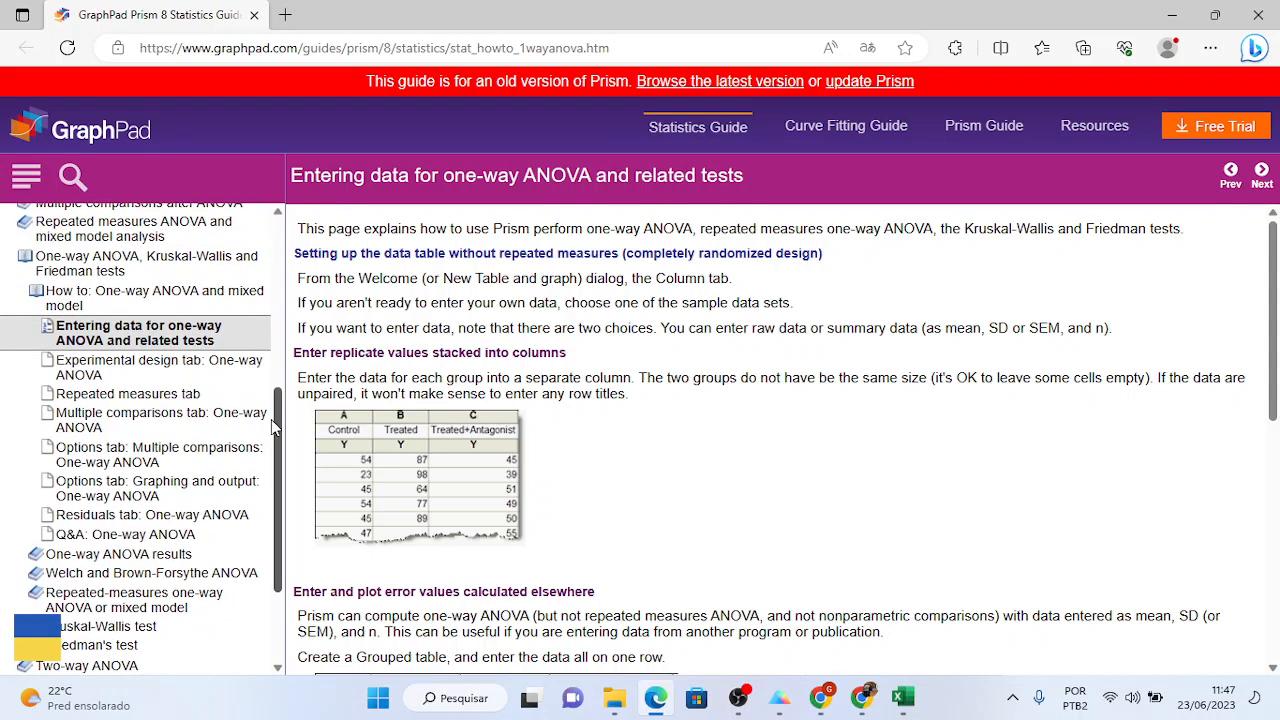
- Go through the one-way ANOVA how-to, data entry and experimental design pages to Multiple comparisons tab
left_click(101, 299)
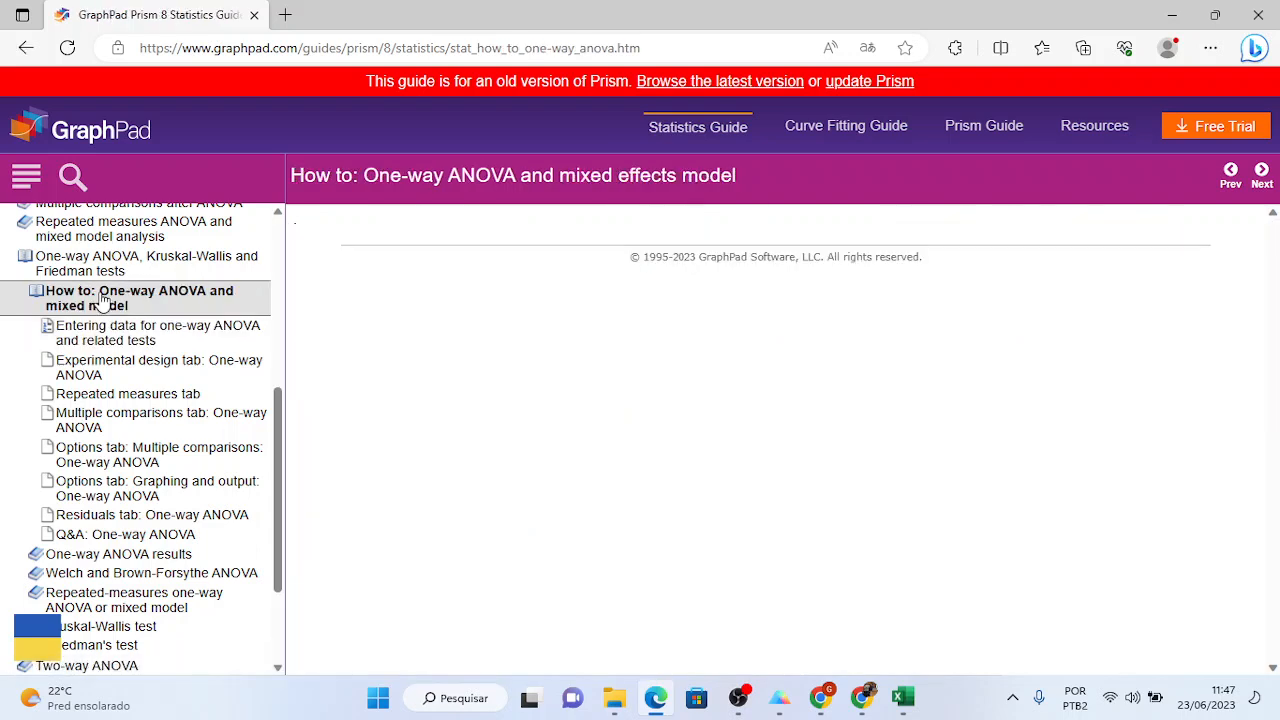
left_click(97, 336)
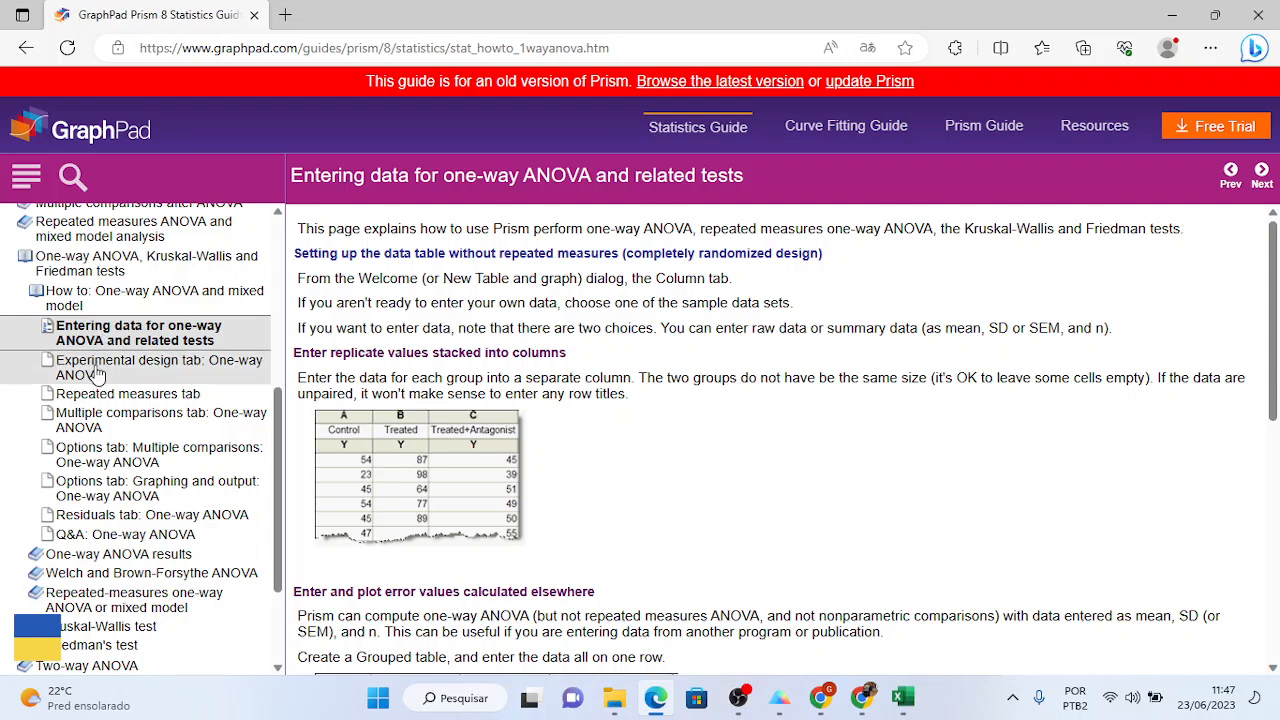
left_click(97, 372)
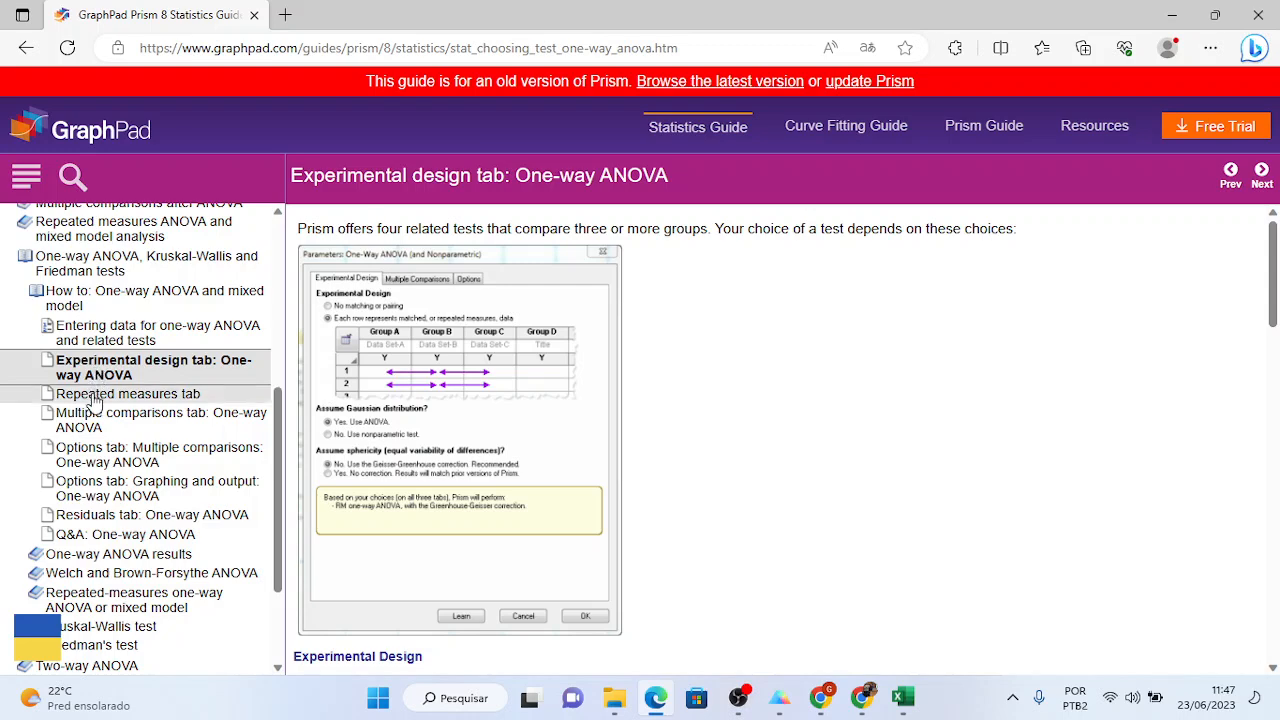
left_click(97, 415)
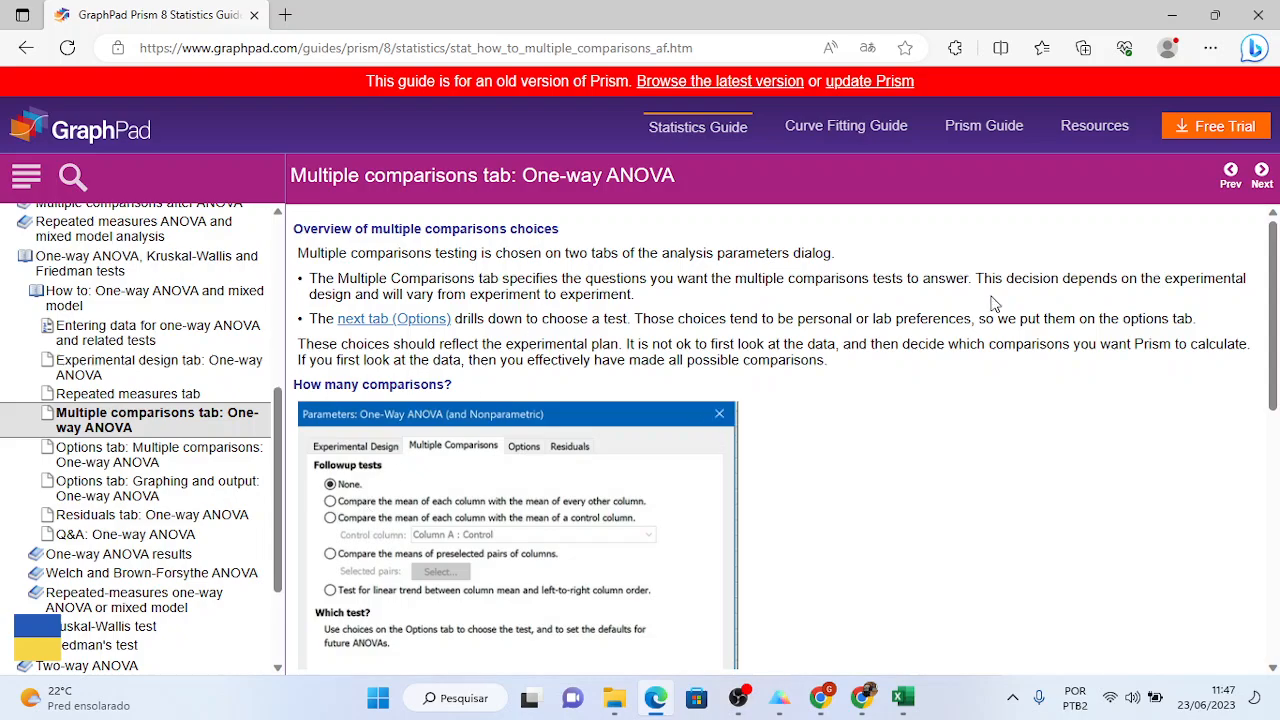
mouse_move(1276, 292)
left_mouse_down()
mouse_move(1276, 484)
mouse_move(1276, 274)
left_mouse_up()
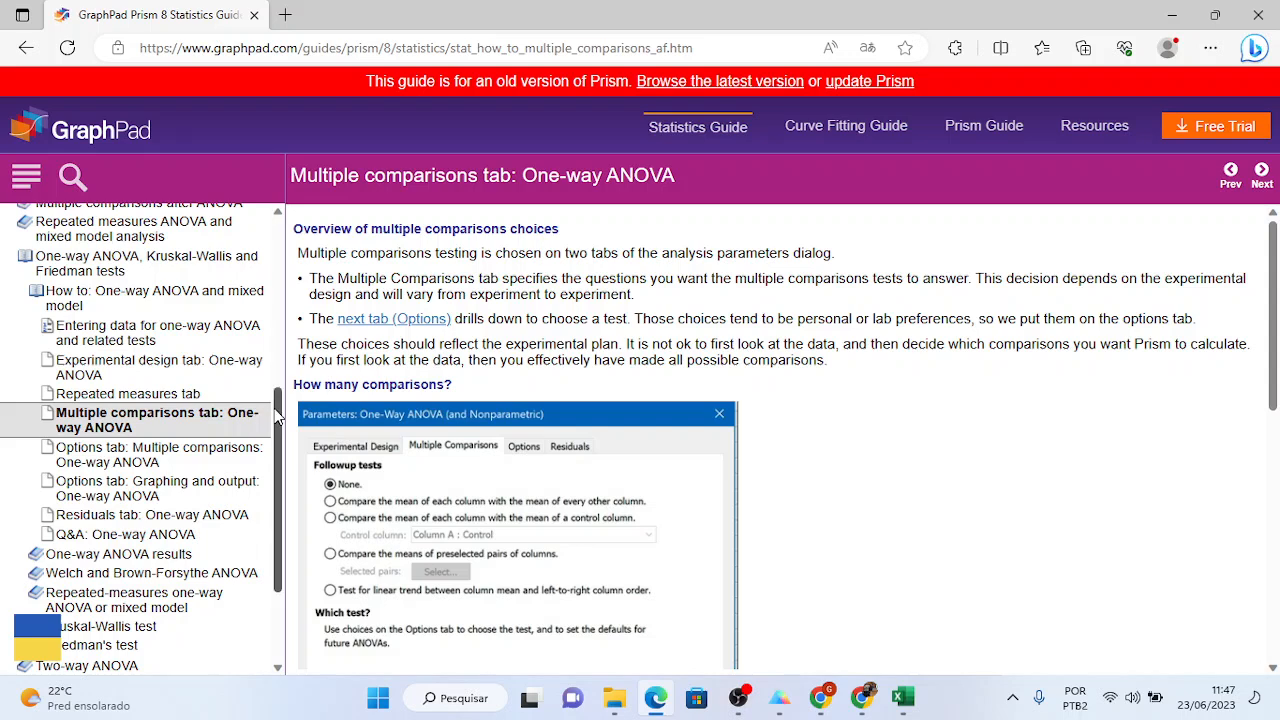
left_click_drag(281, 416, 284, 497)
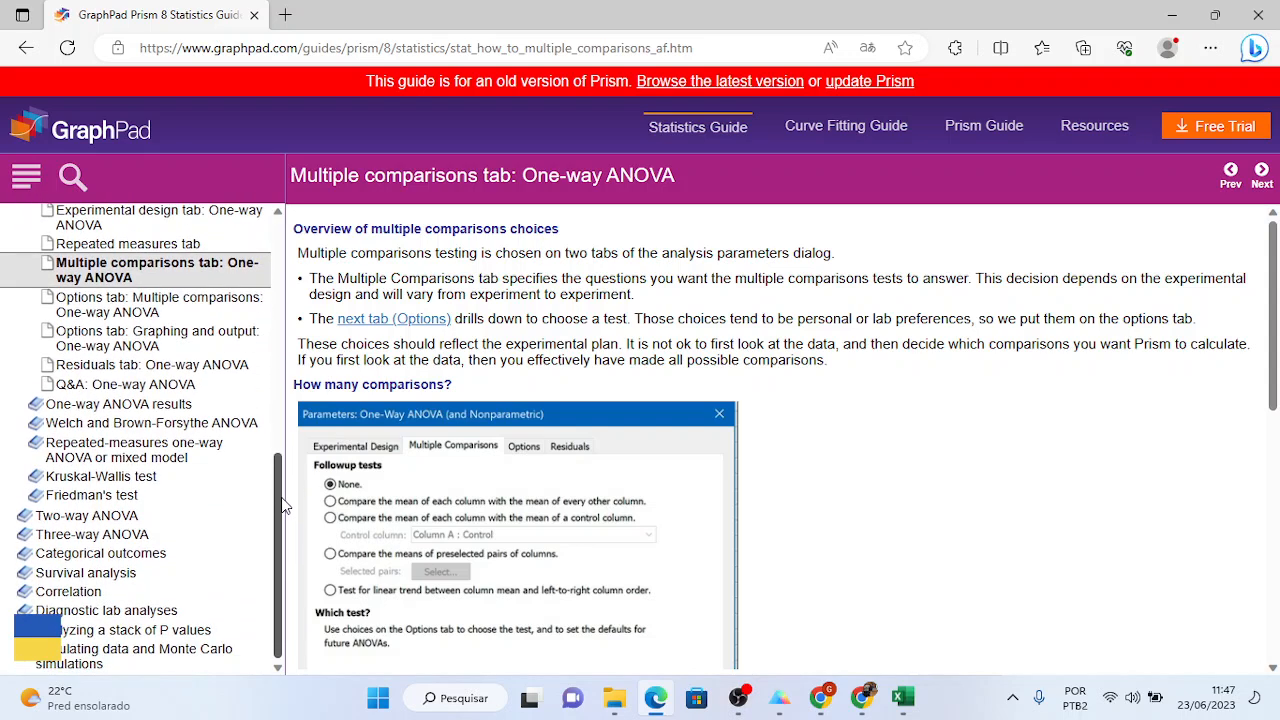
- Open the Correlation section and its Key concepts page, highlighting the value-range sentence
left_click(85, 598)
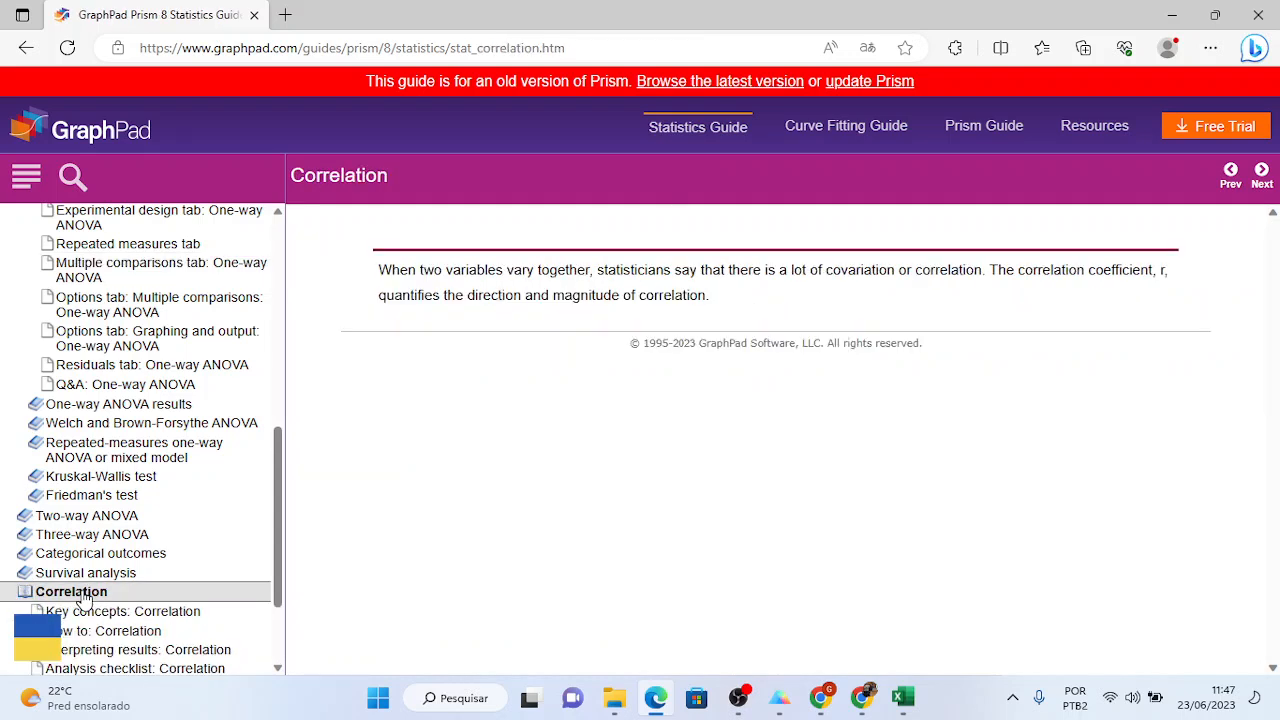
left_click_drag(272, 540, 278, 602)
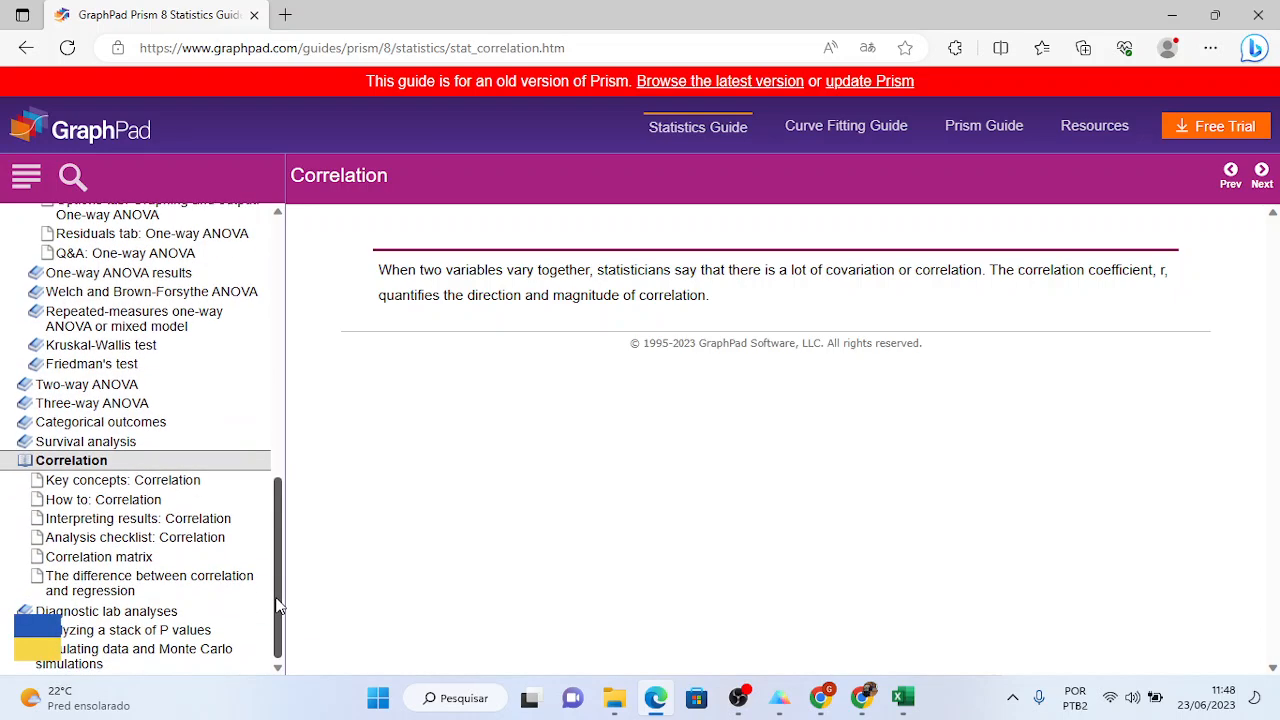
left_click(186, 482)
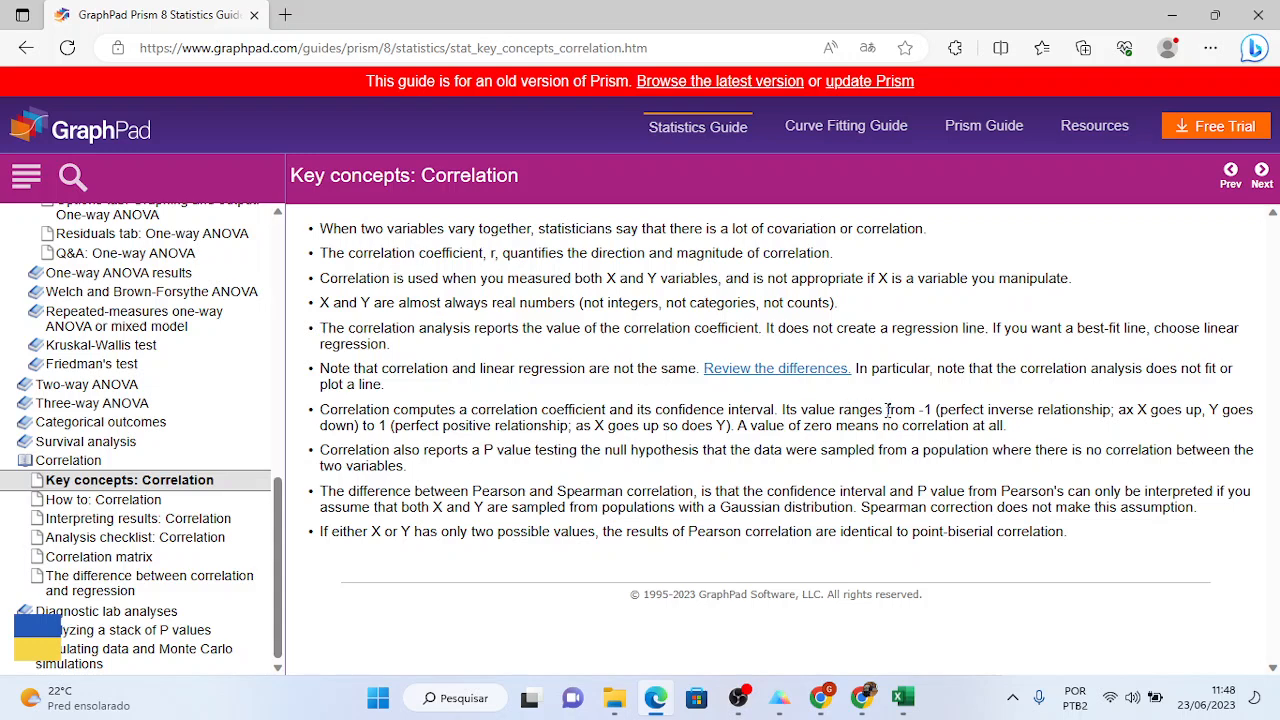
left_click_drag(886, 410, 918, 411)
left_click(372, 424)
- Read Interpreting results: Correlation, highlighting the interpretations for r of 0.0 and -1 to 0
left_click(104, 519)
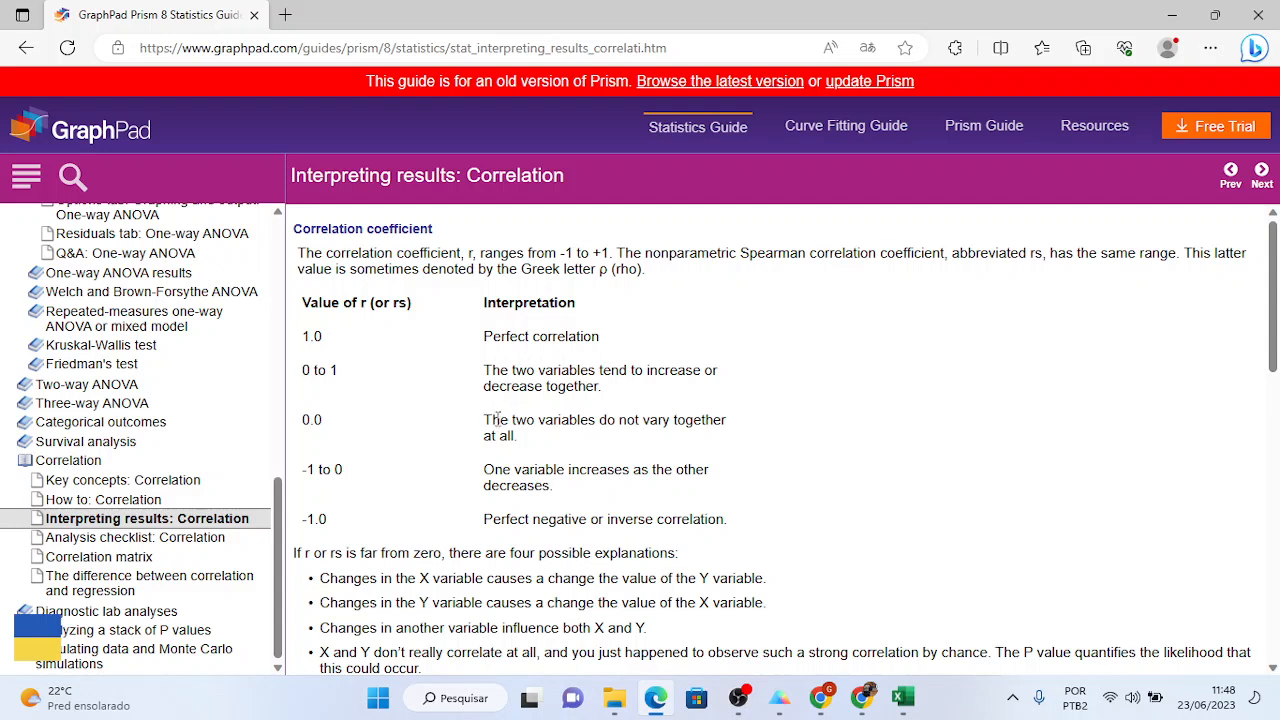
left_click_drag(492, 421, 678, 420)
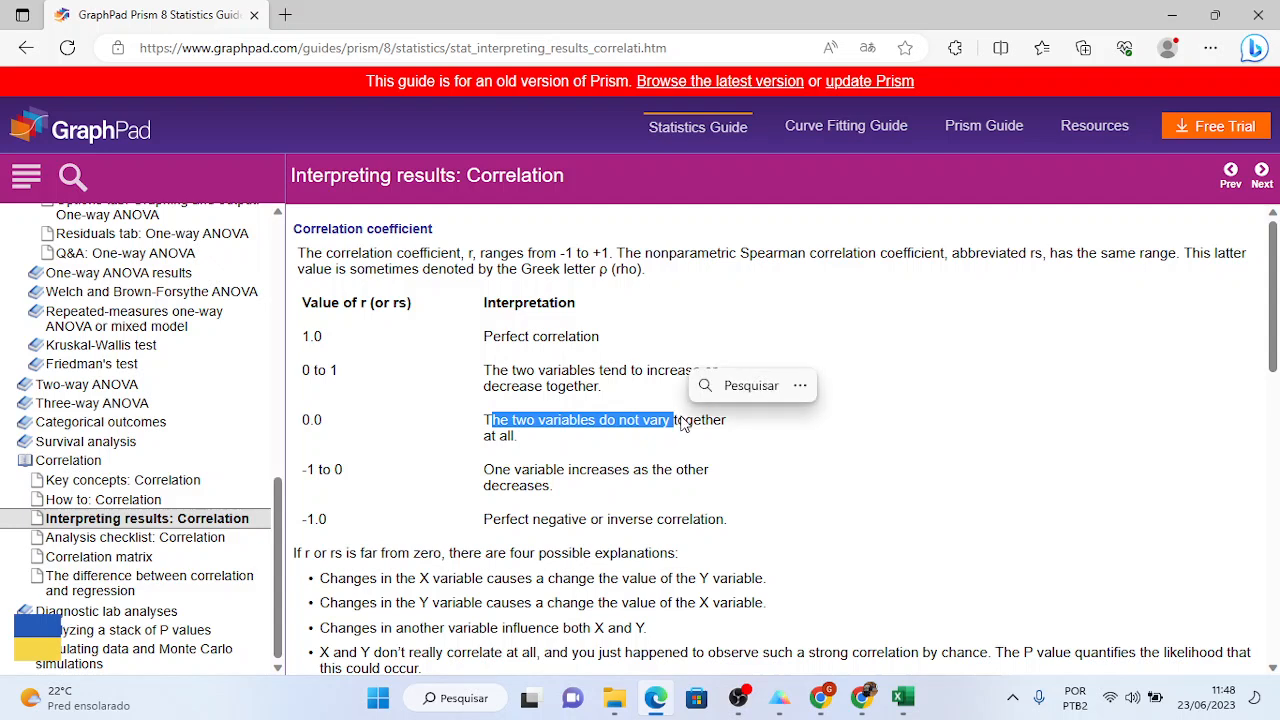
left_click(1000, 310)
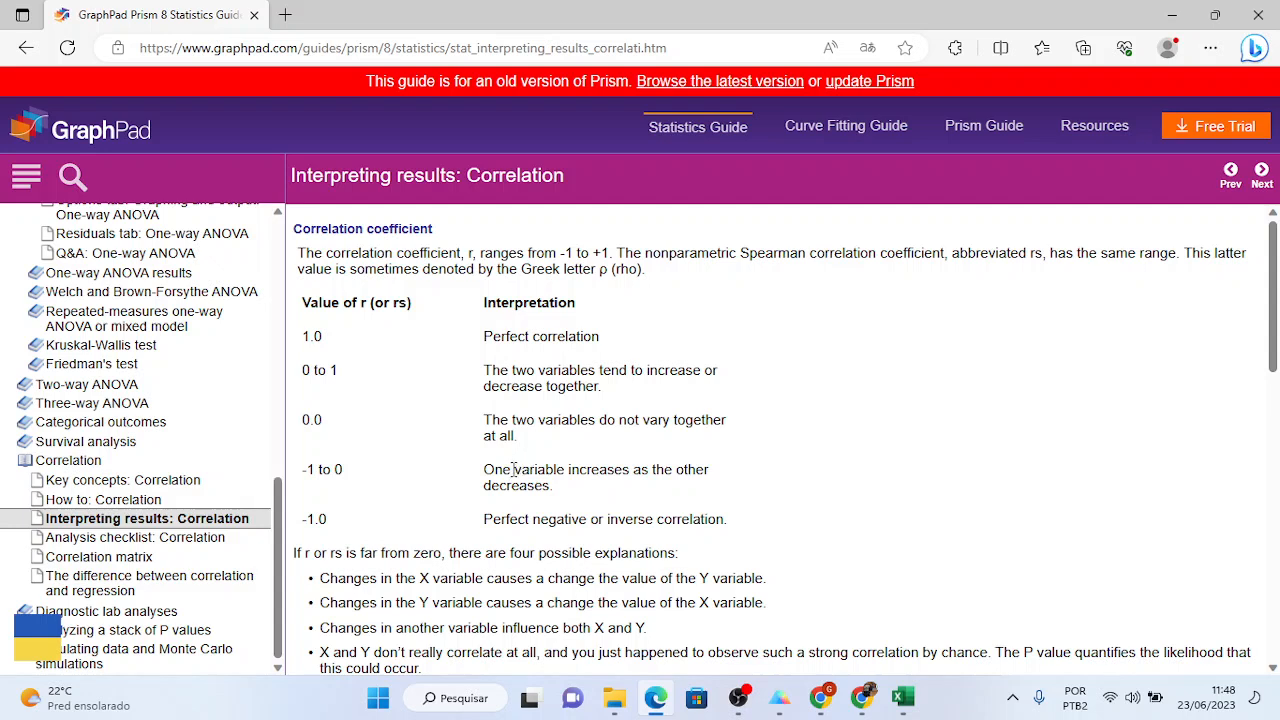
left_click_drag(512, 469, 545, 486)
left_click(535, 490)
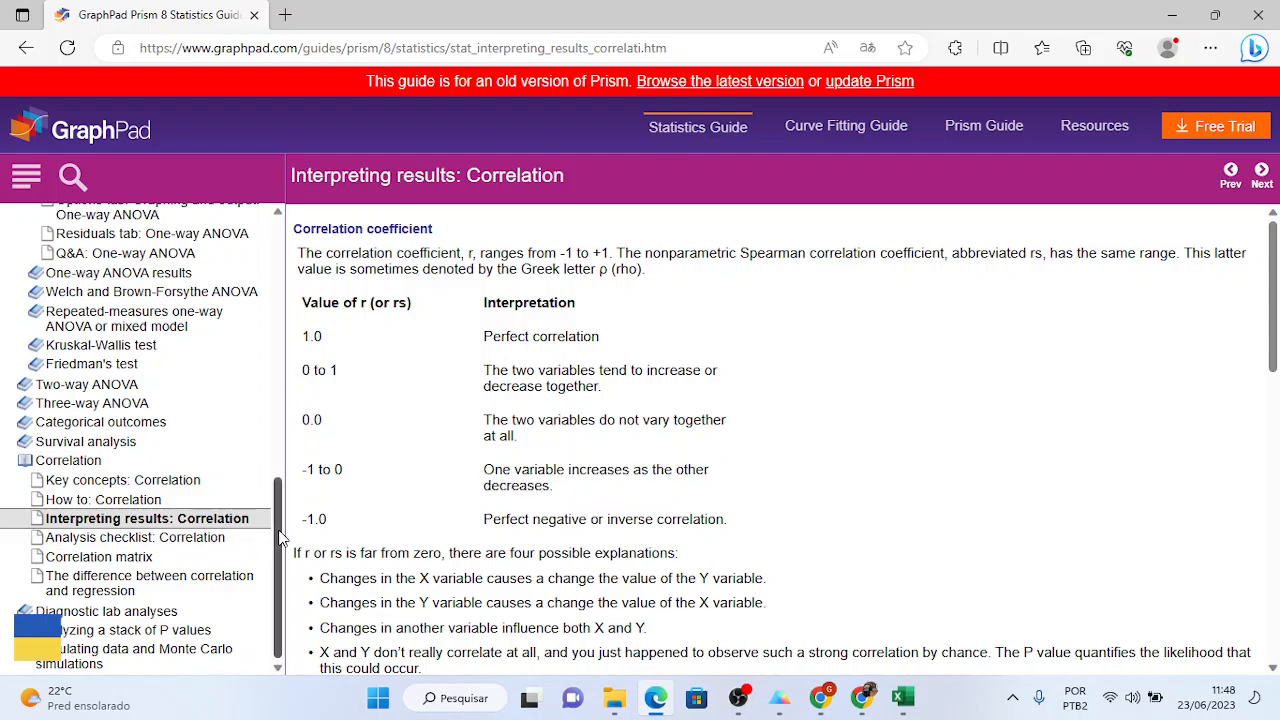
left_click_drag(279, 540, 290, 272)
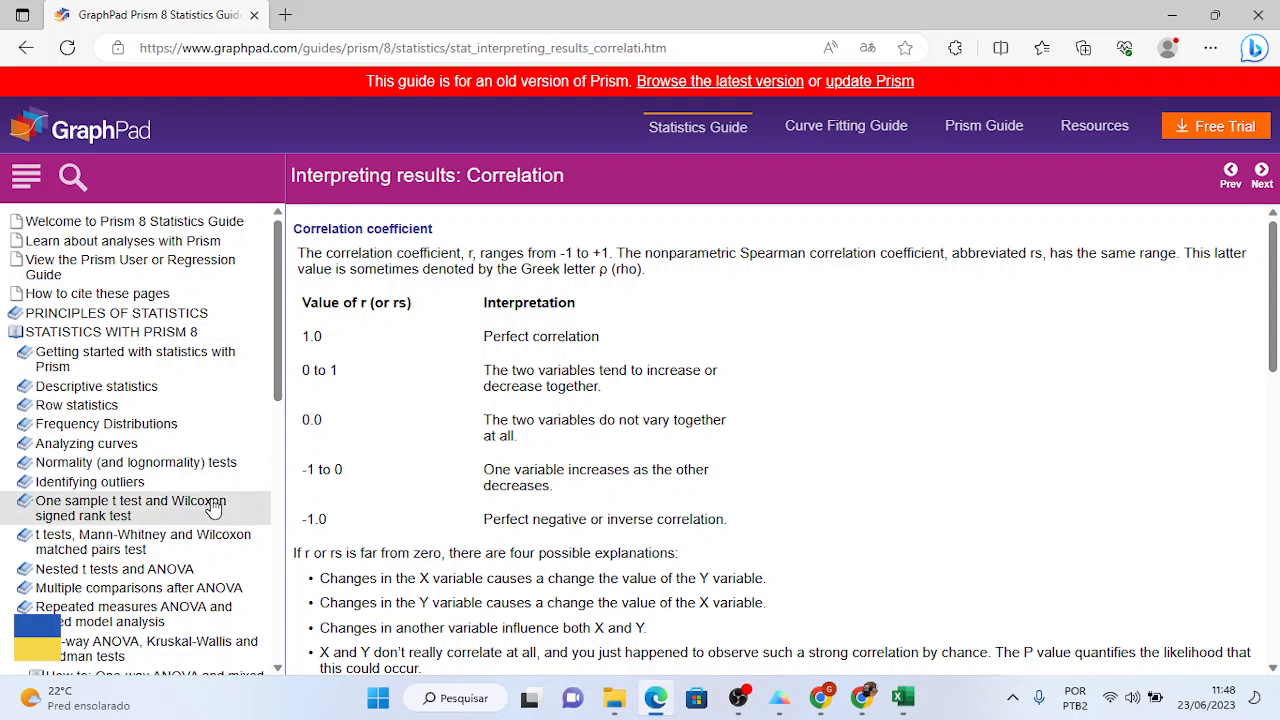
- Visit Normality (and lognormality) tests, then Analyzing curves, ending on the Area under the curve page
left_click(208, 466)
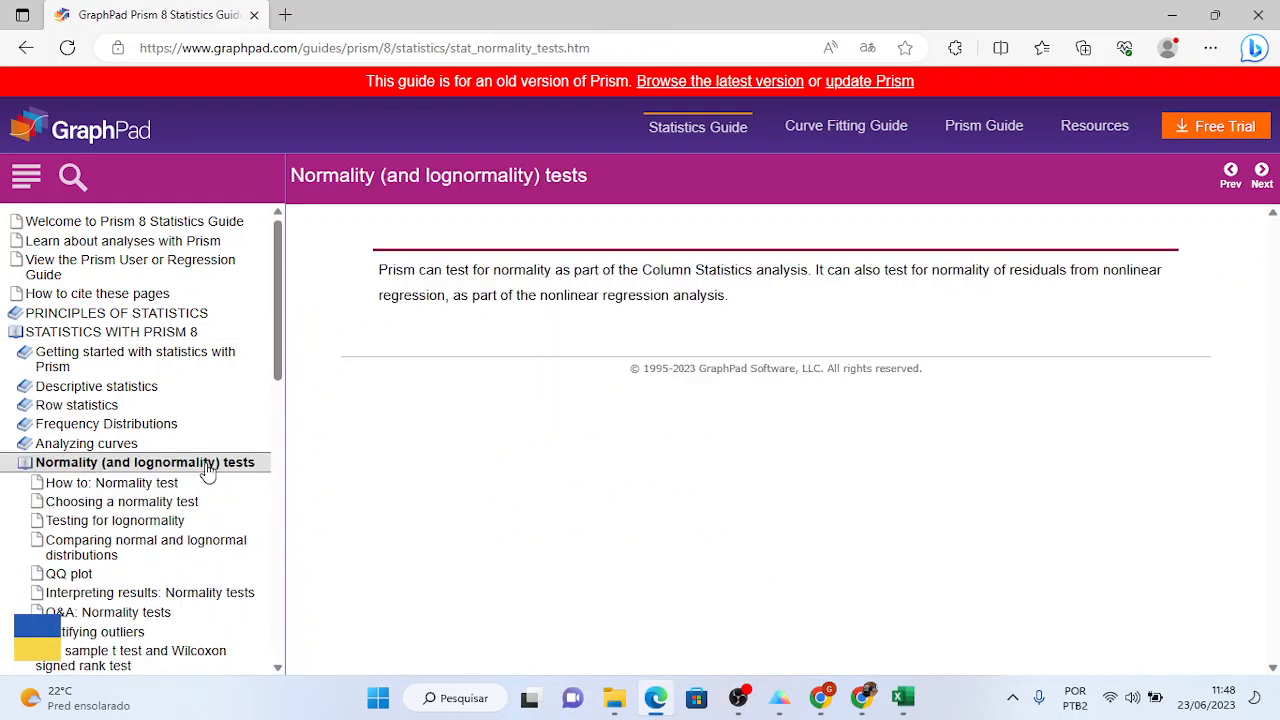
left_click_drag(277, 278, 278, 313)
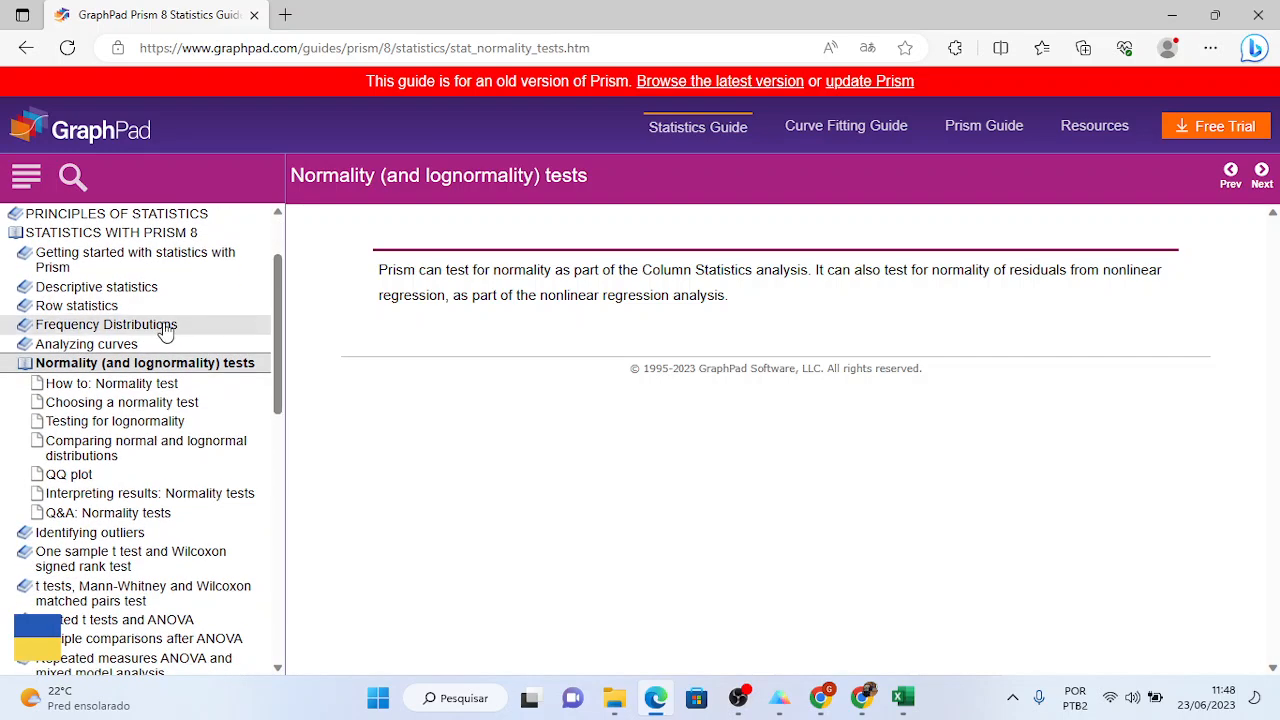
left_click(124, 344)
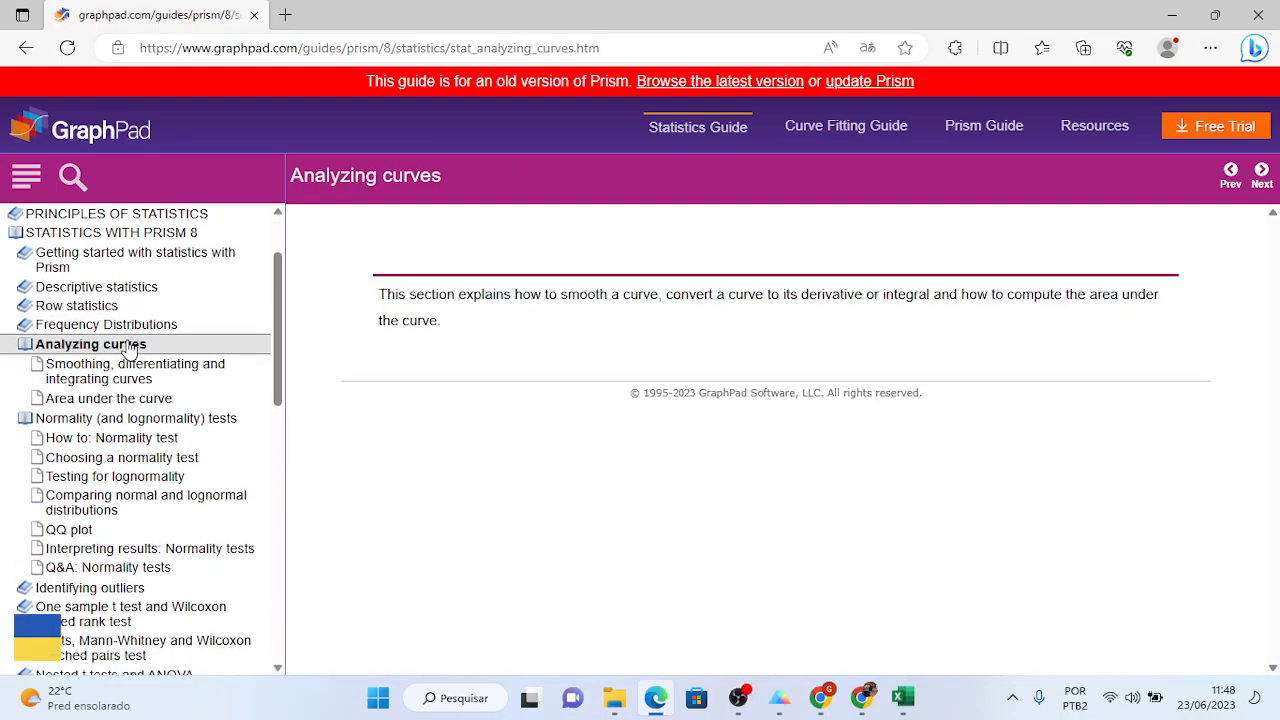
left_click(138, 400)
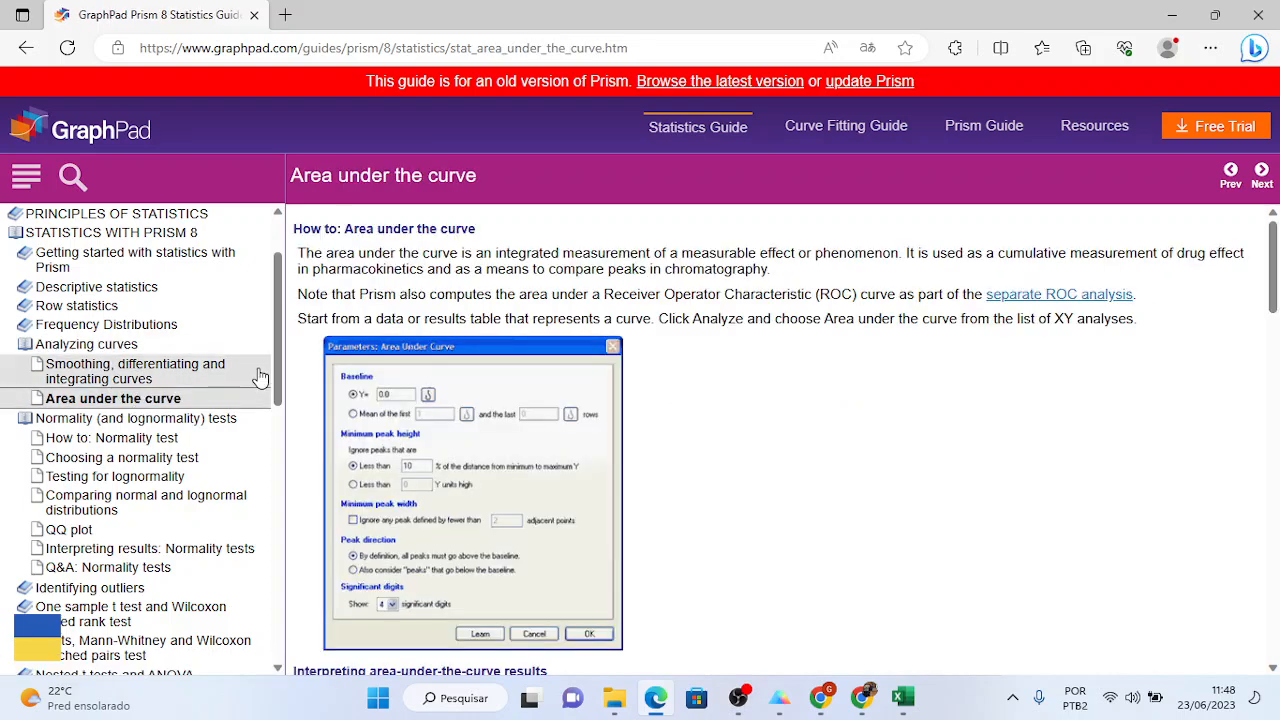
left_click_drag(277, 350, 266, 594)
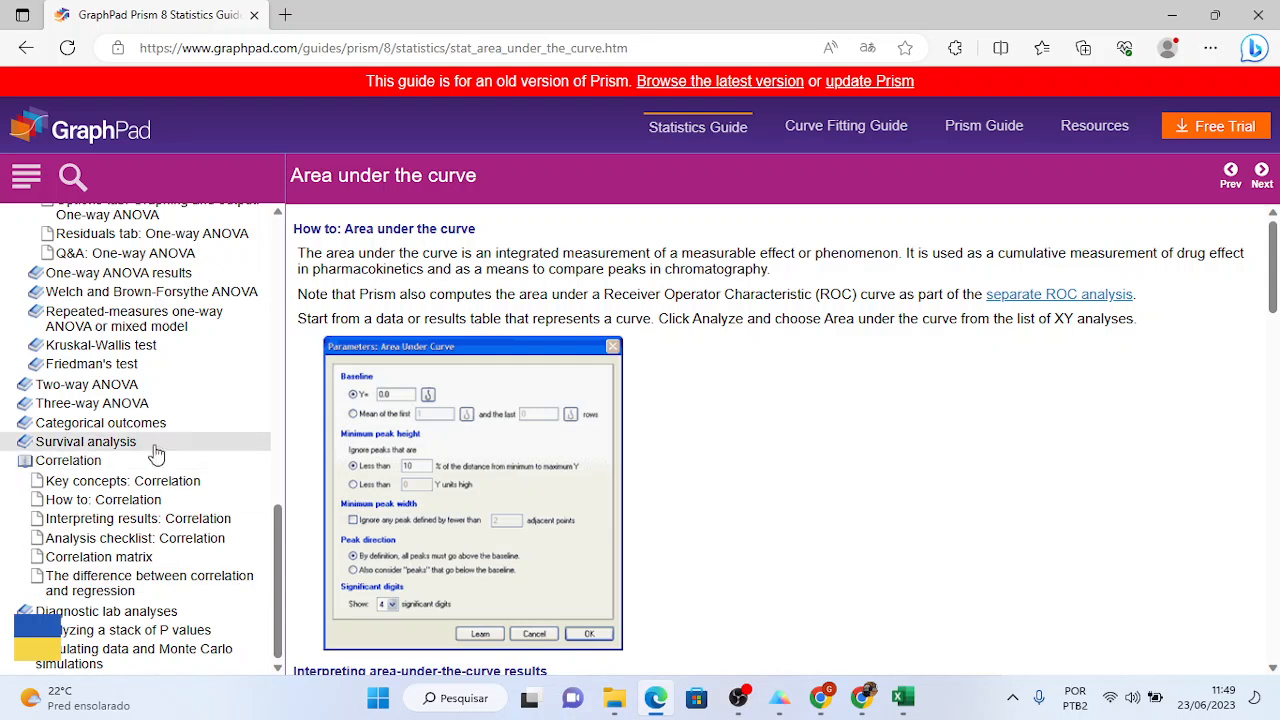
- Navigate Survival analysis and Categorical outcomes to the proportion confidence interval page, then bring OBS forward
left_click(127, 442)
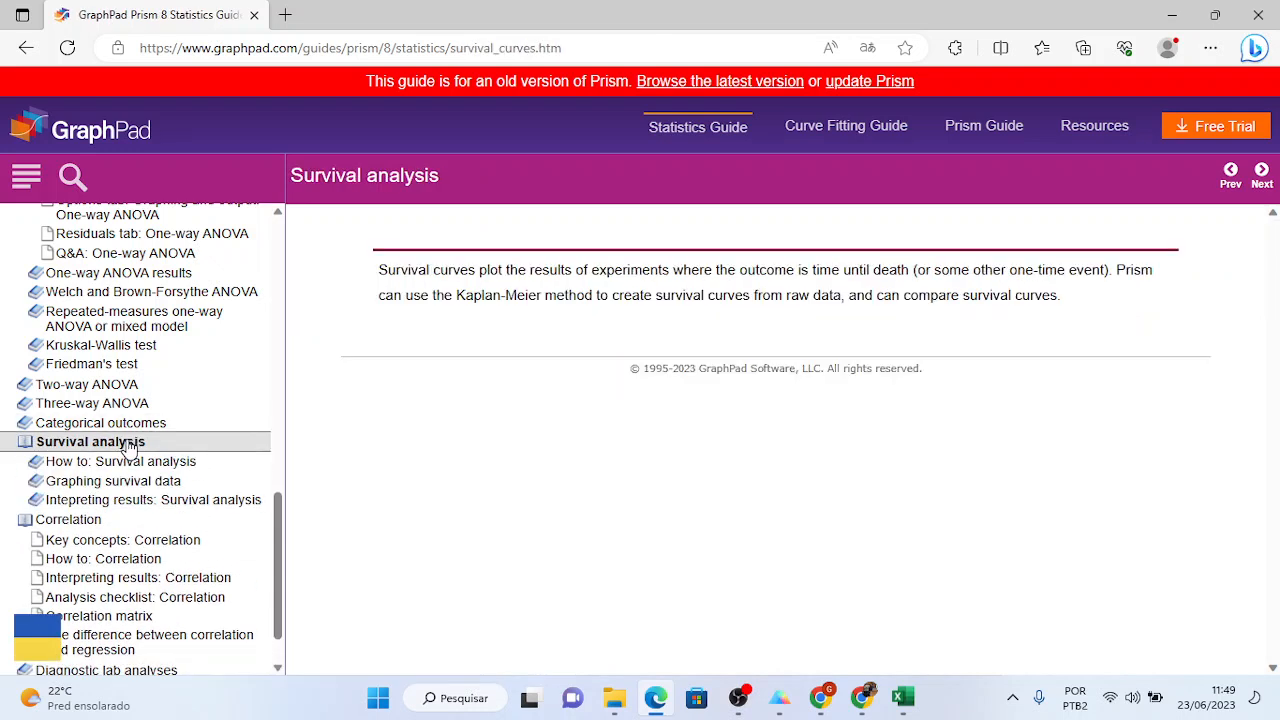
left_click(127, 460)
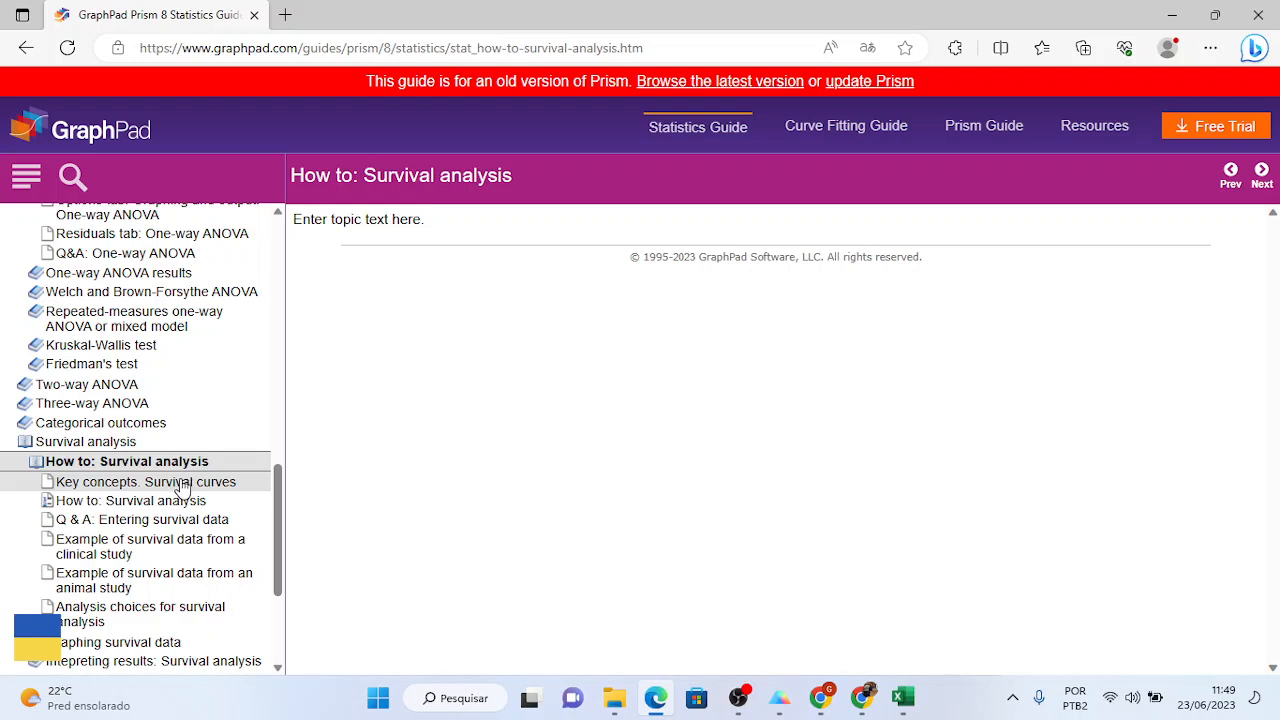
left_click(147, 425)
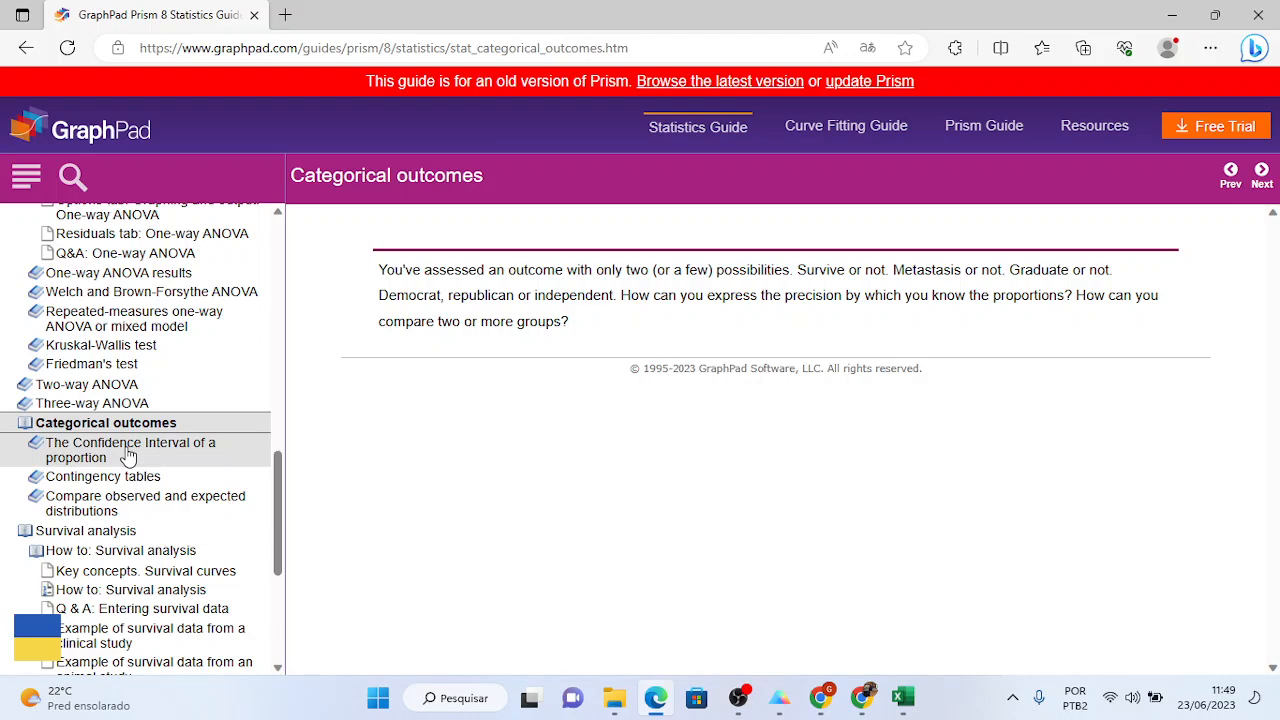
left_click(124, 460)
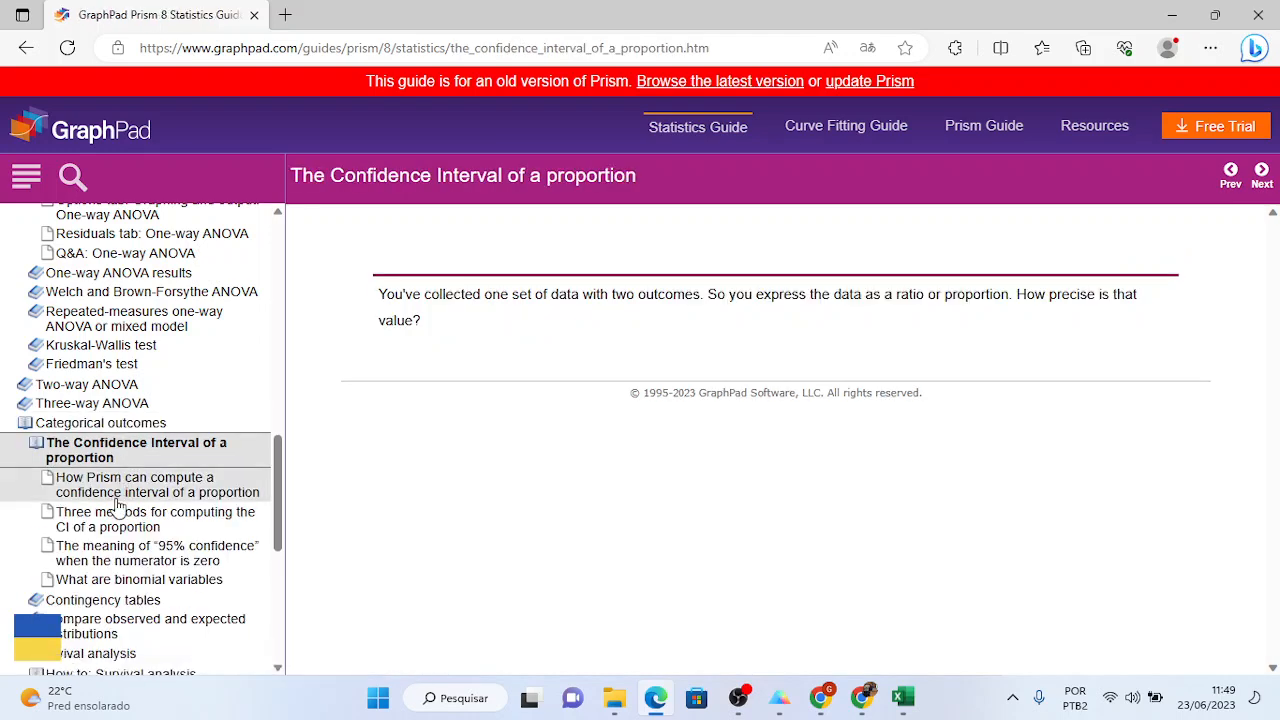
left_click(117, 503)
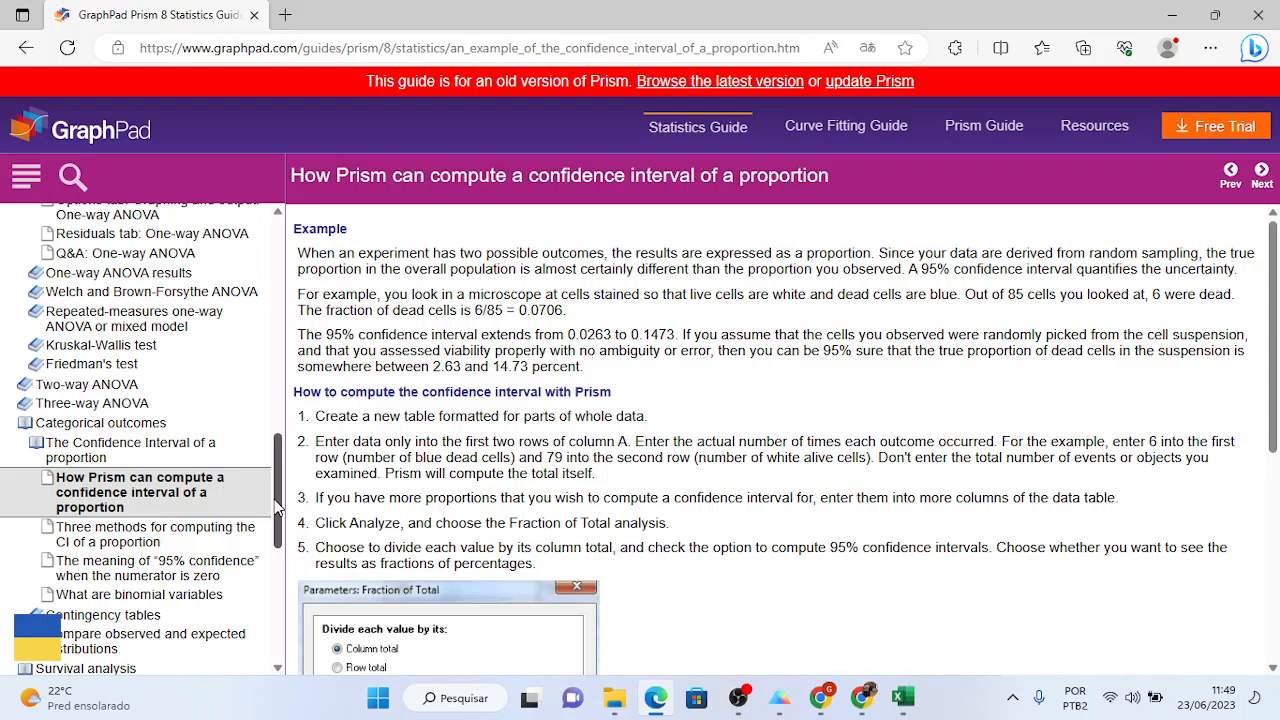
left_click_drag(278, 507, 268, 245)
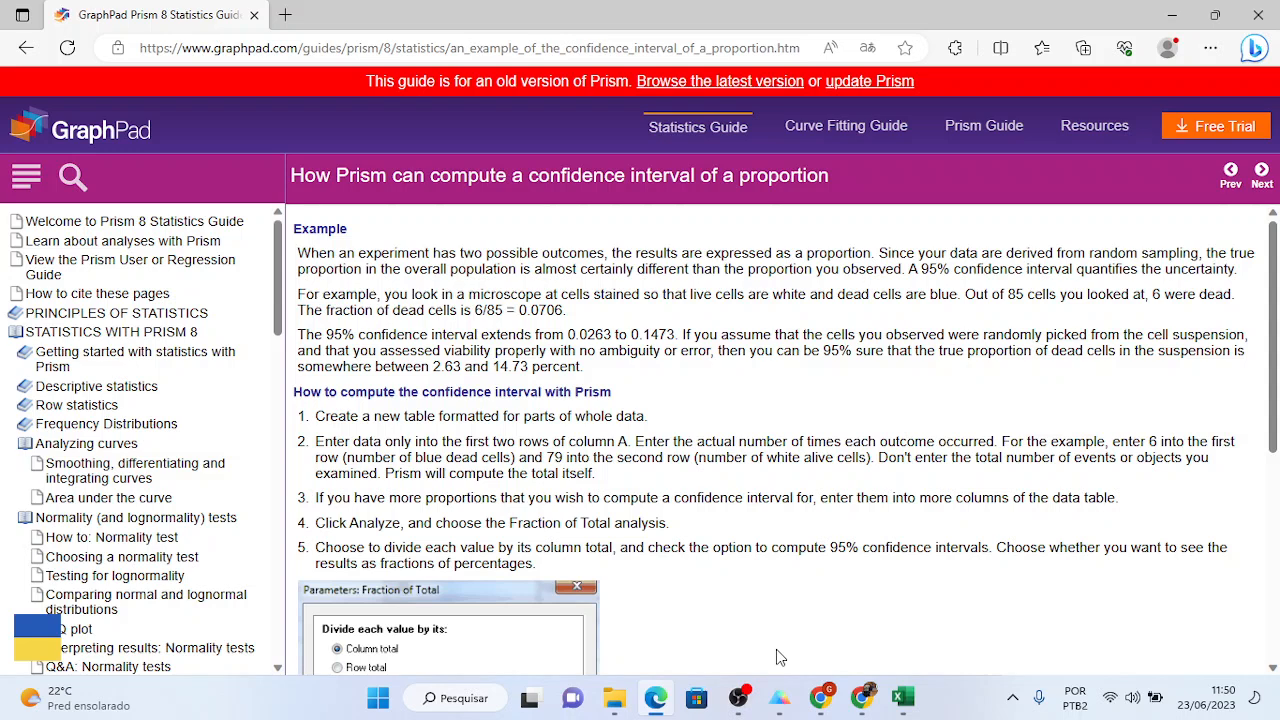
left_click(746, 699)
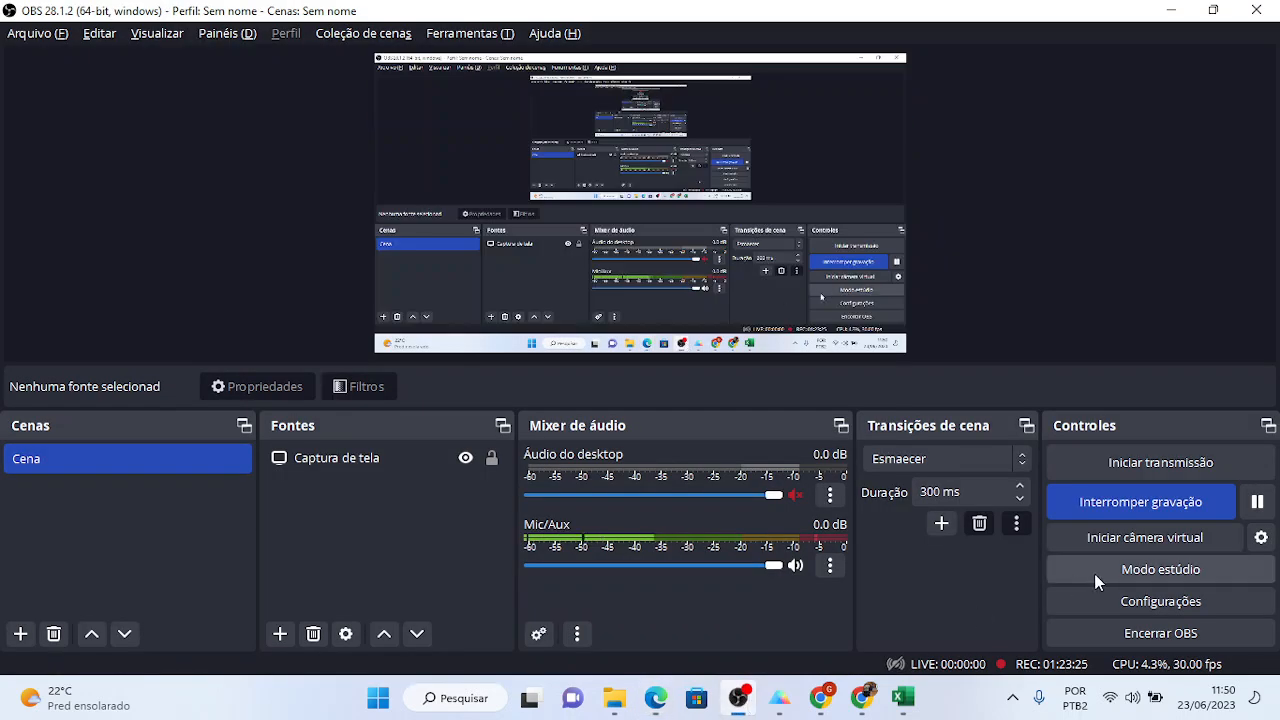